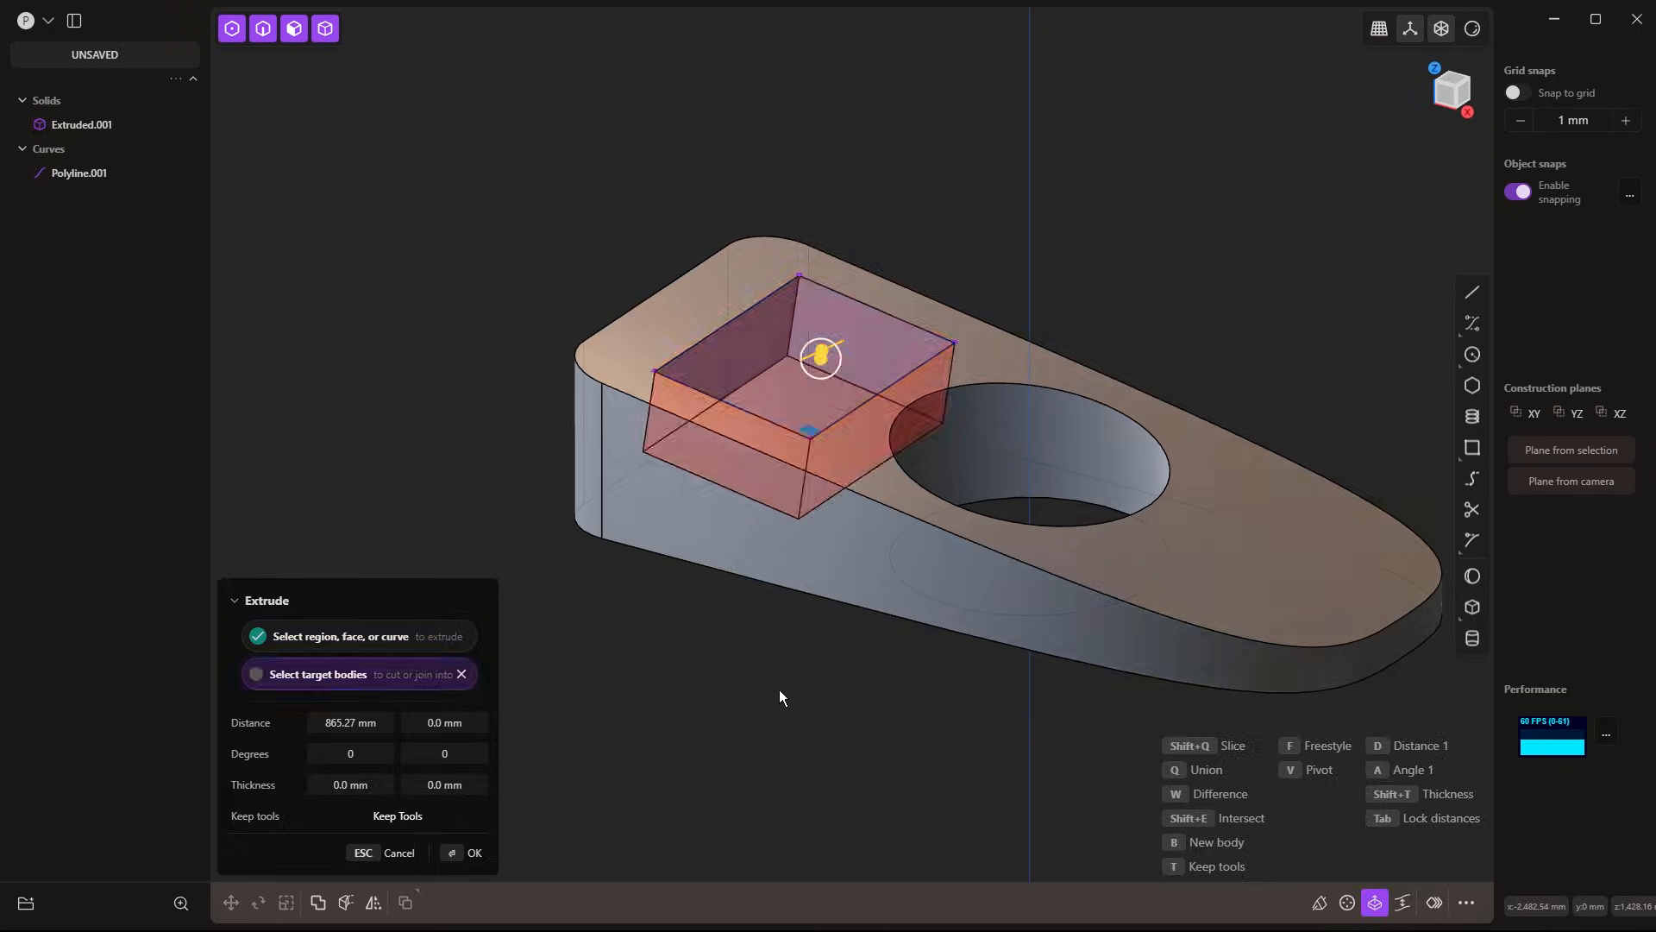
# Fillet the vertical corner edges of the rectangular cutout in the wedge-shaped body
pyautogui.press('2')
pyautogui.click(813, 333)
pyautogui.keyDown('shift'); pyautogui.click(633, 335); pyautogui.keyUp('shift')
pyautogui.keyDown('shift'); pyautogui.click(686, 519); pyautogui.keyUp('shift')
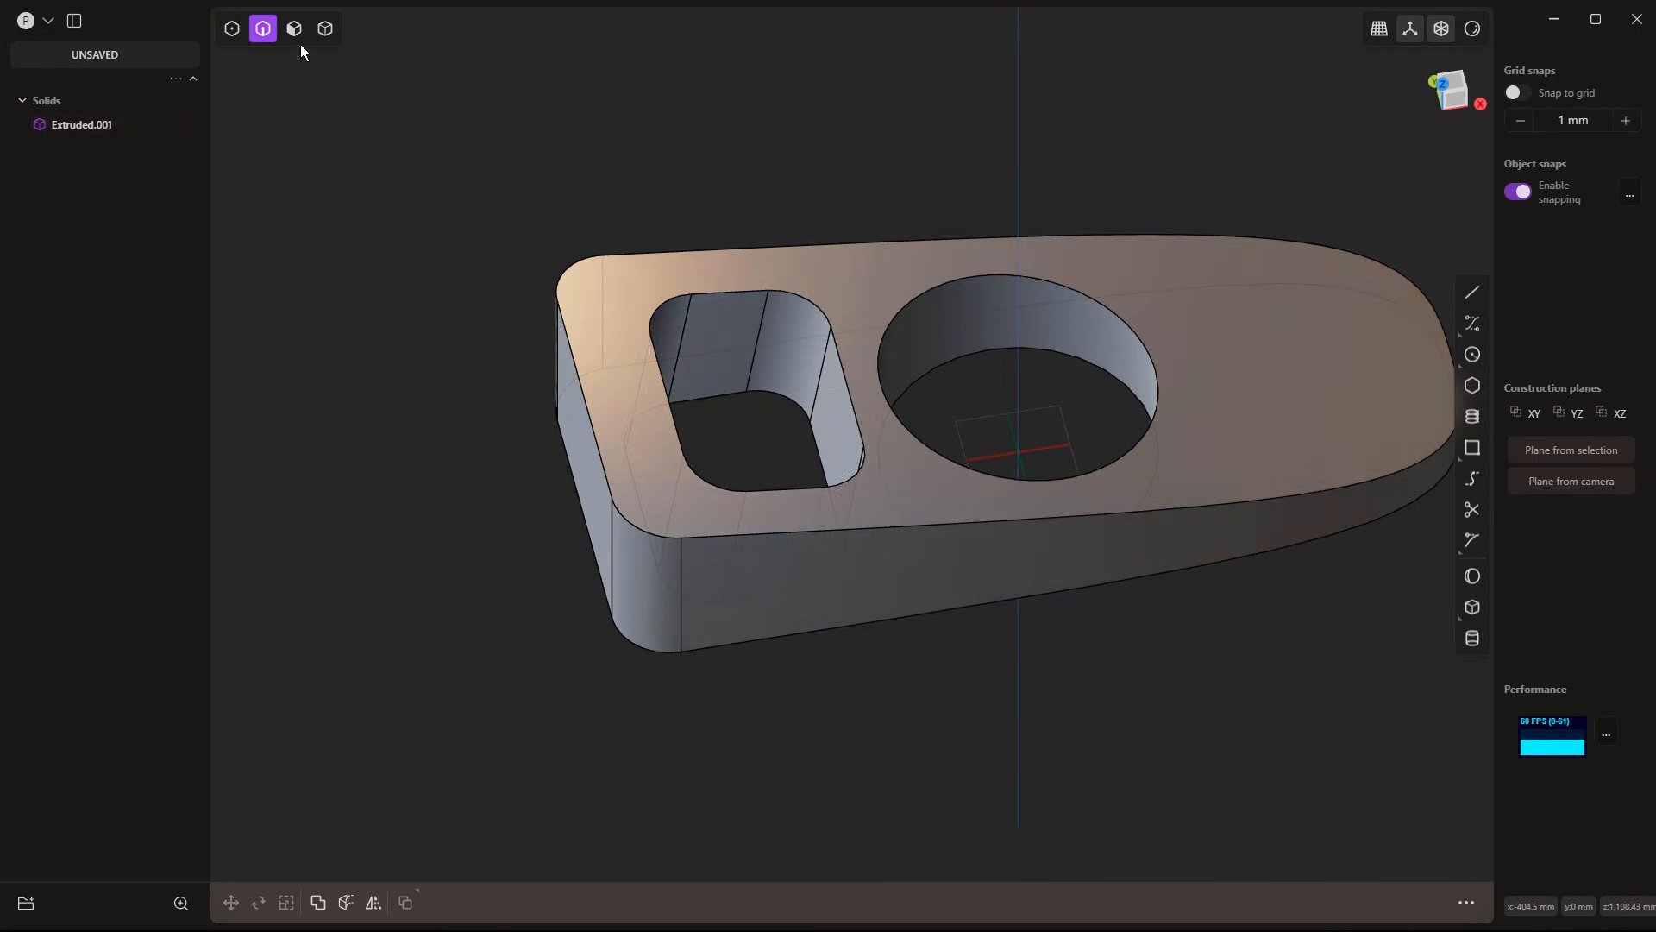
# Move the cutout's wall face nearest the circular hole inward, narrowing the cutout to a rounded slot
pyautogui.click(294, 29)
pyautogui.click(837, 406)
pyautogui.moveTo(764, 410)
pyautogui.mouseDown()
pyautogui.moveTo(692, 415)
pyautogui.moveTo(761, 411)
pyautogui.mouseUp()
pyautogui.scroll(2, 772, 308)
pyautogui.click(231, 903)
pyautogui.press('f')
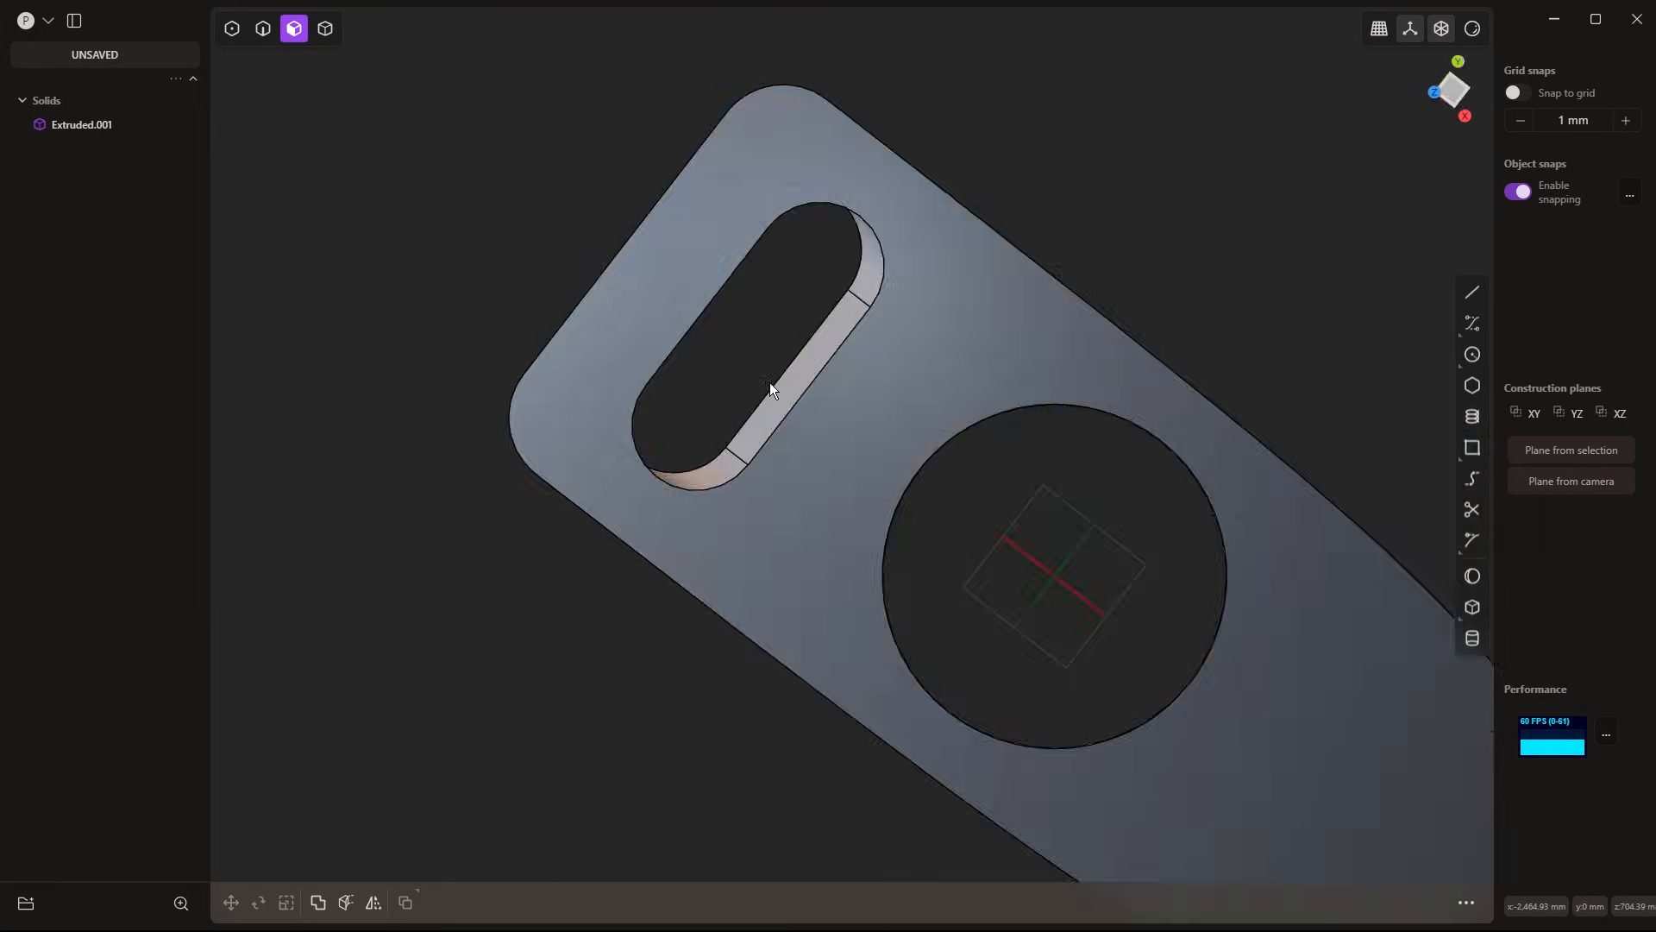
pyautogui.moveTo(769, 381); pyautogui.dragTo(733, 323, button='middle')
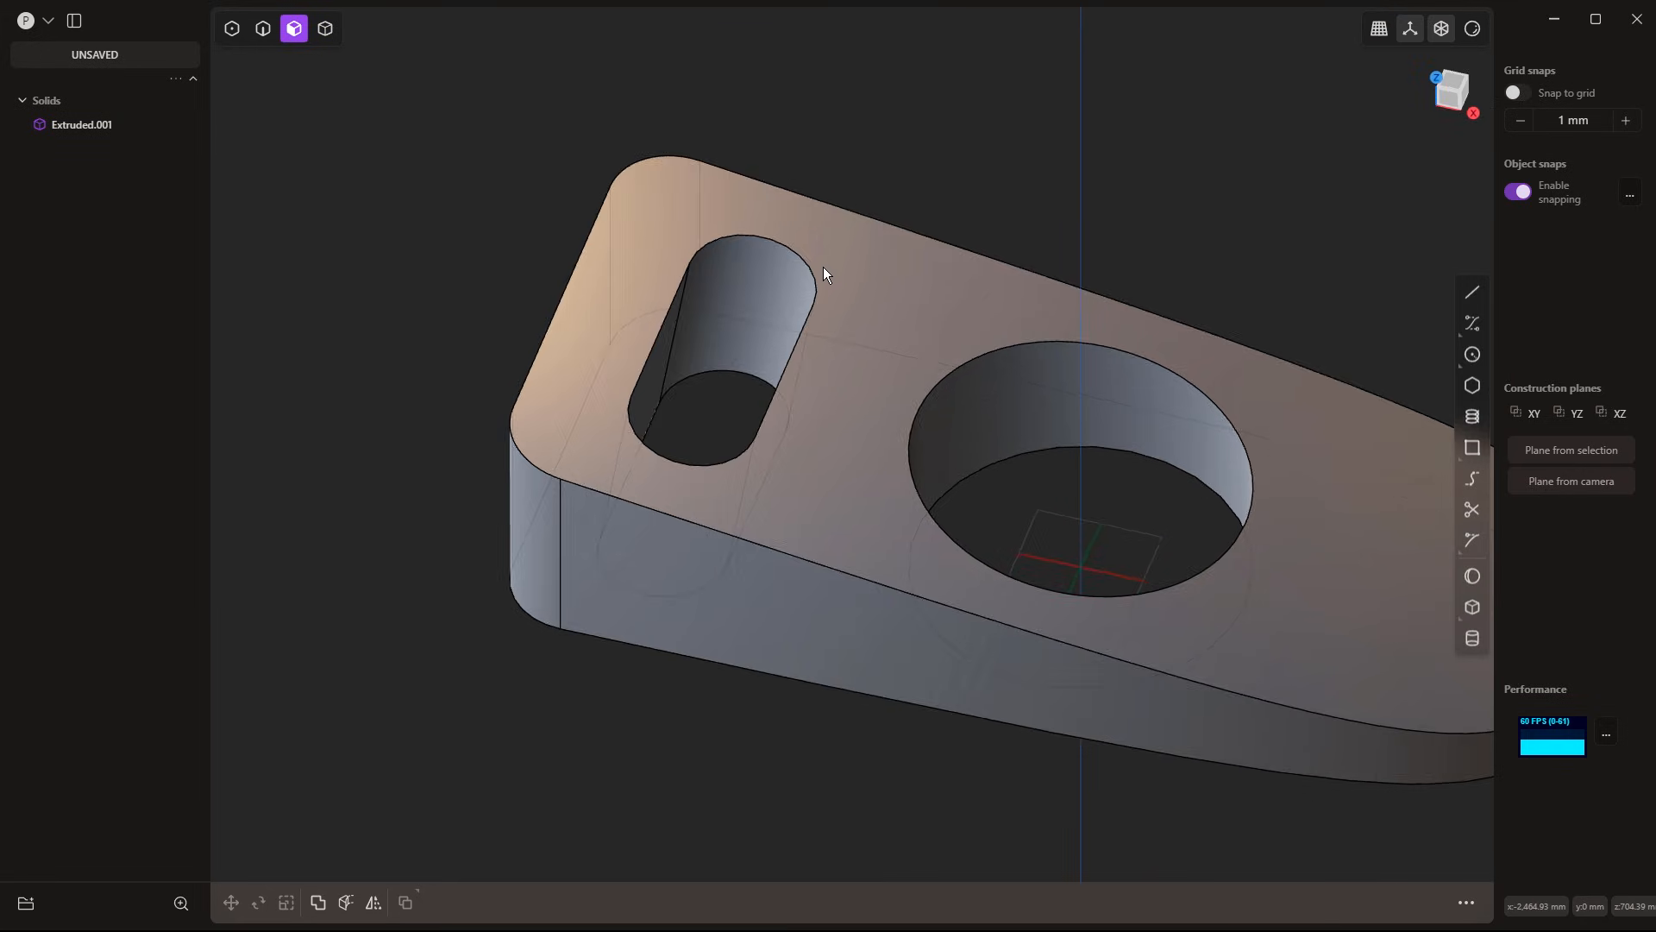
# Bevel the body's upper outer and opening edges, and join a circular boss extruded 1288.15 mm near the narrow end
pyautogui.press('2')
pyautogui.click(764, 365)
pyautogui.press('f')
pyautogui.moveTo(764, 365); pyautogui.dragTo(531, 598)
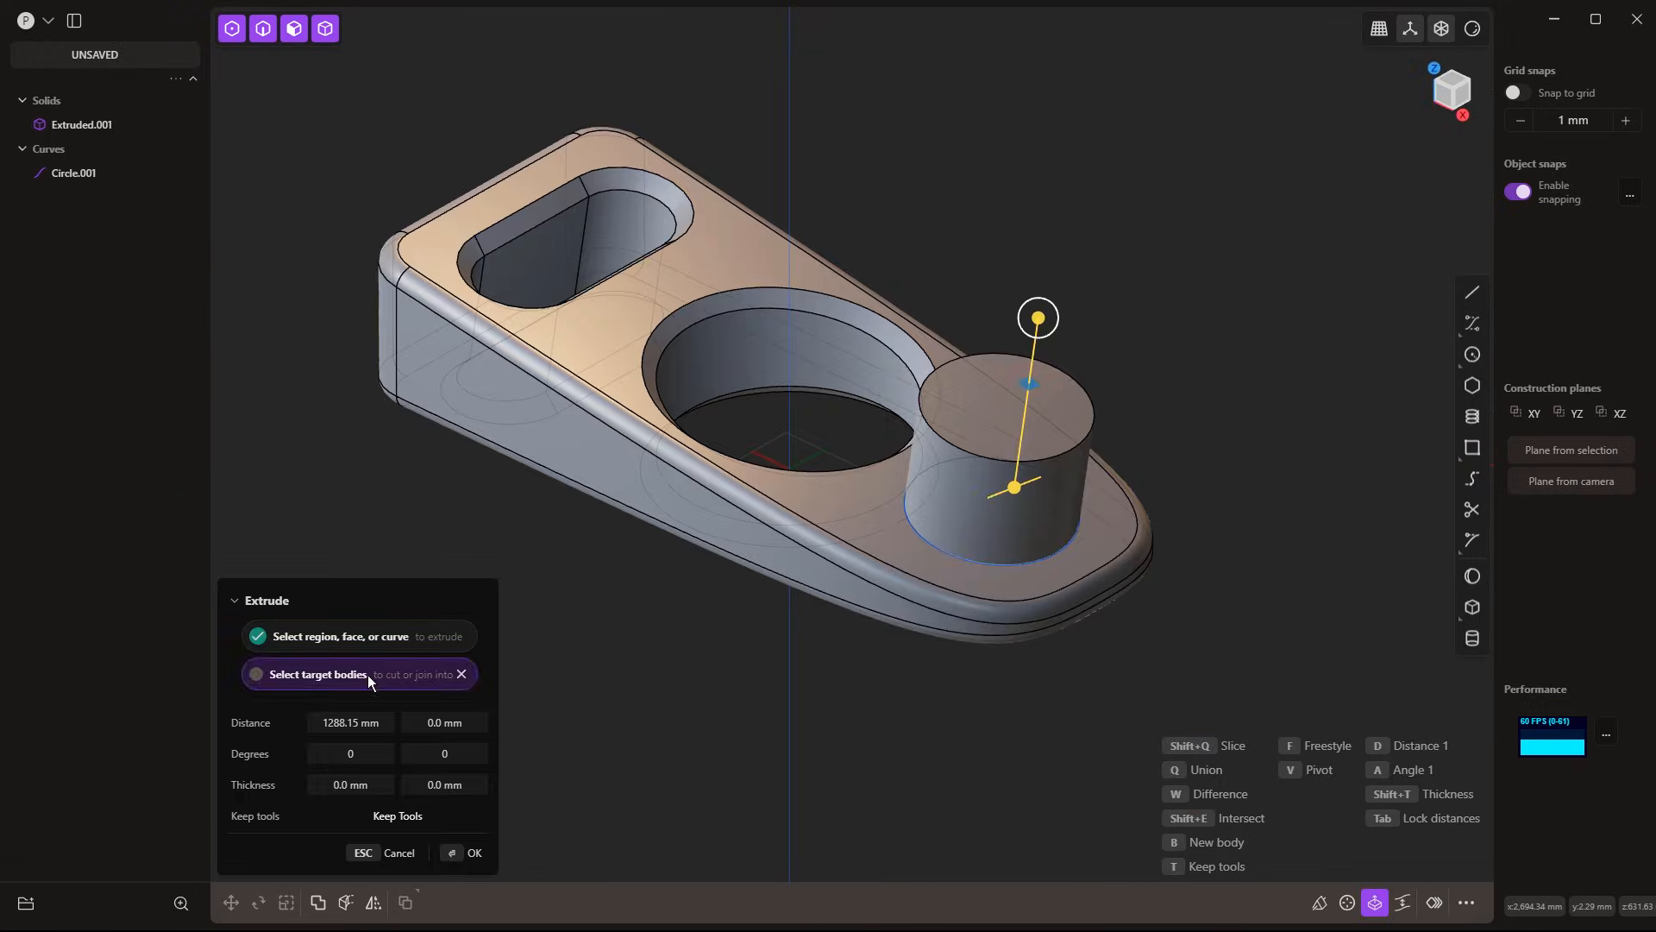
pyautogui.press('Return')
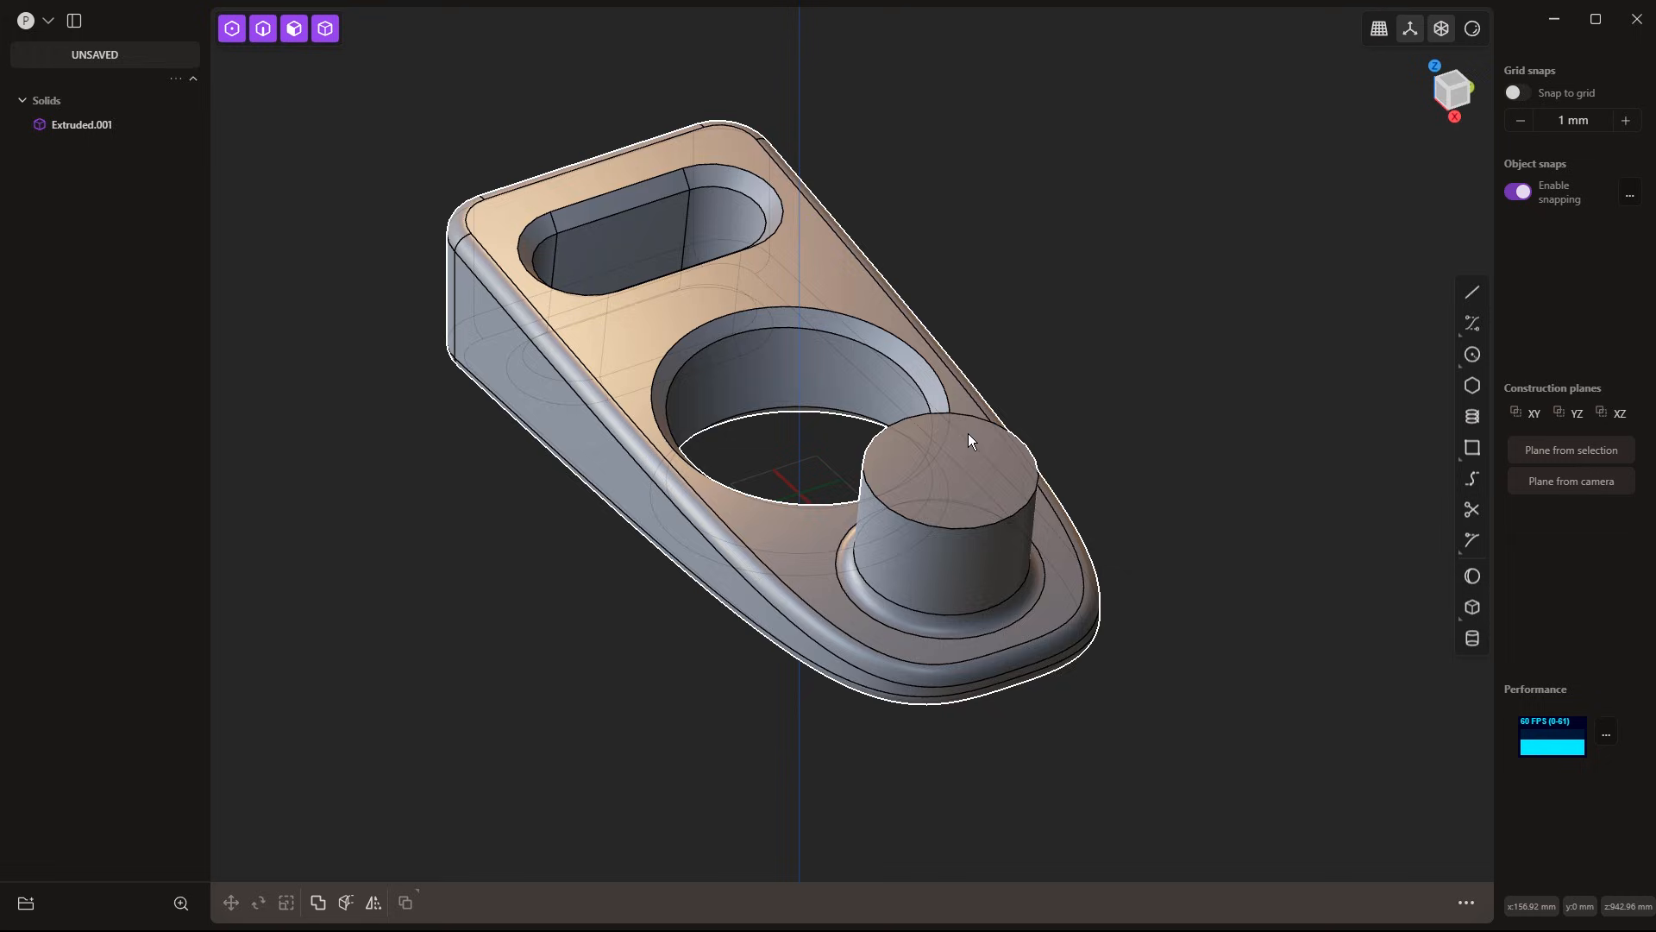
# Hollow out the cylindrical boss from its top face and start Isoparam on its outer wall
pyautogui.click(968, 433)
pyautogui.moveTo(964, 455); pyautogui.dragTo(912, 629)
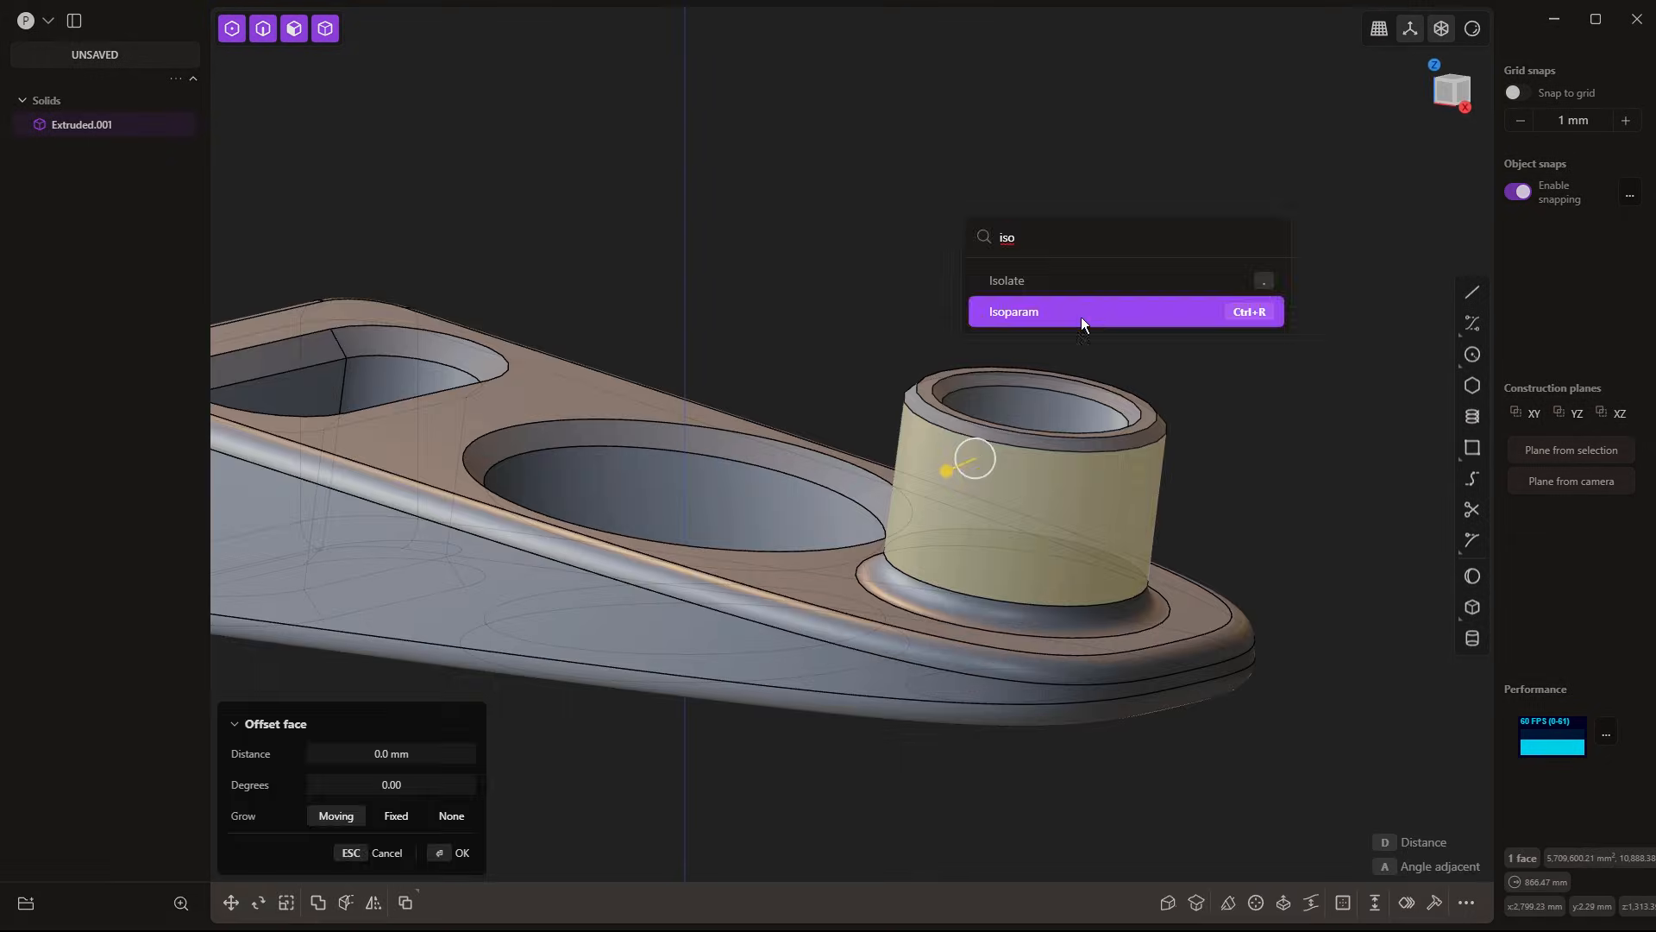
pyautogui.click(1081, 312)
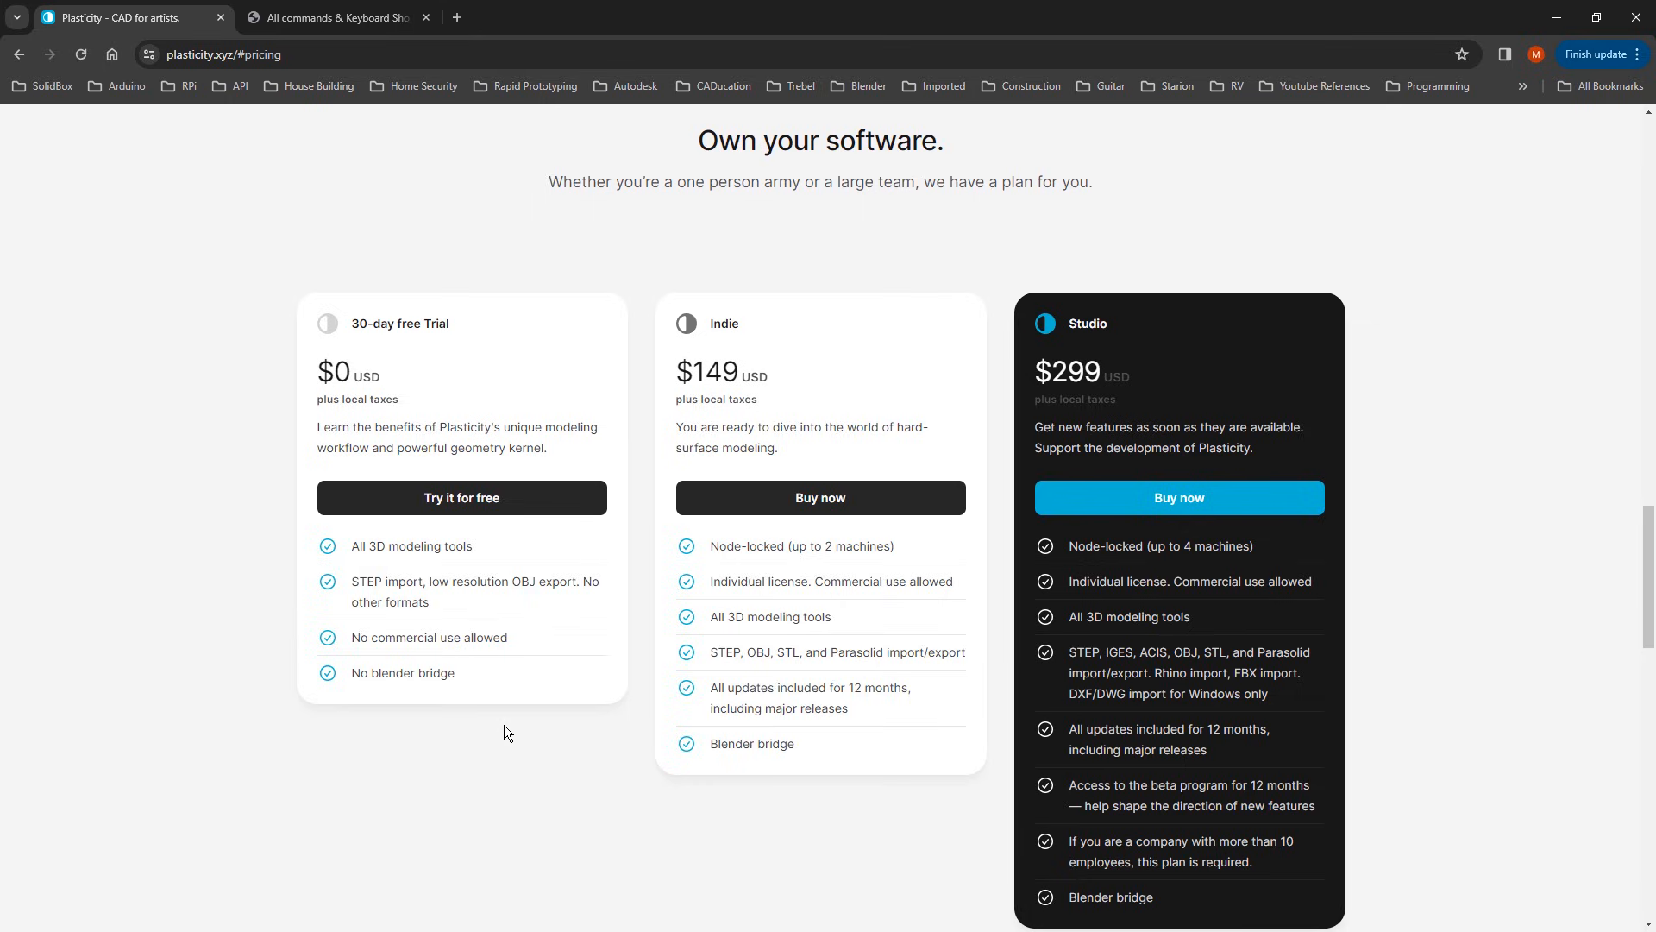
# Open the Studio plan's checkout on the pricing page, apply the discount code LEAD10, and close the checkout
pyautogui.click(1191, 500)
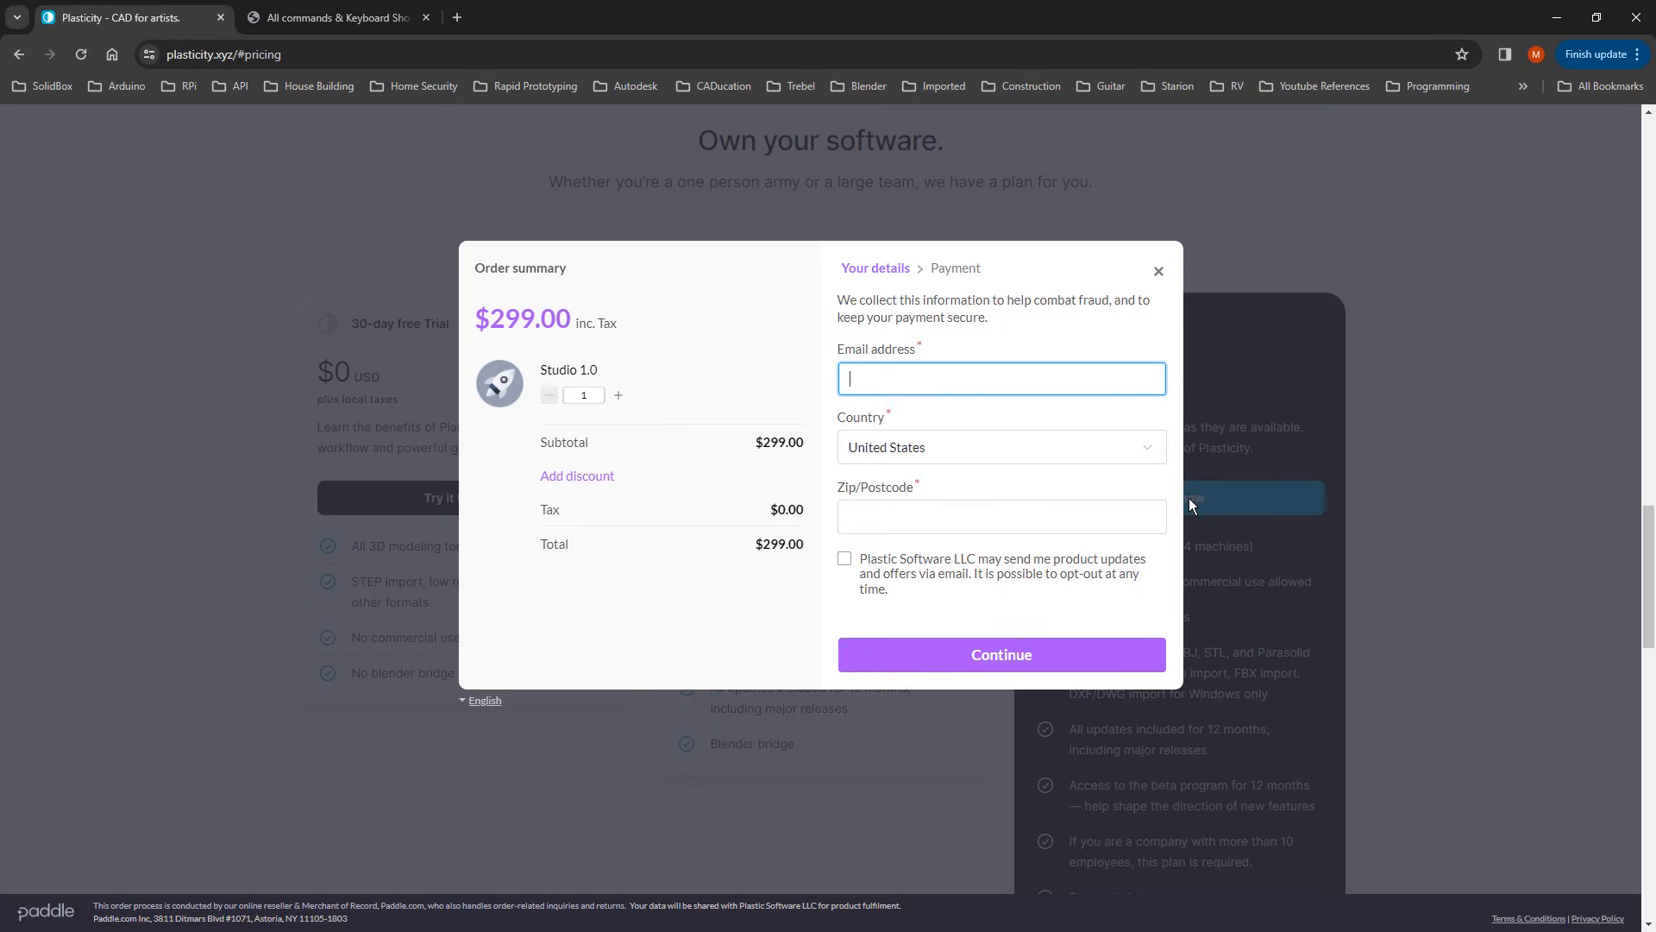
pyautogui.click(594, 477)
pyautogui.write('LEAD10')
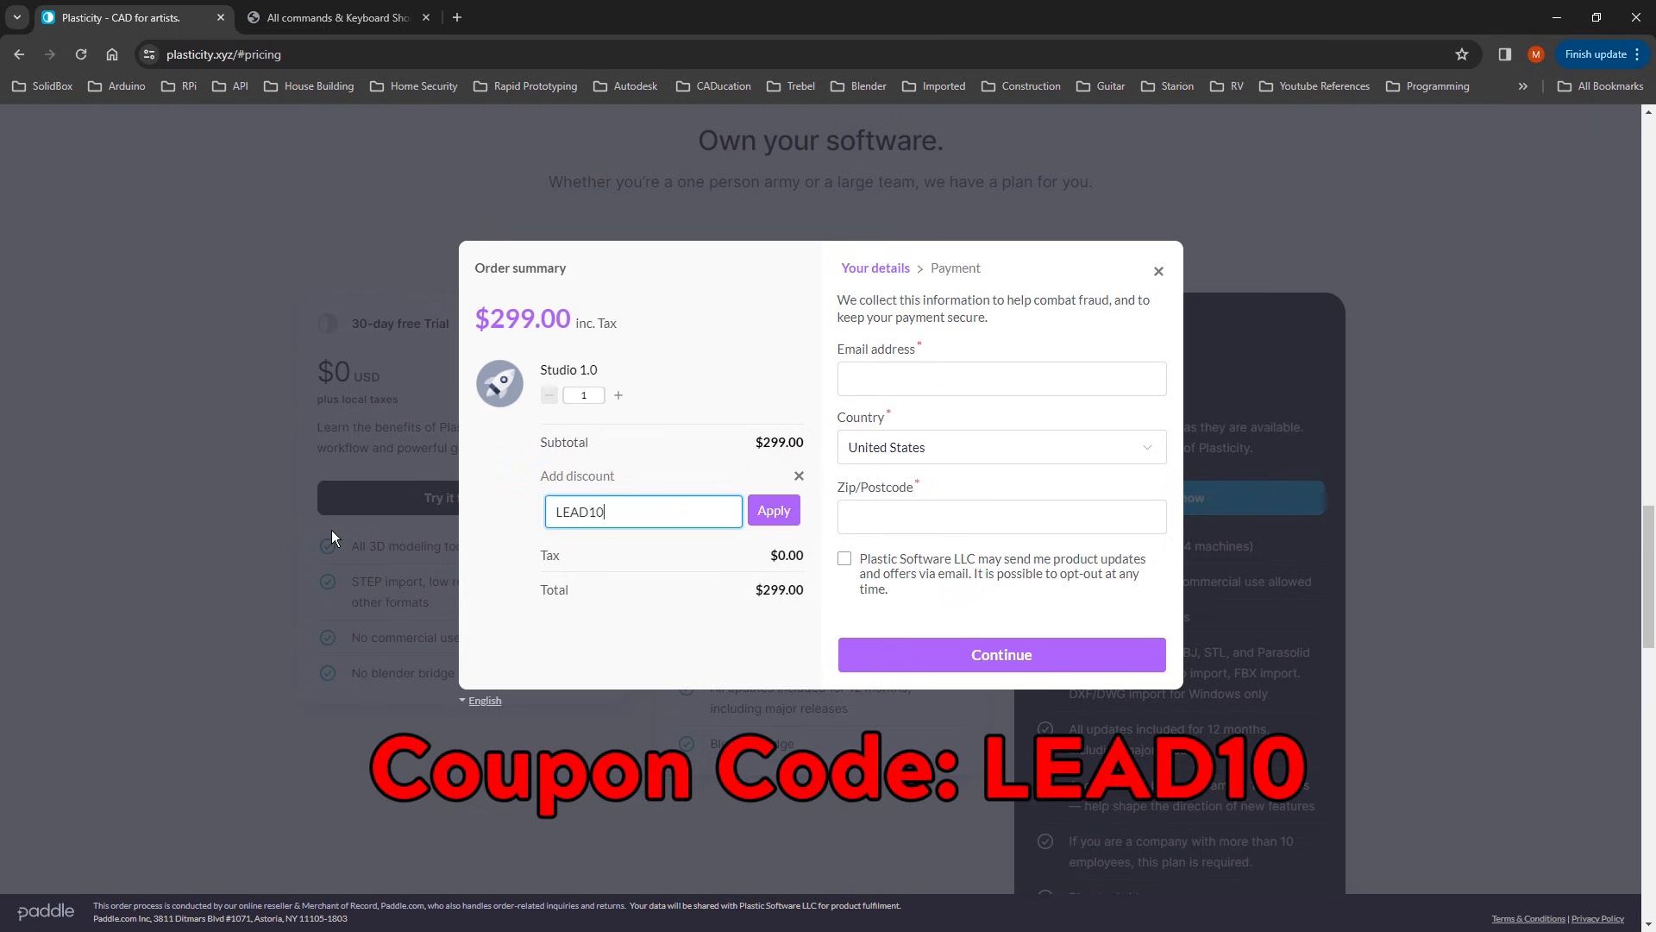
pyautogui.click(757, 508)
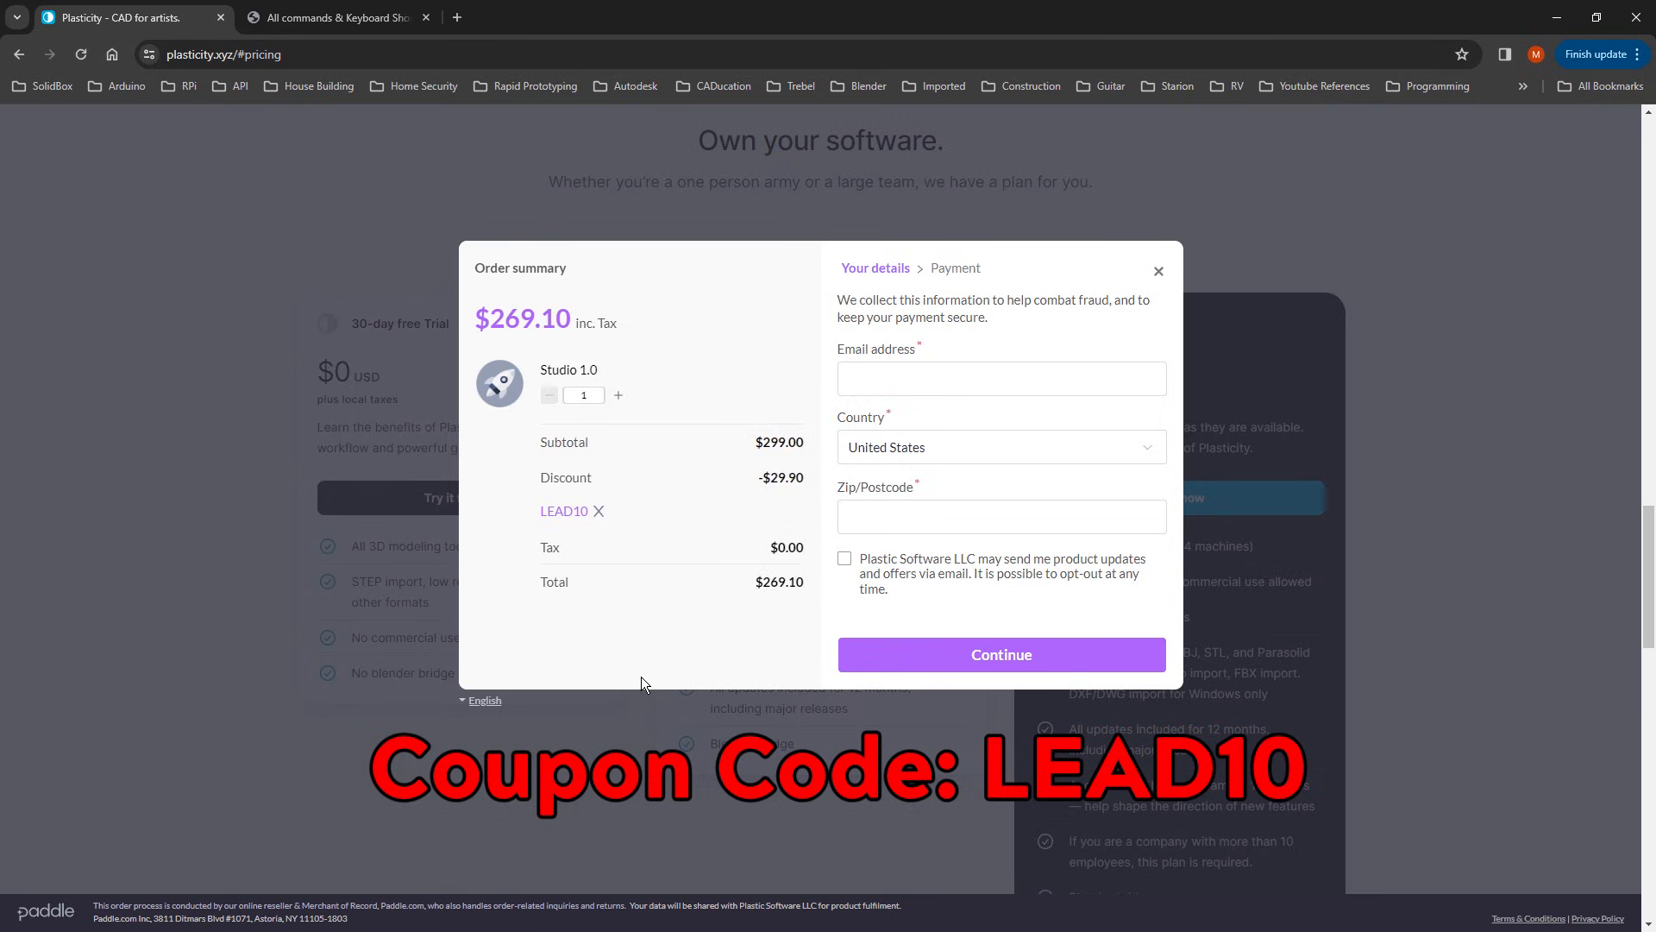
pyautogui.click(1159, 271)
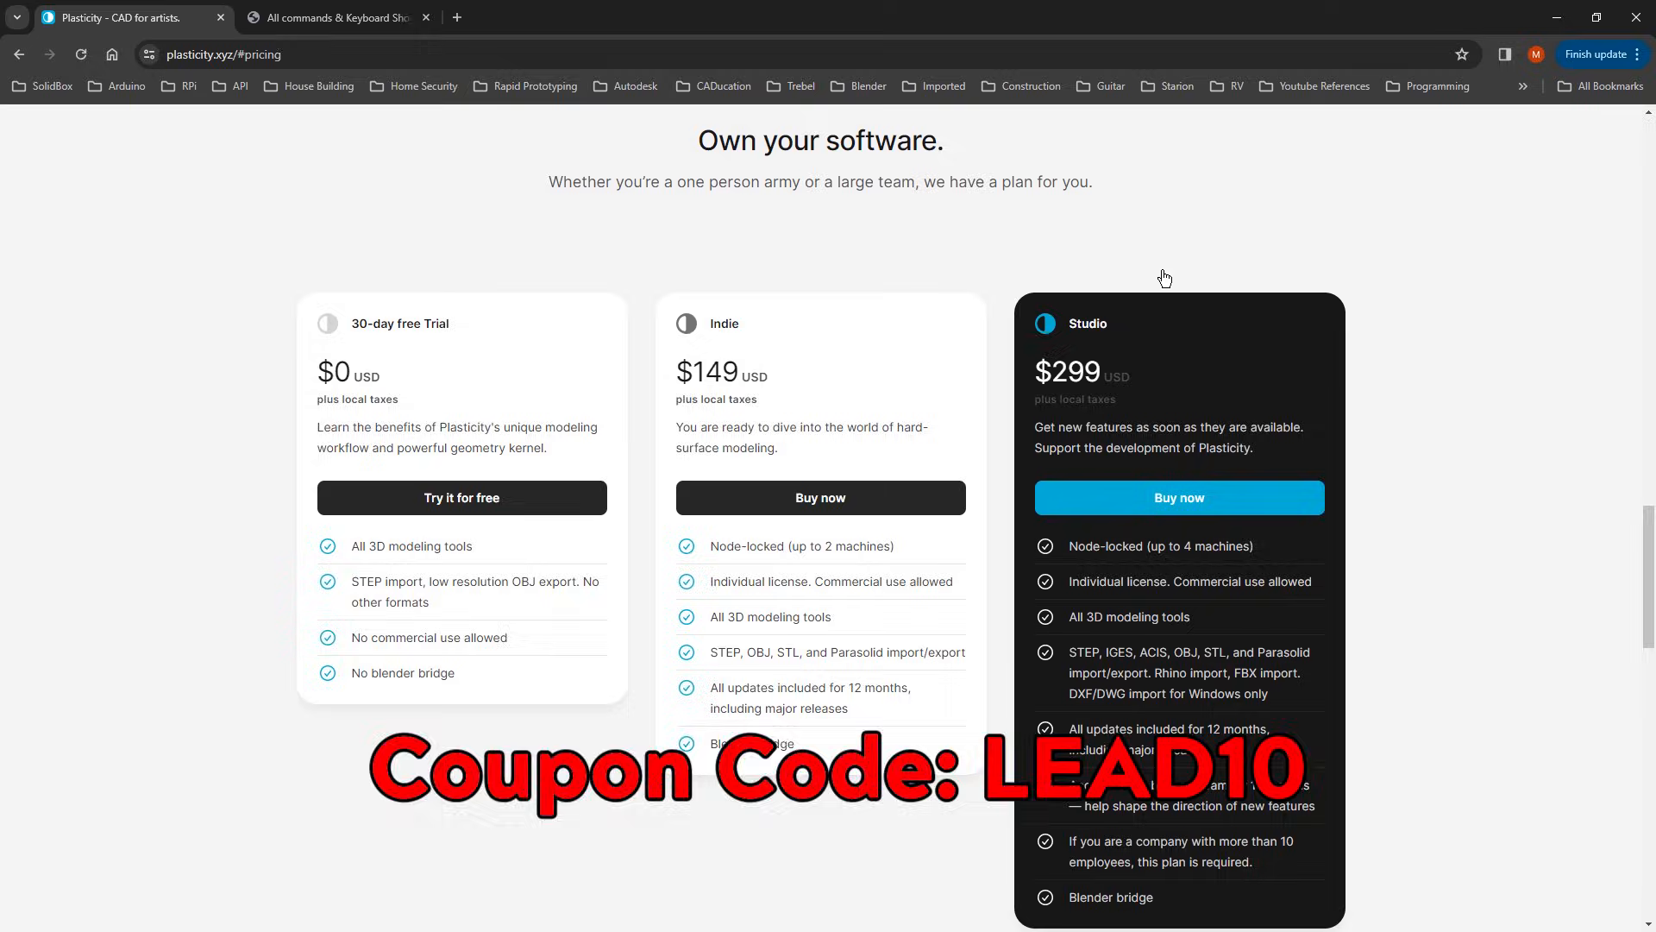
# Review the command list and keyboard shortcuts in the Plasticity manual, including the viewport and selection sections
pyautogui.click(309, 19)
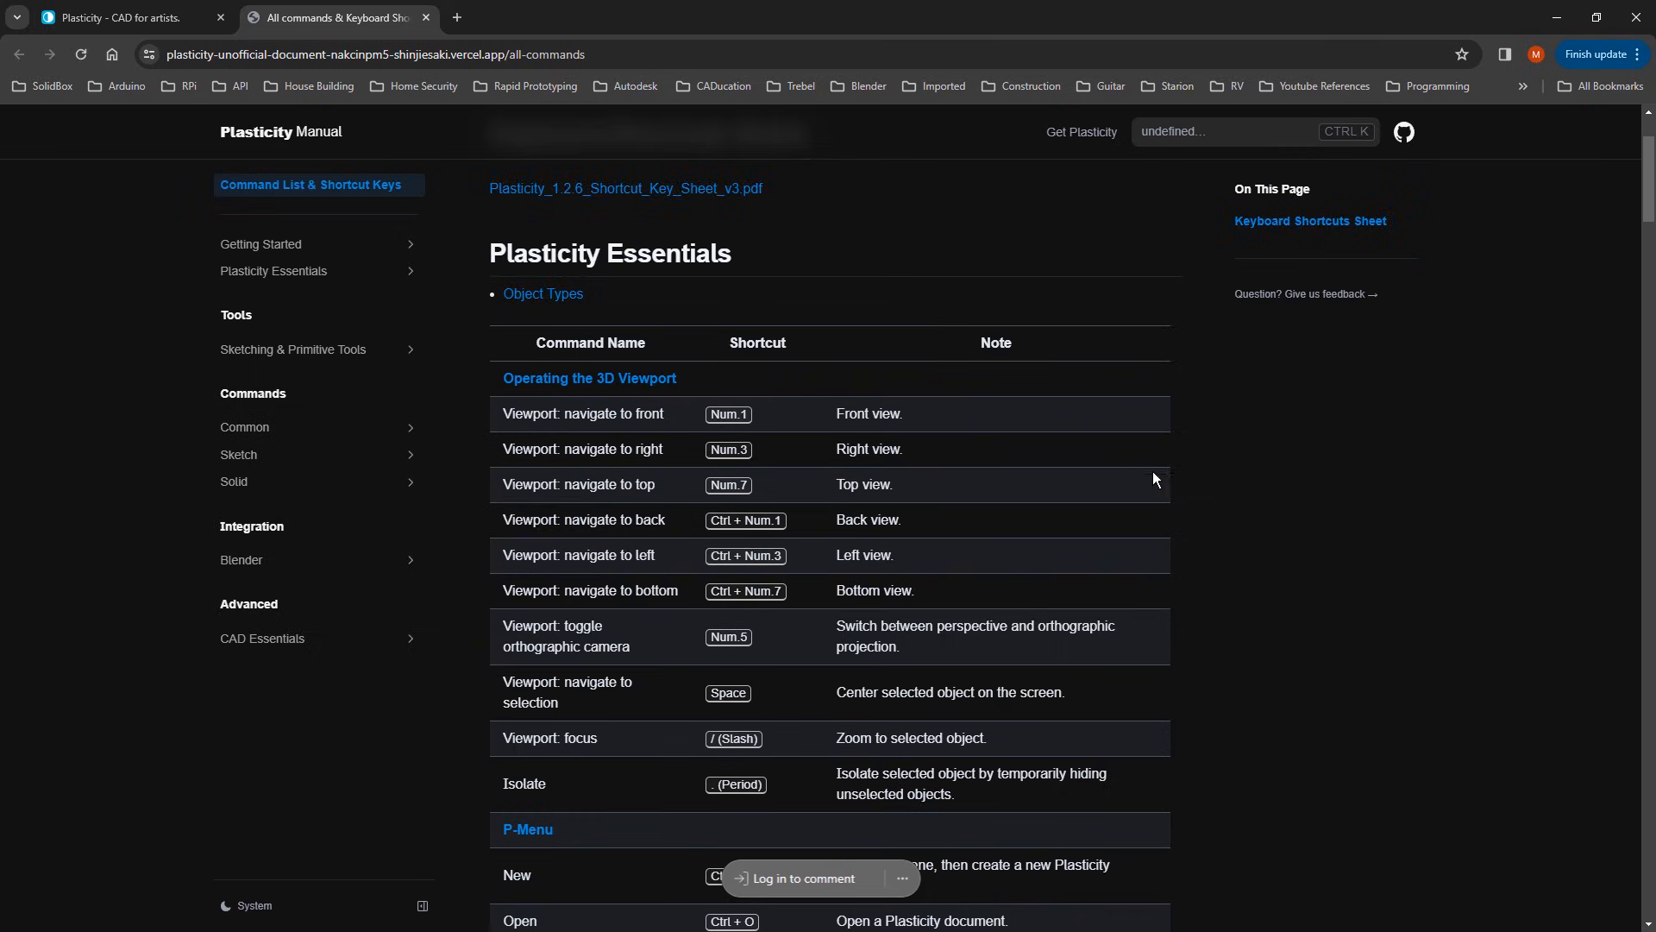
pyautogui.scroll(-2, 1154, 477)
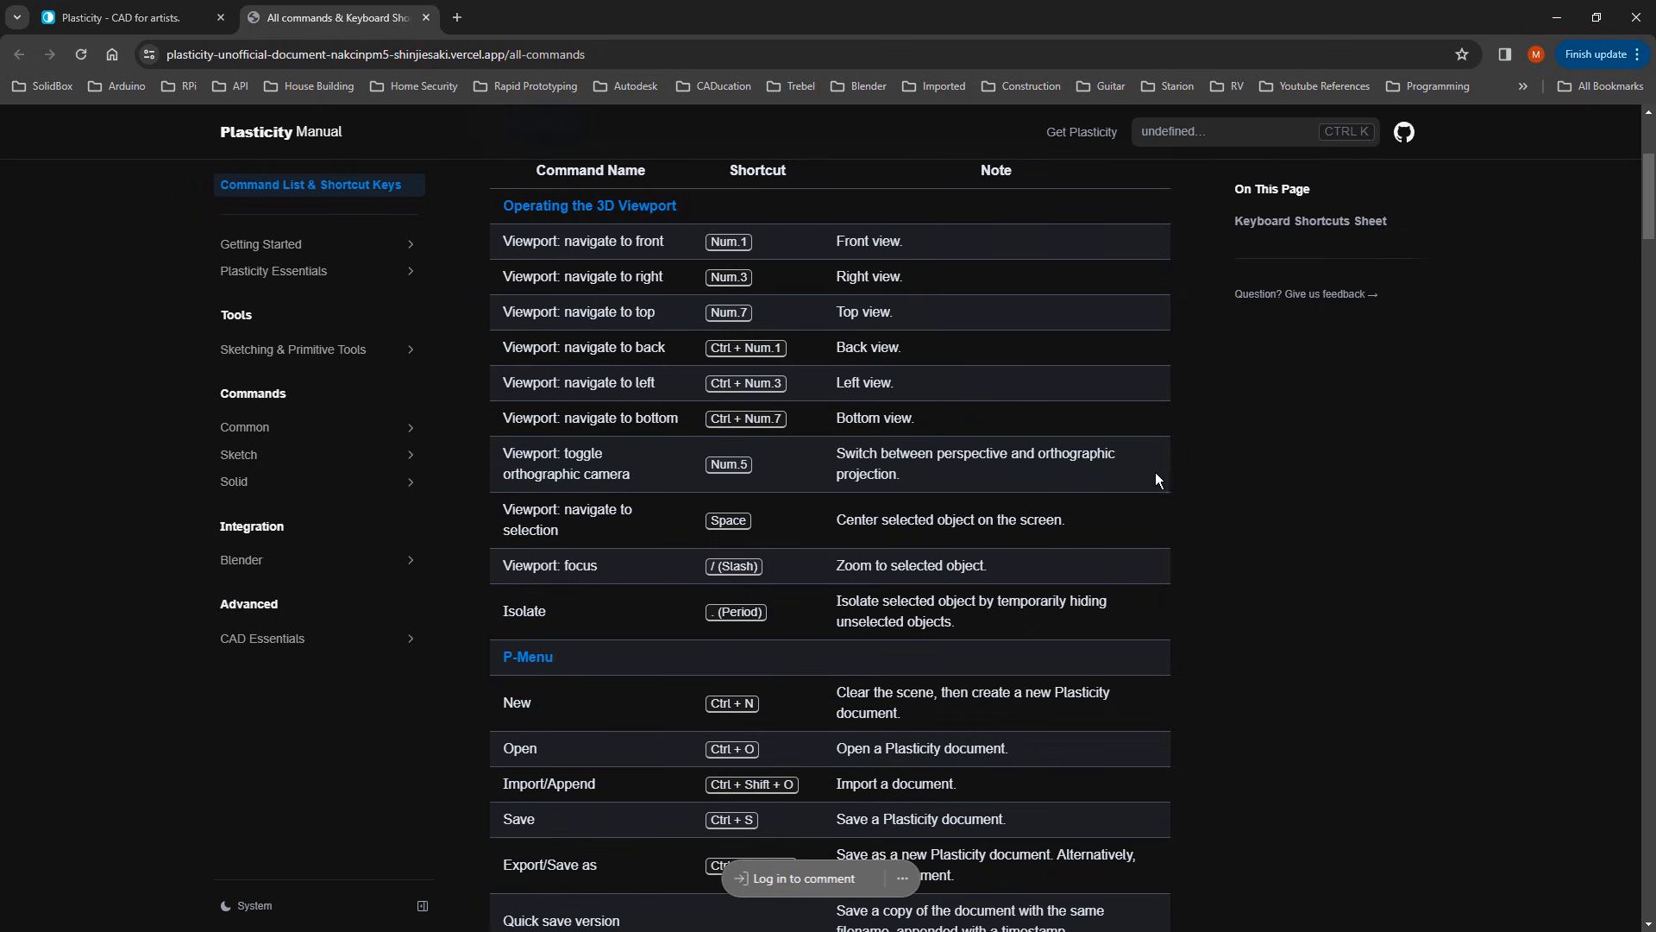
pyautogui.scroll(-4, 1156, 483)
pyautogui.scroll(-10, 1174, 549)
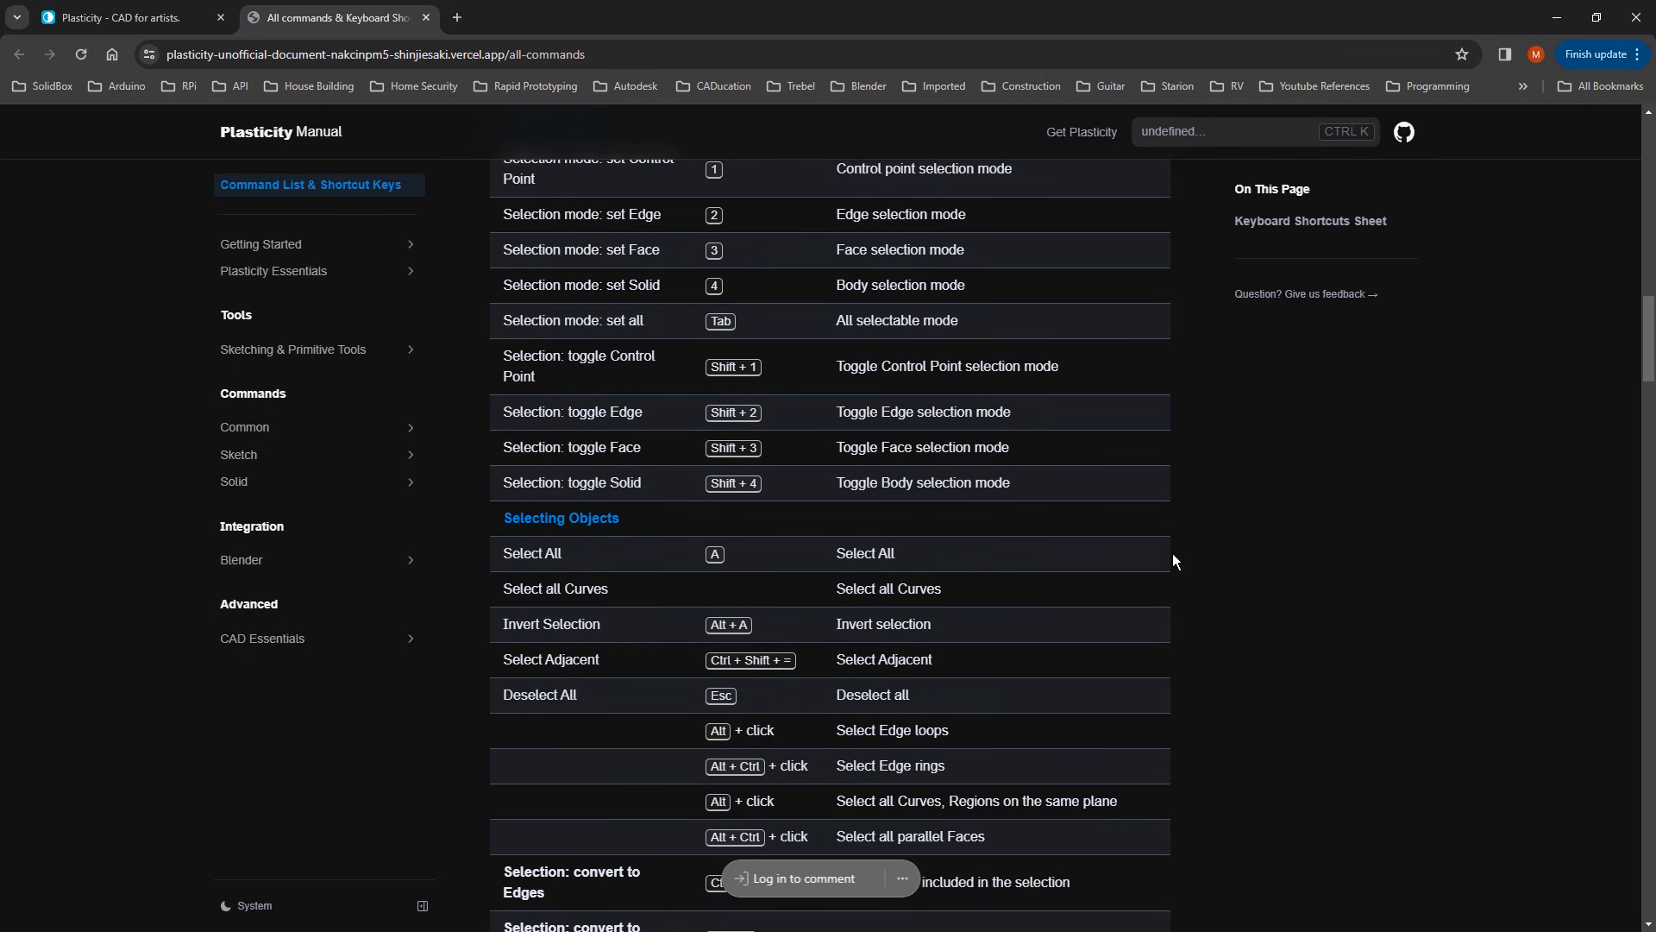
pyautogui.scroll(14, 1248, 563)
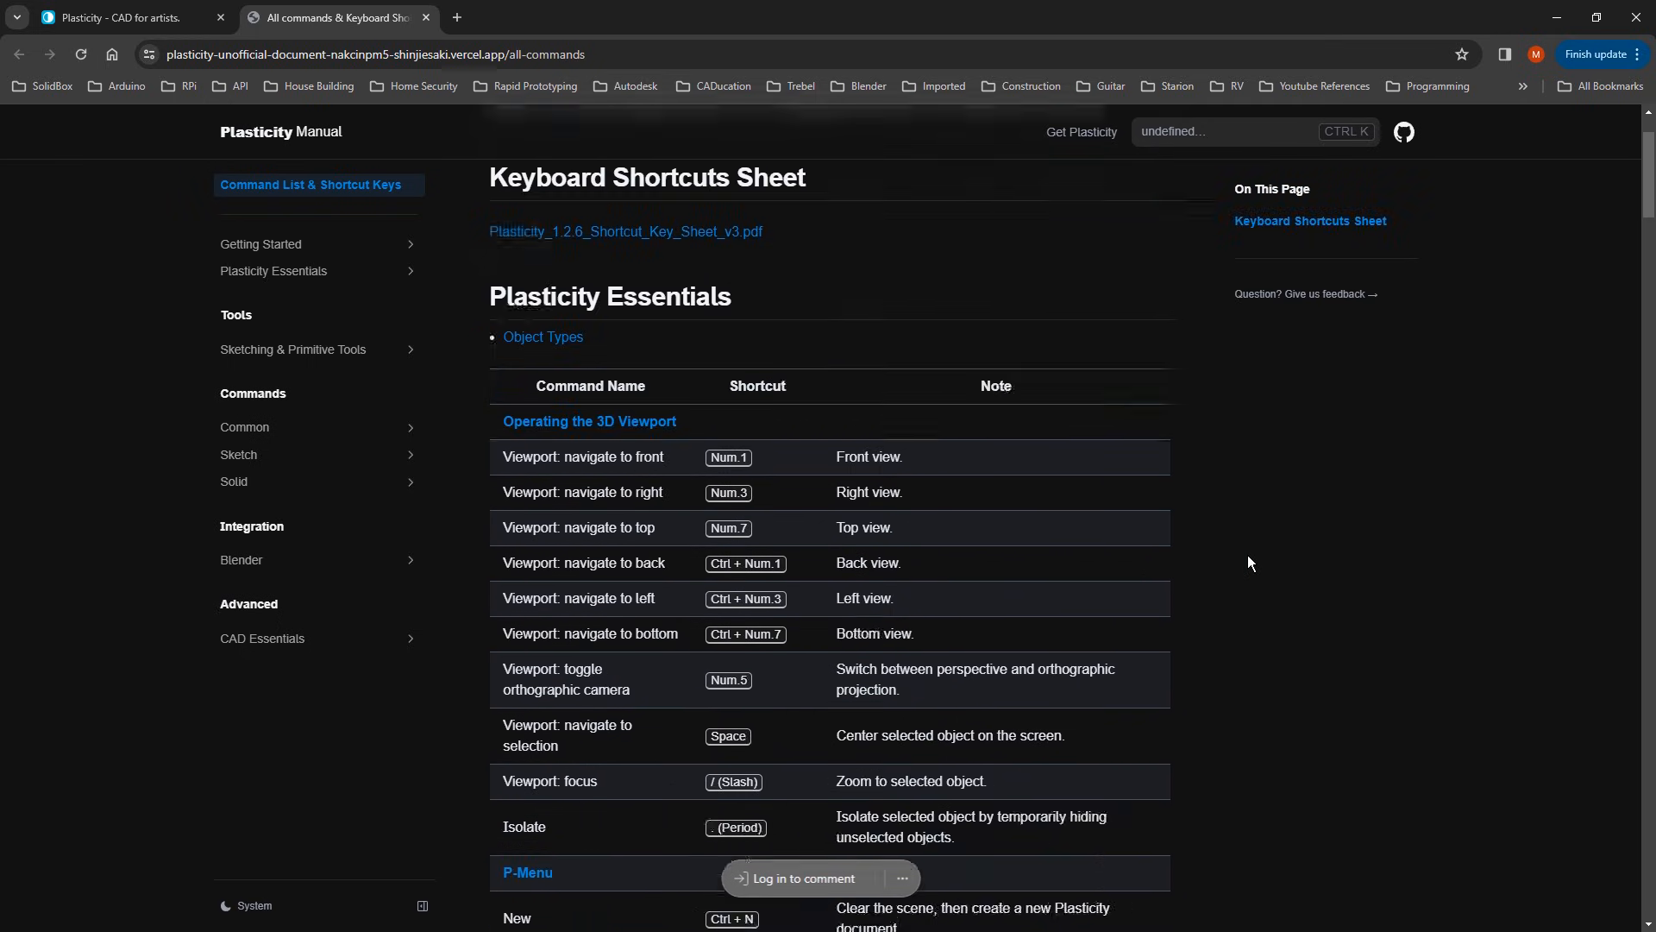
pyautogui.scroll(2, 1247, 563)
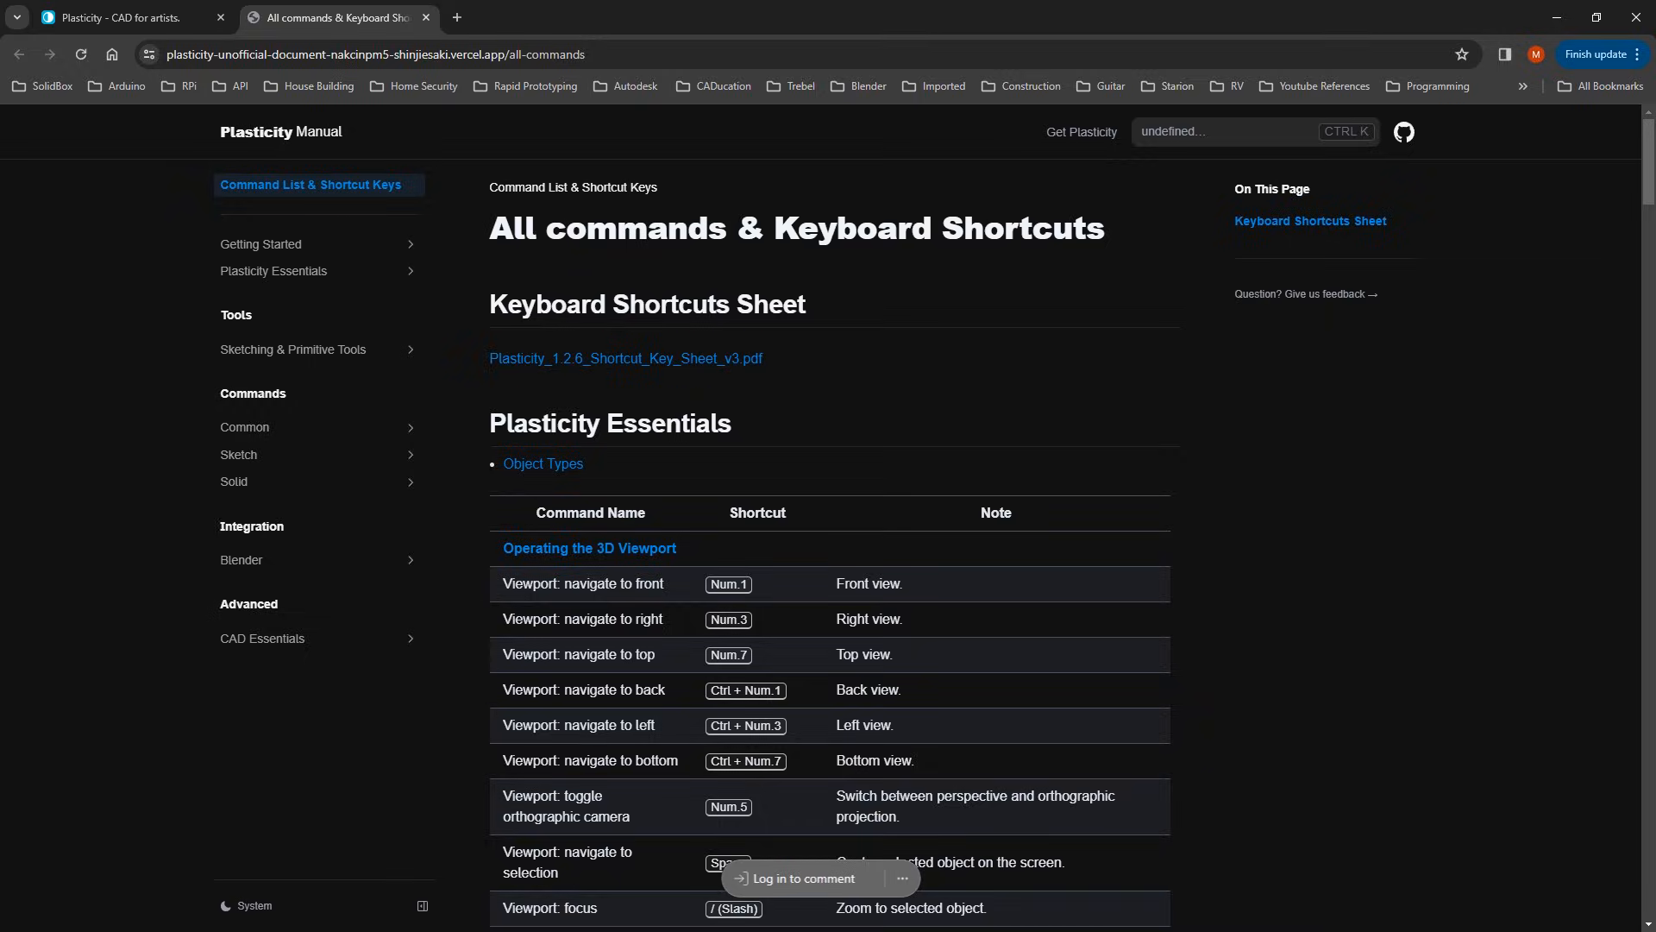
# Switch to Plasticity and examine the navigation presets in the preferences
pyautogui.hotkey('alt', 'Tab')
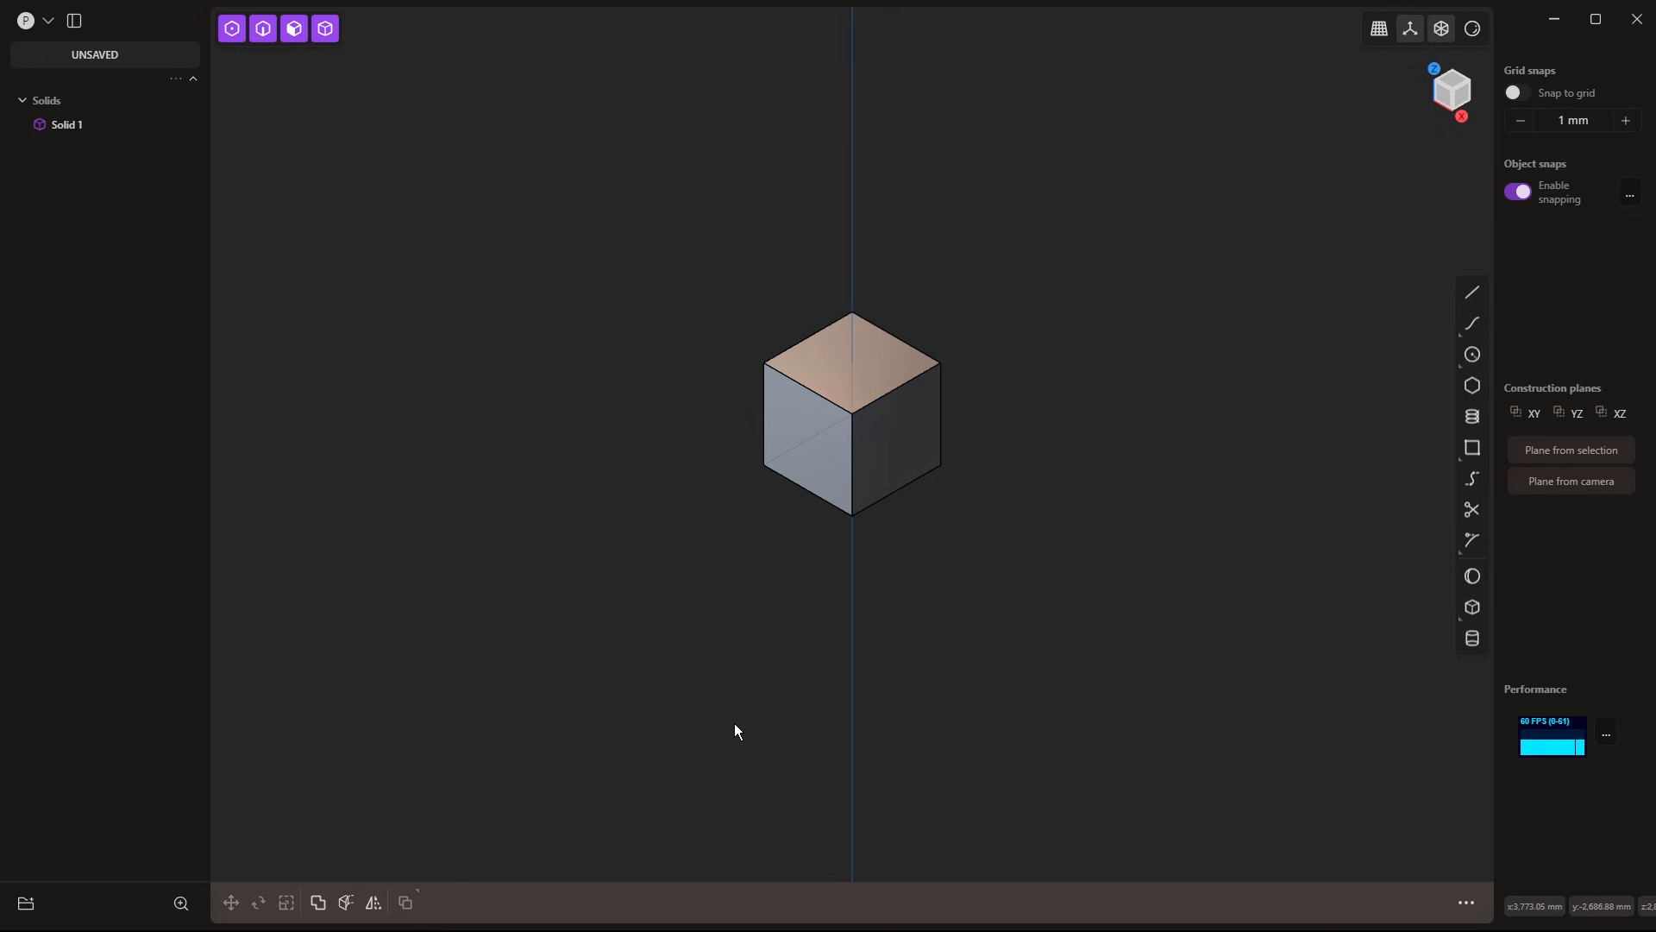
pyautogui.click(49, 21)
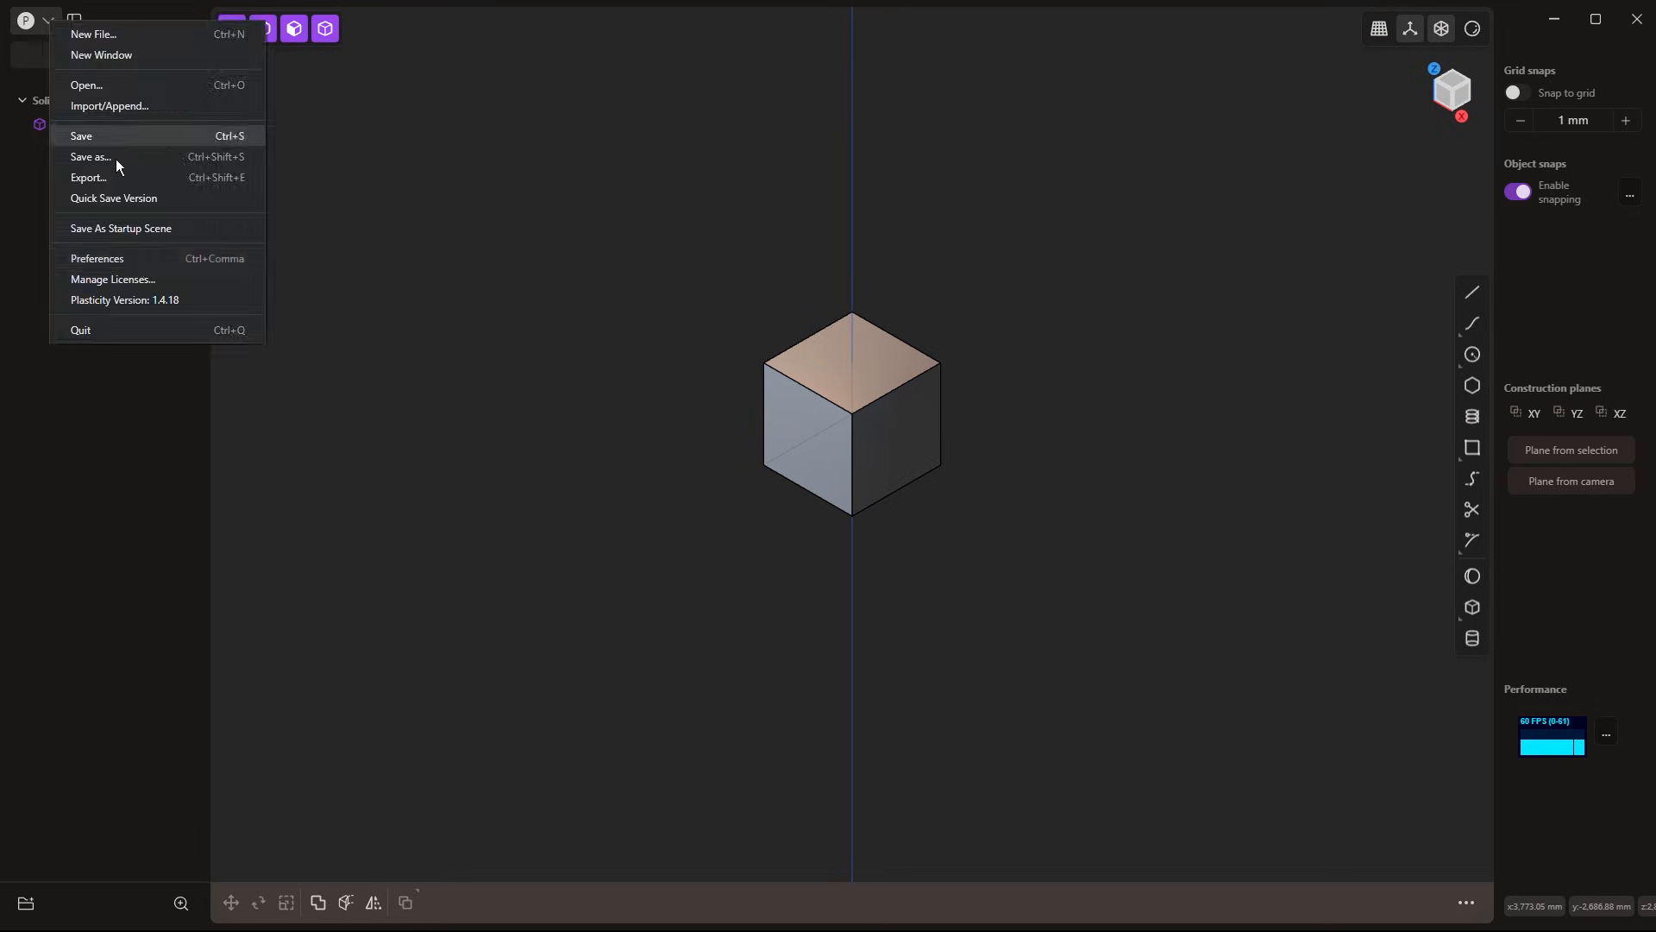
pyautogui.click(136, 261)
pyautogui.click(590, 111)
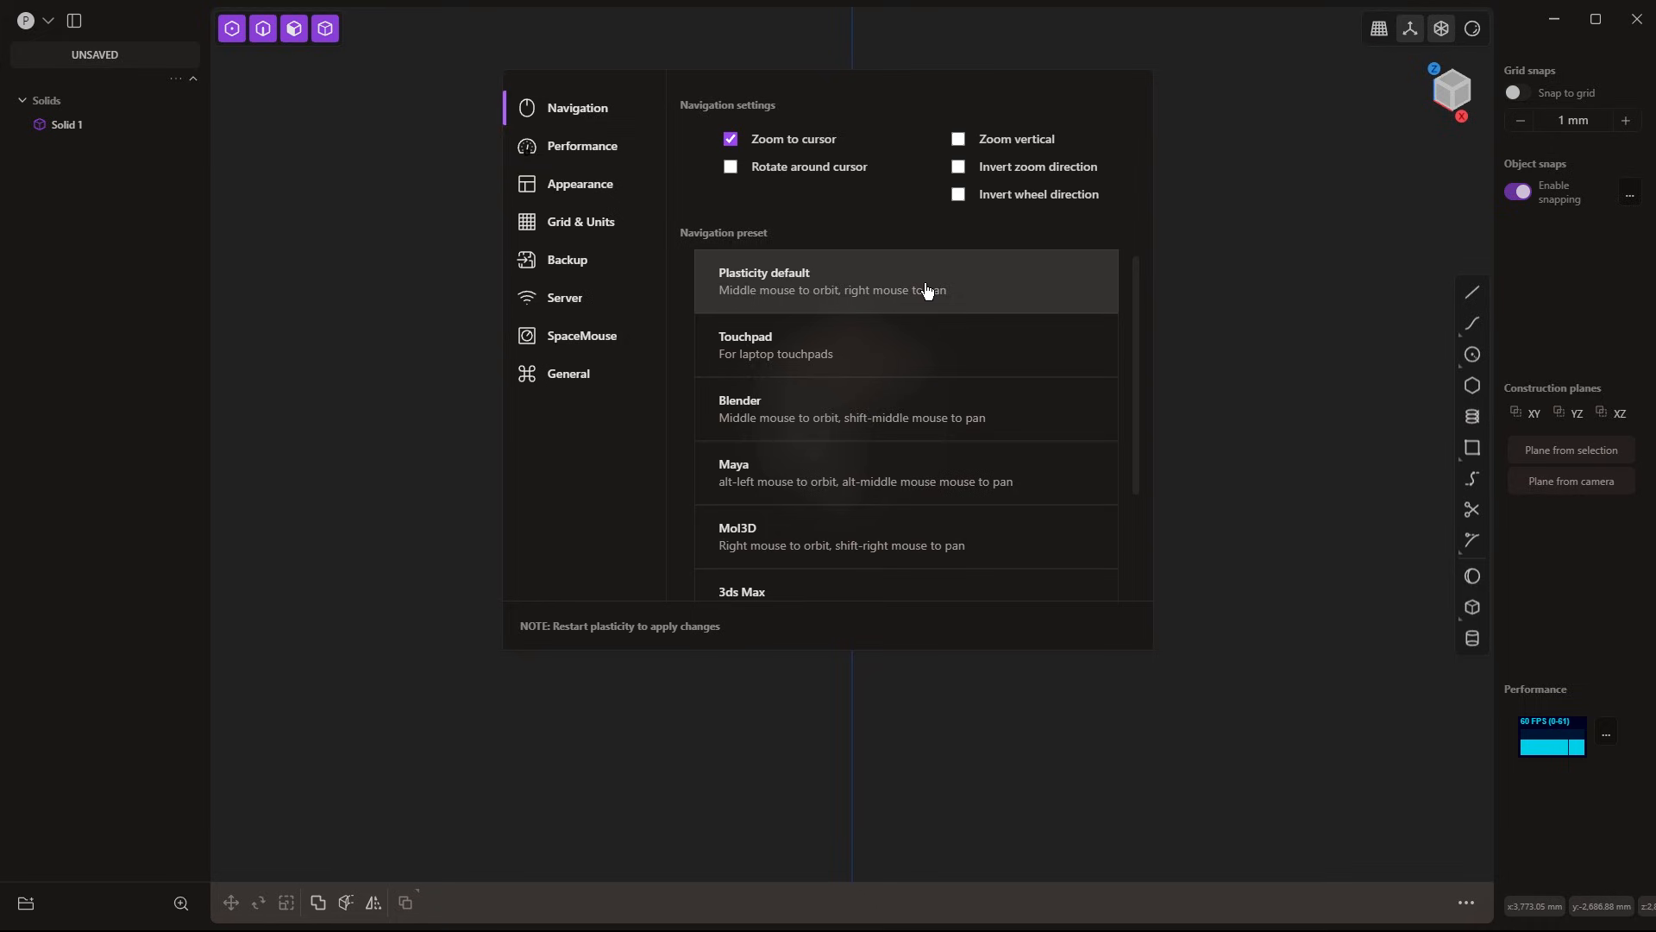
pyautogui.rightClick(1080, 332)
# Adjust the grid size and set accented lines to every 500 in the Grid & Units preferences
pyautogui.click(582, 231)
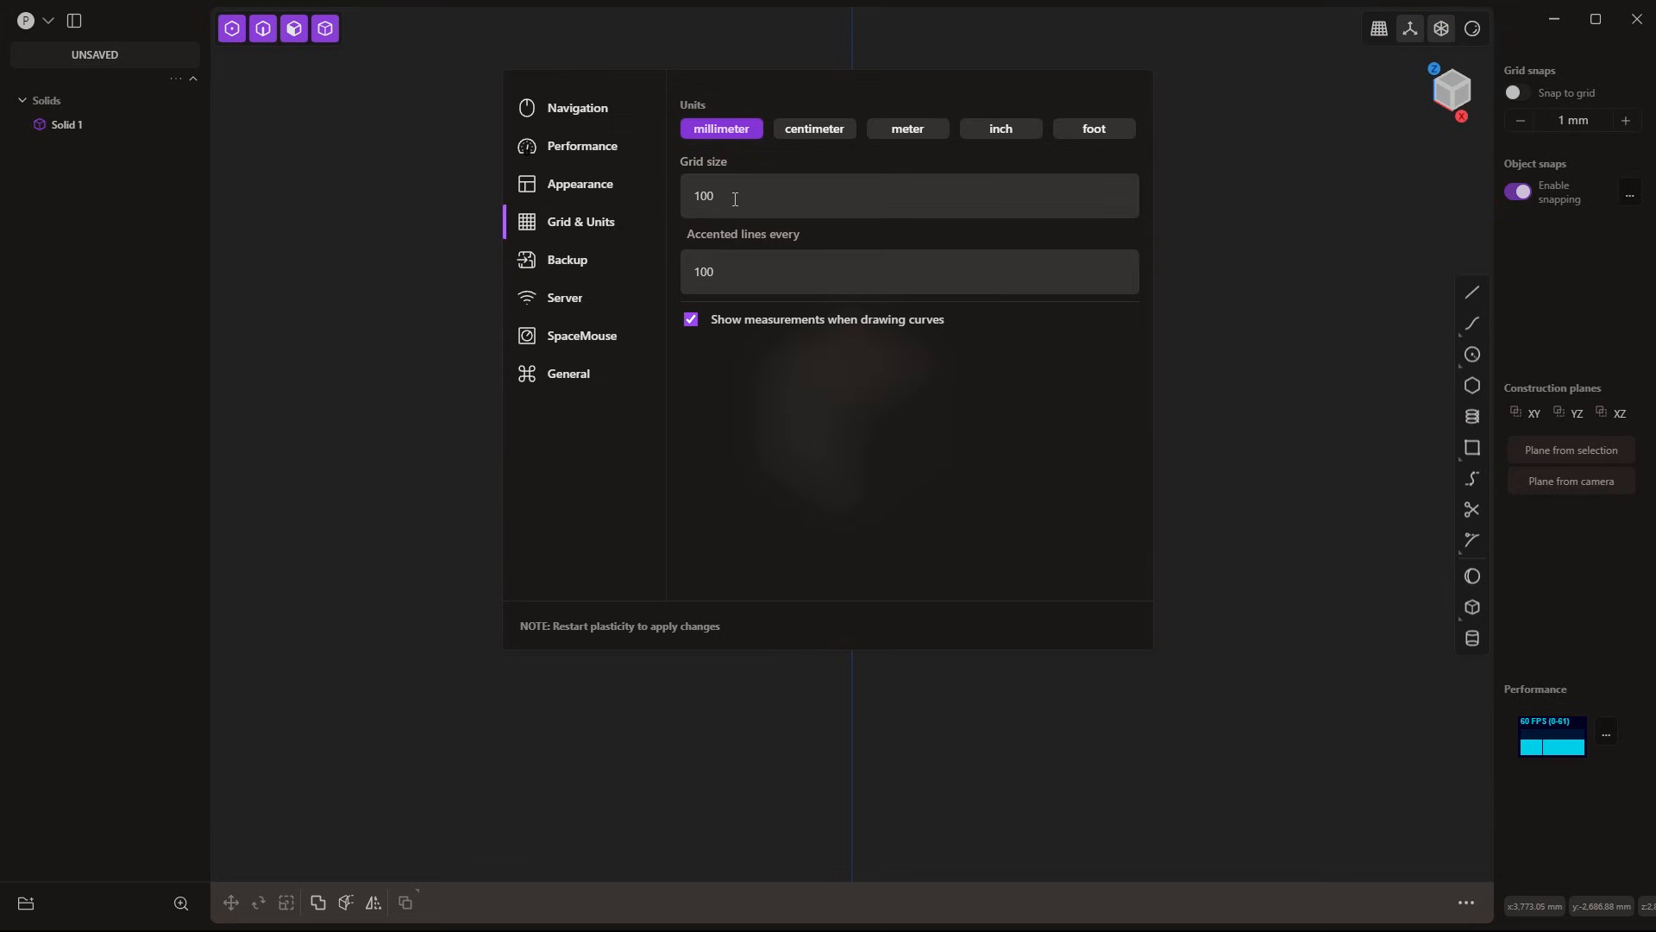
pyautogui.write('0')
pyautogui.click(758, 266)
pyautogui.write('0')
pyautogui.moveTo(720, 273); pyautogui.dragTo(687, 276)
pyautogui.write('500')
pyautogui.click(618, 382)
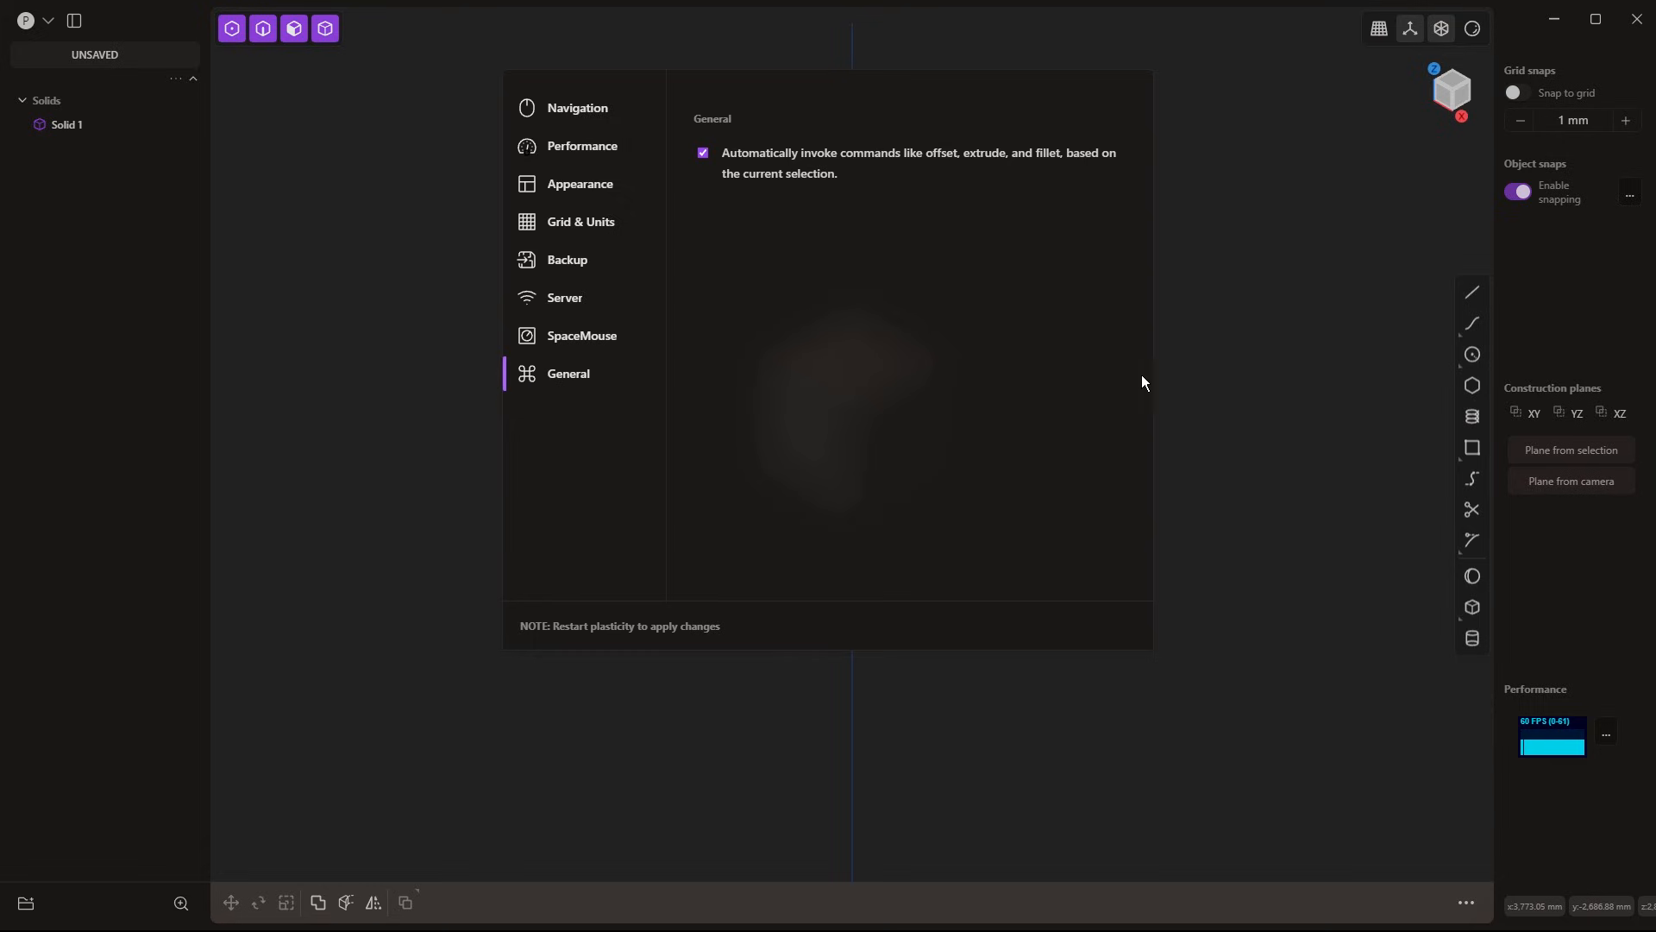
pyautogui.click(1211, 350)
# Offset the cube's top face and its two front-facing side faces outward by 480.93 mm each
pyautogui.click(901, 367)
pyautogui.moveTo(899, 364); pyautogui.dragTo(899, 258)
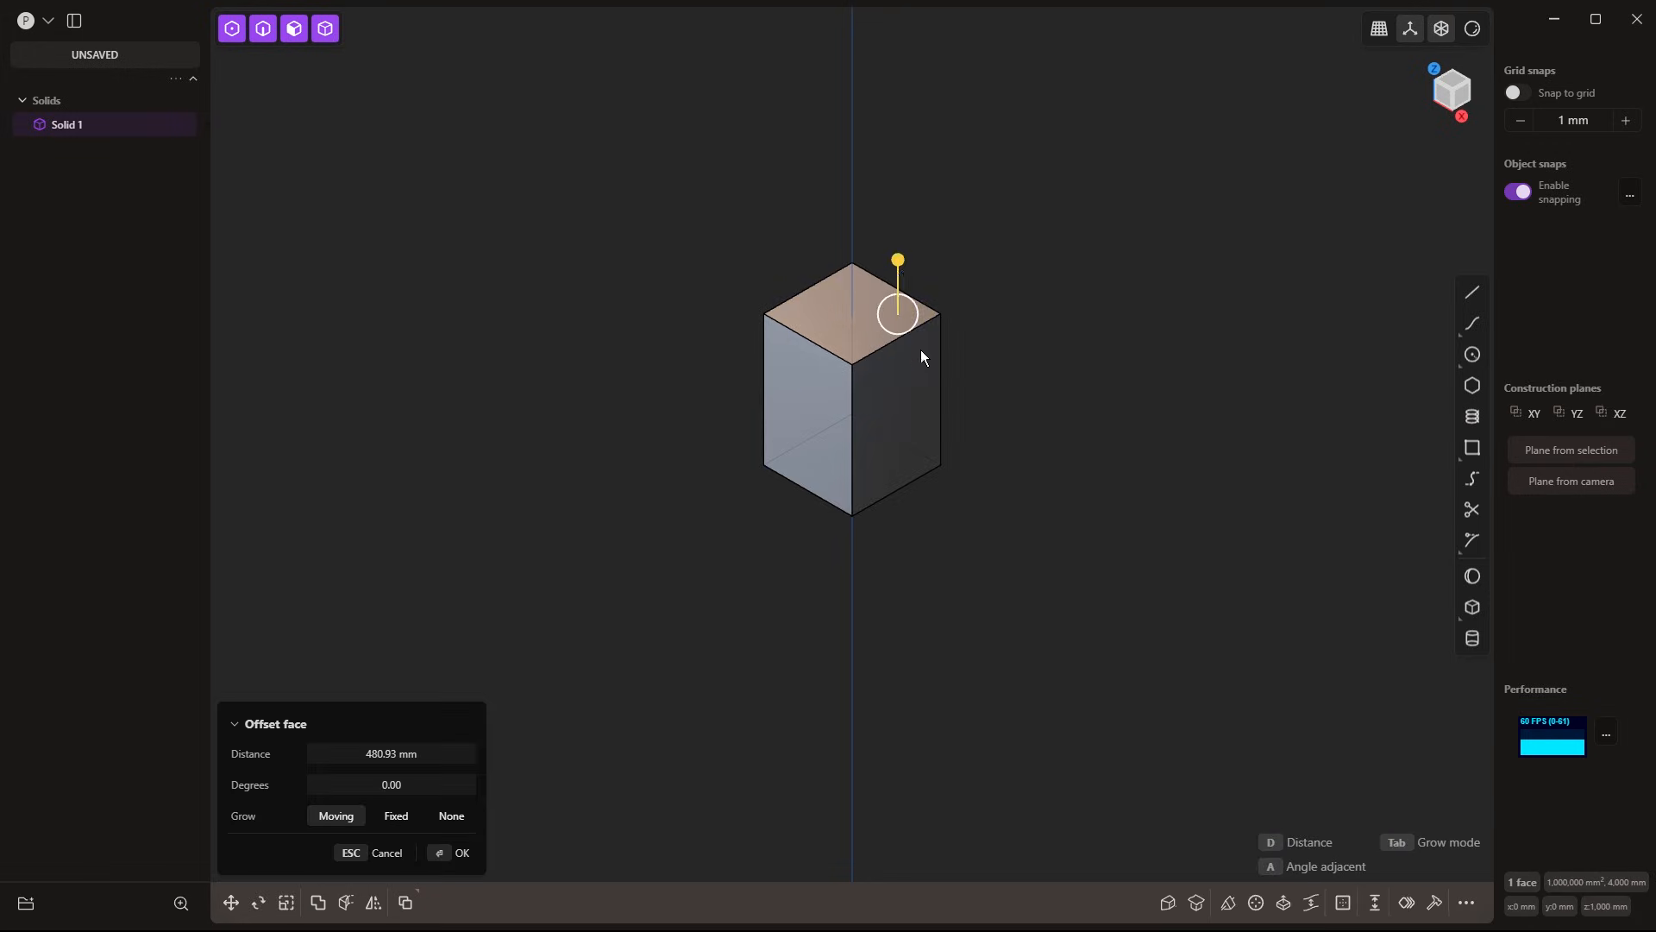
pyautogui.keyDown('shift'); pyautogui.click(912, 430); pyautogui.keyUp('shift')
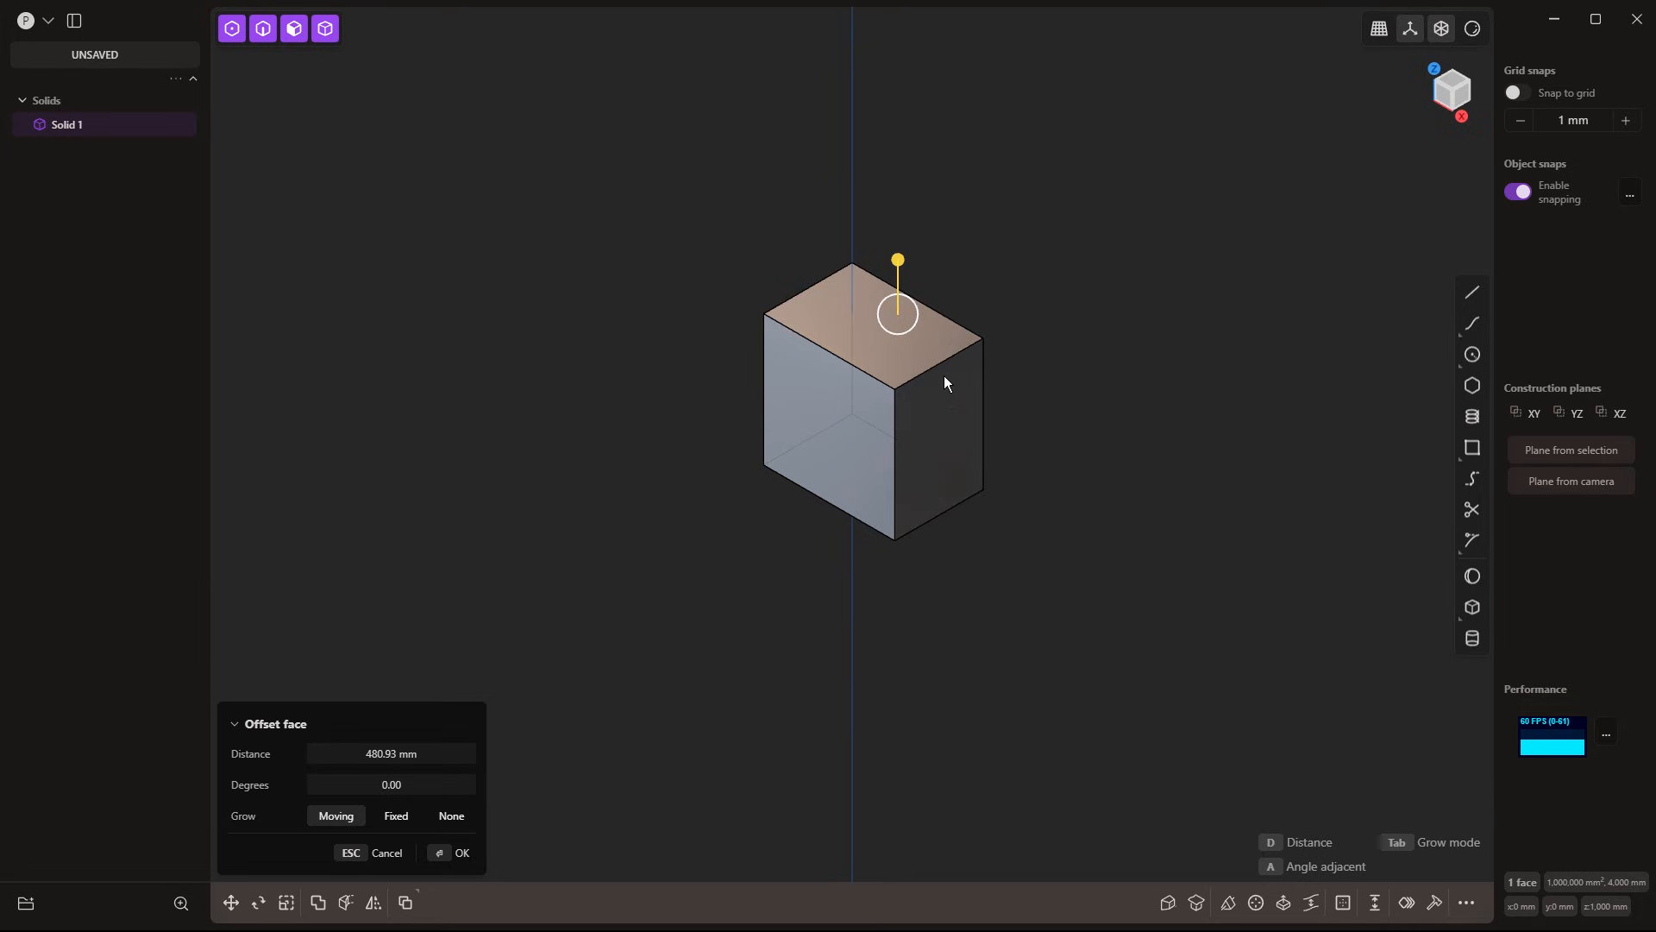
pyautogui.keyDown('shift'); pyautogui.click(829, 438); pyautogui.keyUp('shift')
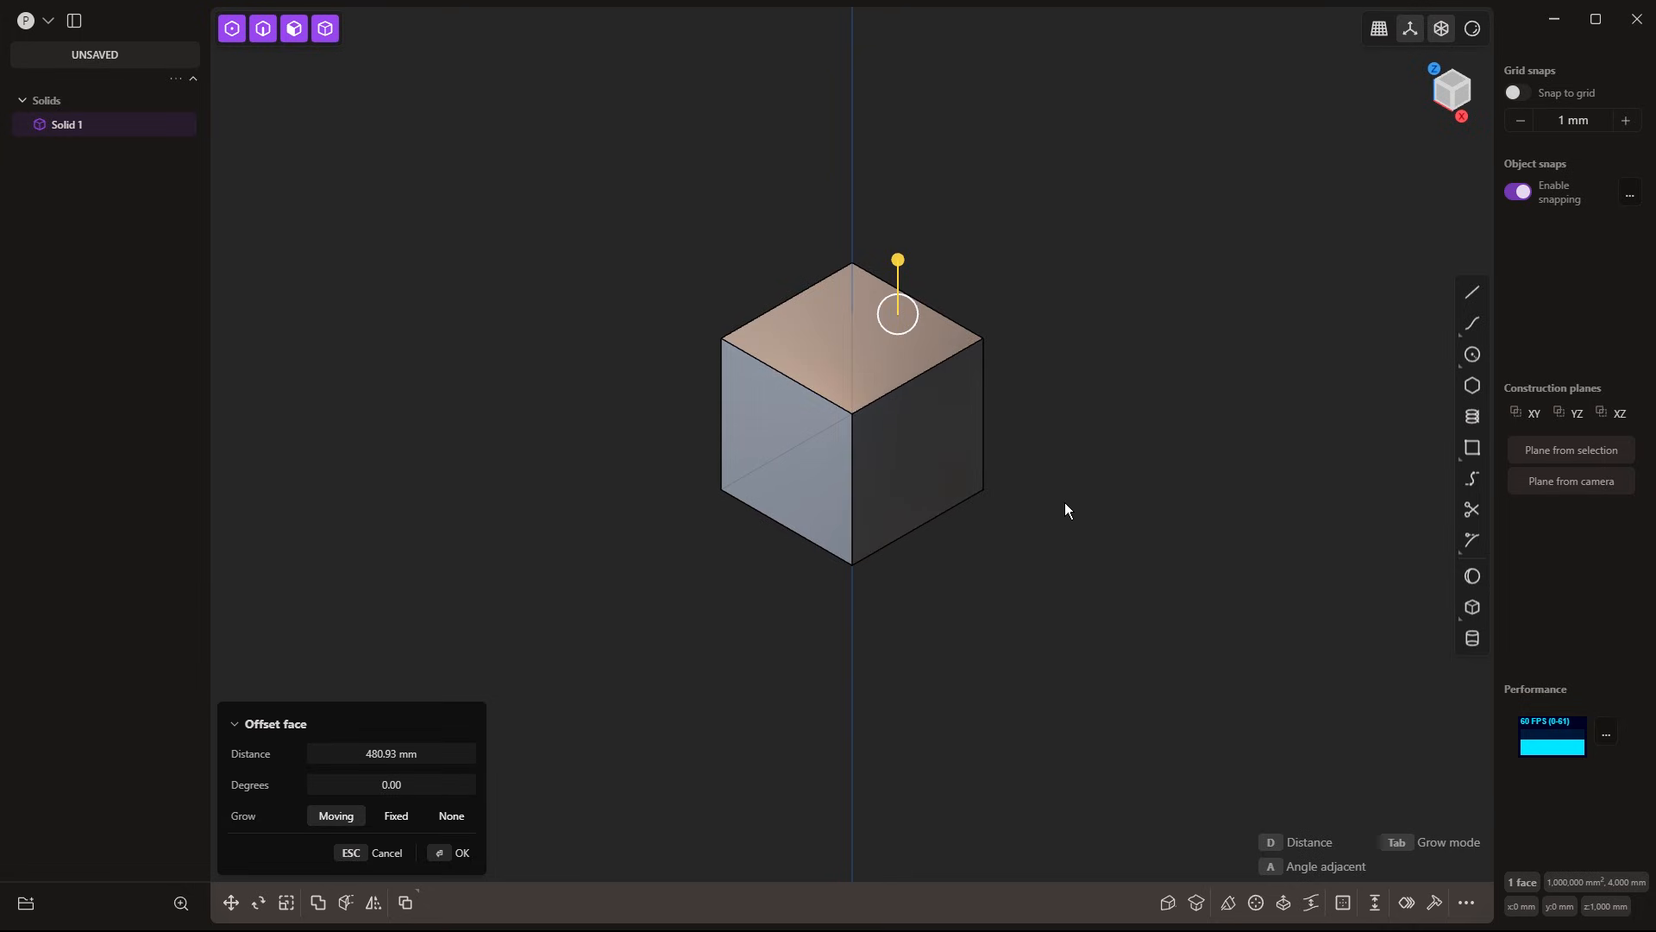
# Fillet the three cube edges meeting at the front upper corner by 378.77 mm
pyautogui.moveTo(946, 364); pyautogui.dragTo(979, 362)
pyautogui.keyDown('shift'); pyautogui.click(845, 423); pyautogui.keyUp('shift')
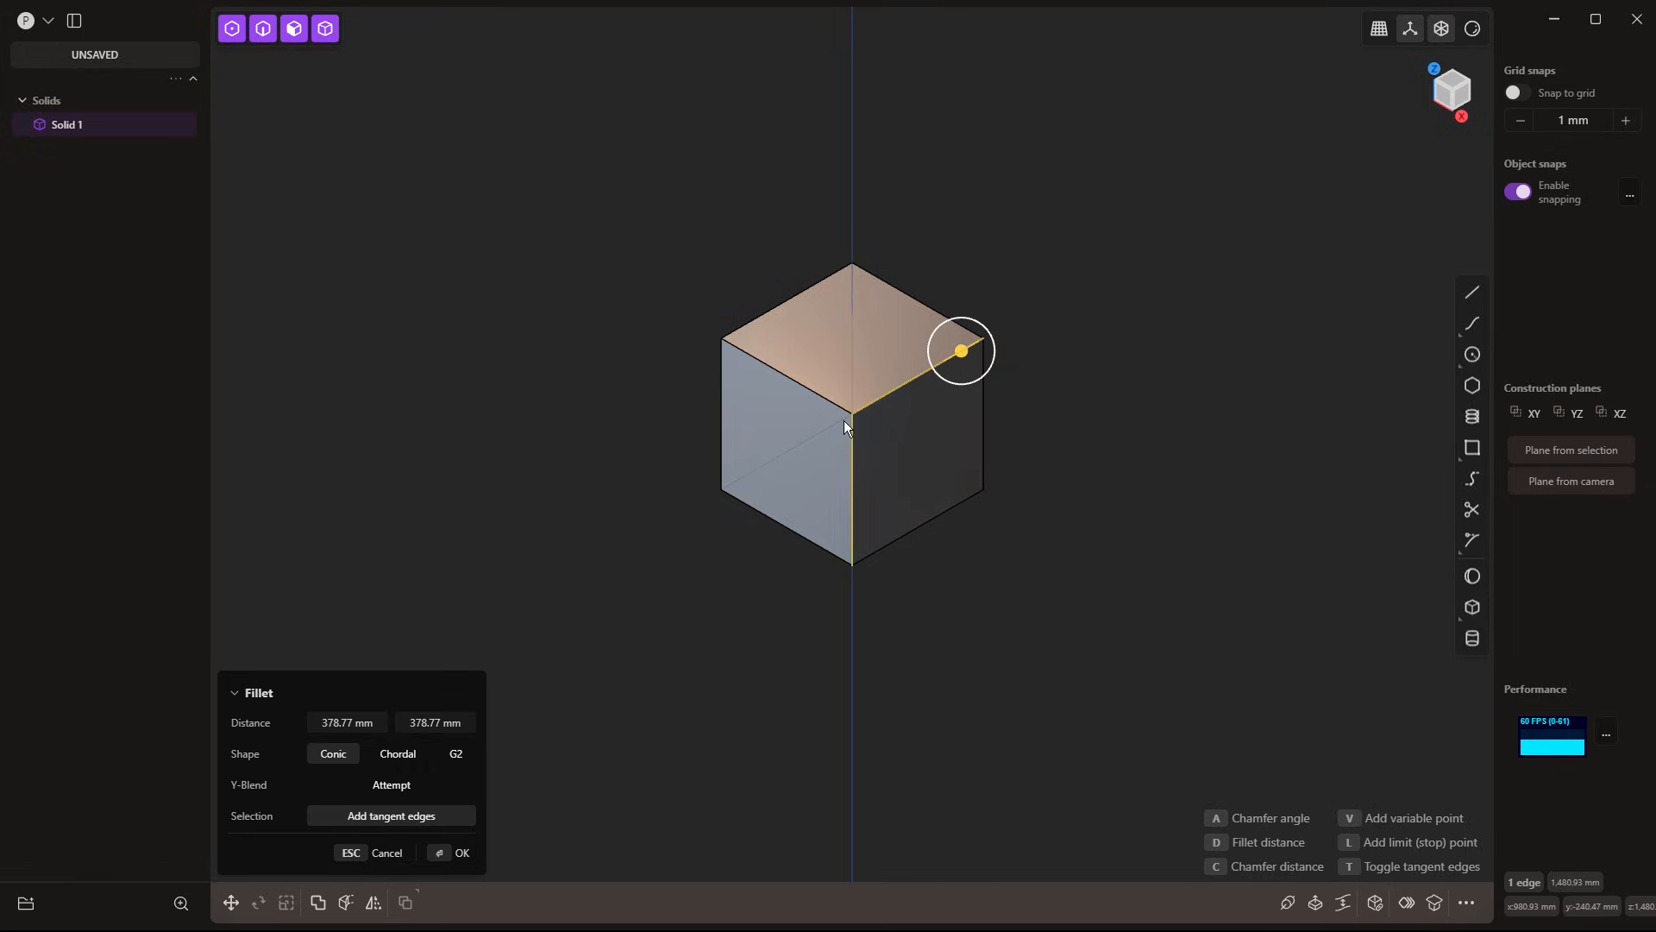
pyautogui.press('Return')
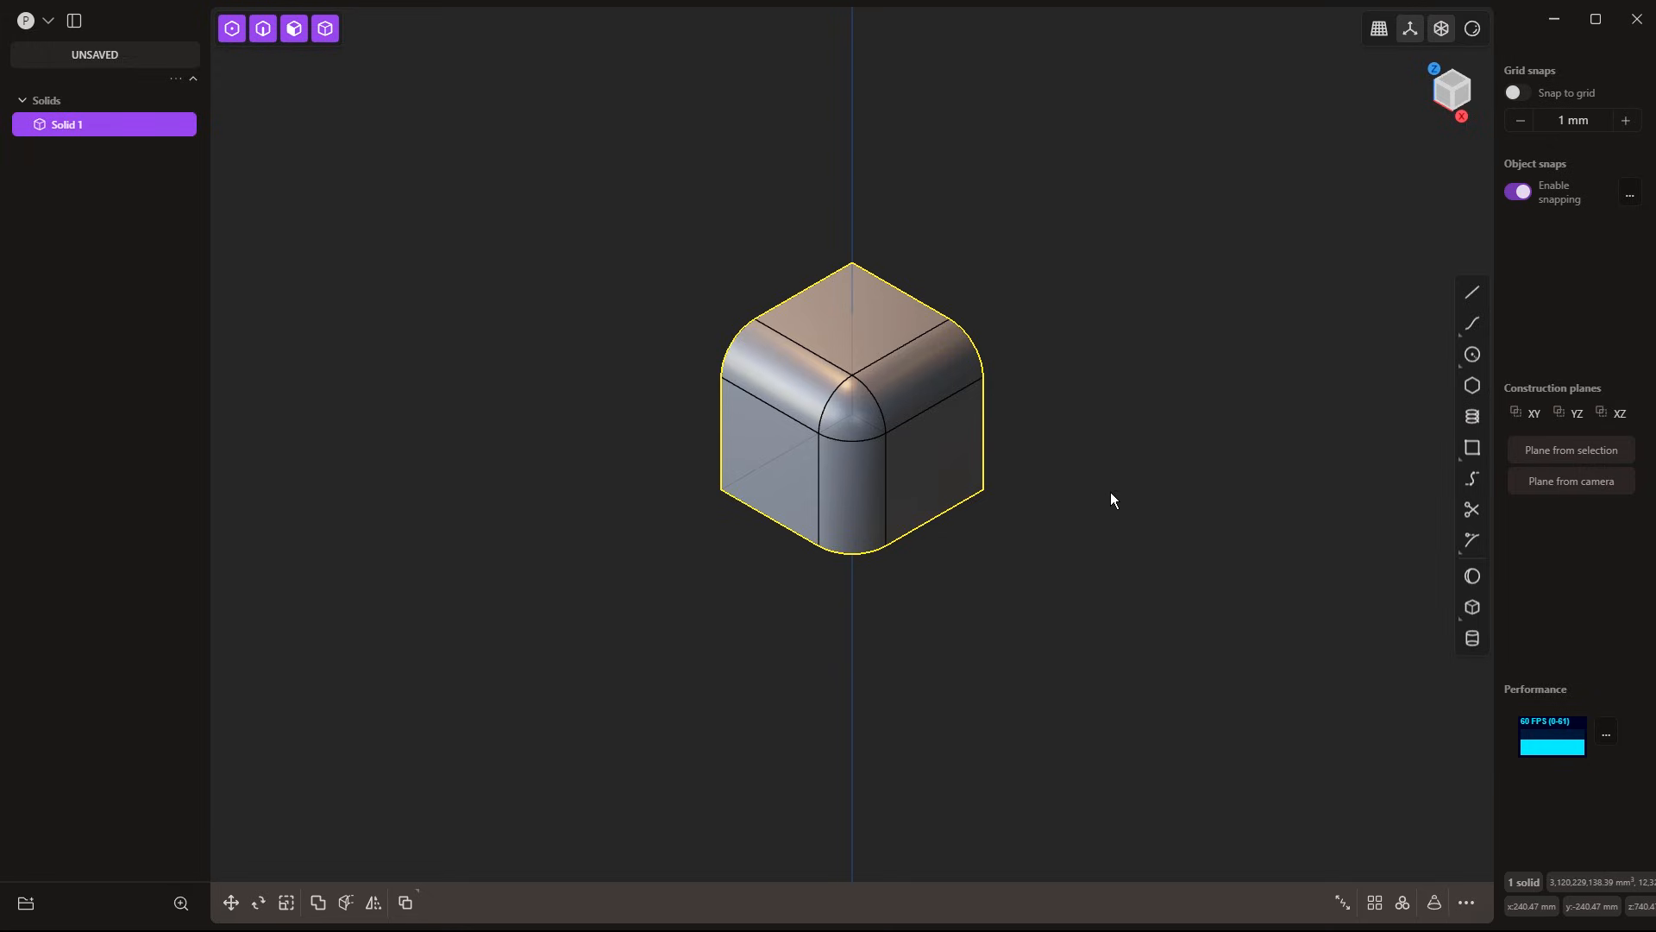
pyautogui.click(1063, 592)
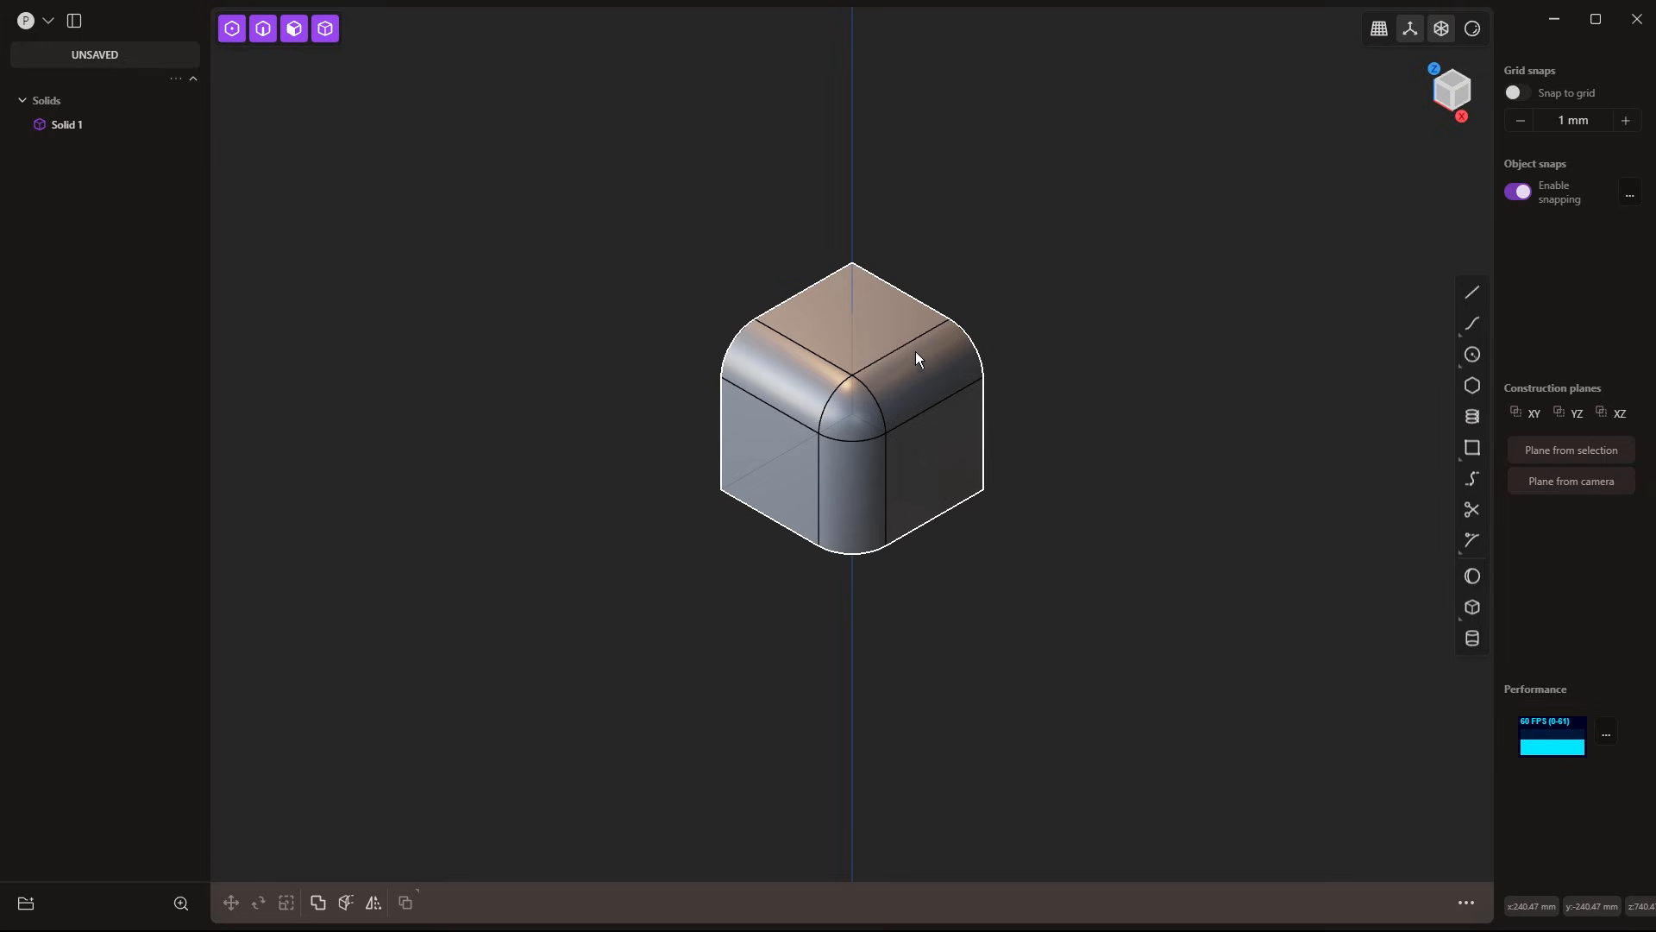
# Select the filleted solid and inspect it from the back and top before orbiting to an angled view
pyautogui.click(899, 369)
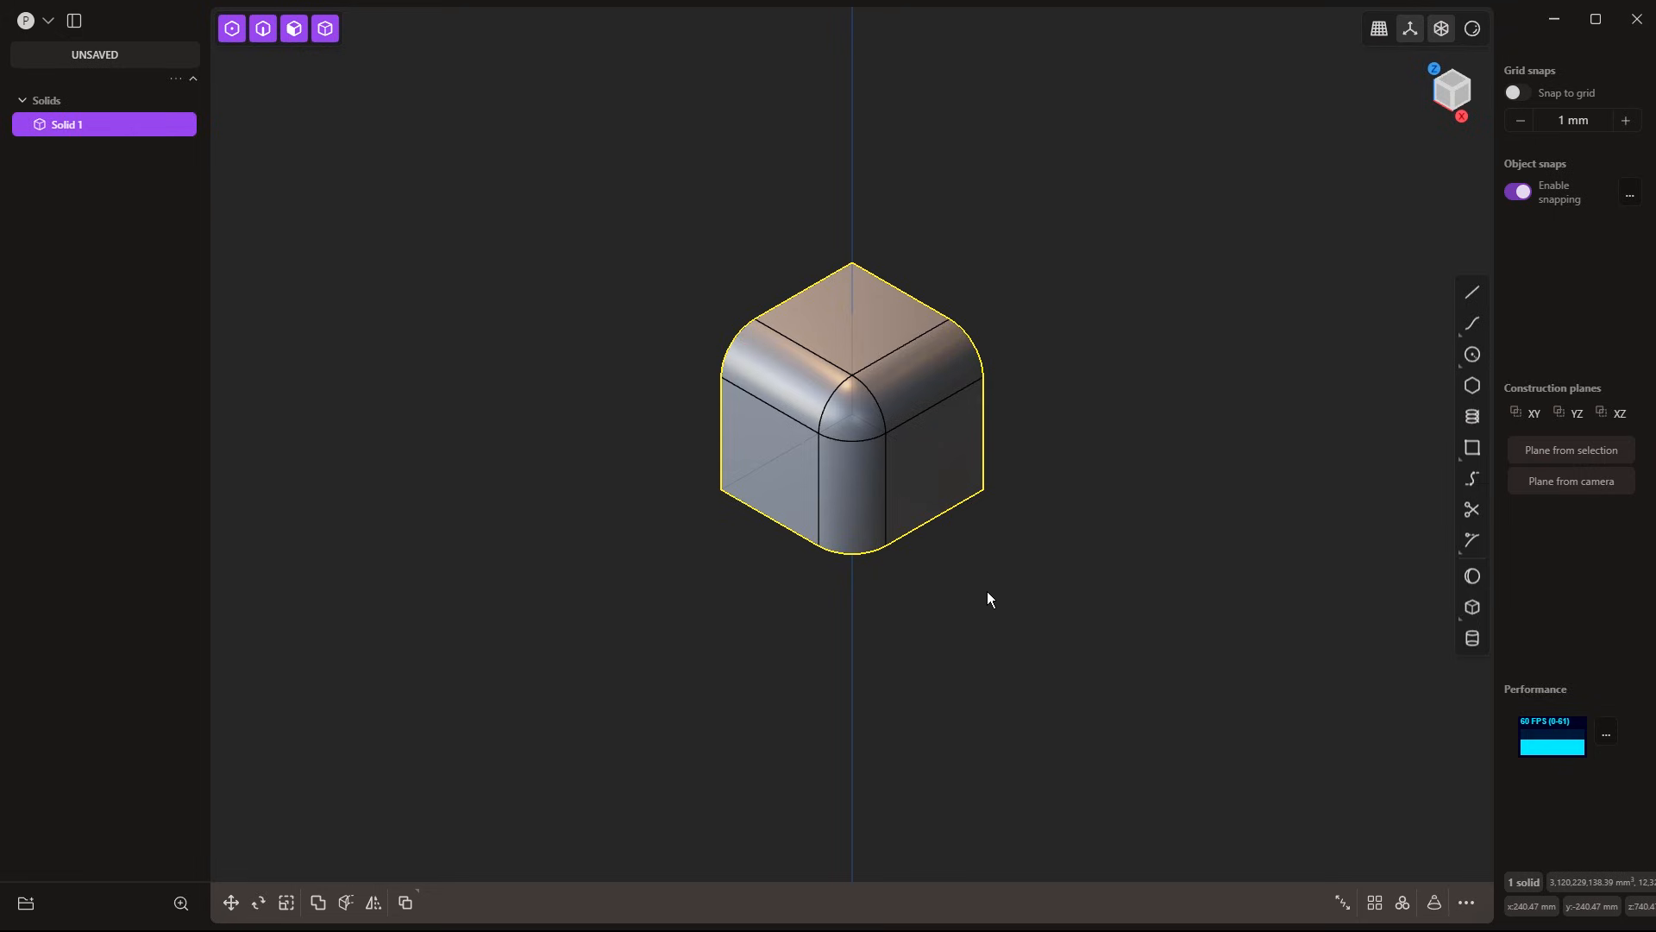
pyautogui.moveTo(945, 594); pyautogui.dragTo(1002, 594, button='middle')
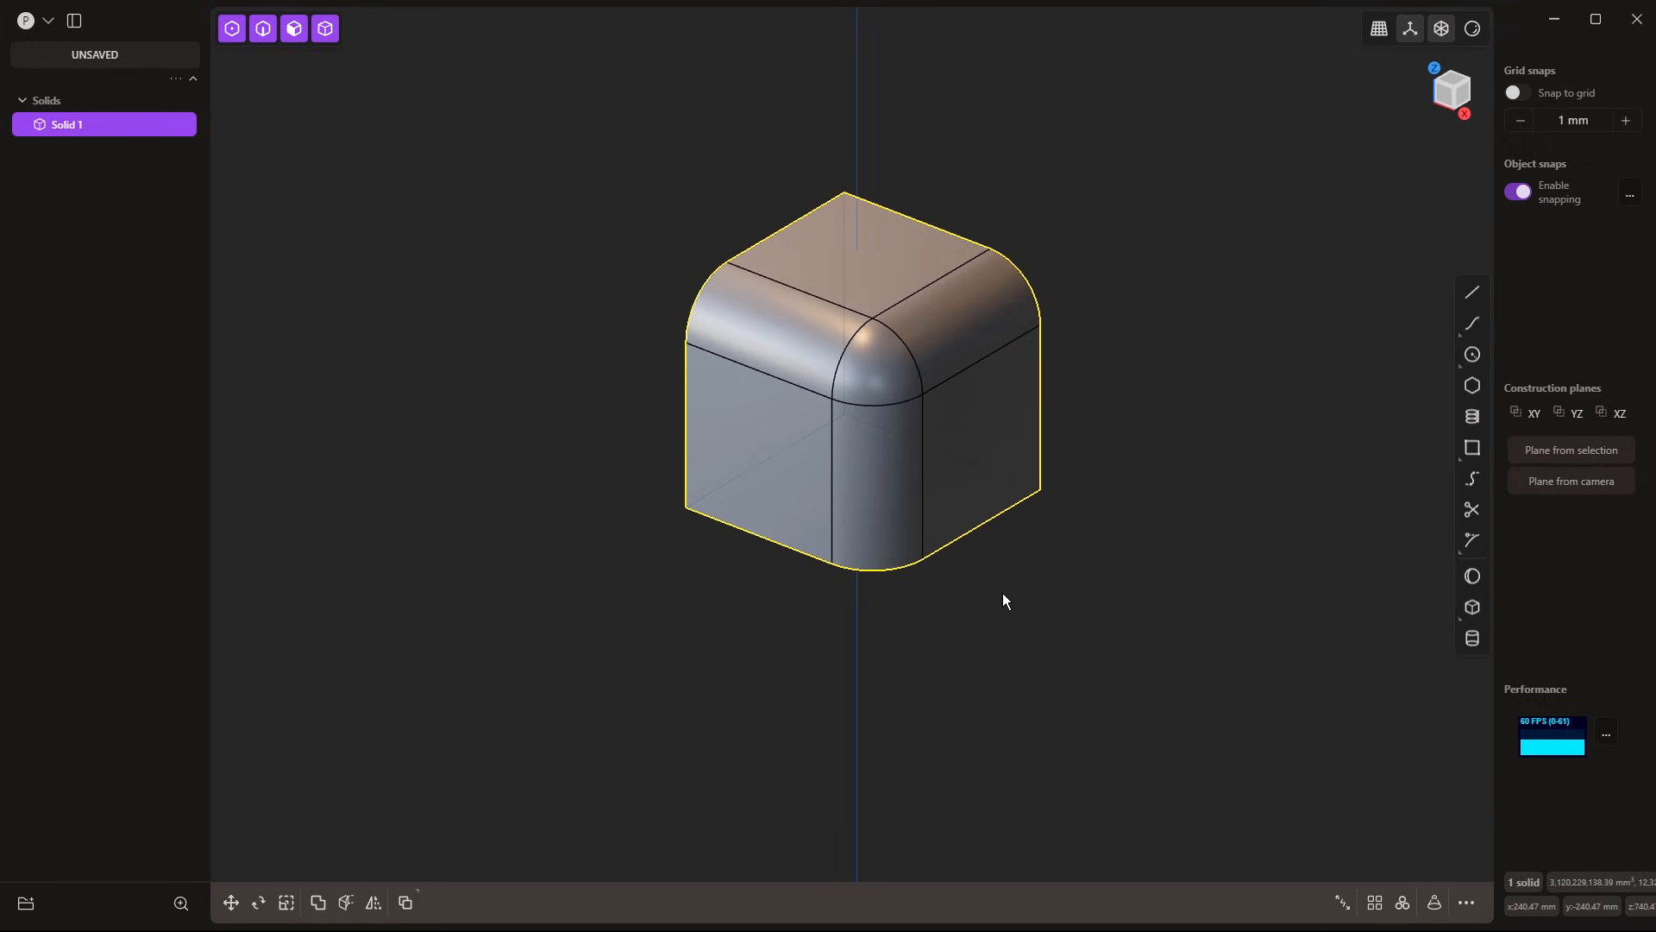
pyautogui.click(1461, 113)
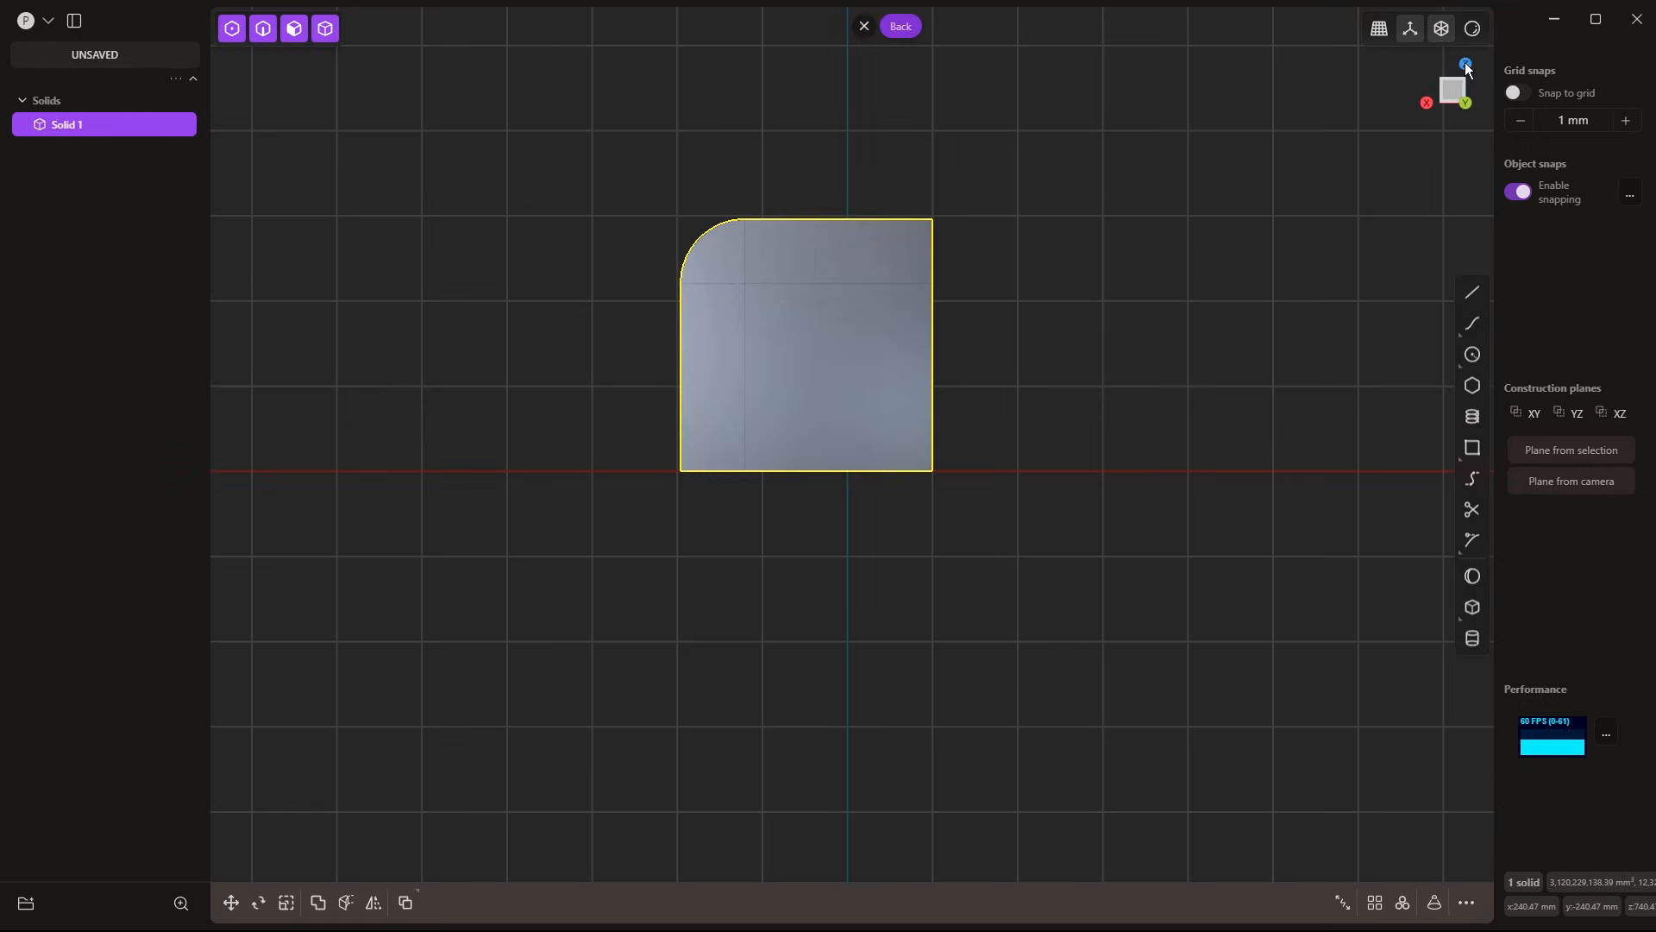
pyautogui.click(1466, 65)
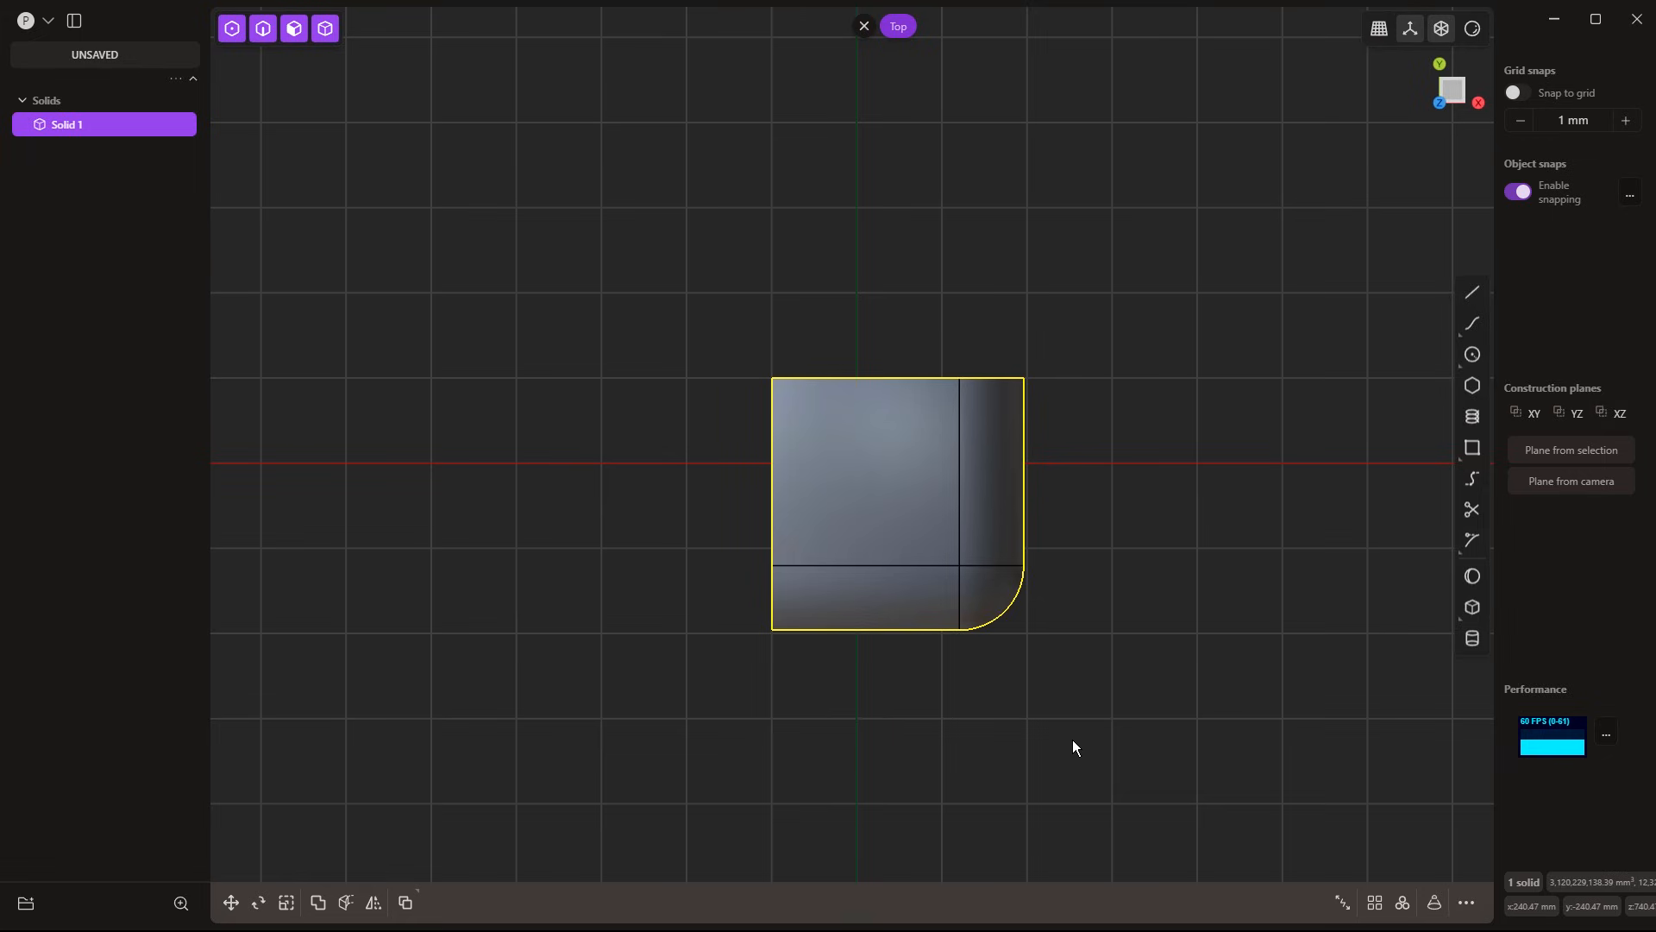
pyautogui.moveTo(1073, 740); pyautogui.dragTo(1024, 604, button='middle')
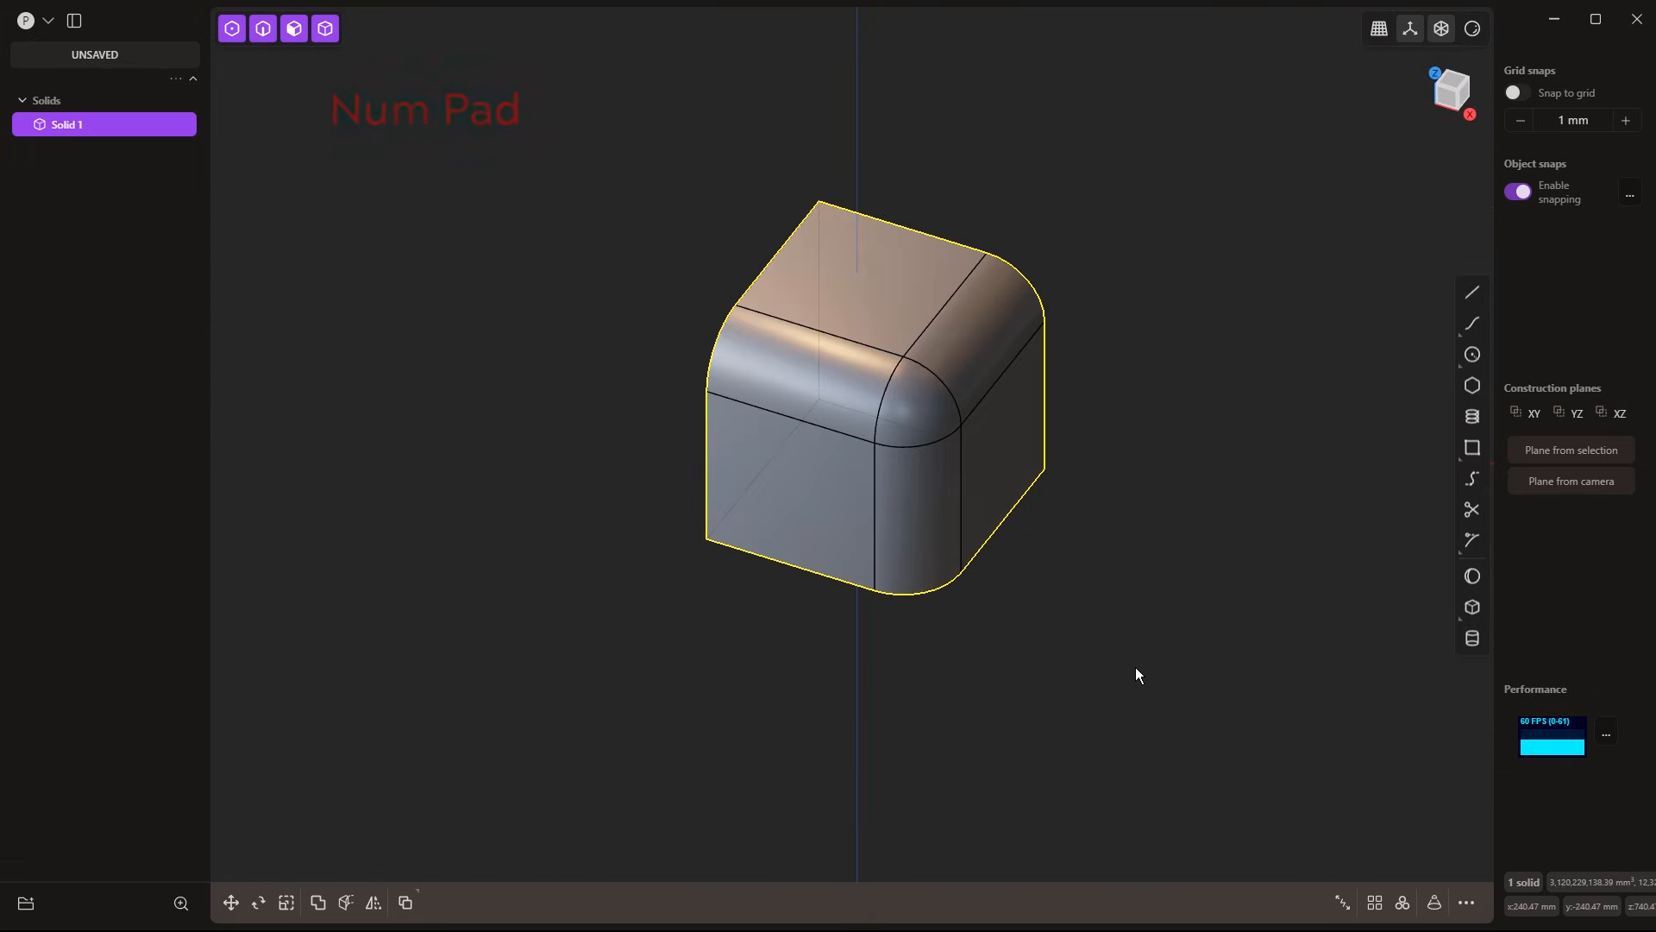
# Inspect the solid in the front, back, right, left, top and bottom views, and return to an angled view
pyautogui.press('KP_1')
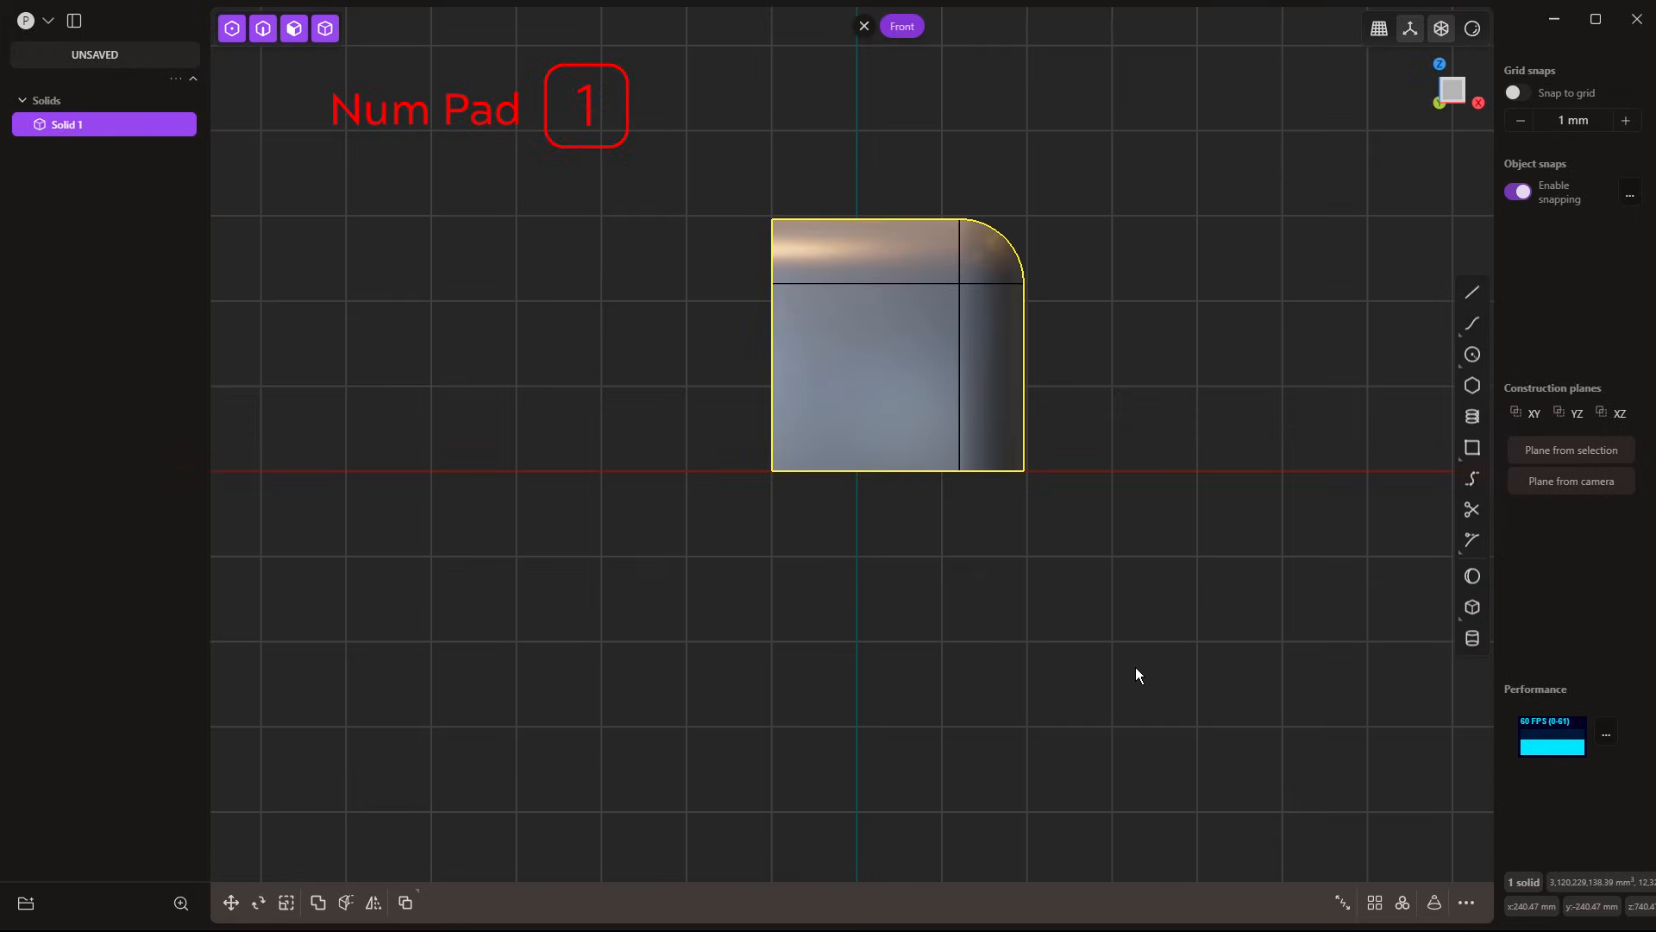
pyautogui.press('ctrl+KP_1')
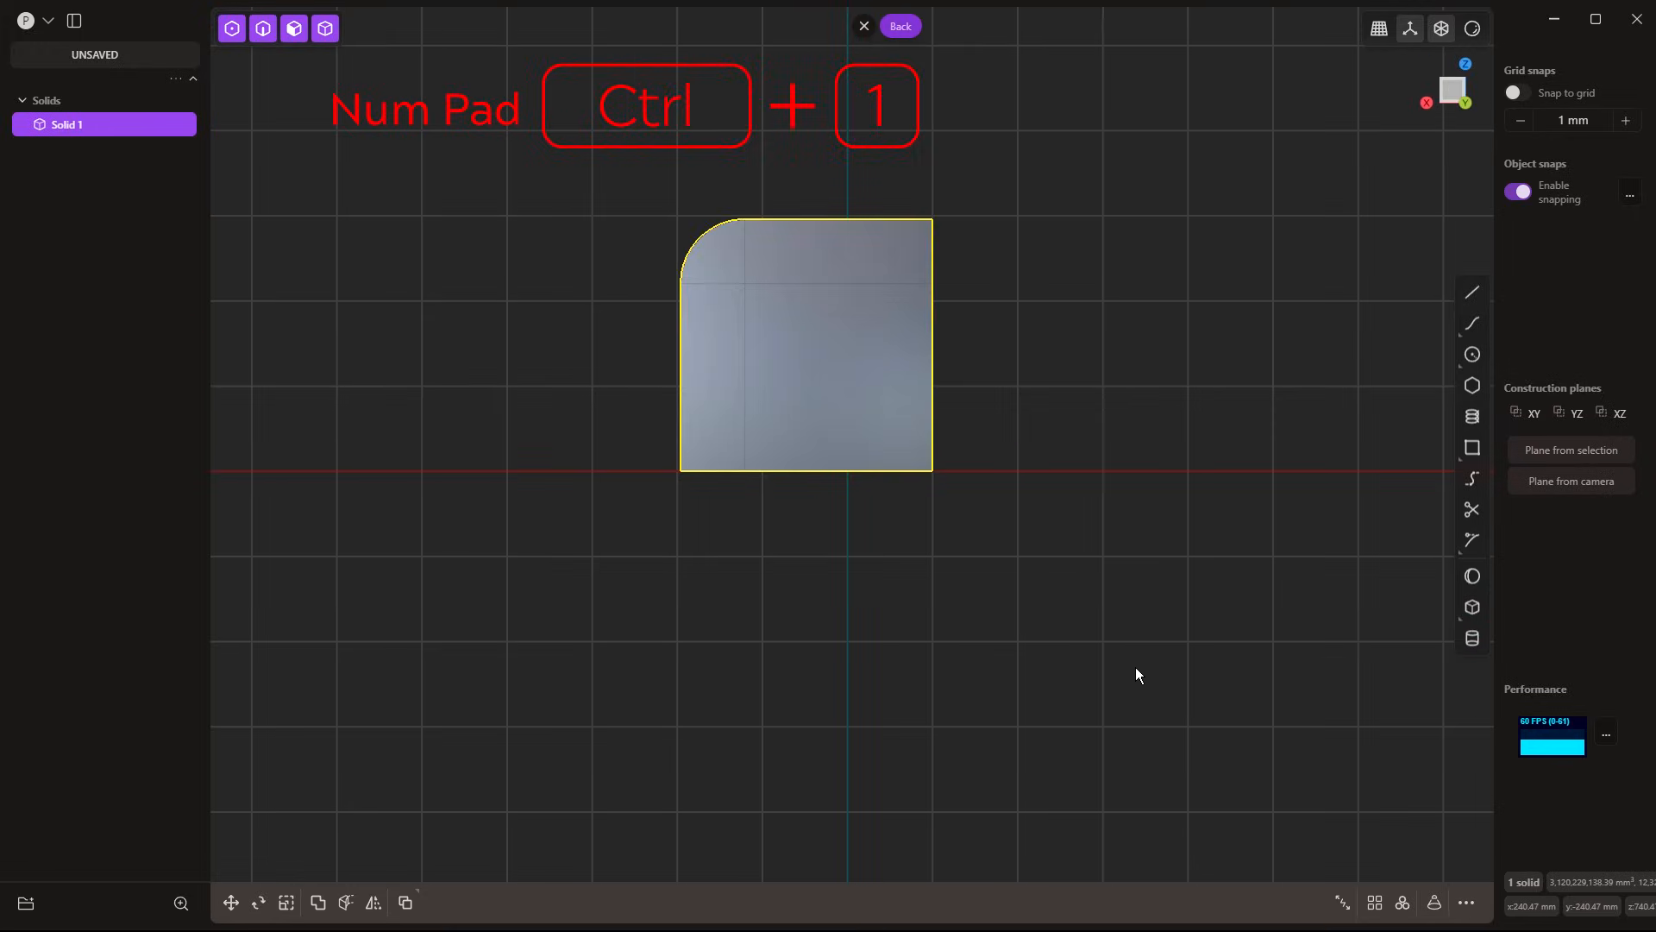
pyautogui.press('KP_3')
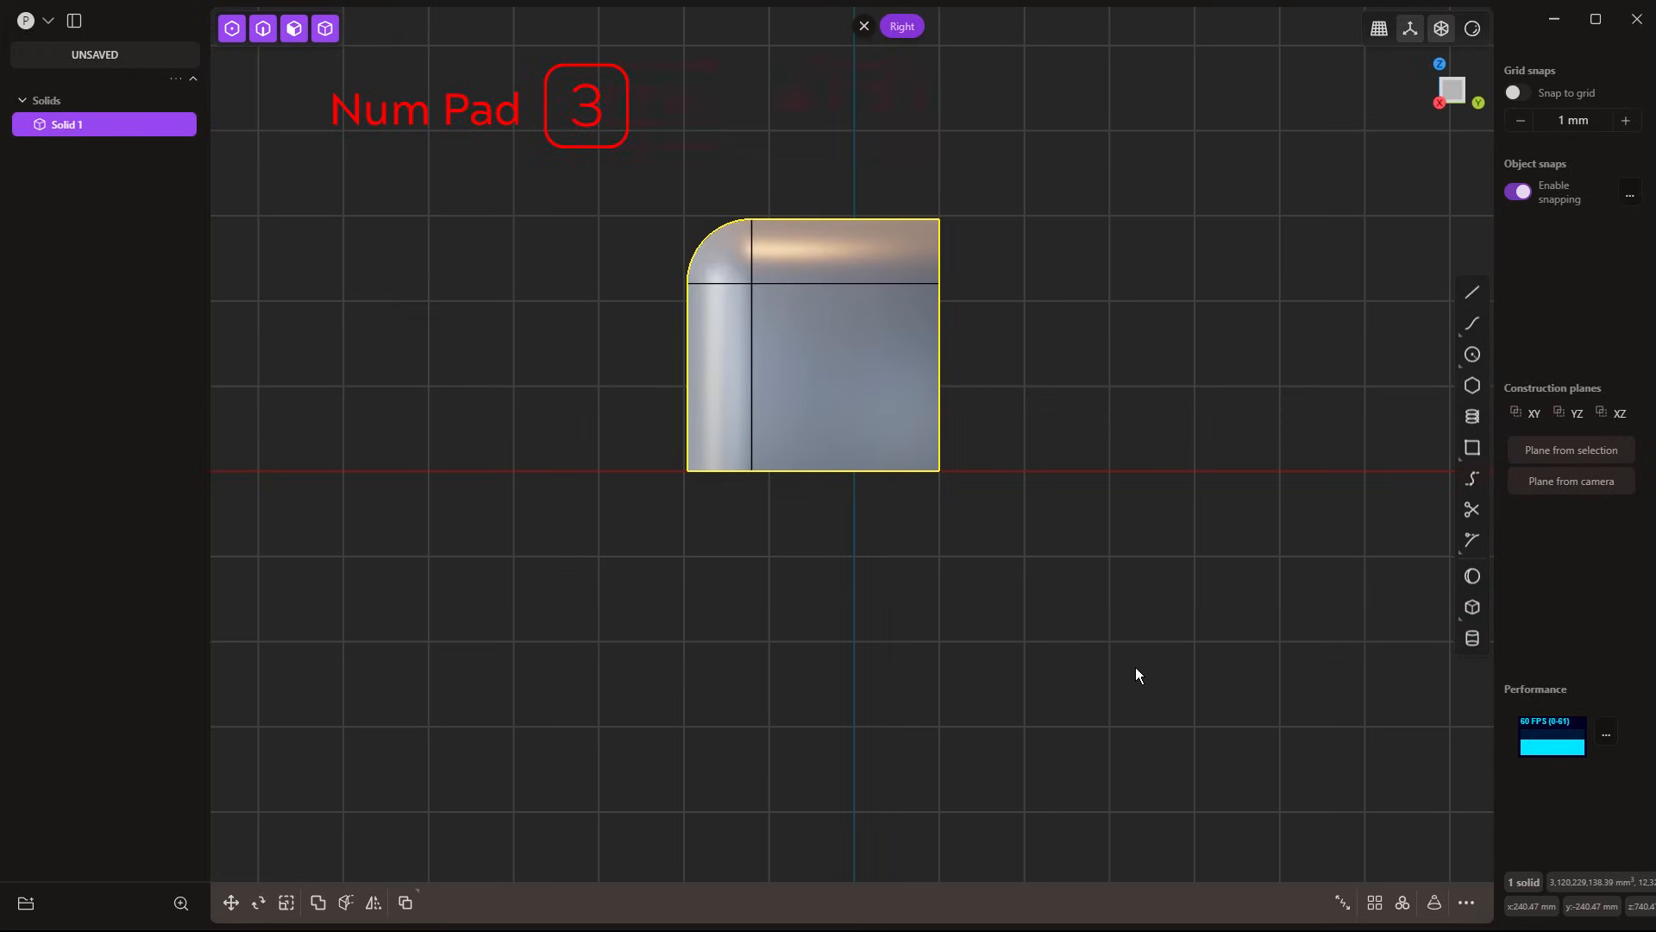
pyautogui.press('ctrl+KP_3')
pyautogui.press('KP_7')
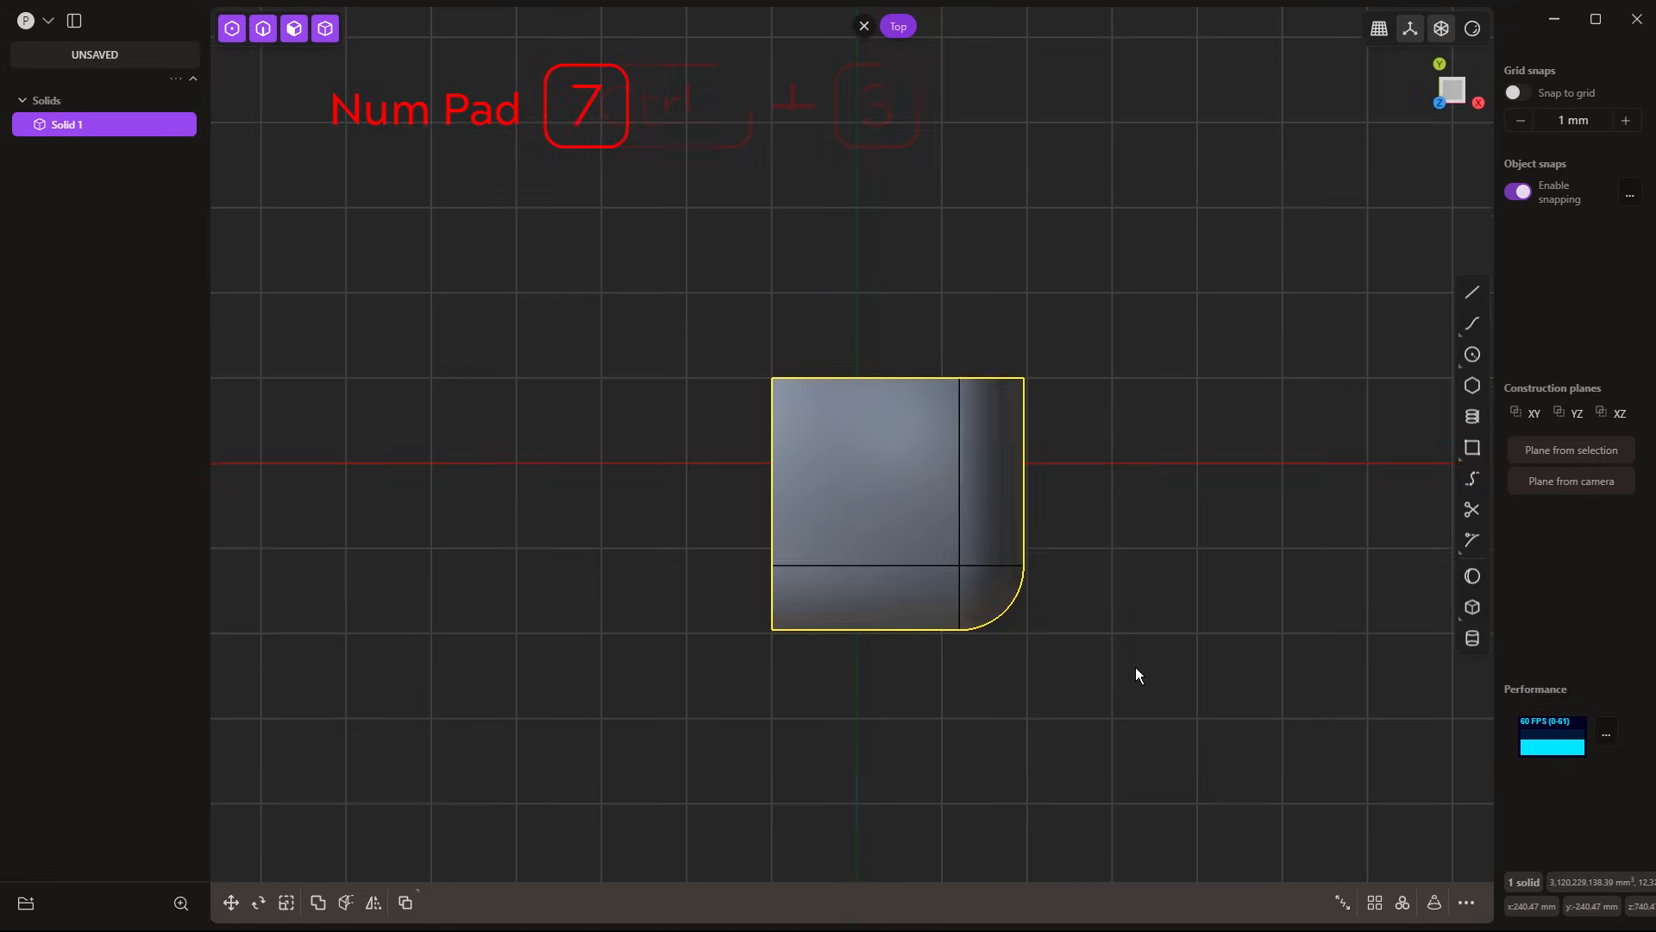
pyautogui.press('ctrl+KP_7')
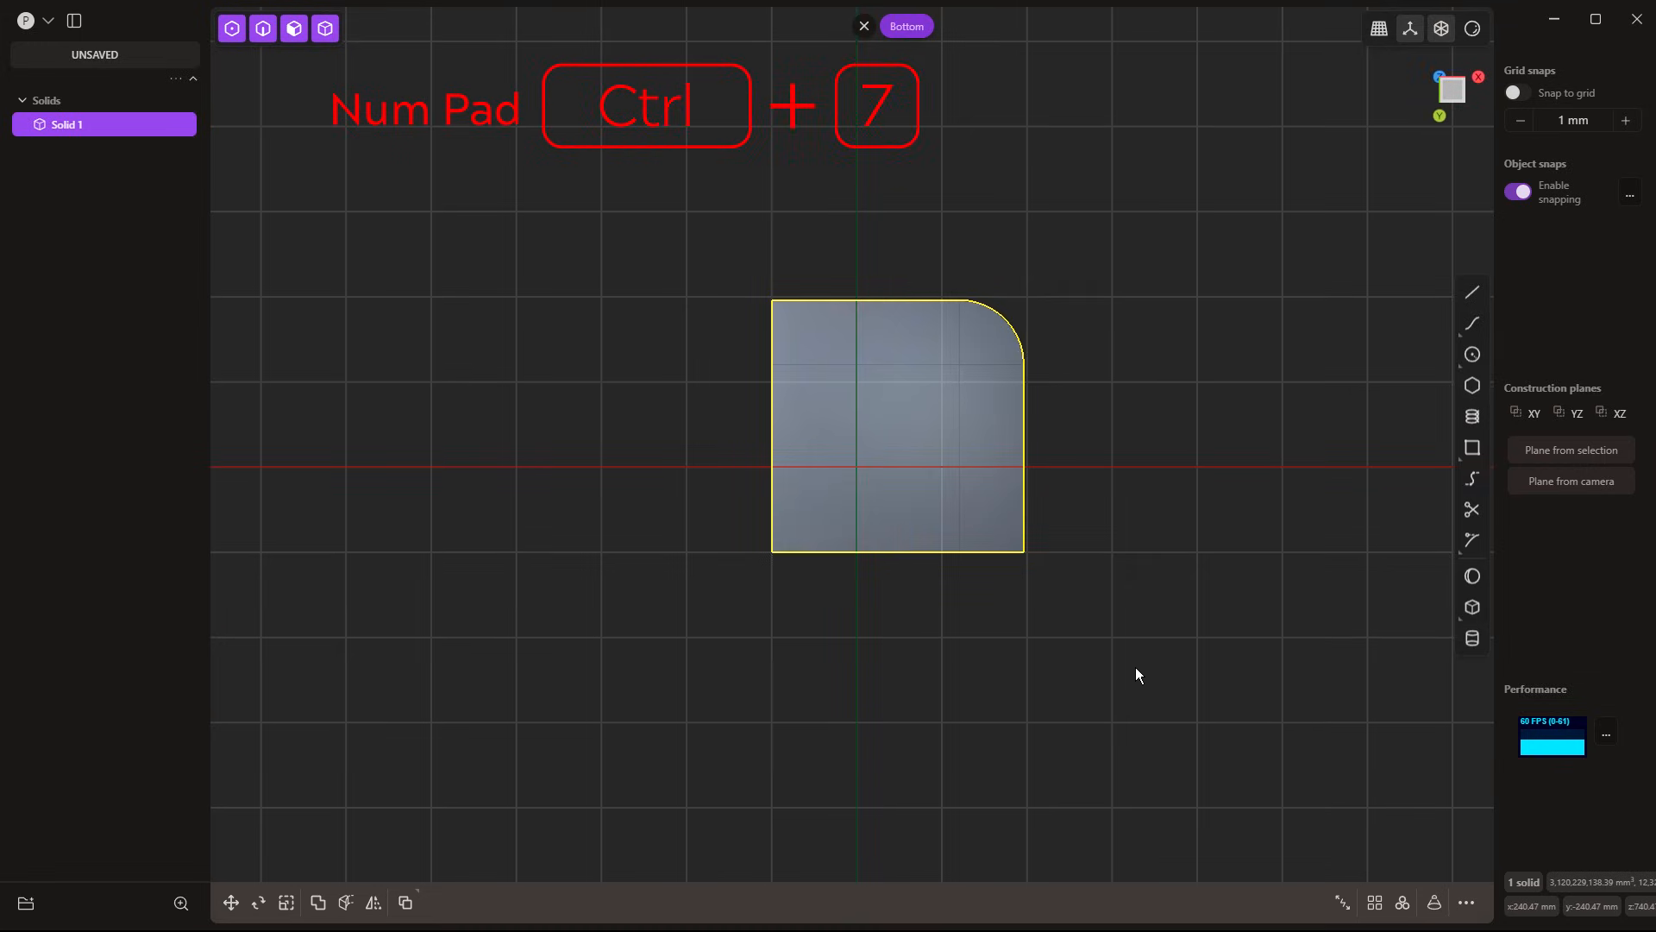
pyautogui.moveTo(1002, 521); pyautogui.dragTo(999, 759, button='middle')
pyautogui.moveTo(1000, 426); pyautogui.dragTo(1006, 450, button='middle')
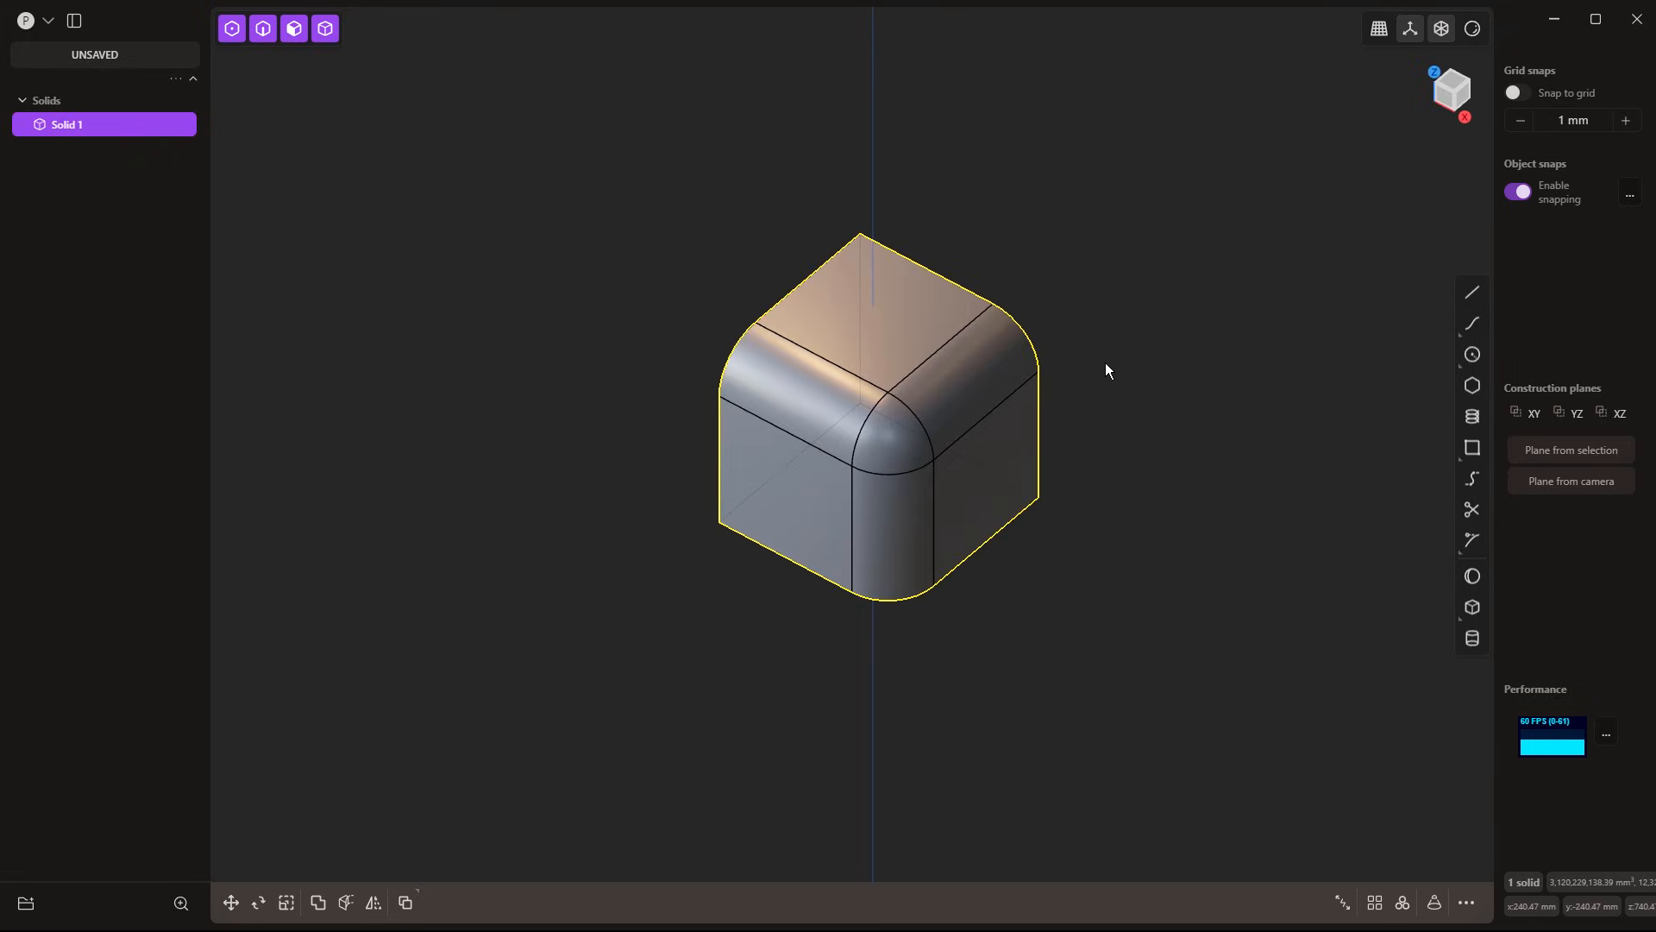
pyautogui.moveTo(1105, 364); pyautogui.dragTo(1011, 520, button='middle')
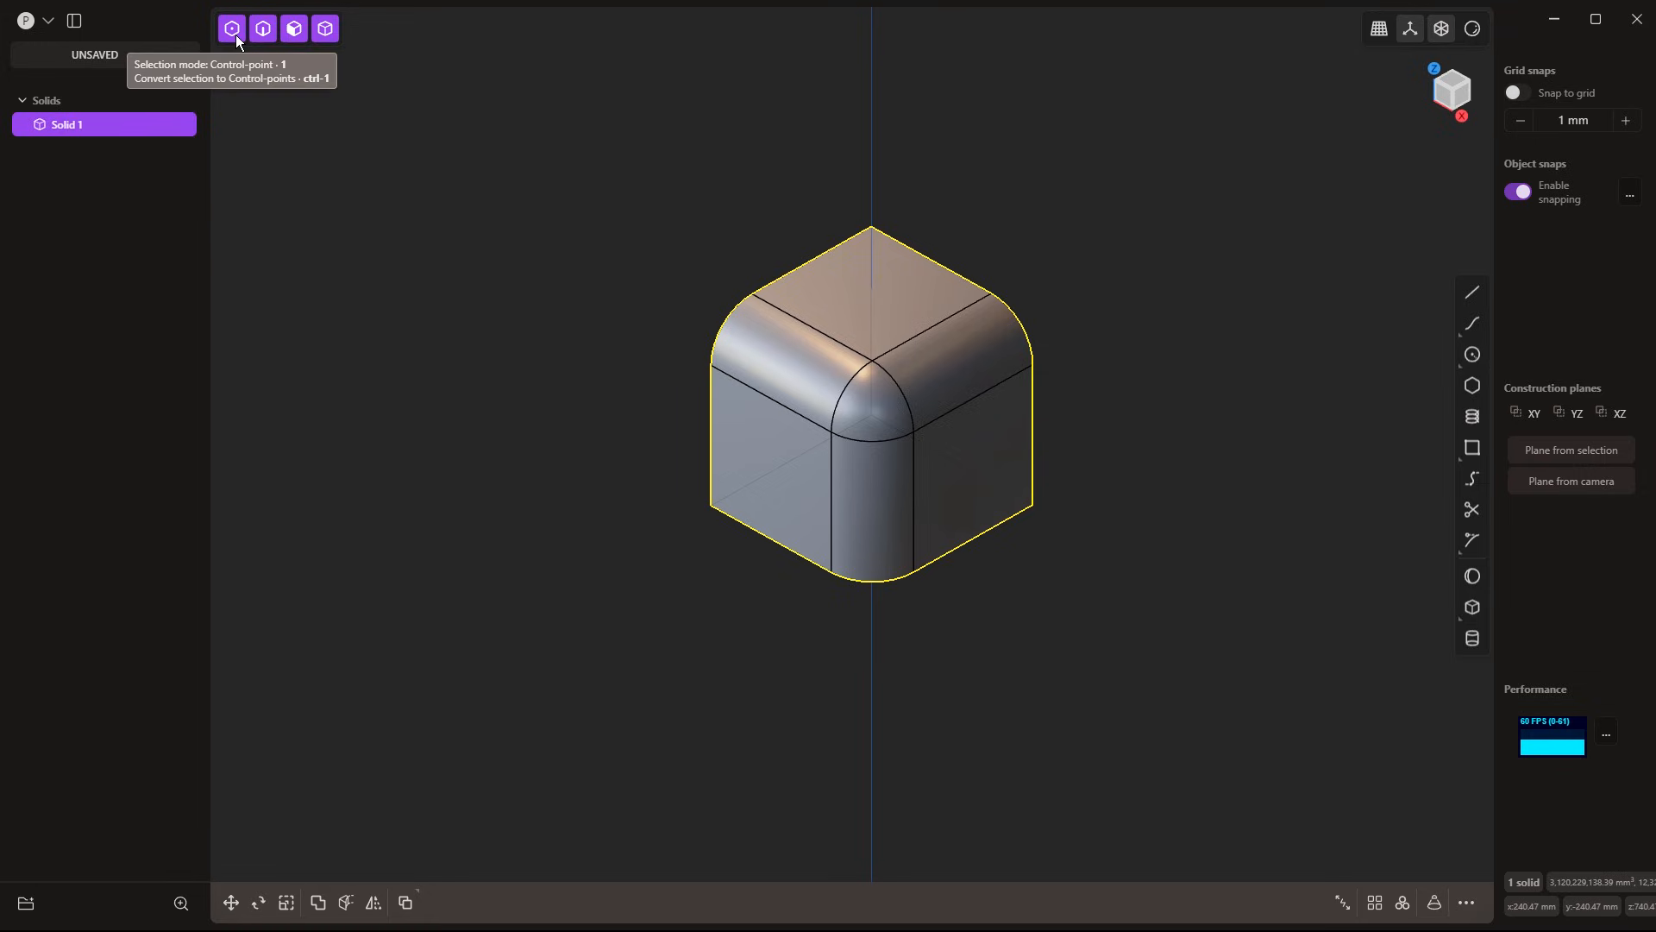
pyautogui.click(347, 291)
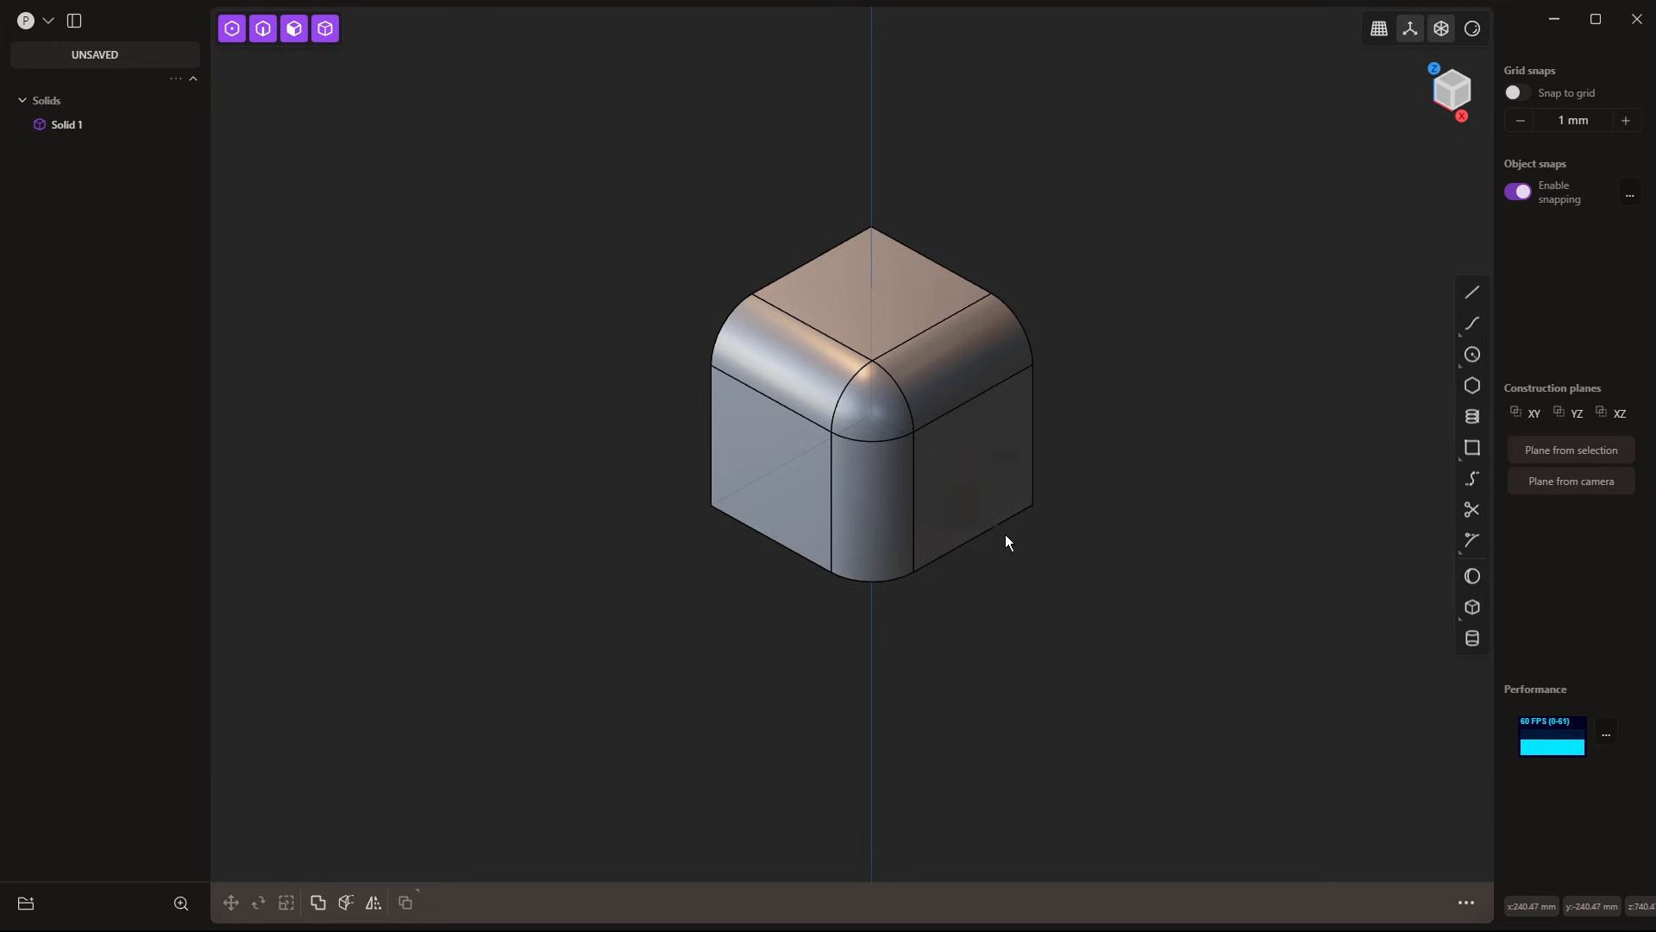
pyautogui.moveTo(1018, 533); pyautogui.dragTo(701, 412, button='middle')
pyautogui.click(786, 317)
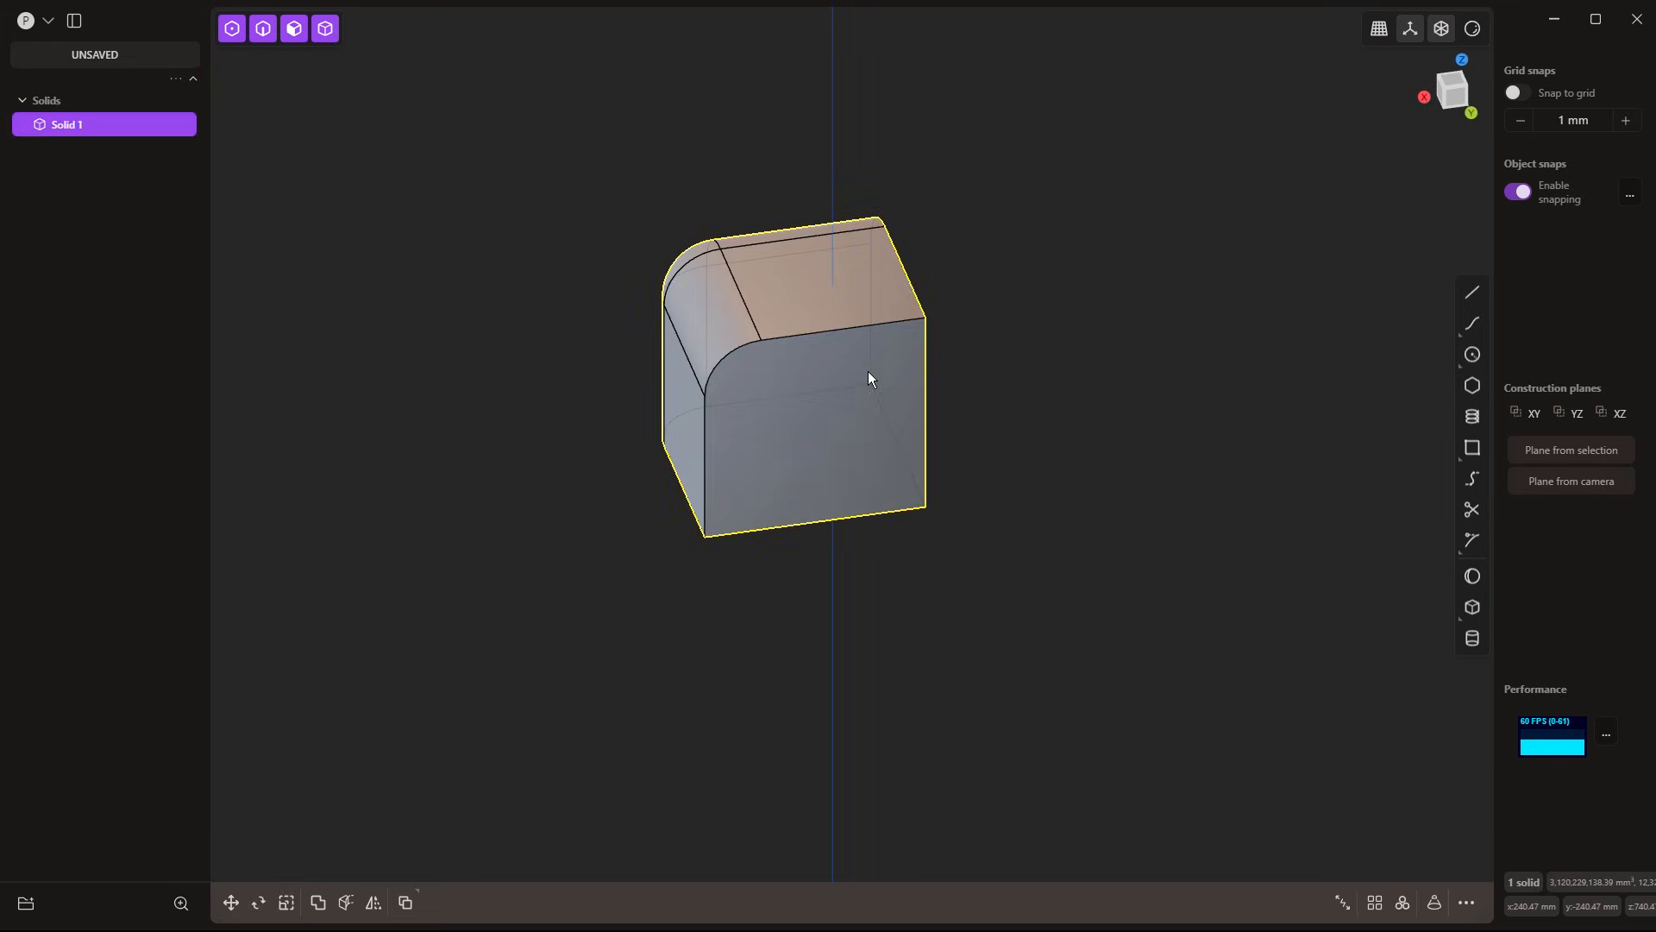
pyautogui.click(921, 352)
pyautogui.press('f')
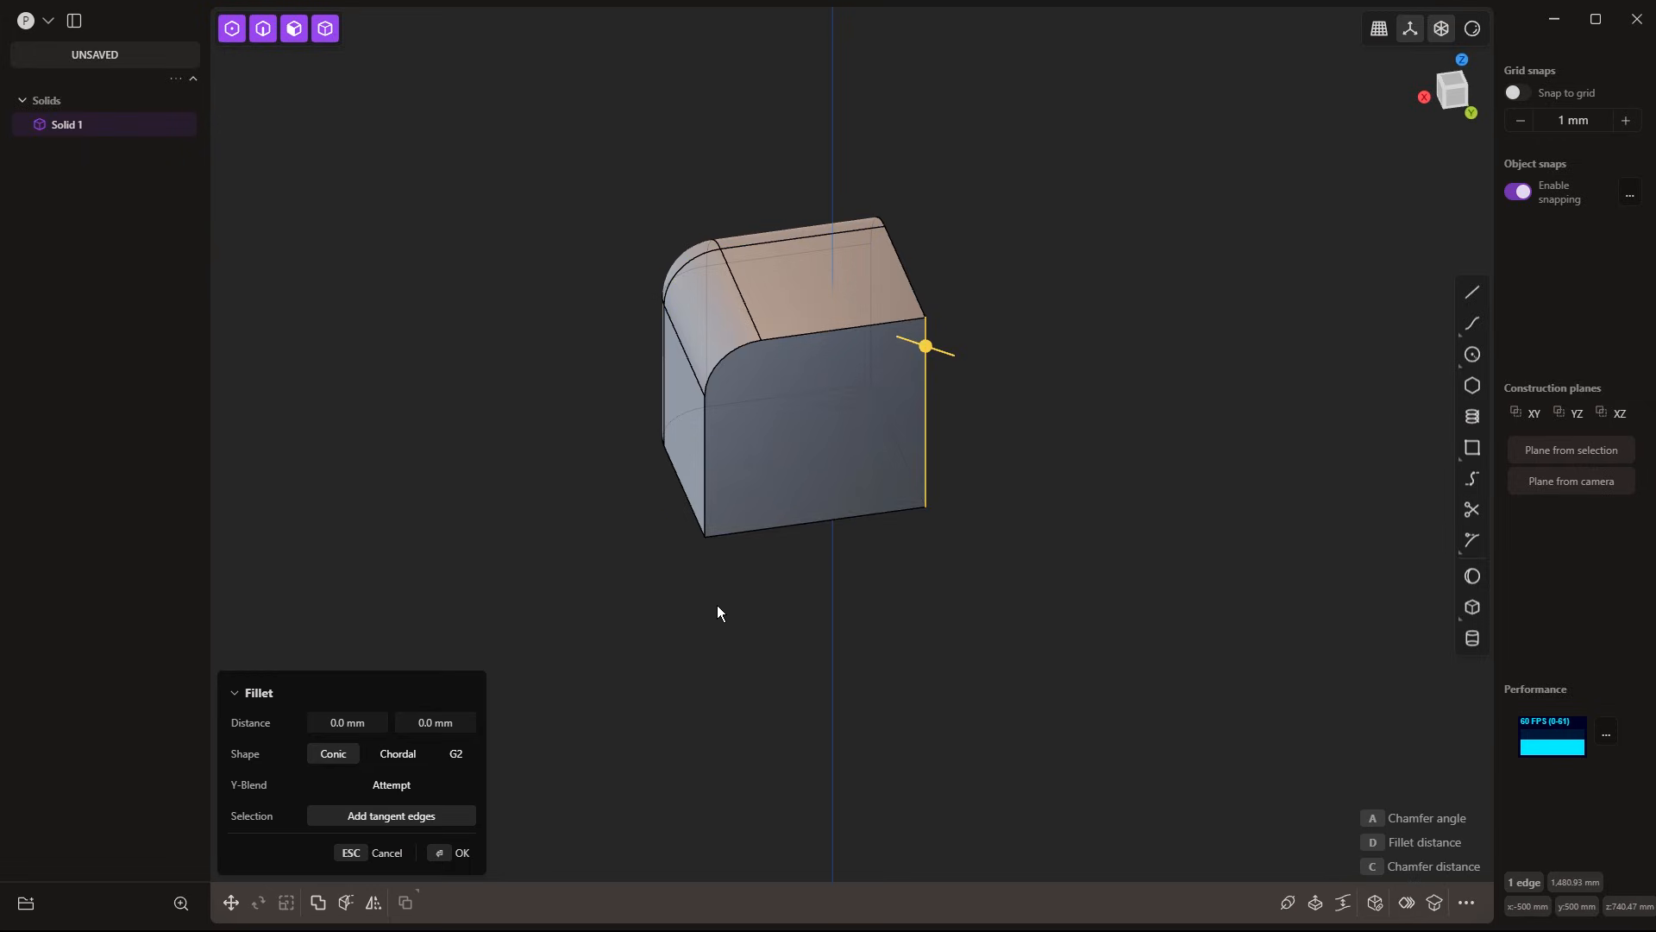
pyautogui.press('Escape')
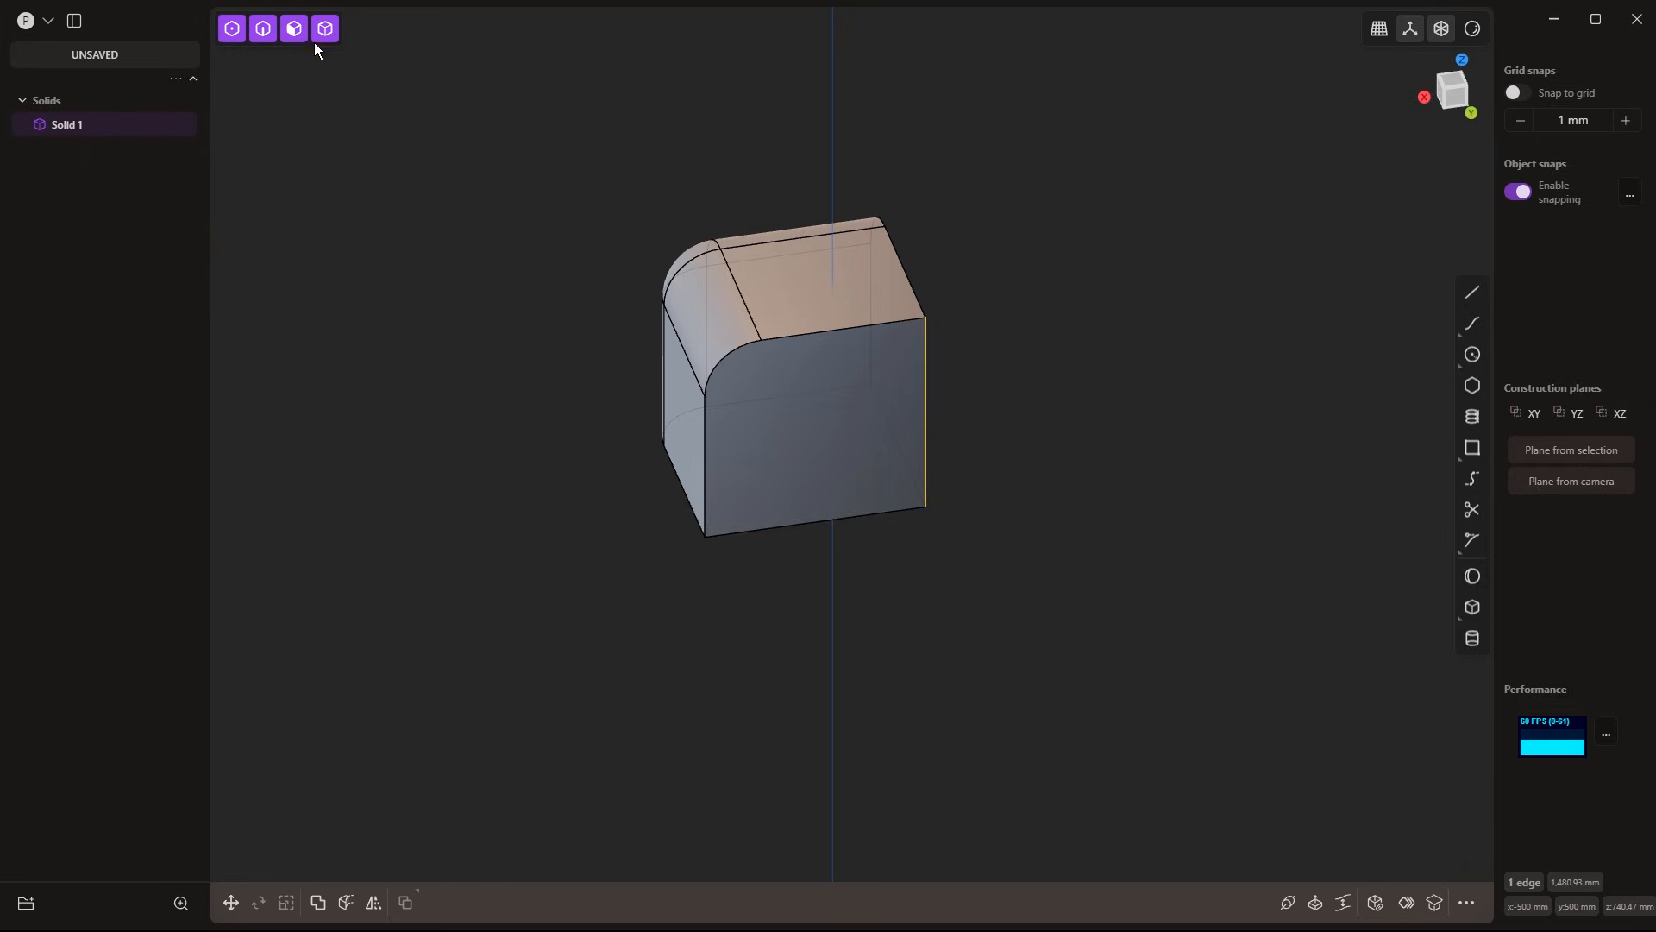
# Restrict selection to edges and fillet the sharp vertical edge diagonally opposite the already rounded one
pyautogui.click(263, 30)
pyautogui.press('f')
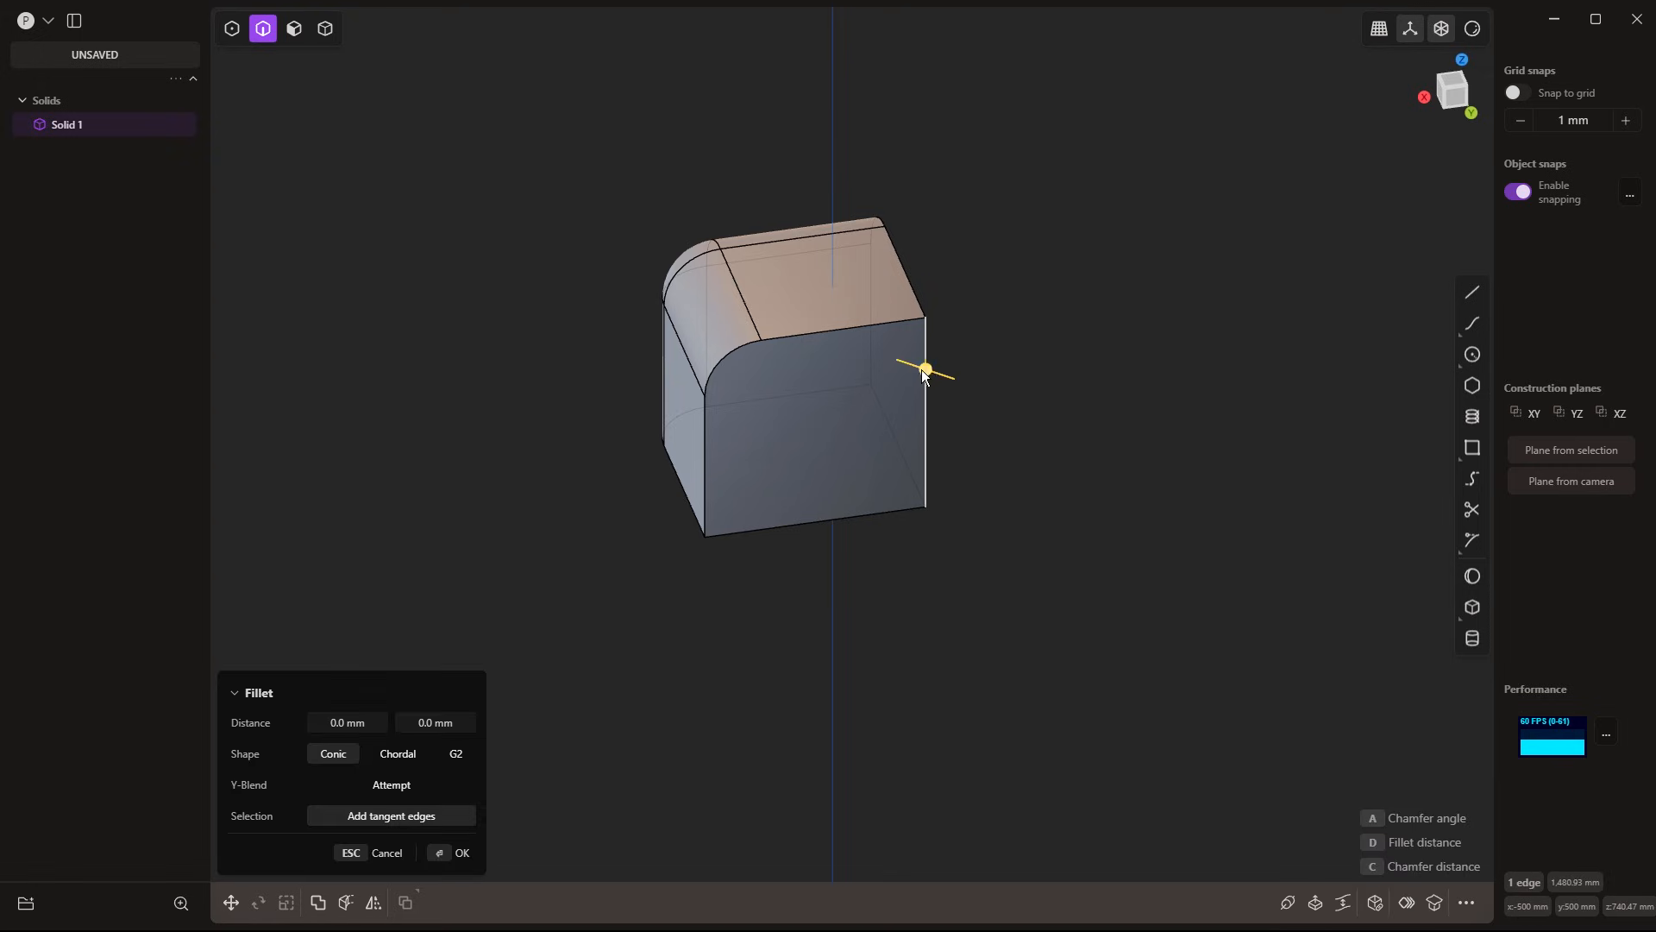
pyautogui.moveTo(926, 370); pyautogui.dragTo(958, 391)
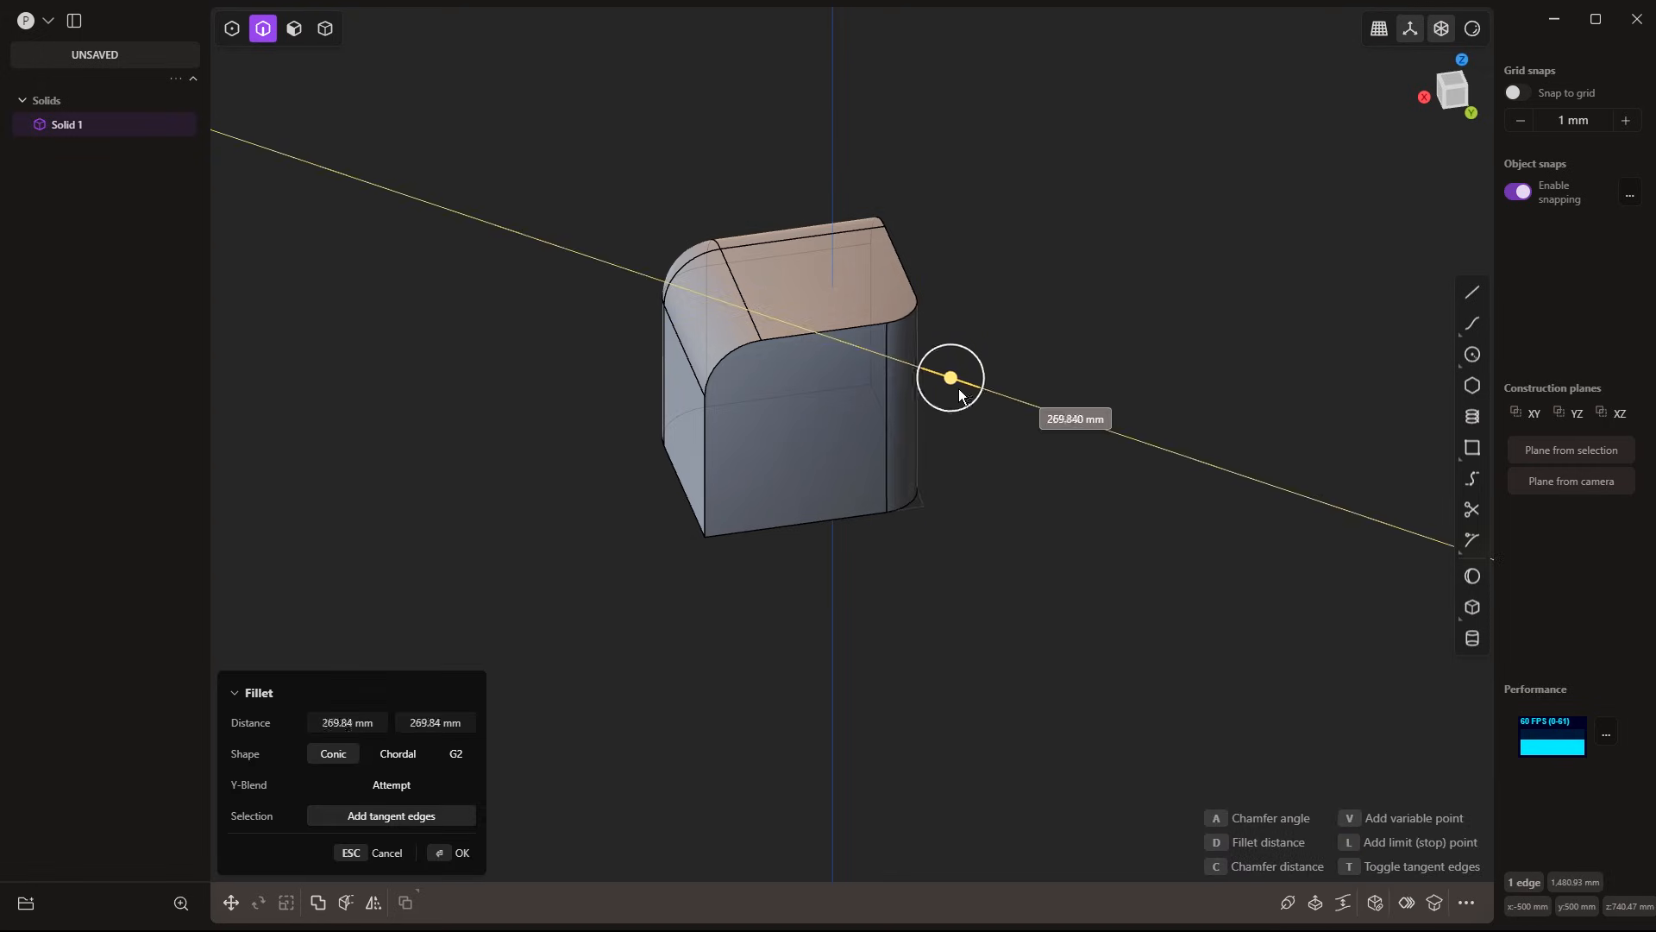
pyautogui.press('Return')
pyautogui.press('Escape')
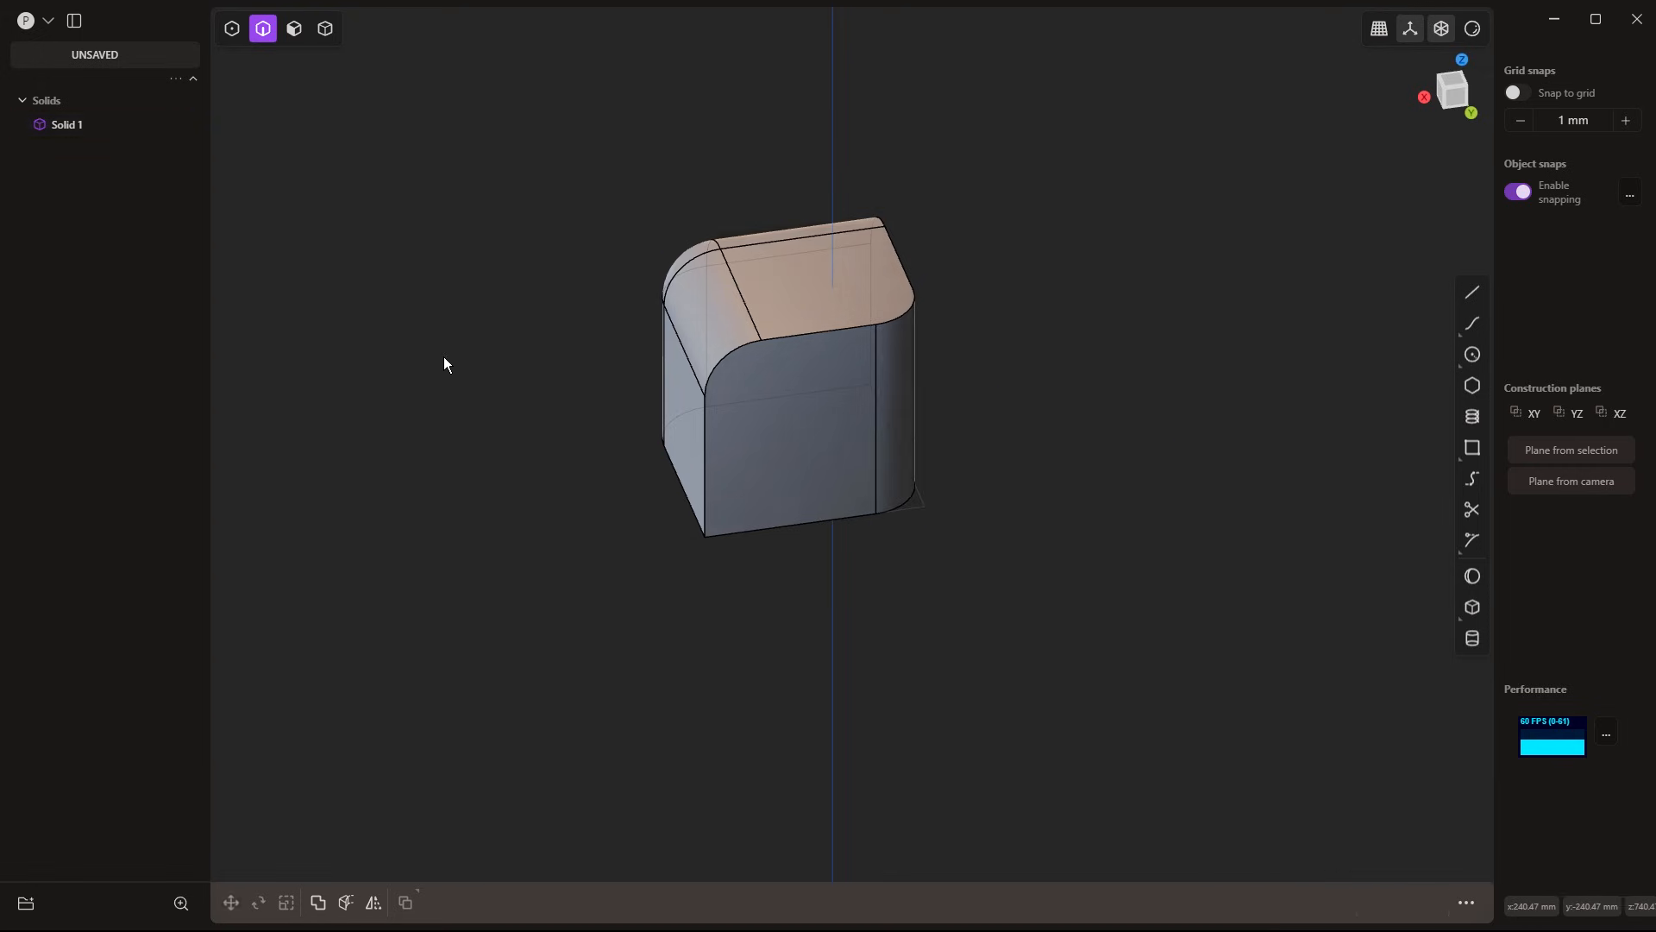
# Switch one at a time between the control-point, edge, face and solid selection modes
pyautogui.press('1')
pyautogui.press('2')
pyautogui.press('3')
pyautogui.press('4')
pyautogui.press('3')
pyautogui.press('2')
pyautogui.press('1')
pyautogui.press('3')
pyautogui.press('4')
pyautogui.press('3')
pyautogui.press('2')
# Combine the edge, face and solid selection modes, ending with all four selection modes enabled
pyautogui.hotkey('shift', '3')
pyautogui.hotkey('shift', '4')
pyautogui.hotkey('shift', '3')
pyautogui.hotkey('shift', '2')
pyautogui.hotkey('shift', '2')
pyautogui.hotkey('shift', '3')
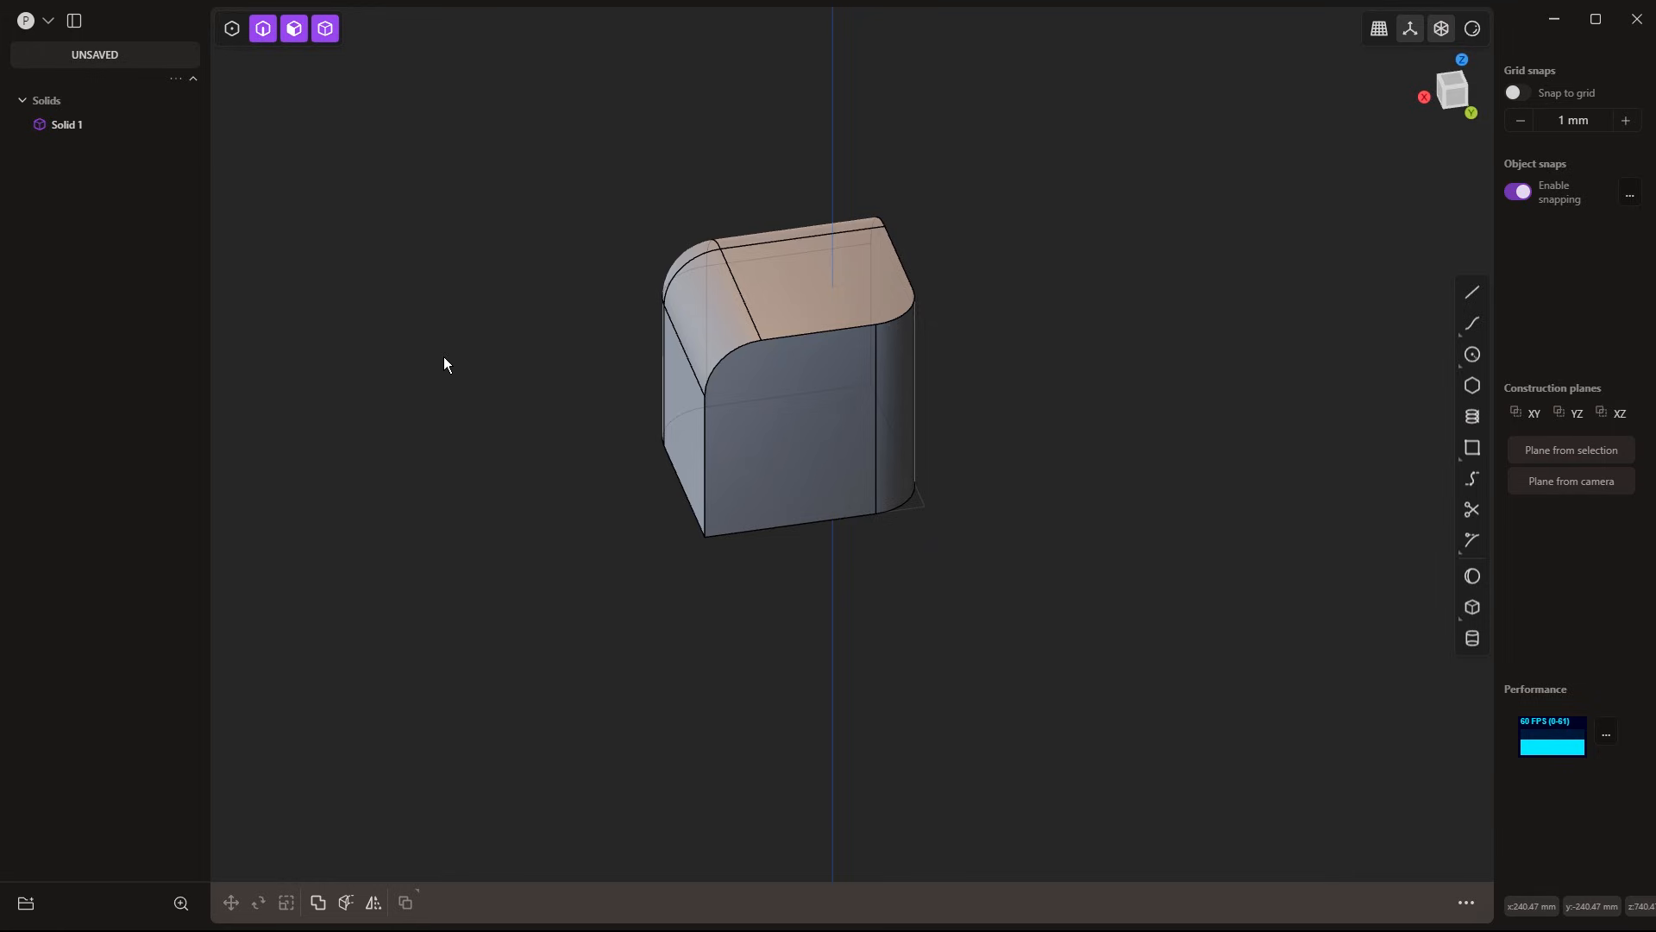
pyautogui.hotkey('shift', '1')
pyautogui.press('4')
pyautogui.press('5')
# View the solid from the front, right and top, and orbit around to its newly filleted vertical corner
pyautogui.press('KP_1')
pyautogui.press('KP_3')
pyautogui.press('KP_7')
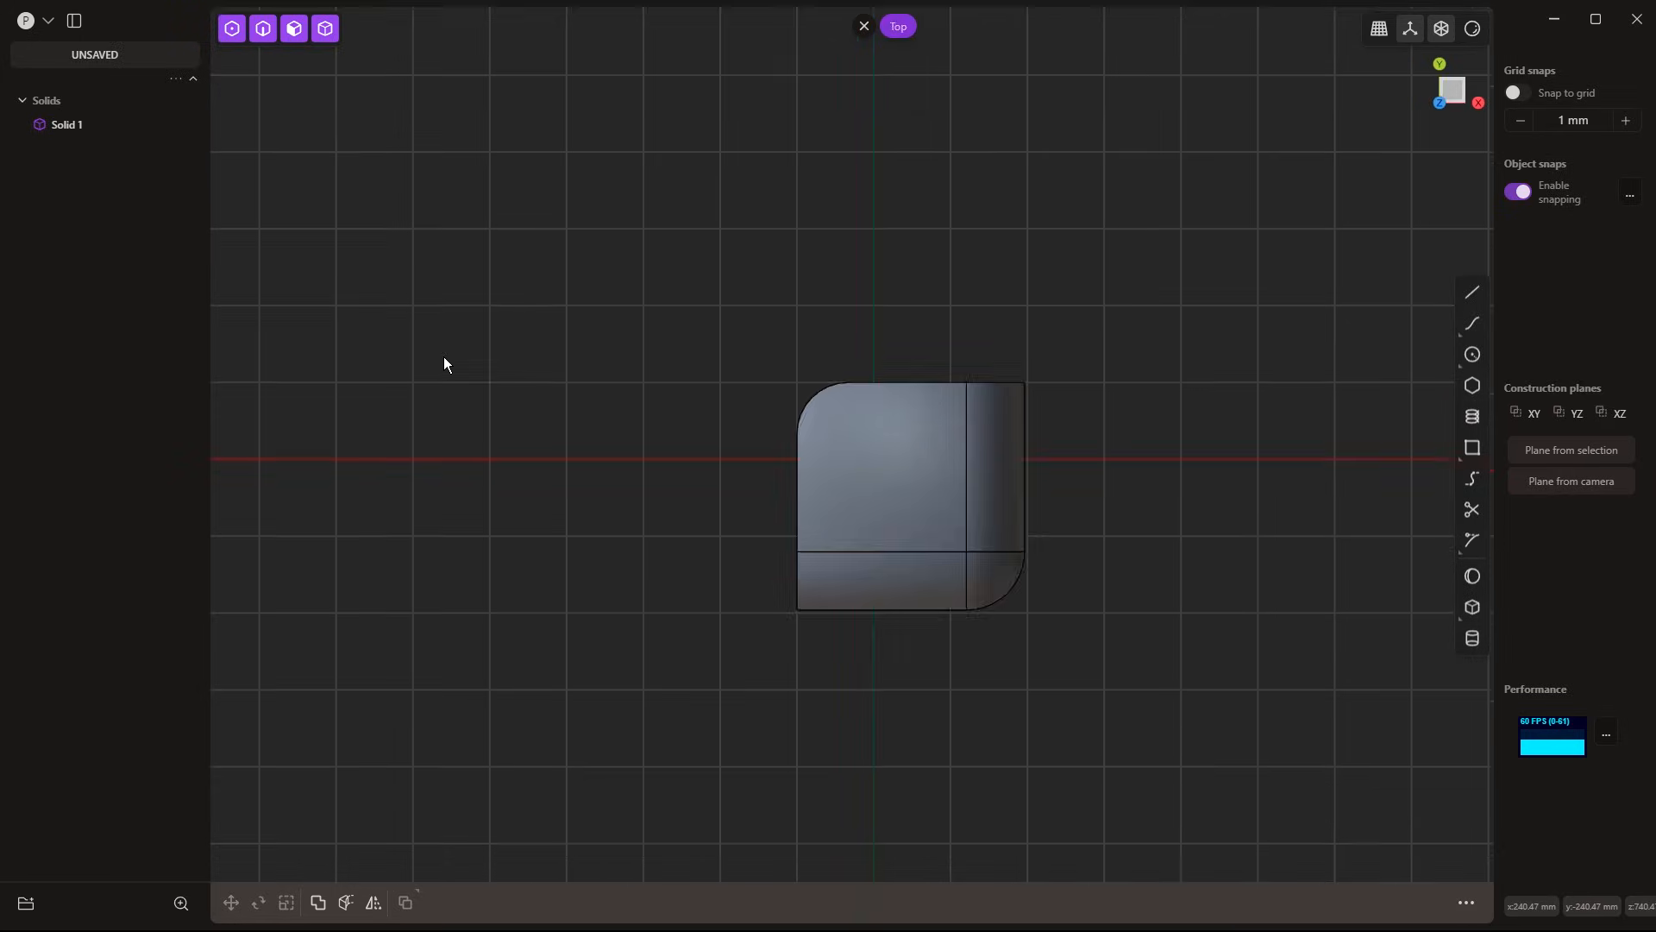
pyautogui.press('KP_1')
pyautogui.moveTo(843, 526); pyautogui.dragTo(415, 384, button='middle')
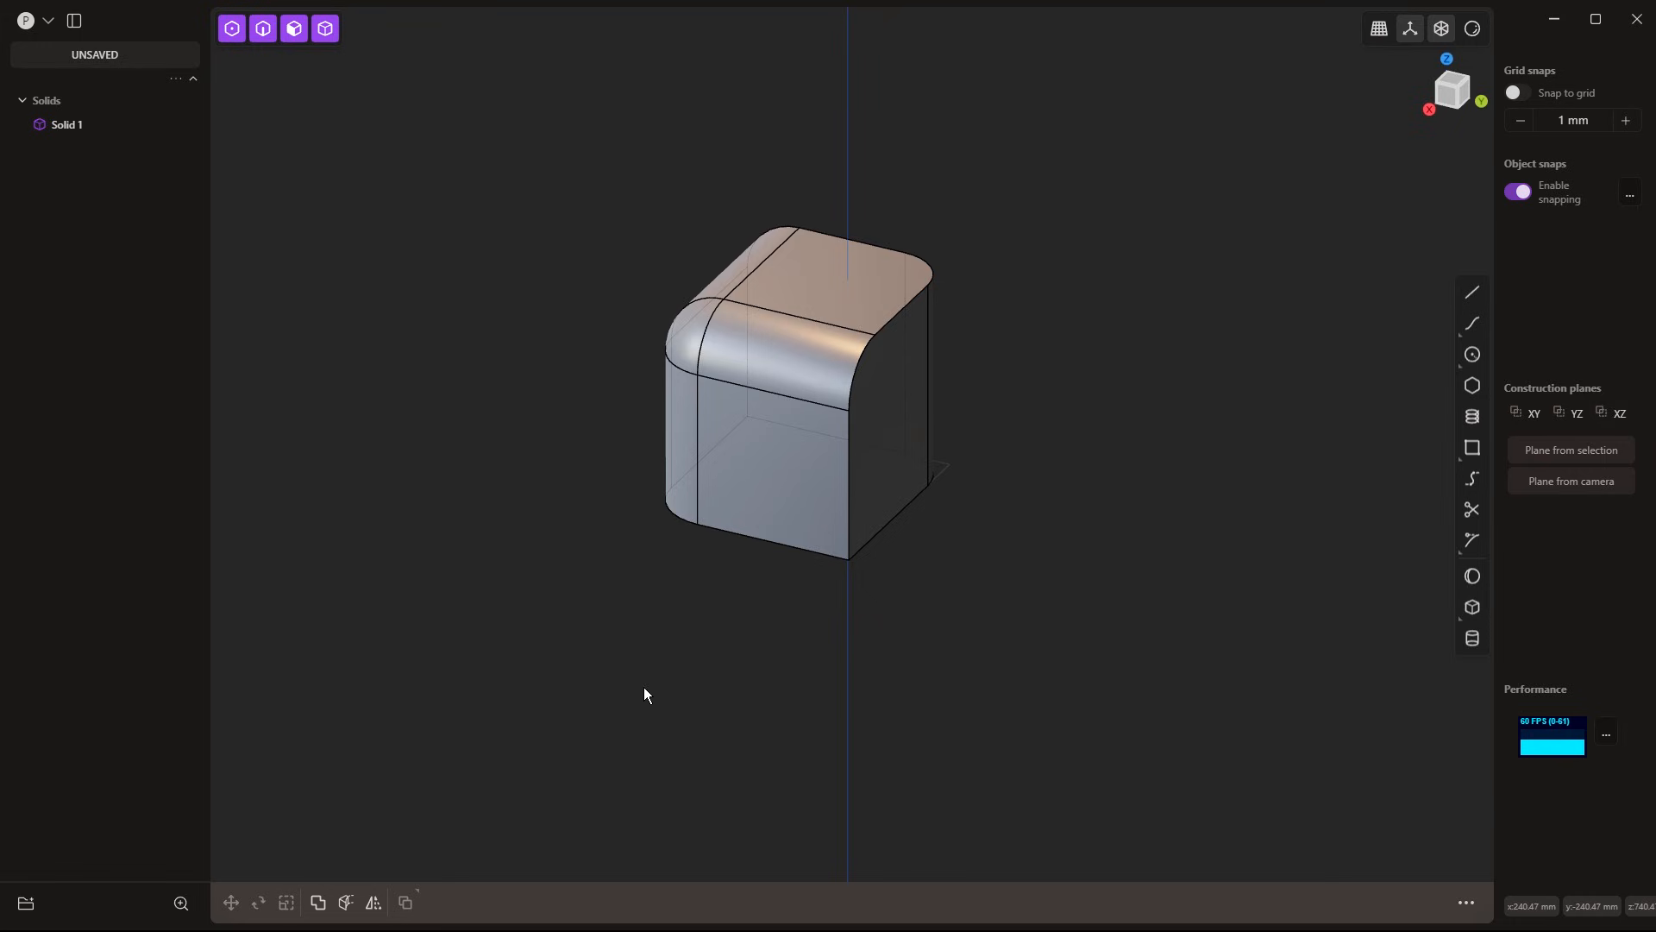
pyautogui.moveTo(1002, 707); pyautogui.dragTo(975, 637, button='middle')
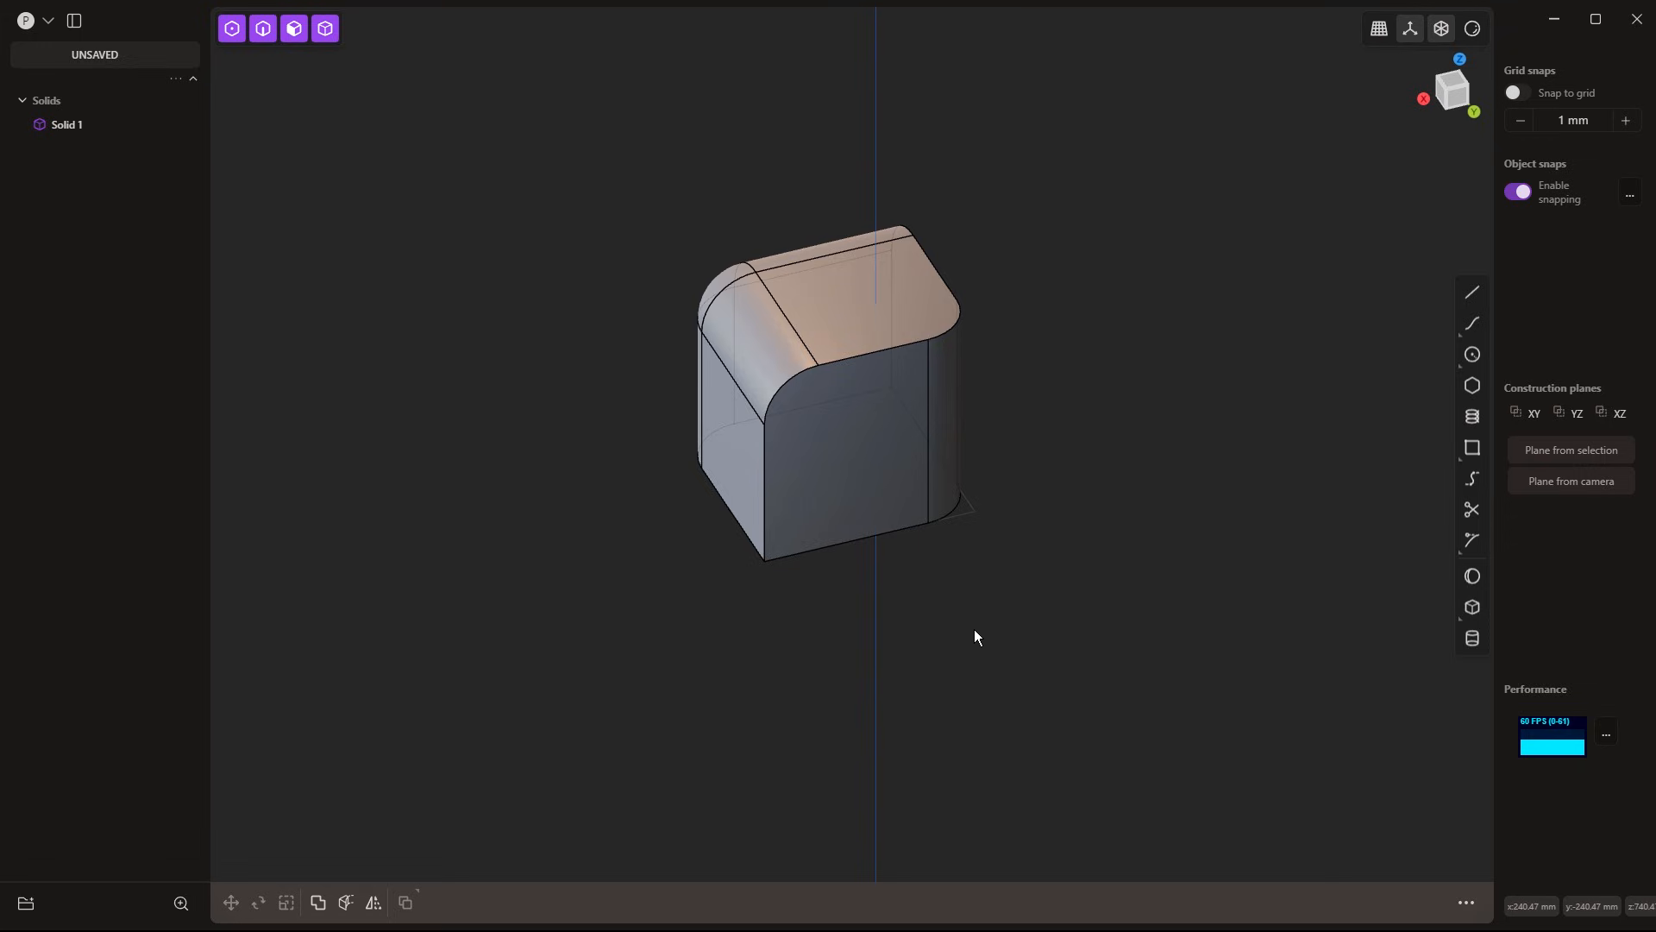
pyautogui.moveTo(1017, 598); pyautogui.dragTo(765, 602, button='middle')
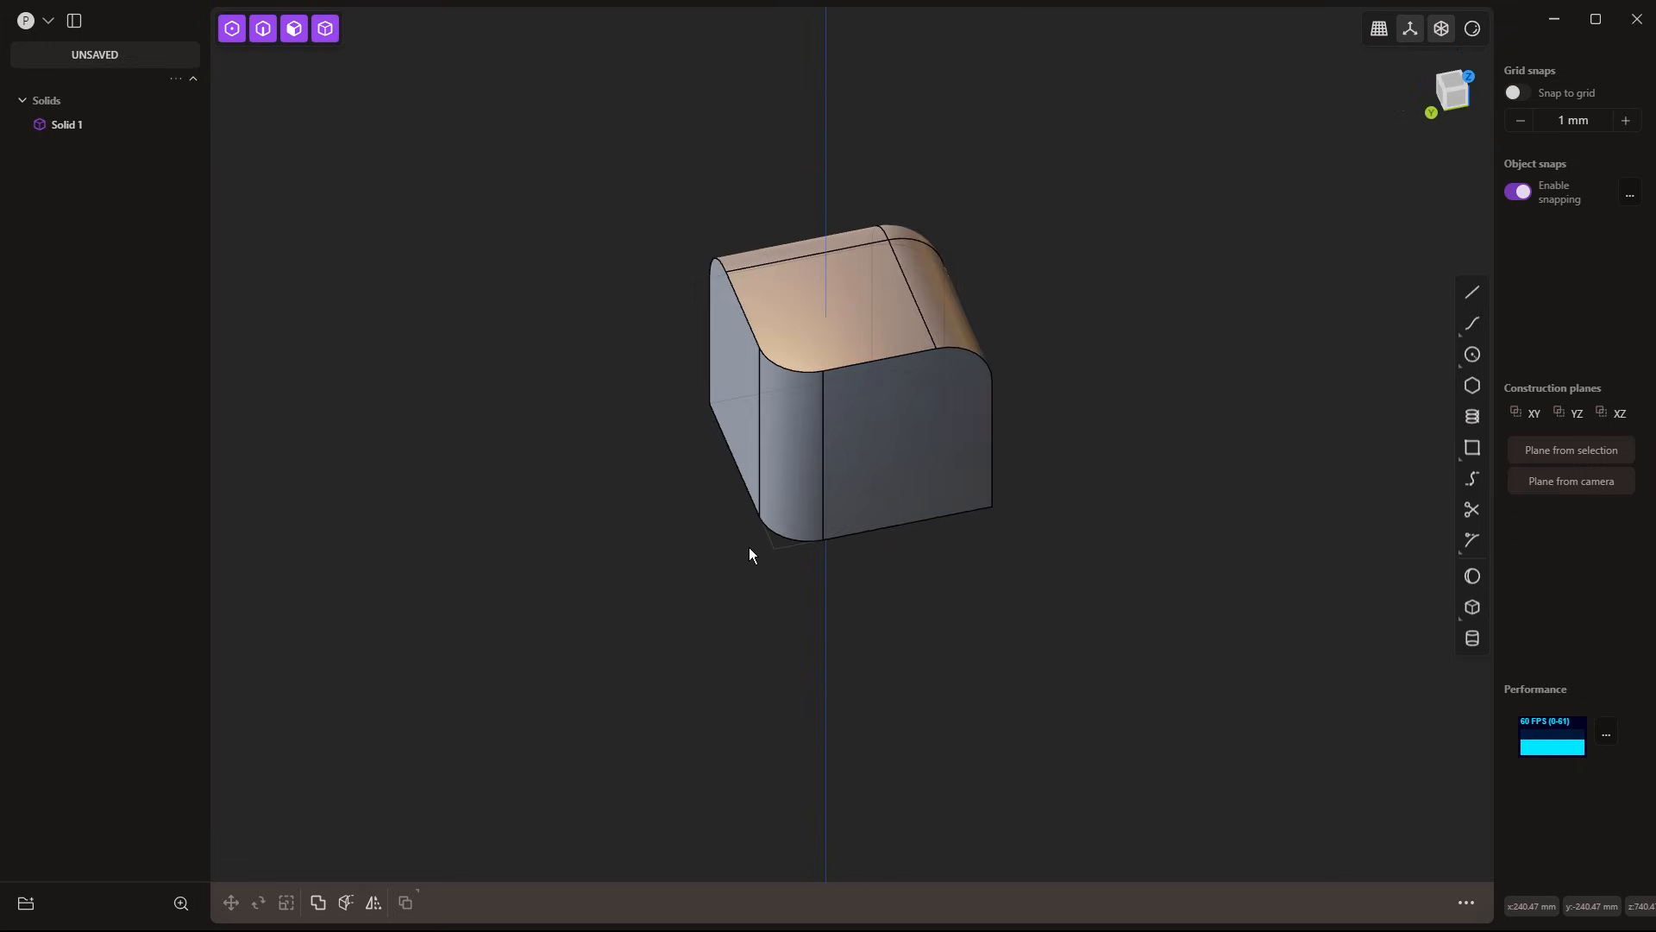
# Try a 130.34 mm chamfer on the top face's straight front edge, and clear the selection
pyautogui.click(899, 355)
pyautogui.press('f')
pyautogui.moveTo(899, 355); pyautogui.dragTo(901, 370)
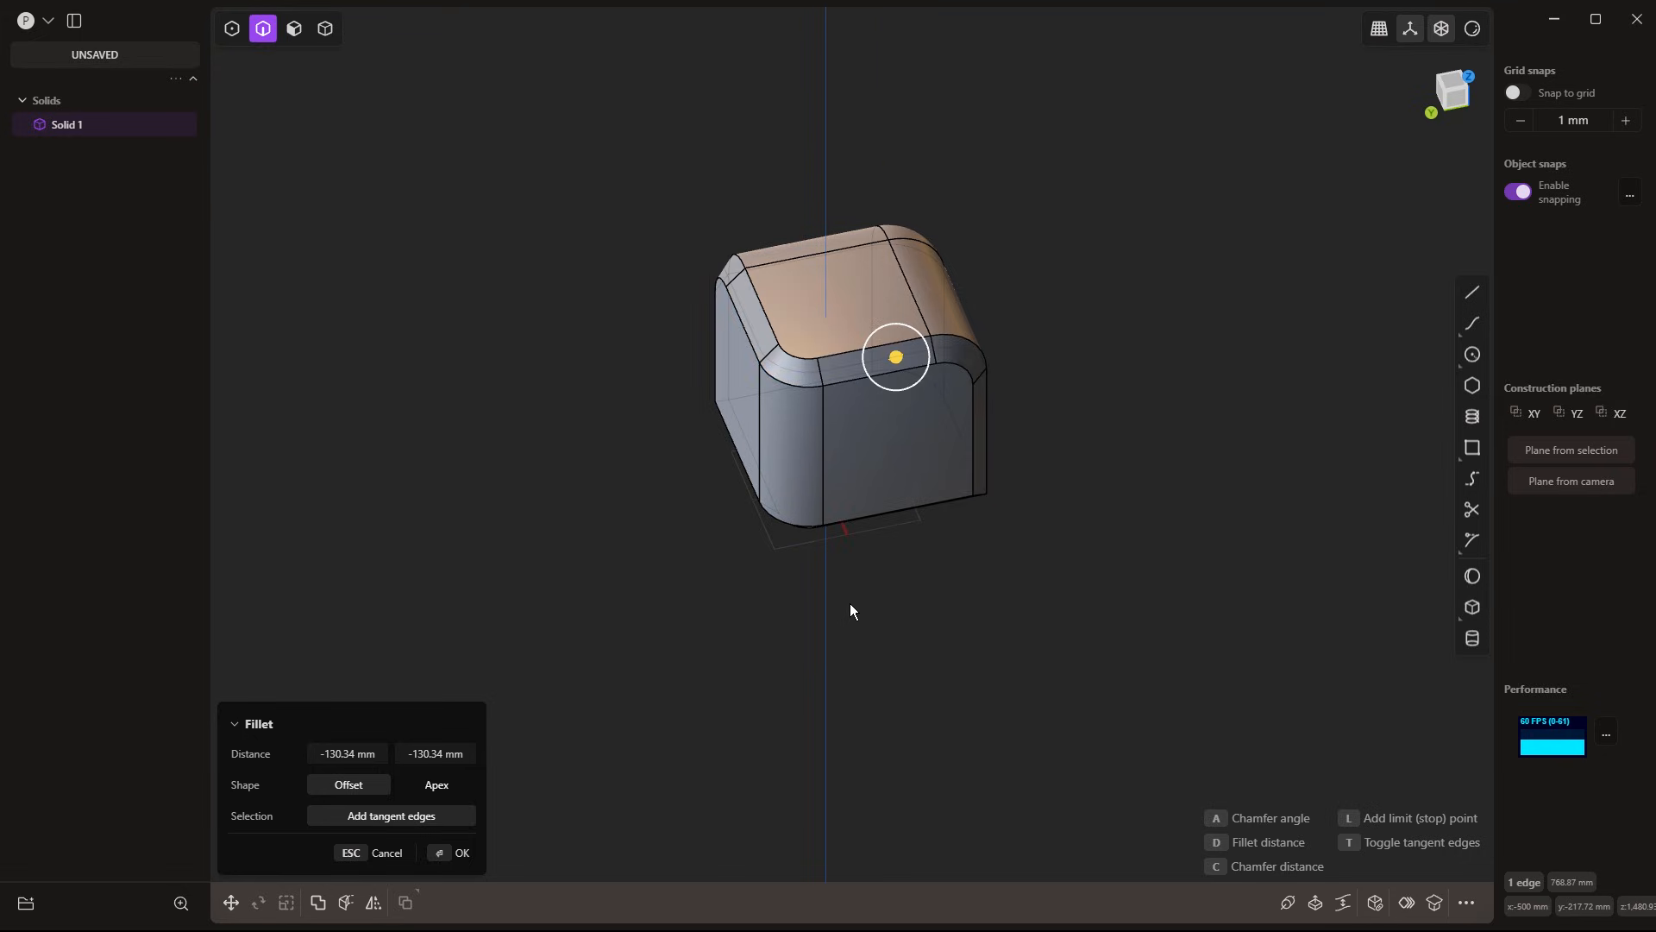
pyautogui.press('Escape')
pyautogui.click(957, 618)
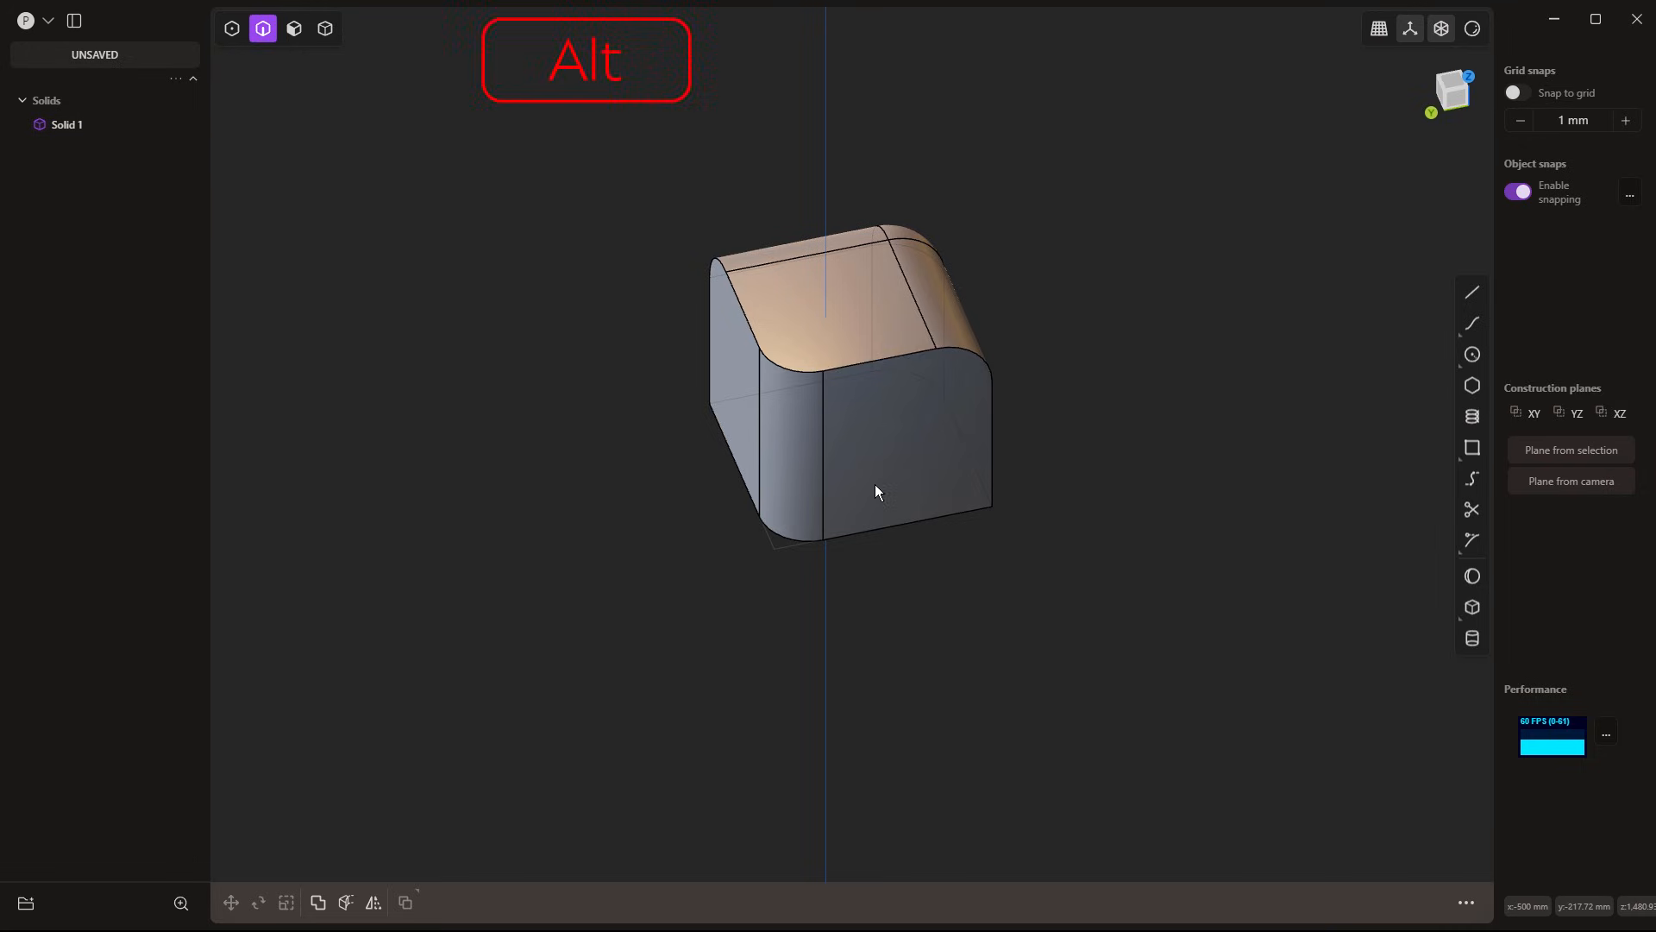
# Try selecting the whole seven-edge tangent chain along the top face's rounded border and filleting it
pyautogui.keyDown('alt'); pyautogui.click(895, 355); pyautogui.keyUp('alt')
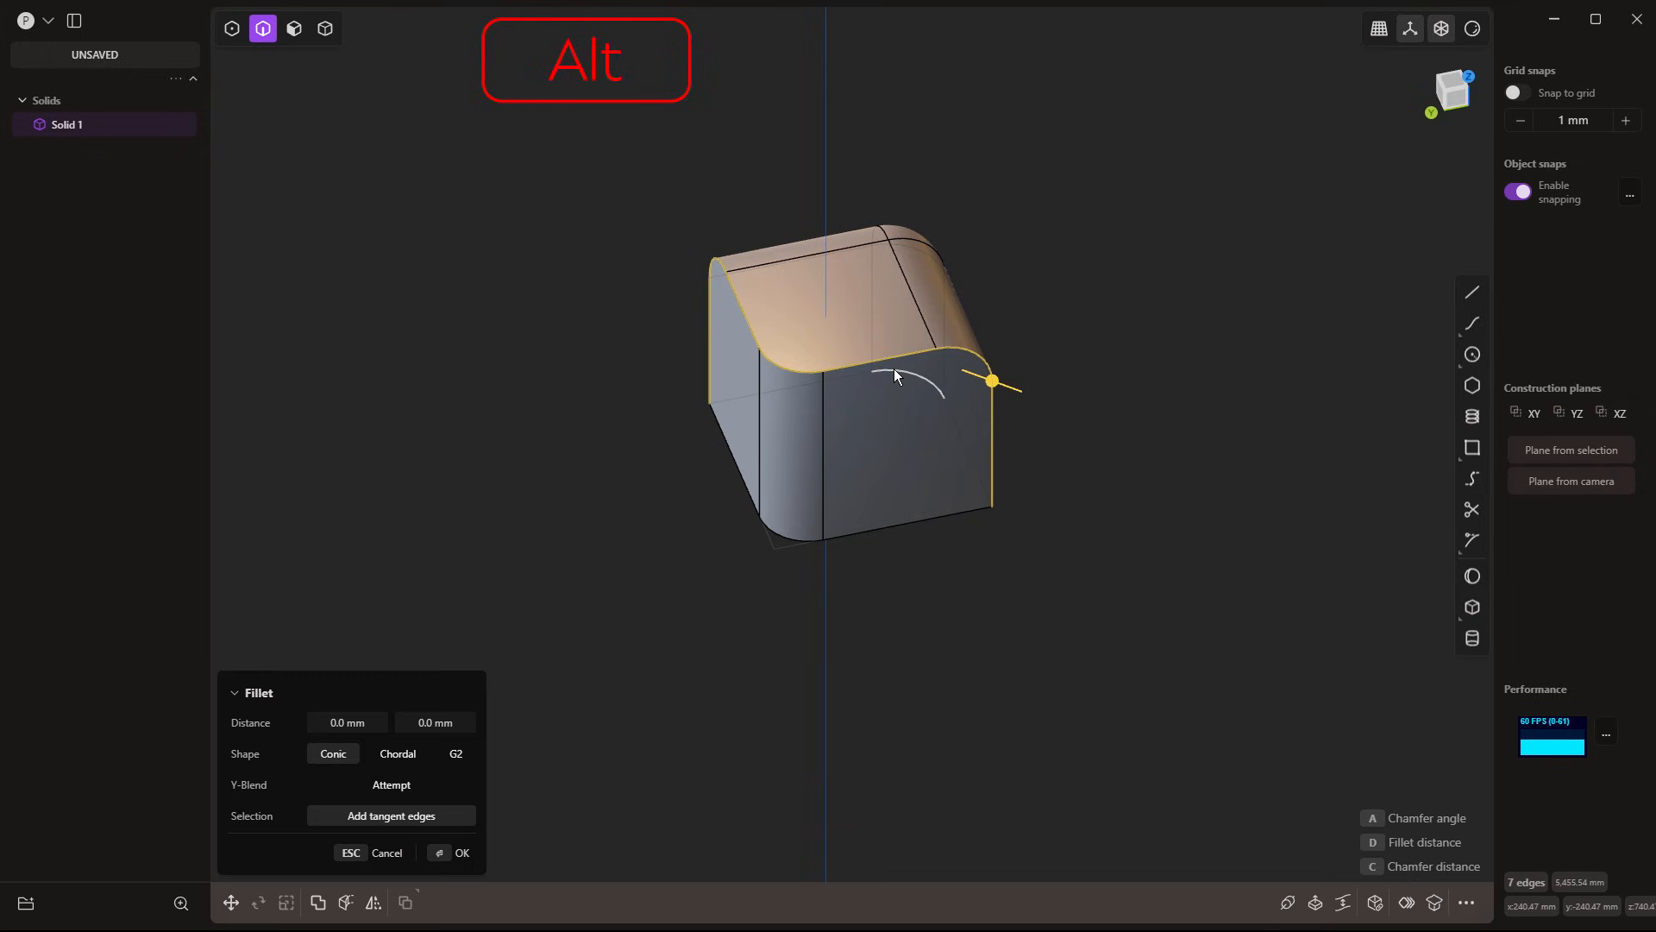
pyautogui.click(1287, 903)
pyautogui.moveTo(1032, 328); pyautogui.dragTo(1209, 305)
pyautogui.press('Escape')
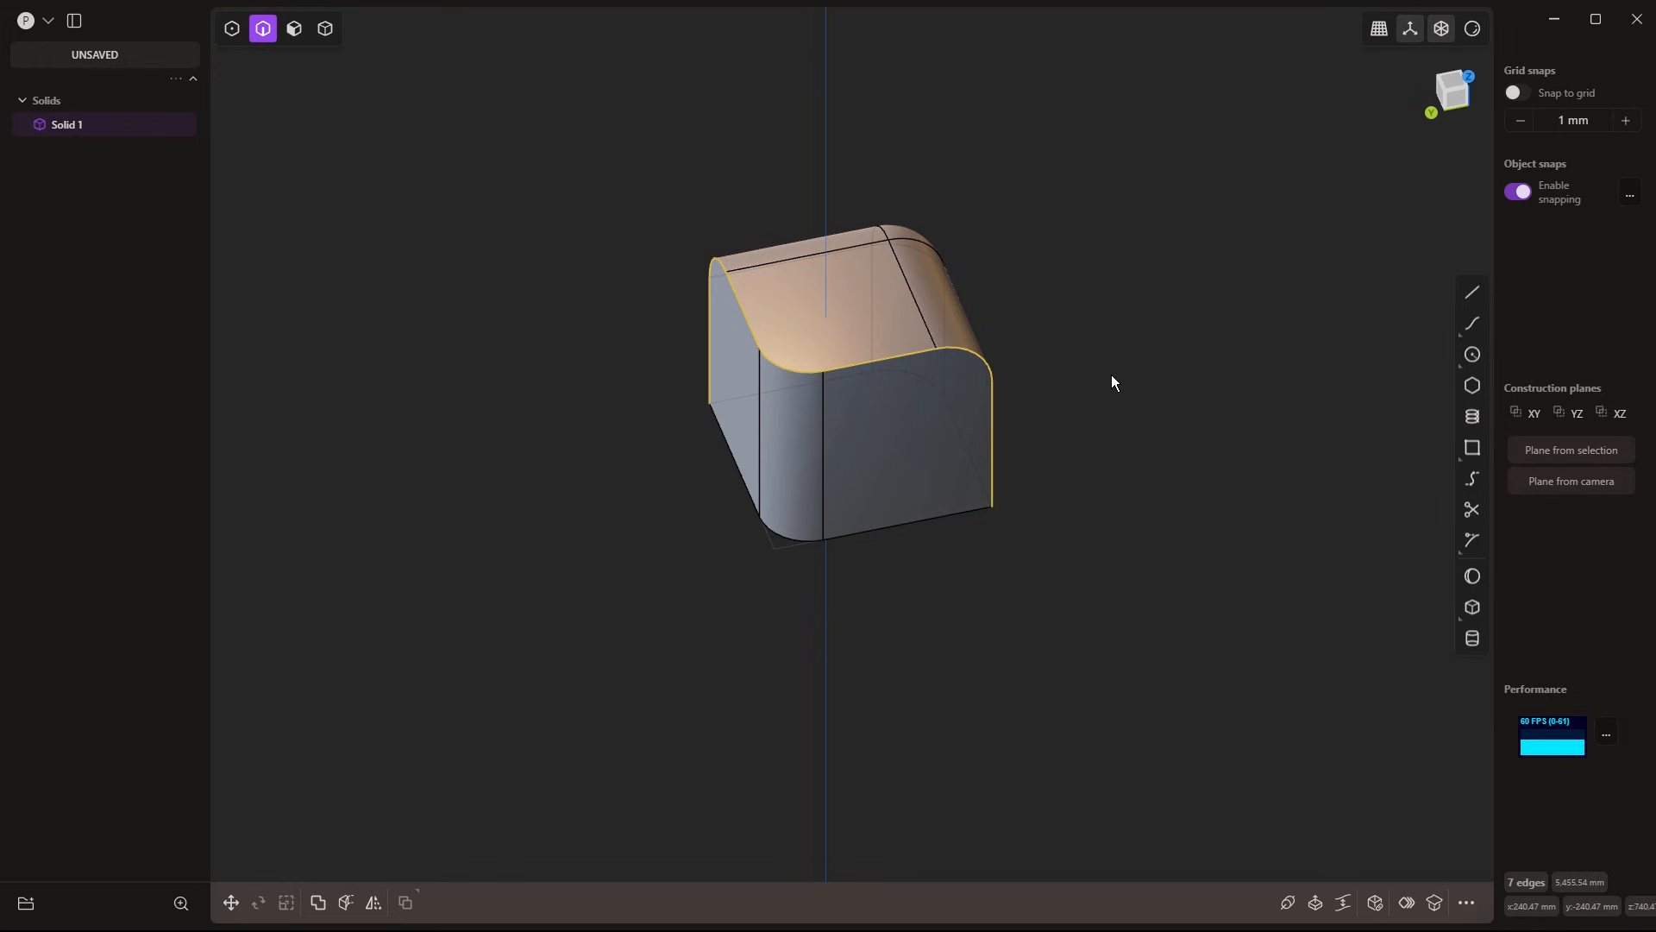
pyautogui.click(1111, 375)
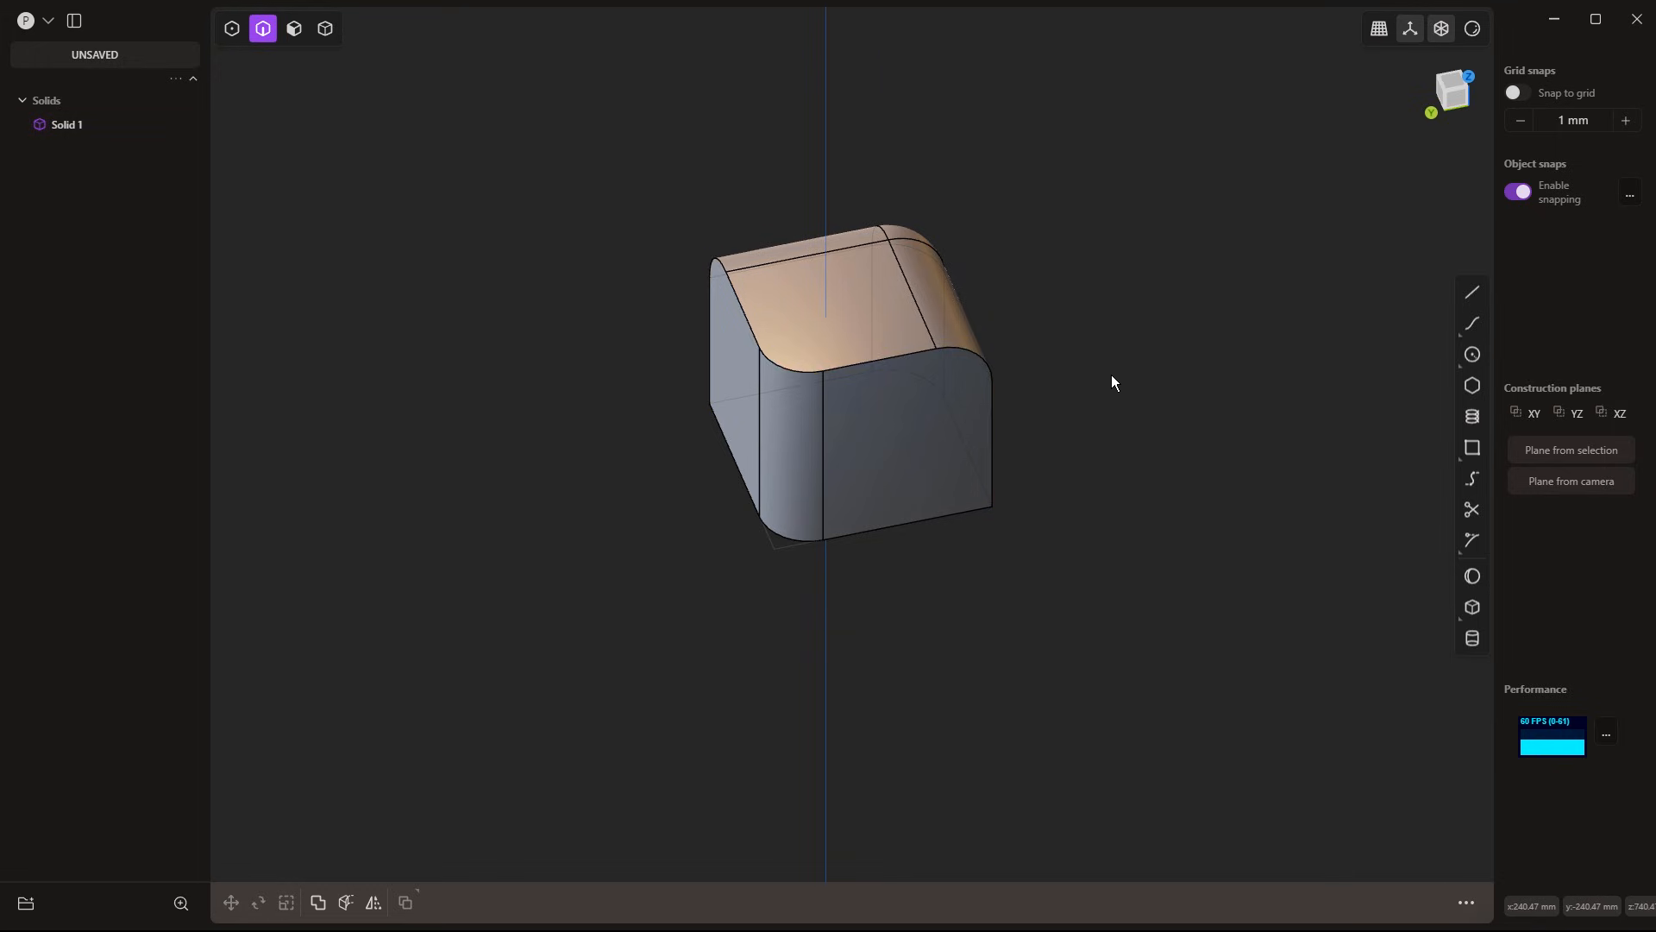
pyautogui.doubleClick(905, 355)
pyautogui.press('b')
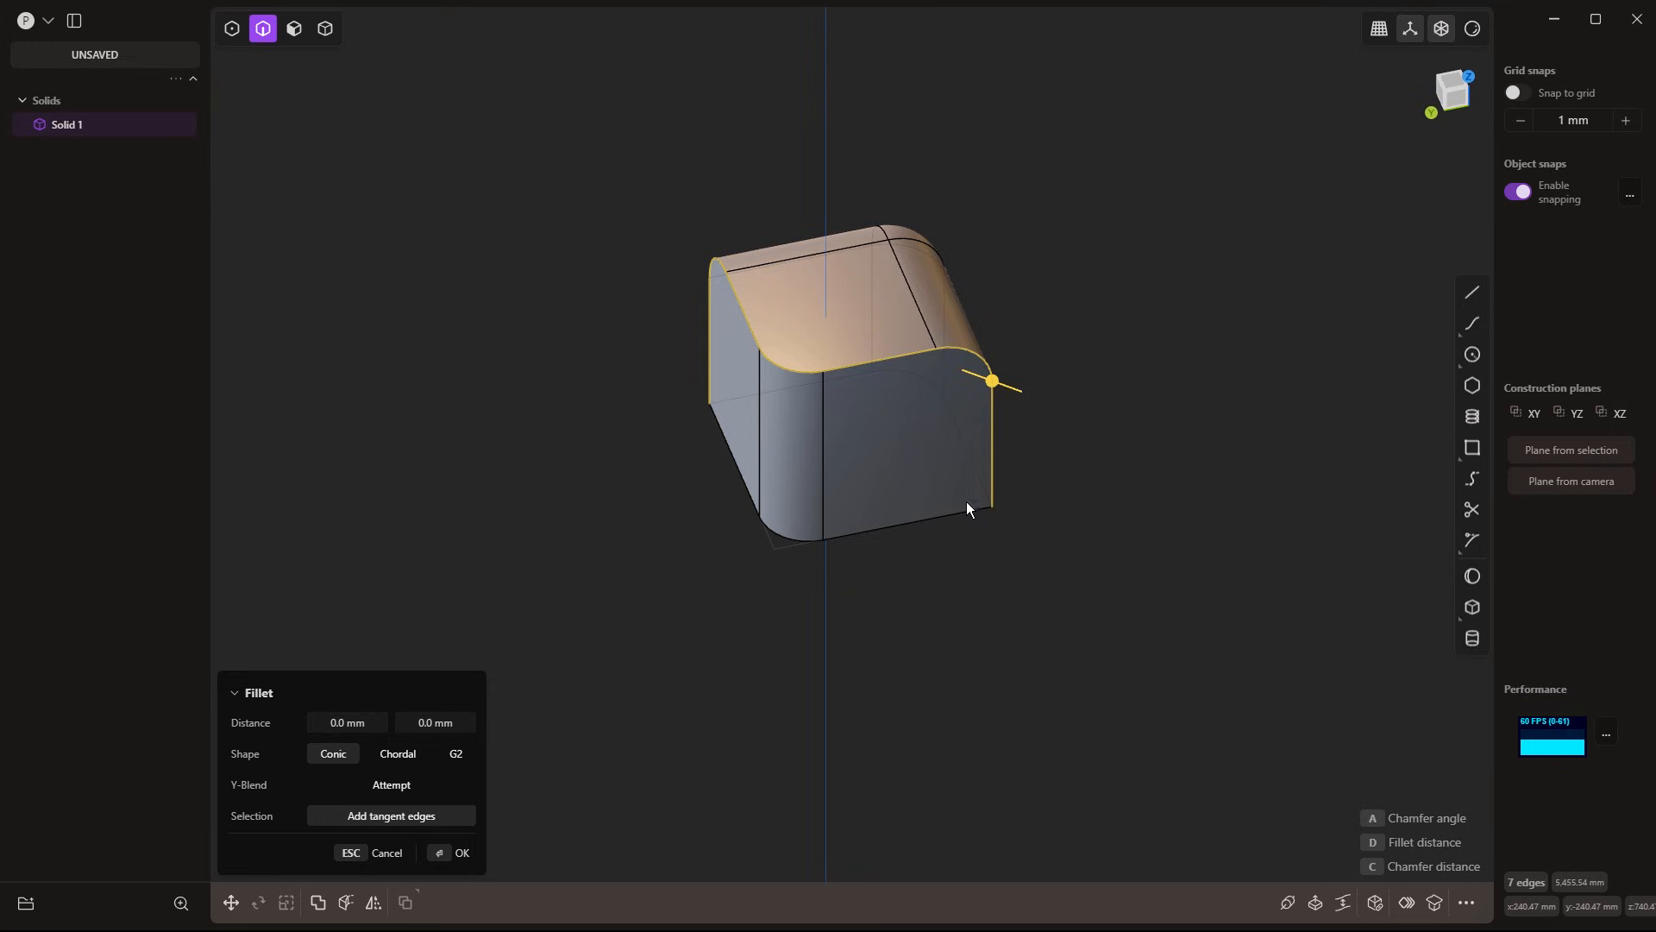
pyautogui.click(1076, 619)
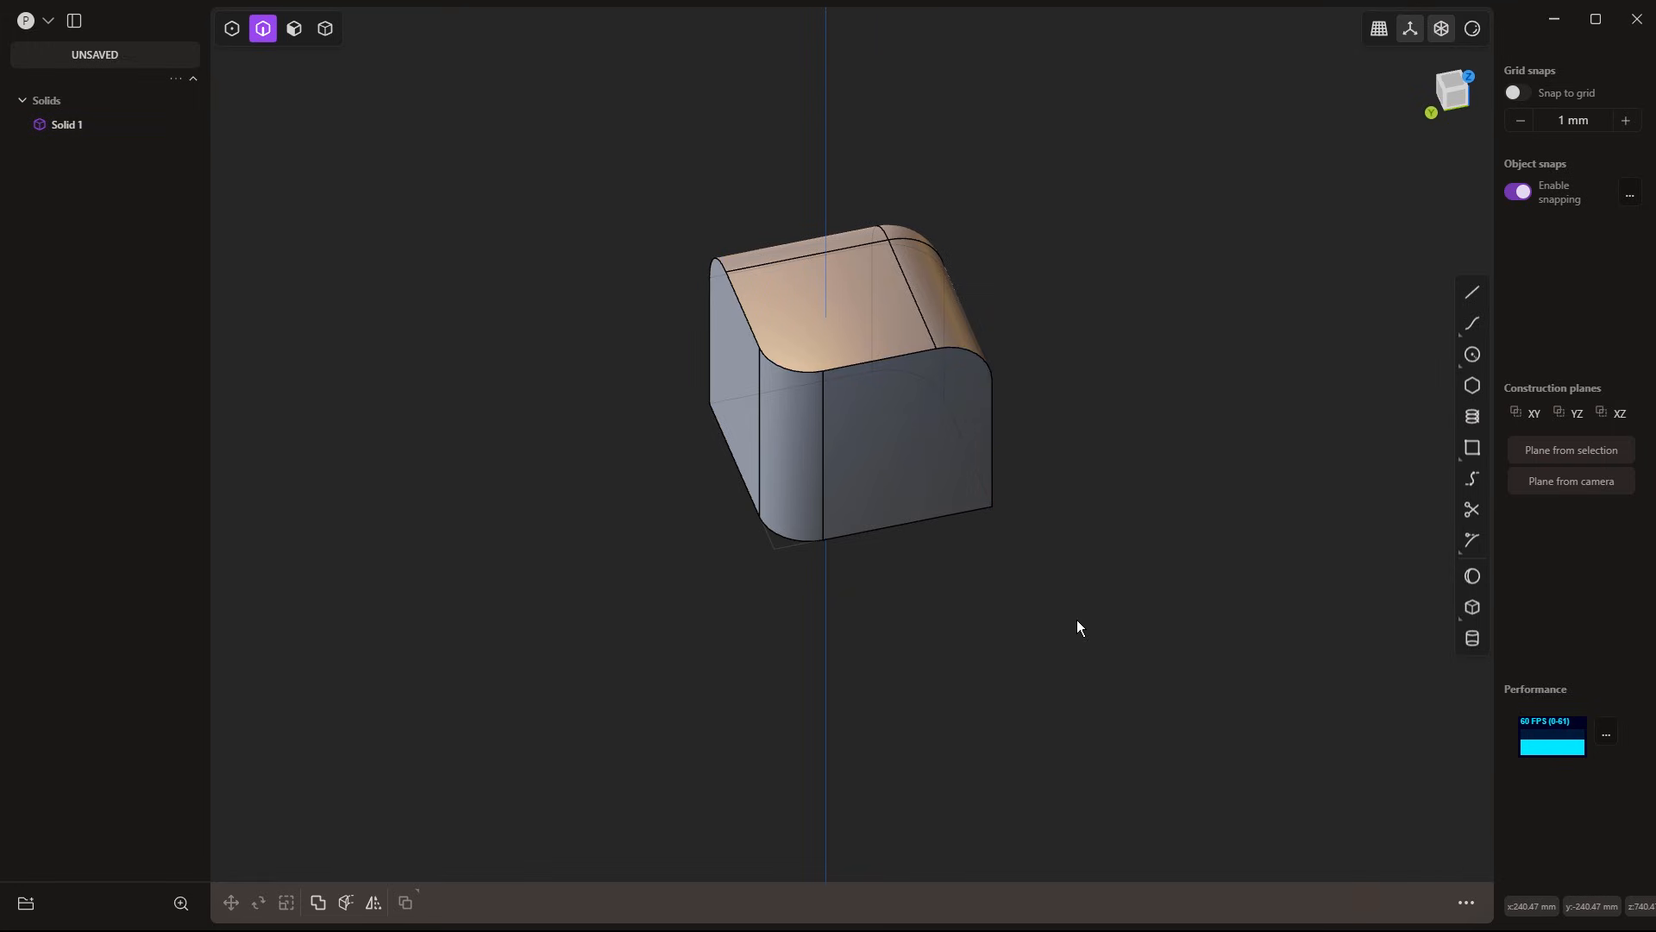
# Select the top face's straight front edge, rounded corner edge and adjoining side edge together for a fillet
pyautogui.click(919, 350)
pyautogui.press('b')
pyautogui.keyDown('shift'); pyautogui.click(780, 365); pyautogui.keyUp('shift')
pyautogui.keyDown('shift'); pyautogui.click(749, 322); pyautogui.keyUp('shift')
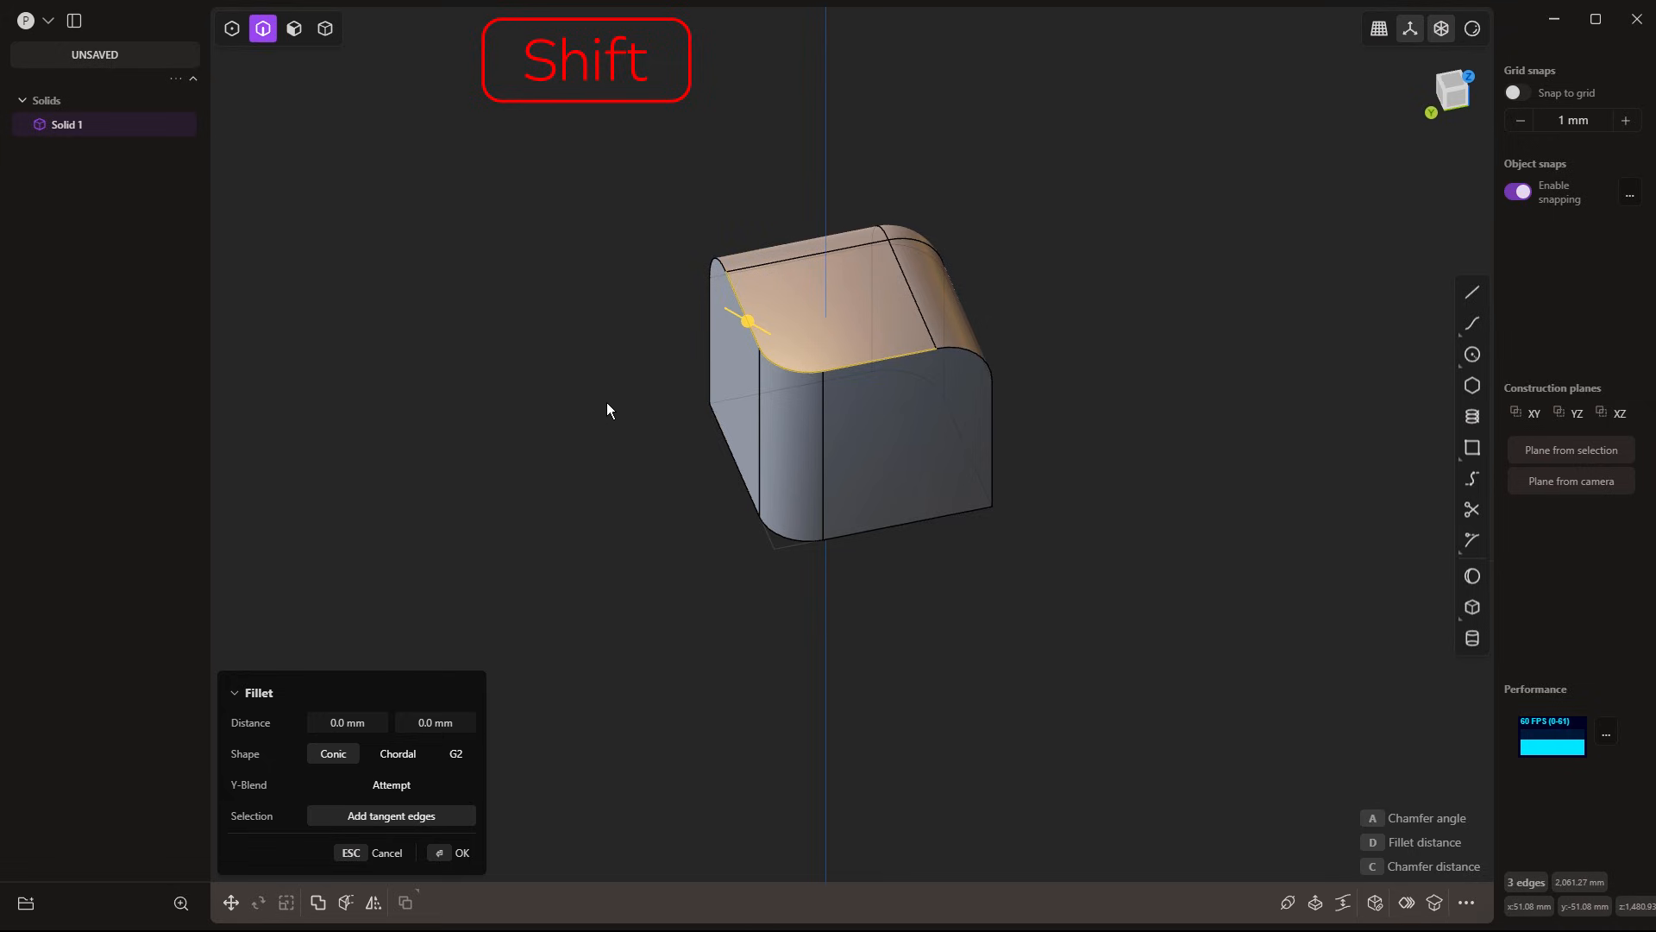
# Remove the front and corner edges from the fillet selection and fillet the remaining side edge's tangent chain by 129.81 mm
pyautogui.keyDown('ctrl'); pyautogui.click(898, 356); pyautogui.keyUp('ctrl')
pyautogui.keyDown('ctrl'); pyautogui.click(805, 371); pyautogui.keyUp('ctrl')
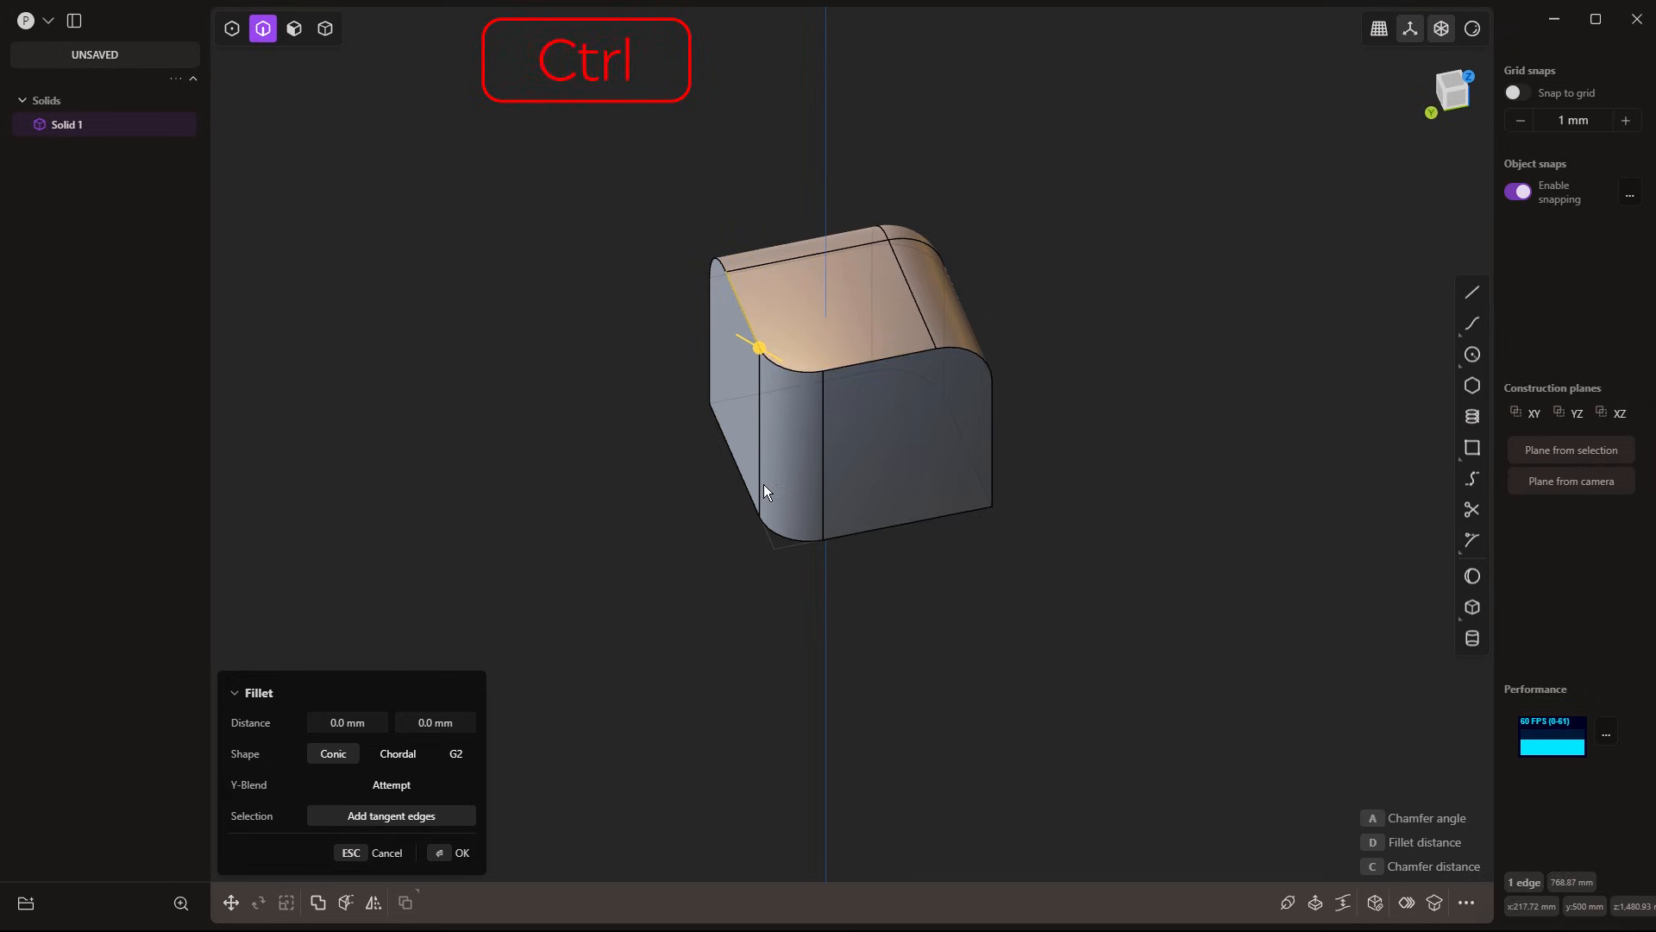
pyautogui.moveTo(764, 348); pyautogui.dragTo(742, 351)
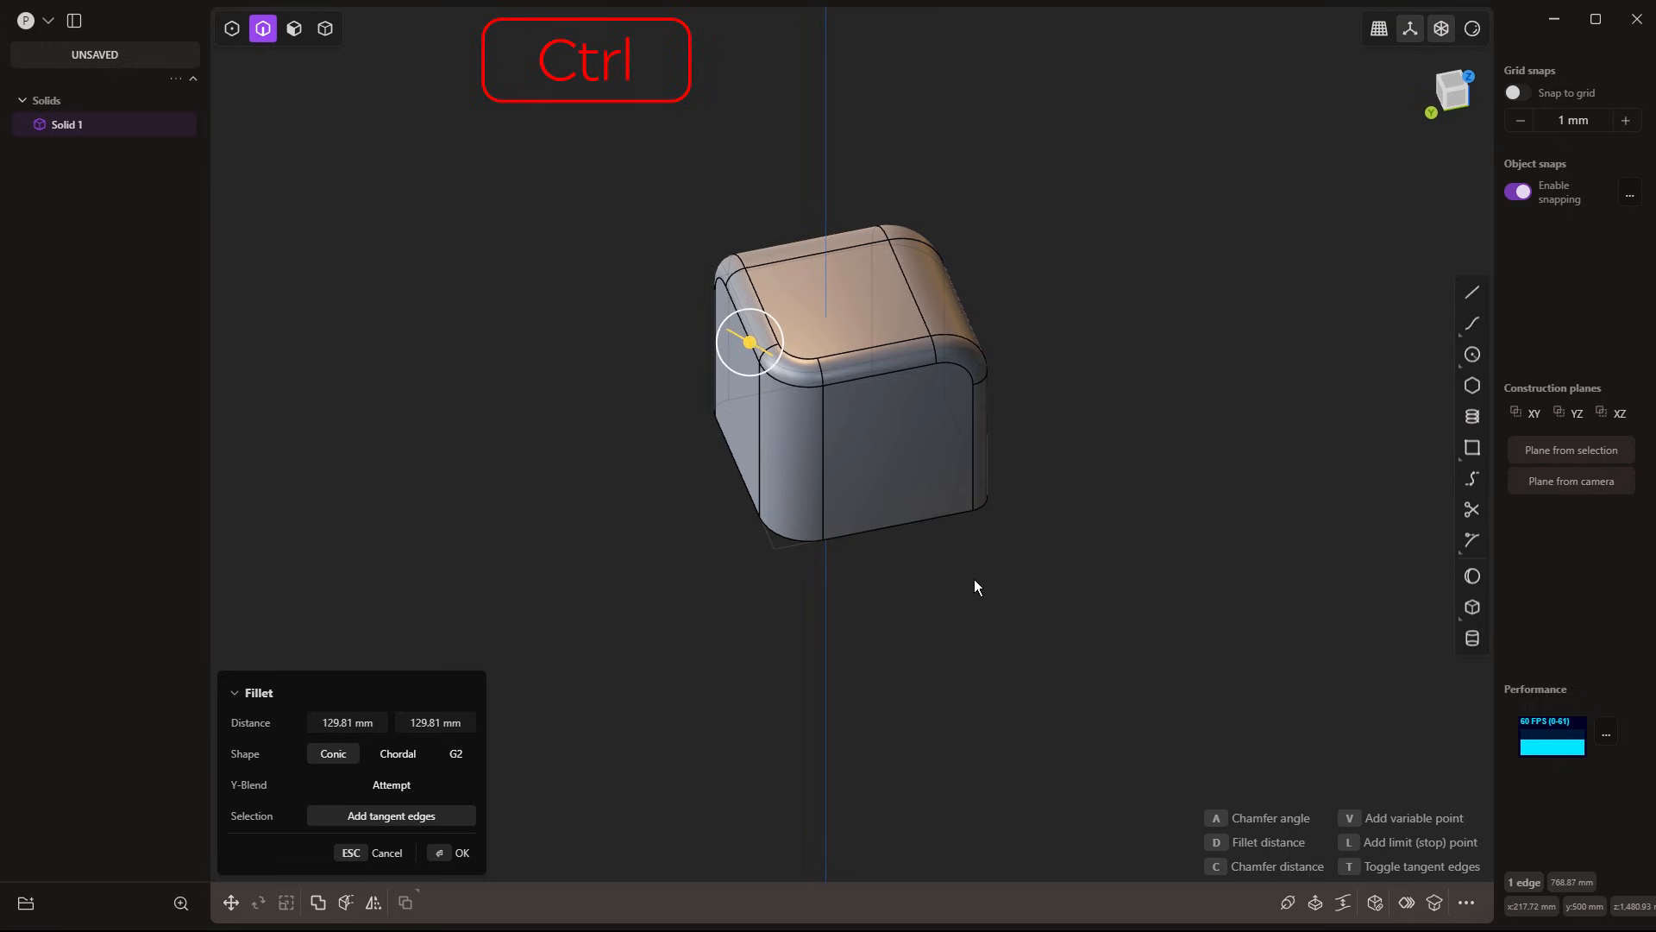
pyautogui.press('ctrl')
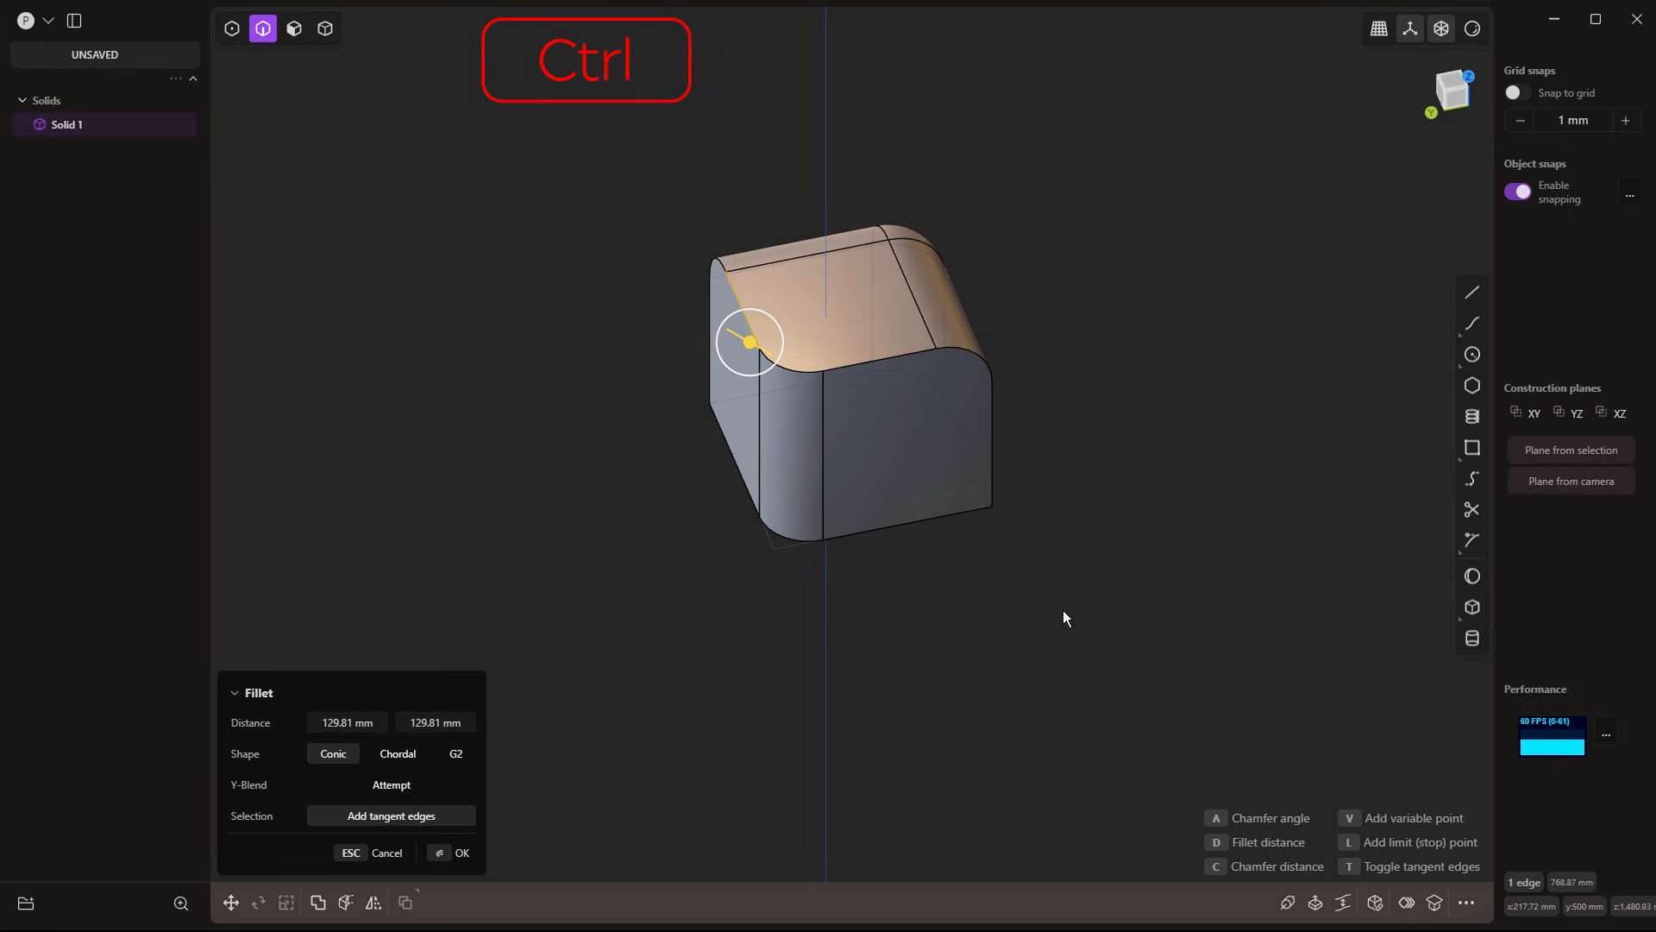
pyautogui.keyDown('ctrl'); pyautogui.click(972, 471); pyautogui.keyUp('ctrl')
pyautogui.press('ctrl')
pyautogui.moveTo(940, 675); pyautogui.dragTo(1003, 618, button='middle')
pyautogui.press('Return')
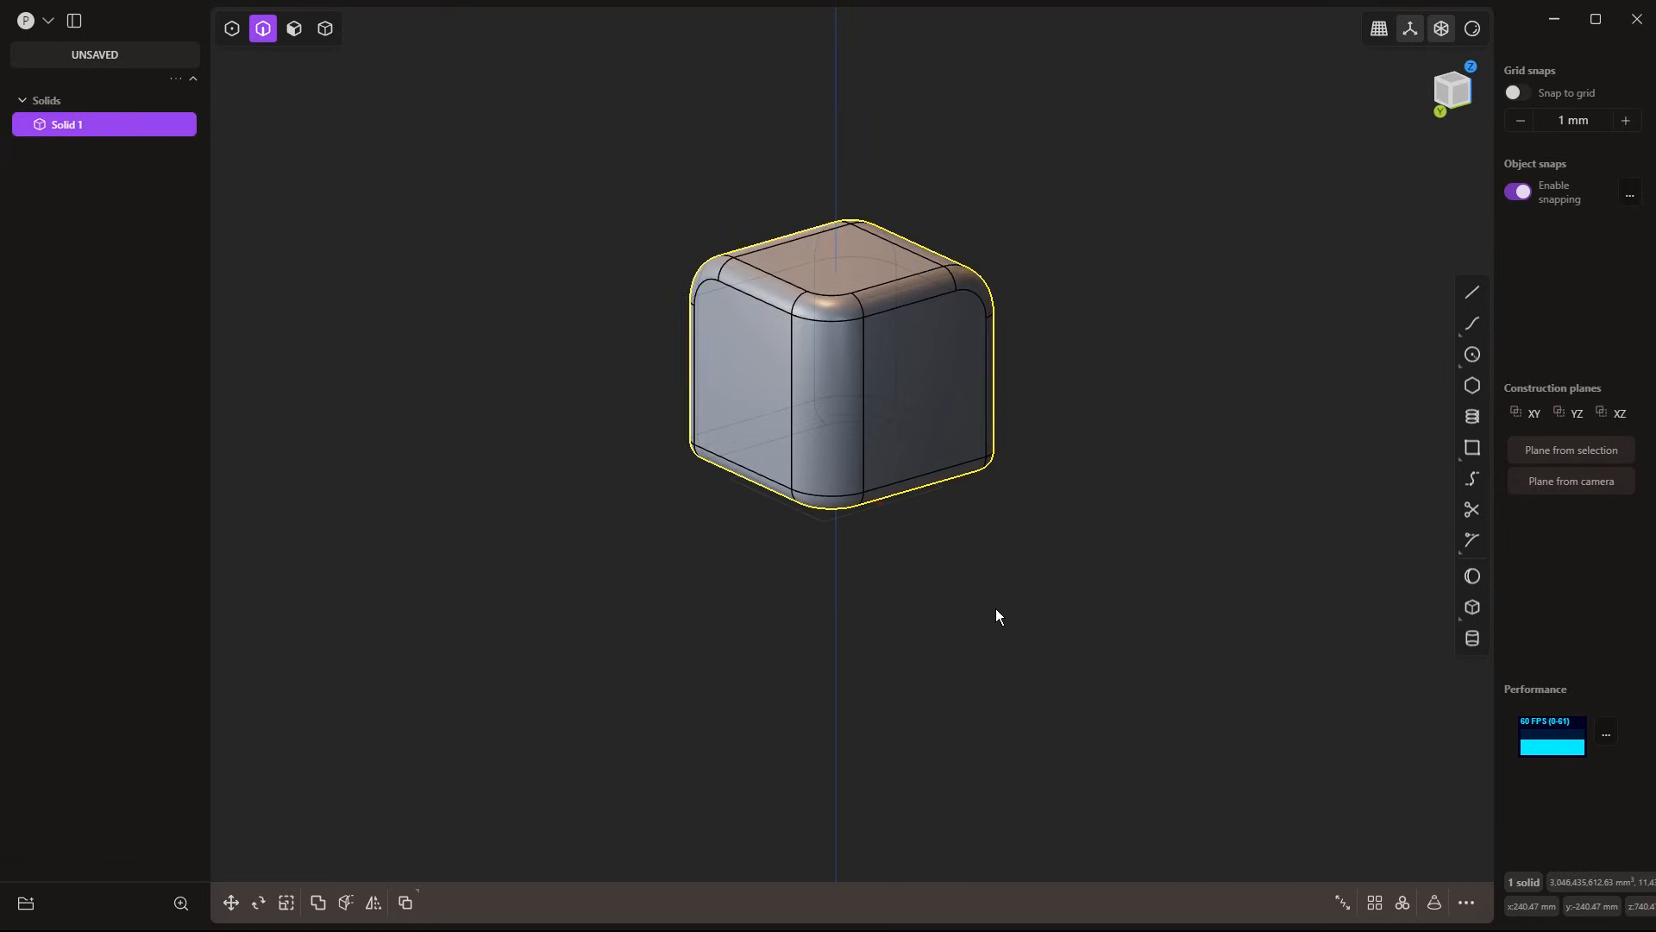
# Clear the selection and orbit around the solid to examine its filleted edges and corners
pyautogui.moveTo(885, 644); pyautogui.dragTo(1067, 596, button='middle')
pyautogui.click(1069, 611)
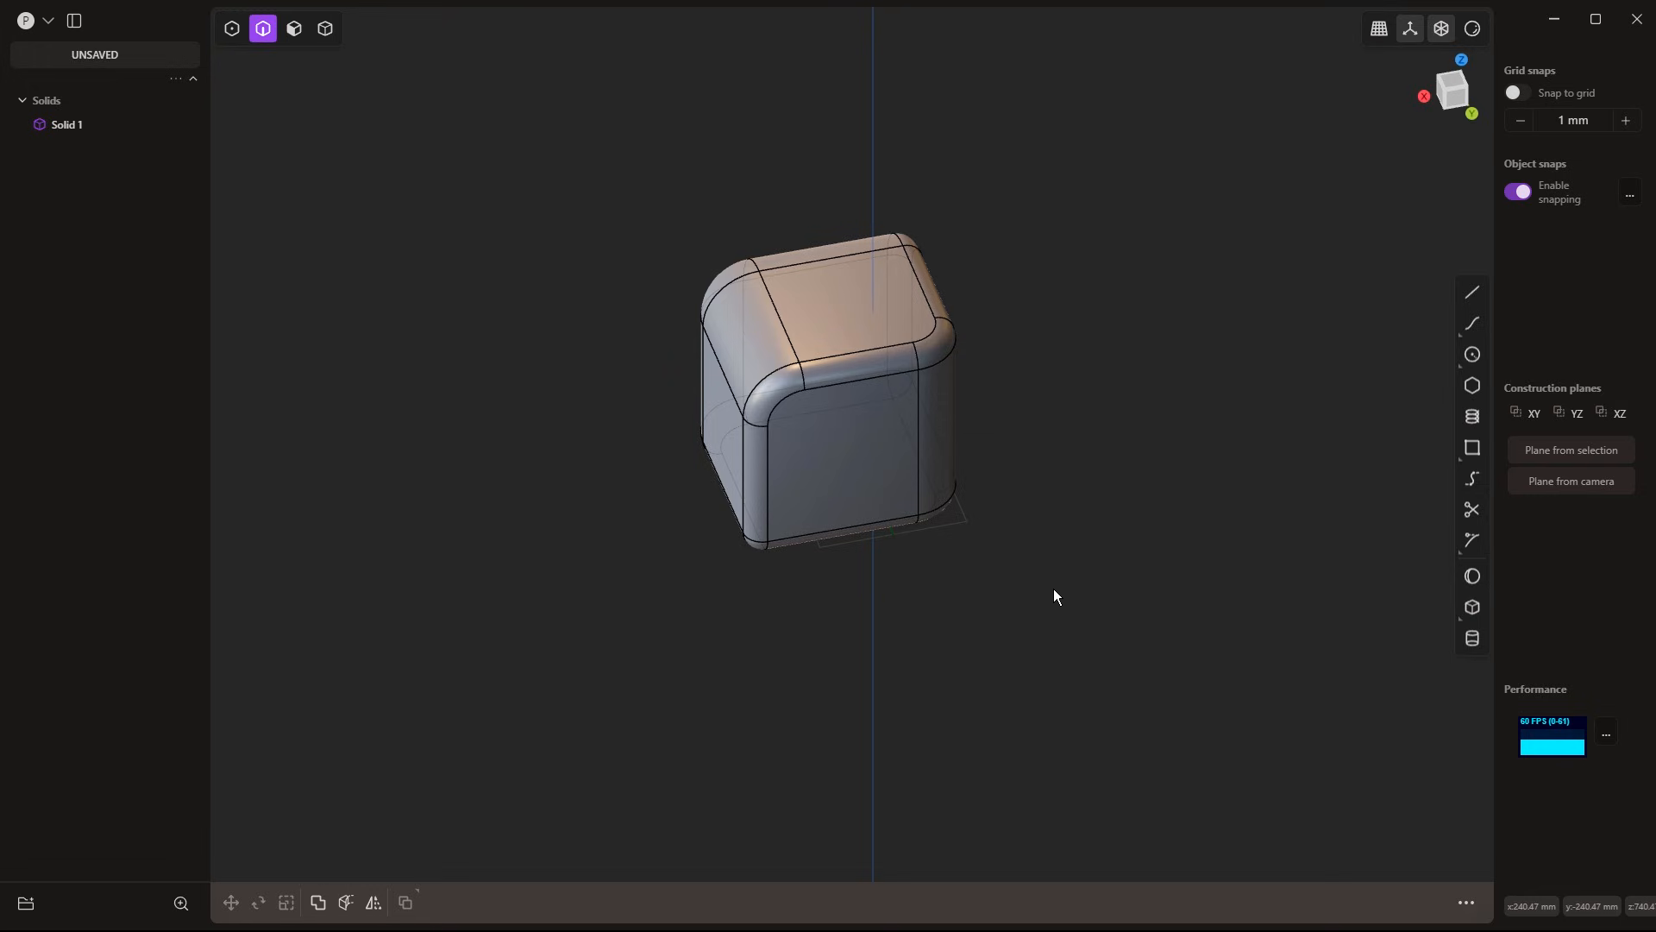
pyautogui.moveTo(1021, 573); pyautogui.dragTo(1089, 623, button='middle')
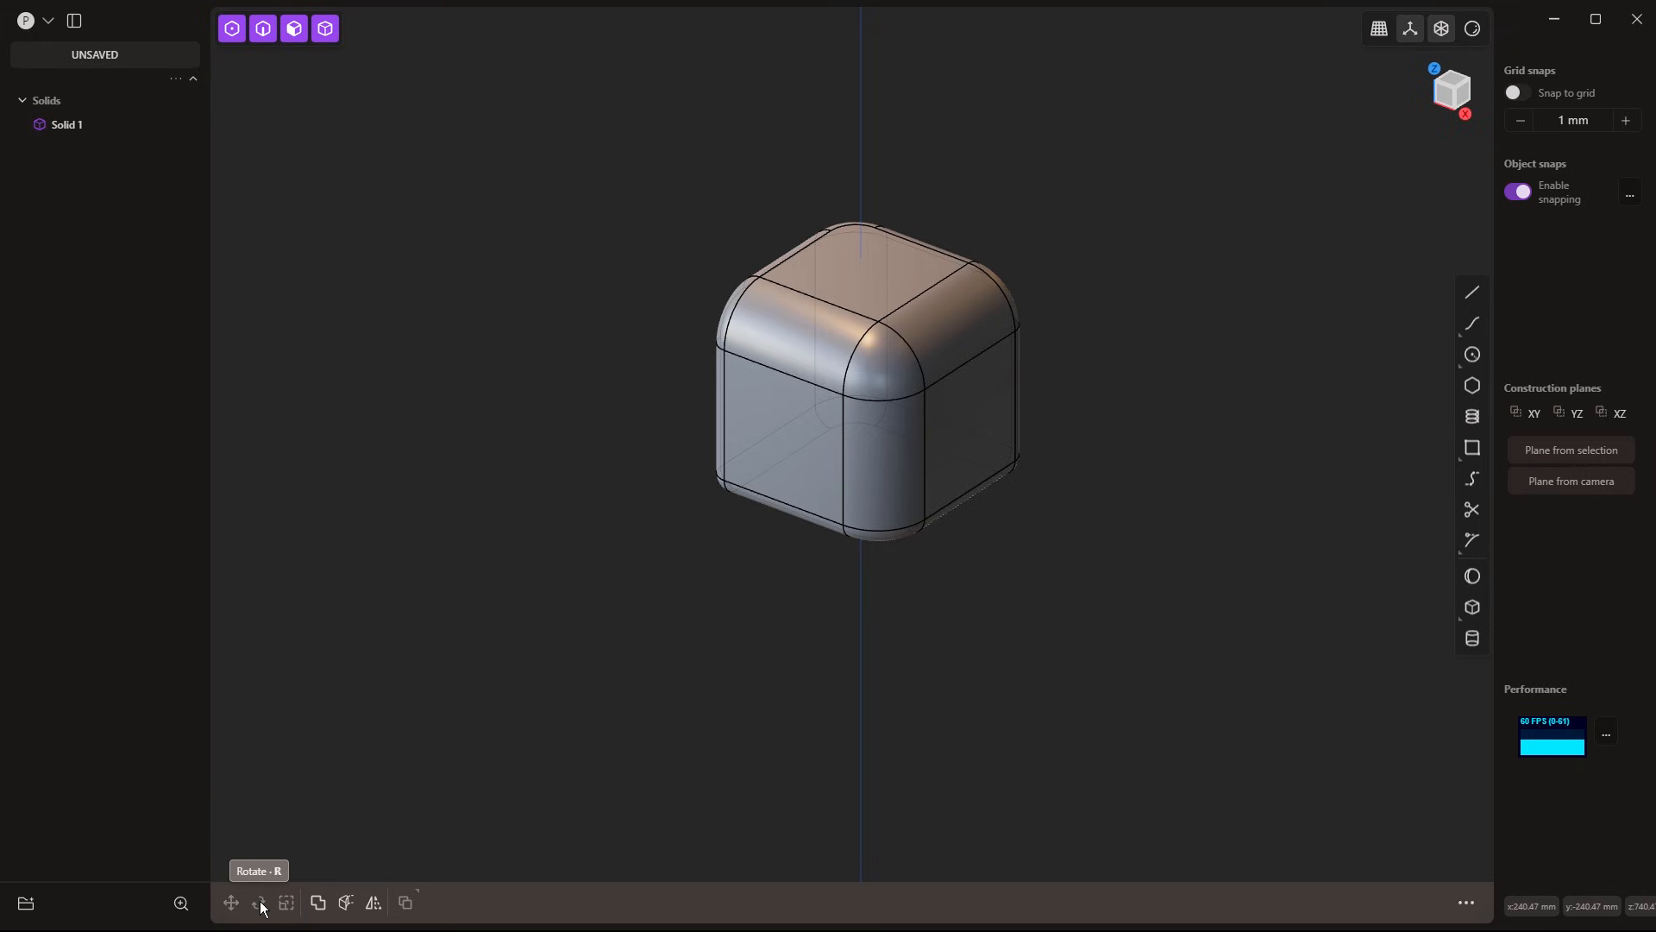
# Try moving the whole solid along the X, Y and Z axes, within the X plane and freely in screen space
pyautogui.click(821, 453)
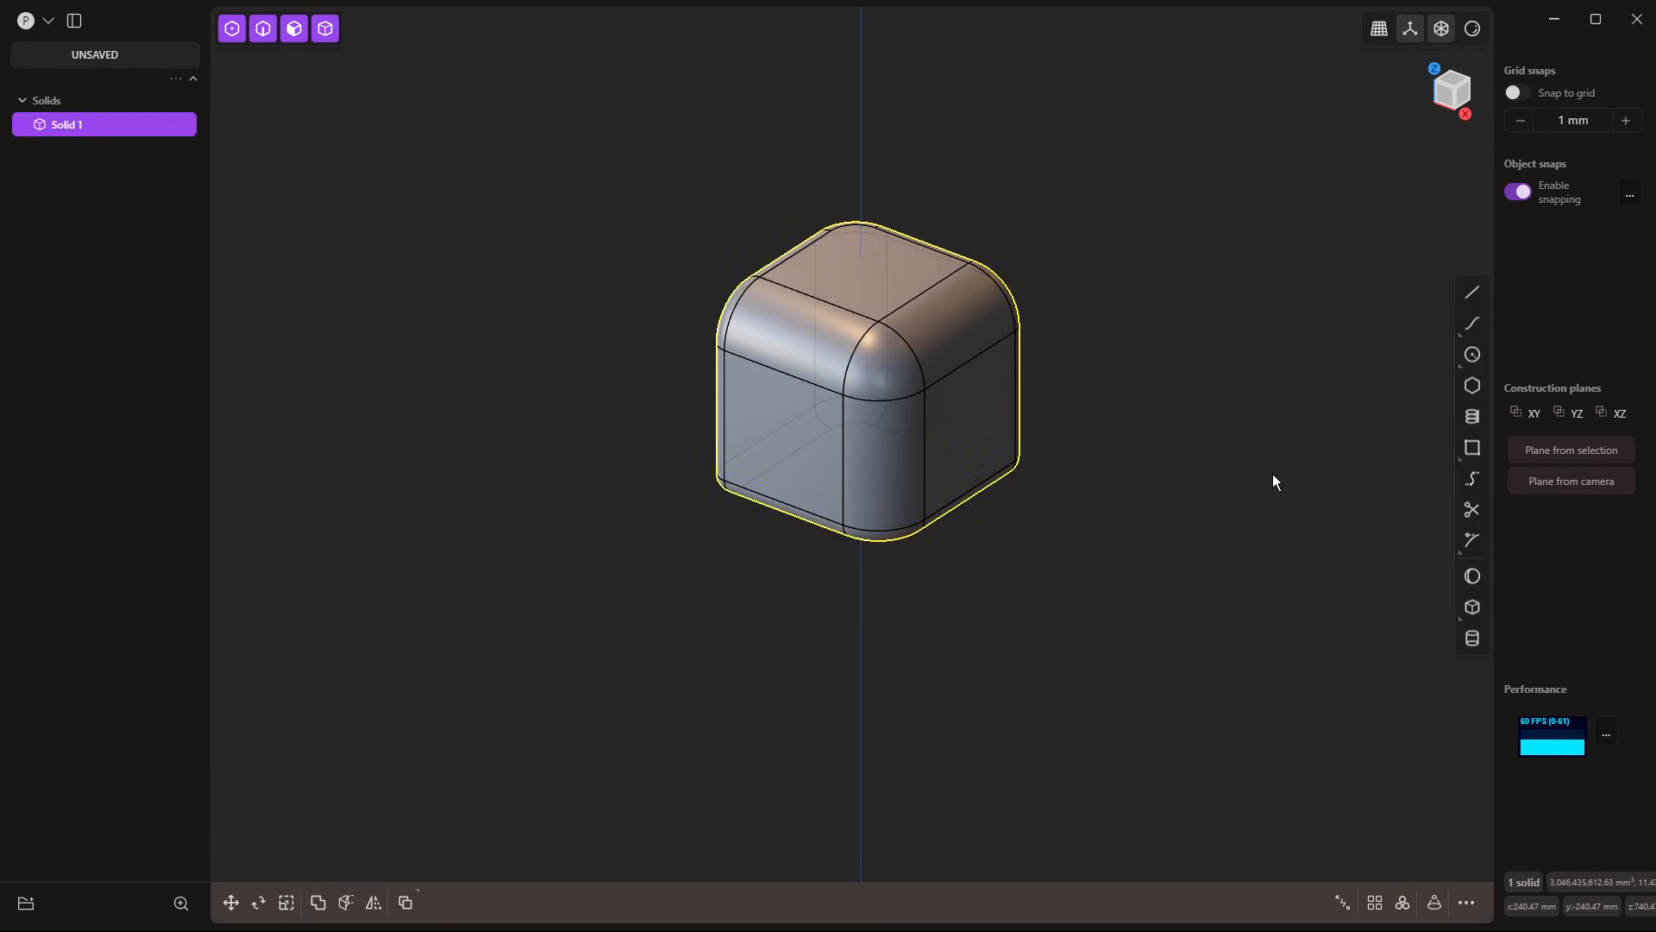
pyautogui.press('g')
pyautogui.press('x')
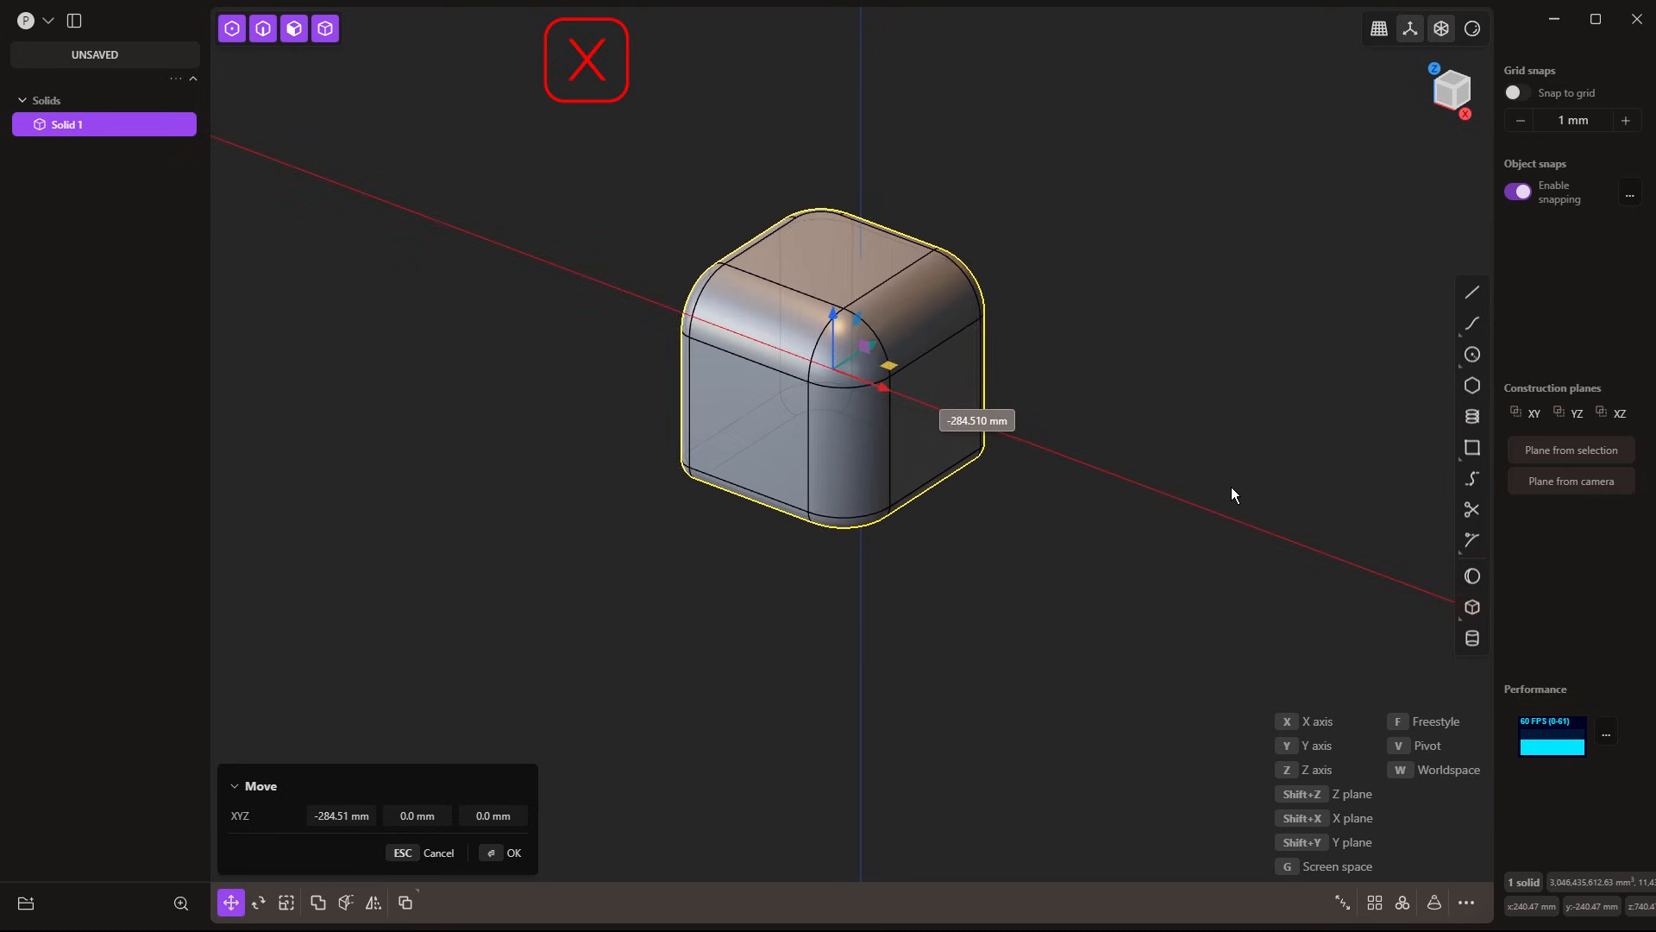
pyautogui.press('y')
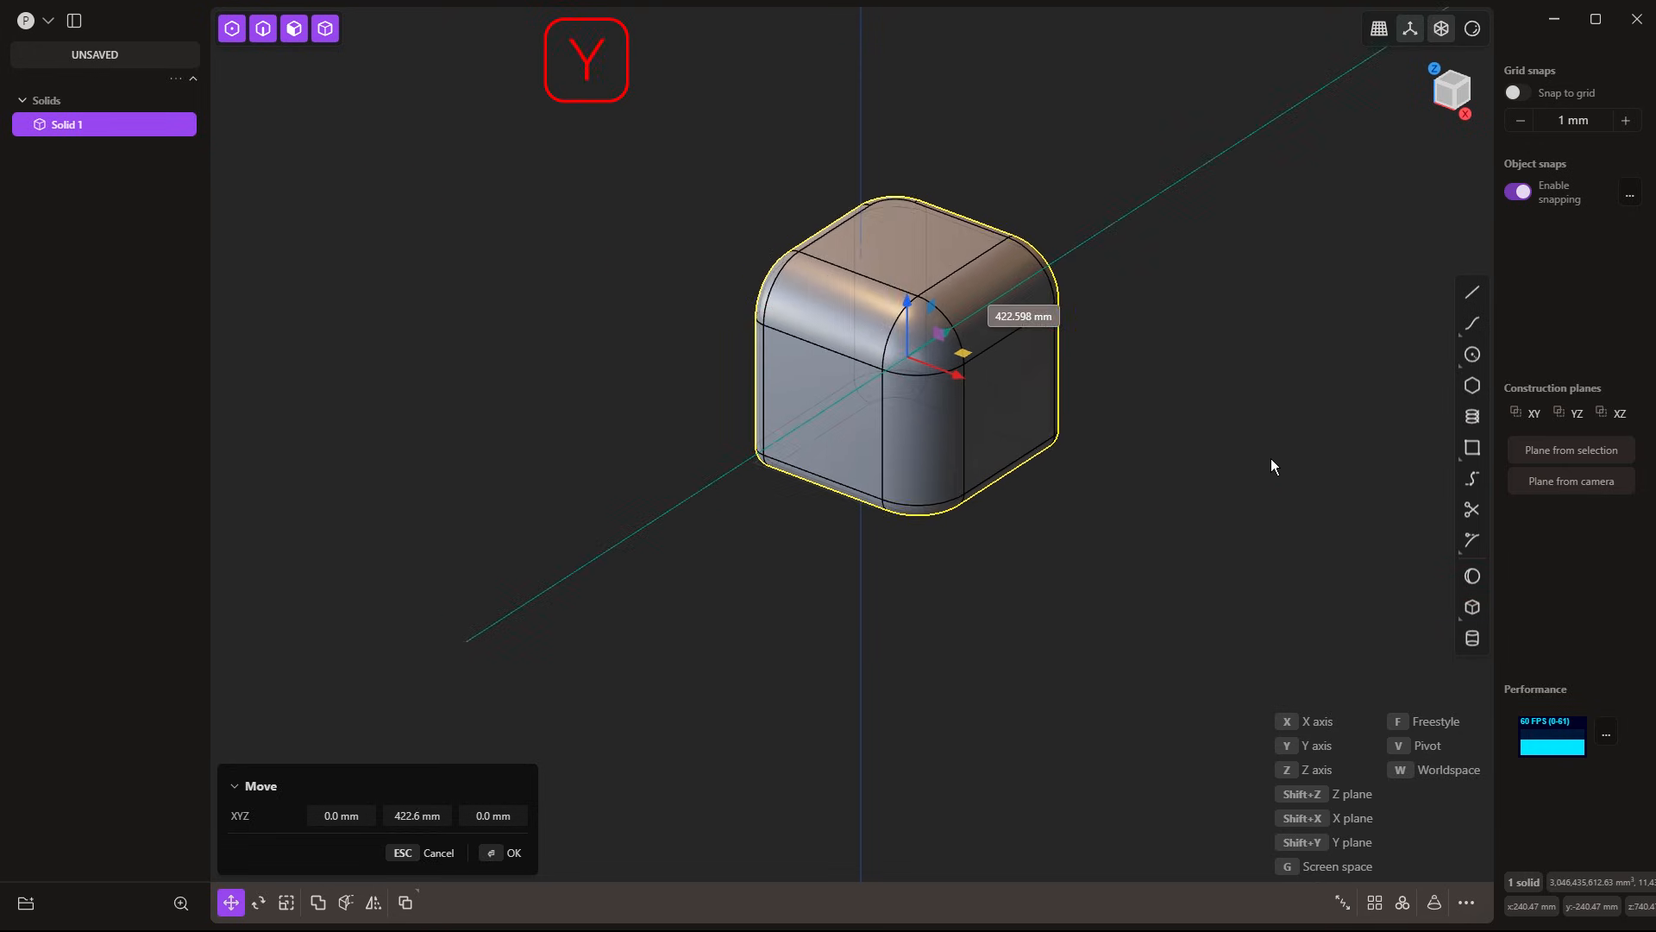
pyautogui.press('z')
pyautogui.hotkey('shift', 'x')
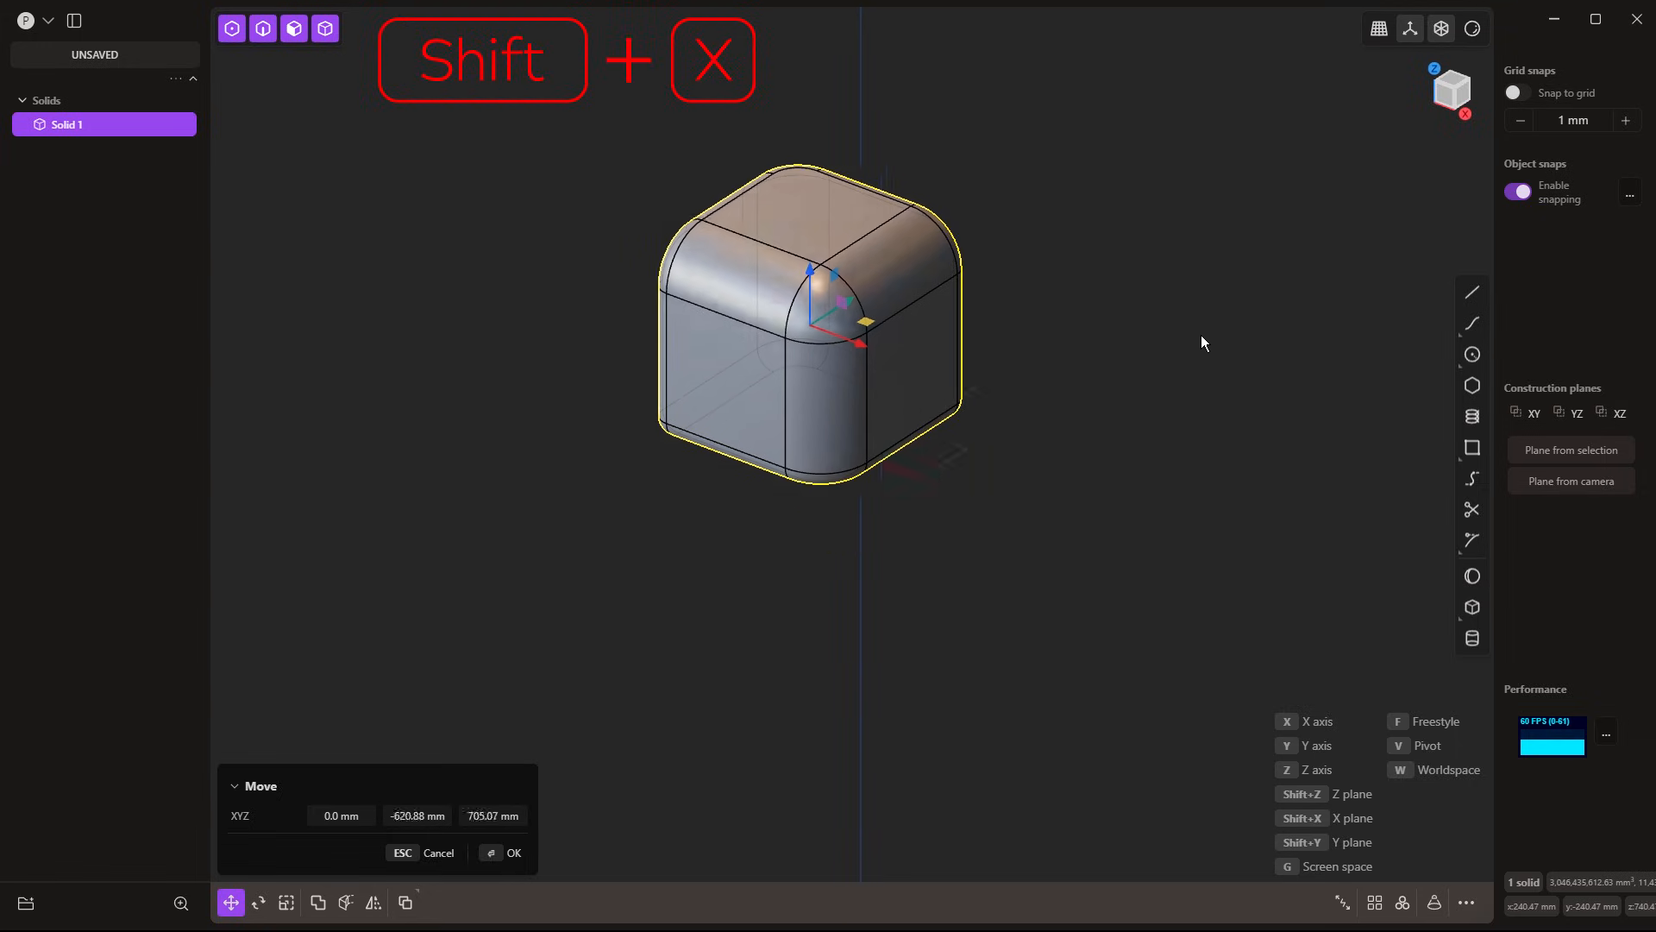
pyautogui.click(1220, 424)
pyautogui.press('g')
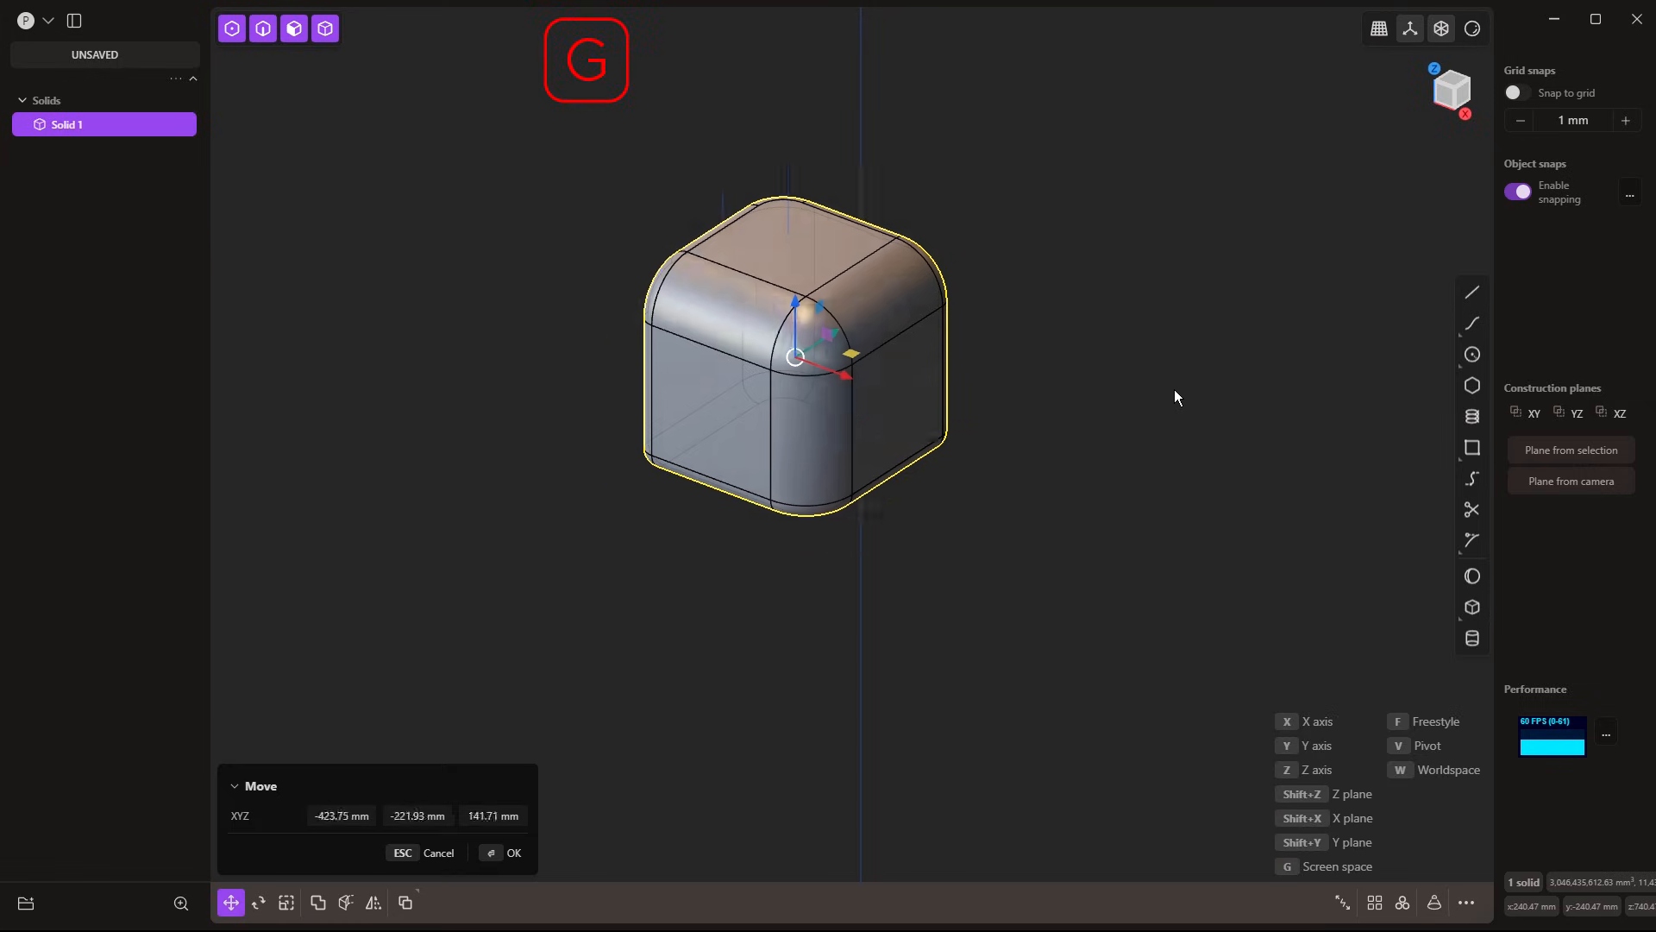
pyautogui.click(1201, 452)
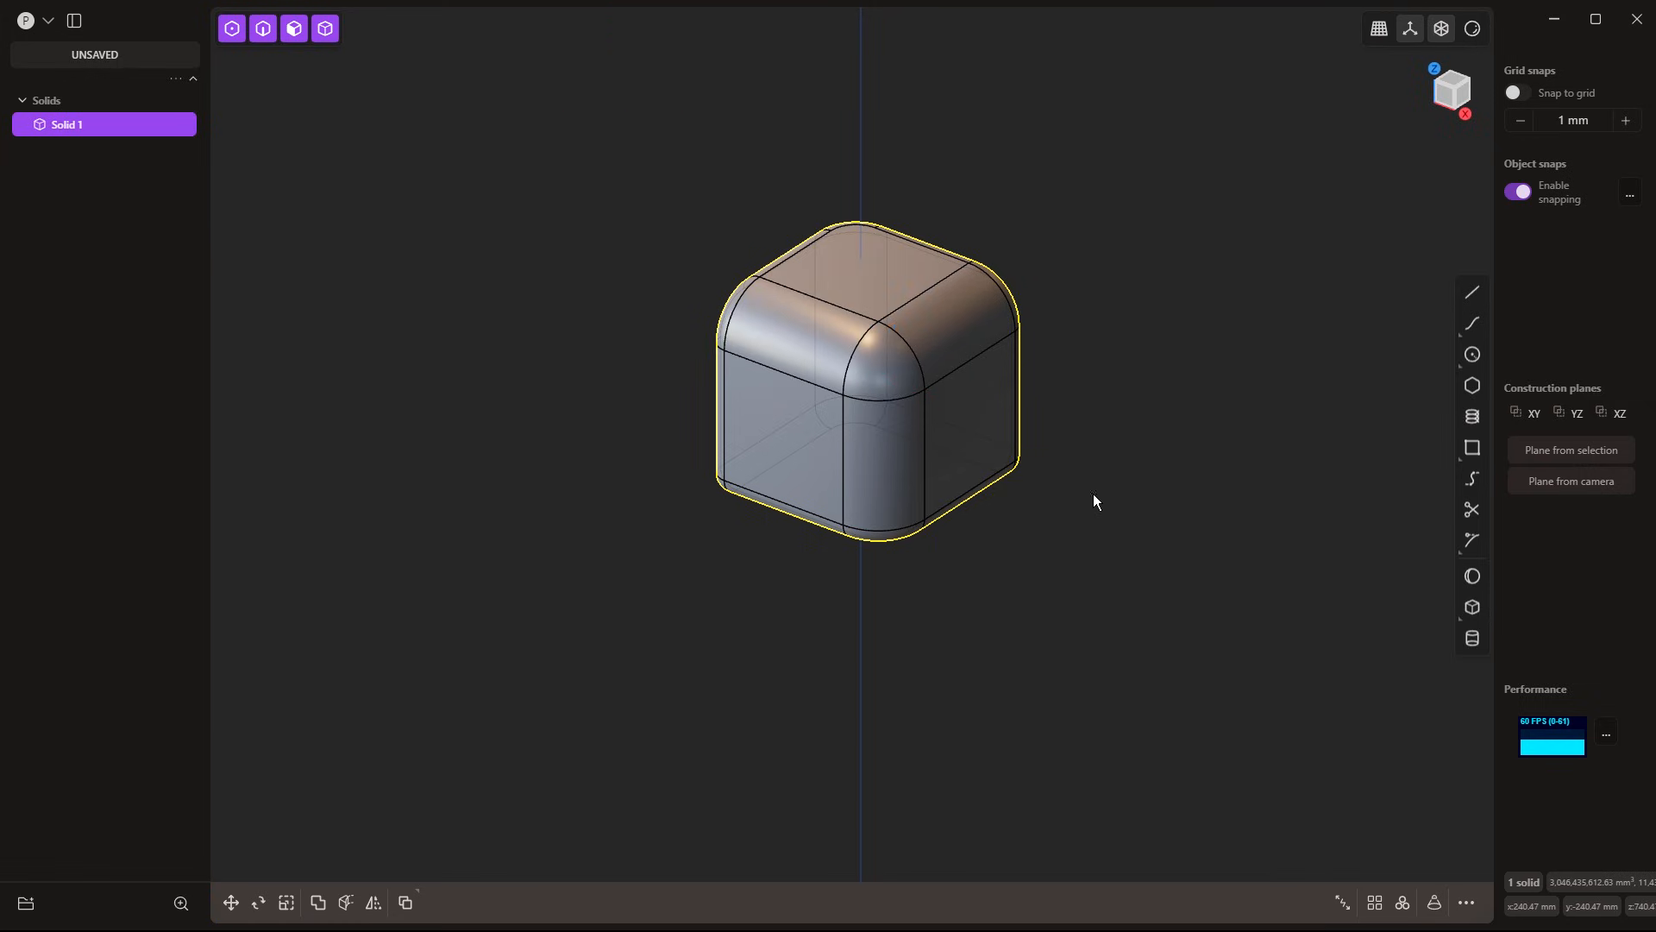
# Try a move pivot at the top face's front corner and move the solid freely to the front-left of the construction plane
pyautogui.press('g')
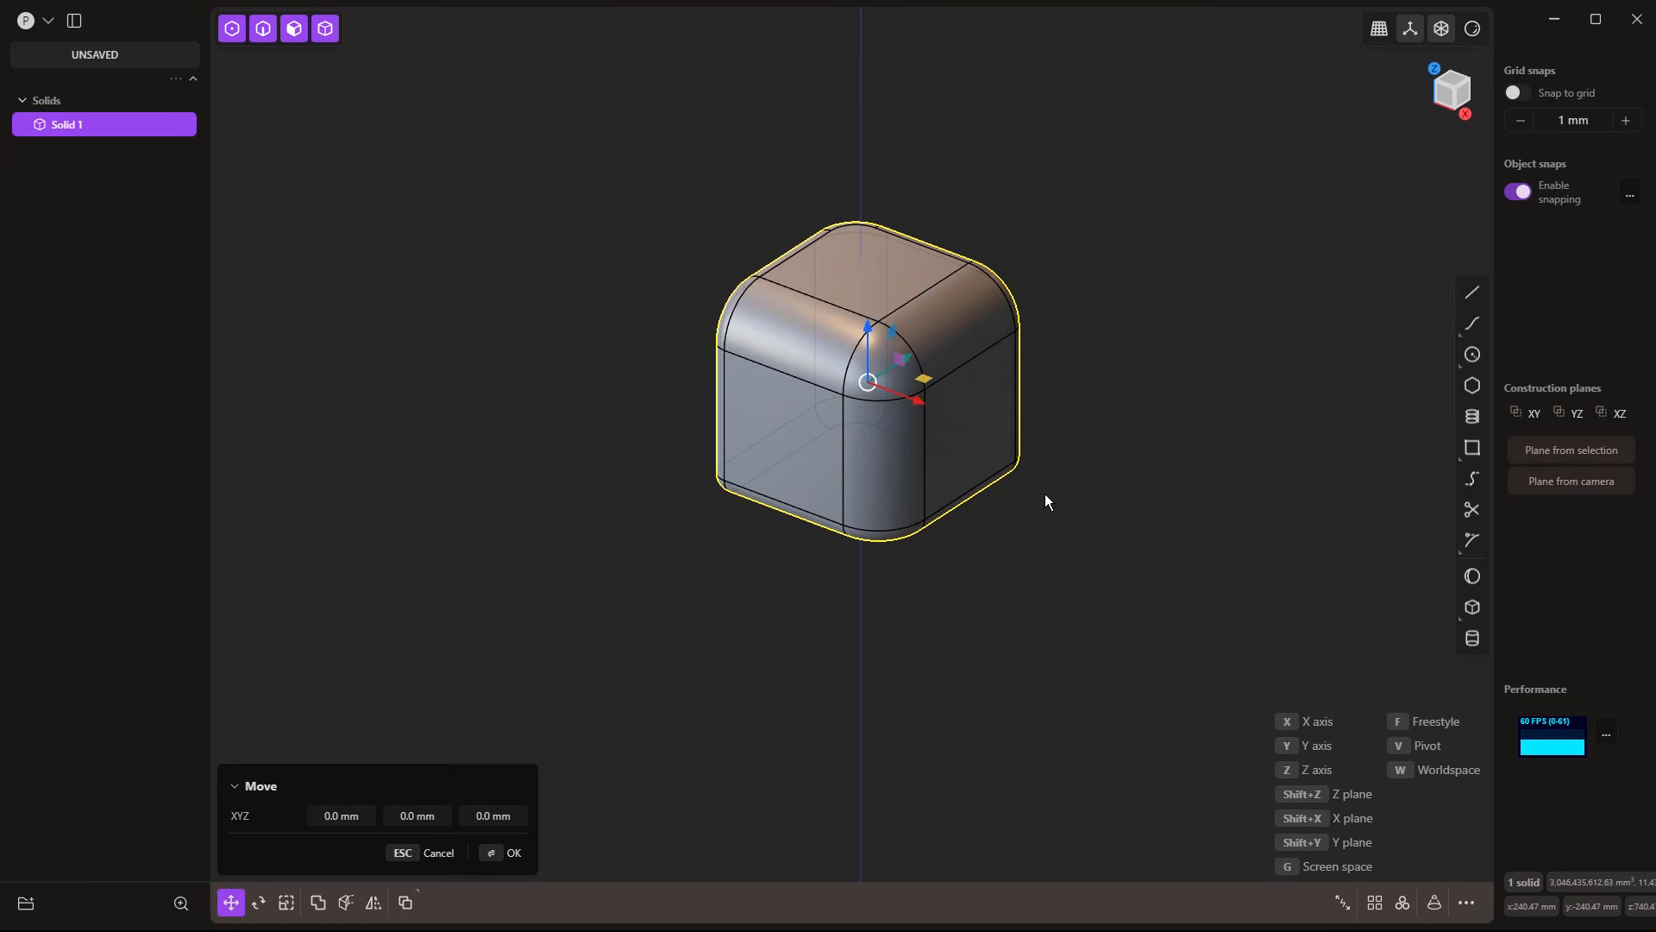
pyautogui.press('v')
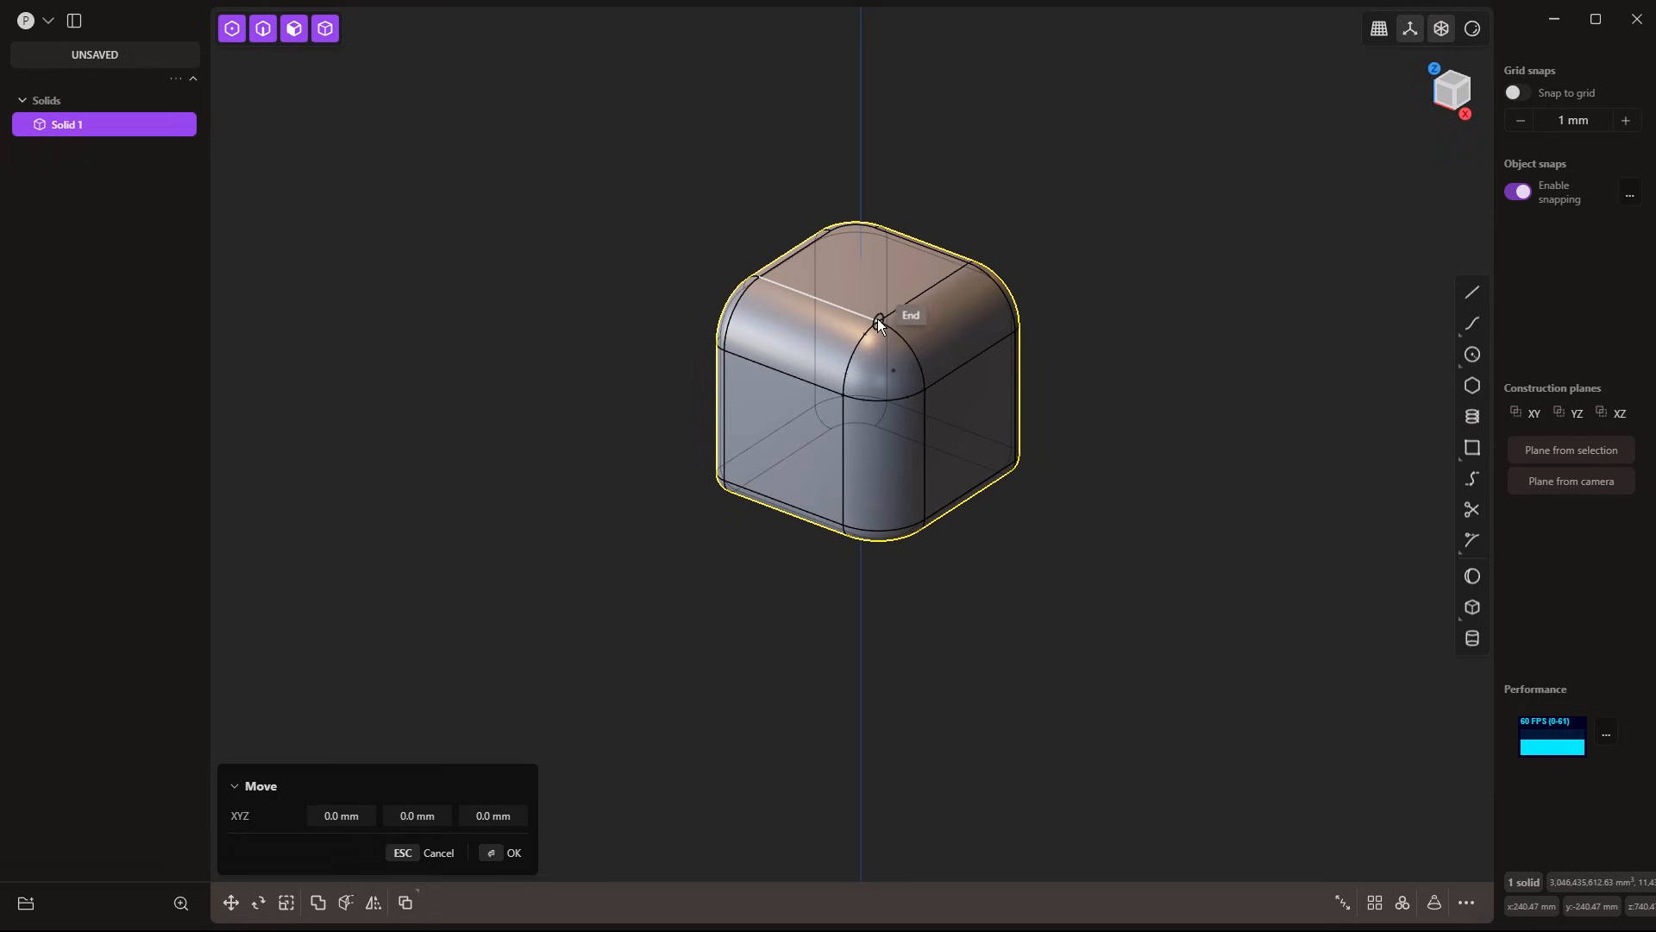
pyautogui.click(717, 551)
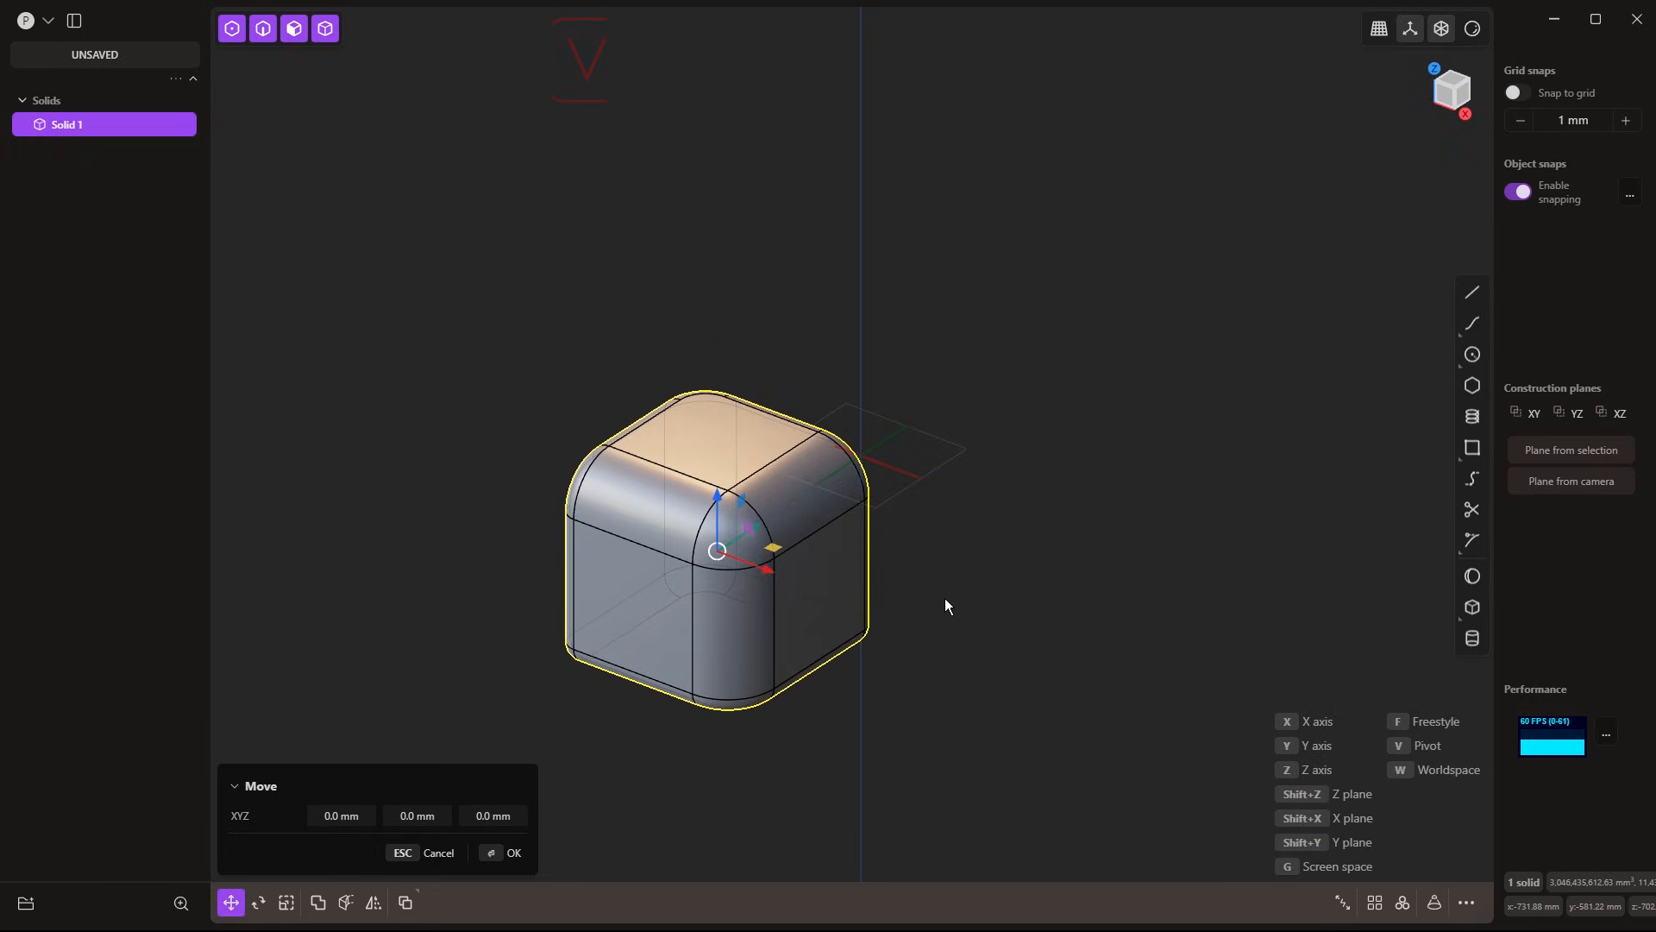
# Try moving the solid with its pivot on the rounded face beside the top face's side edge
pyautogui.press('v')
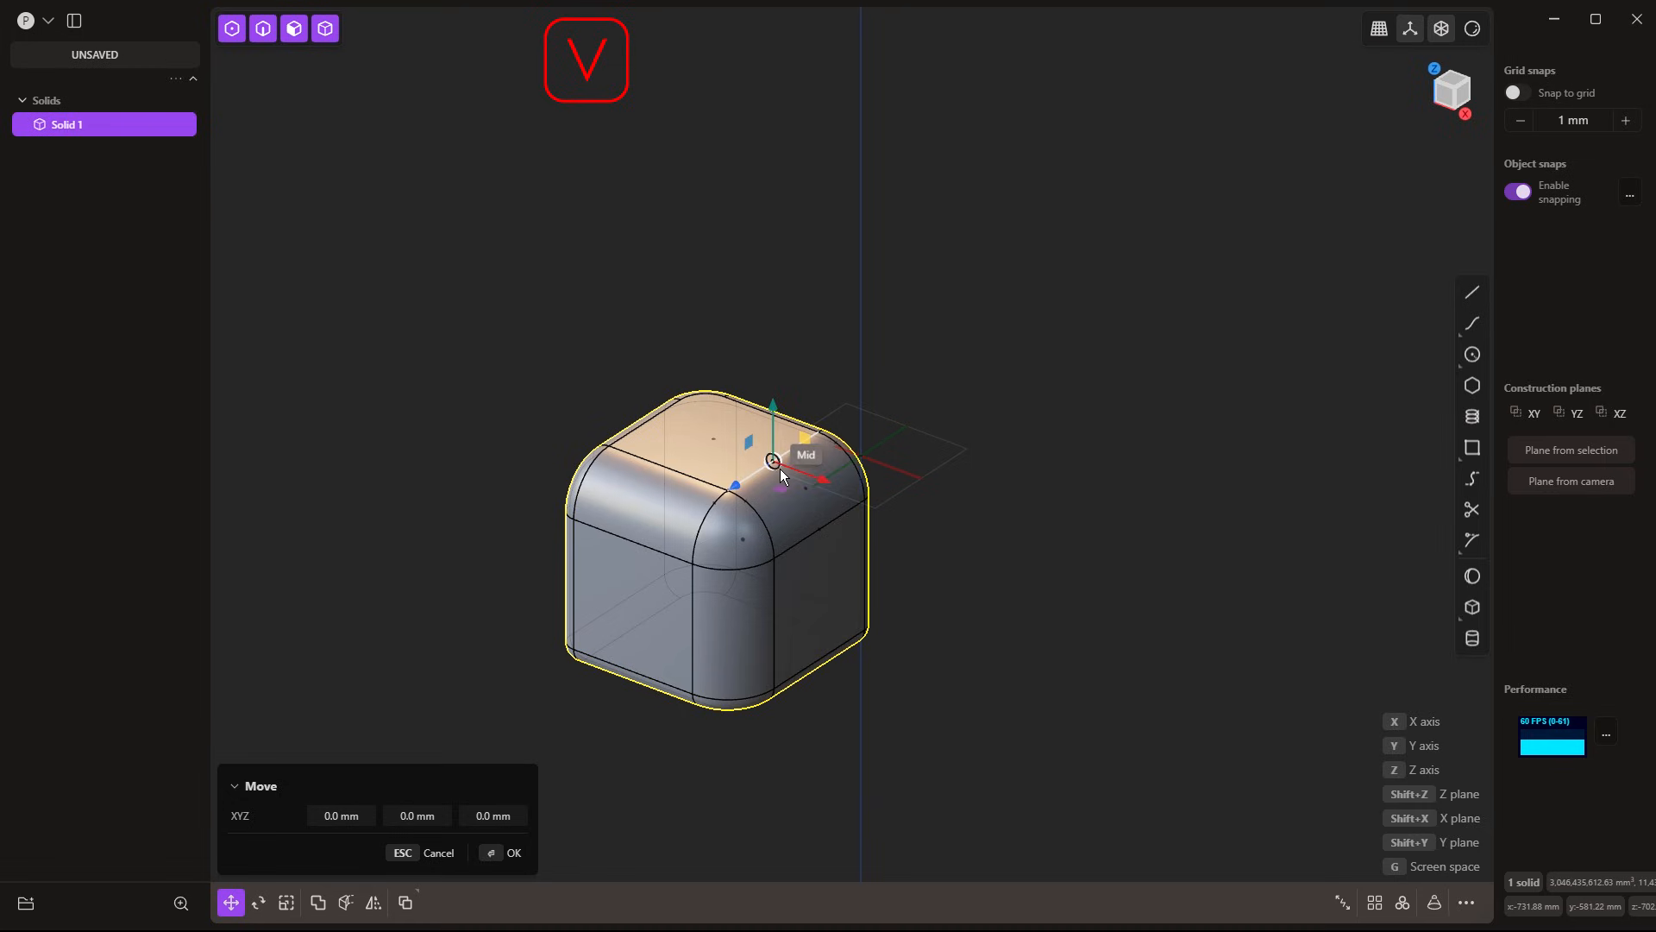
pyautogui.click(802, 490)
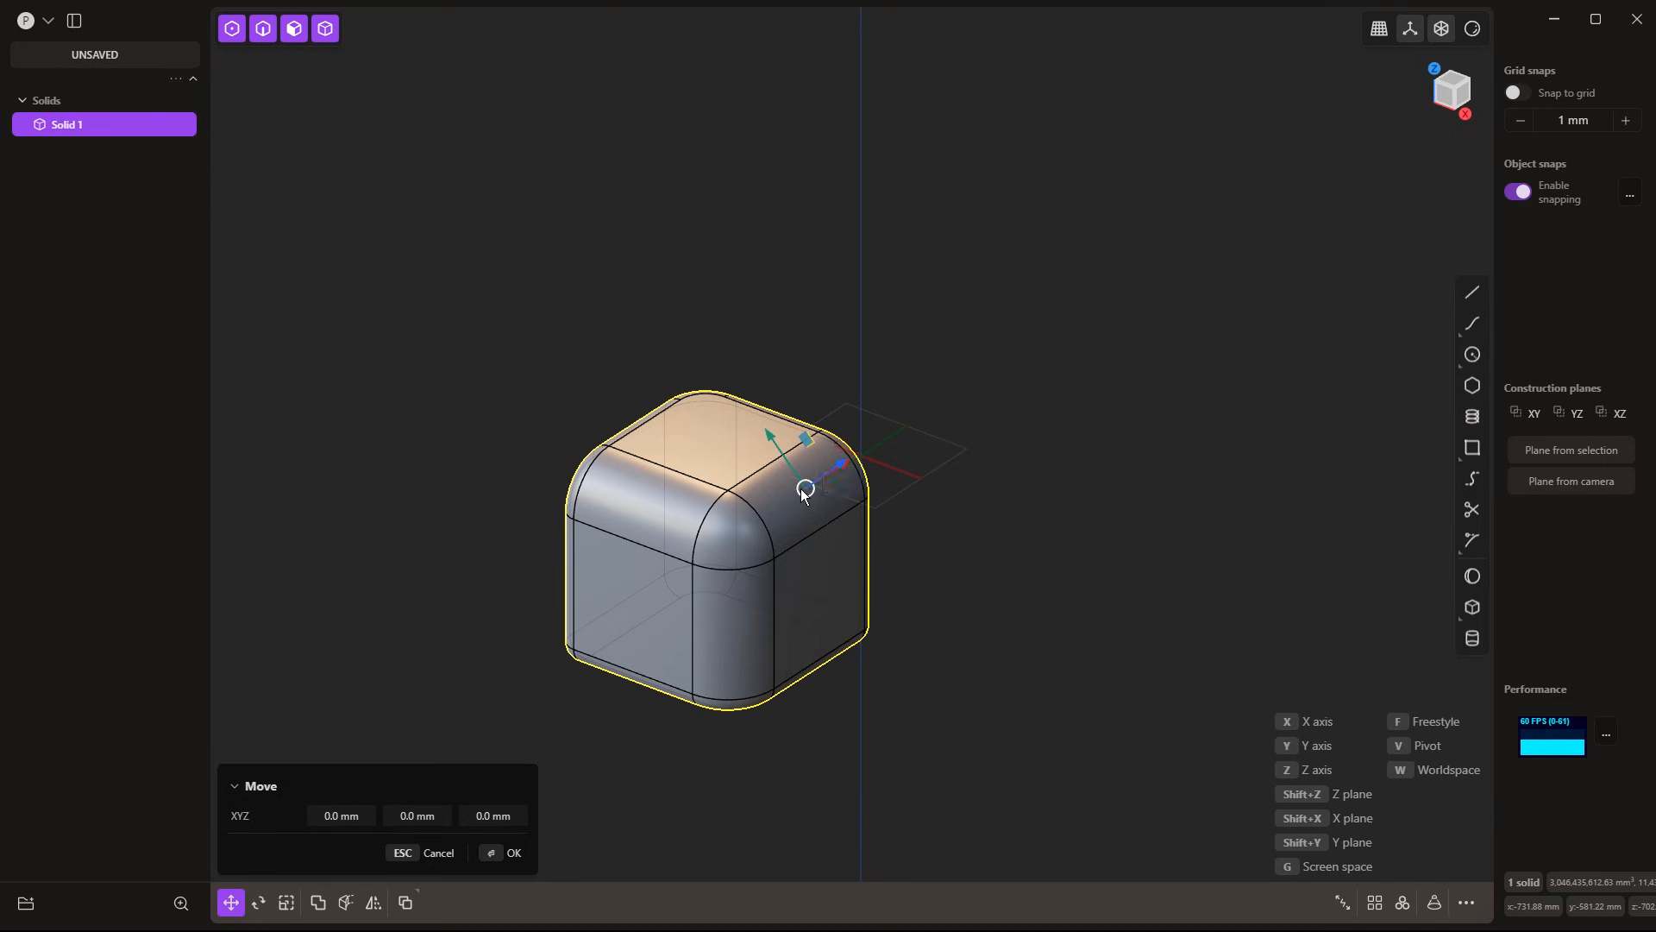
pyautogui.moveTo(833, 464); pyautogui.dragTo(925, 509)
pyautogui.press('Escape')
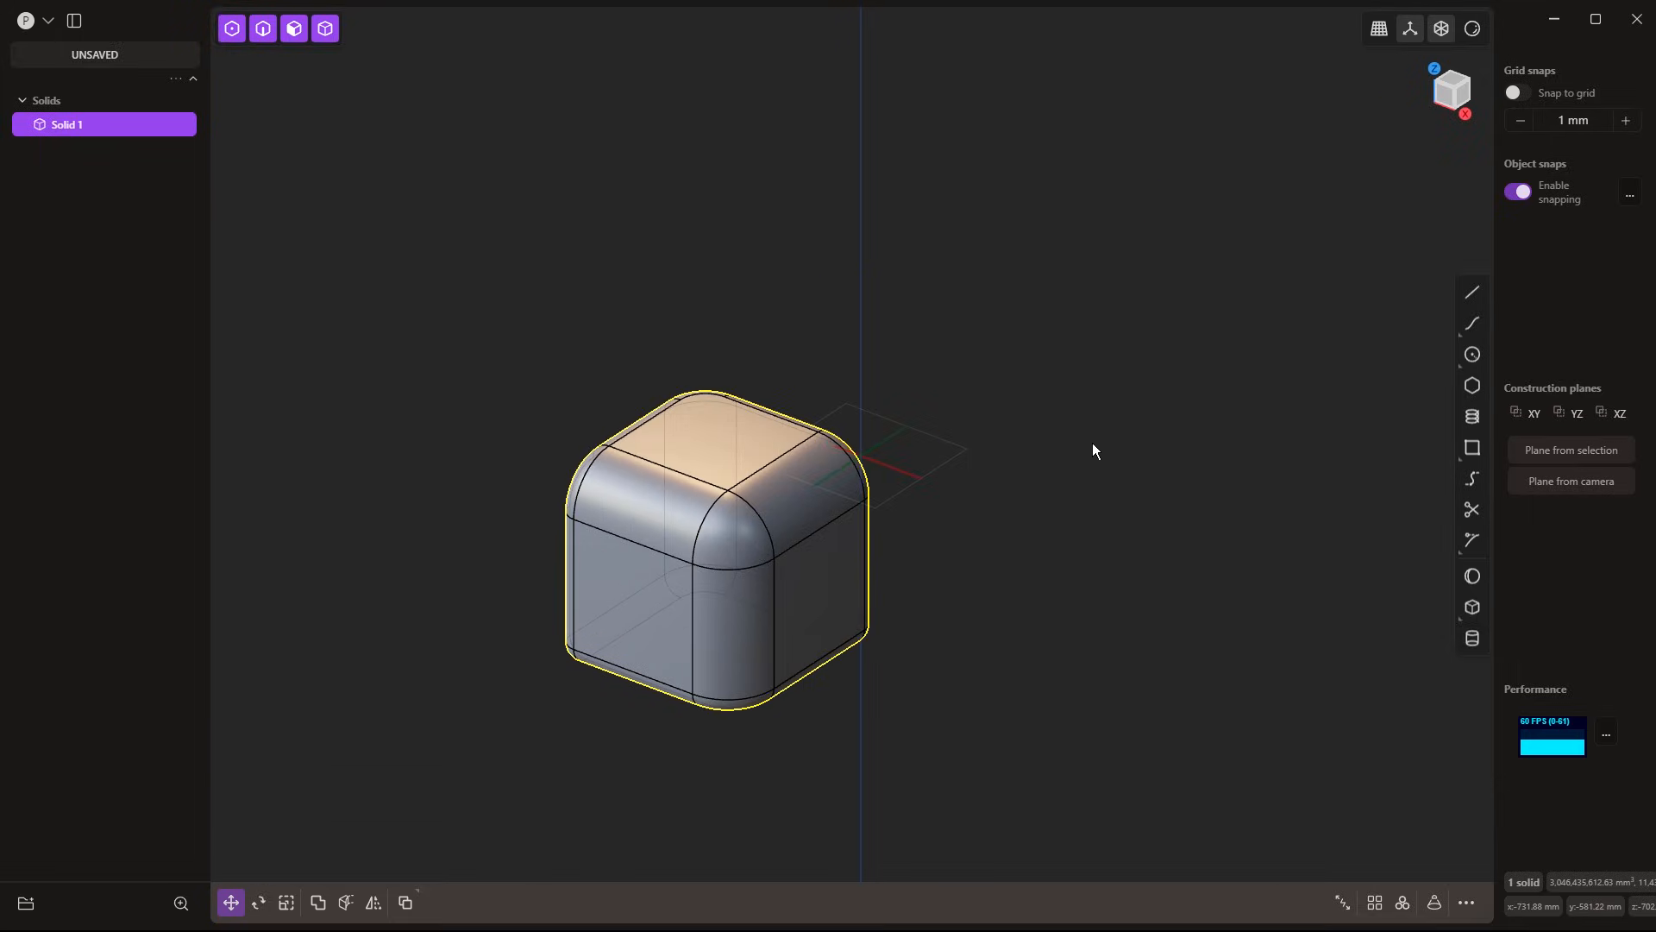
# Select only the solid's top face and rotate it 25.12 degrees about the Y axis
pyautogui.click(964, 566)
pyautogui.click(757, 427)
pyautogui.click(758, 426)
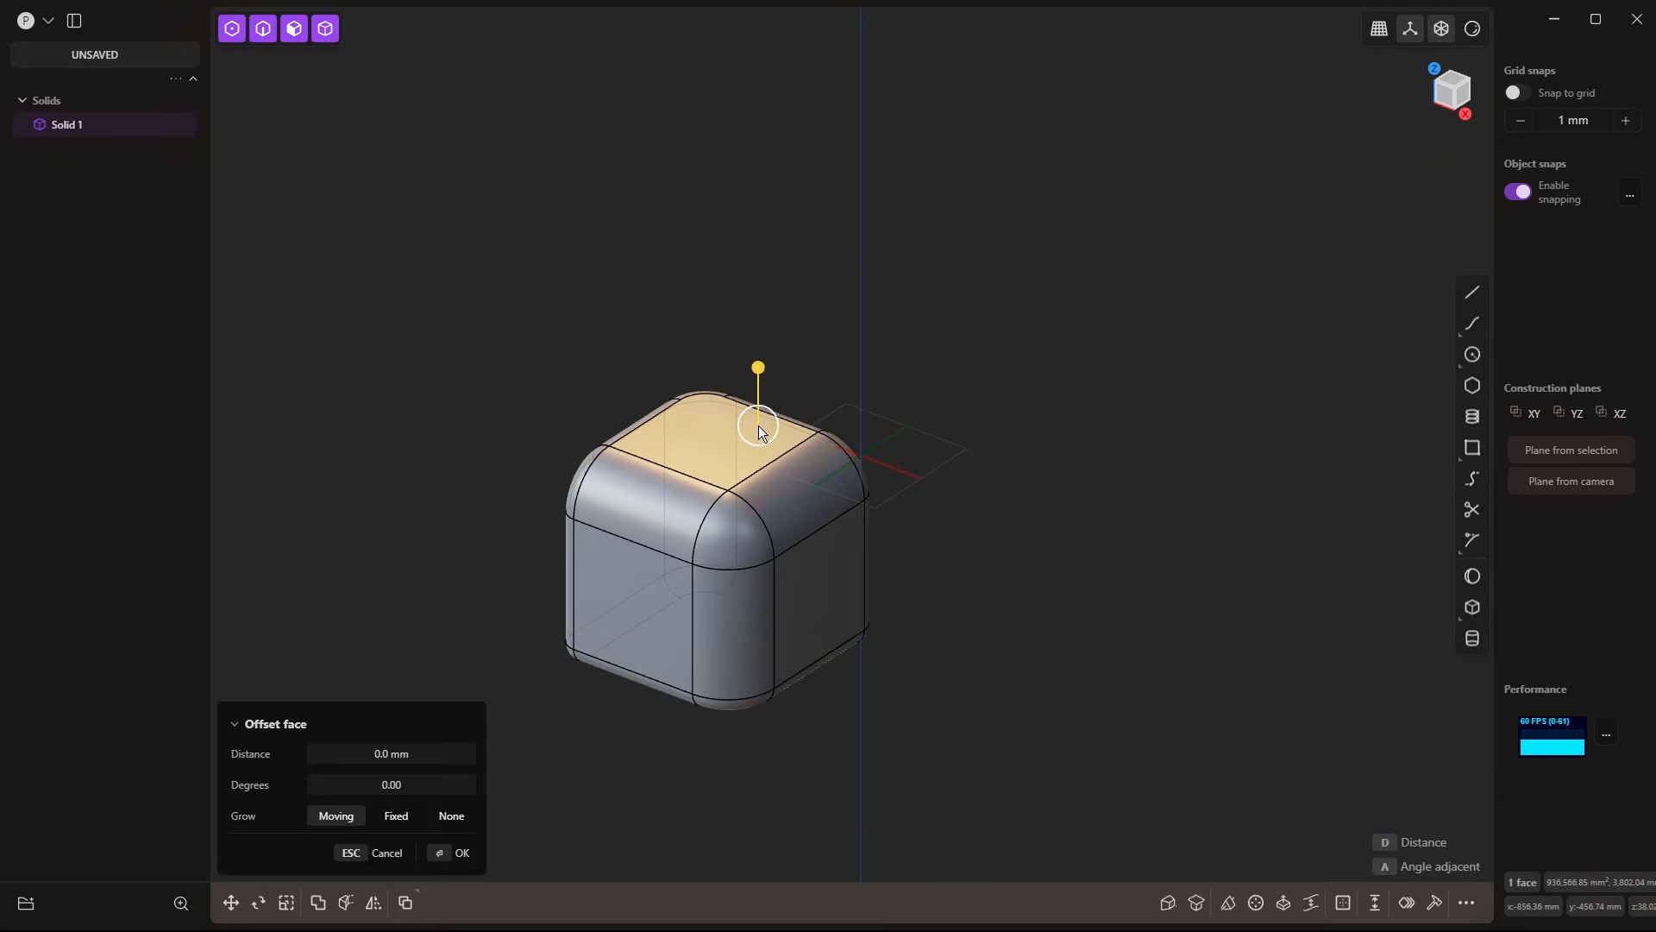
pyautogui.press('r')
pyautogui.press('y')
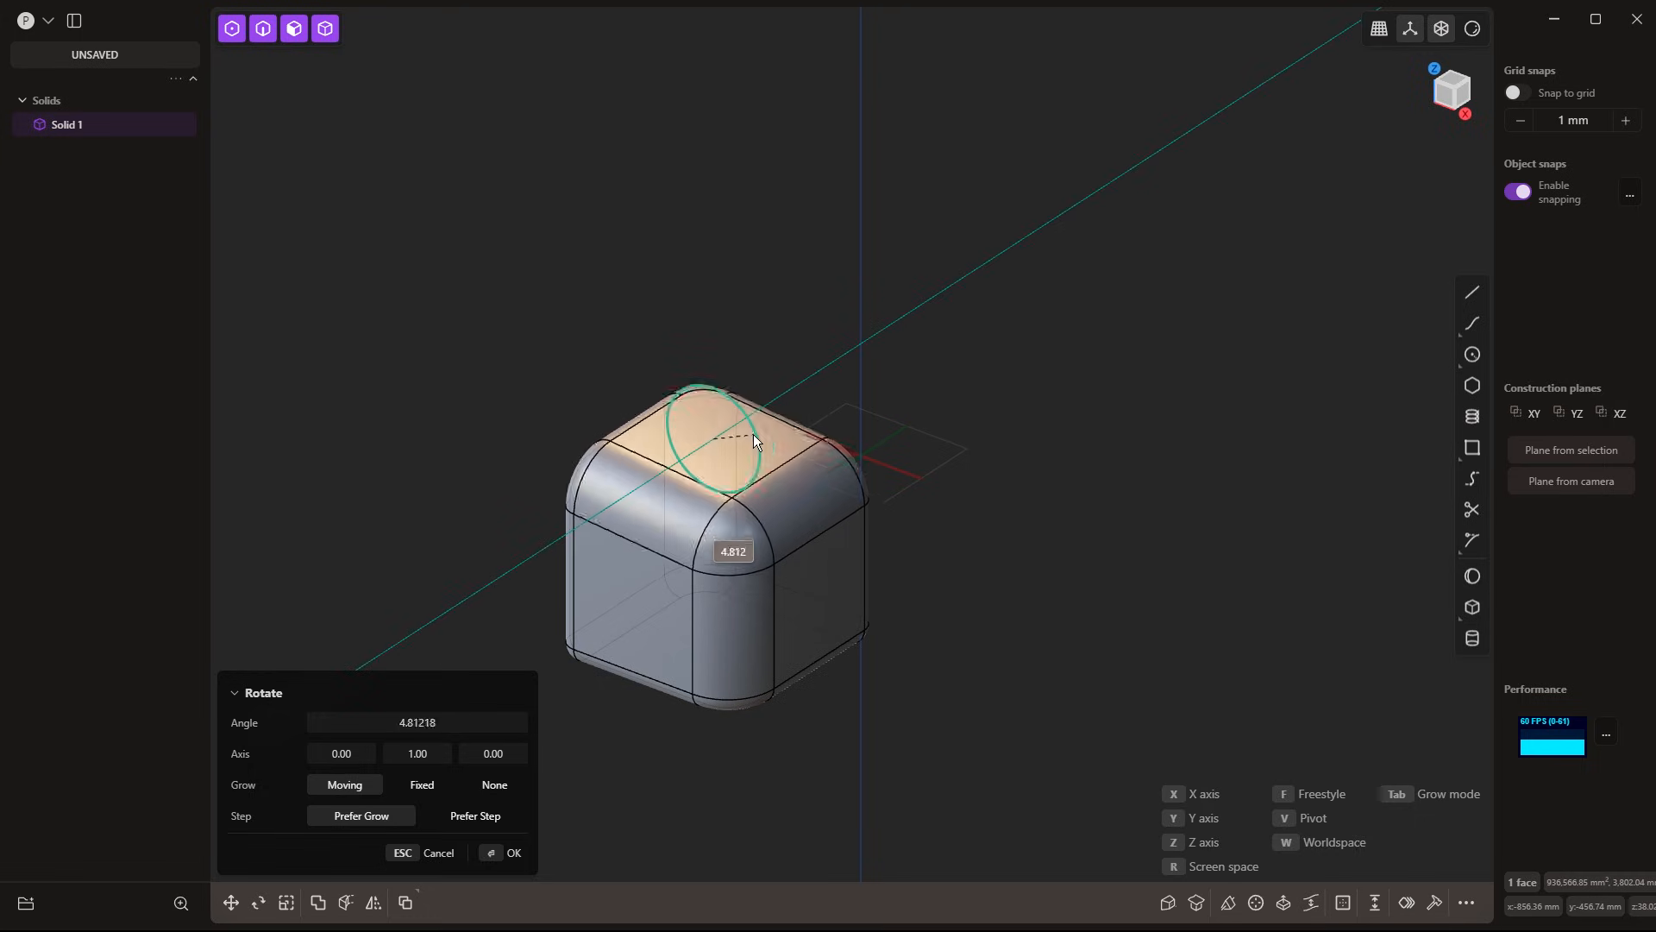
pyautogui.click(754, 445)
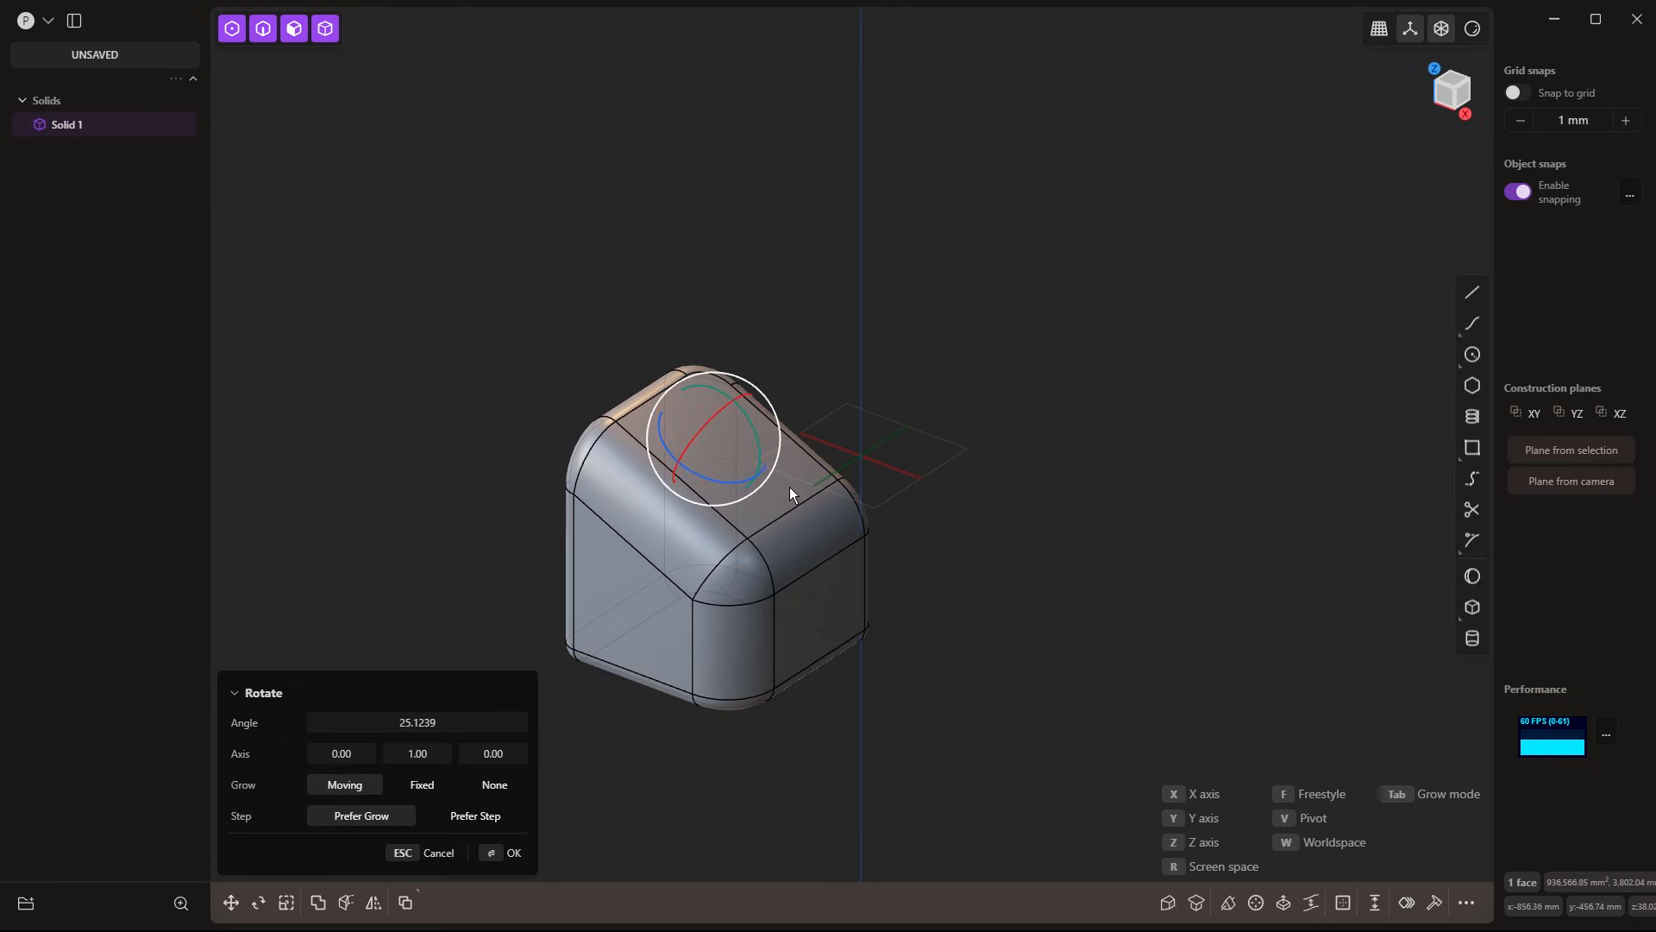
# Place the rotation pivot on the slanted face's upper rounded edge and rotate the face another 13.88 degrees about Y
pyautogui.press('v')
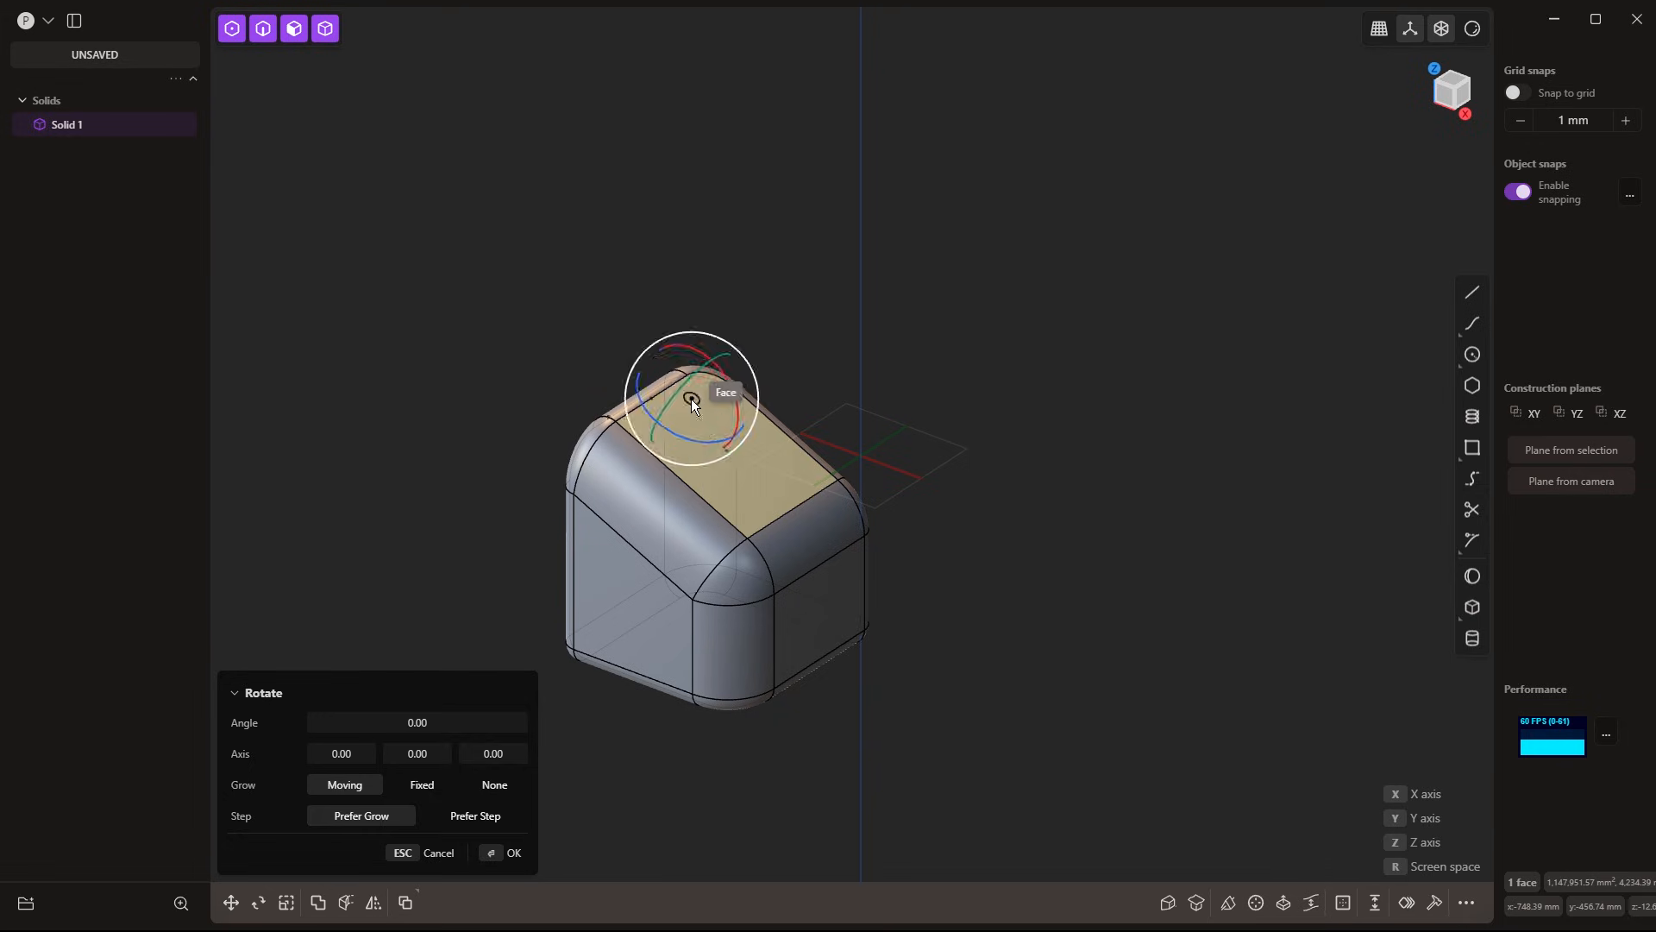
pyautogui.click(659, 397)
pyautogui.moveTo(696, 402)
pyautogui.mouseDown()
pyautogui.moveTo(694, 386)
pyautogui.moveTo(697, 419)
pyautogui.mouseUp()
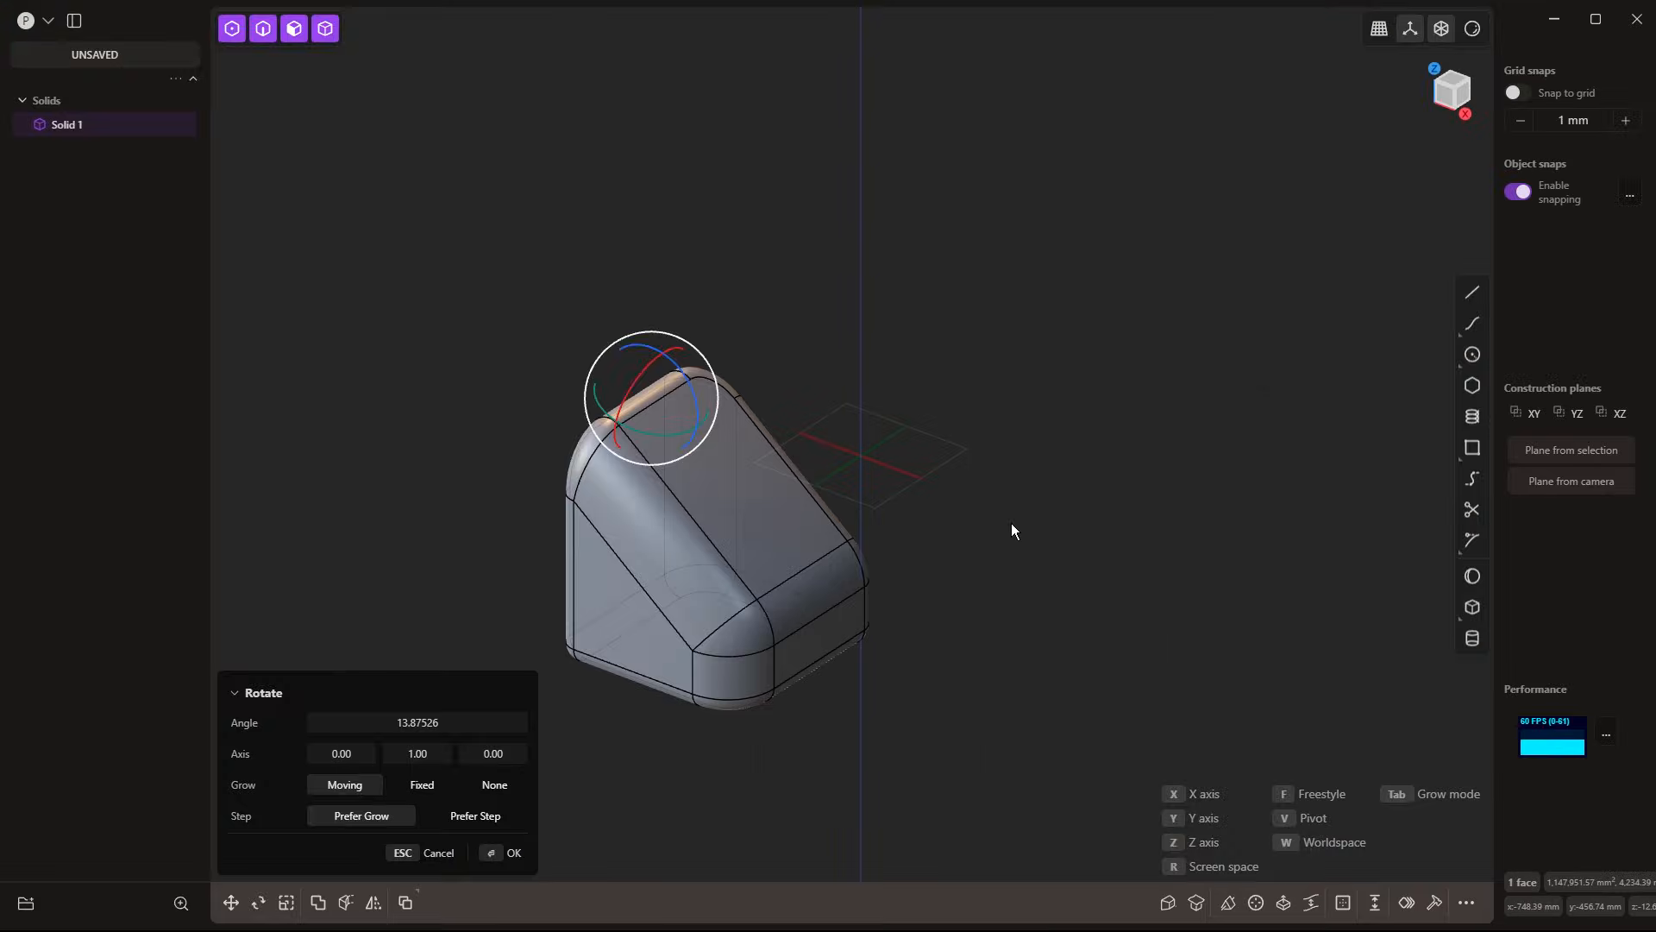
pyautogui.press('Return')
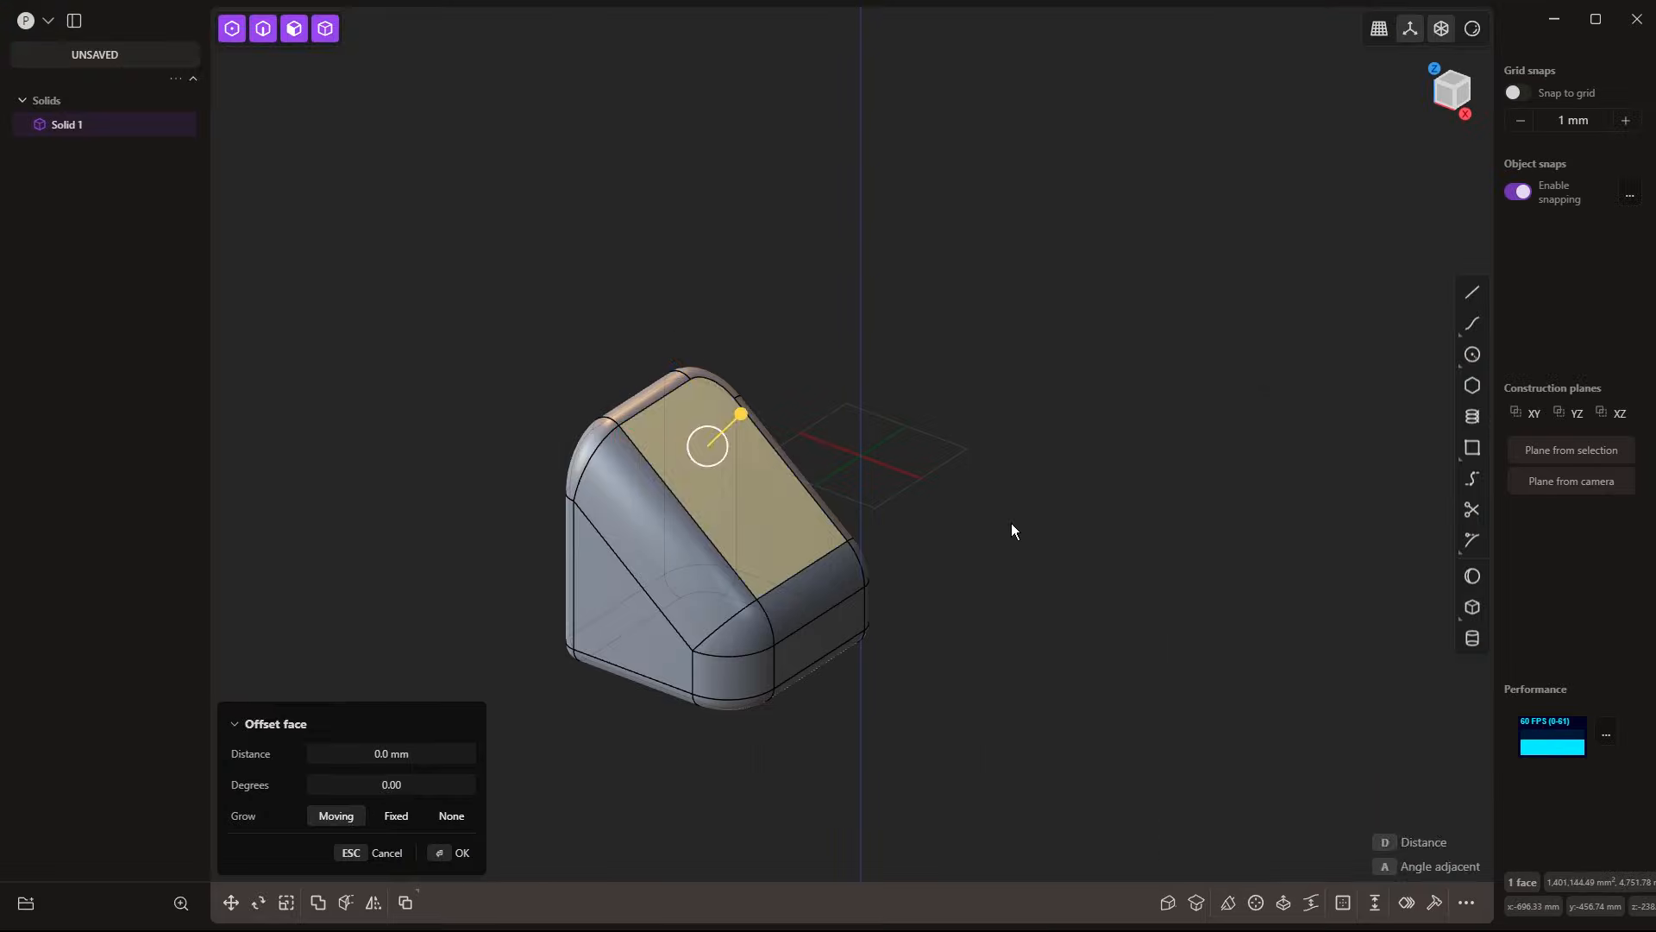
# Clear the face selection, pick the whole solid, and switch the selection to its slanted face
pyautogui.click(1011, 524)
pyautogui.click(755, 638)
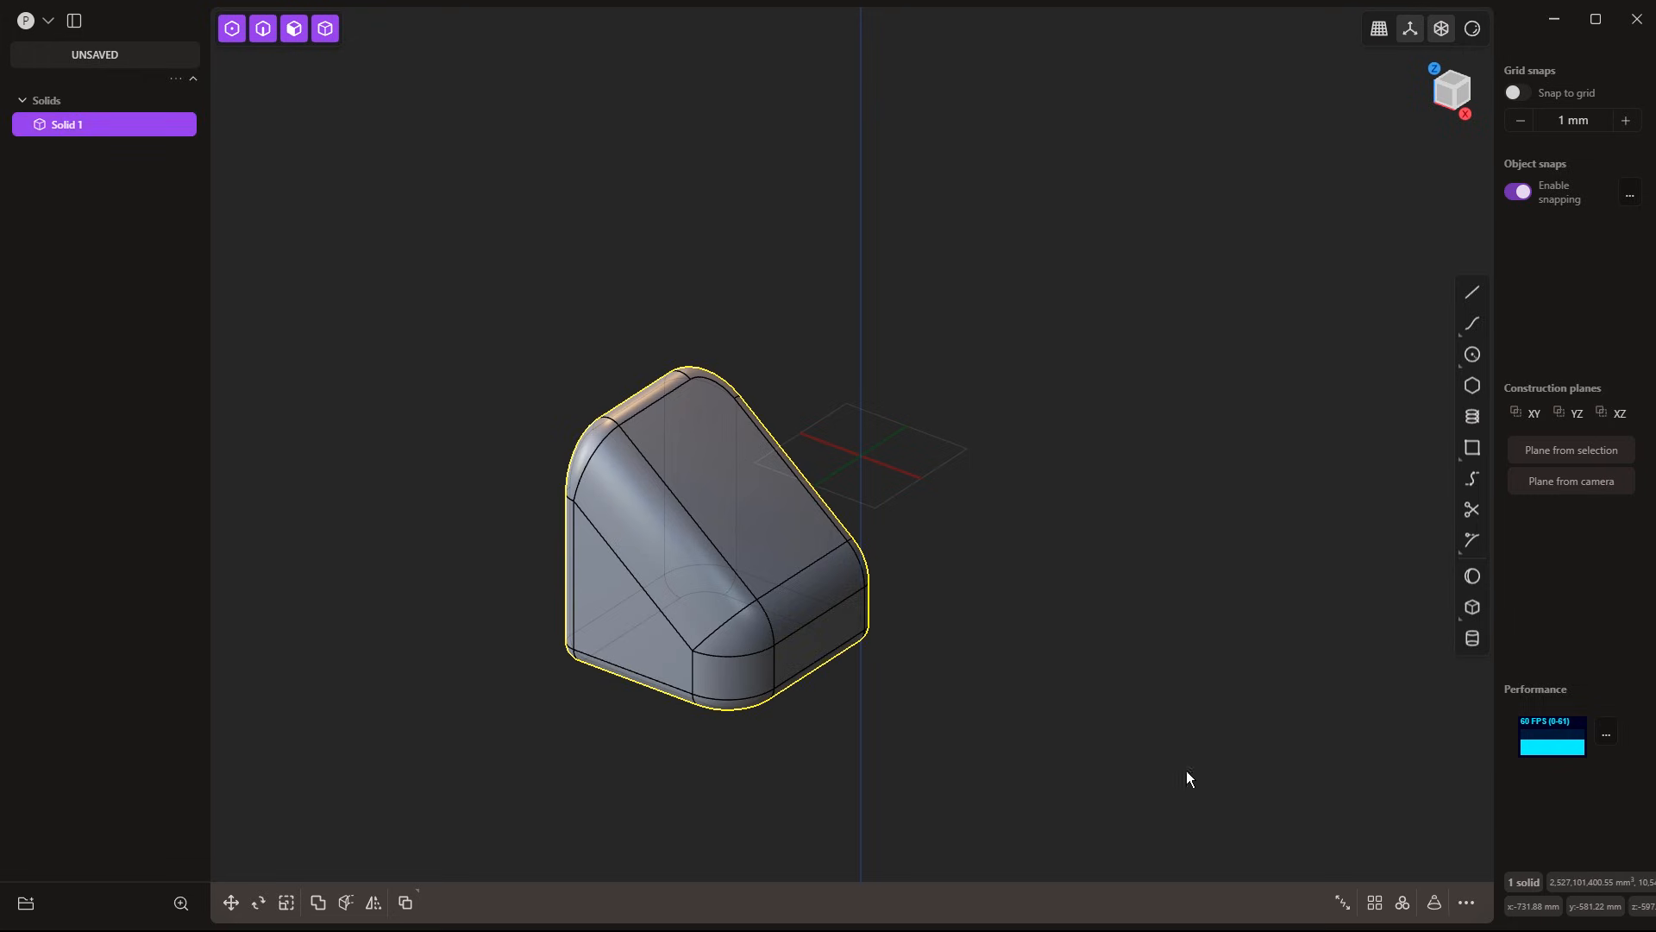
pyautogui.click(747, 501)
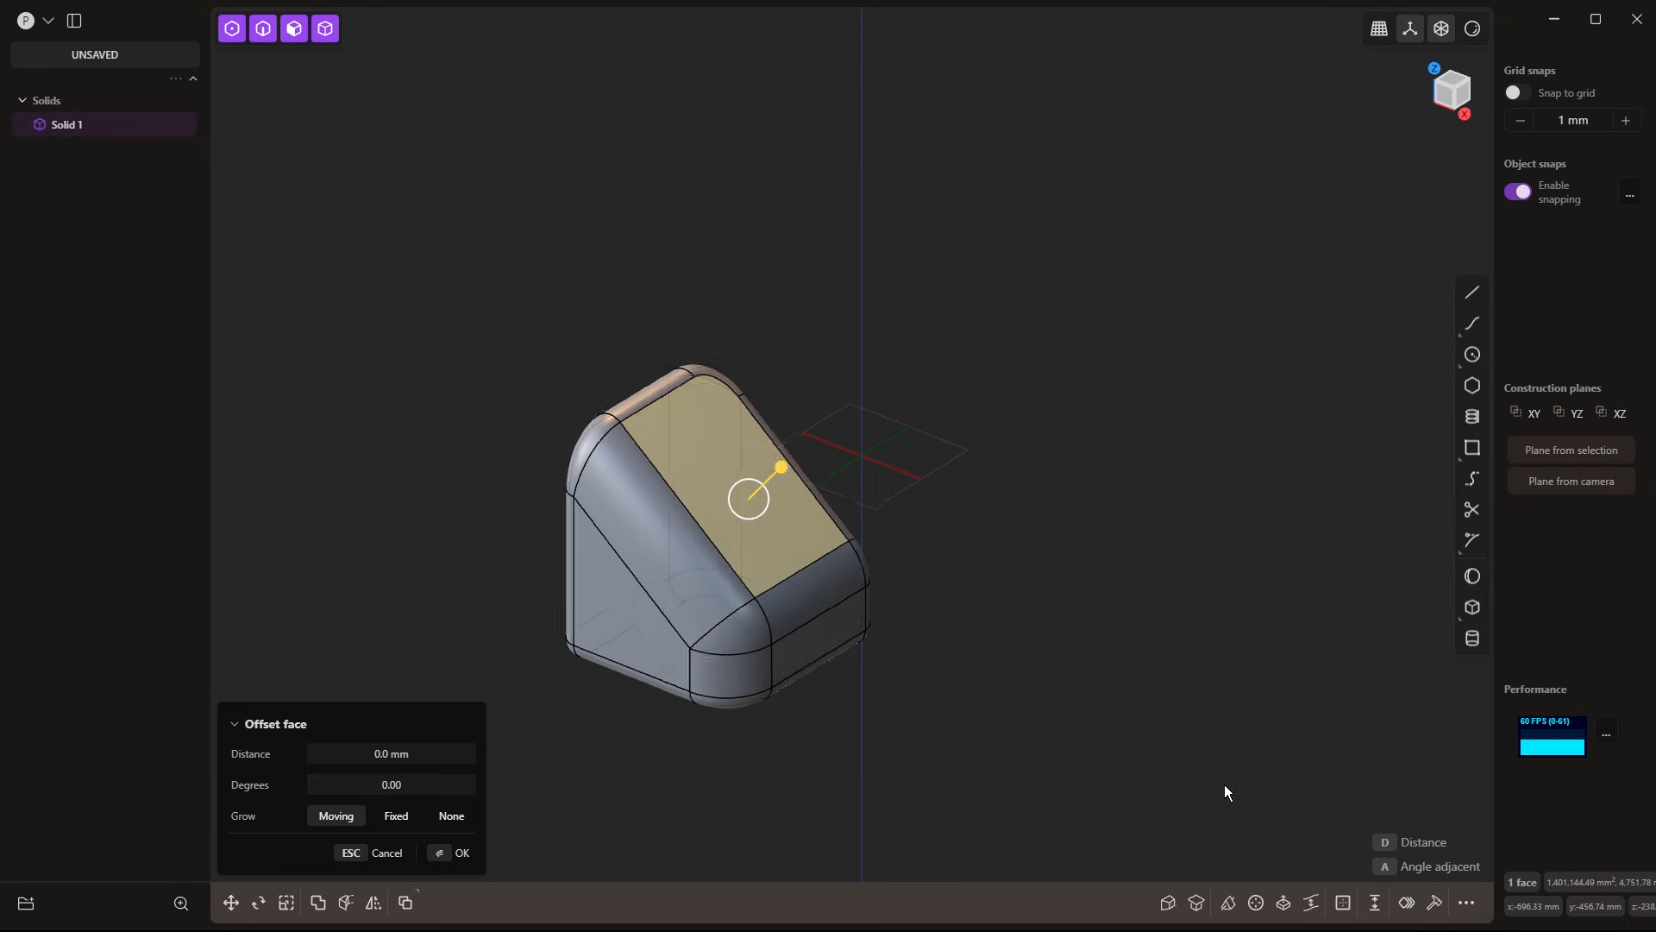
# Try offsetting the slanted face's outline inward, including by 89.02 mm
pyautogui.click(1407, 903)
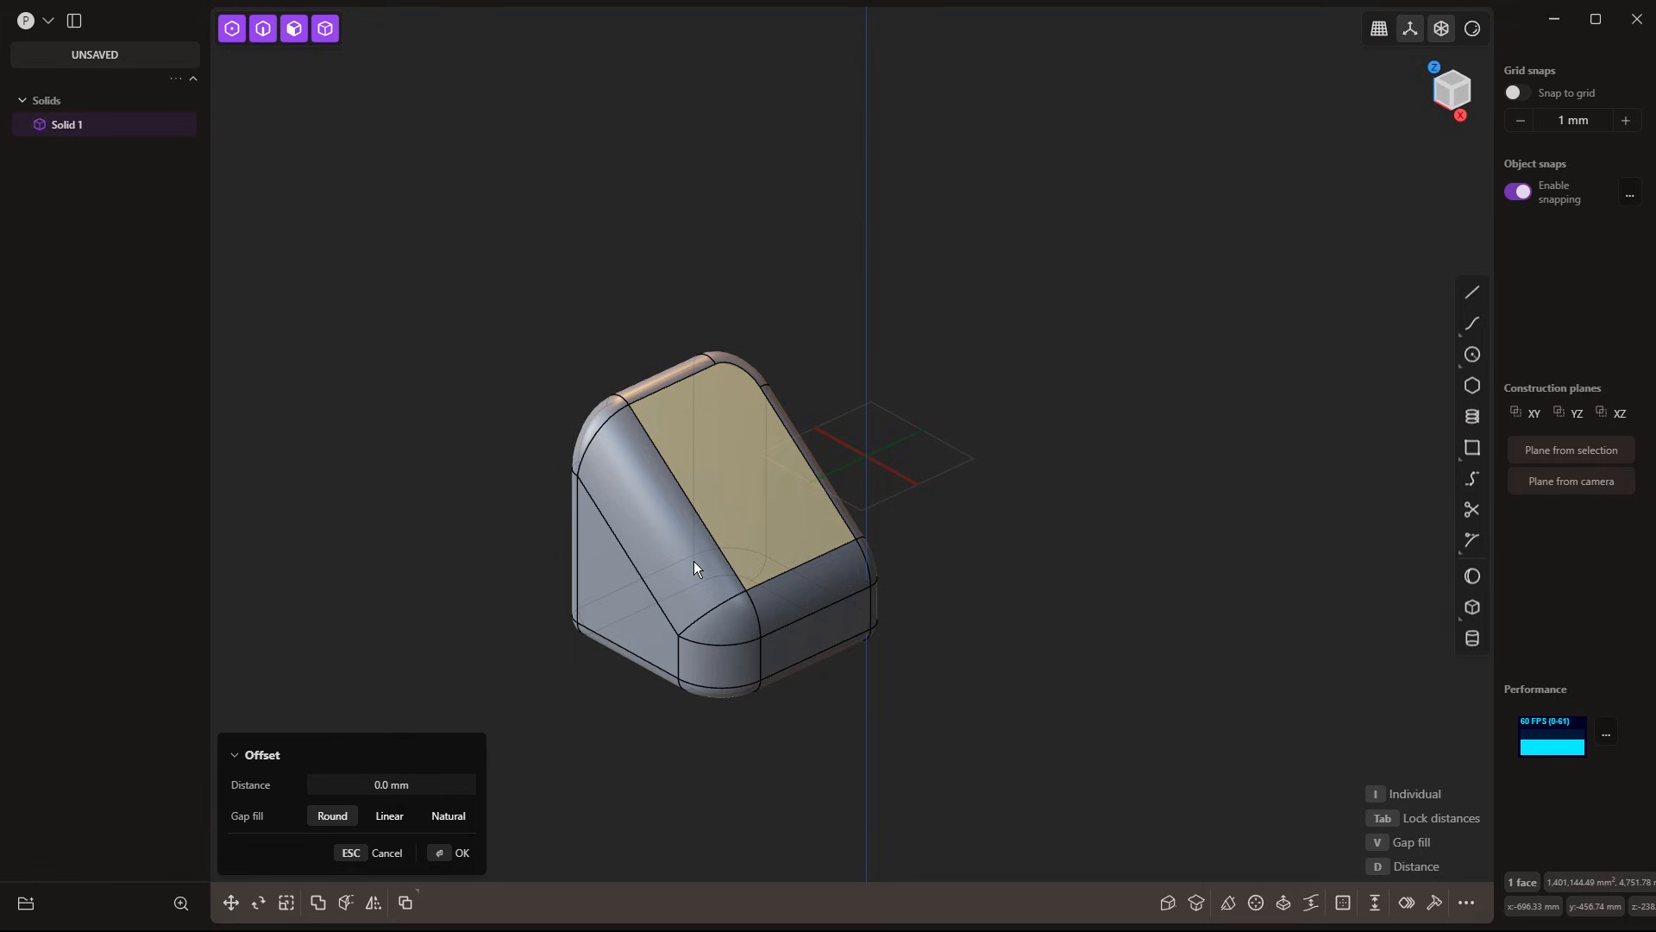
pyautogui.press('Escape')
pyautogui.moveTo(1097, 537); pyautogui.dragTo(830, 355, button='middle')
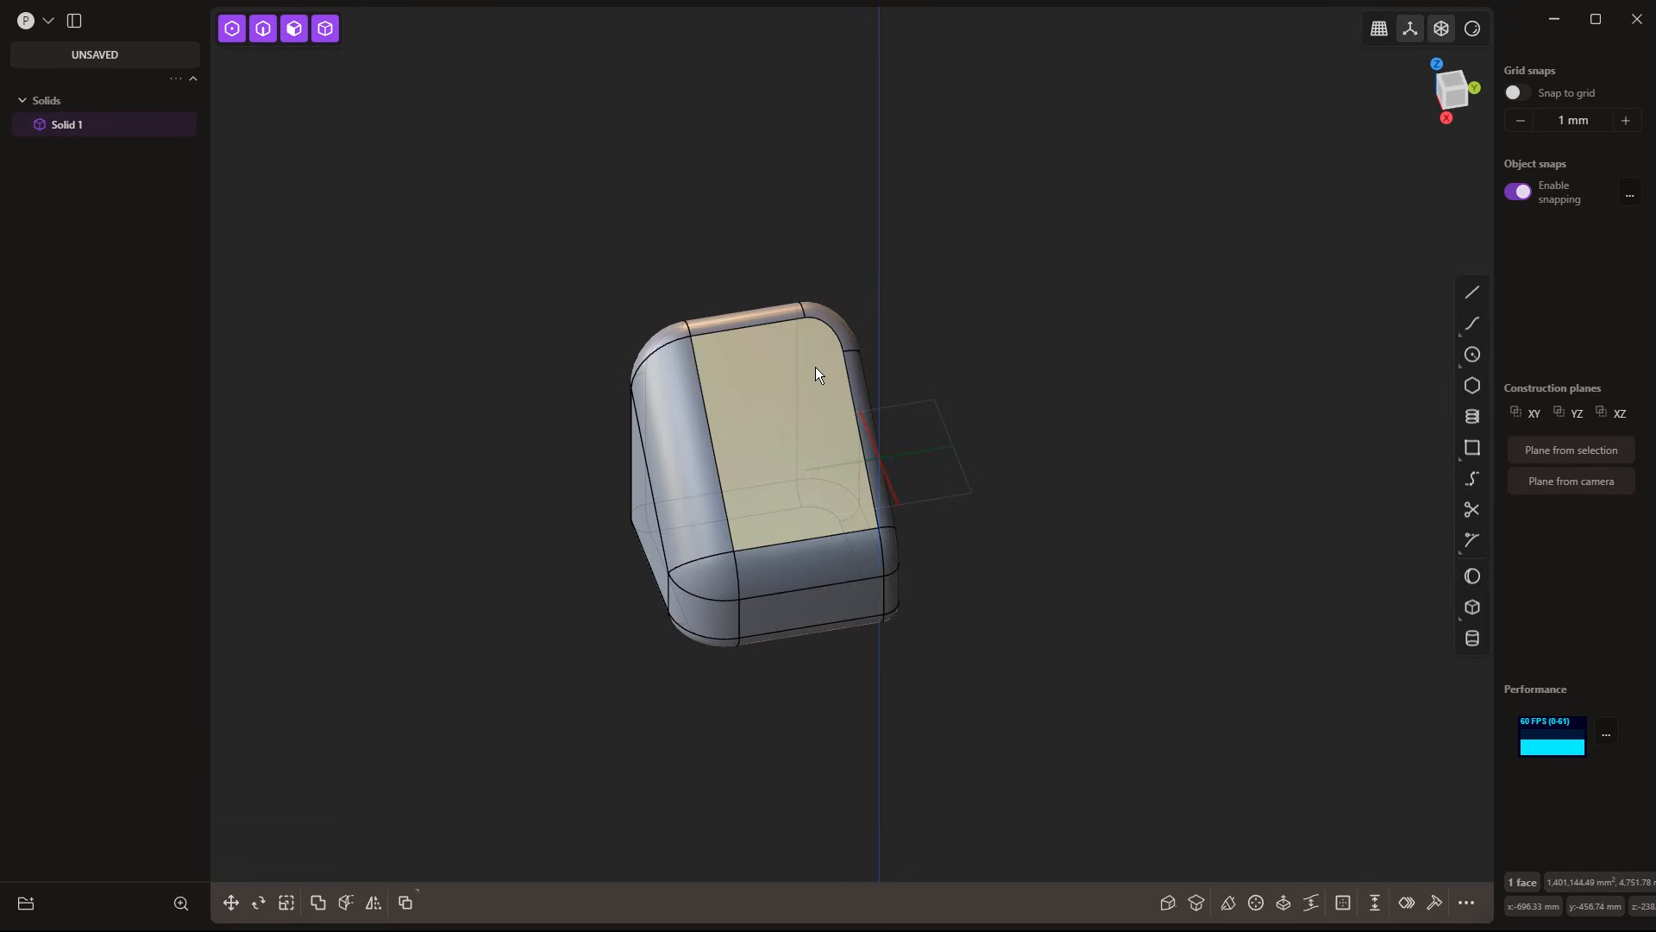
pyautogui.press('o')
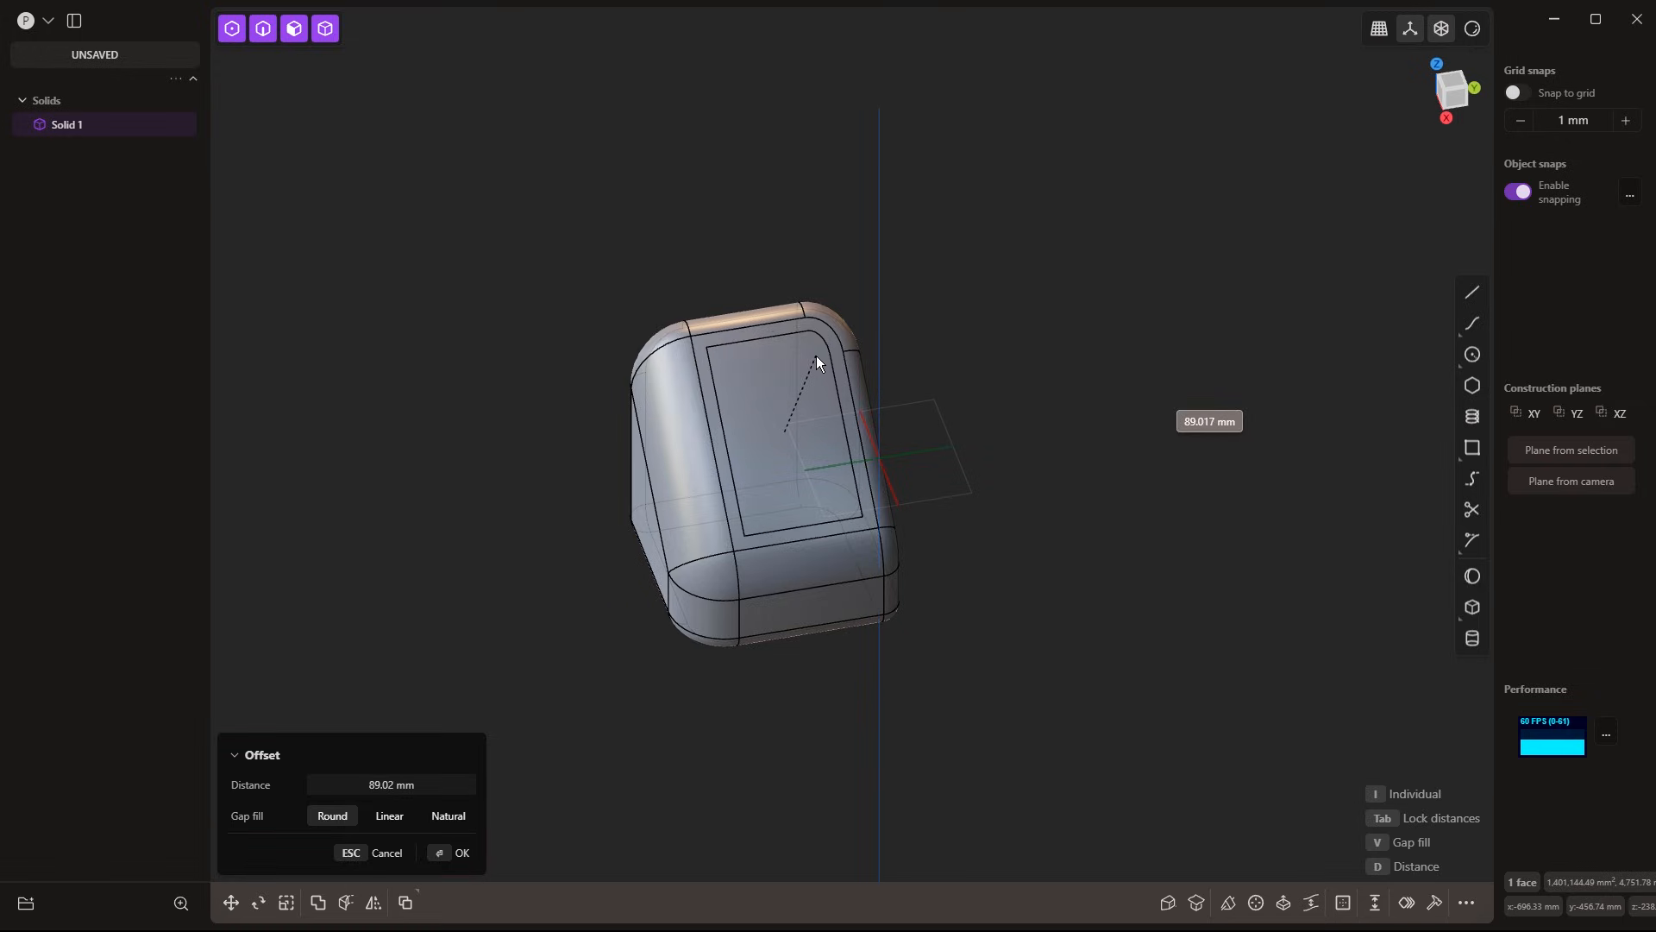
pyautogui.press('Escape')
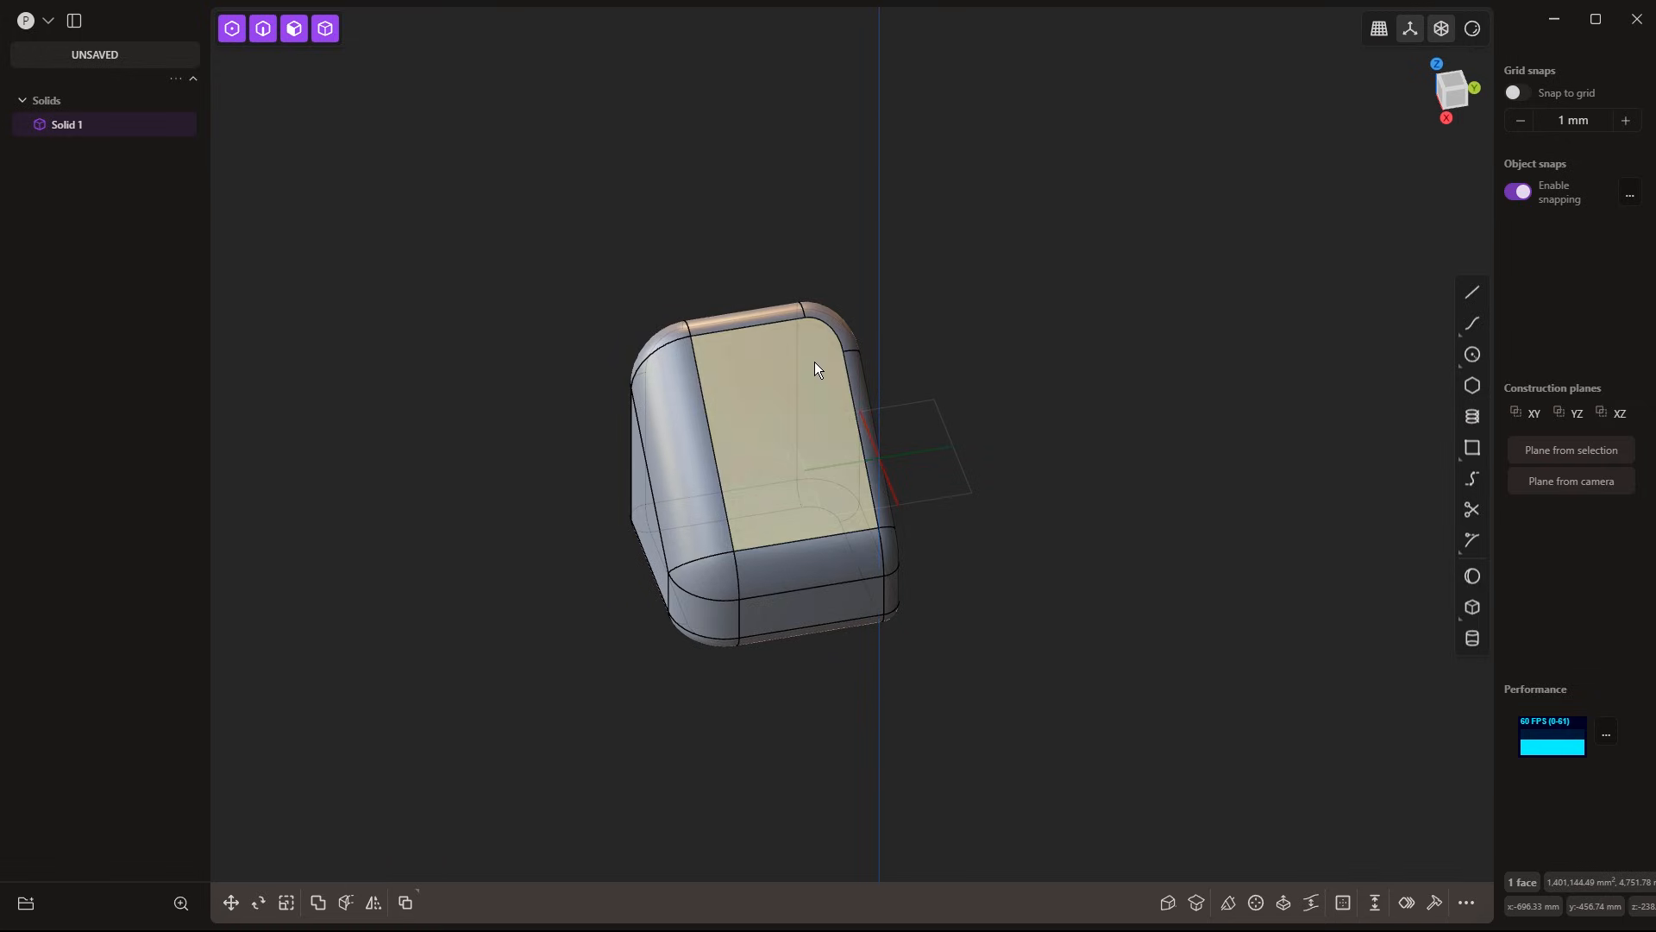
pyautogui.click(1407, 902)
pyautogui.moveTo(836, 378); pyautogui.dragTo(778, 401, button='middle')
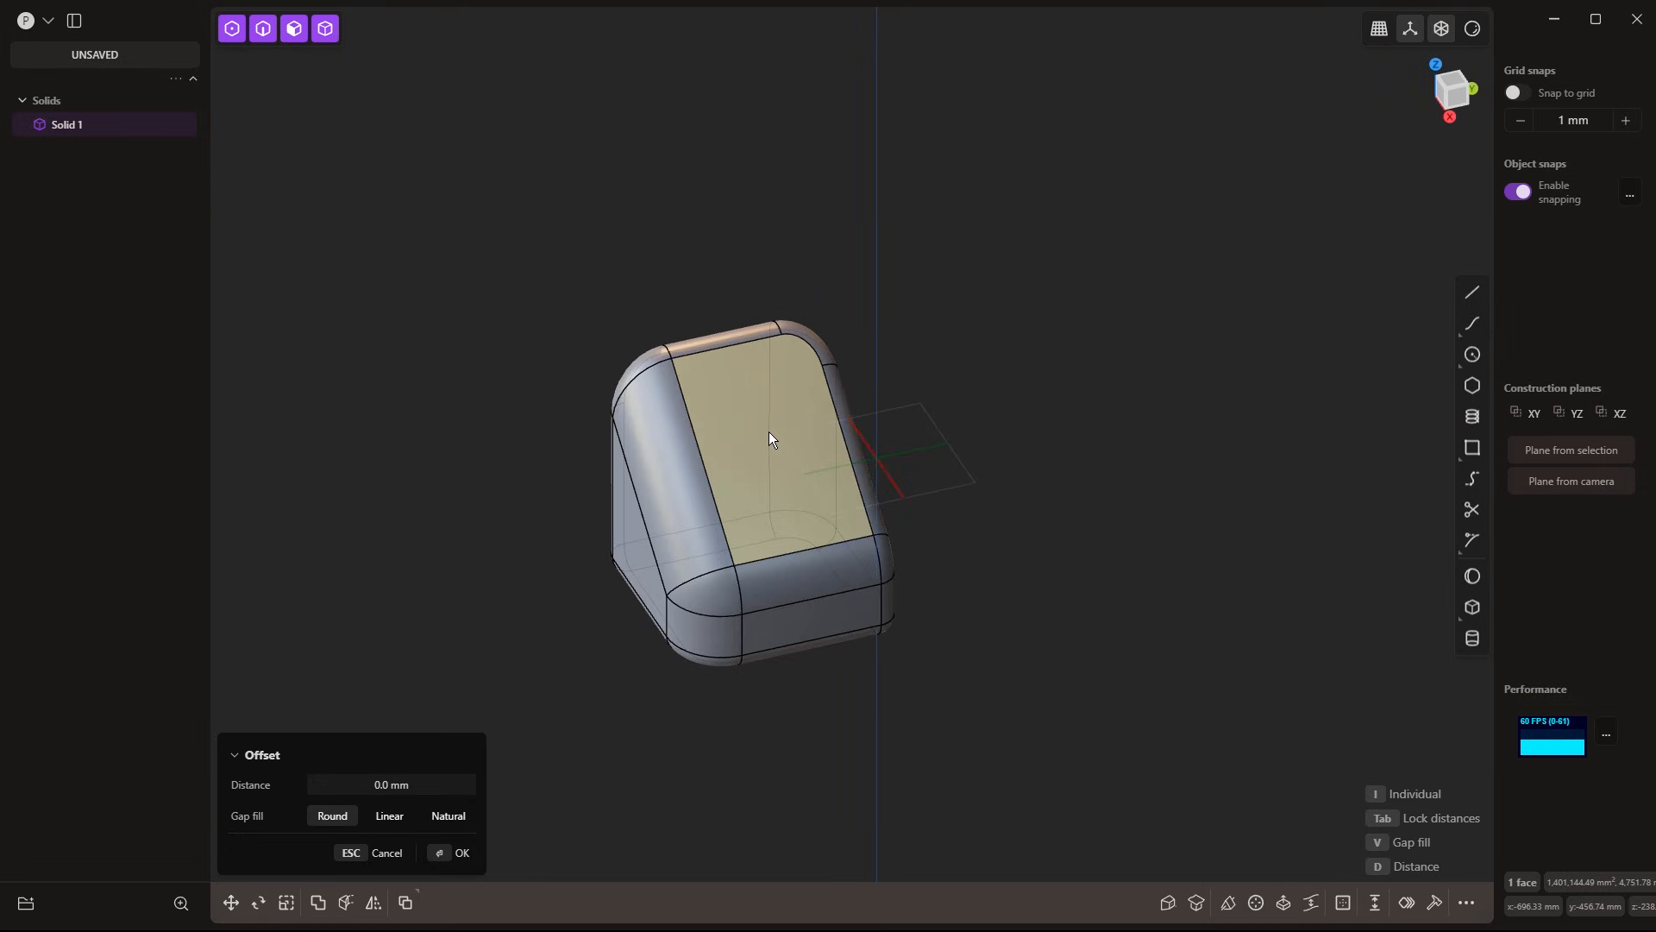
pyautogui.press('Escape')
# Offset the slanted face's outline inward by about 103 mm to imprint an inner panel
pyautogui.moveTo(873, 523); pyautogui.dragTo(842, 556, button='middle')
pyautogui.press('o')
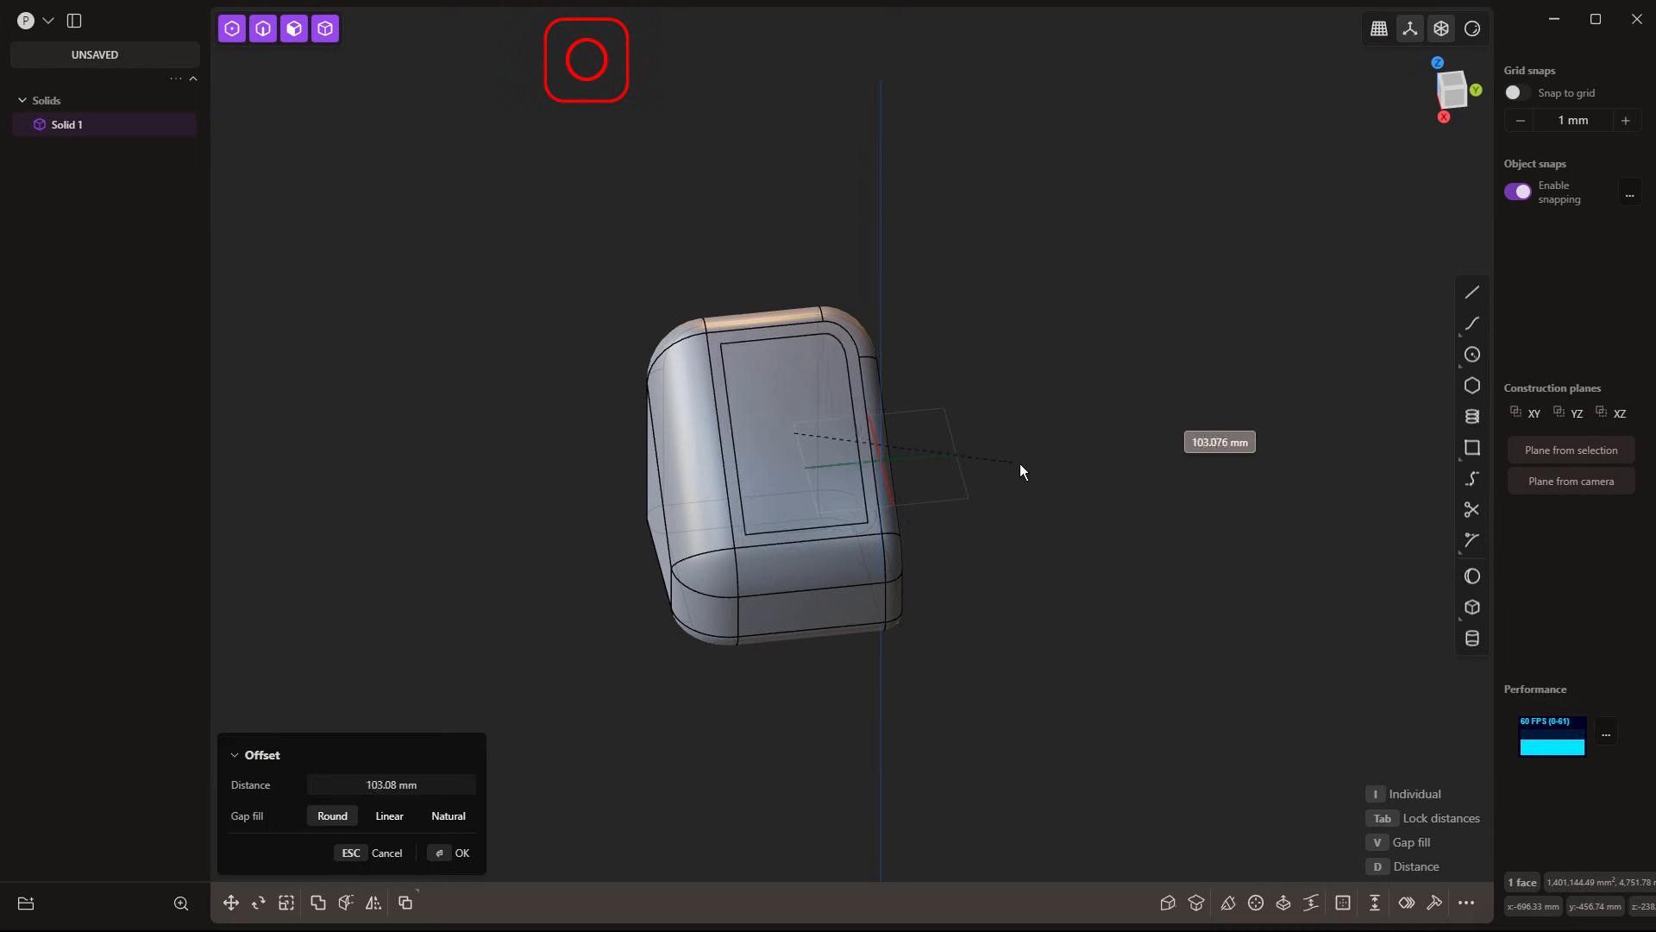
pyautogui.click(1025, 462)
# Select the inner panel on the slanted face and offset it outward into a raised block
pyautogui.moveTo(877, 571); pyautogui.dragTo(914, 573, button='middle')
pyautogui.click(762, 451)
pyautogui.moveTo(761, 447); pyautogui.dragTo(797, 450, button='middle')
pyautogui.moveTo(759, 451); pyautogui.dragTo(958, 493)
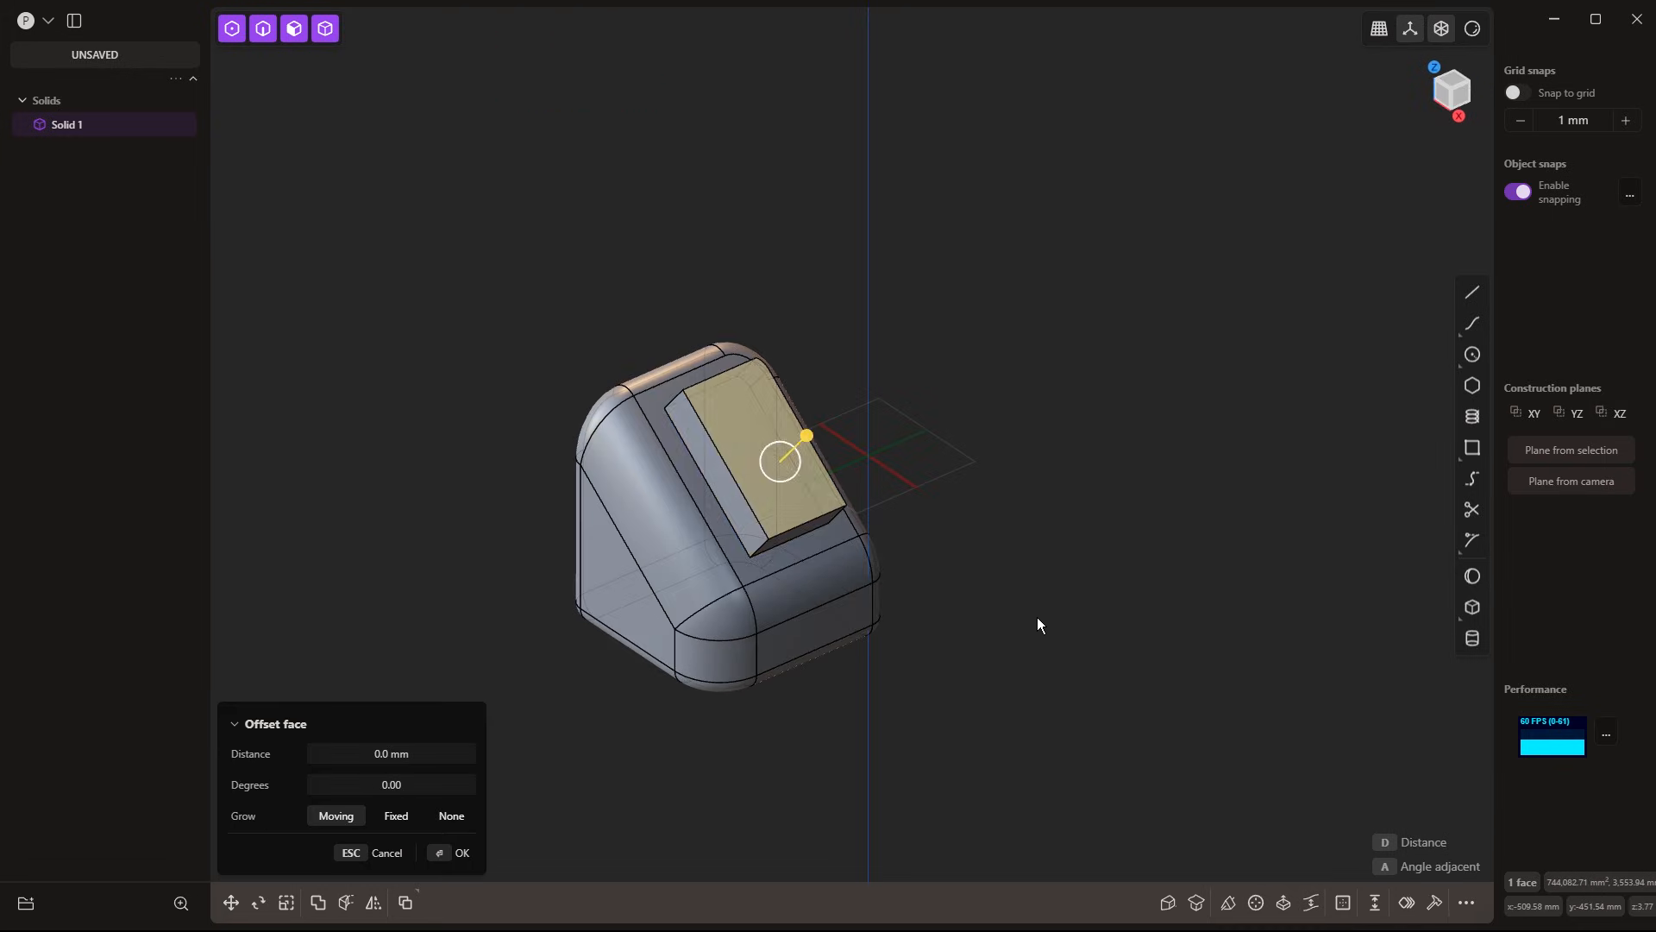
# Clear the selection and orbit around the solid to view the raised block on its slanted face
pyautogui.click(1017, 659)
pyautogui.moveTo(1018, 664)
pyautogui.mouseDown(button='middle')
pyautogui.moveTo(795, 670)
pyautogui.moveTo(1049, 664)
pyautogui.mouseUp(button='middle')
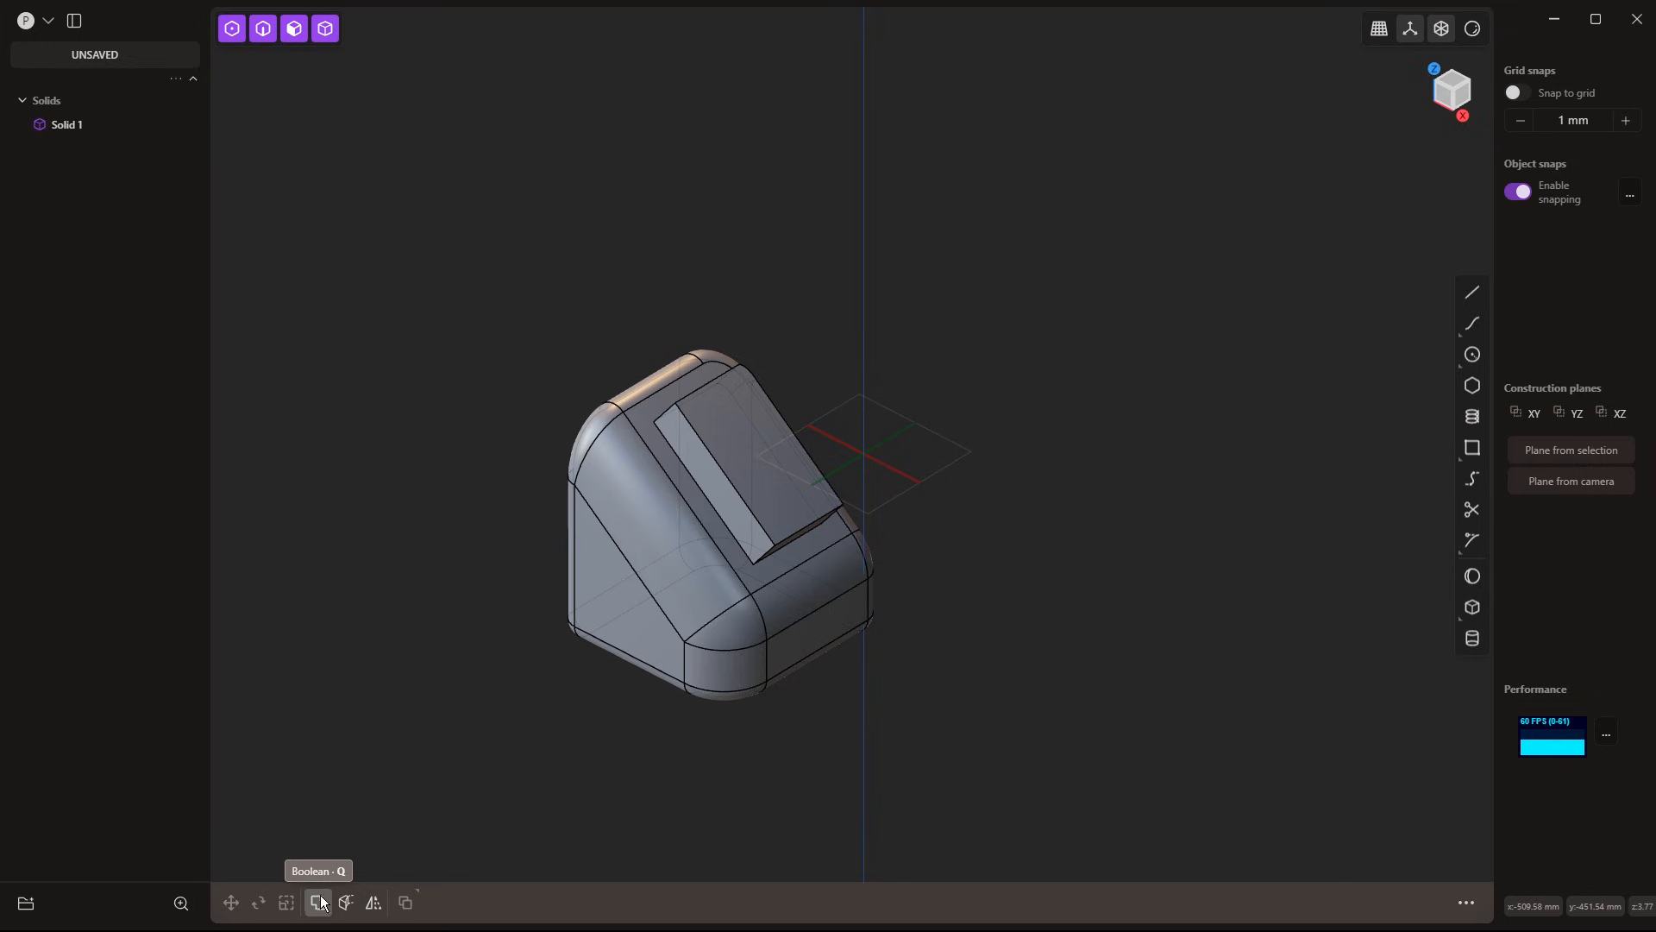
pyautogui.moveTo(695, 744); pyautogui.dragTo(726, 770, button='middle')
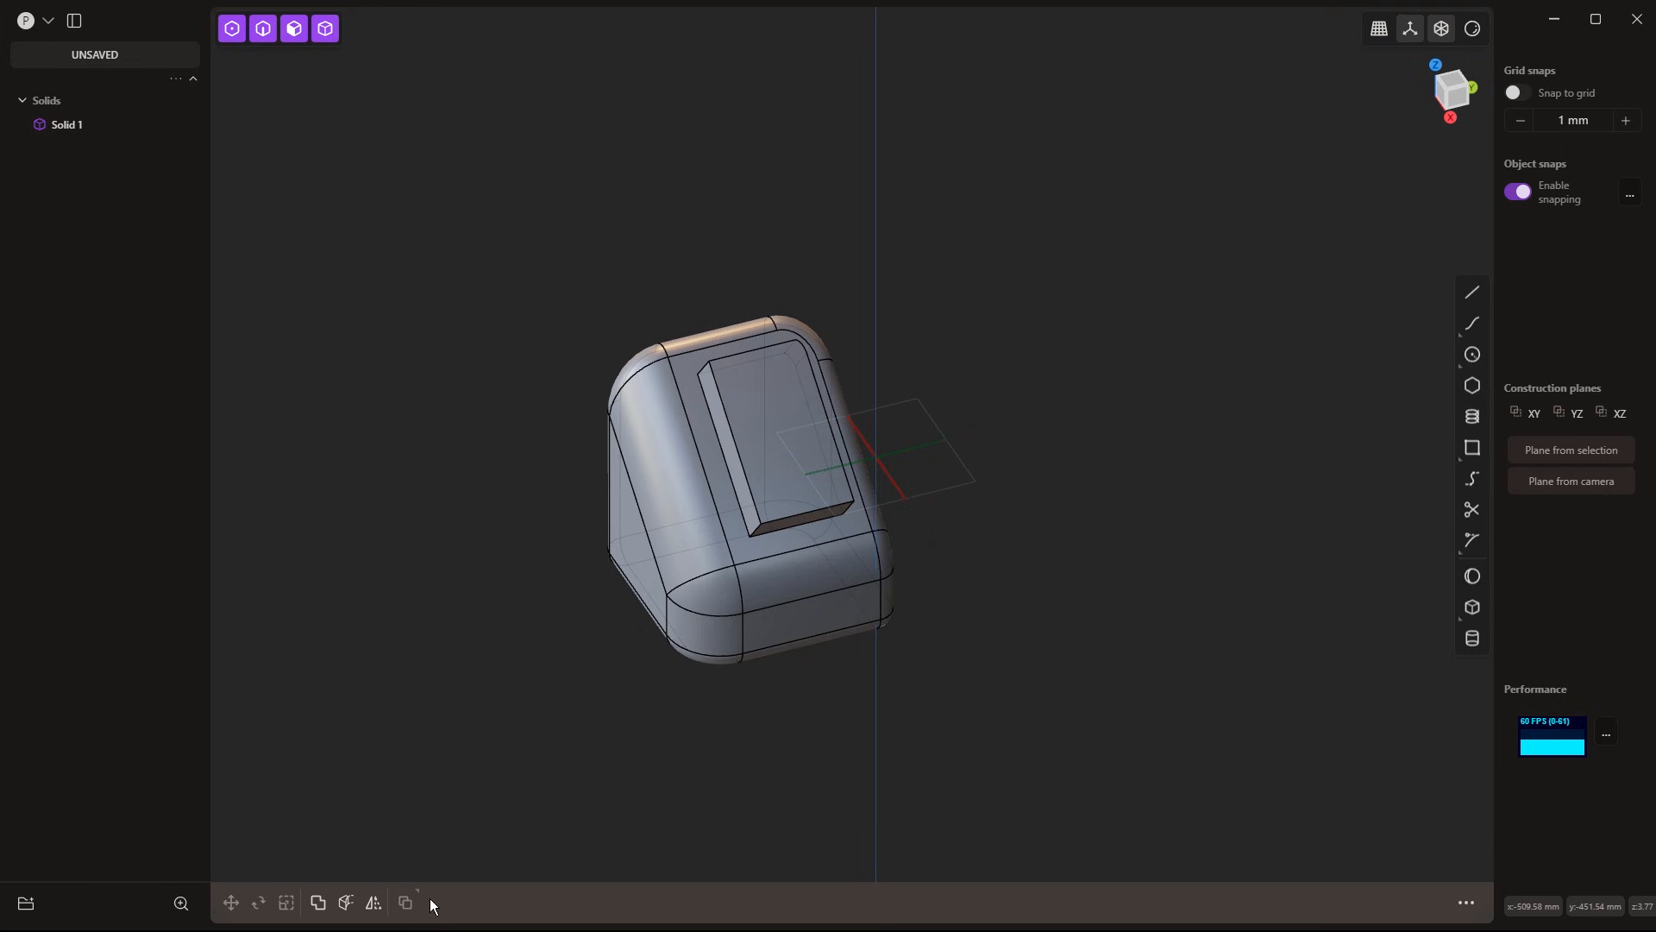
# Duplicate the solid and move the copy along the Y axis until it stands clear beside the original
pyautogui.click(730, 597)
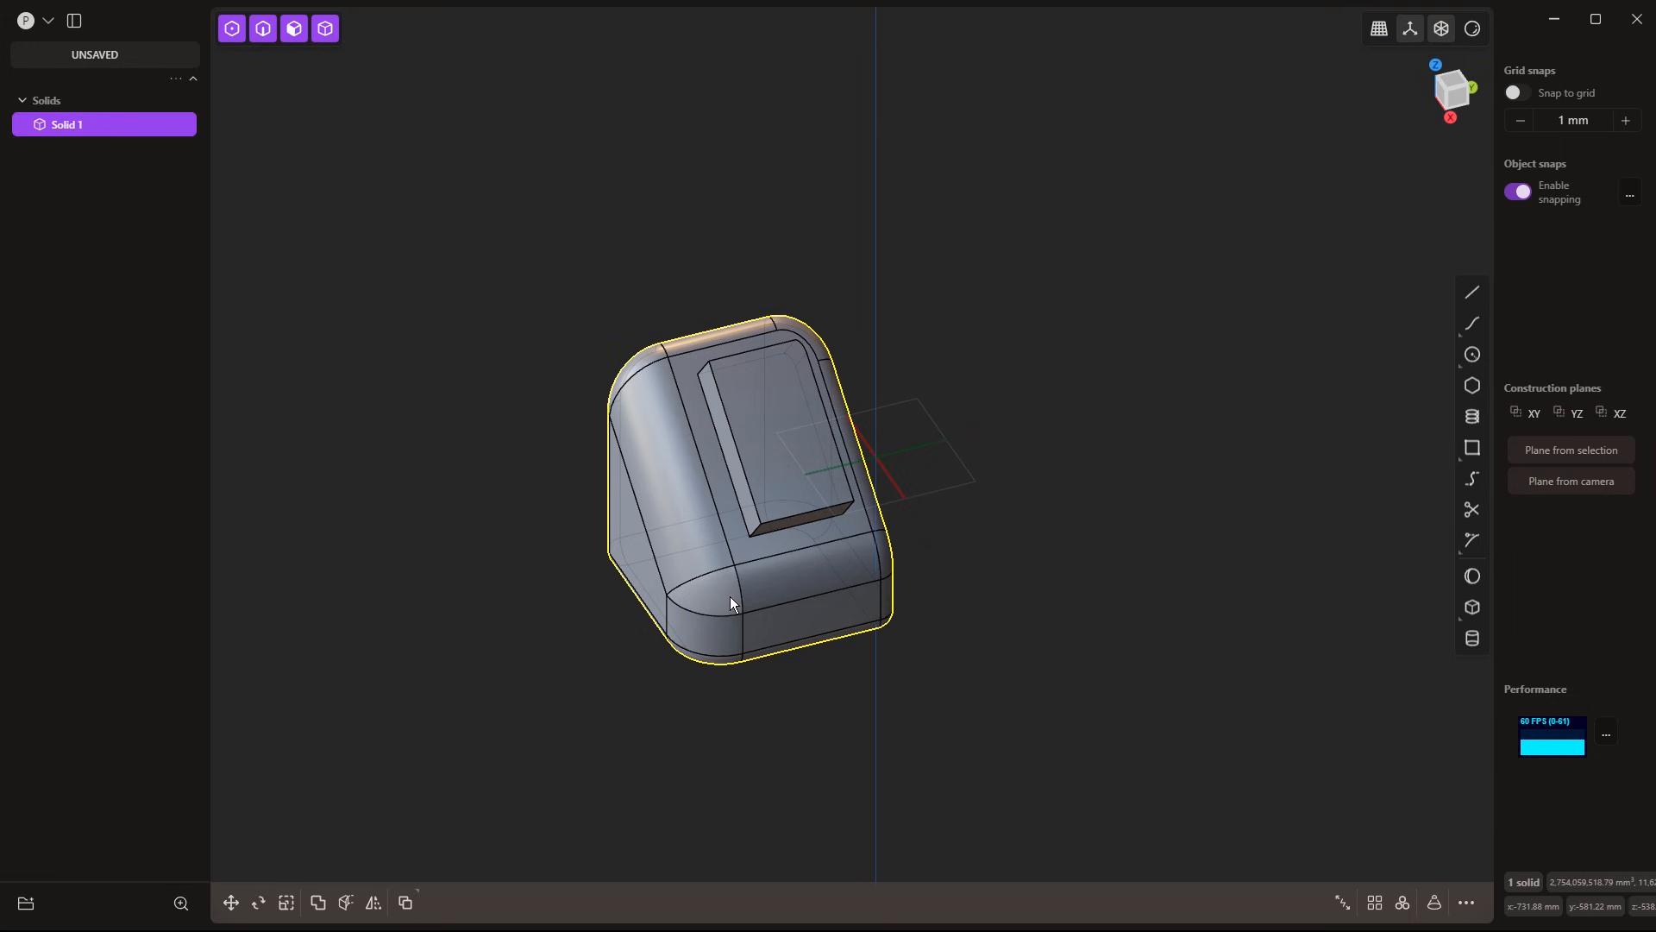
pyautogui.hotkey('shift', 'd')
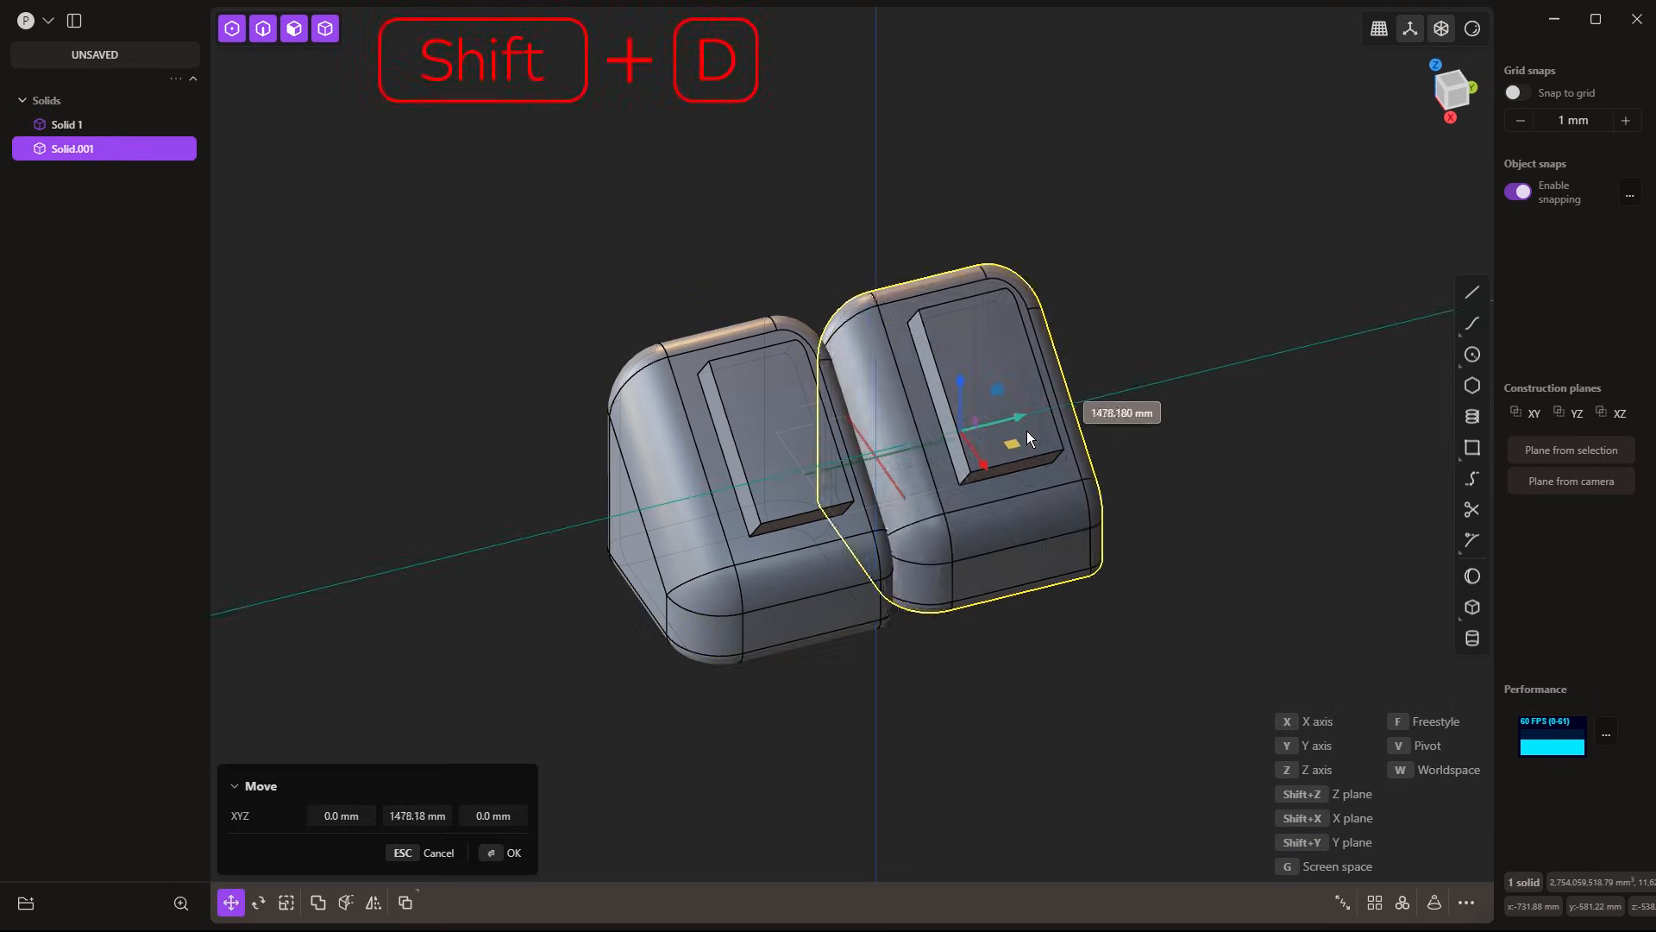
pyautogui.click(1089, 482)
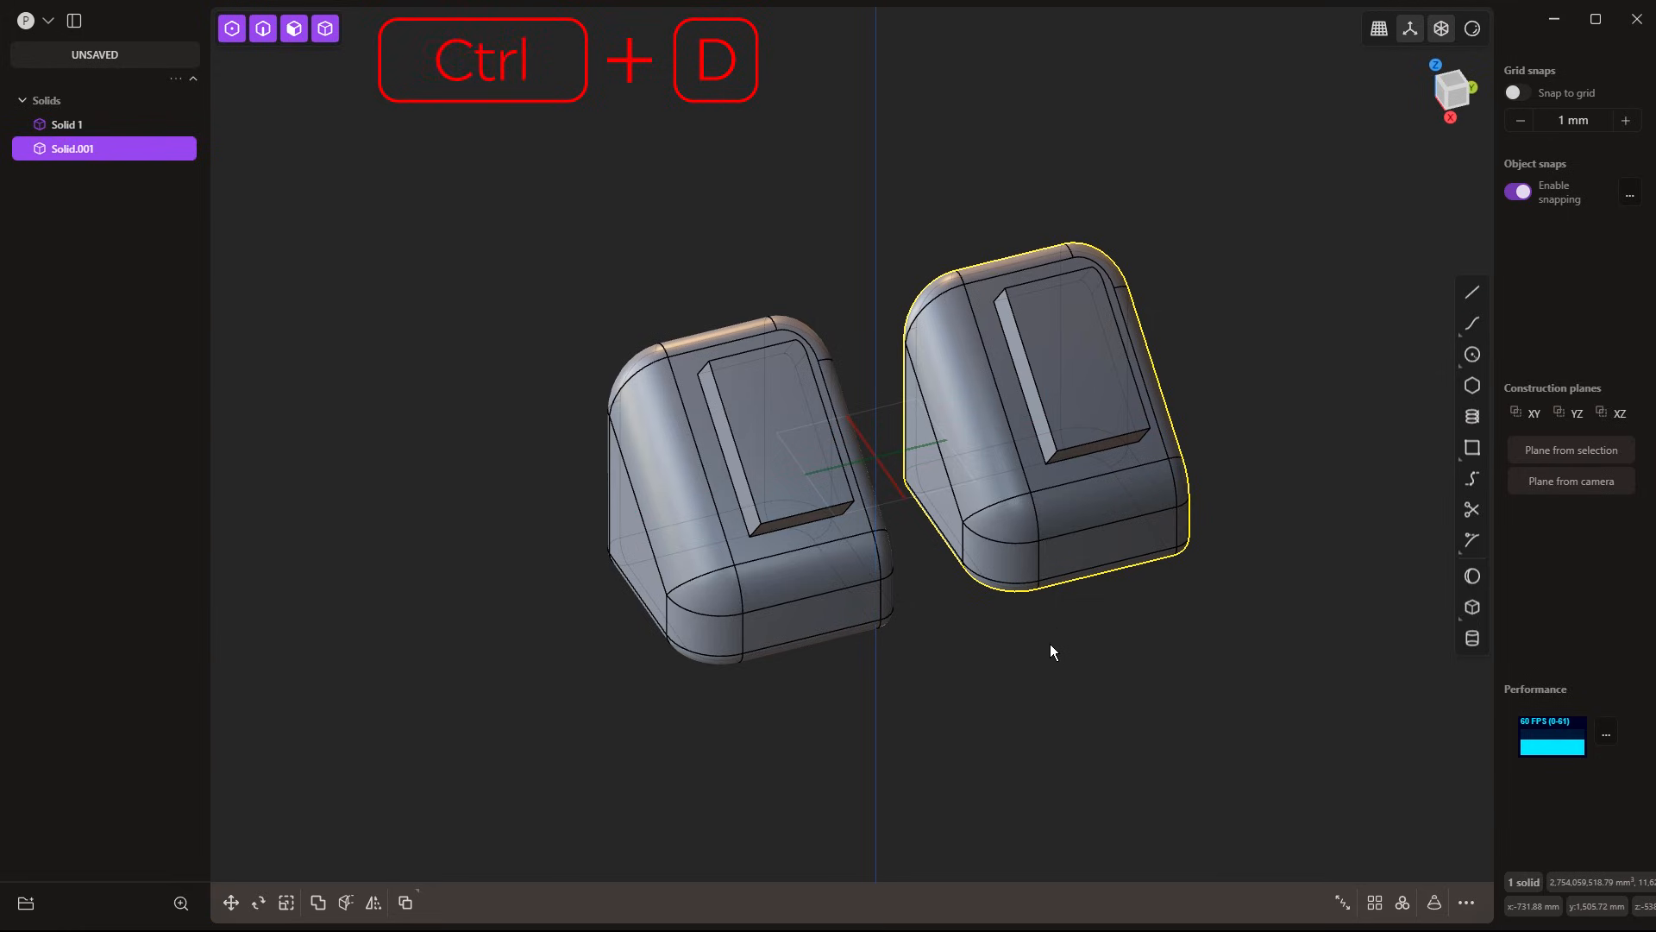
# Use Place to put a copy of the duplicated solid onto the raised block of the original solid
pyautogui.hotkey('ctrl', 'd')
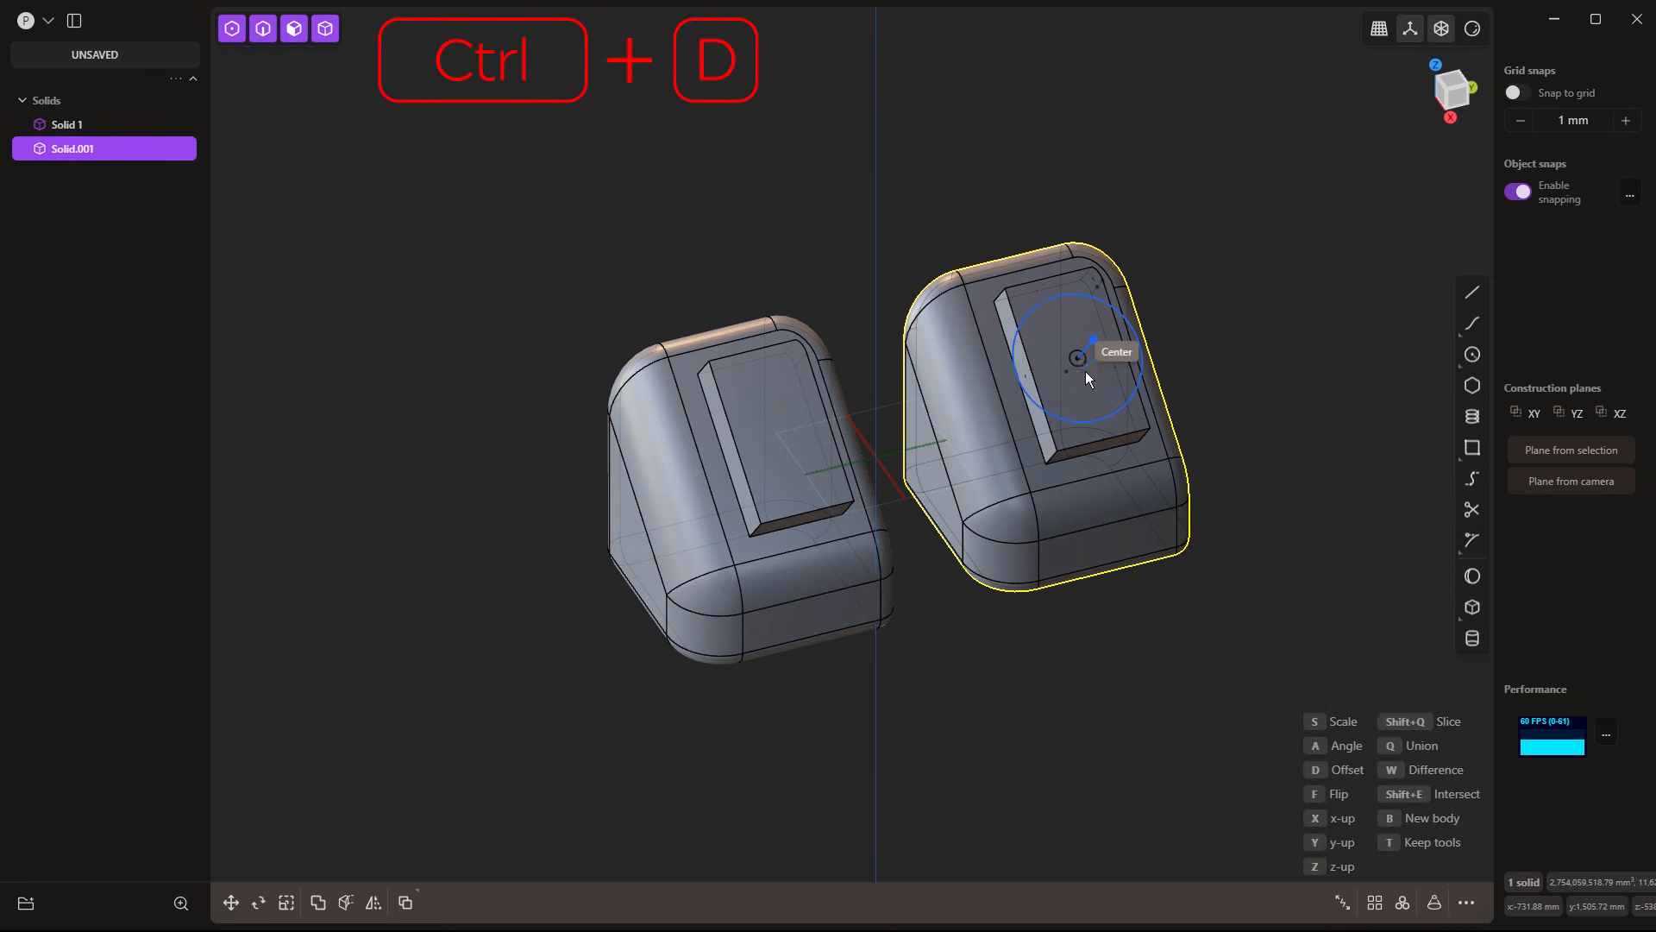
pyautogui.click(779, 426)
pyautogui.moveTo(705, 719); pyautogui.dragTo(979, 522, button='middle')
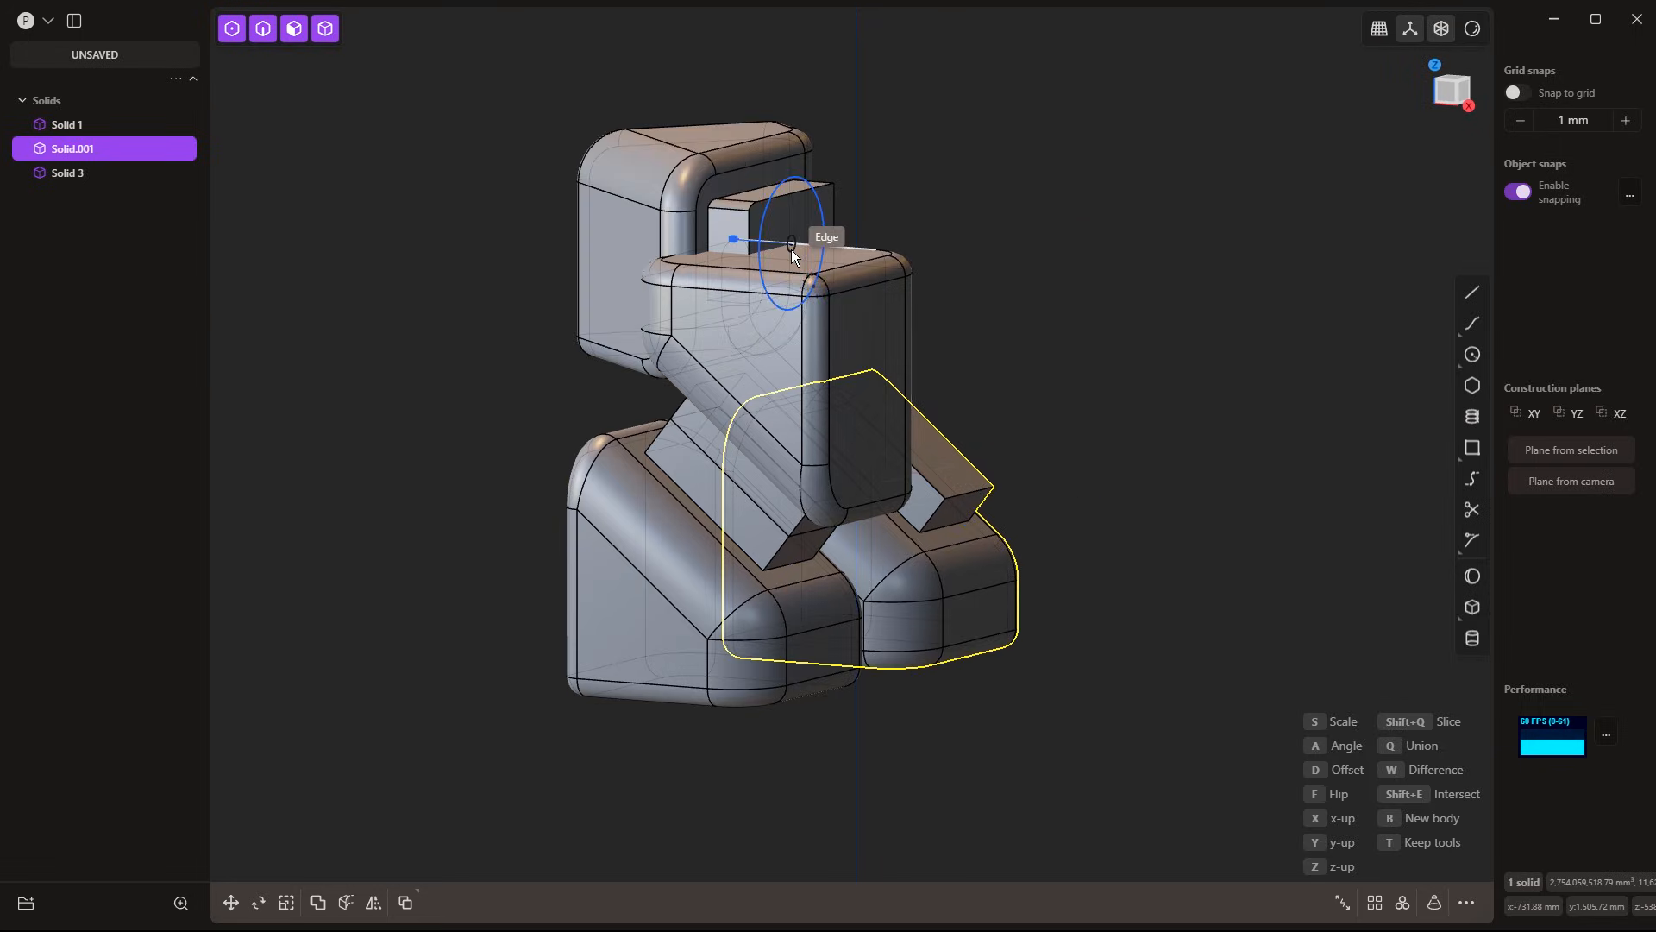
# Place another copy on the flat top of the stacked solid, finish the command and clear the selection
pyautogui.click(782, 261)
pyautogui.moveTo(1124, 480); pyautogui.dragTo(1060, 479, button='middle')
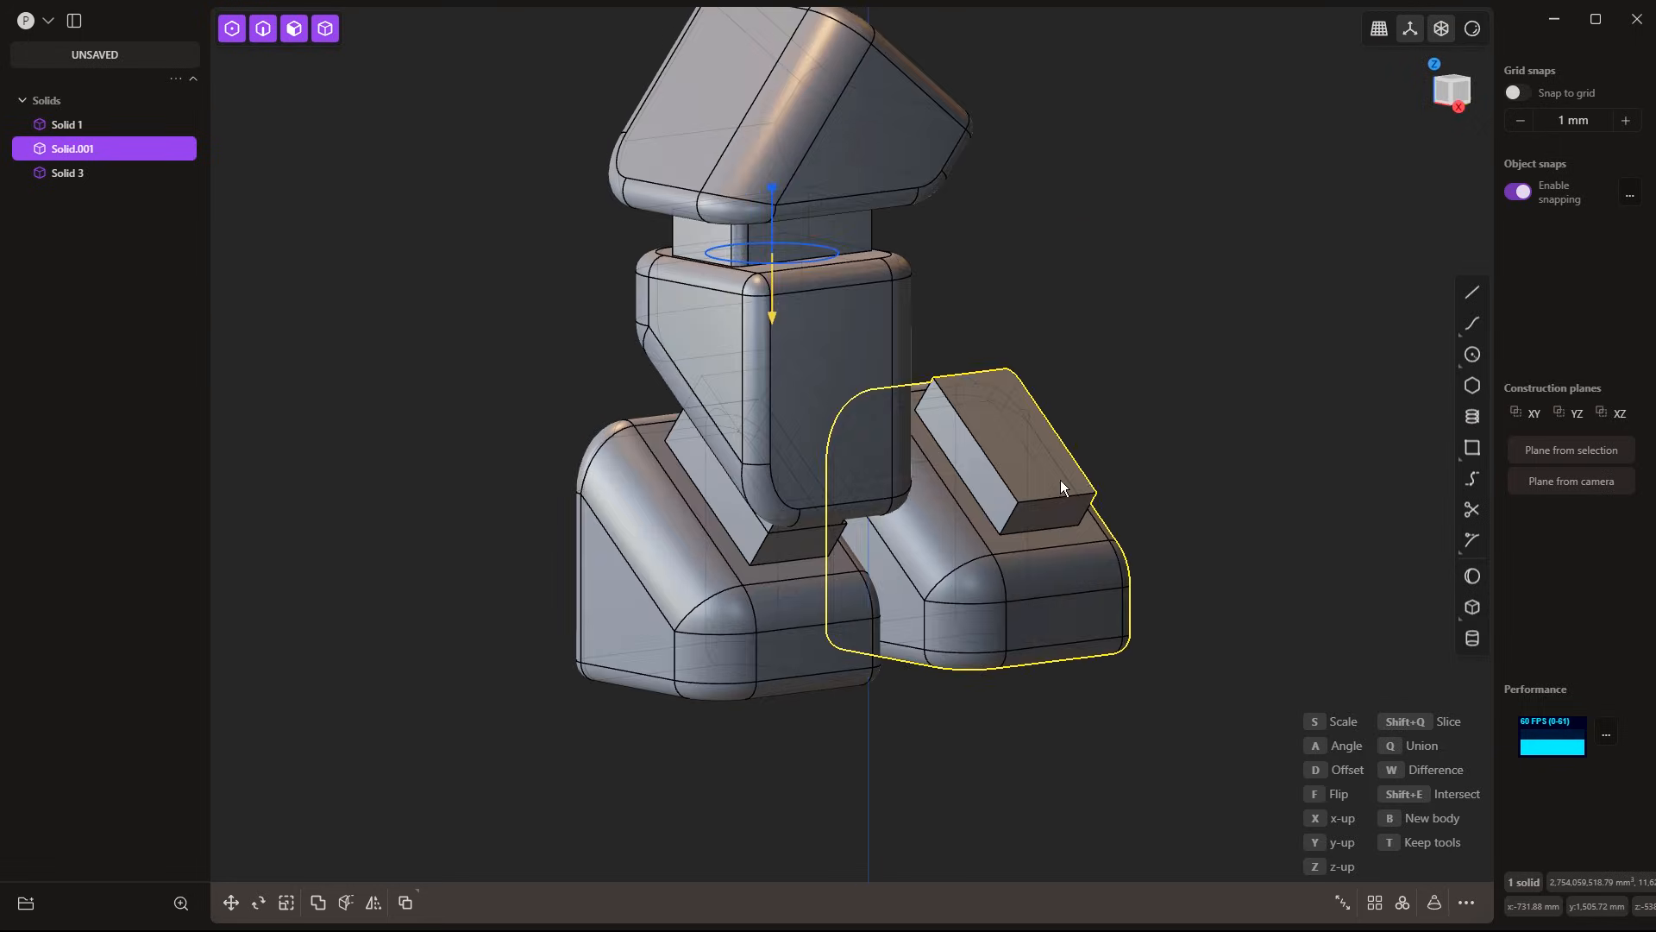
pyautogui.click(1193, 422)
pyautogui.press('Escape')
pyautogui.press('Escape')
pyautogui.moveTo(1194, 474); pyautogui.dragTo(1030, 470, button='middle')
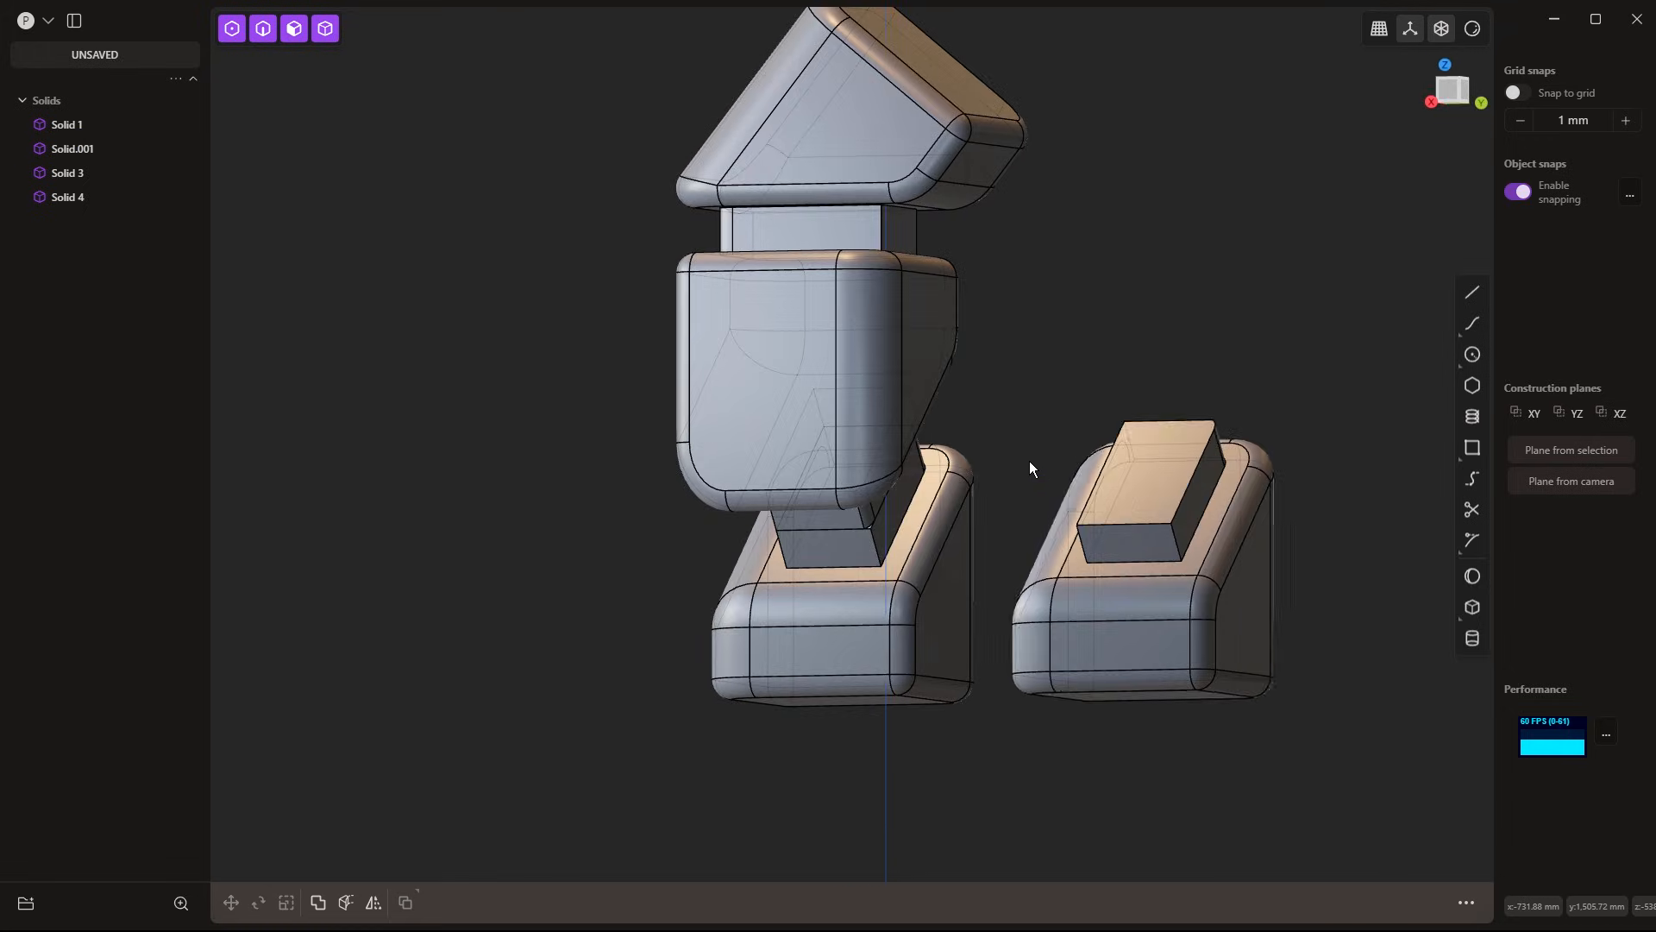
# Use Alternative Duplicate on the original solid to get its rounded footprint curve, and move it along the X axis in front of the solids
pyautogui.moveTo(1156, 476); pyautogui.dragTo(682, 501, button='middle')
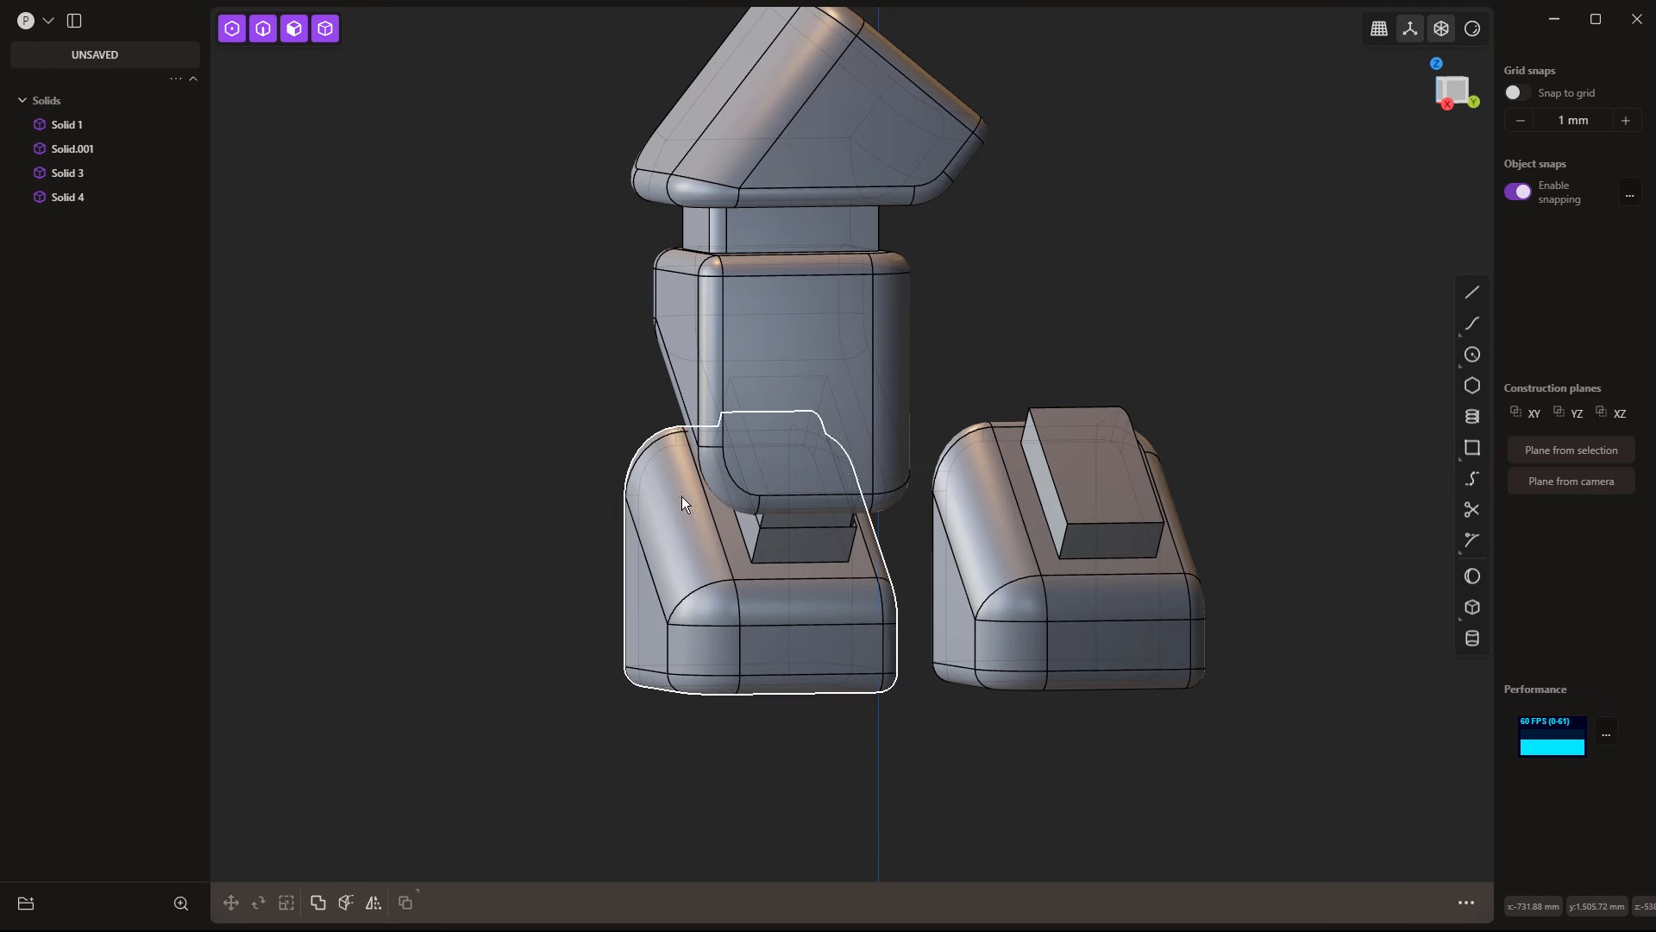
pyautogui.click(790, 618)
pyautogui.hotkey('alt', 'd')
pyautogui.moveTo(744, 716); pyautogui.dragTo(794, 685, button='middle')
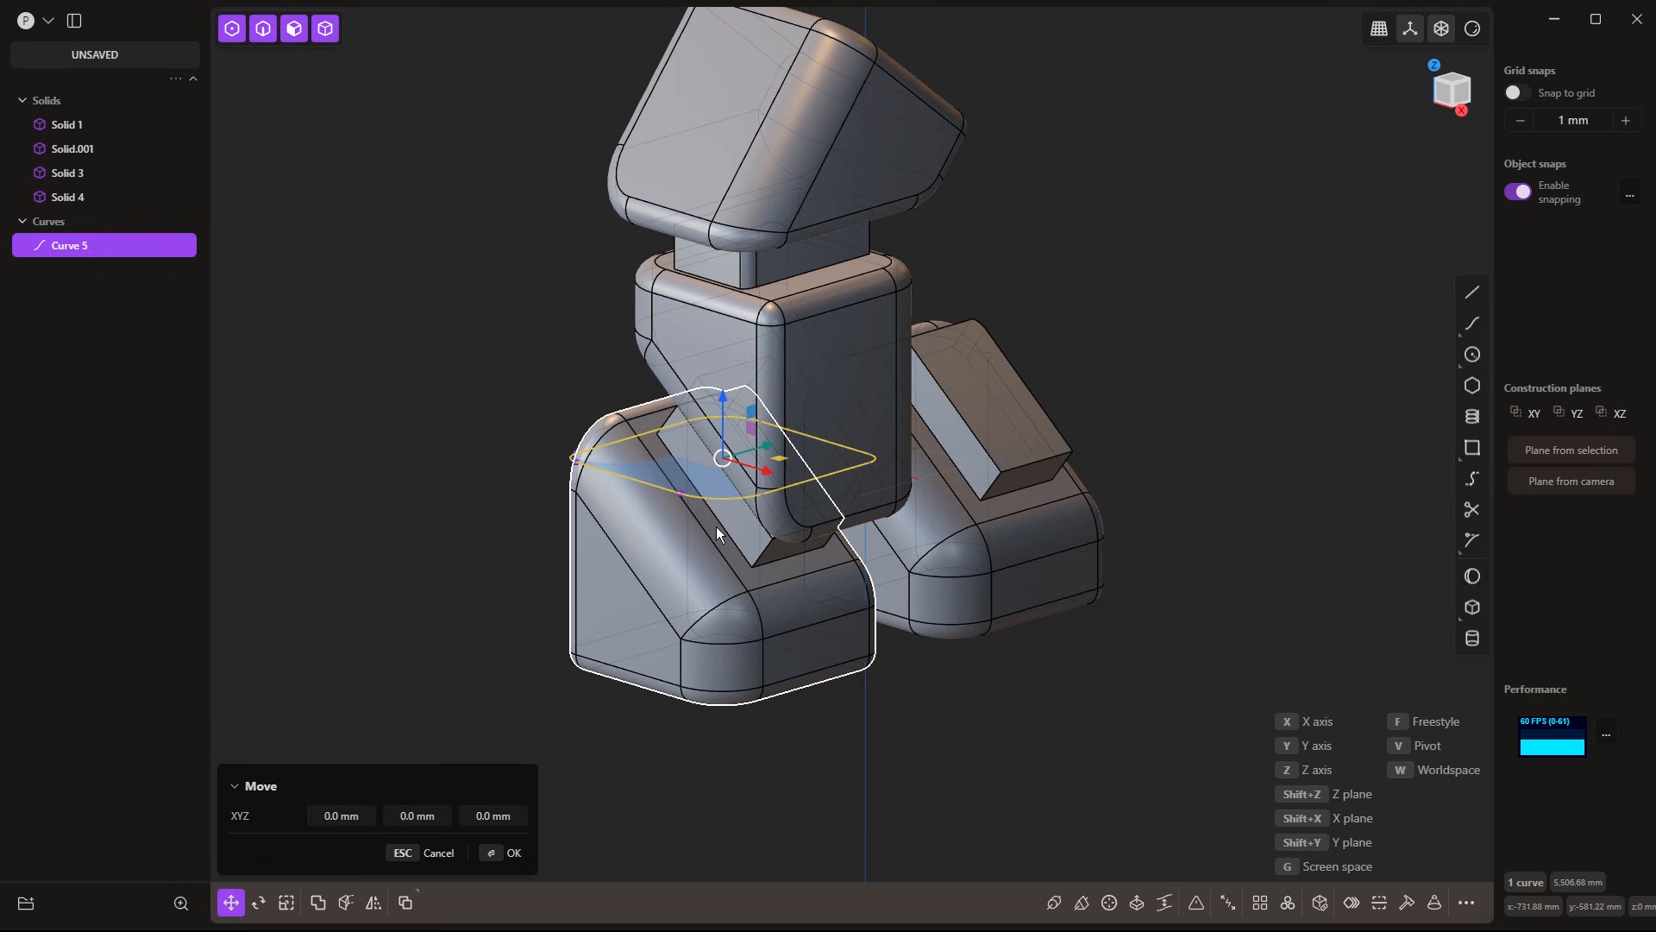
pyautogui.moveTo(721, 525); pyautogui.dragTo(721, 614, button='middle')
pyautogui.press('x')
pyautogui.click(1256, 572)
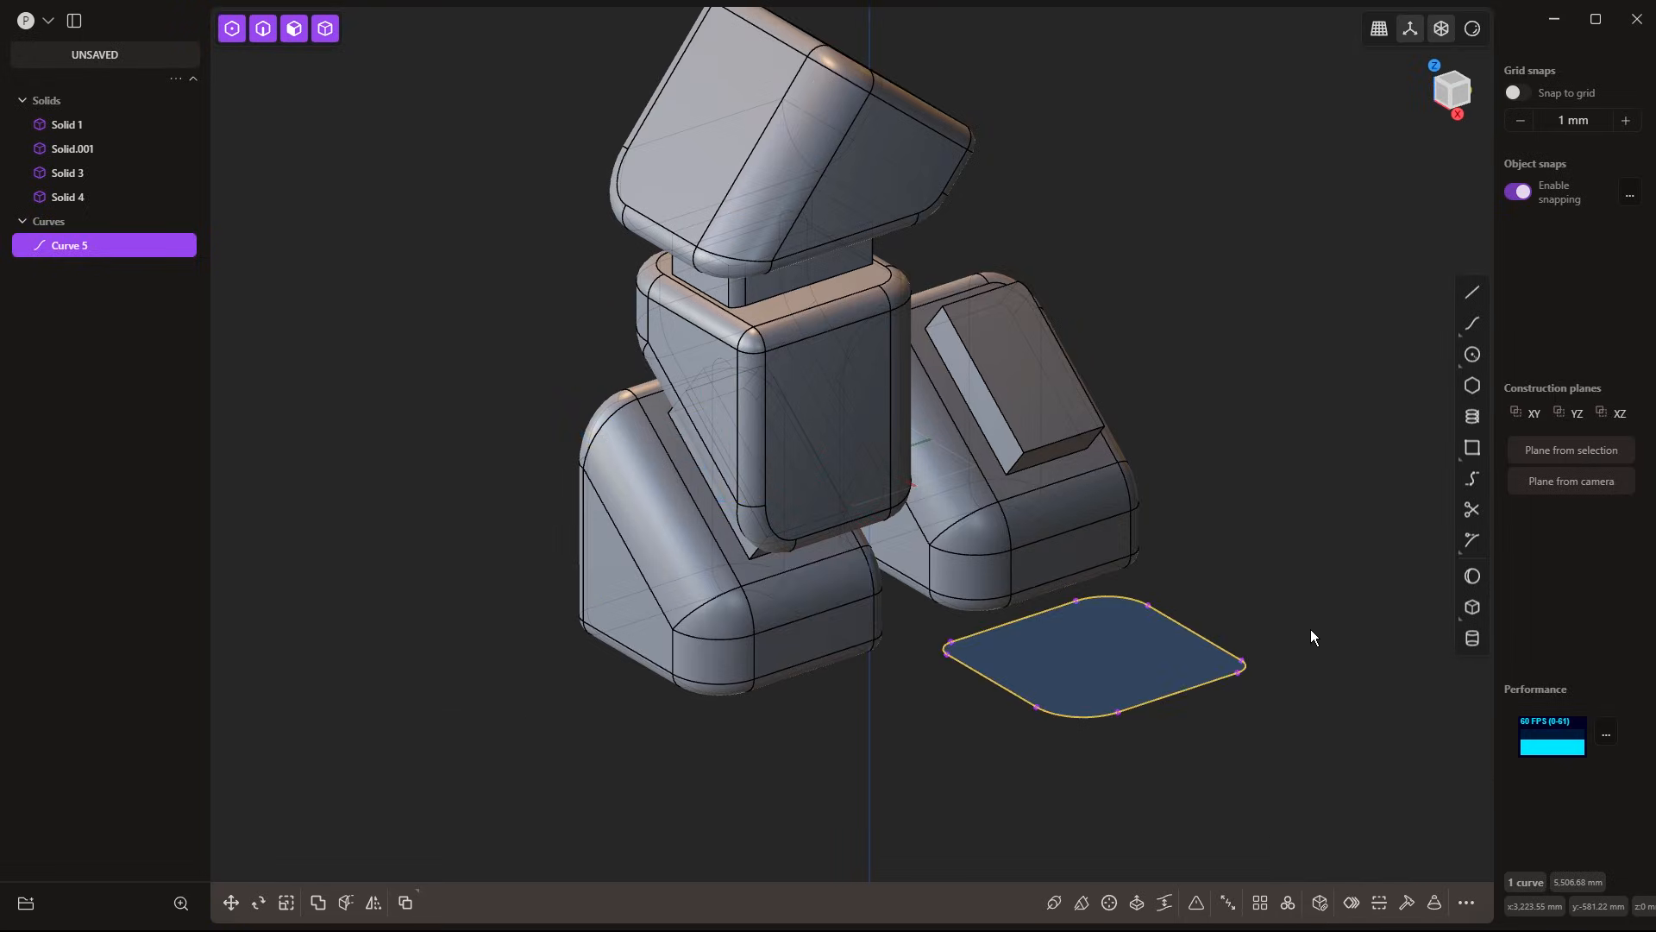
# Extrude the region inside the rounded footprint curve upward into a separate solid block
pyautogui.moveTo(1311, 636); pyautogui.dragTo(992, 701, button='middle')
pyautogui.press('e')
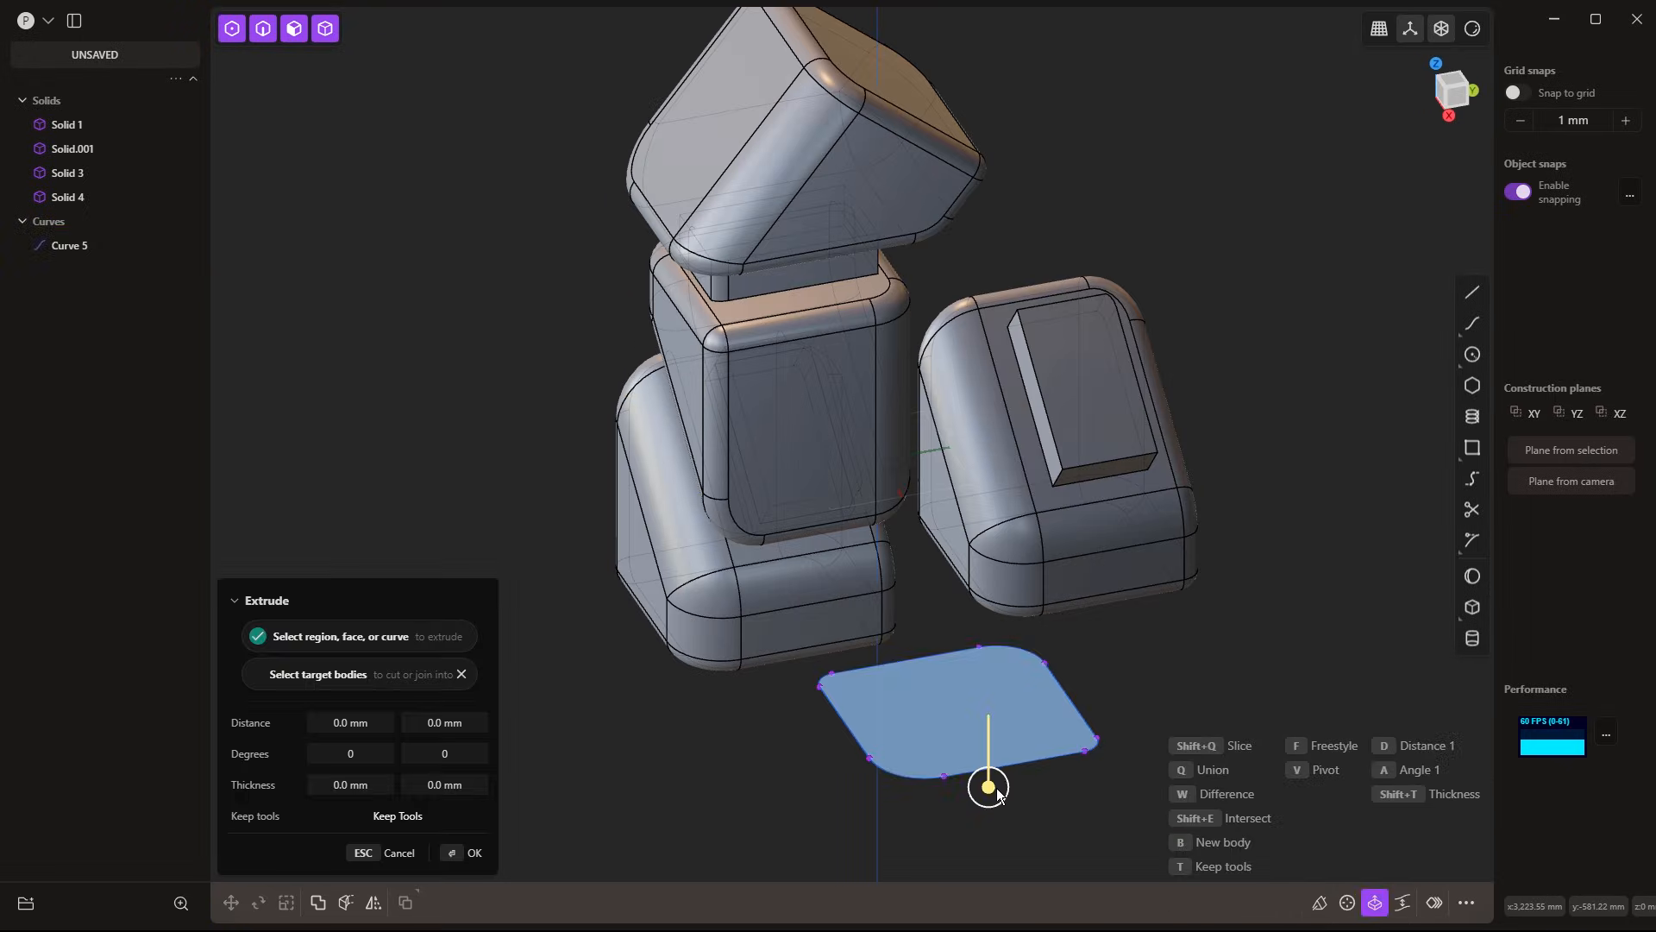
pyautogui.click(1198, 640)
# Create a footprint curve from the extruded block with Alternative Duplicate, leaving it in place, and clear the selection
pyautogui.moveTo(1175, 643); pyautogui.dragTo(1170, 576, button='middle')
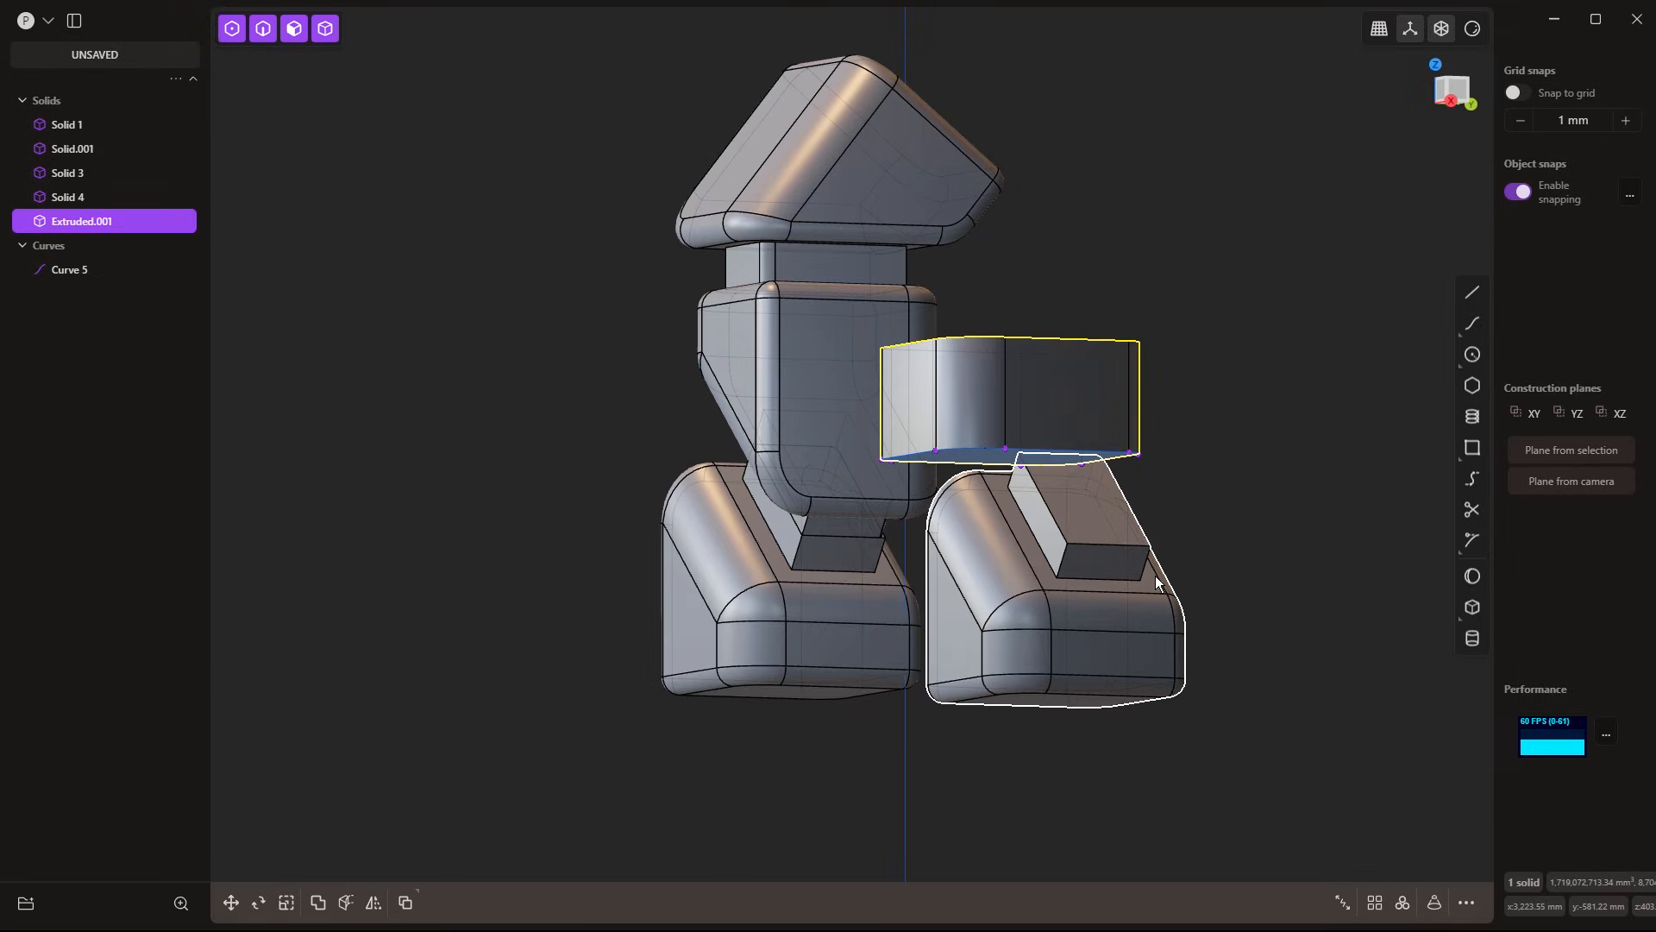
pyautogui.click(405, 902)
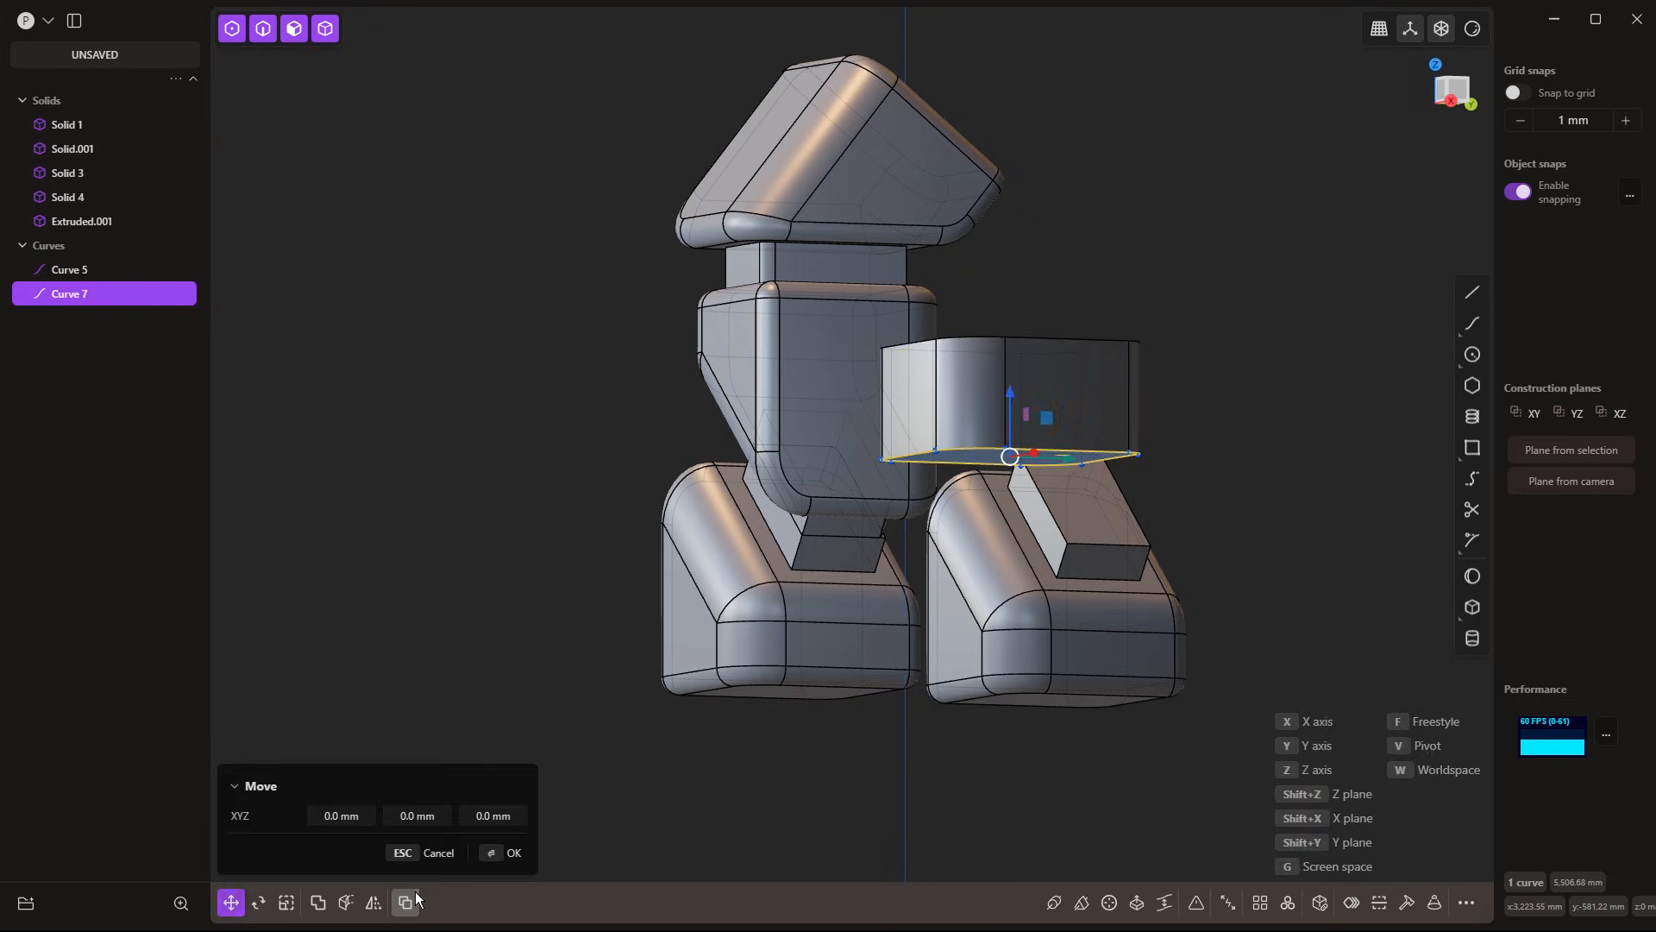
pyautogui.press('Return')
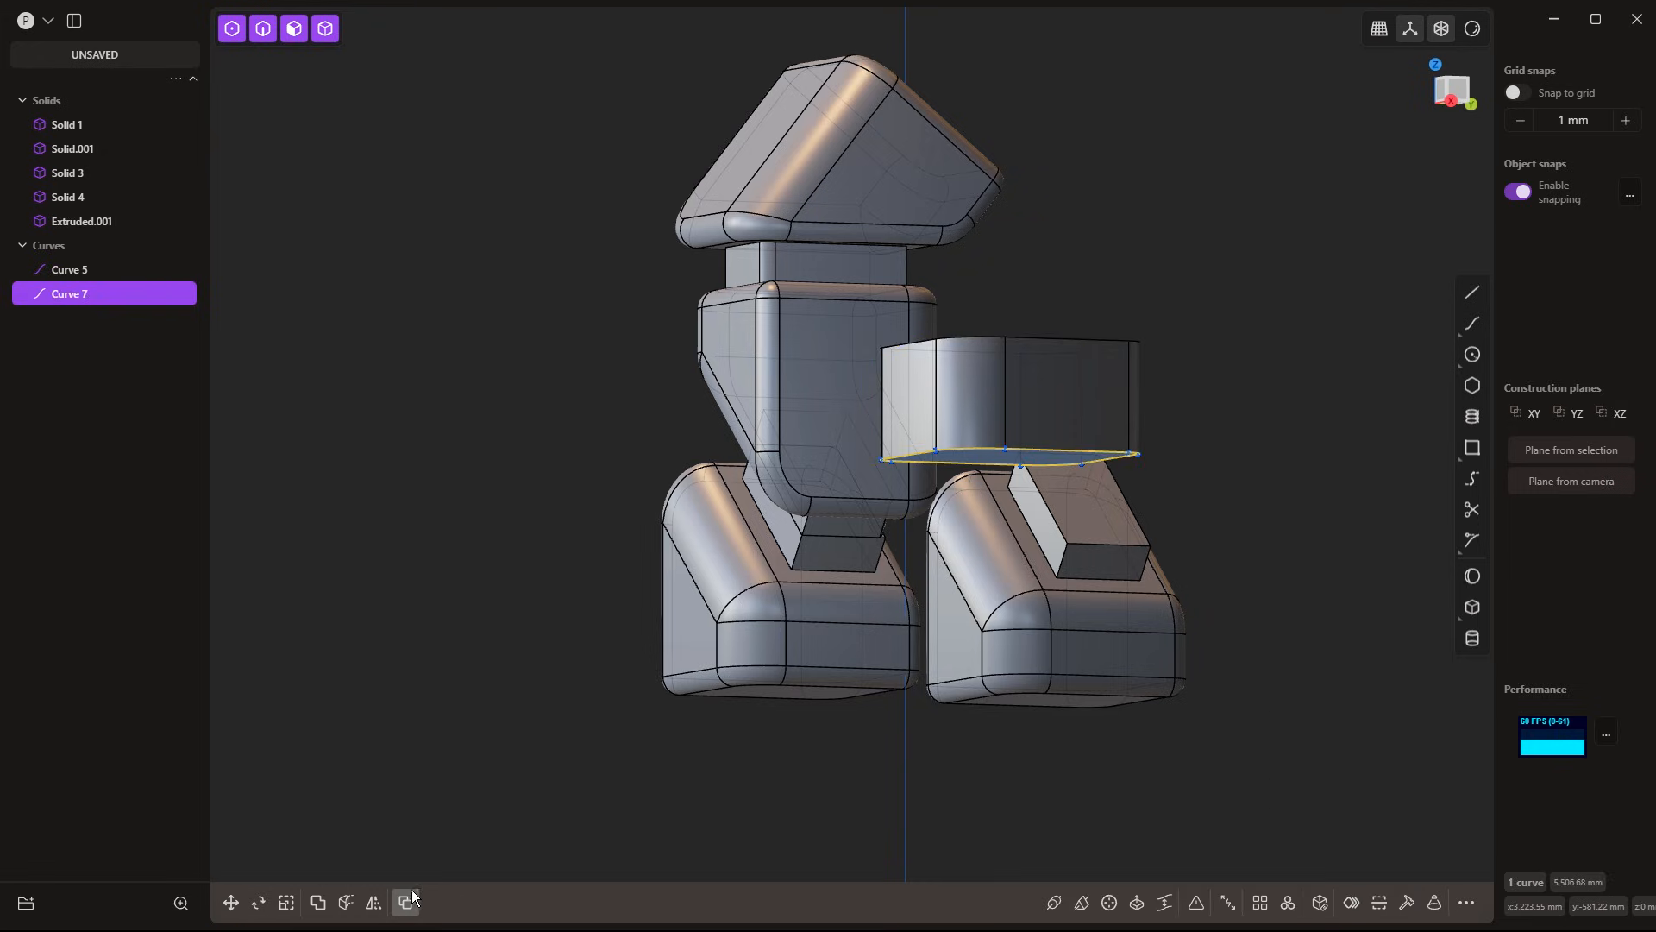
pyautogui.click(865, 791)
# Open the command list and search it for "dup" and "pl" to look up the duplicate and Place commands
pyautogui.click(1466, 903)
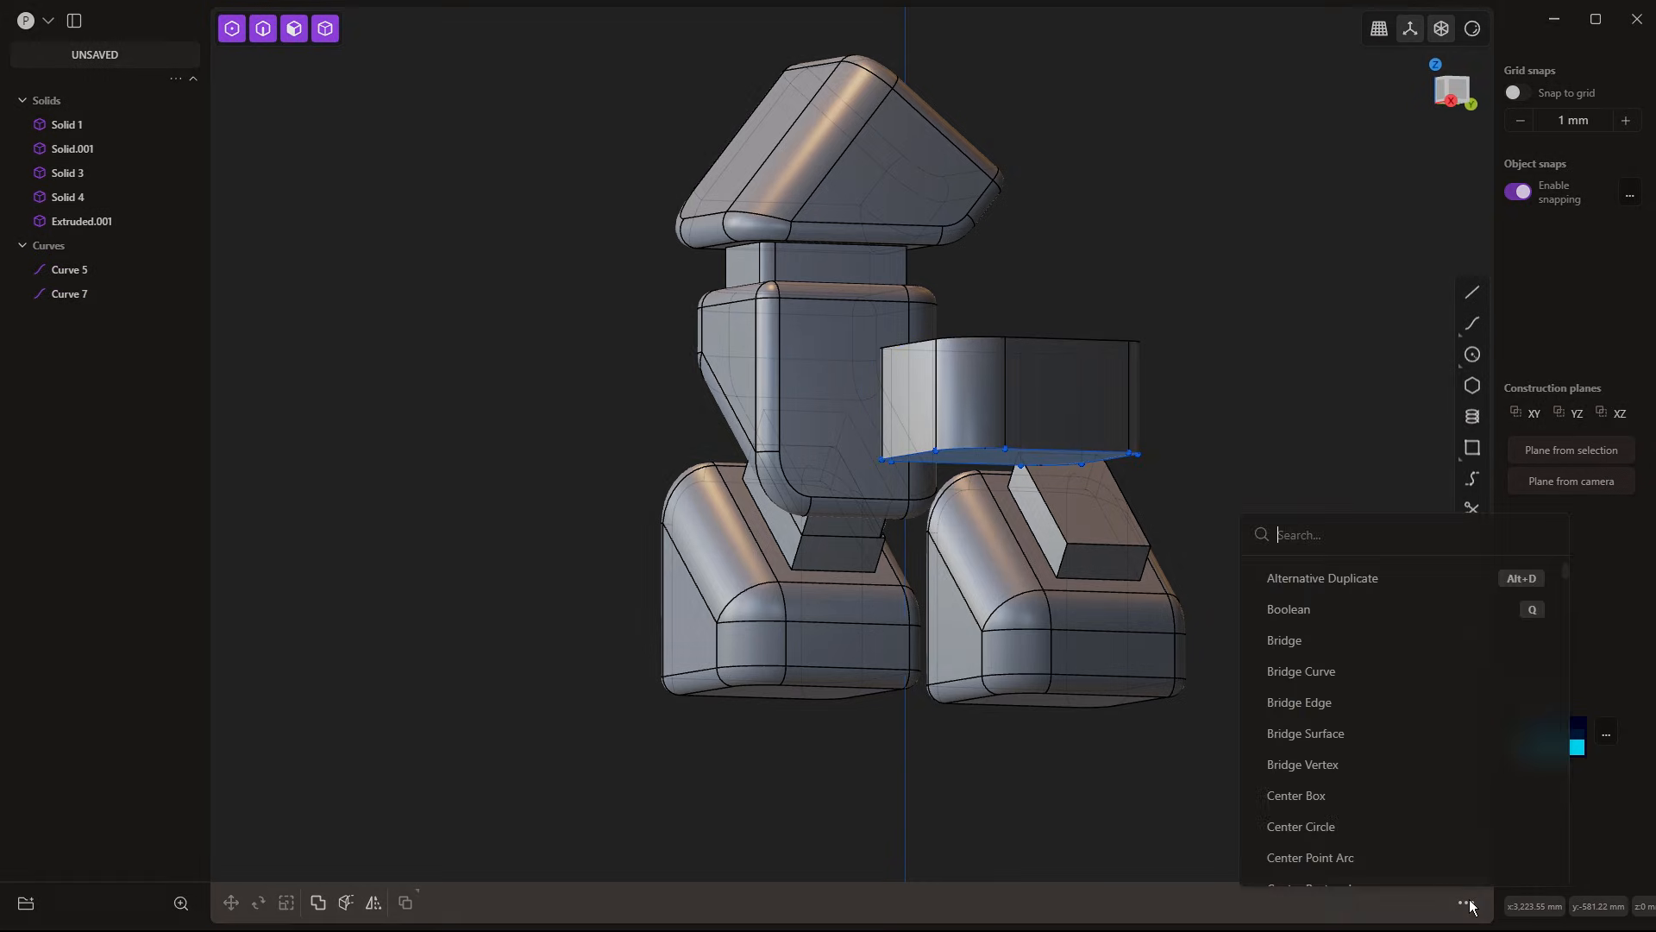
pyautogui.press('f')
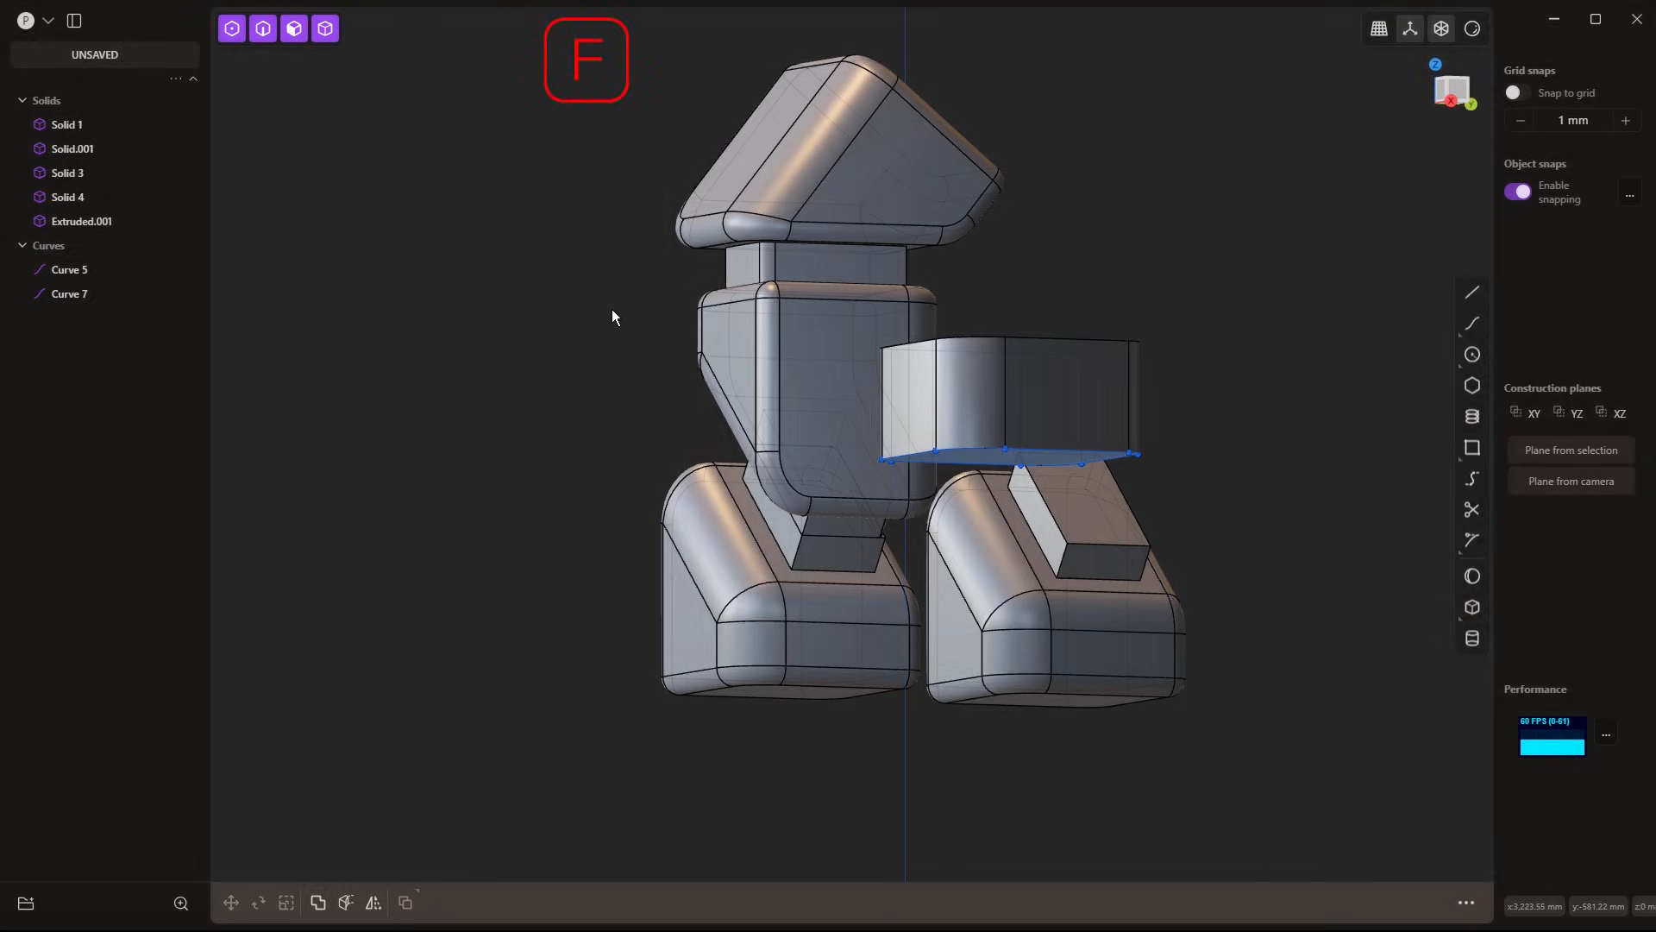
pyautogui.write('dup')
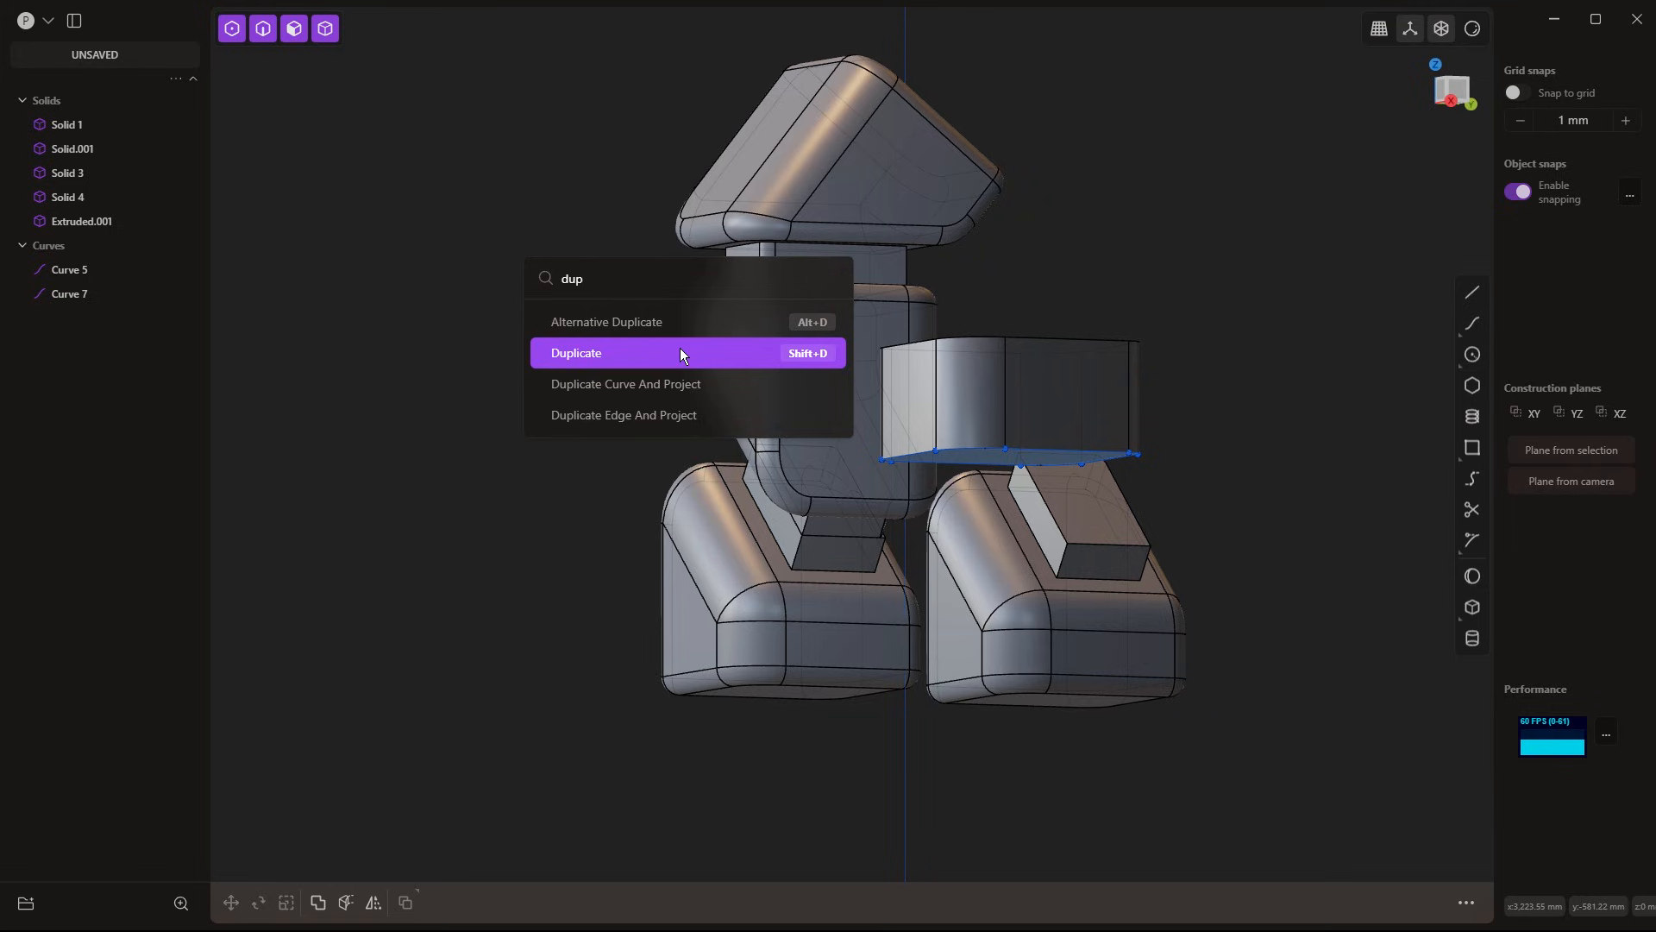
pyautogui.press('BackSpace')
pyautogui.press('BackSpace')
pyautogui.press('BackSpace')
pyautogui.write('jp')
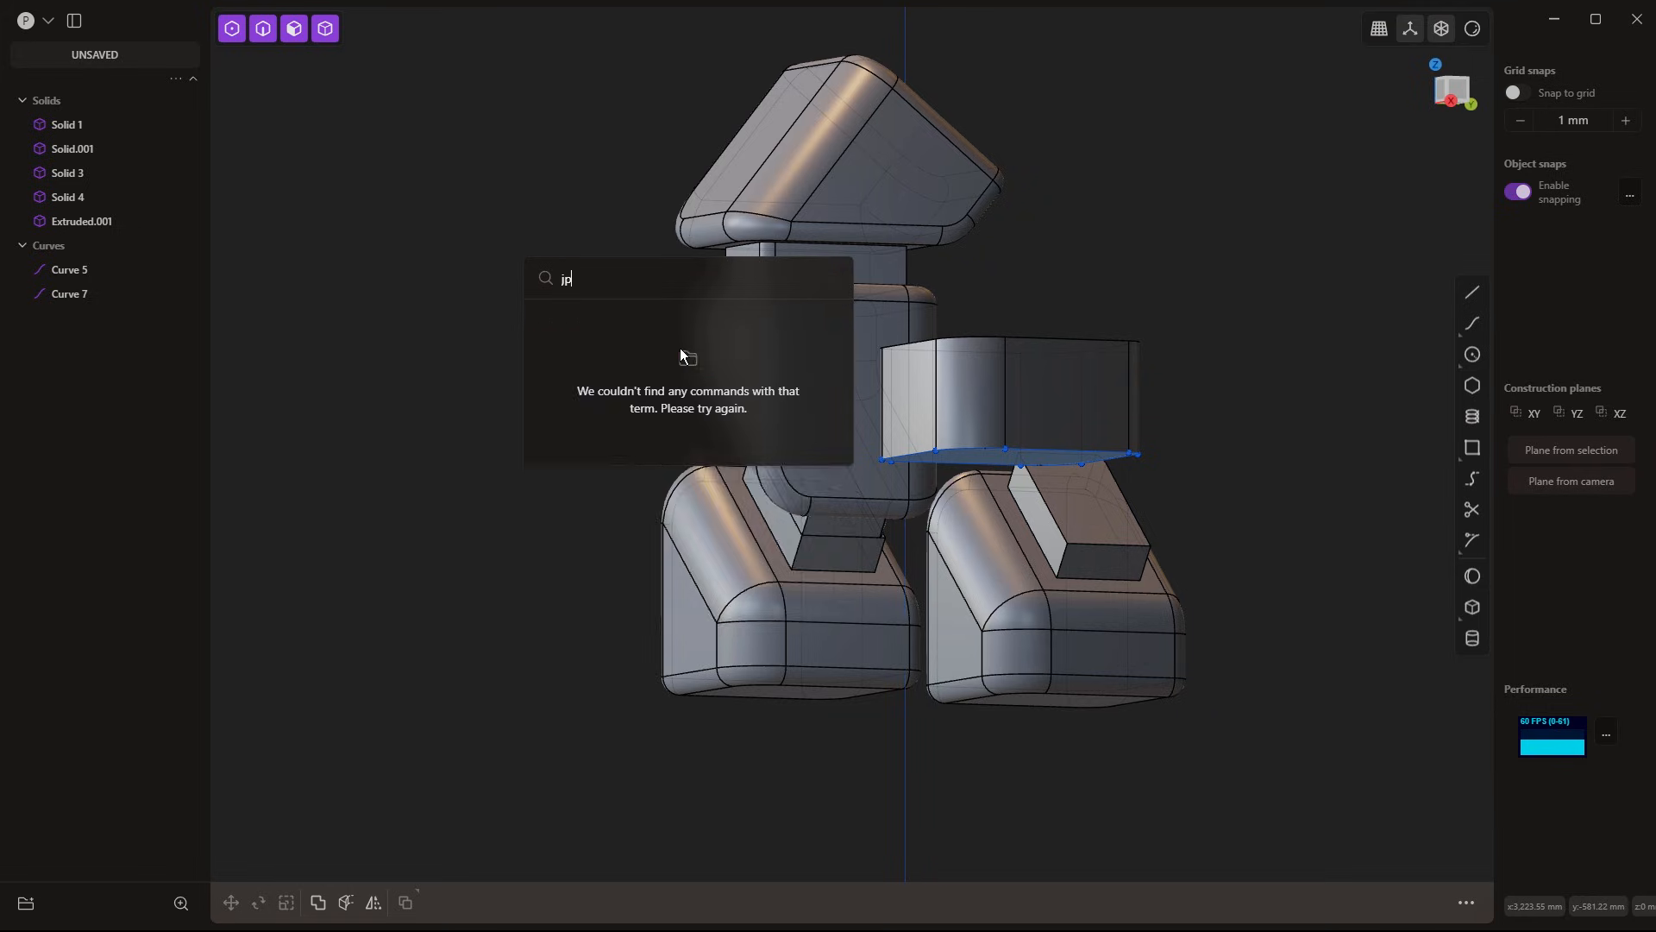
pyautogui.press('BackSpace')
pyautogui.write('pl')
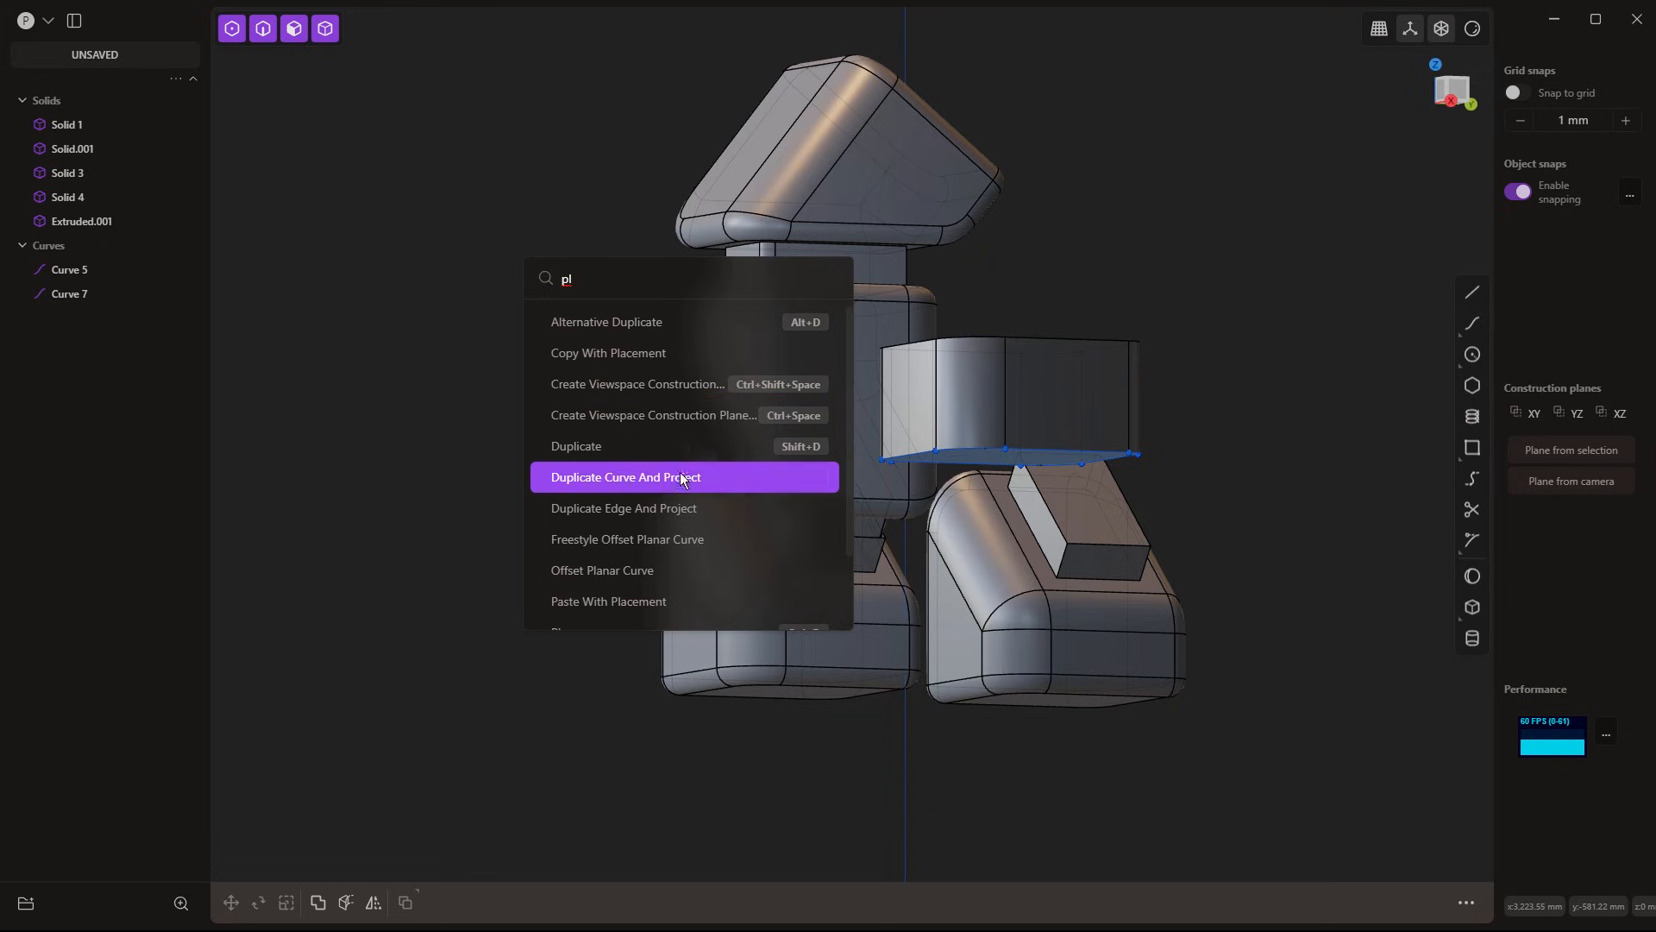
pyautogui.scroll(-2, 680, 473)
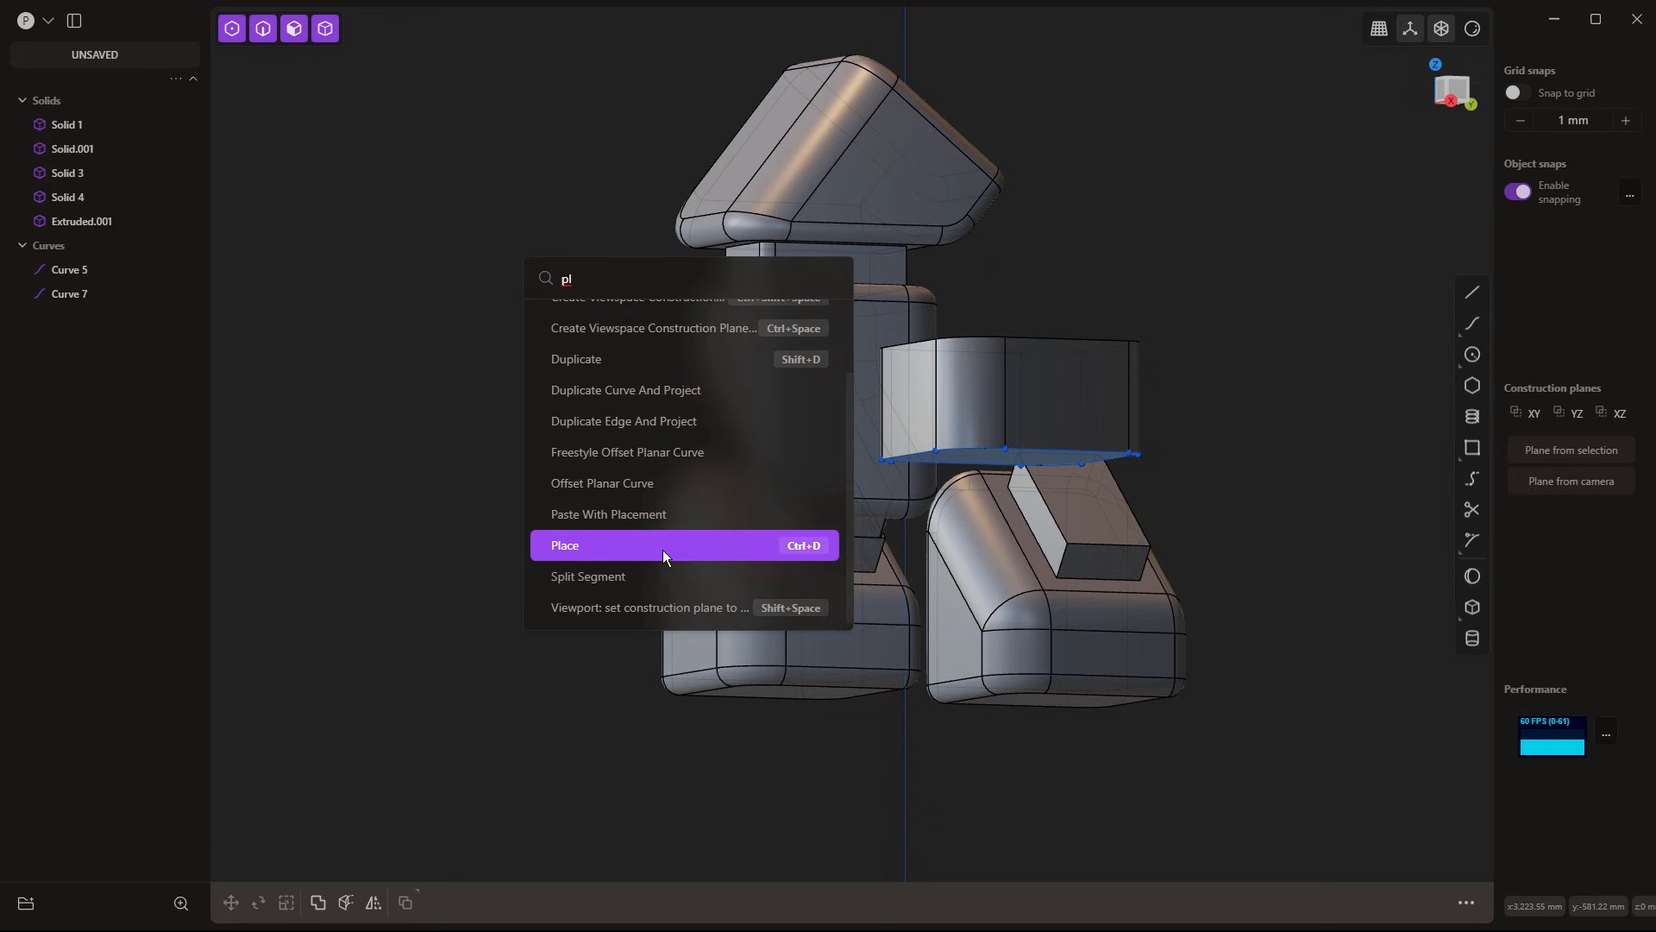
pyautogui.click(785, 550)
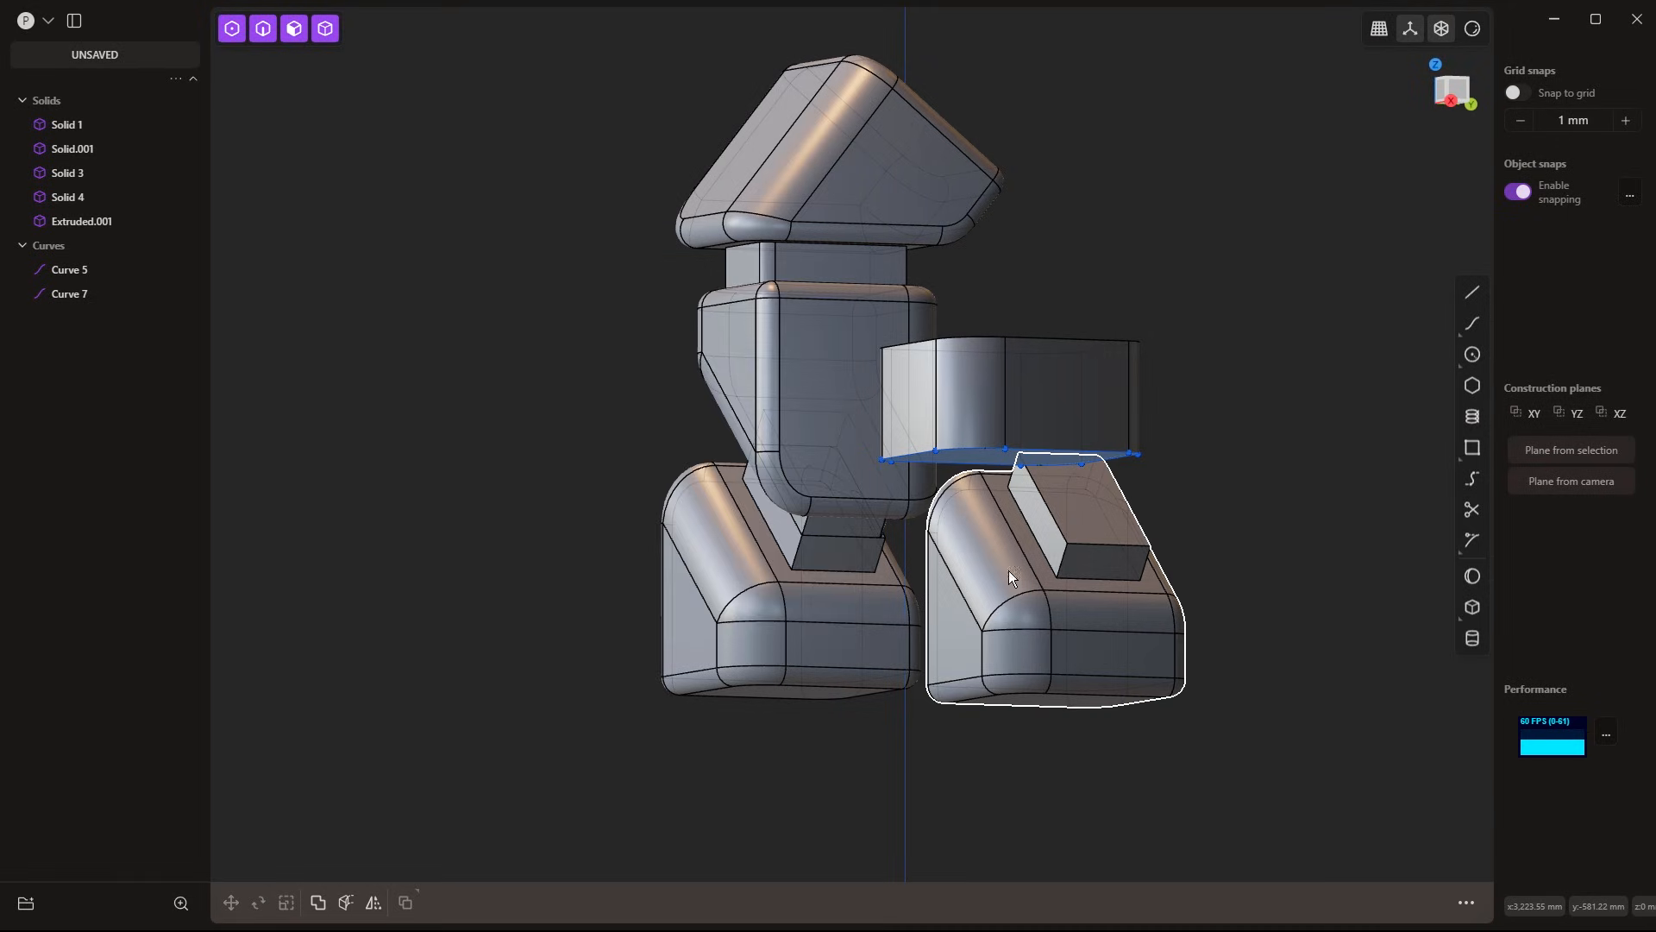
# Place a copy of the second solid against the side of the extruded block, flipping its orientation
pyautogui.click(1104, 595)
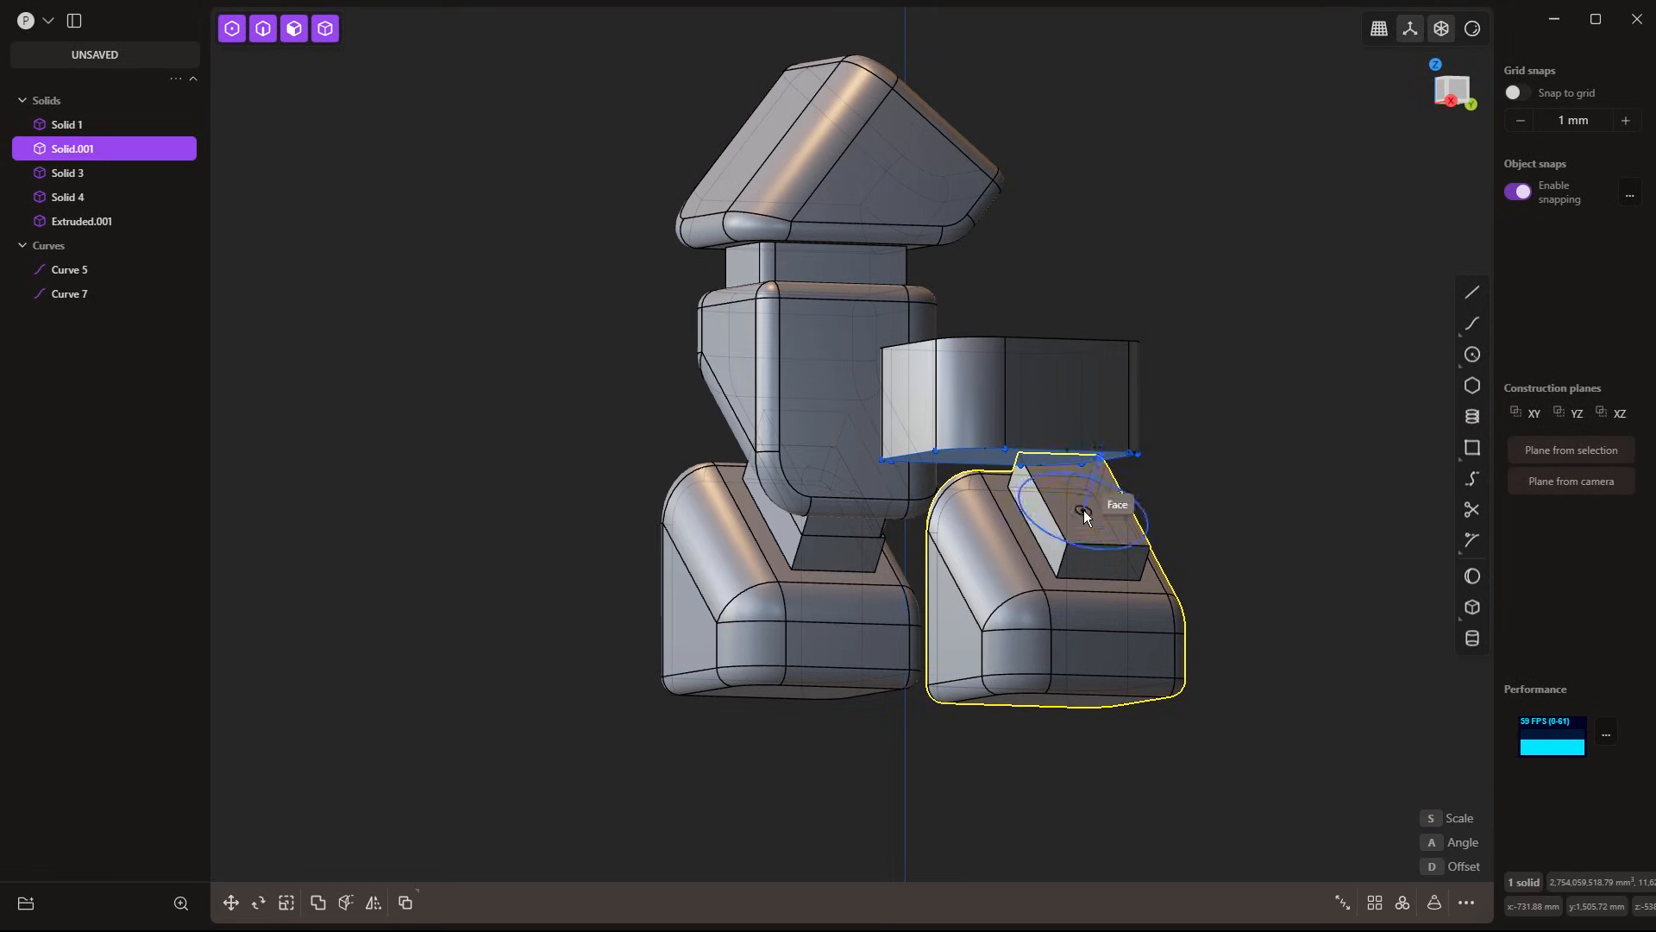
pyautogui.click(1113, 653)
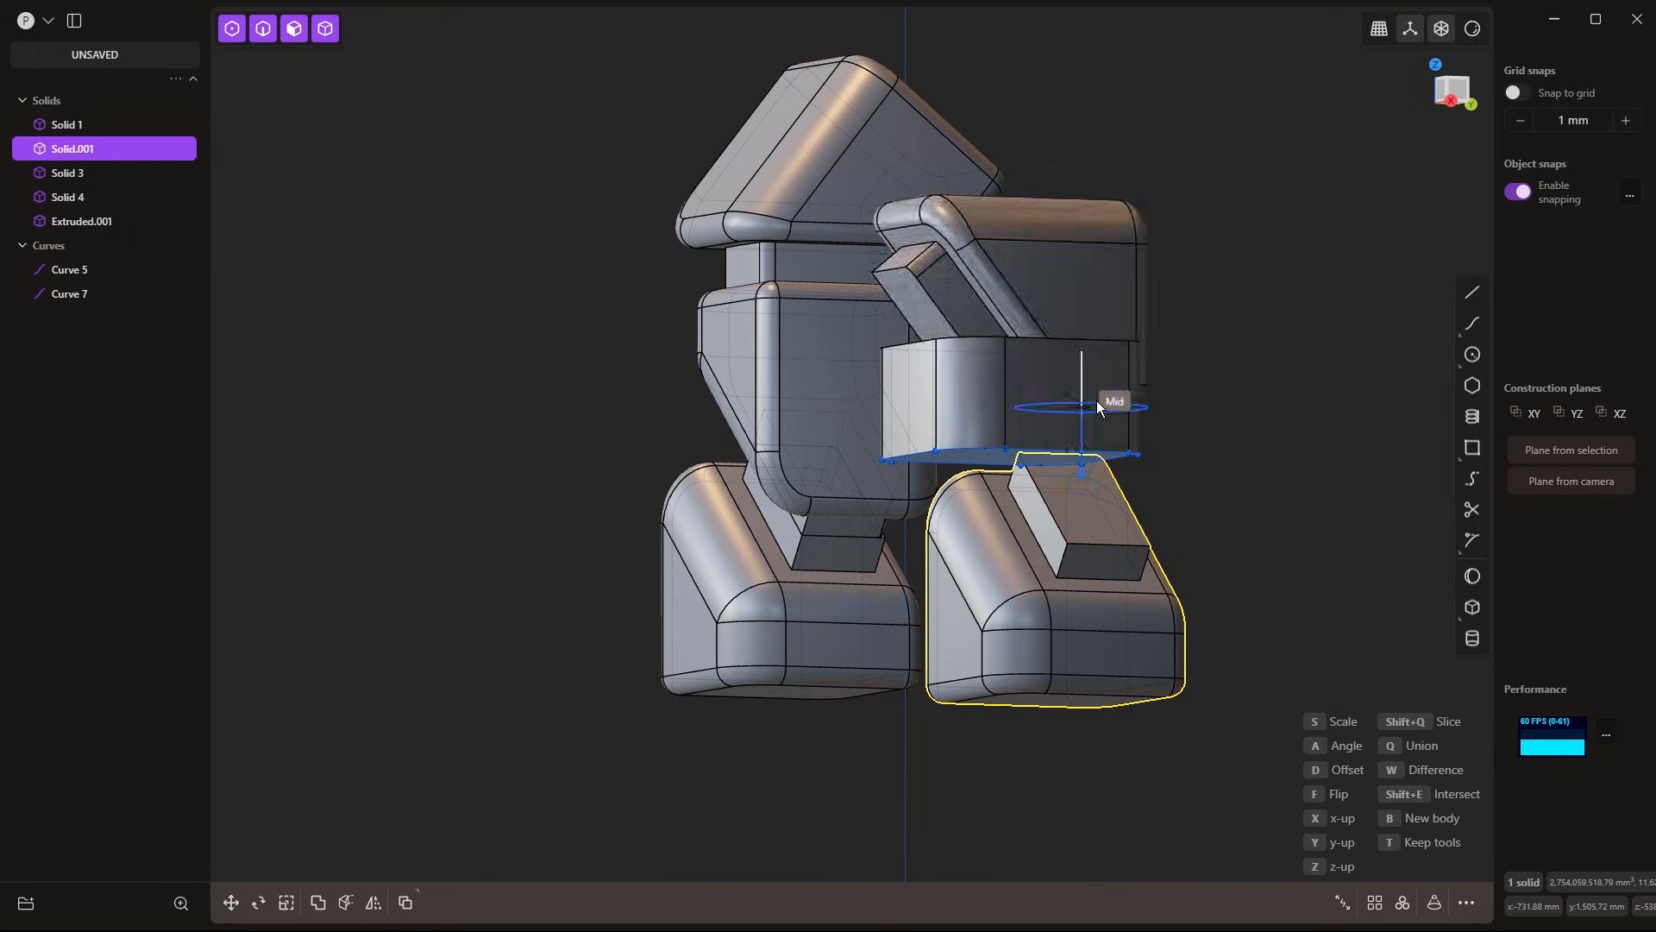
pyautogui.press('f')
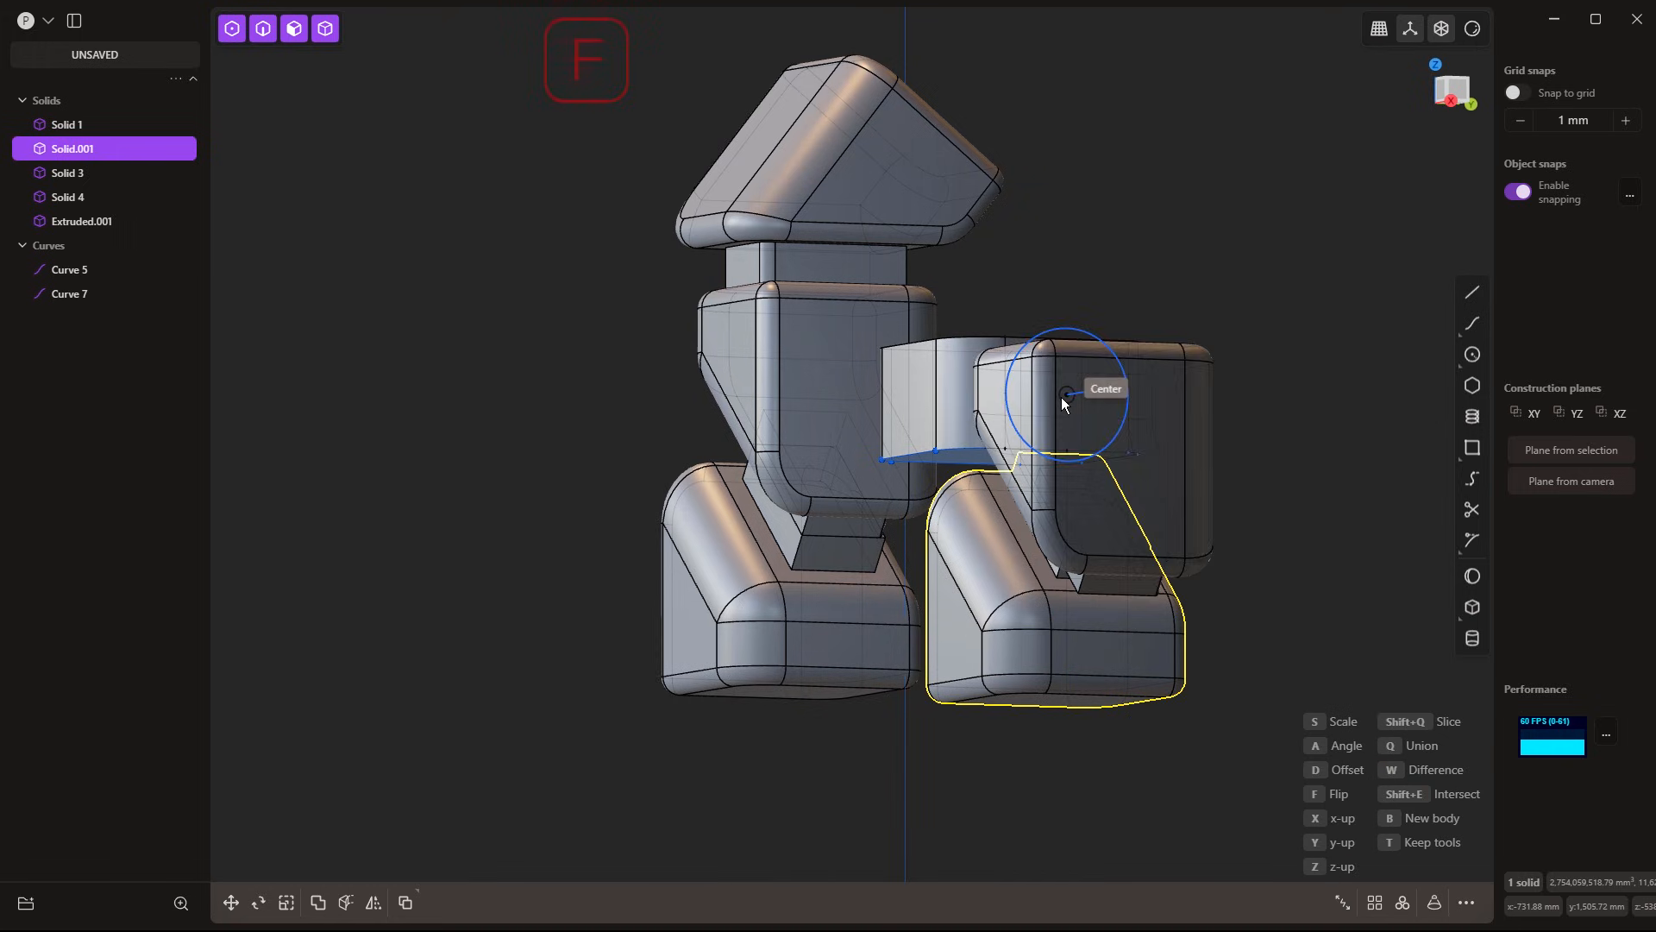
pyautogui.moveTo(1096, 513); pyautogui.dragTo(1187, 526, button='middle')
pyautogui.click(1187, 526)
pyautogui.click(1058, 562)
pyautogui.moveTo(1058, 563); pyautogui.dragTo(1080, 594, button='middle')
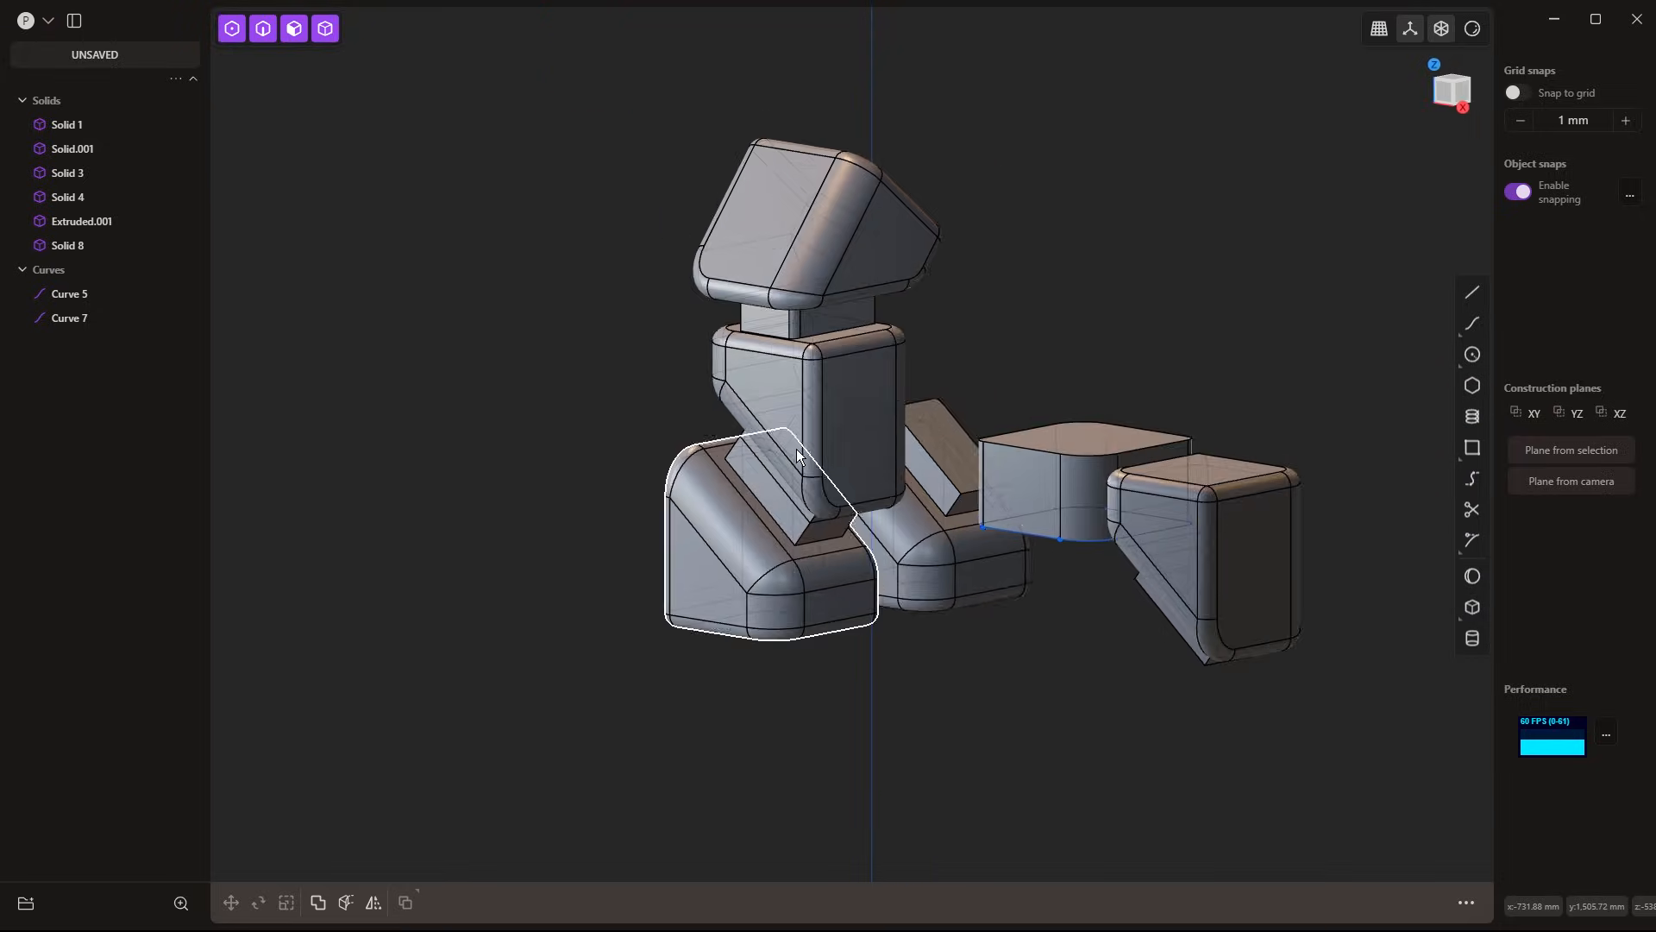
# Start a new file, agreeing to clear the scene, and delete the default cube
pyautogui.scroll(-4, 923, 527)
pyautogui.moveTo(1036, 645)
pyautogui.mouseDown(button='middle')
pyautogui.moveTo(975, 660)
pyautogui.moveTo(1042, 666)
pyautogui.mouseUp(button='middle')
pyautogui.keyDown('shift'); pyautogui.moveTo(1042, 666); pyautogui.dragTo(970, 604, button='middle'); pyautogui.keyUp('shift')
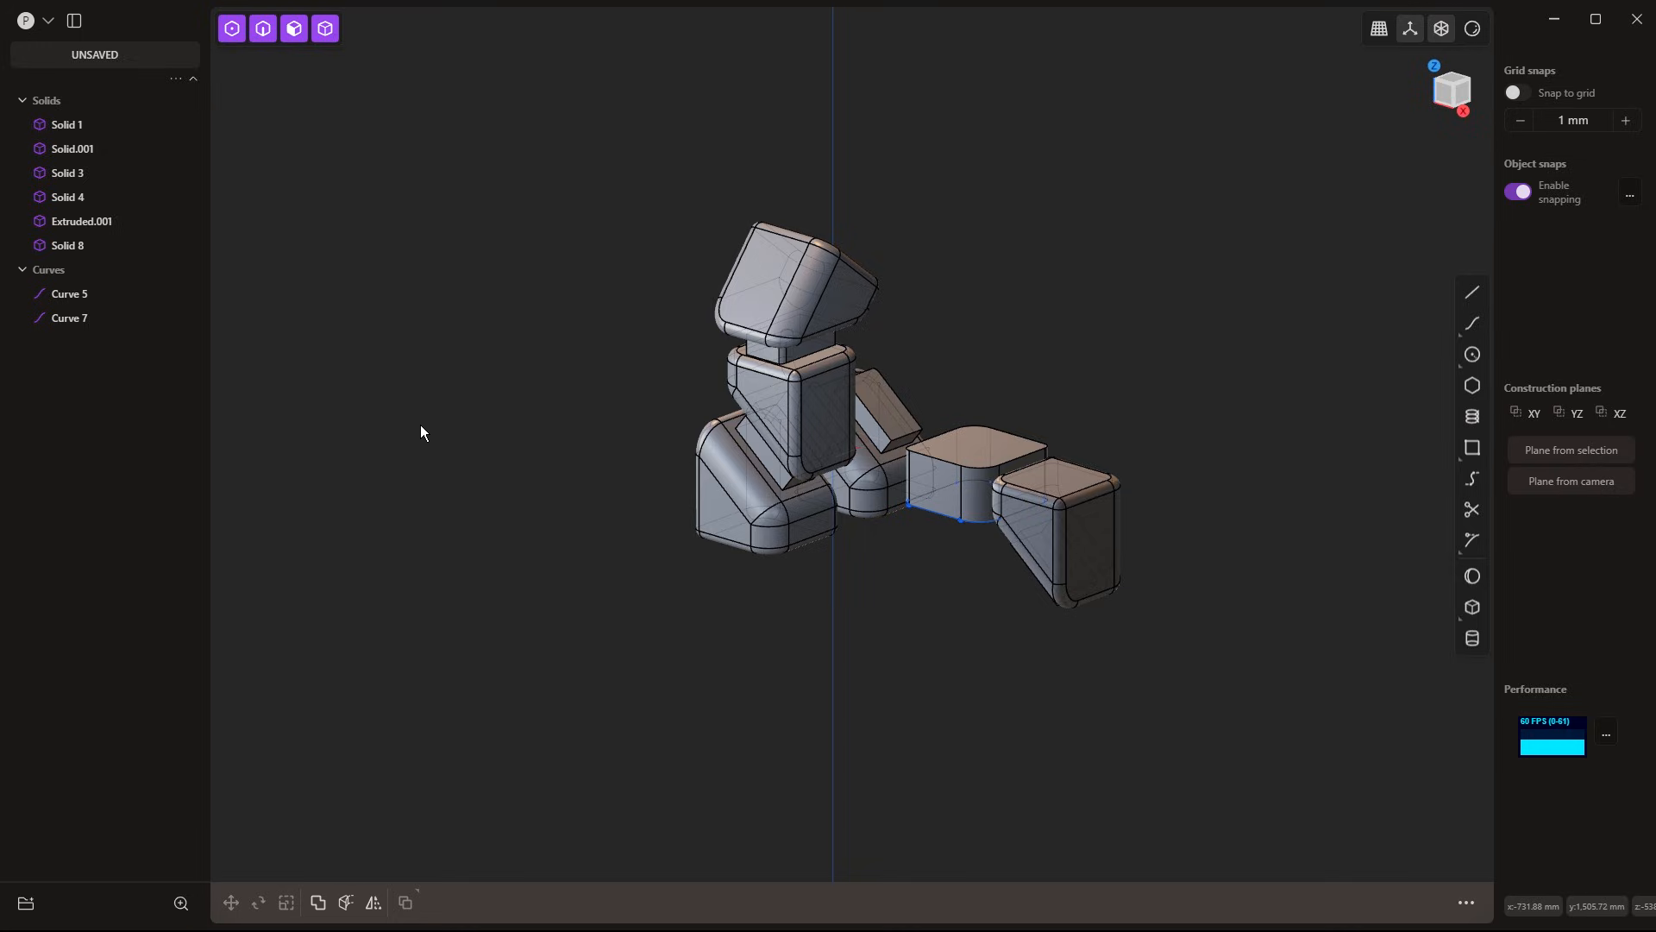
pyautogui.click(48, 23)
pyautogui.click(80, 39)
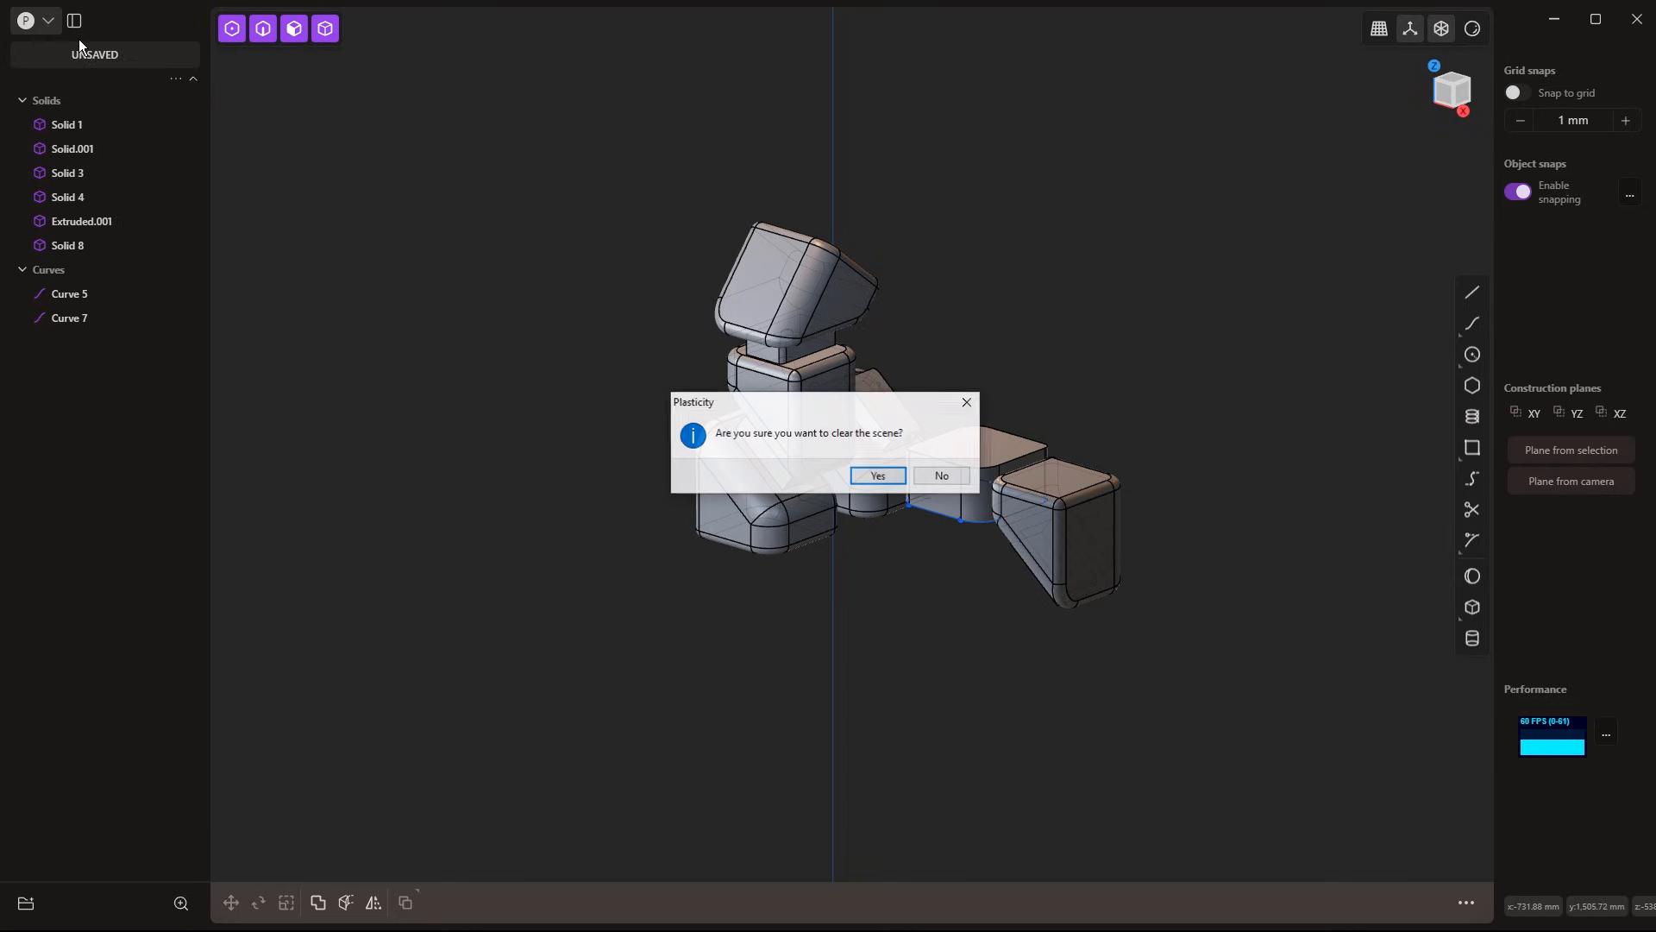
pyautogui.click(877, 477)
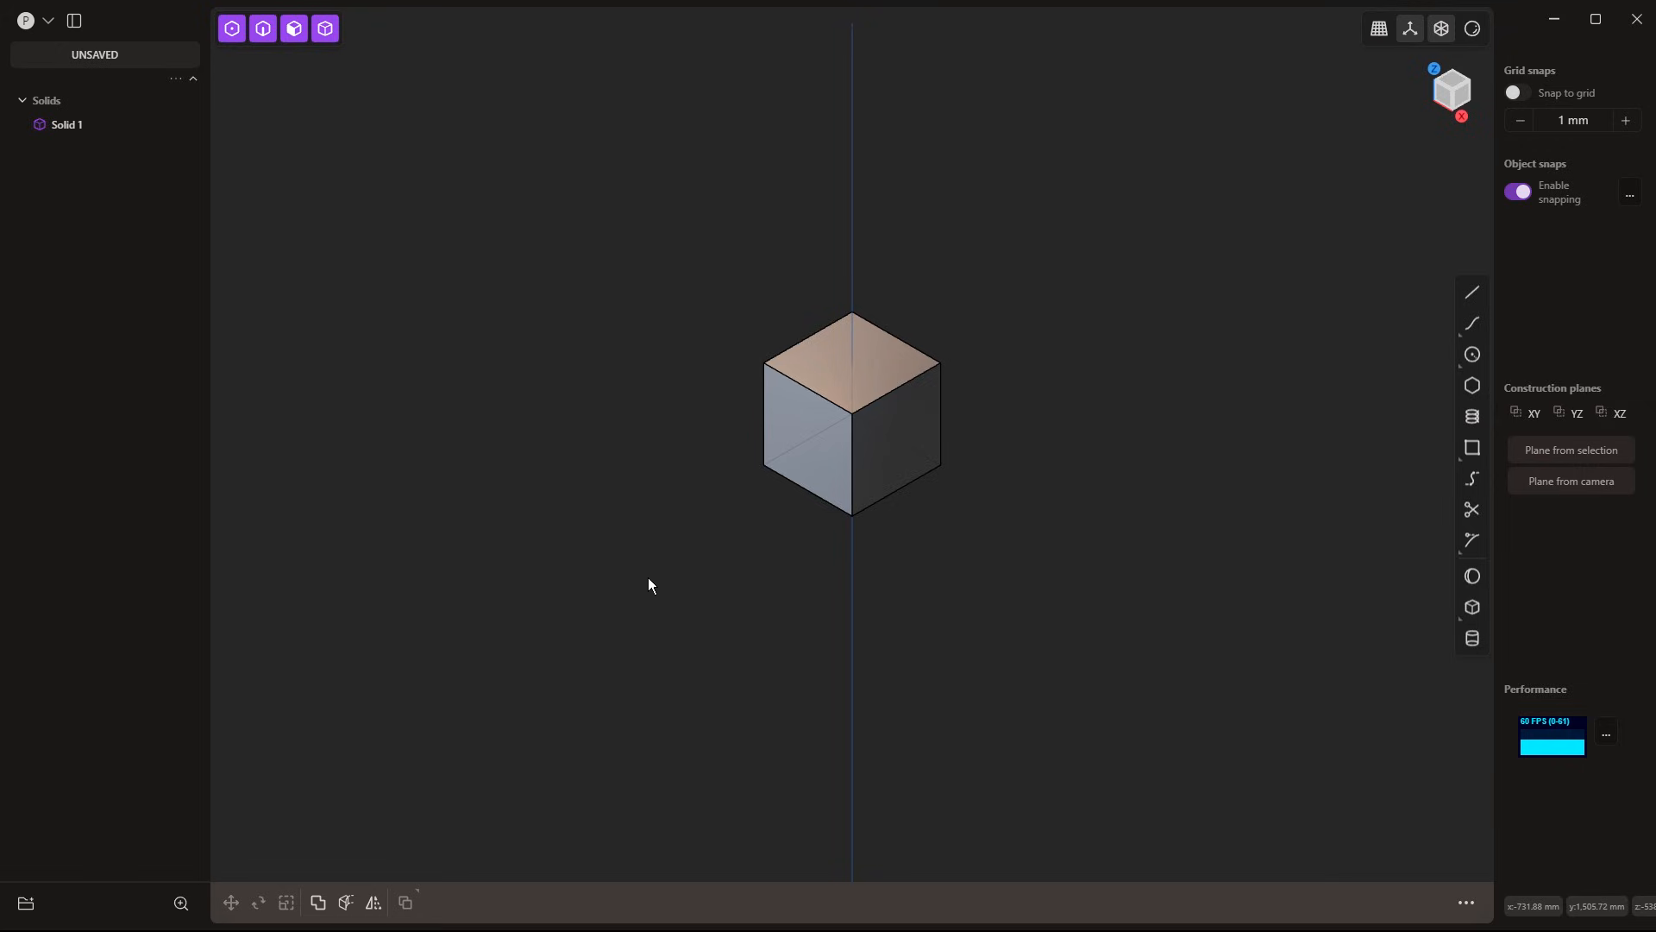
pyautogui.click(828, 417)
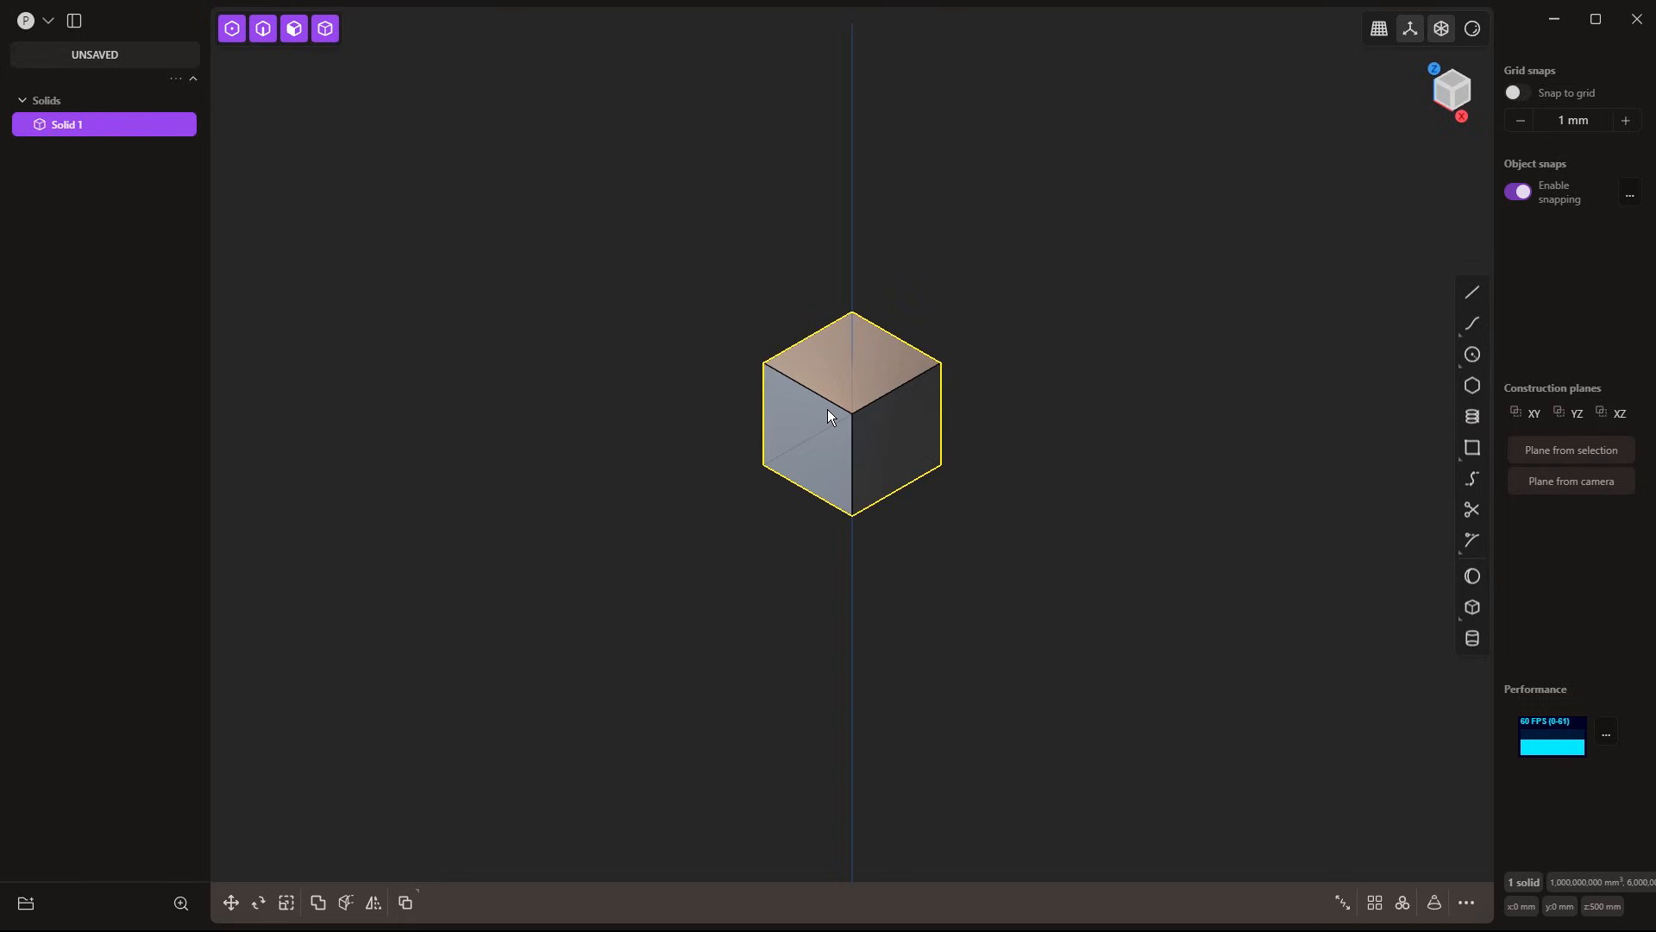
pyautogui.press('Delete')
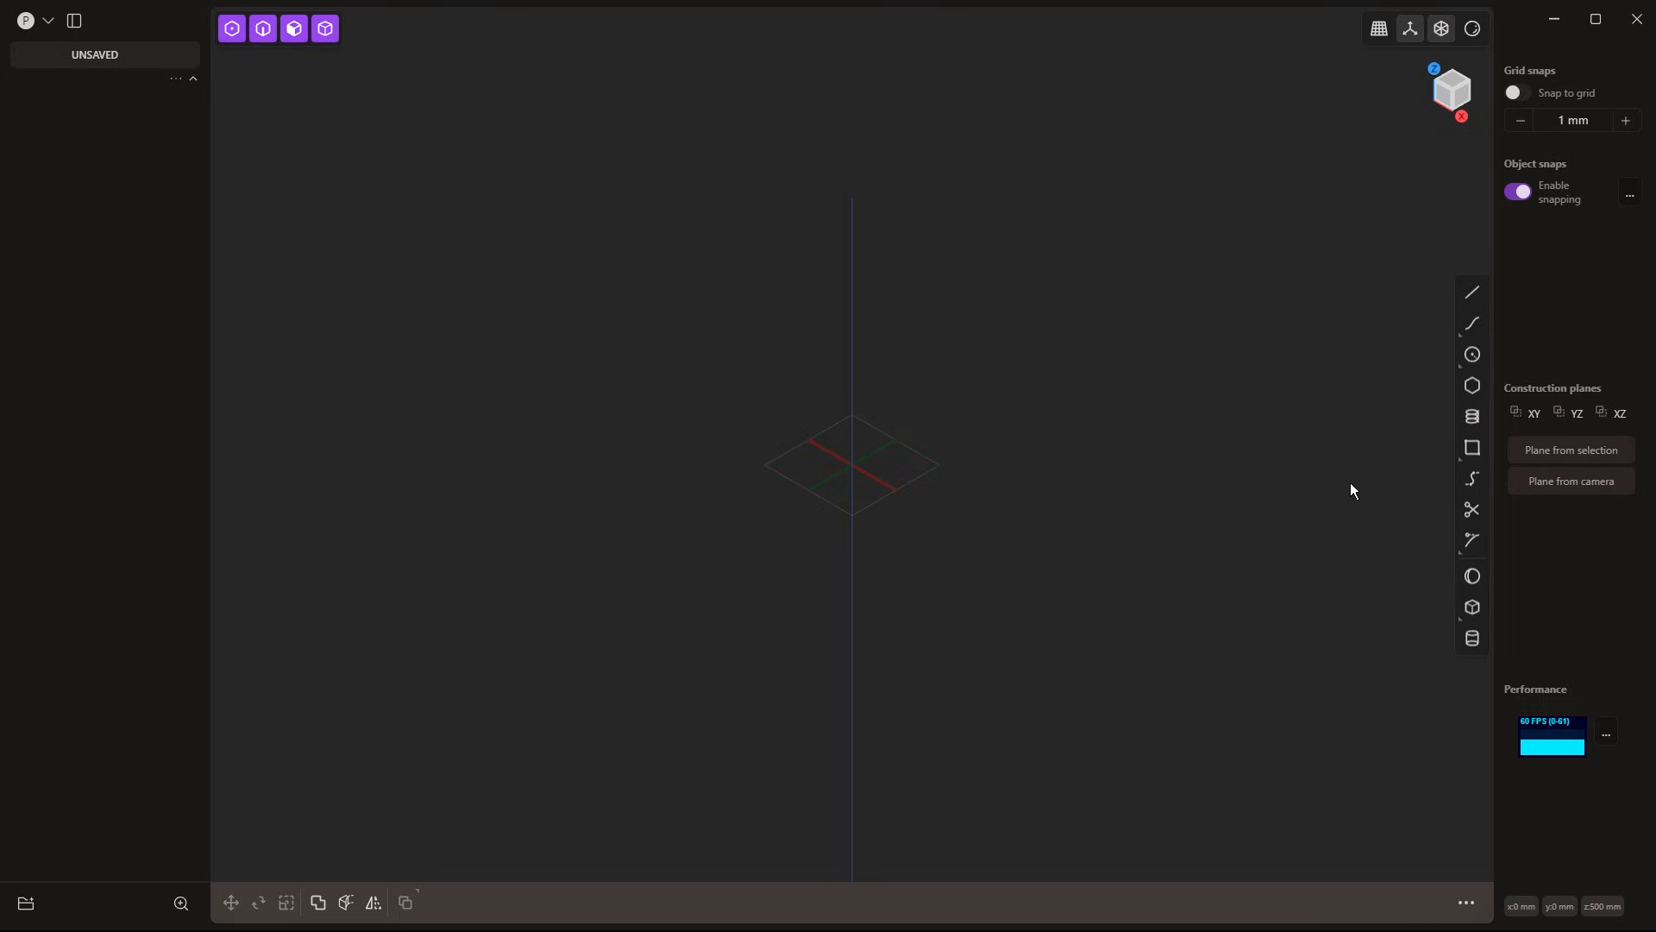
# Draw a closed polyline from the origin: up the Z axis, out along X, along Y, back parallel to X, and to the origin
pyautogui.click(1472, 294)
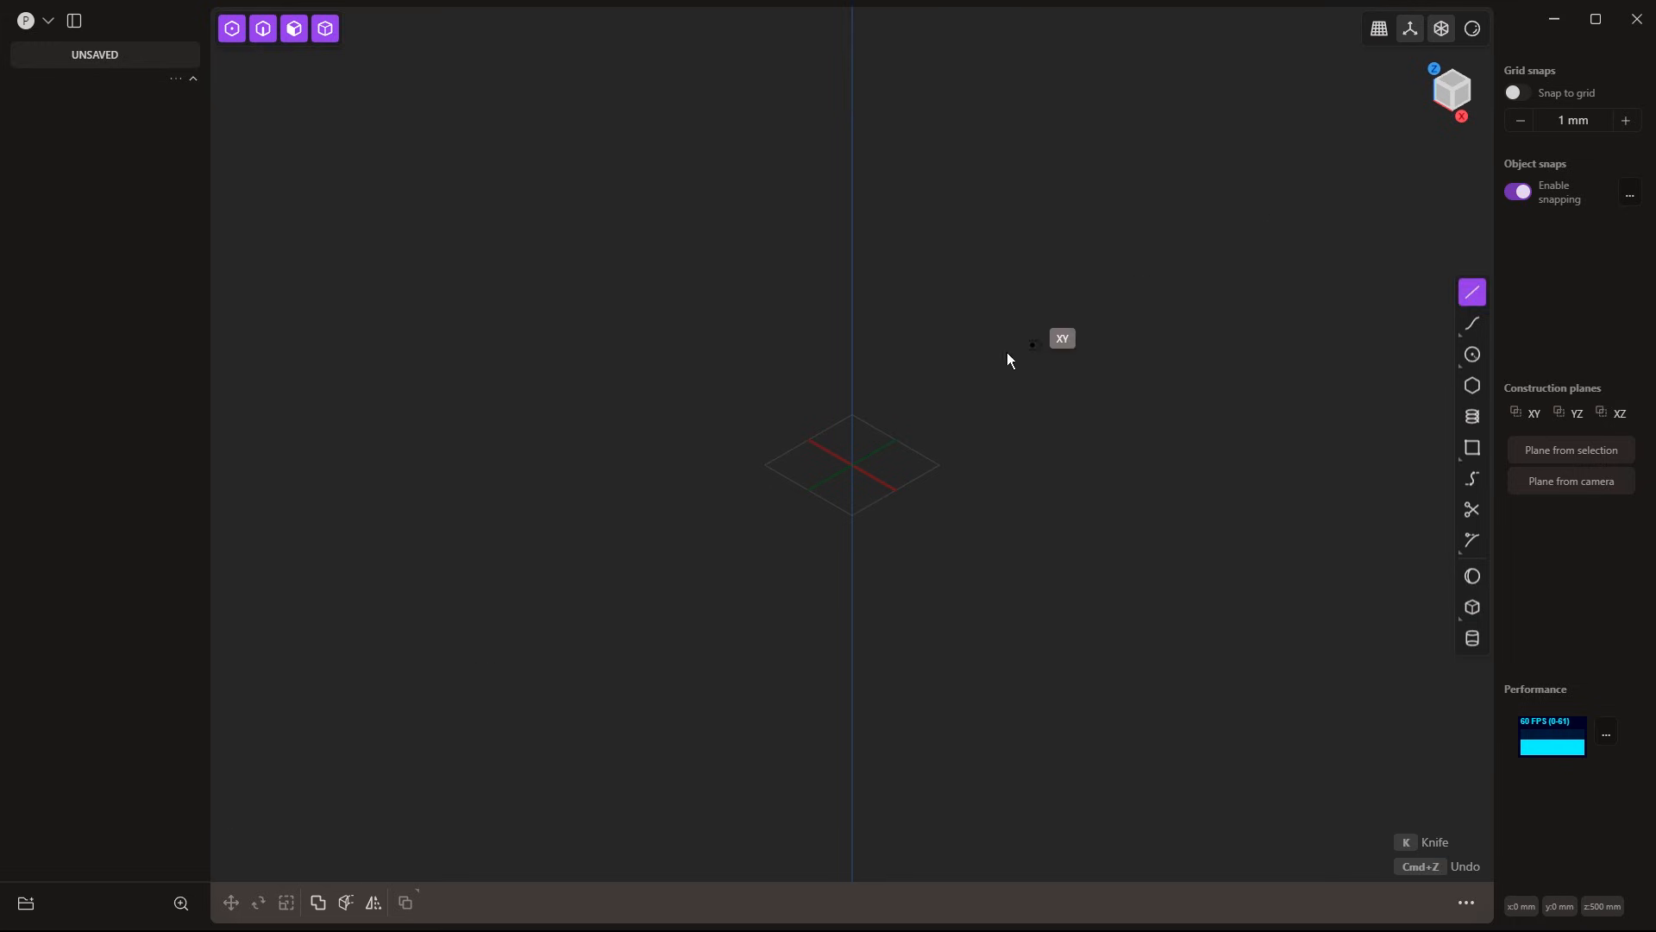
pyautogui.click(852, 465)
pyautogui.click(853, 324)
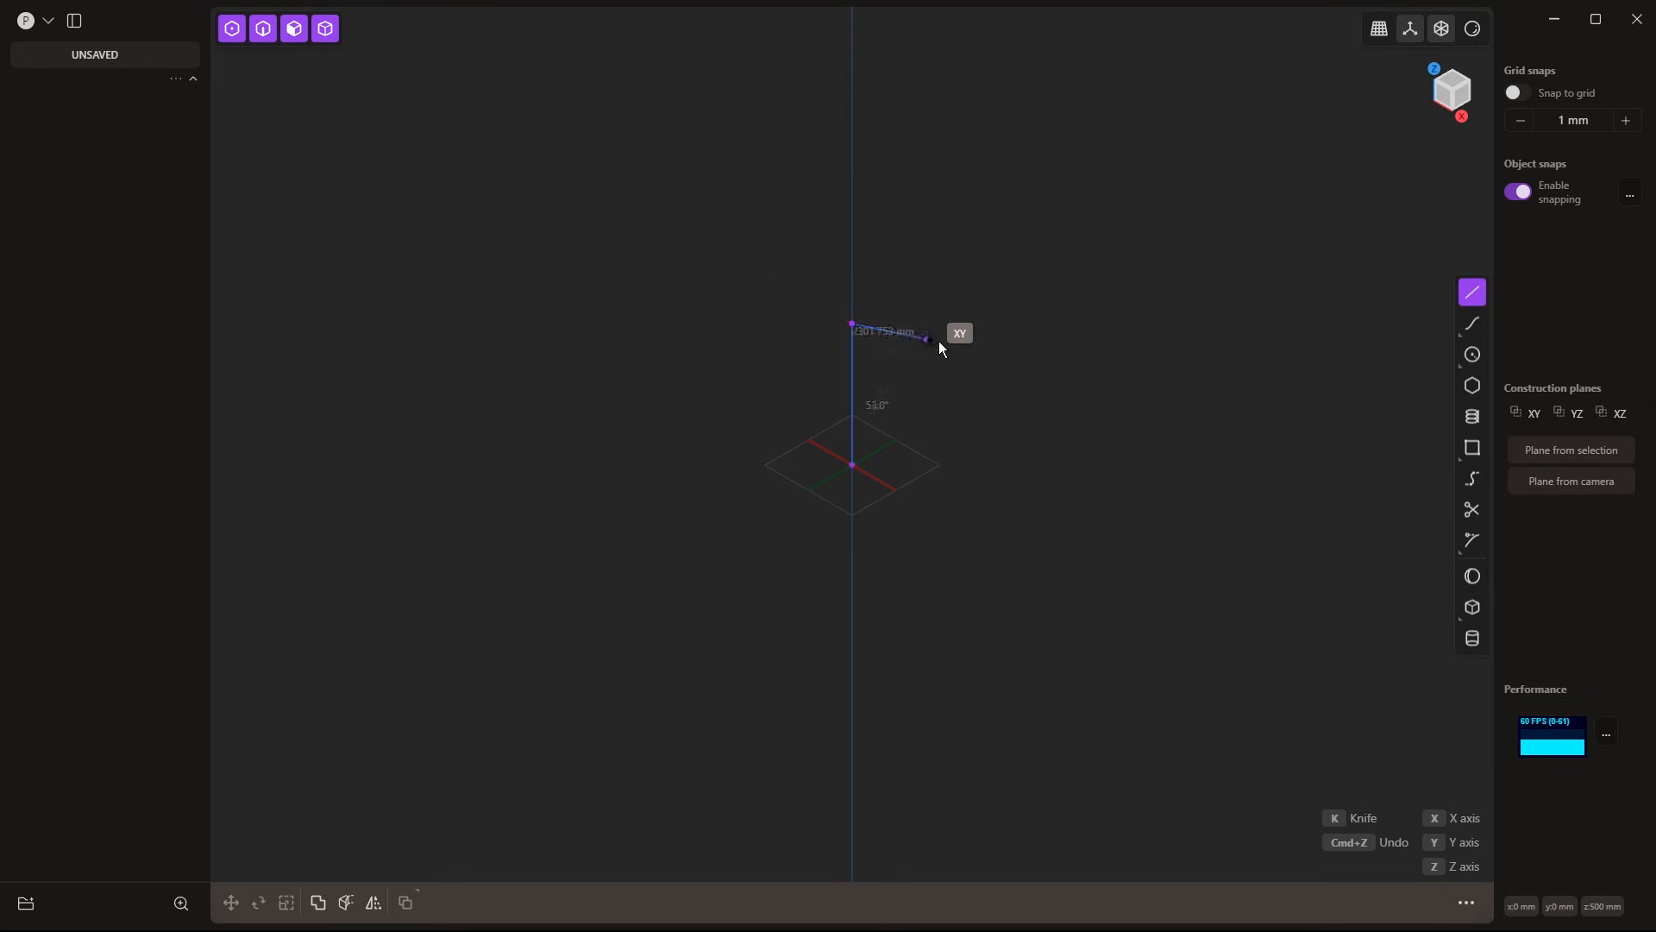
pyautogui.click(988, 401)
pyautogui.click(1096, 339)
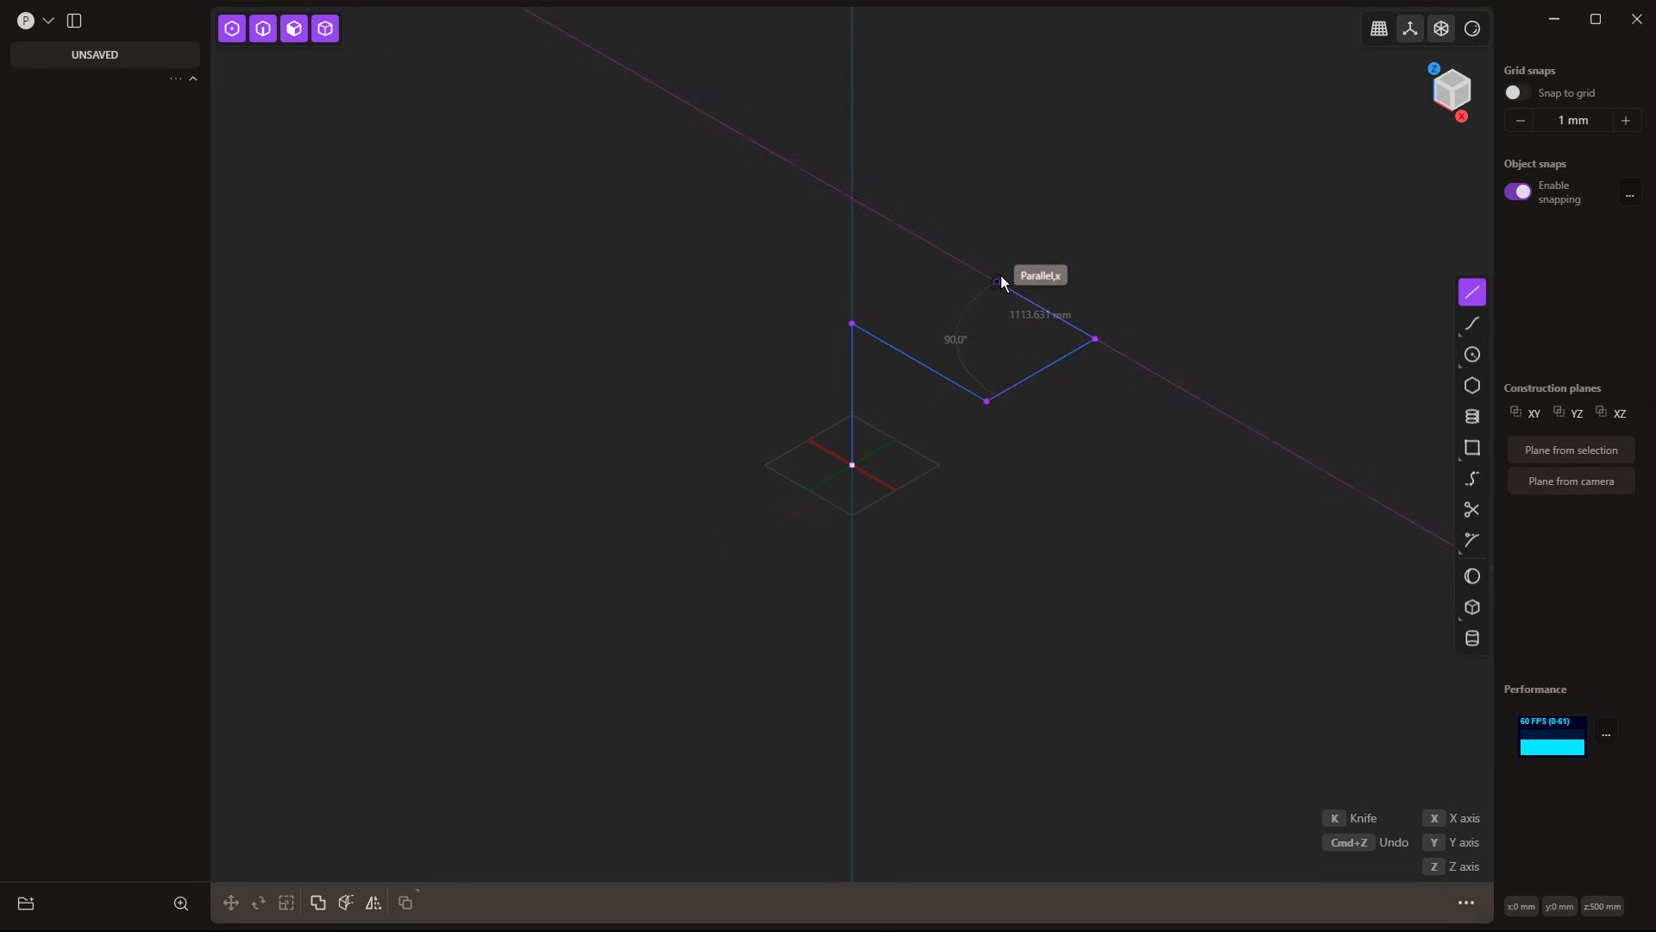
pyautogui.click(1000, 279)
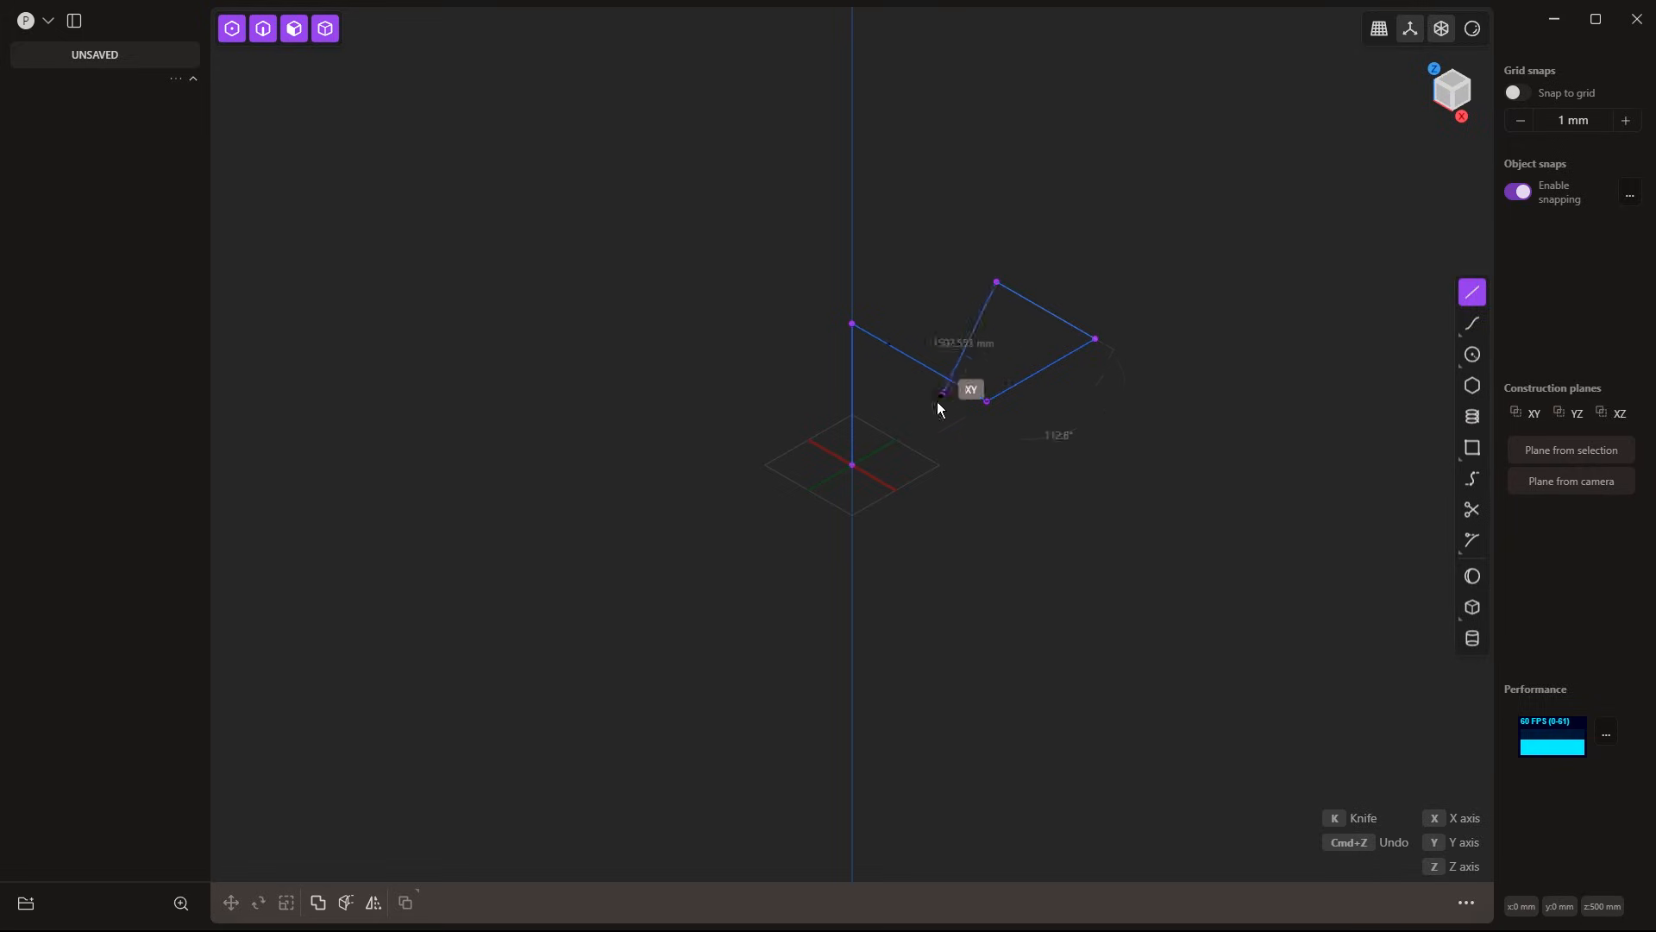
pyautogui.click(859, 466)
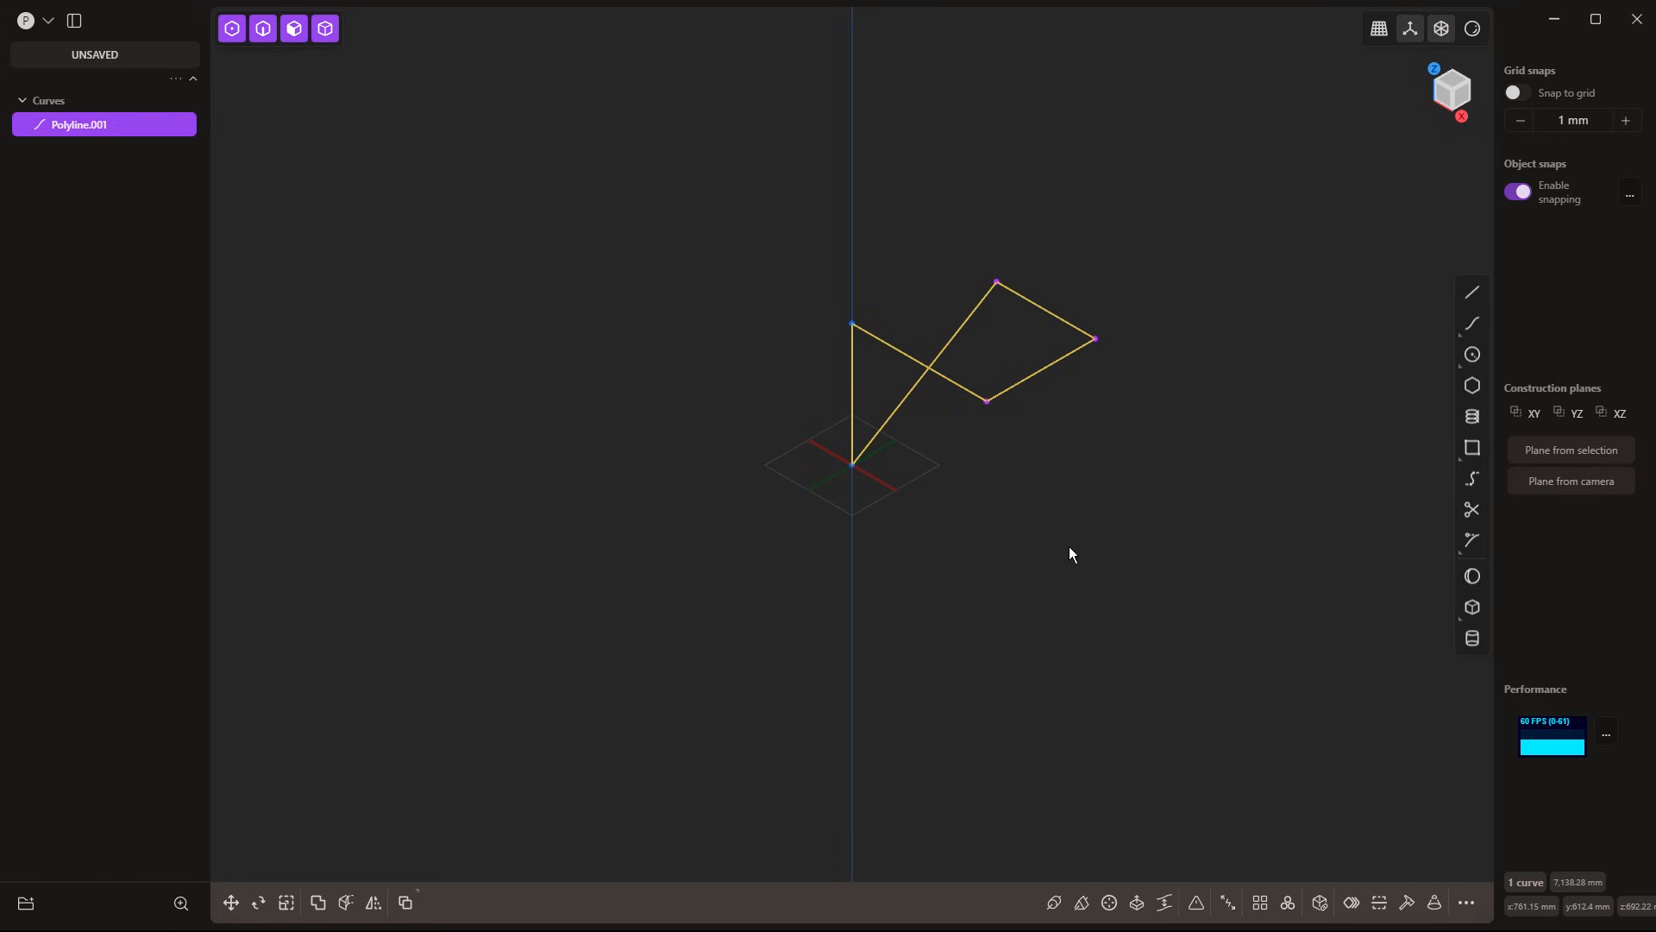
# Delete the polyline and, in the top view, draw a circle about 2615 mm in diameter centred on the origin
pyautogui.press('Delete')
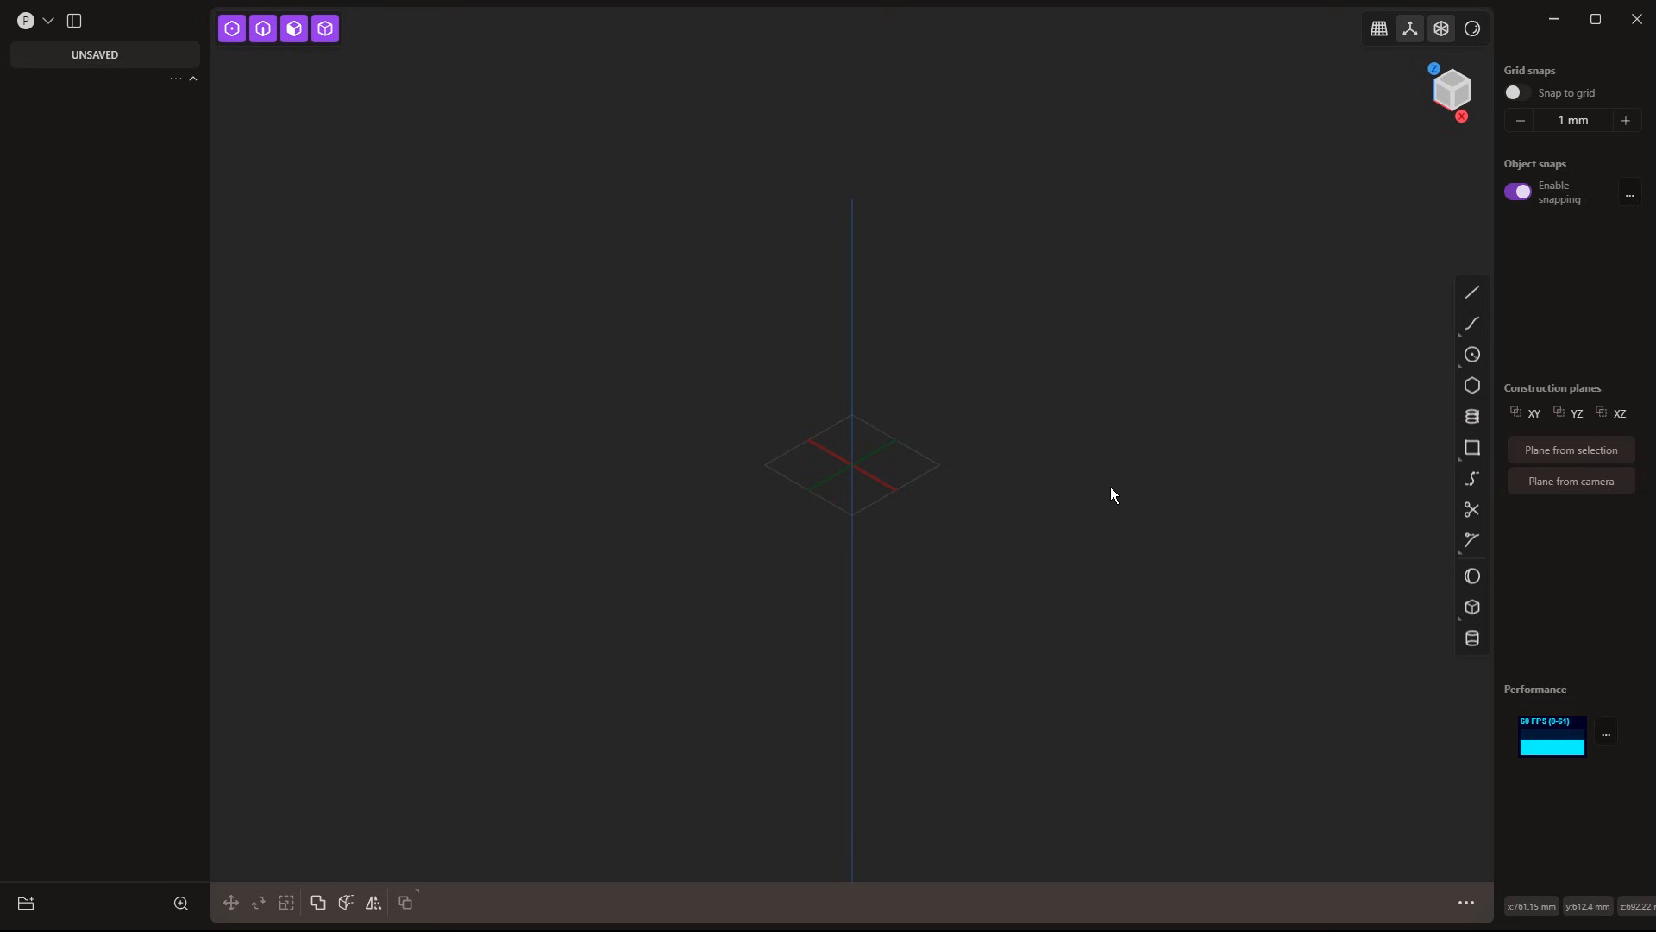
pyautogui.press('7')
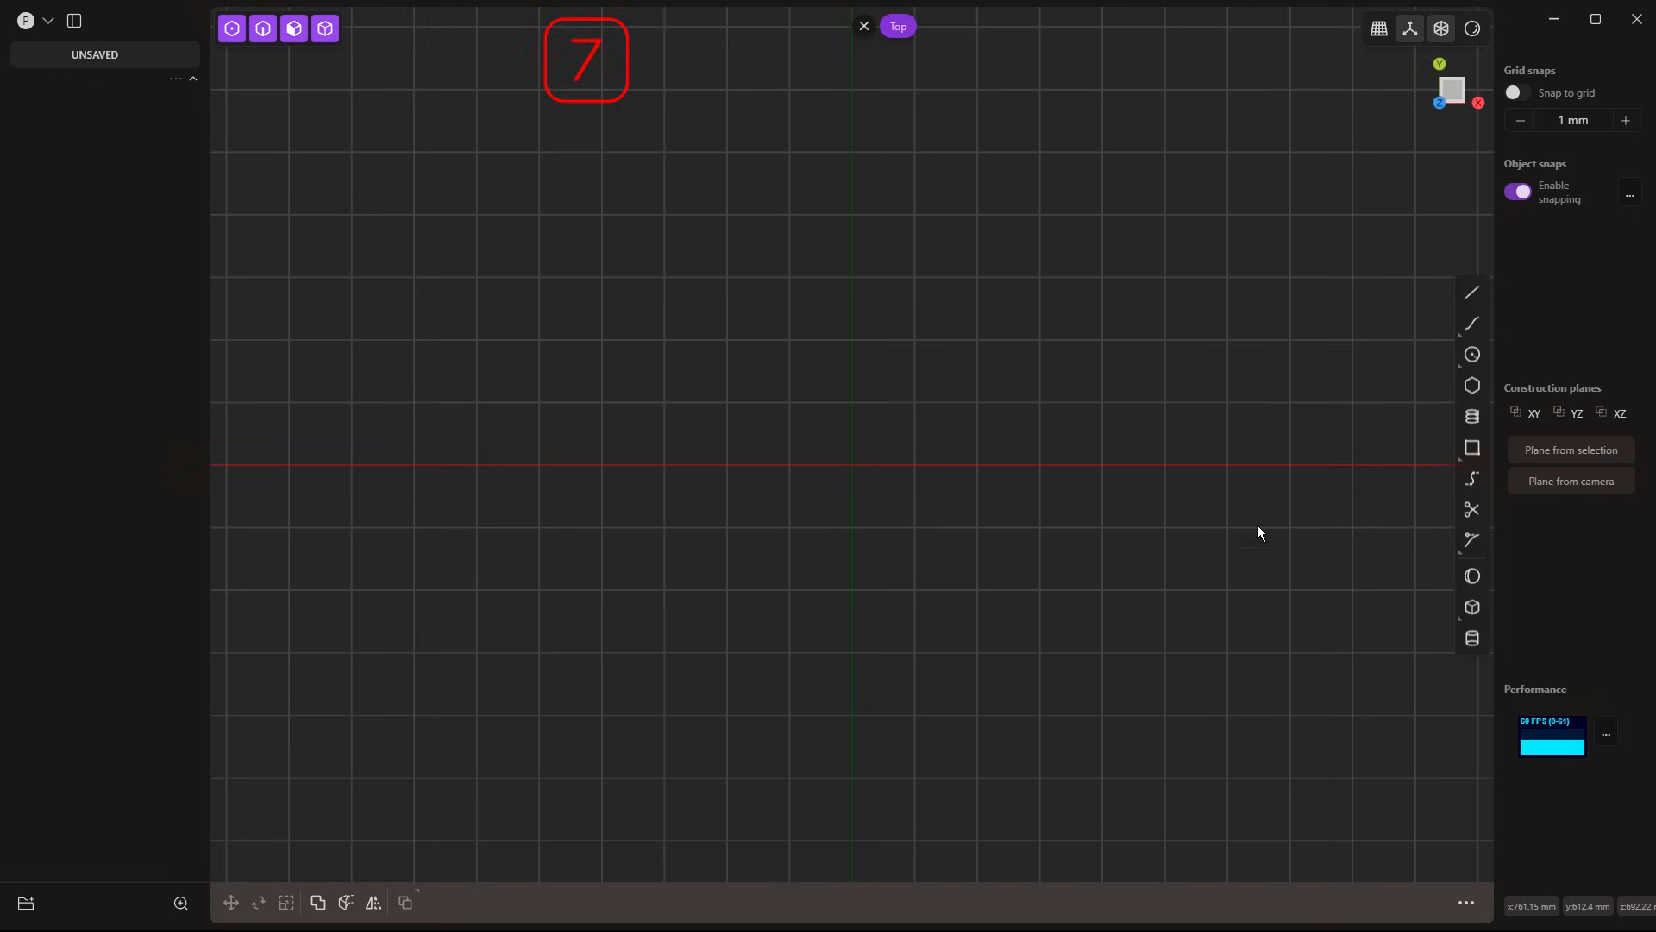
pyautogui.click(1475, 353)
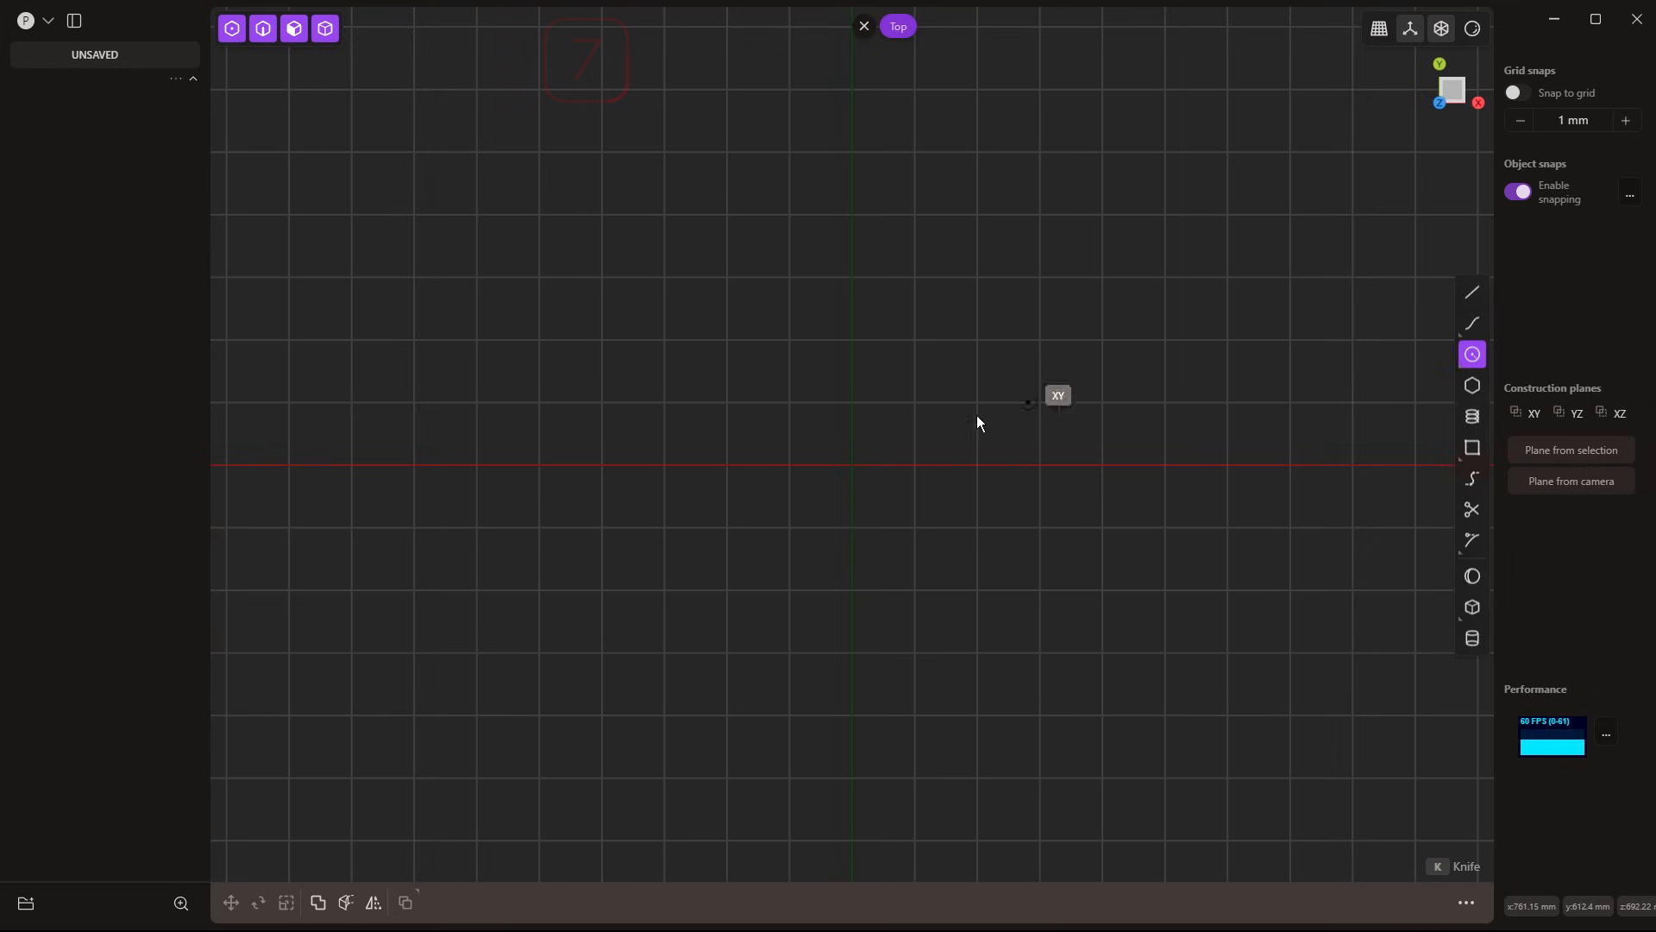
pyautogui.click(852, 465)
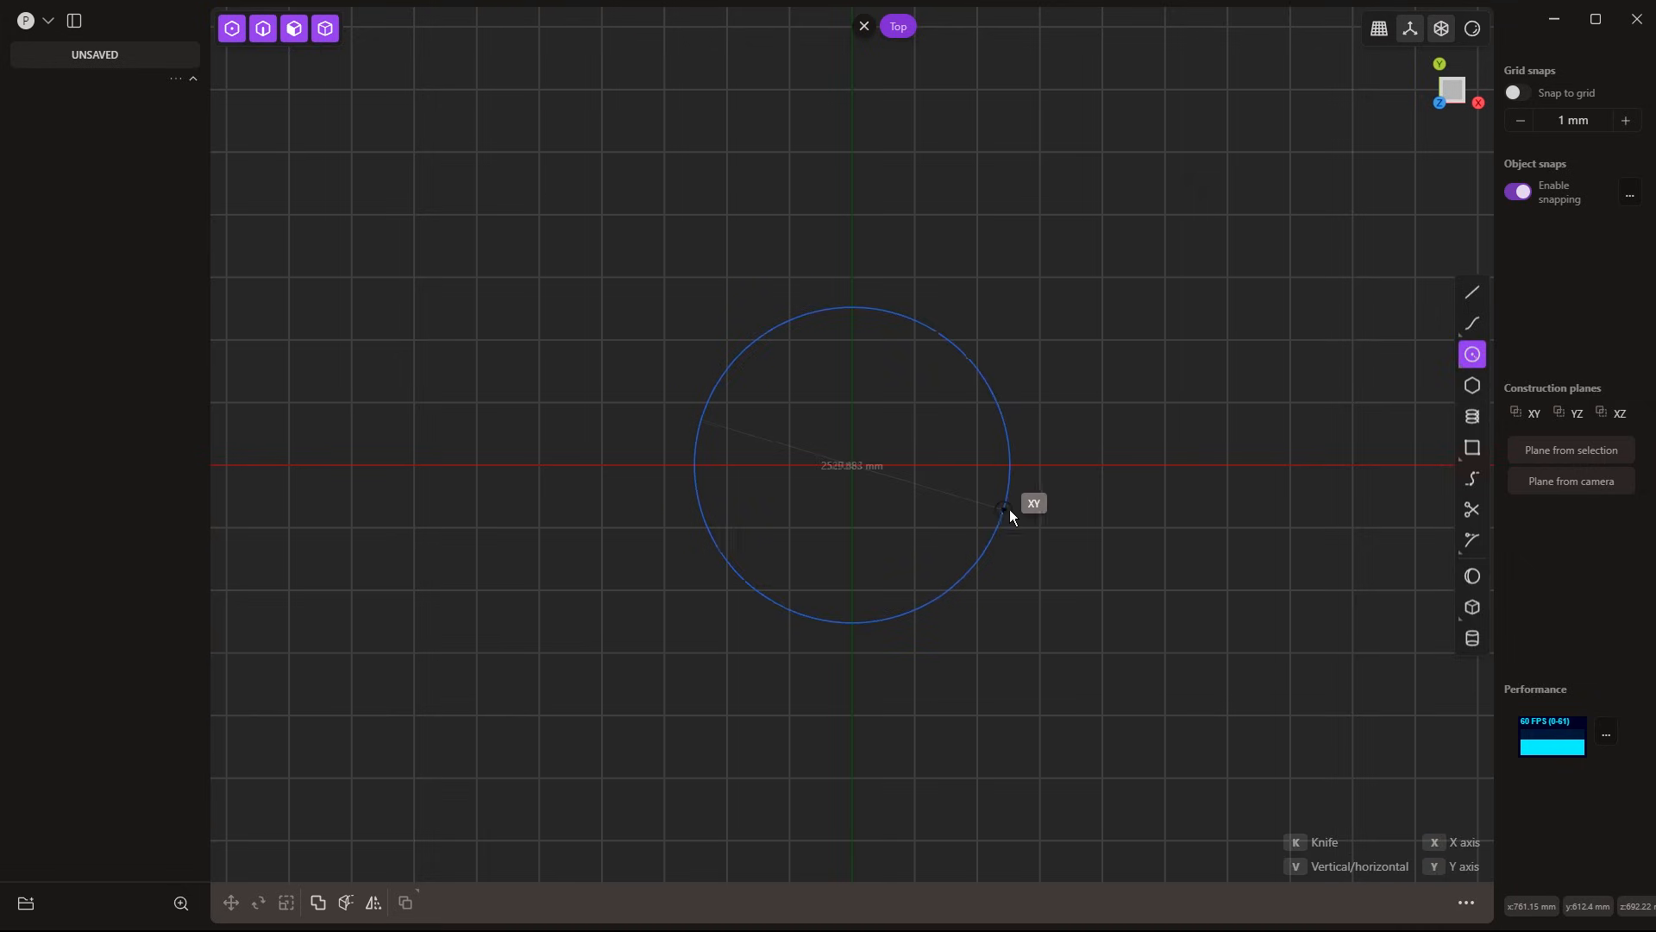
pyautogui.click(1010, 509)
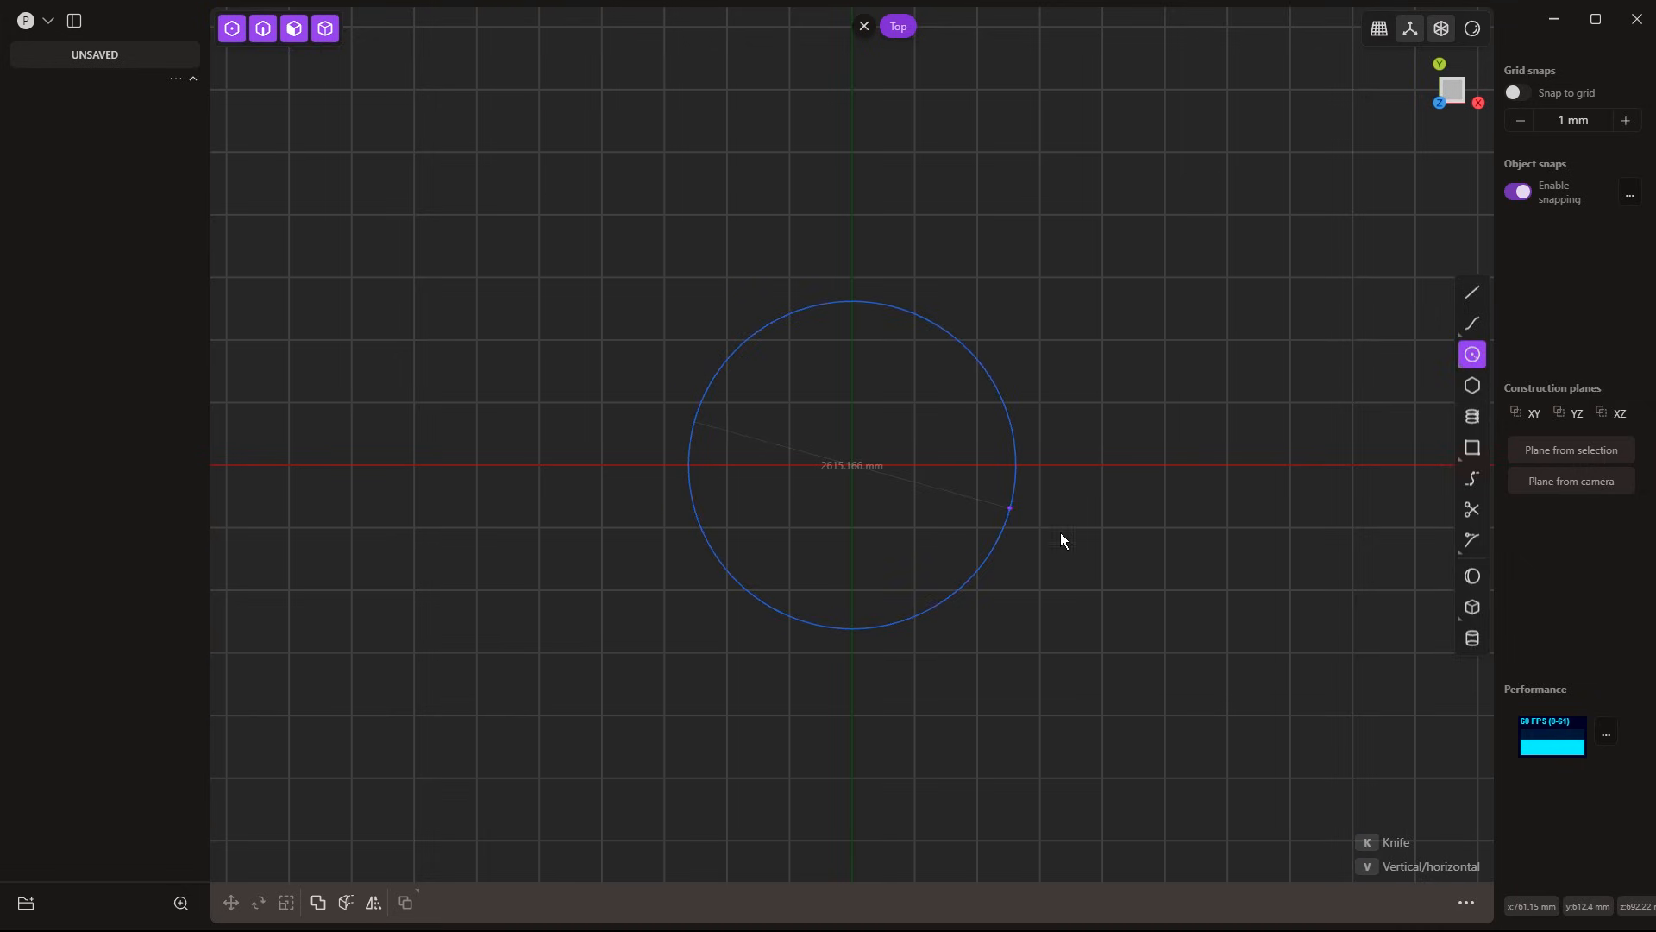
pyautogui.rightClick(1138, 513)
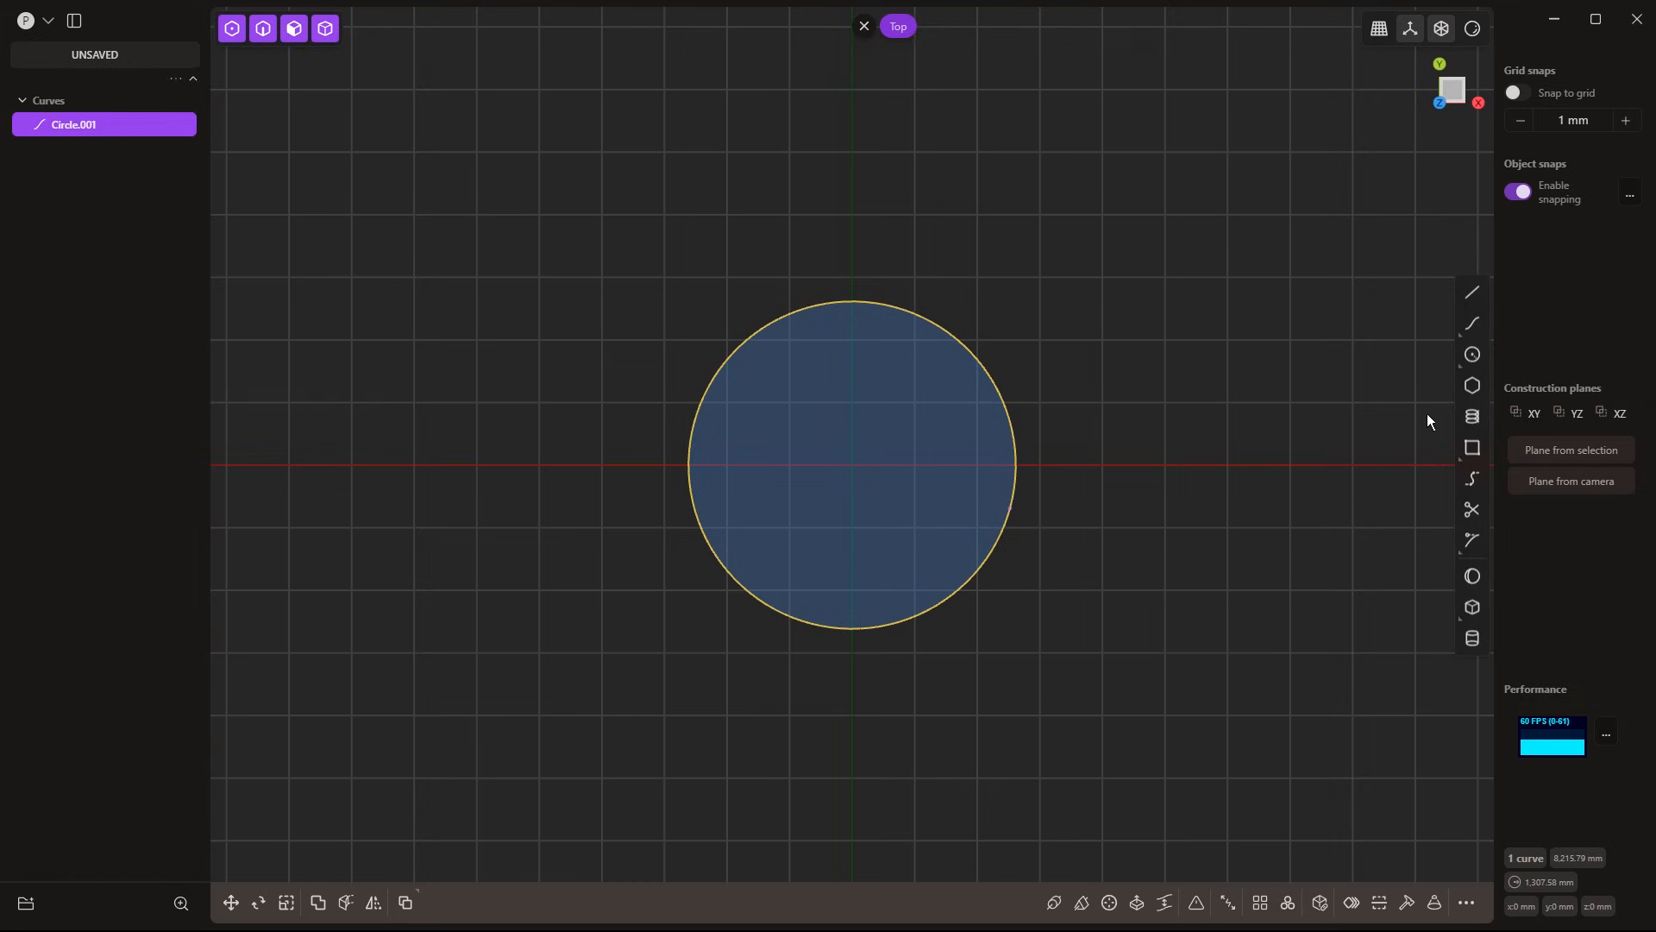
# Draw a rectangle centred on the origin around the circle, 8250 mm wide and 3600 mm high
pyautogui.press('k')
pyautogui.click(1475, 448)
pyautogui.click(851, 469)
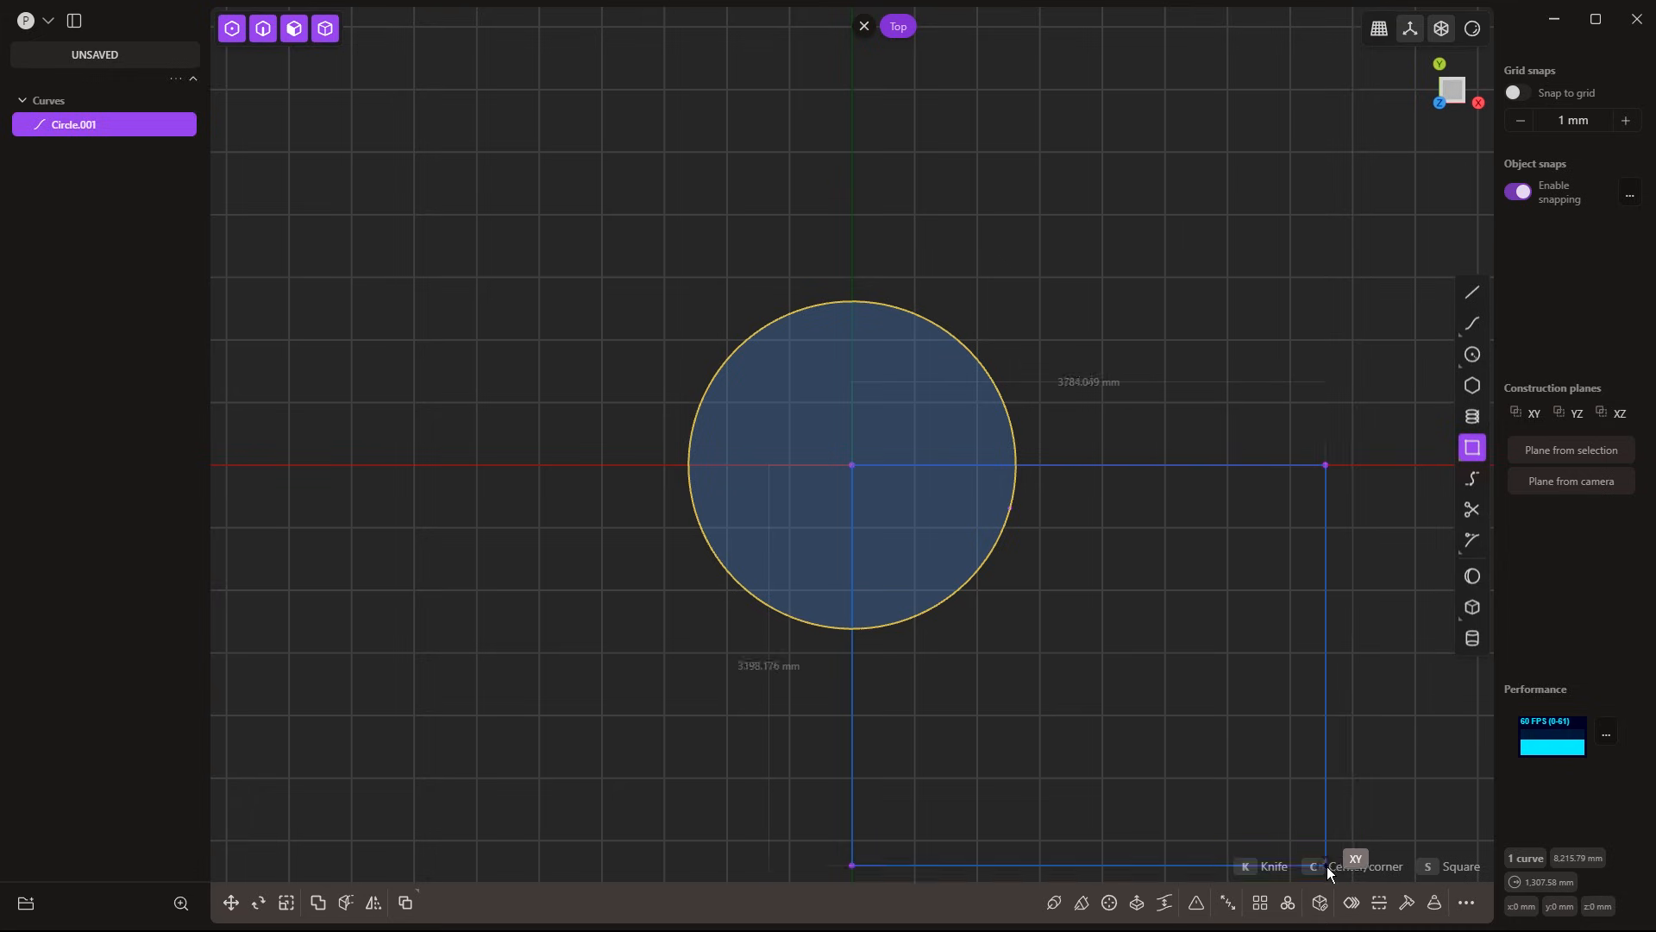
pyautogui.press('c')
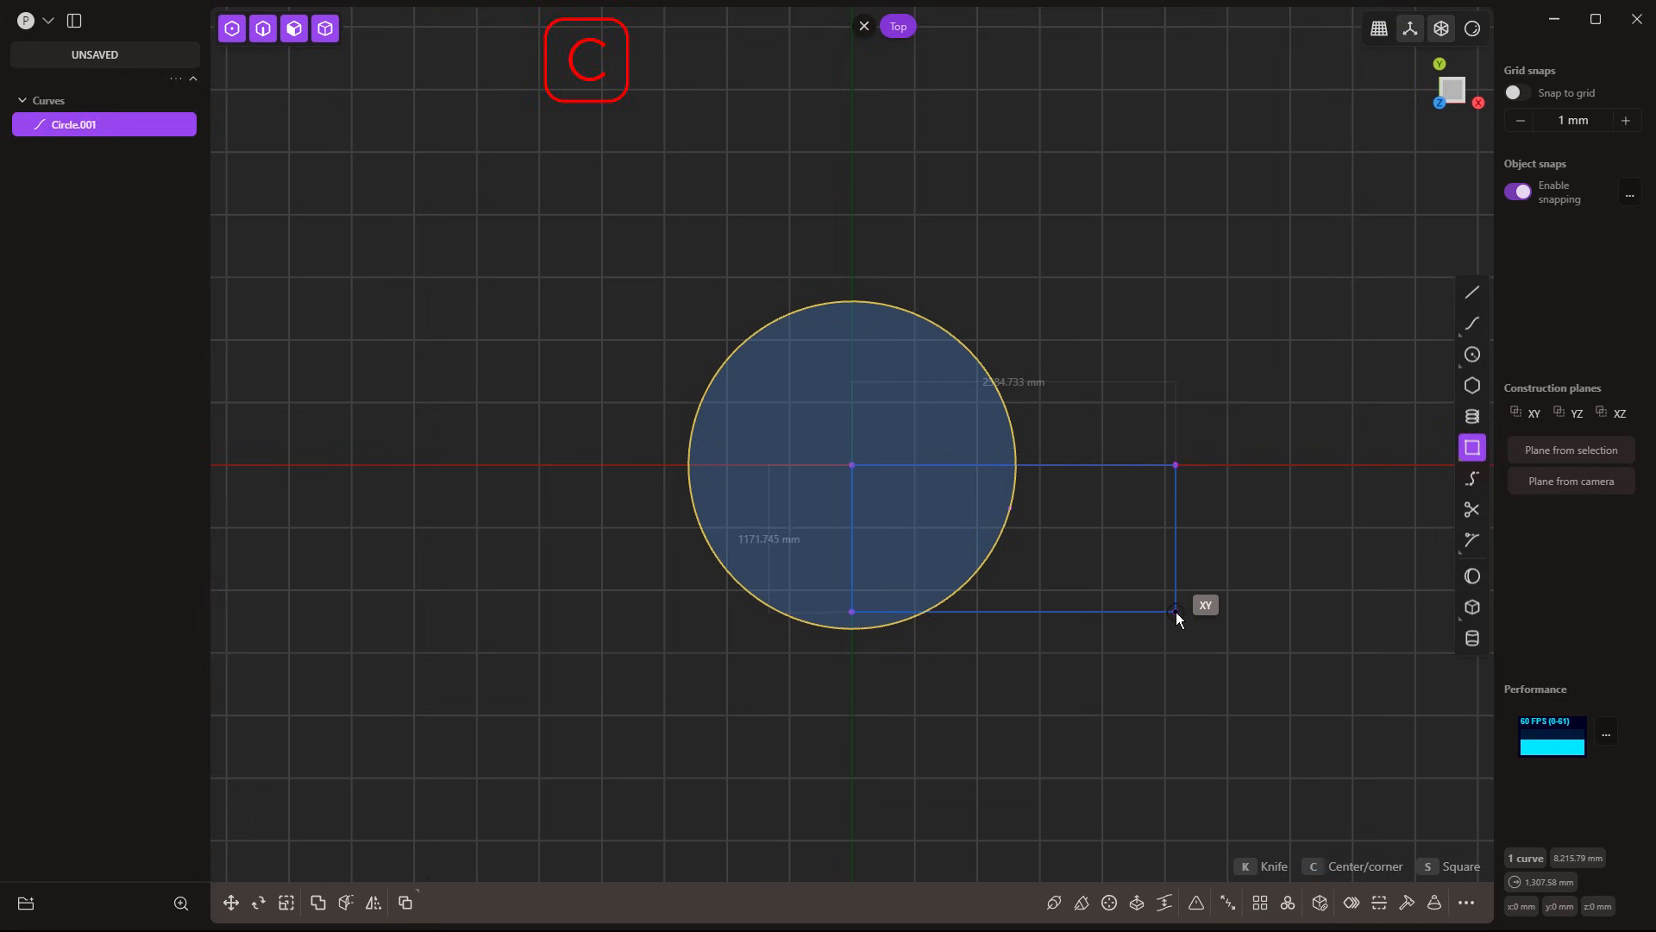
pyautogui.press('c')
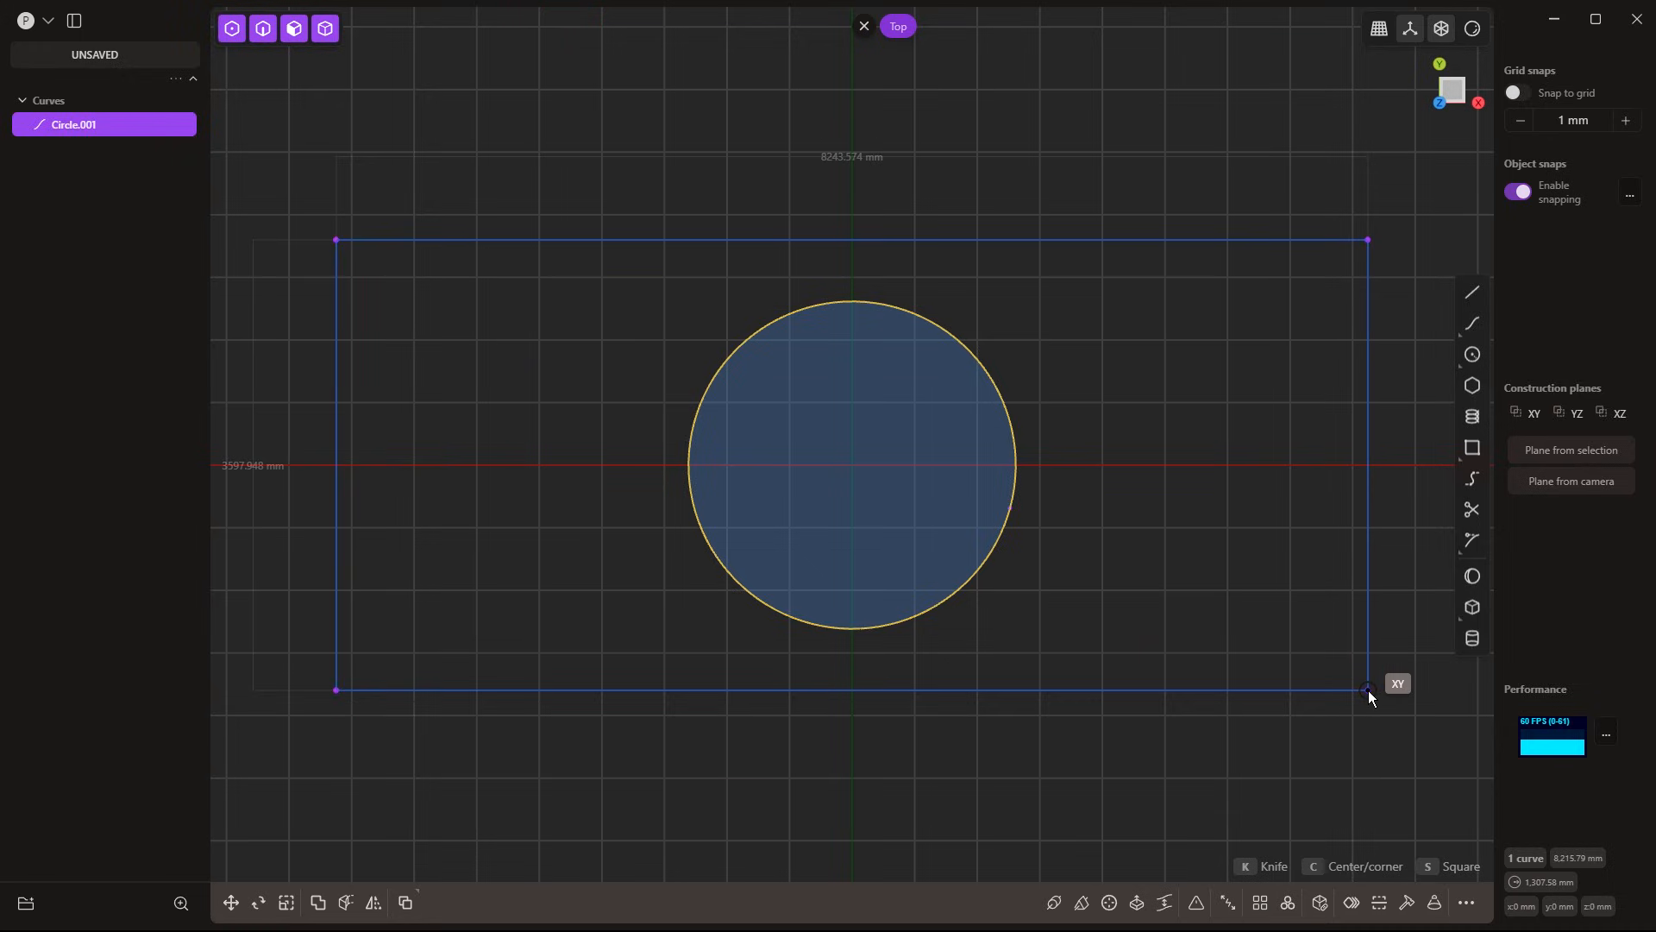
pyautogui.press('Tab')
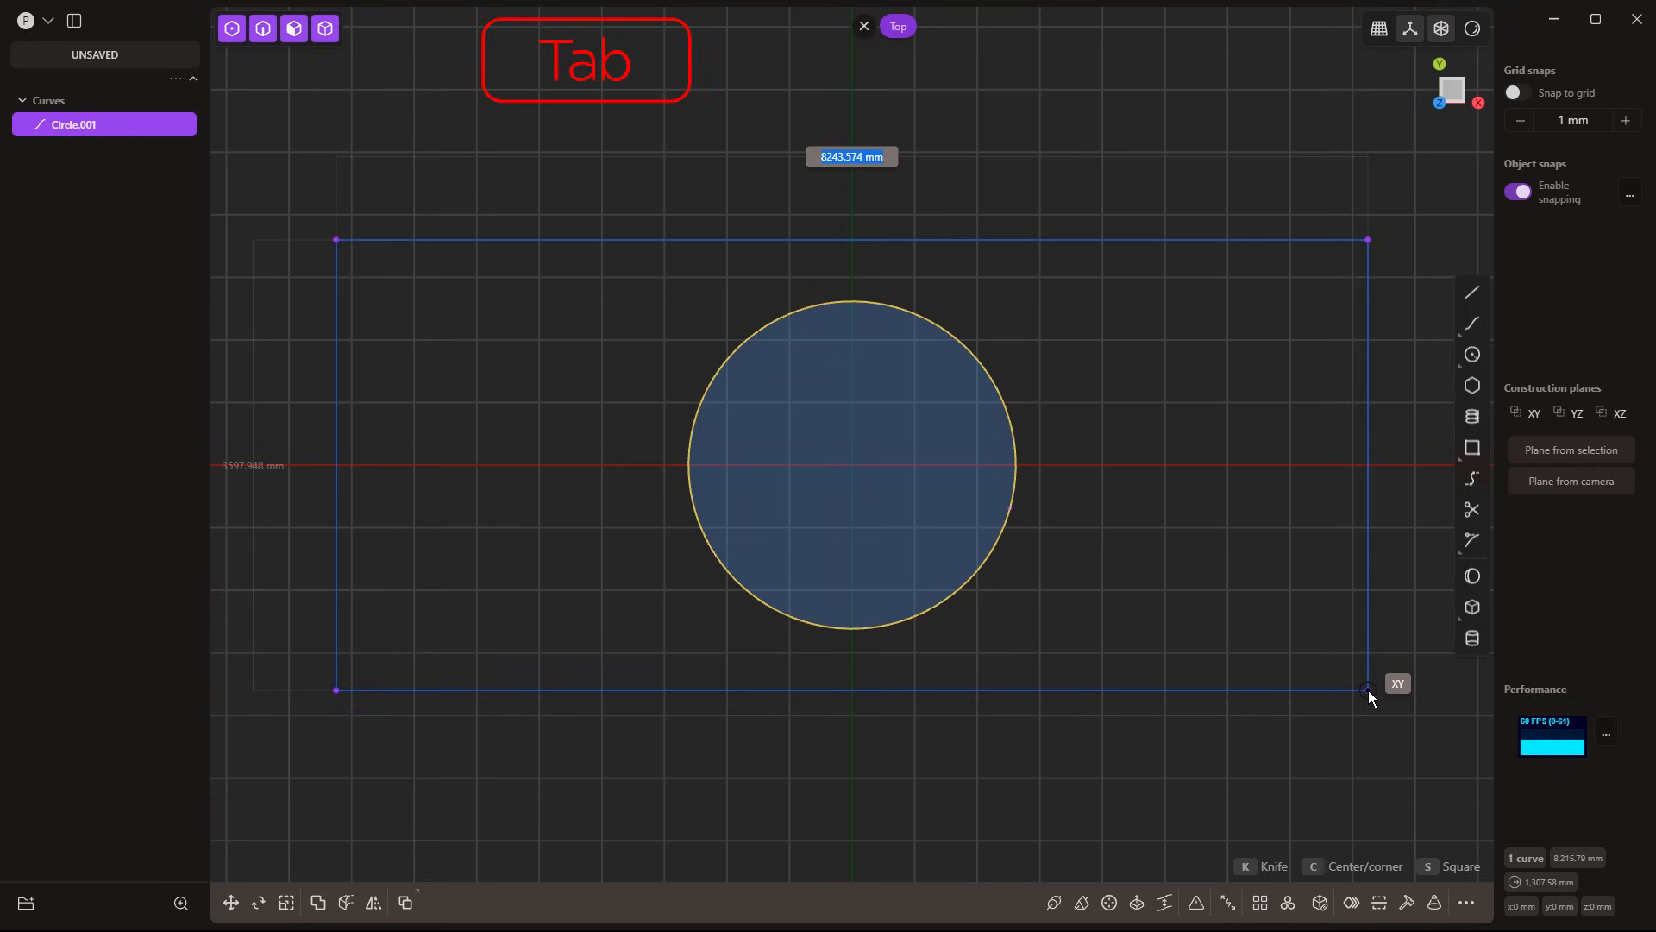
pyautogui.write('8250')
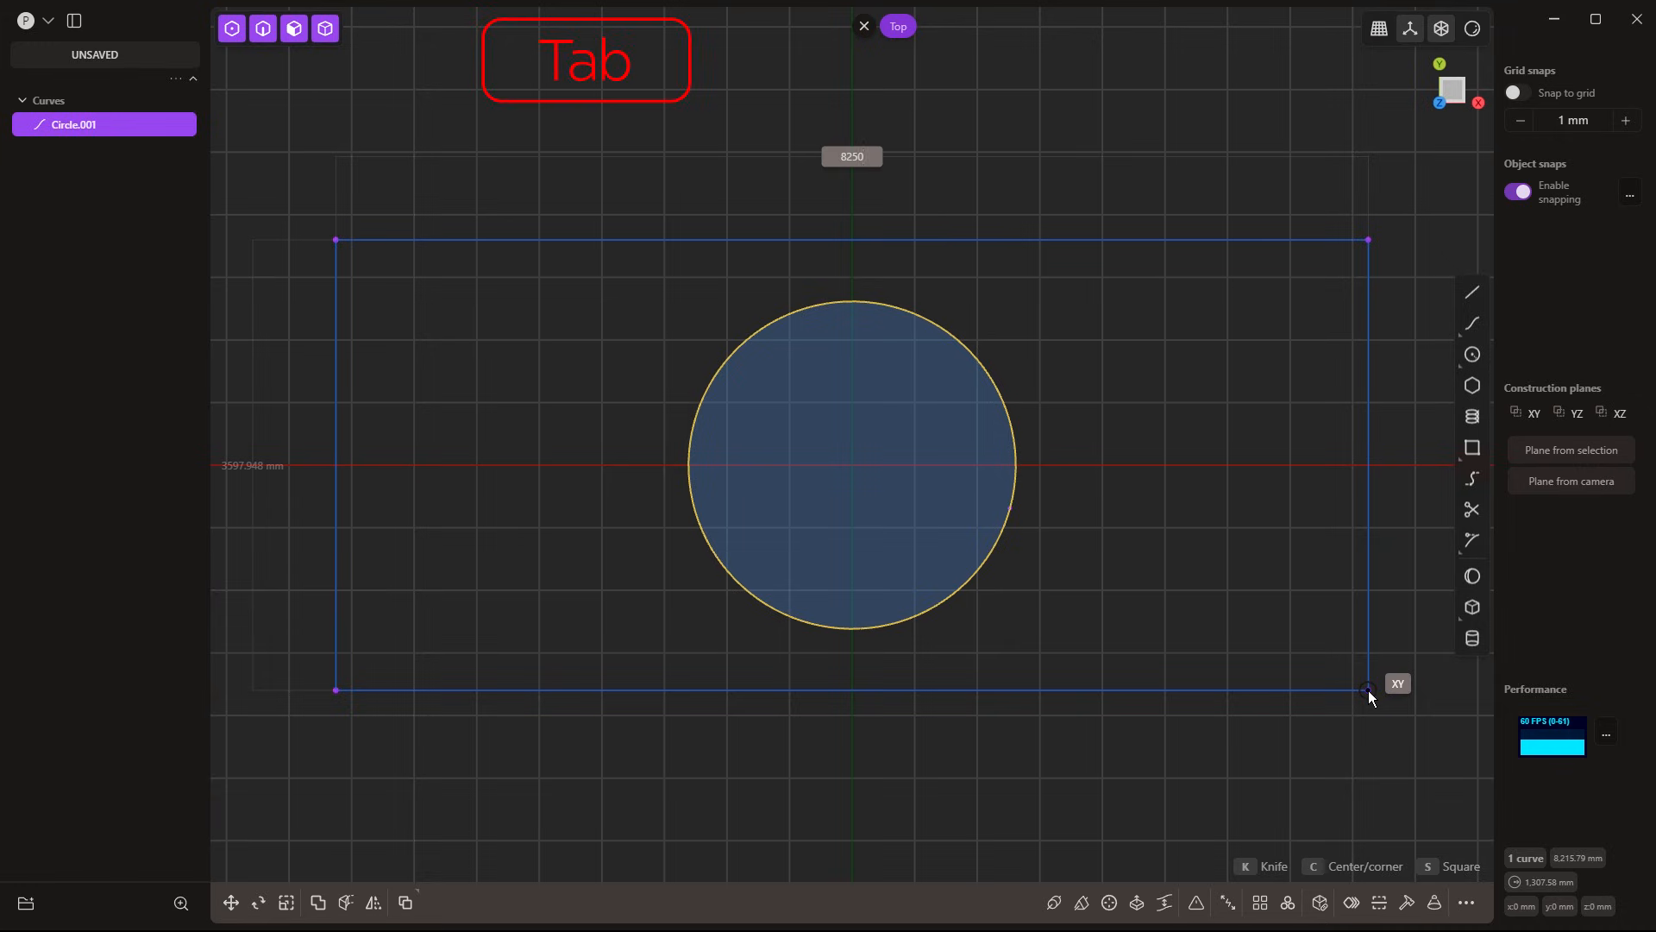
pyautogui.press('Tab')
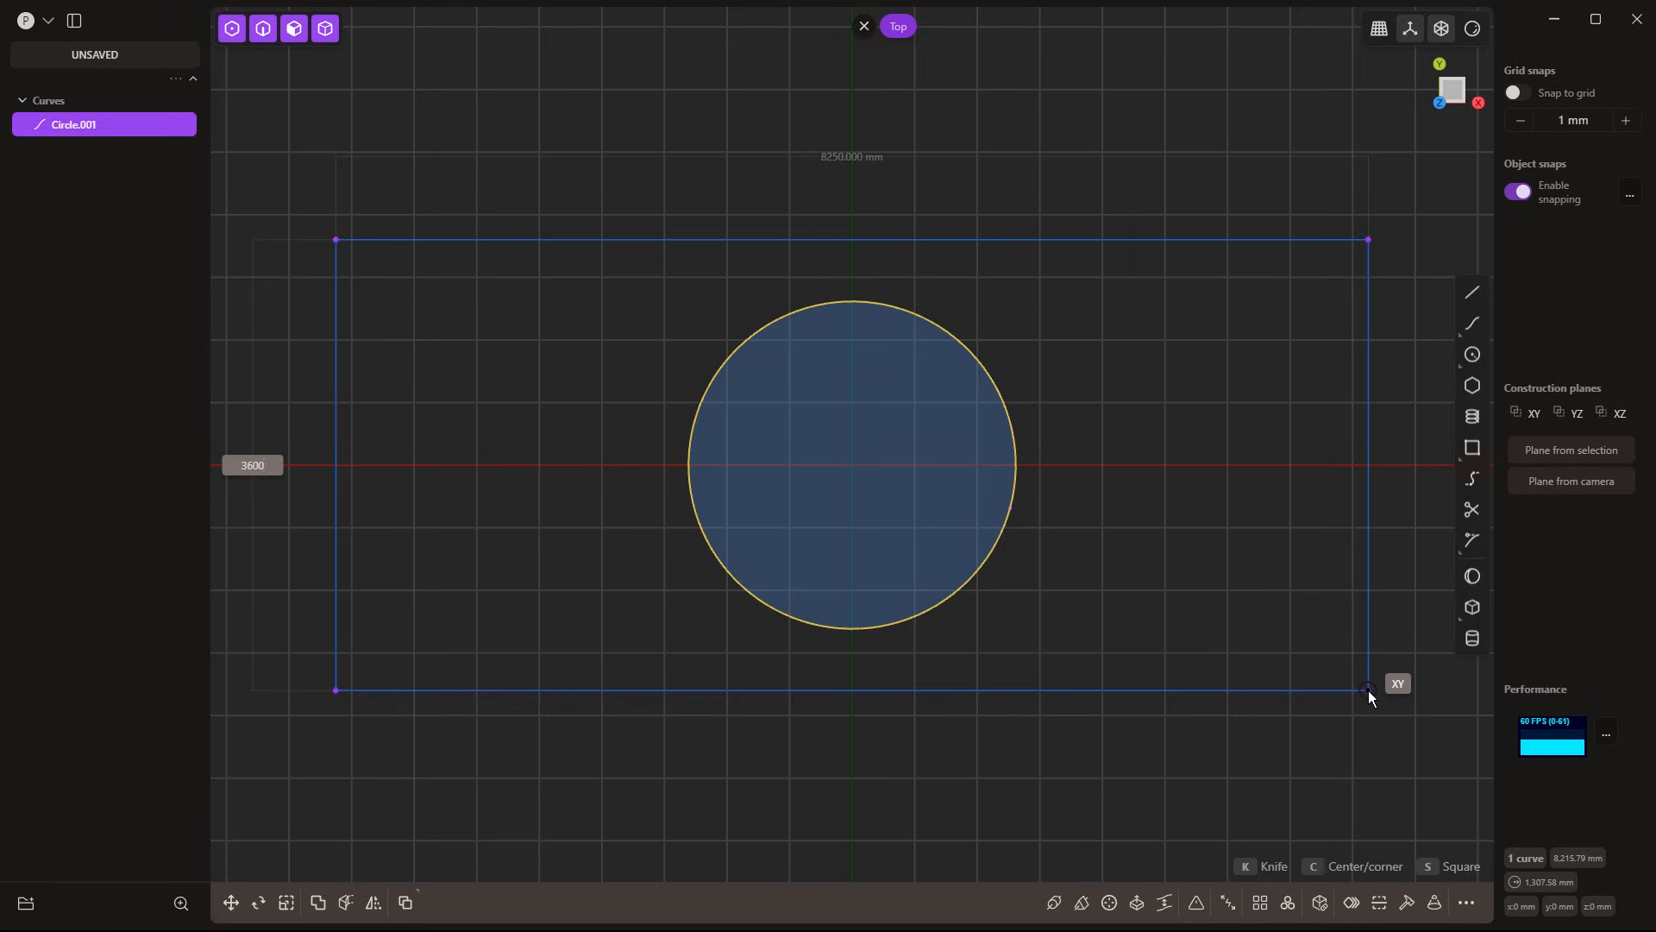
pyautogui.click(1368, 690)
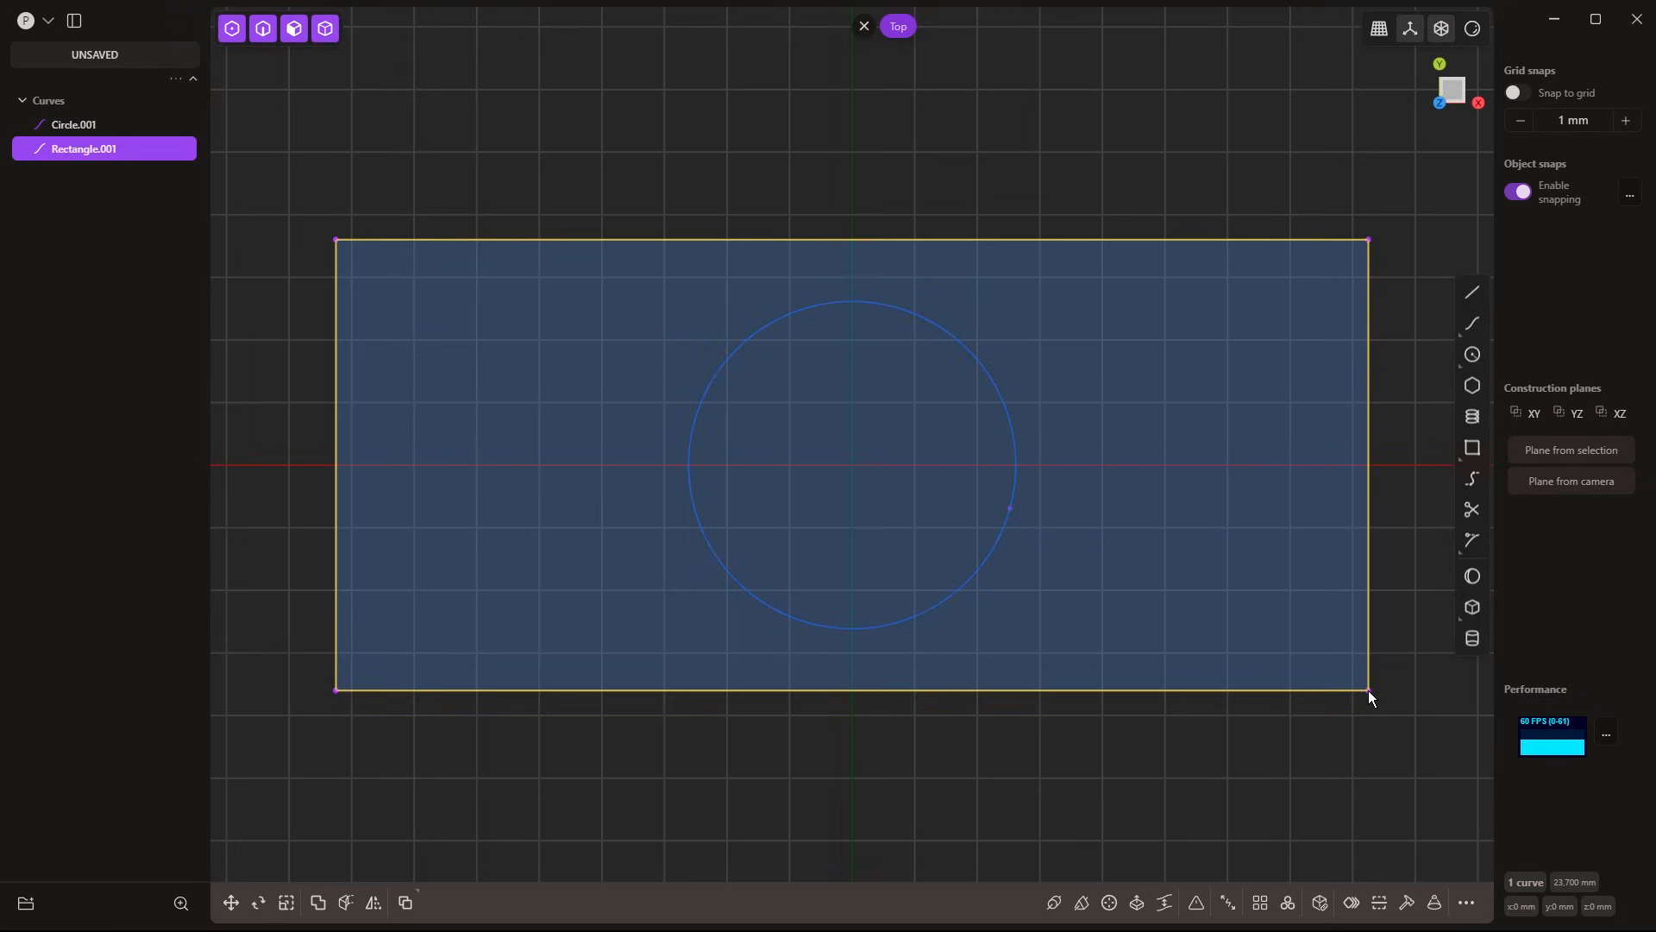
# Try an Extrude on the rectangle and circle regions after selecting each curve in turn
pyautogui.moveTo(1368, 691); pyautogui.dragTo(1047, 542, button='middle')
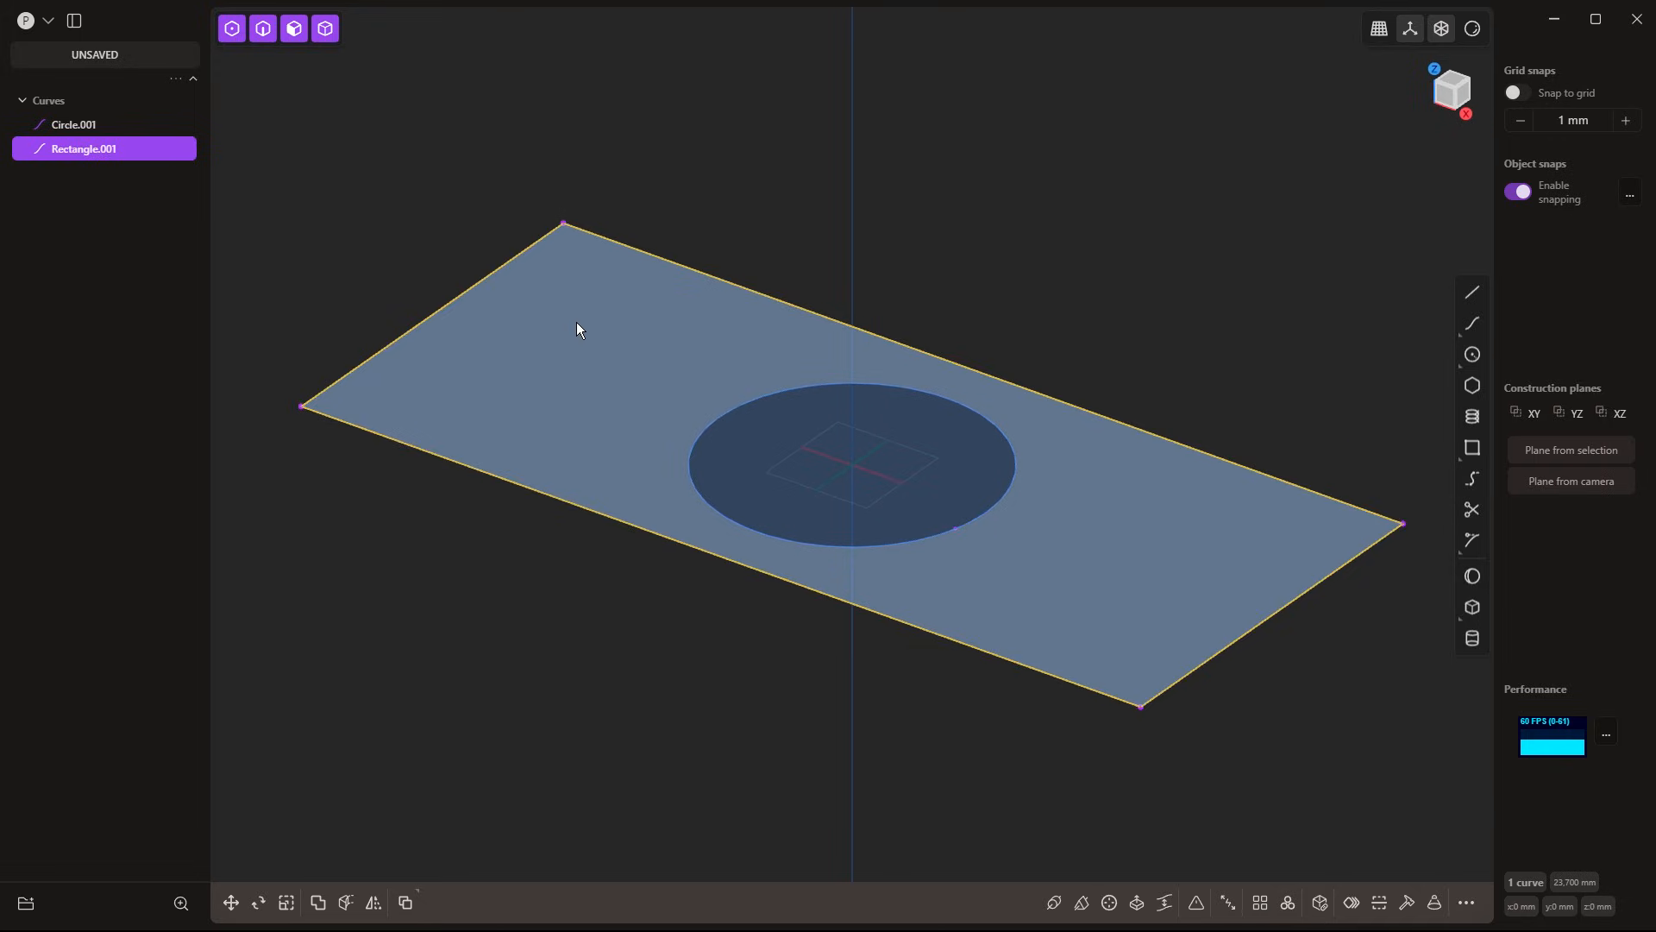
pyautogui.click(75, 125)
pyautogui.click(76, 147)
pyautogui.click(79, 127)
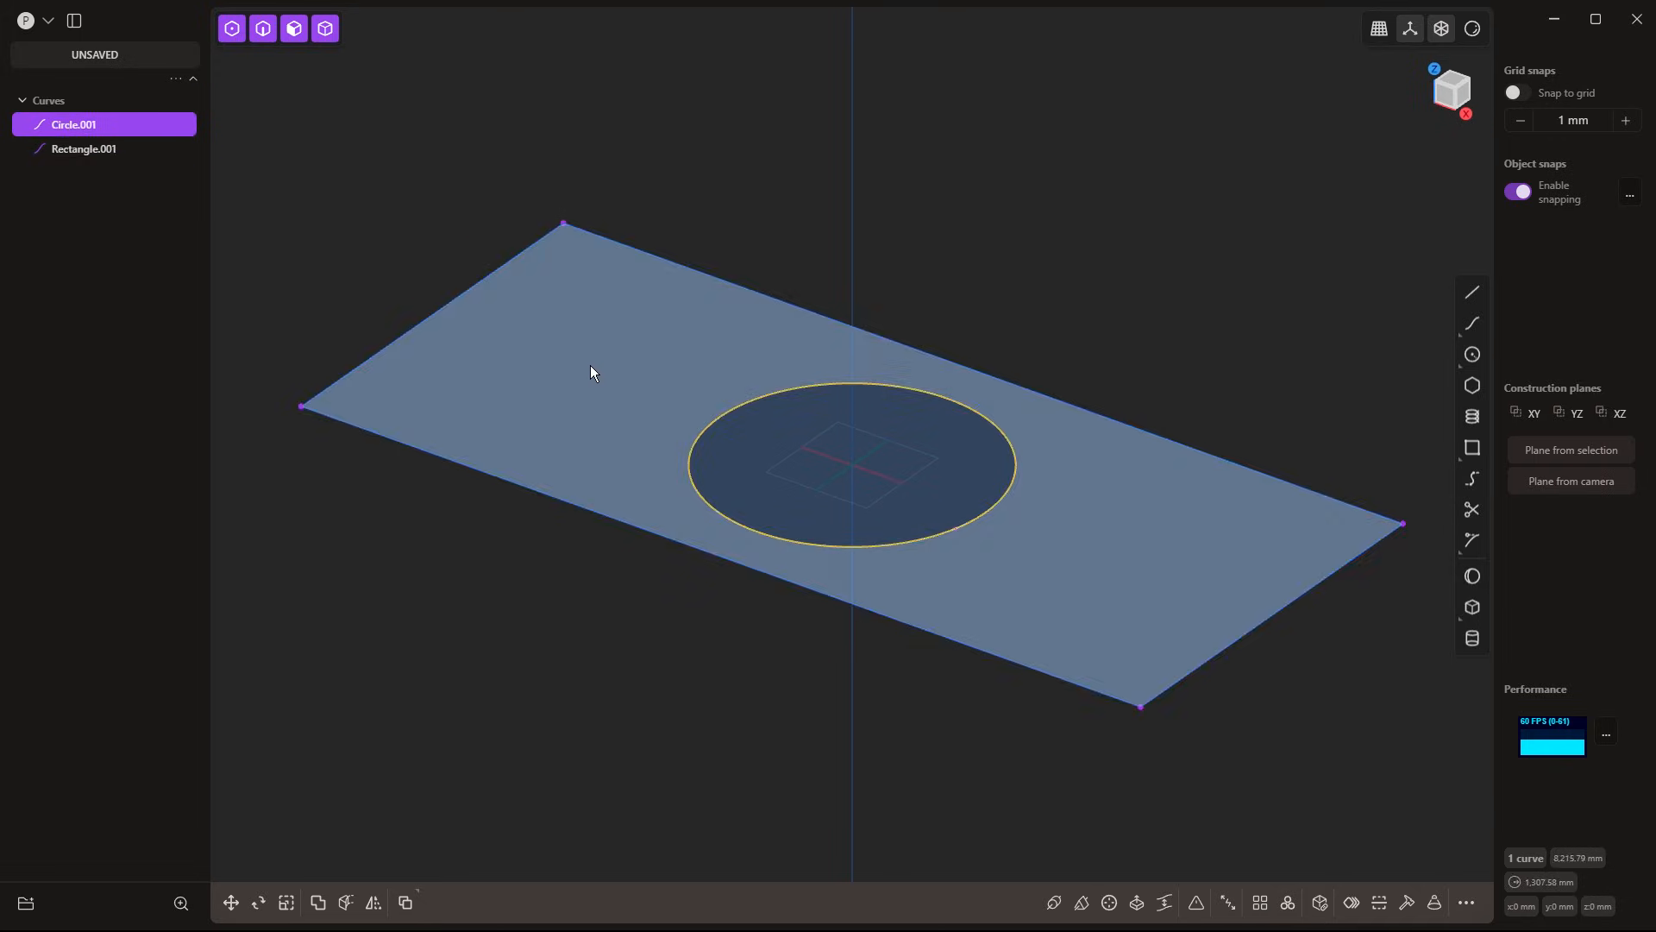
pyautogui.click(590, 365)
pyautogui.press('e')
pyautogui.click(825, 426)
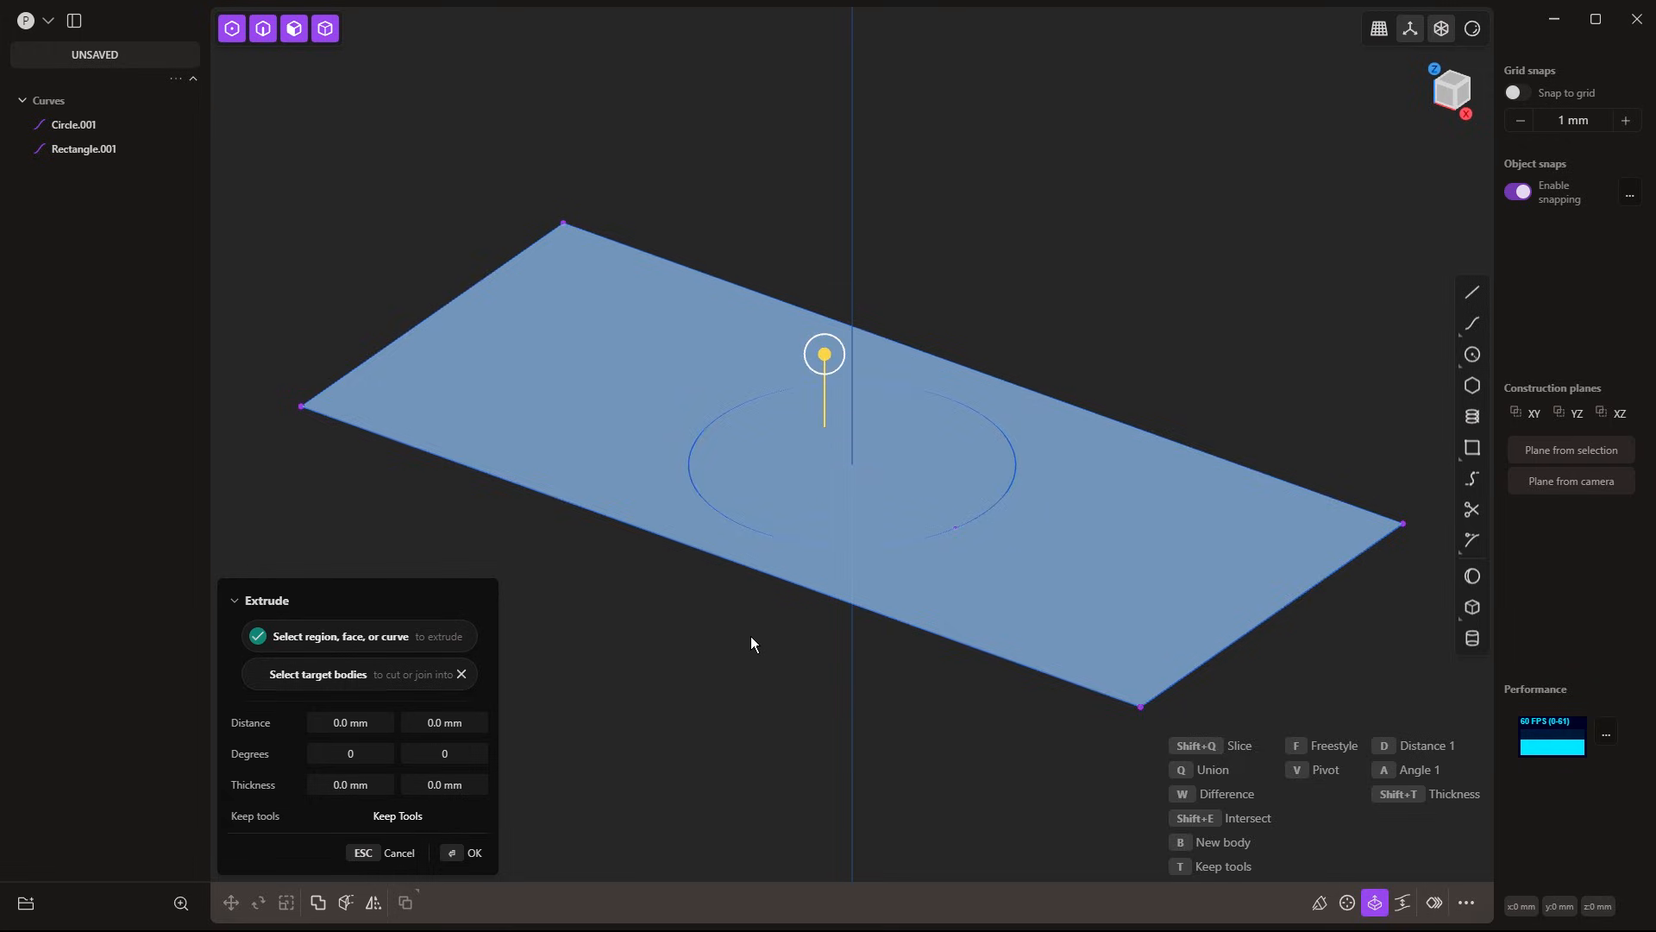
pyautogui.press('Escape')
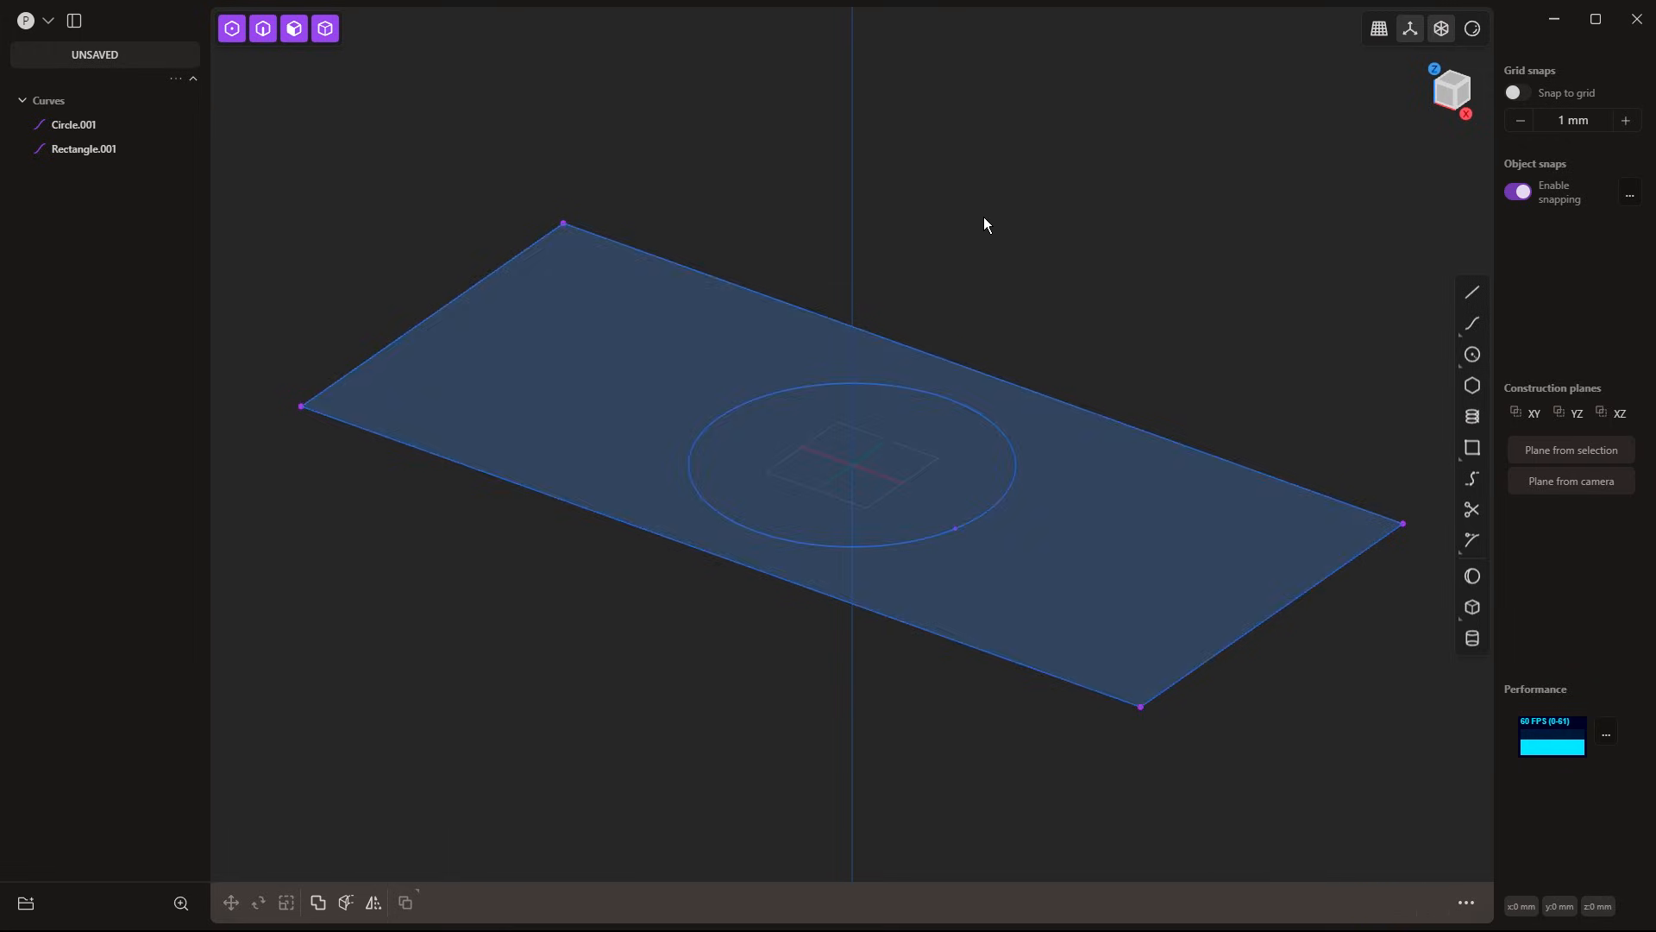
# From the top view, delete the rectangle's two right-hand corner vertices to turn that end into a smooth curve
pyautogui.press('KP_7')
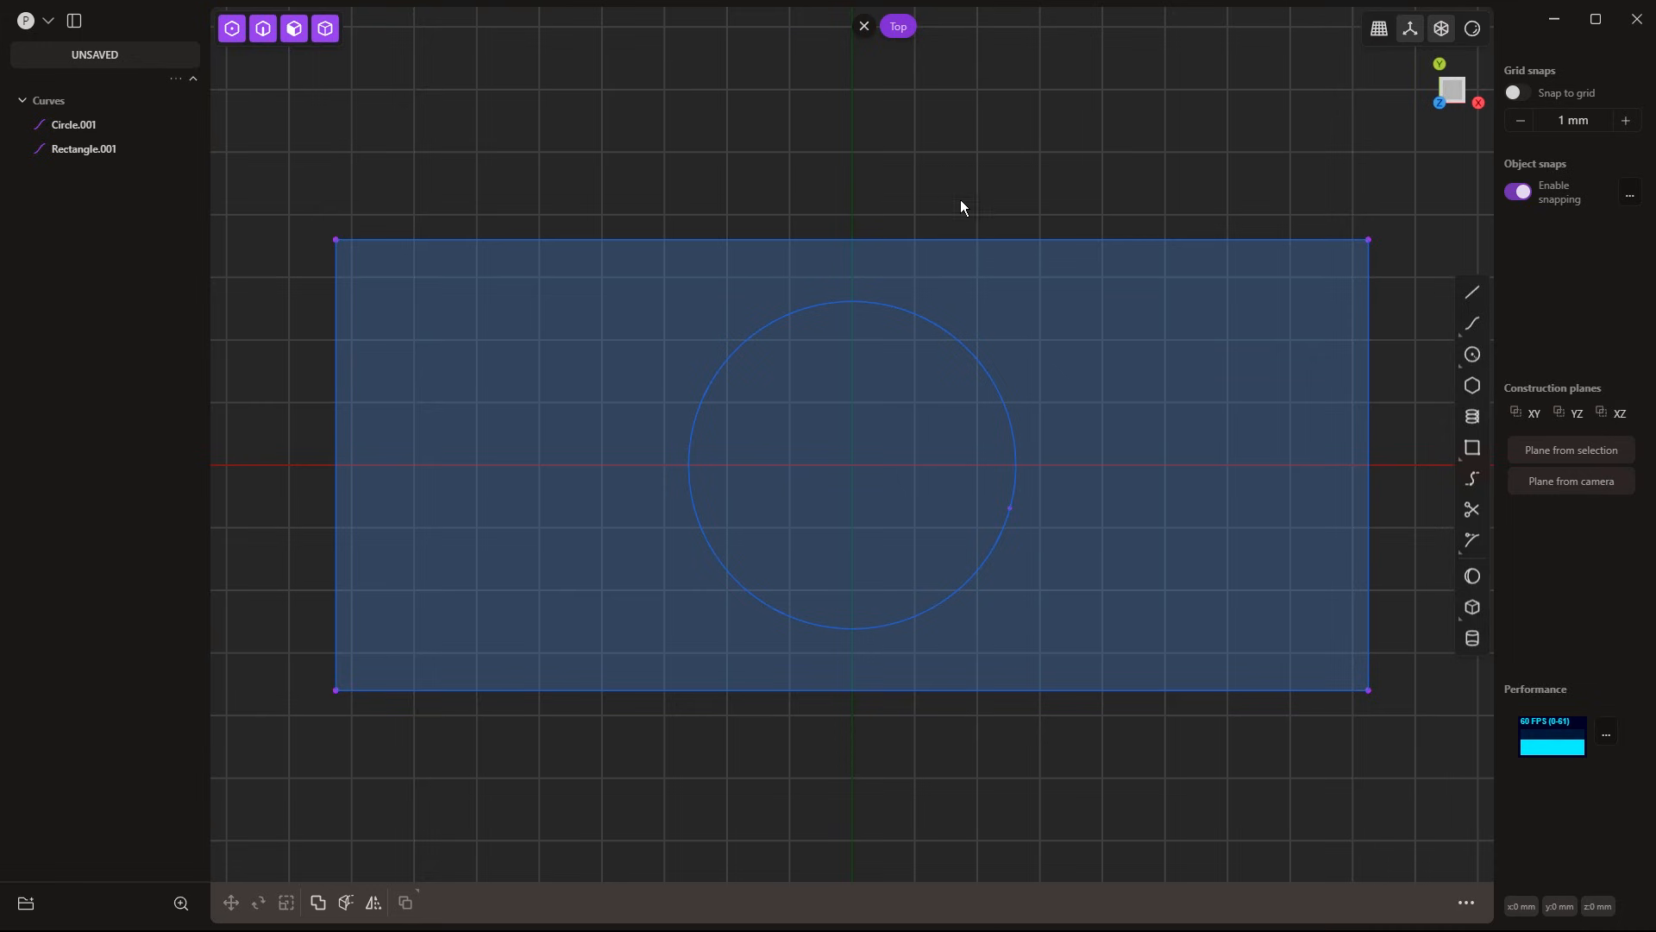
pyautogui.click(999, 241)
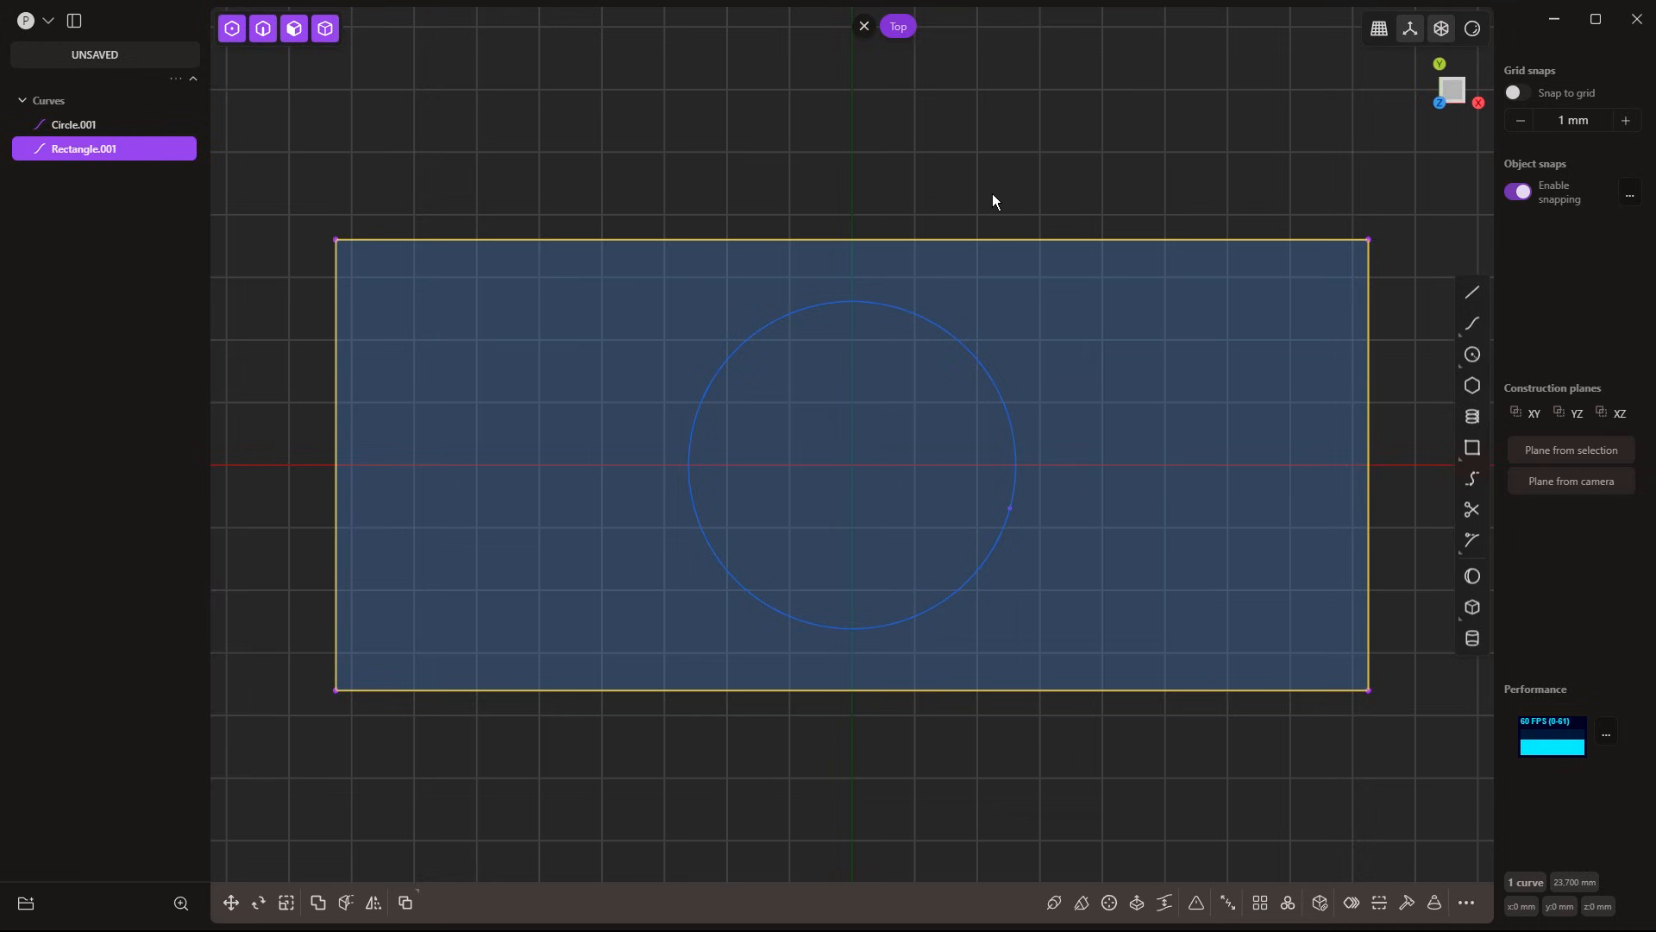
pyautogui.click(1387, 241)
pyautogui.click(1372, 239)
pyautogui.press('Delete')
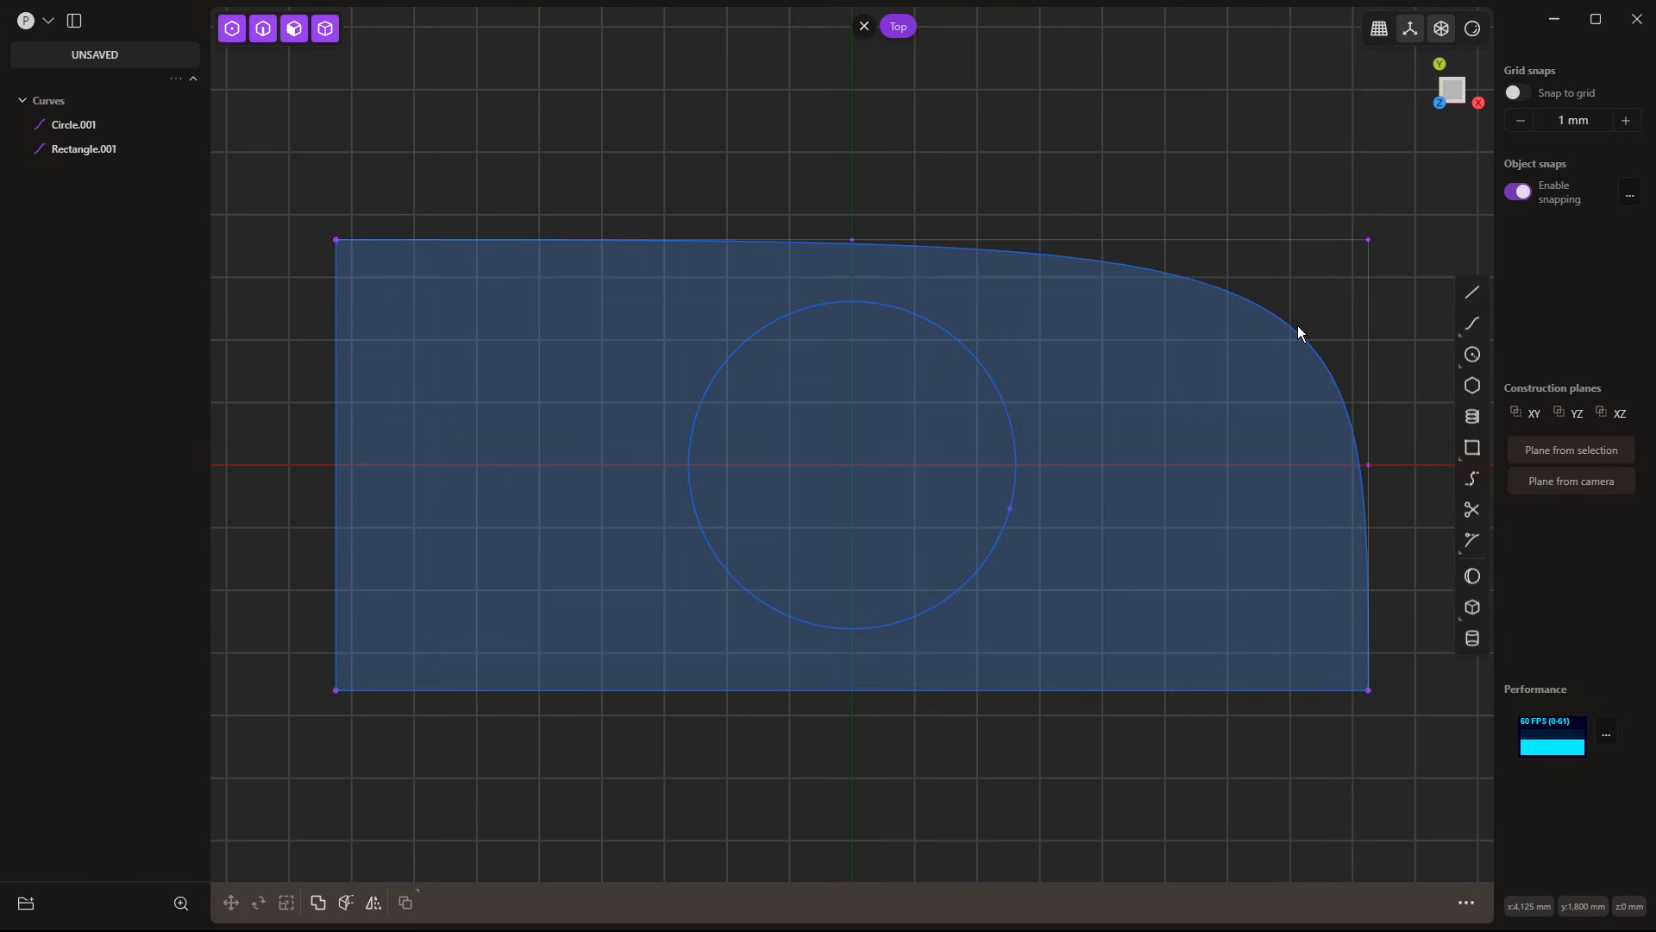
pyautogui.click(1367, 691)
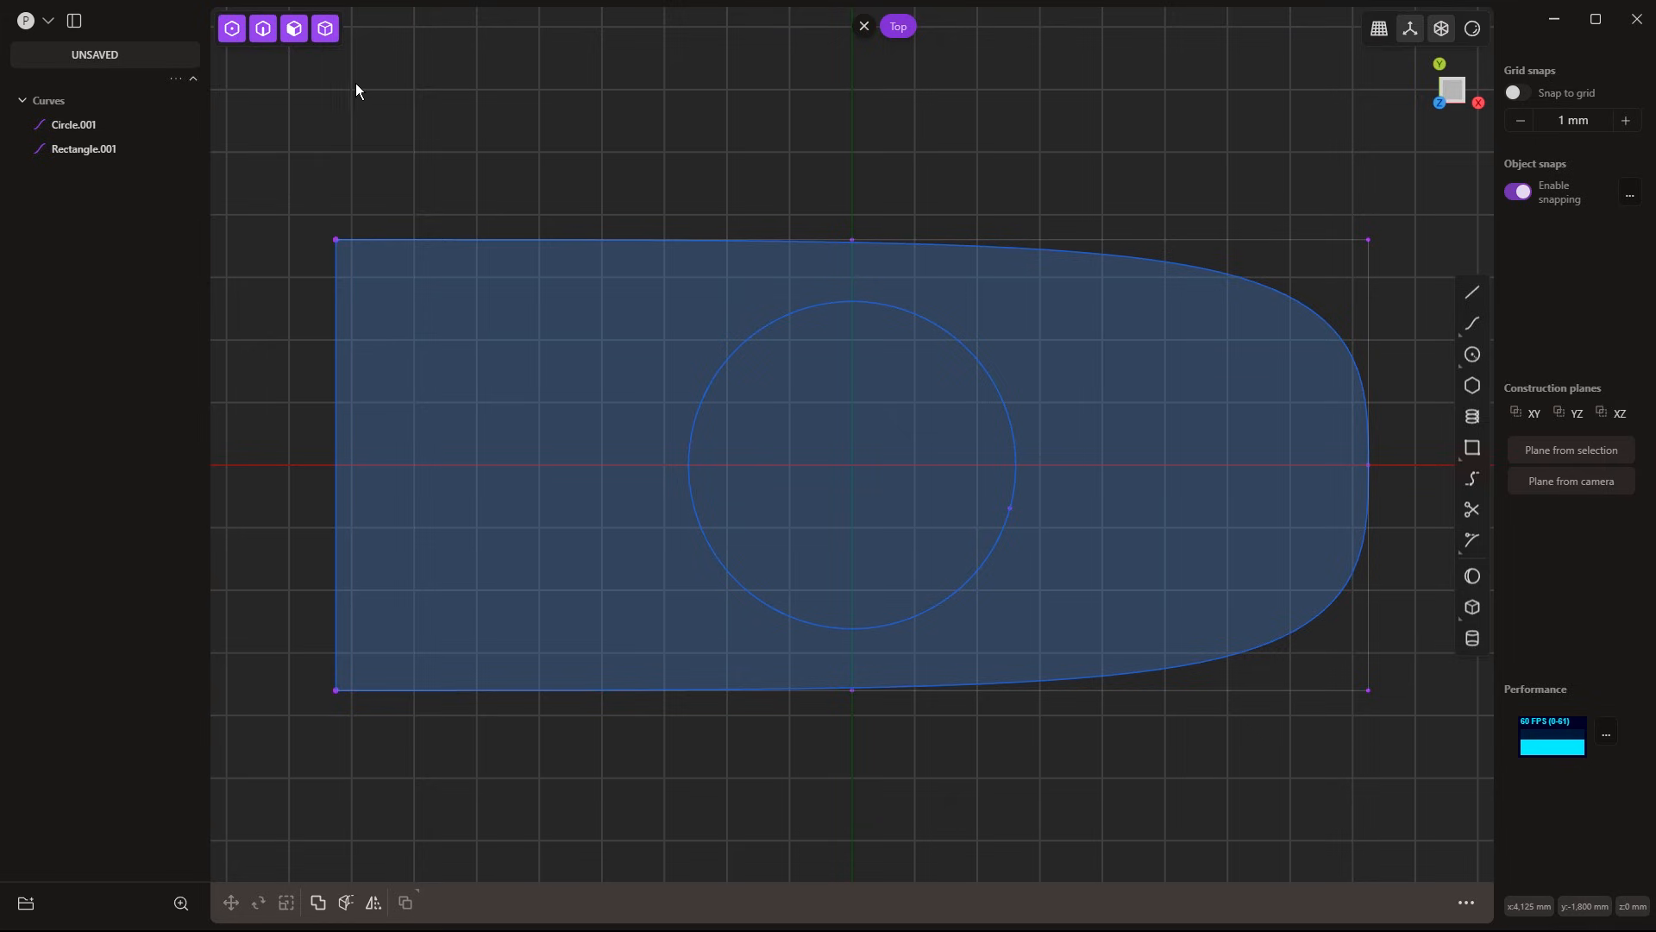
# Fillet the rectangle's two left-hand corner vertices together
pyautogui.click(334, 240)
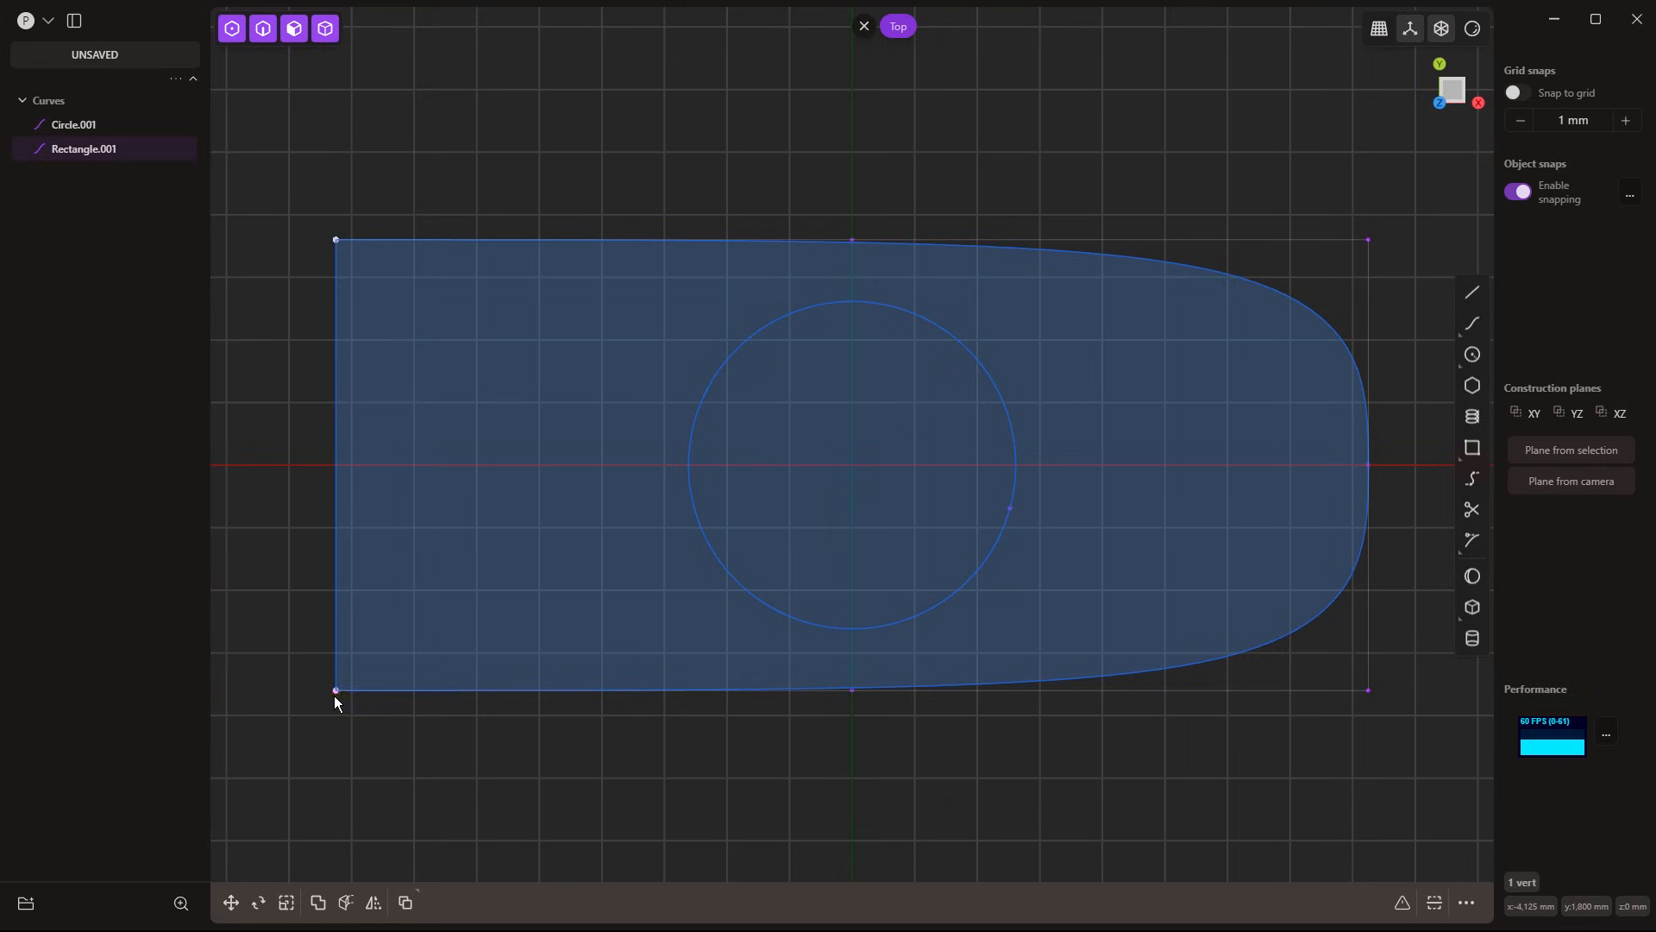
pyautogui.keyDown('shift'); pyautogui.click(334, 691); pyautogui.keyUp('shift')
pyautogui.press('b')
pyautogui.moveTo(336, 465); pyautogui.dragTo(405, 463)
pyautogui.press('Return')
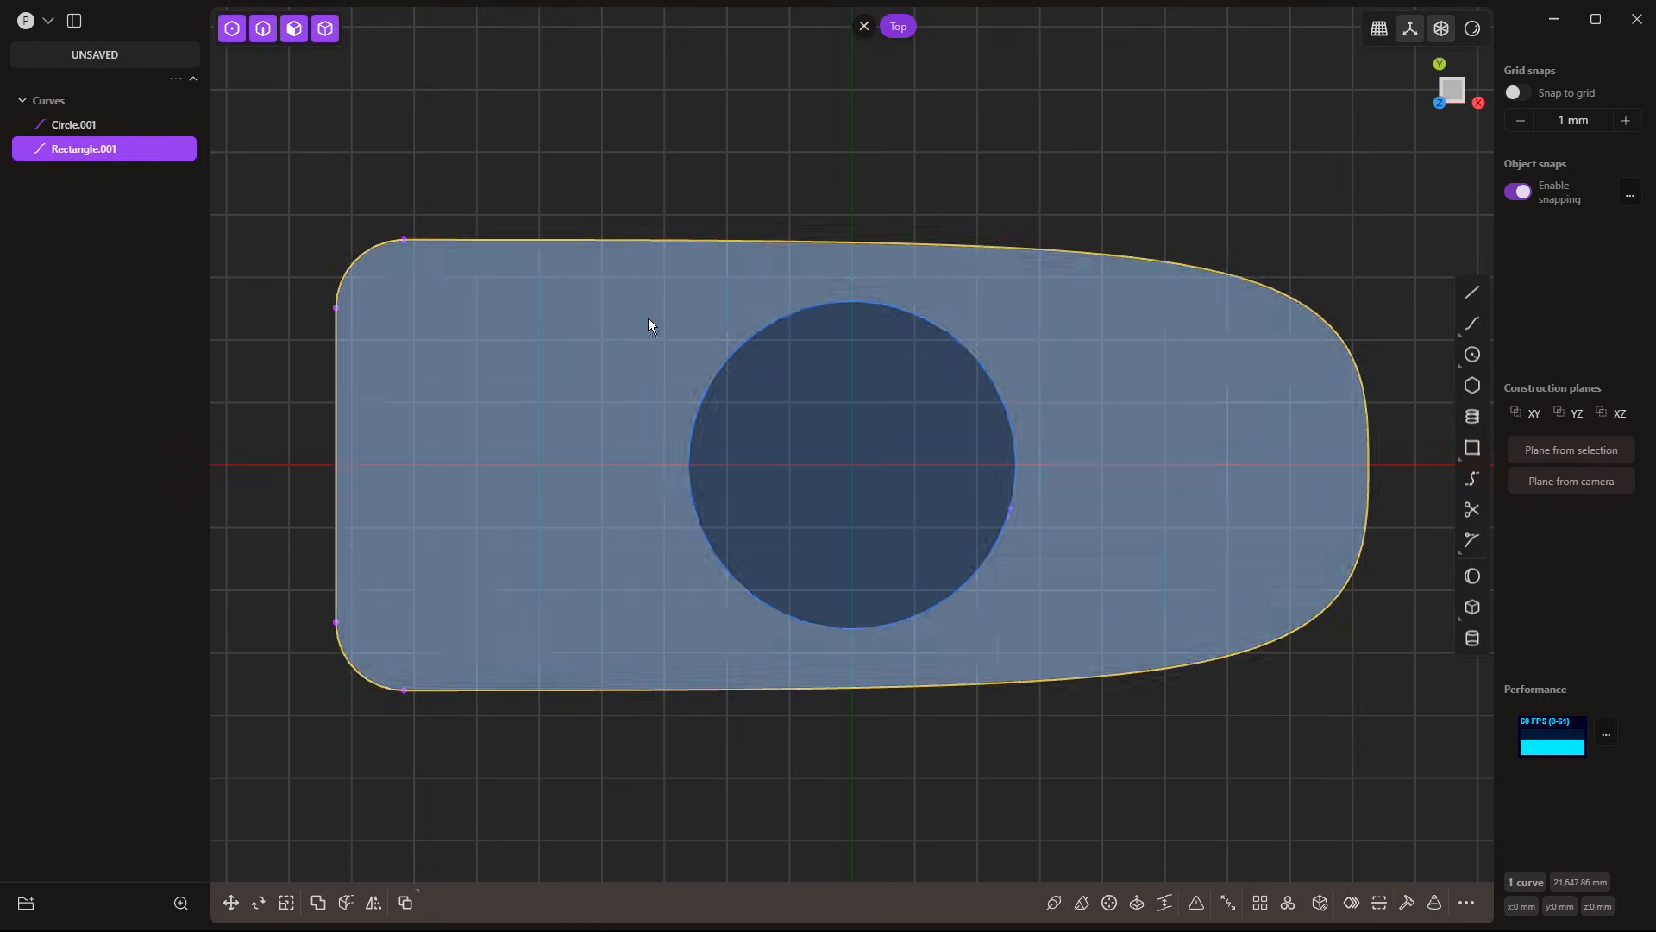
# Draw an open two-segment polyline about 7490 mm long in total above the rounded rectangle
pyautogui.scroll(-1, 777, 638)
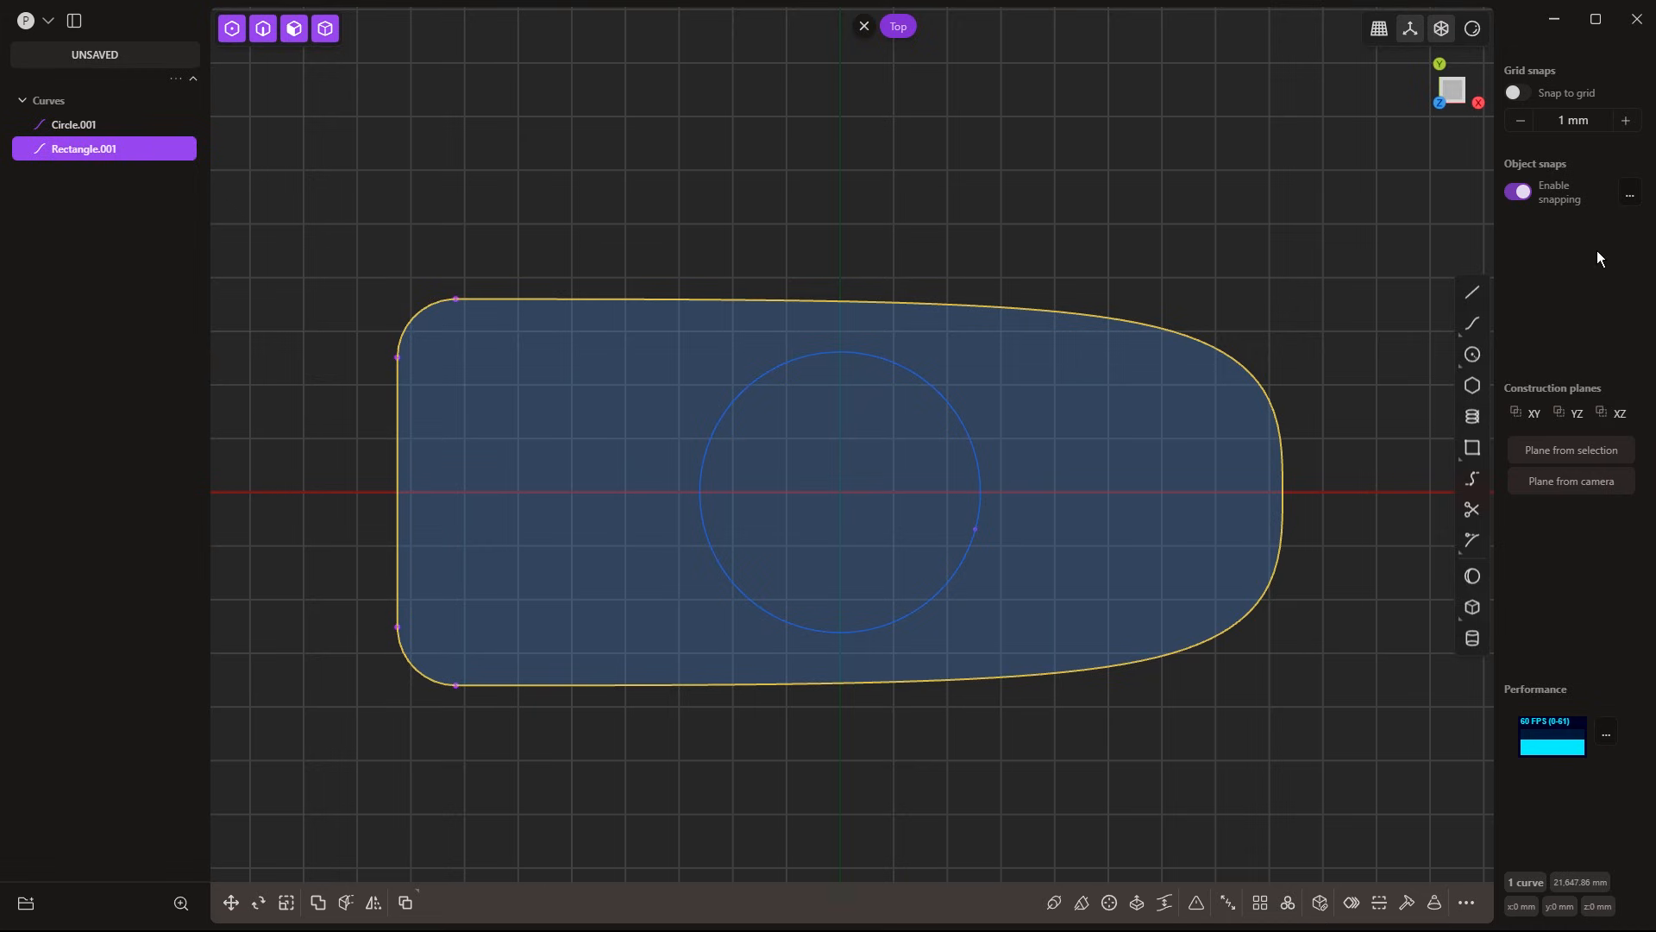
pyautogui.click(1473, 292)
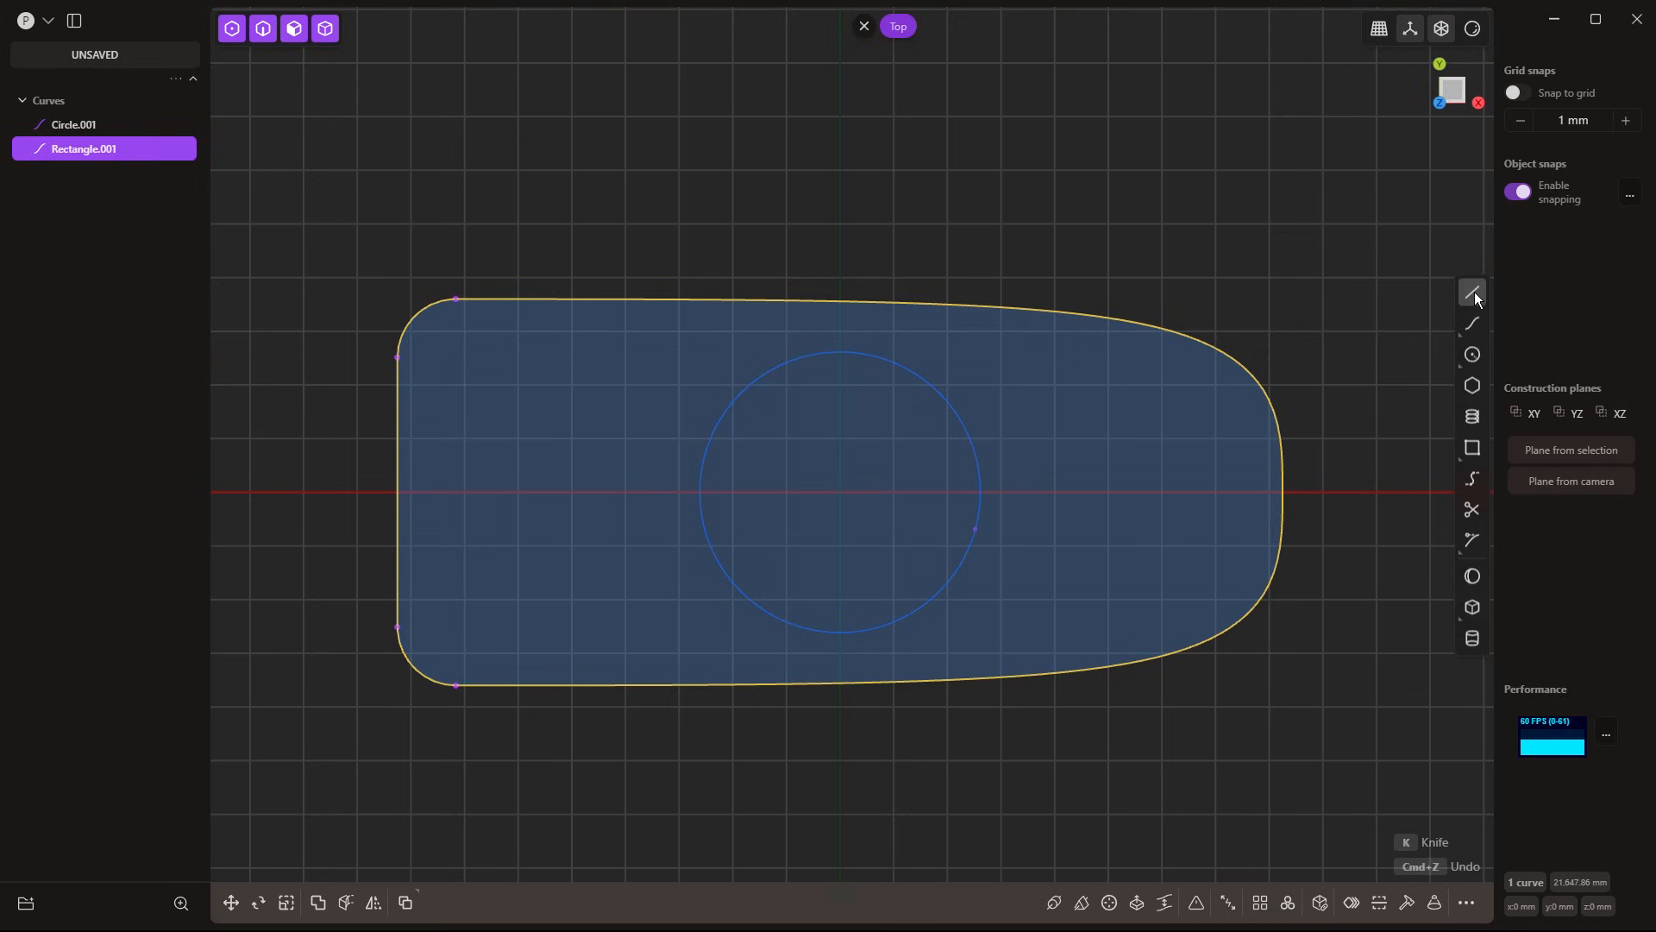
pyautogui.click(633, 178)
pyautogui.click(1065, 105)
pyautogui.click(1389, 271)
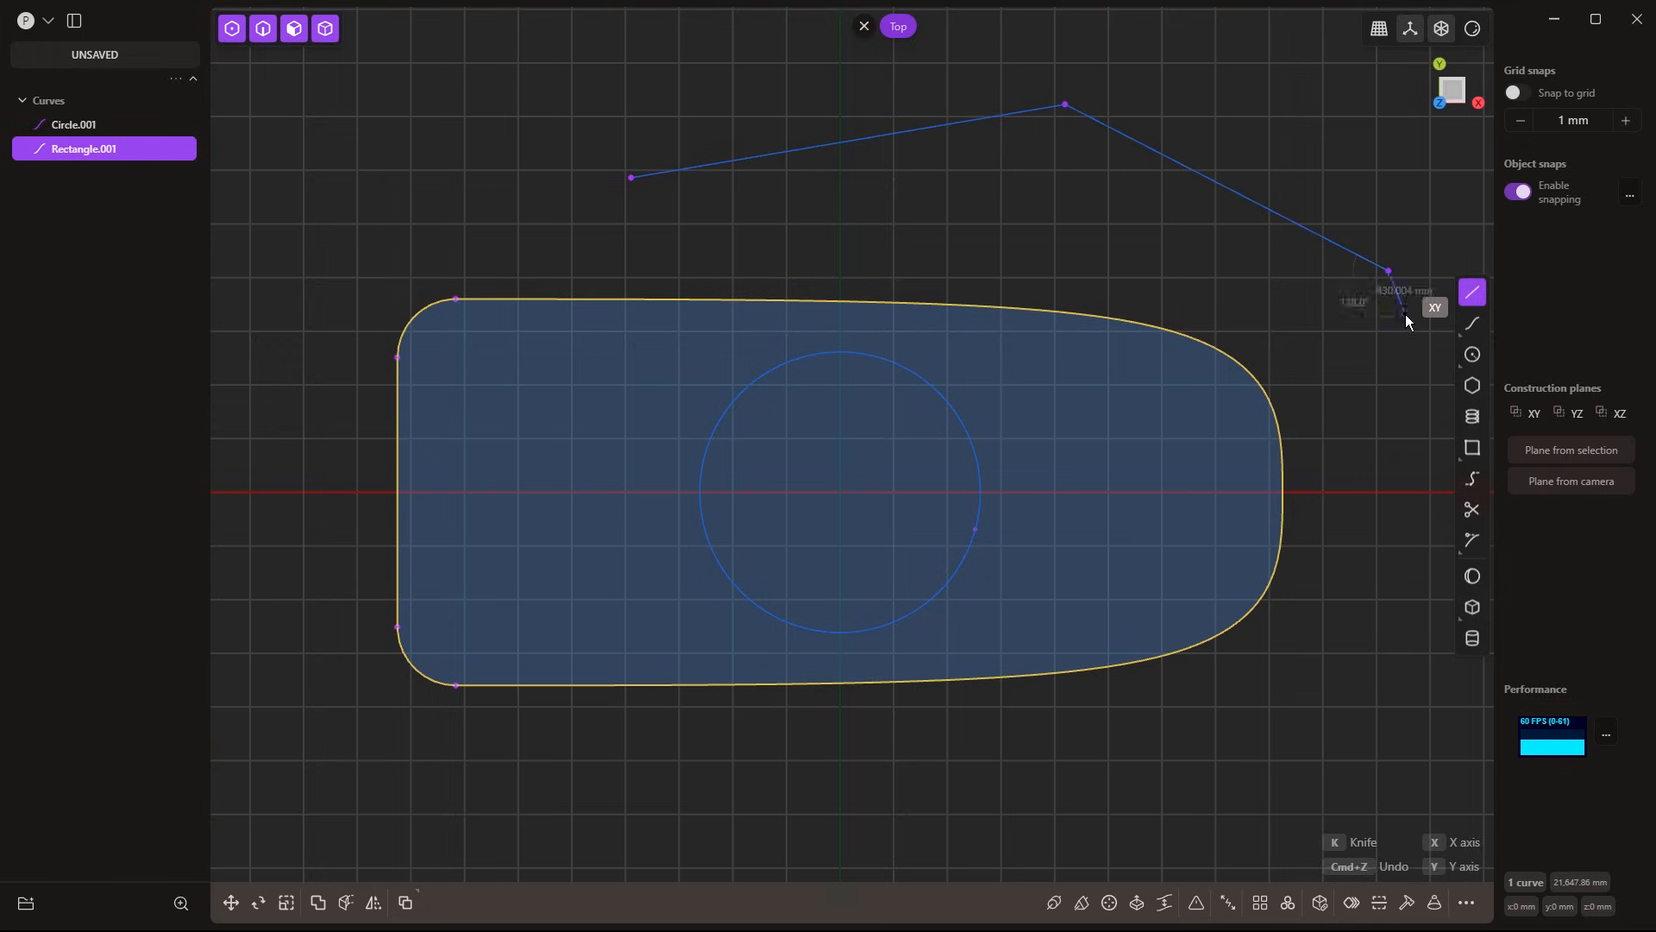
pyautogui.press('Return')
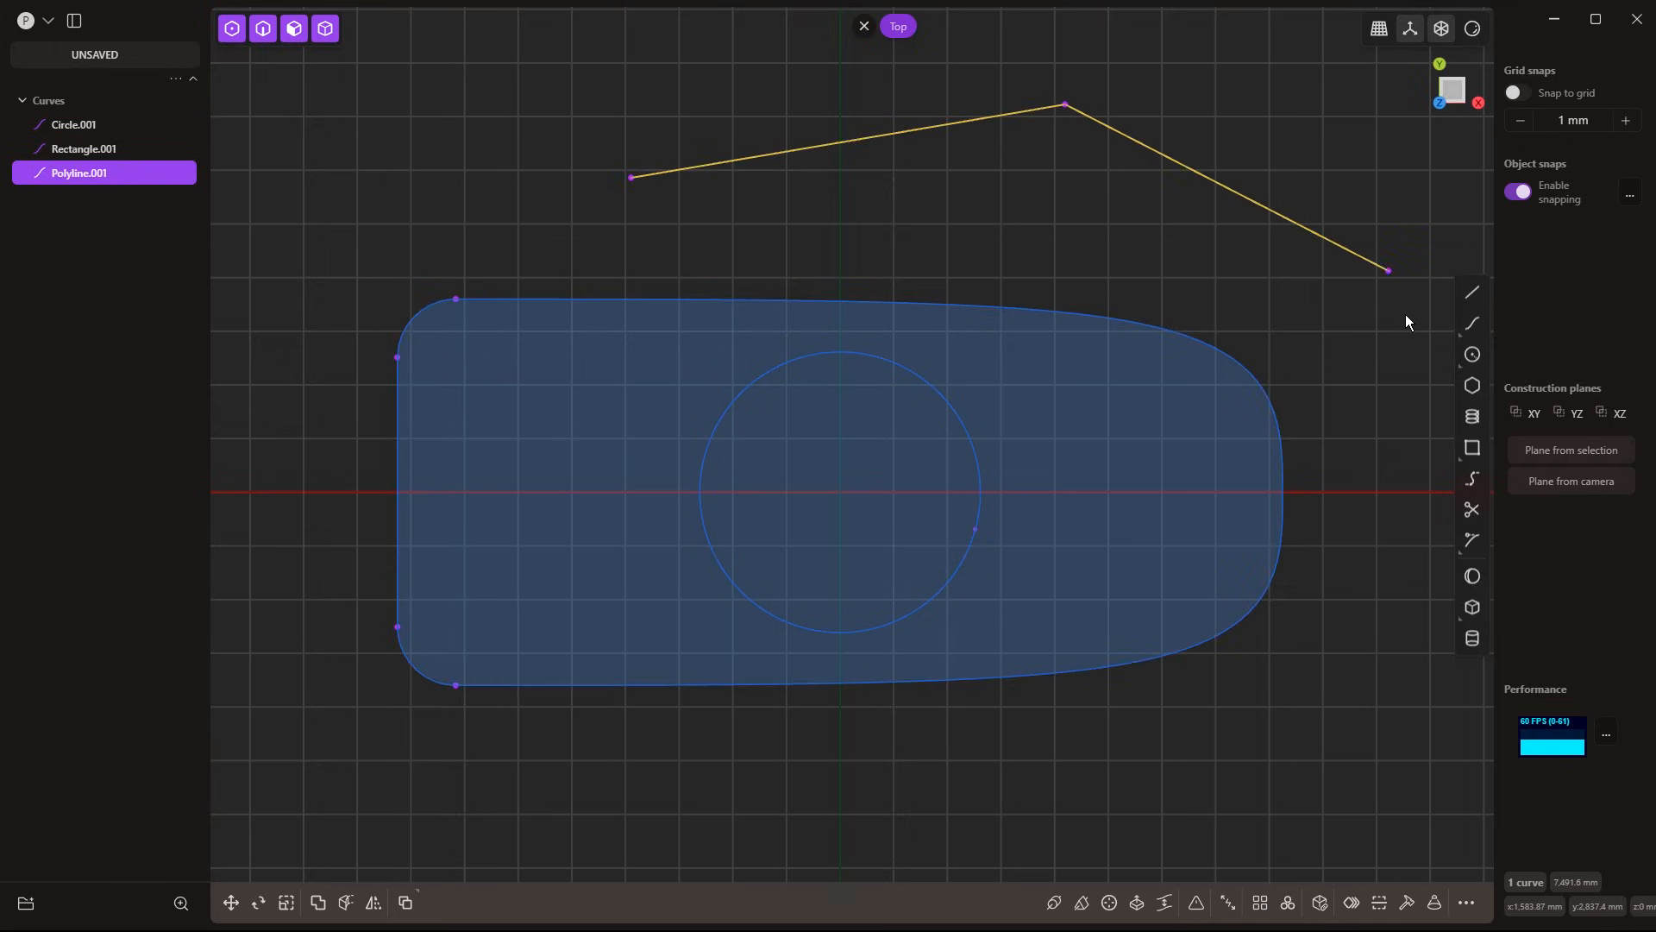
# Raise the polyline's degree to add mid-segment control points, and move the second segment's point by about -611 mm in X and -498 mm in Y
pyautogui.click(1379, 902)
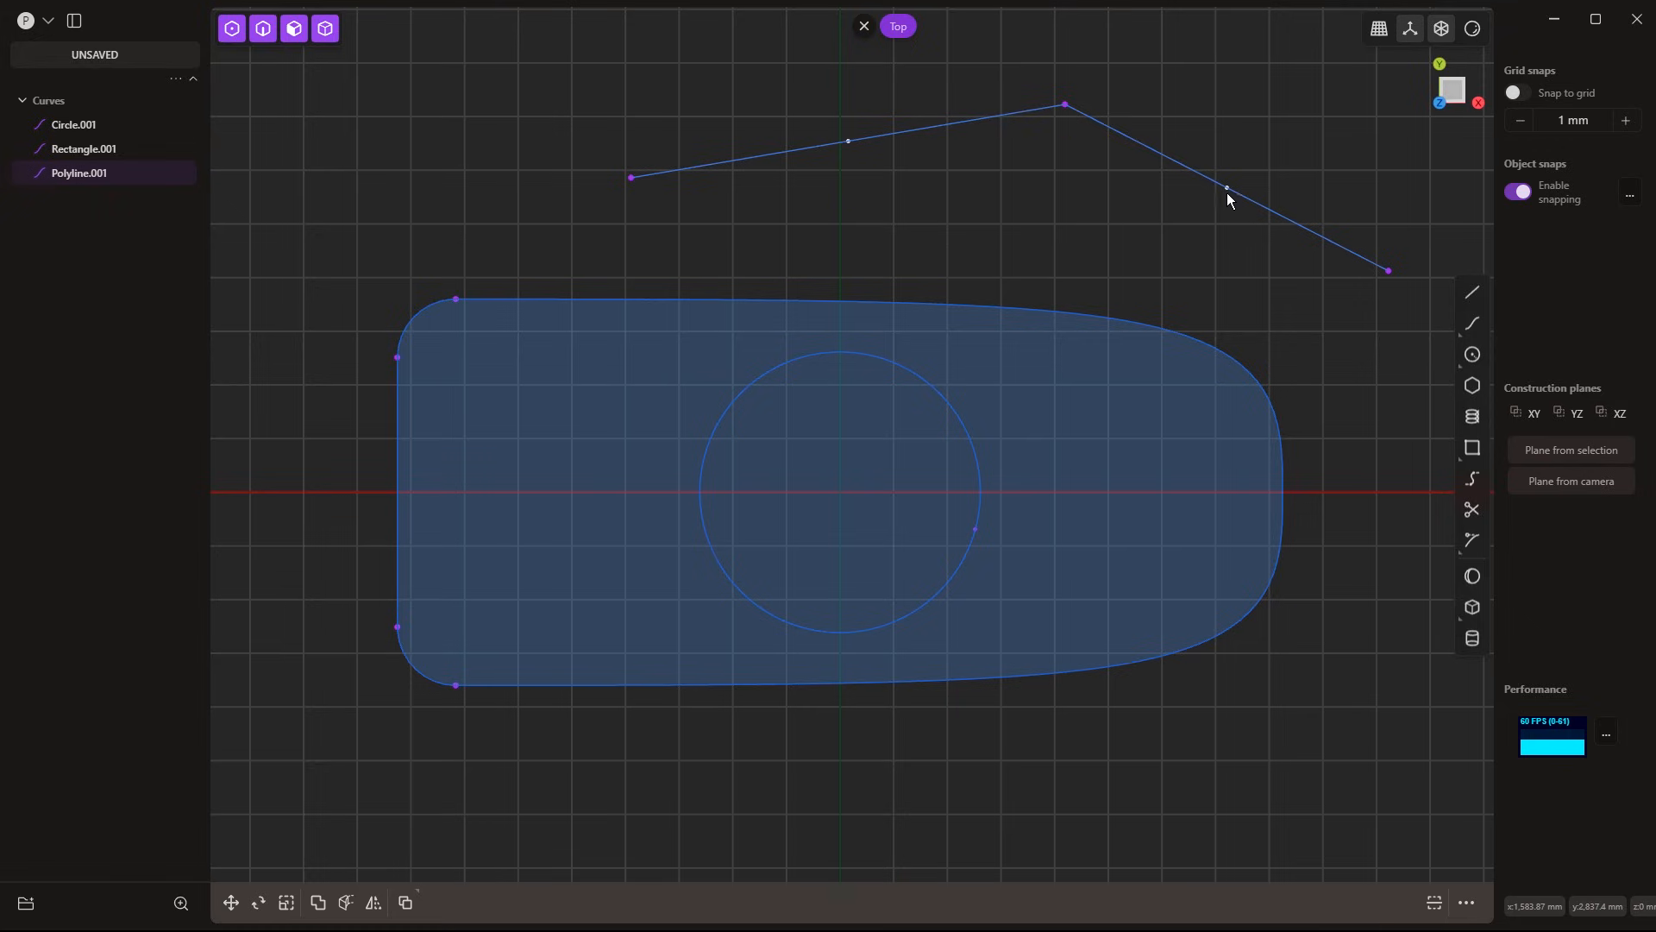
pyautogui.moveTo(1202, 145); pyautogui.dragTo(1247, 214)
pyautogui.press('g')
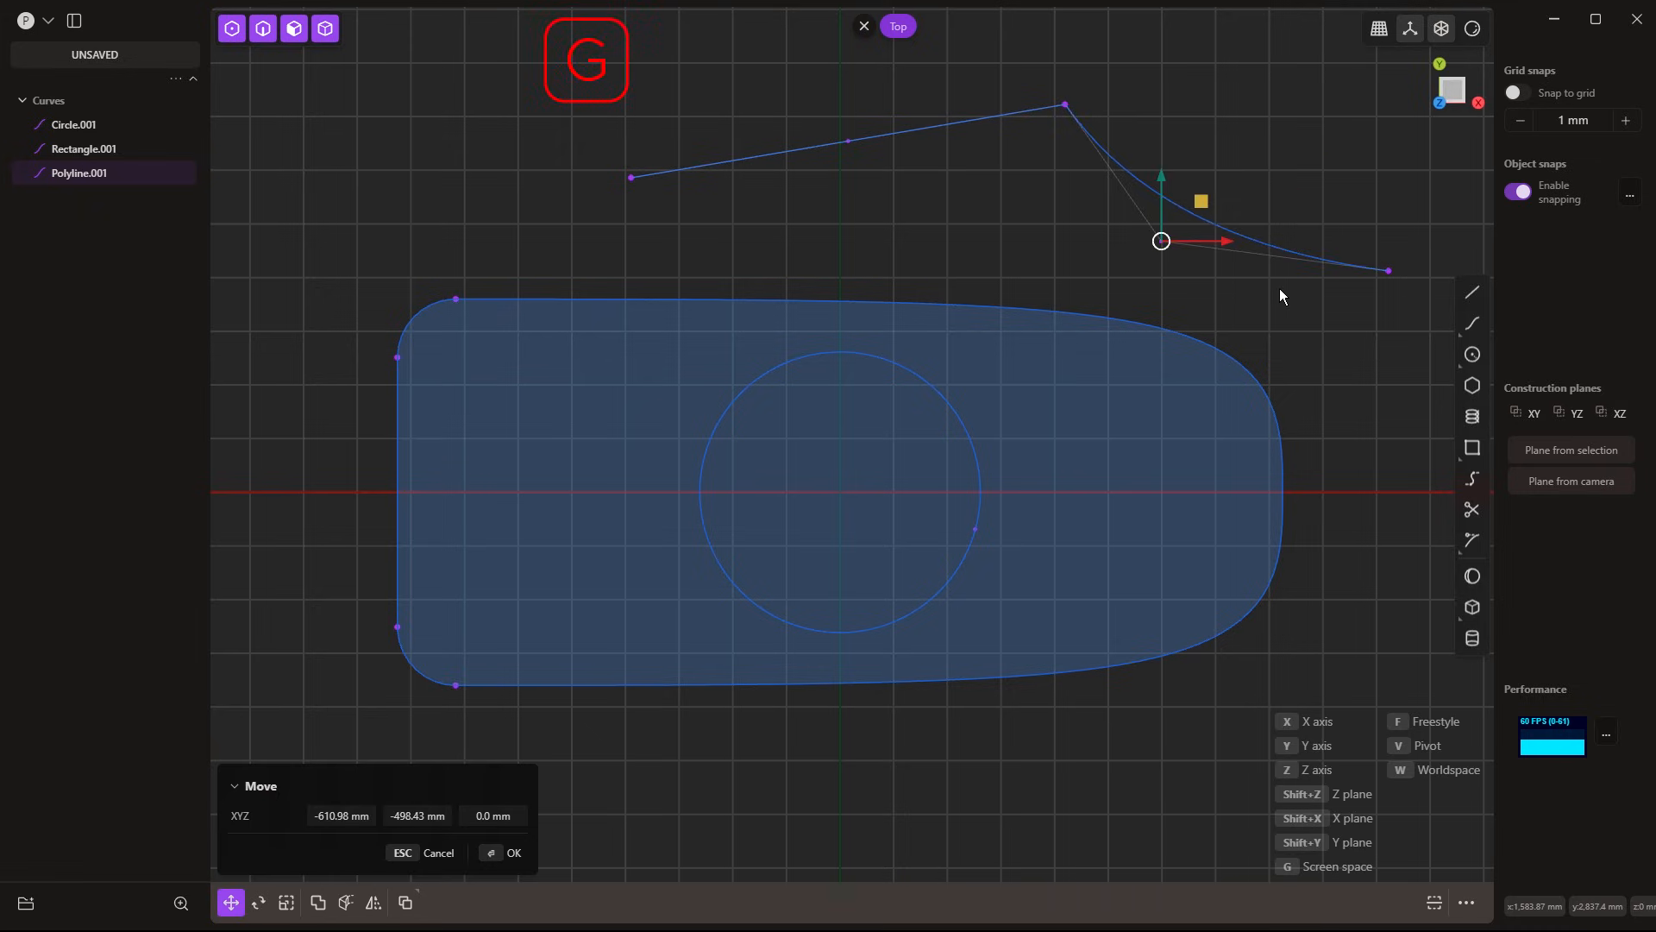
pyautogui.click(1182, 273)
# Draw a second open two-segment polyline about 5880 mm long in total, between the first polyline and the rounded rectangle
pyautogui.scroll(-1, 1280, 296)
pyautogui.click(1471, 292)
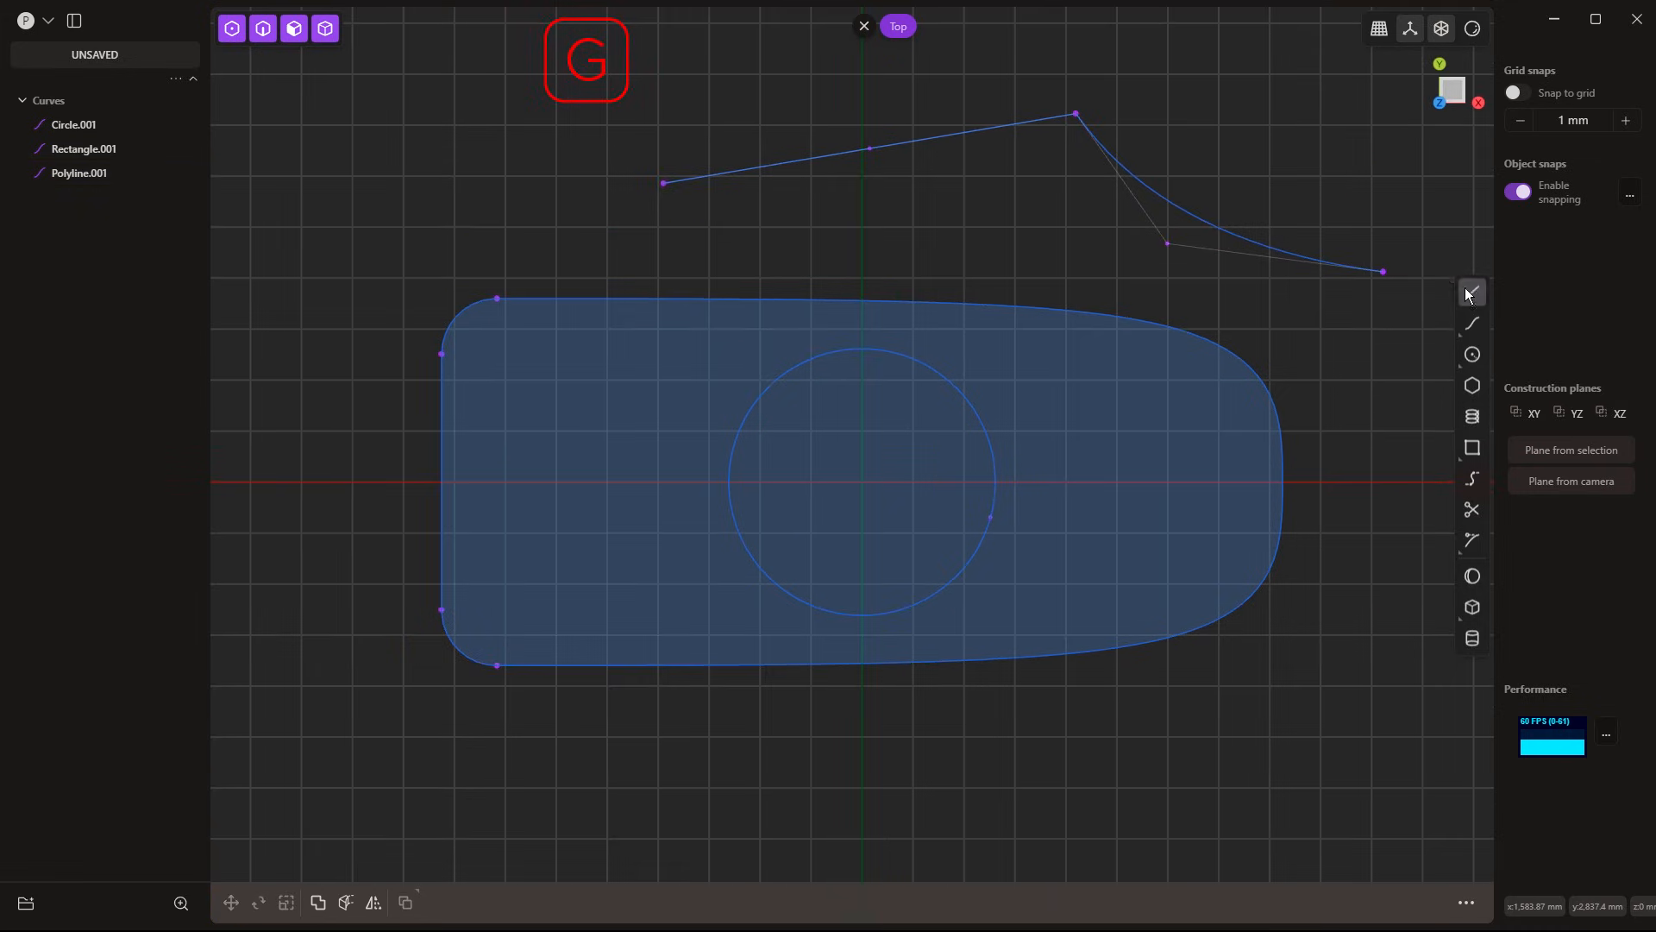
pyautogui.click(767, 228)
pyautogui.click(1067, 194)
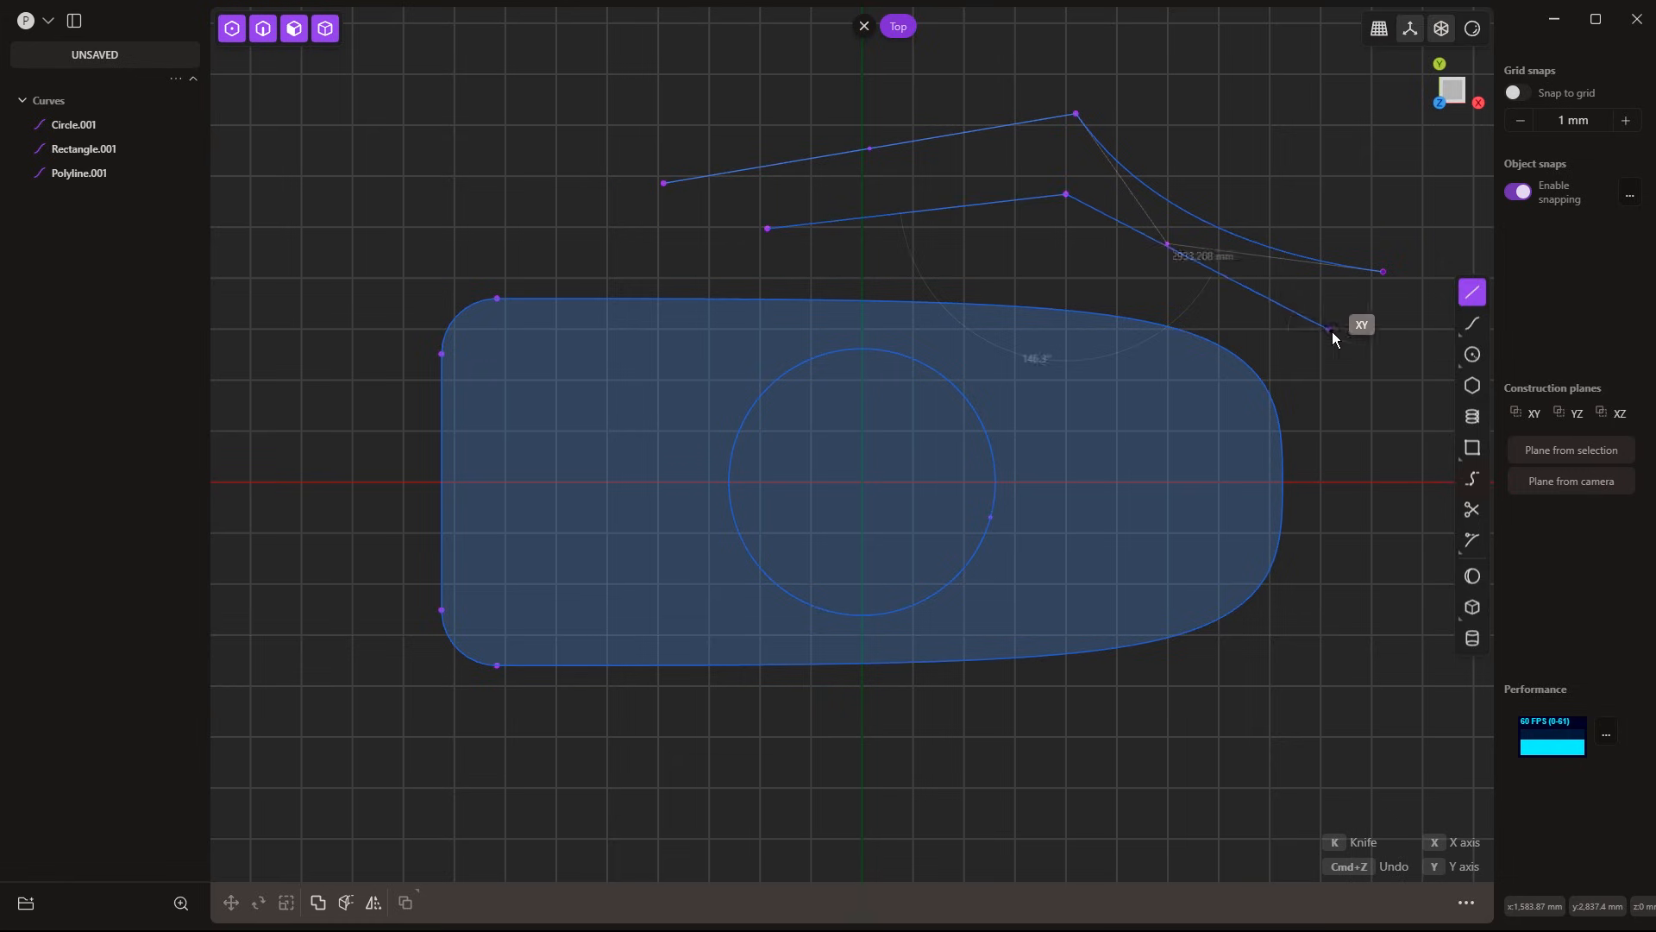
pyautogui.click(1333, 330)
pyautogui.press('Return')
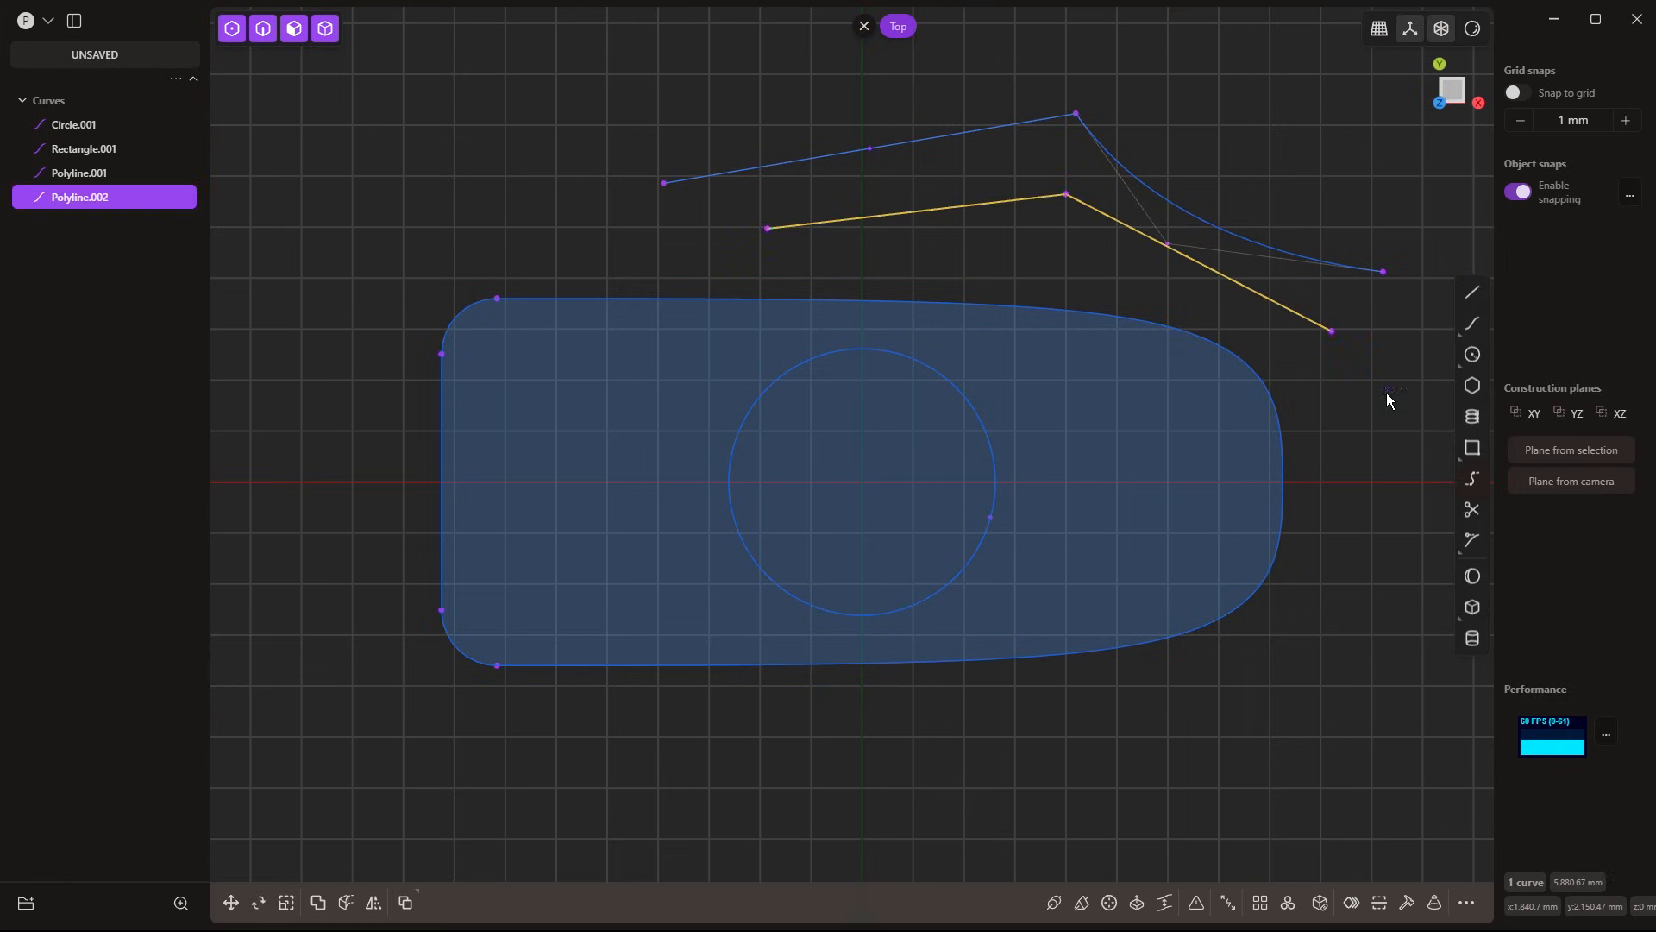
# Rebuild the lower polyline as a smooth curve using the # Points method with 10 points
pyautogui.click(1411, 907)
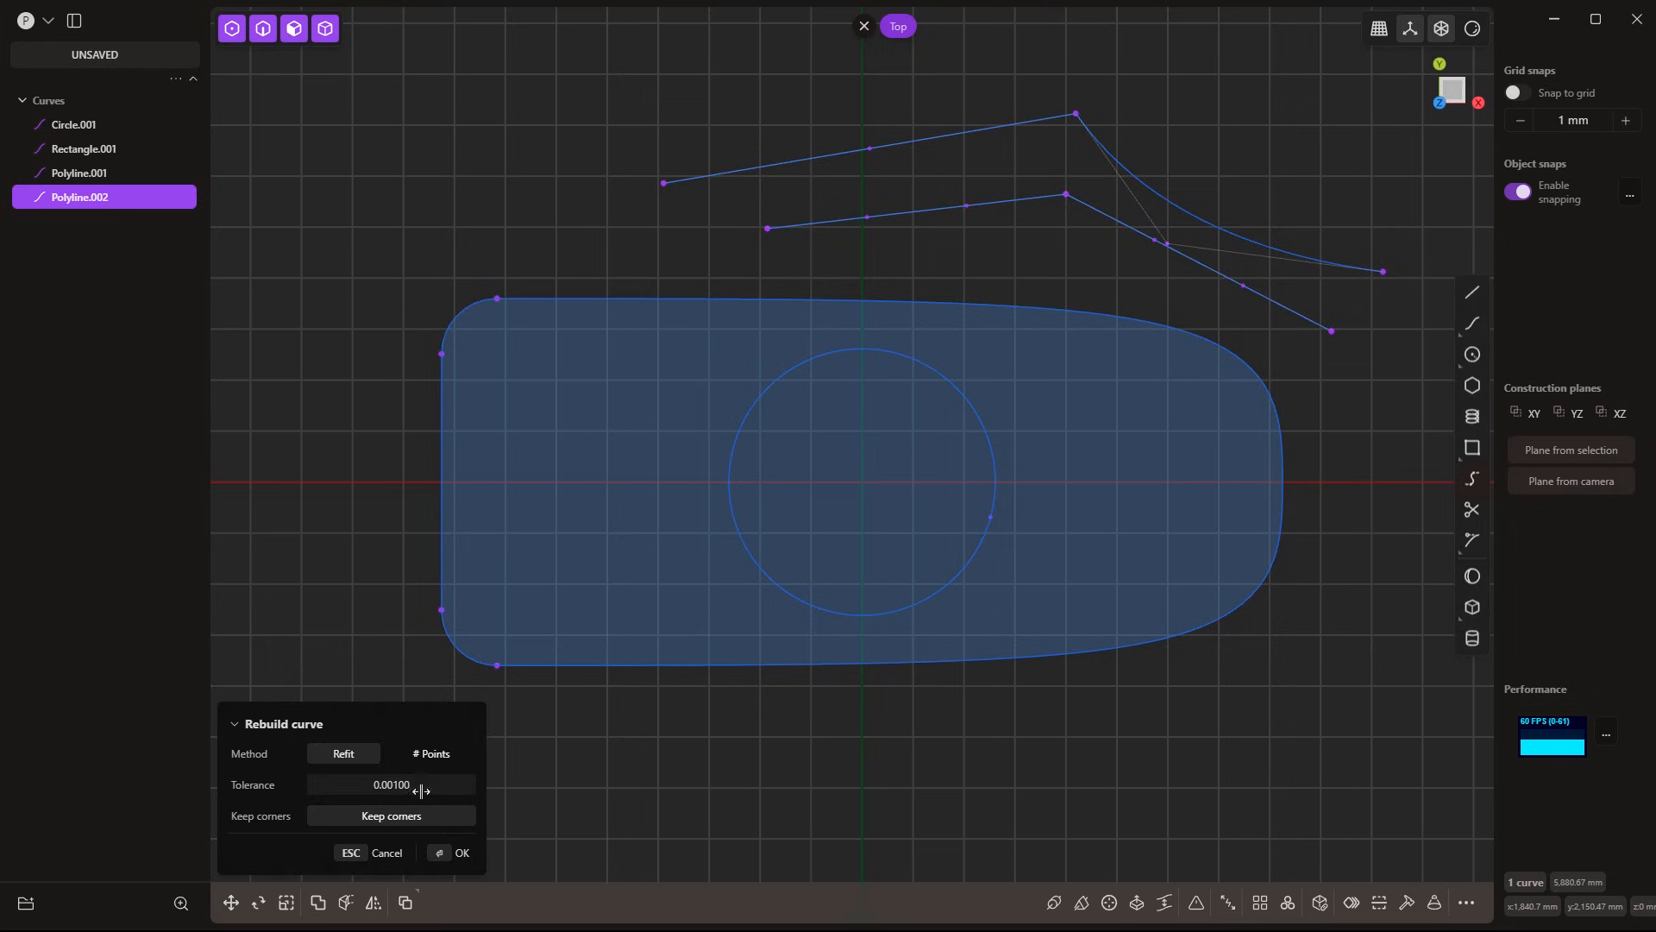
pyautogui.click(427, 754)
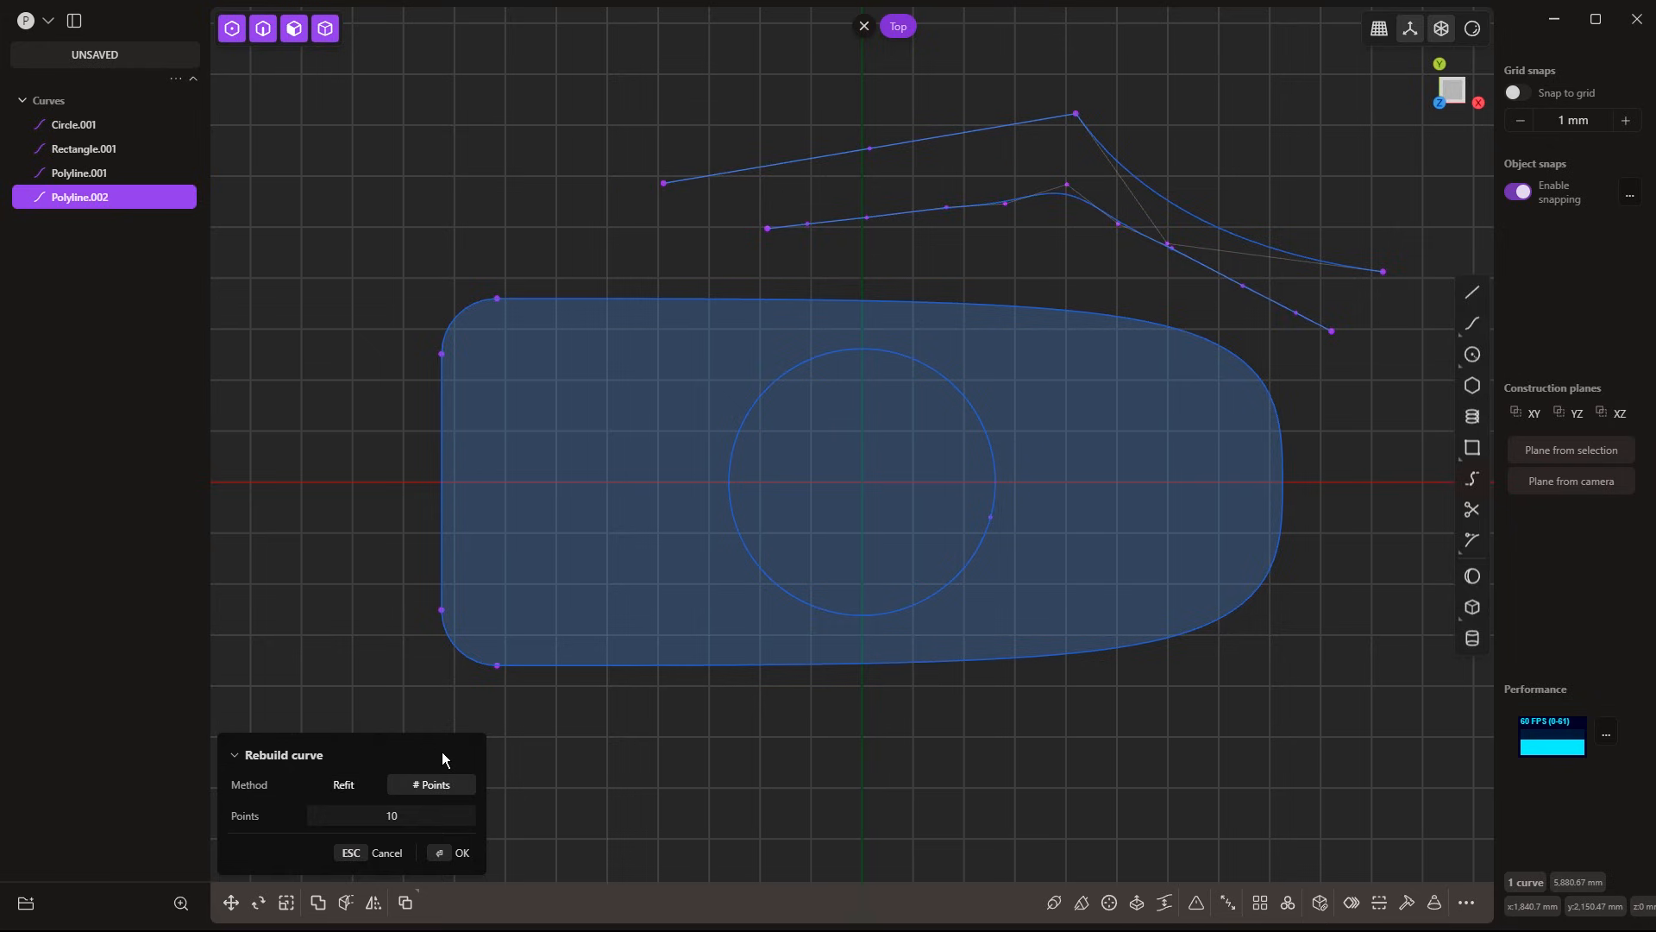
pyautogui.scroll(8, 1080, 183)
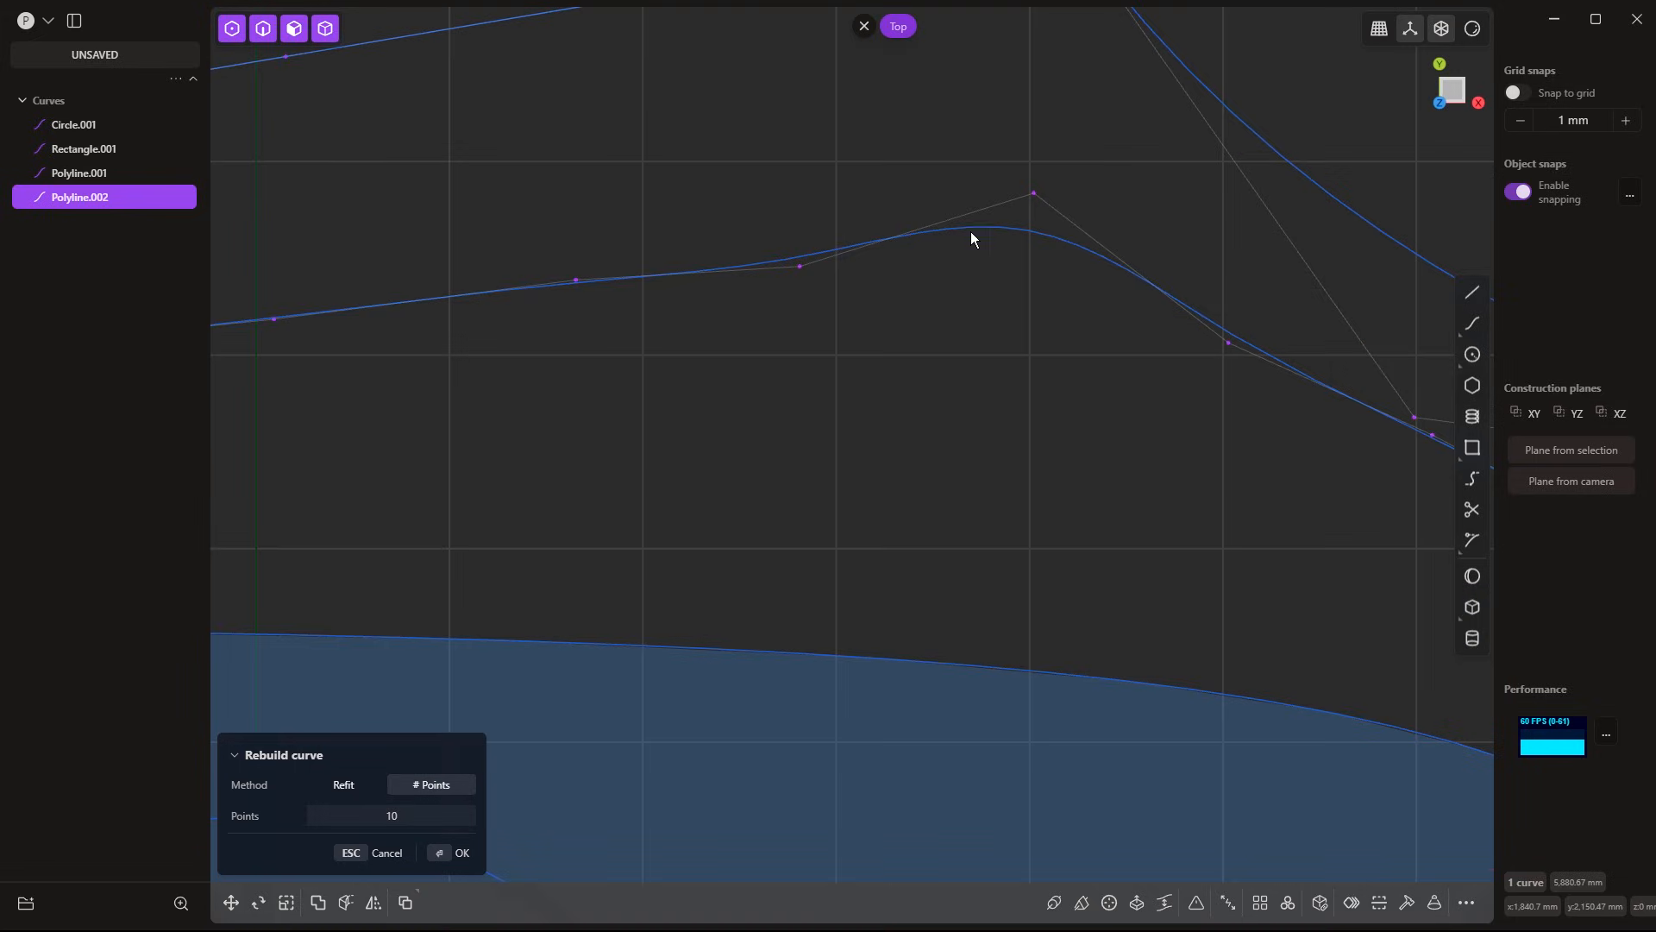
pyautogui.press('Return')
pyautogui.scroll(-5, 812, 401)
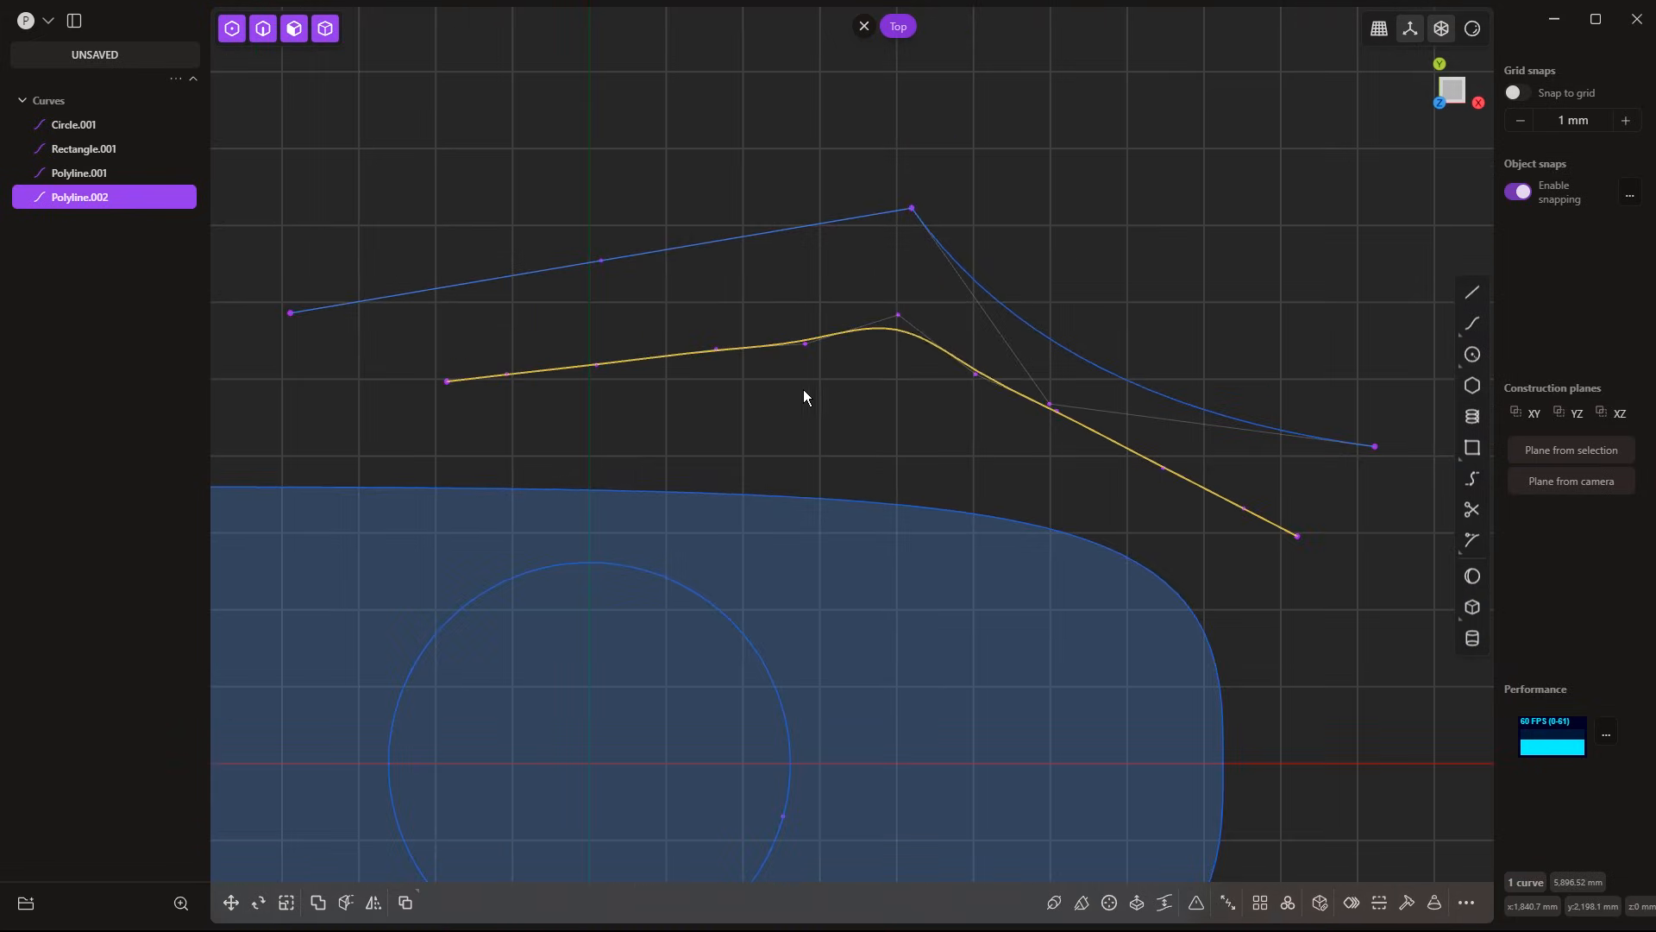
# Move the rebuilt curve's control point at the former corner down and slightly left to form a dip
pyautogui.moveTo(877, 295); pyautogui.dragTo(919, 342)
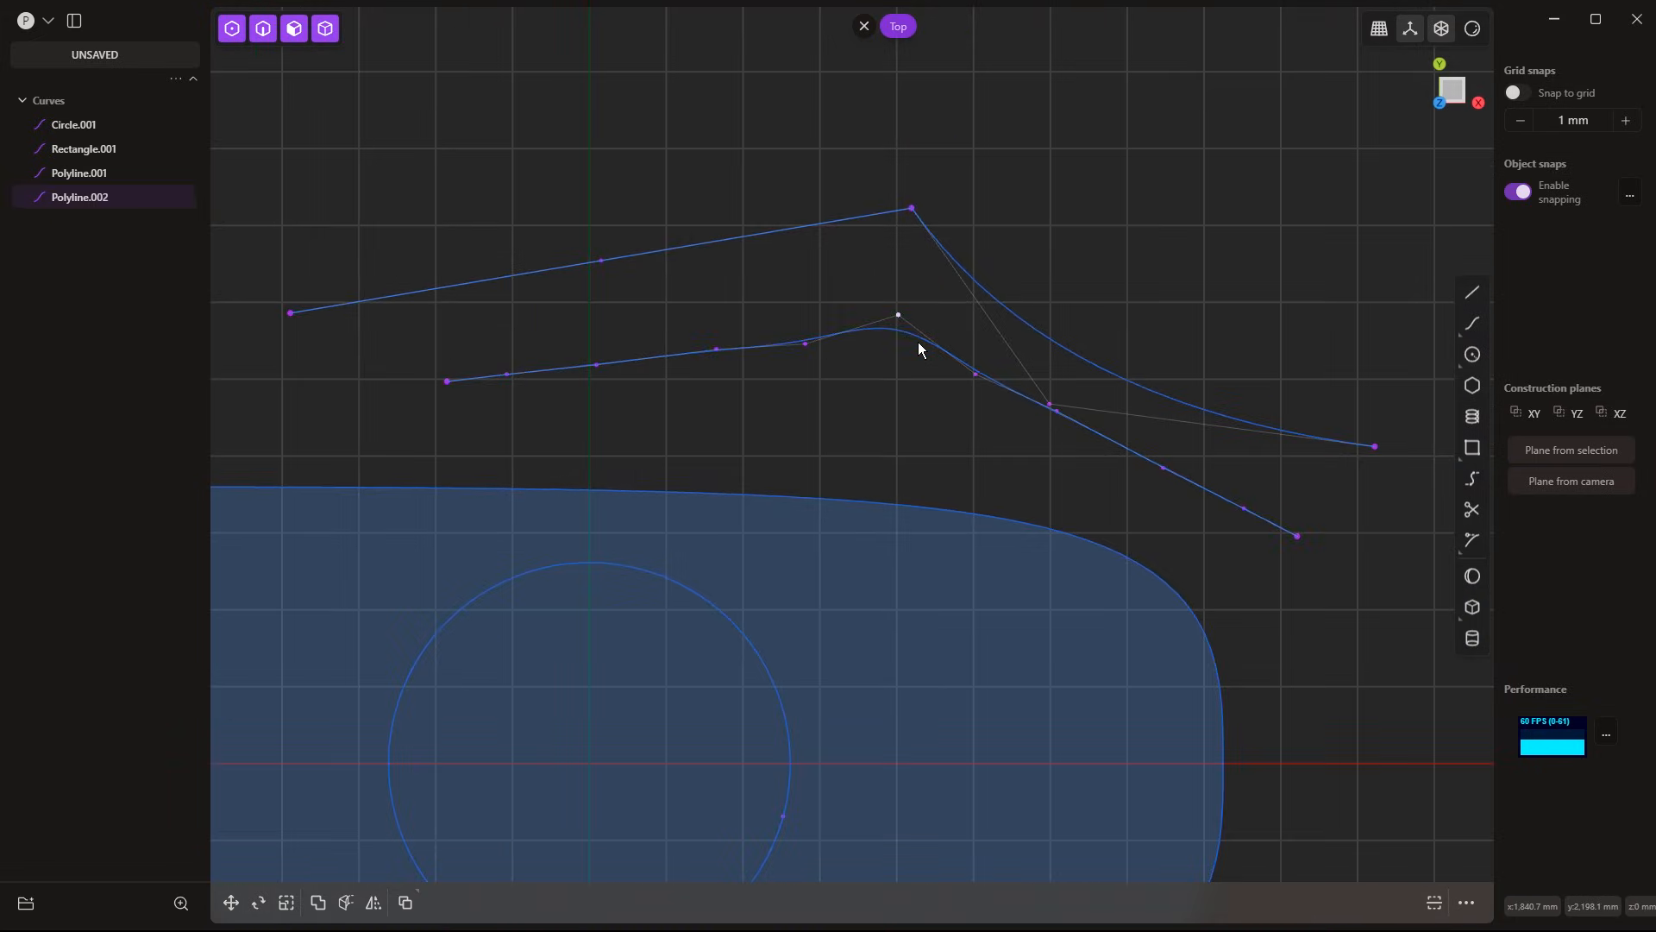
pyautogui.press('g')
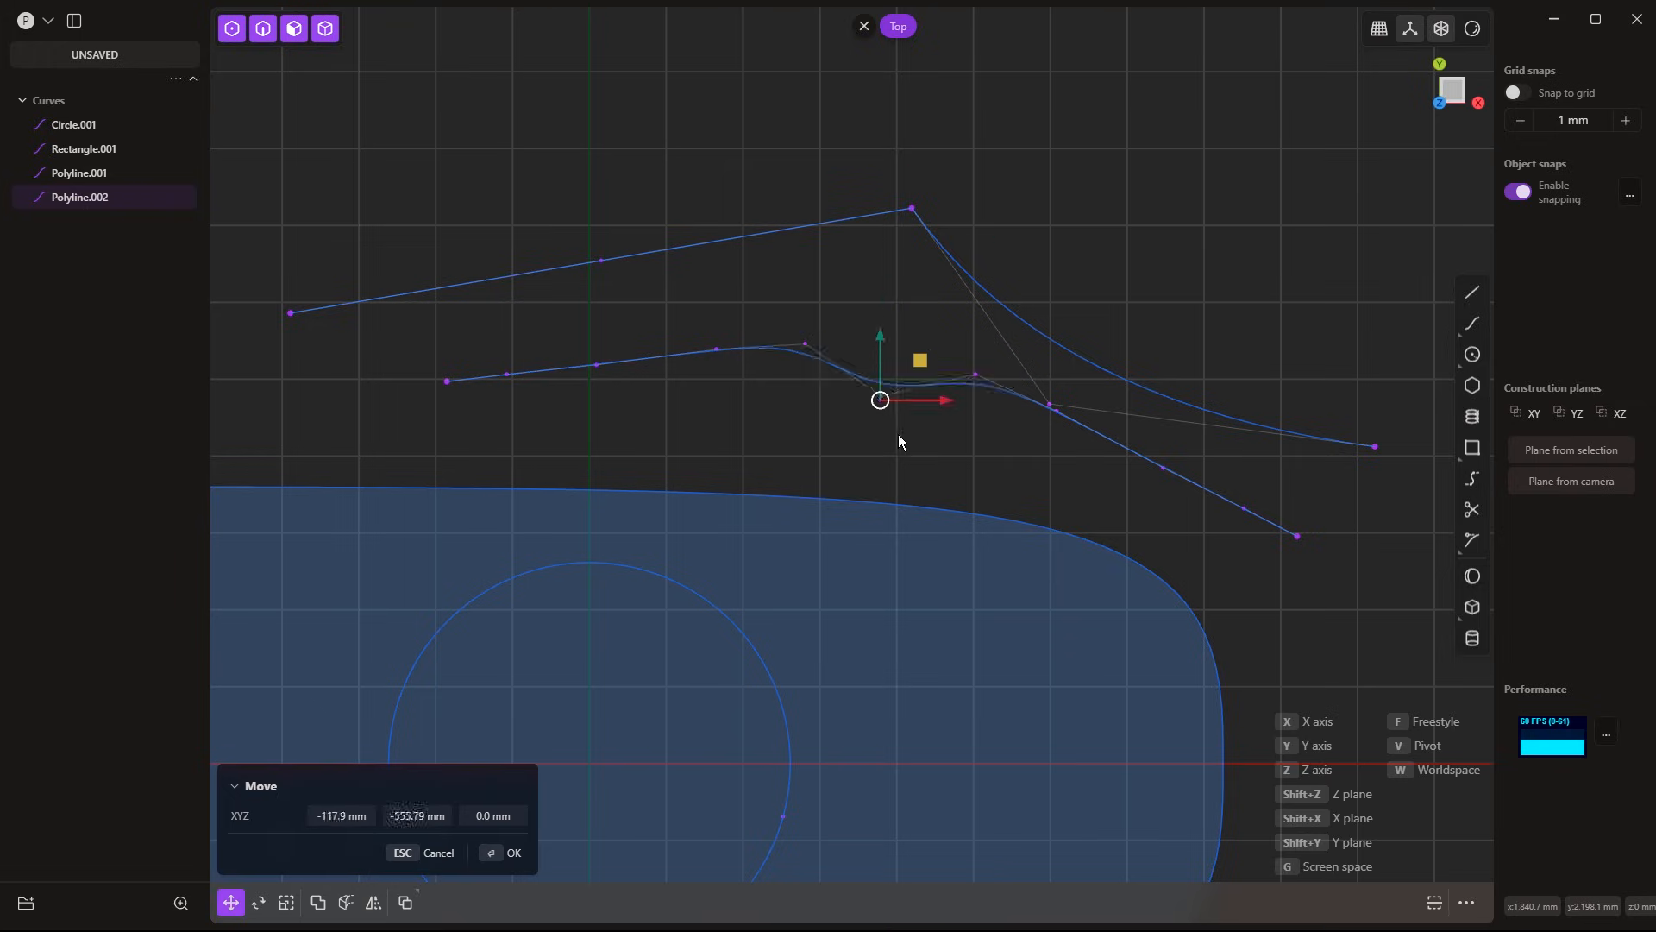
pyautogui.press('Return')
pyautogui.scroll(-4, 978, 441)
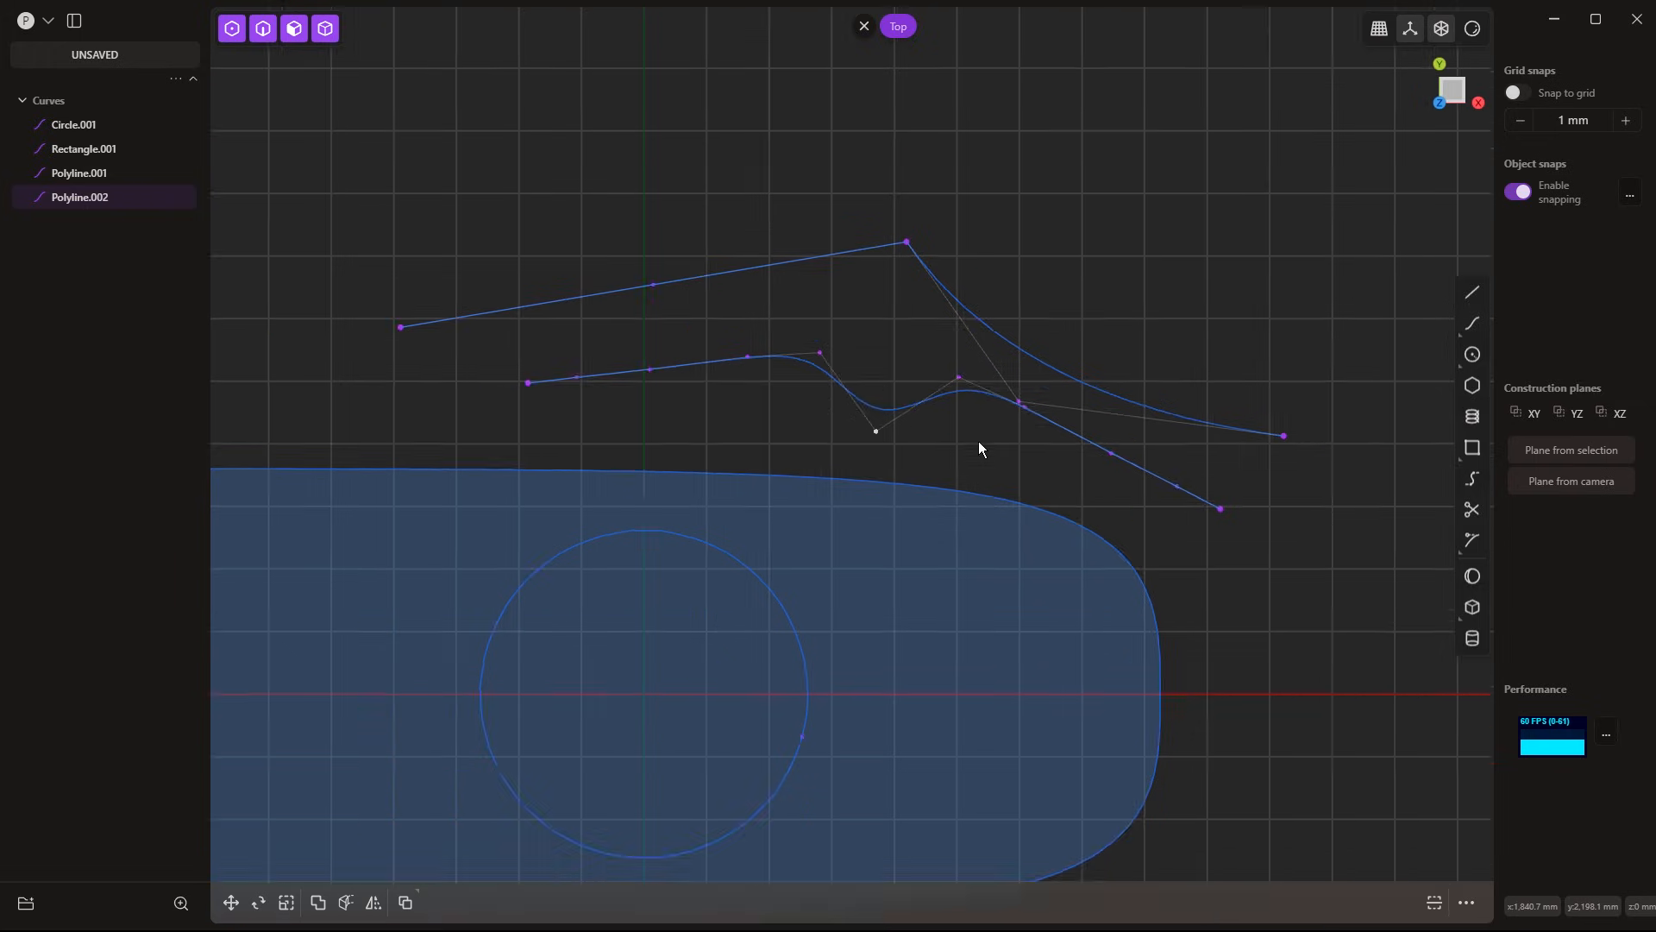
# Draw an open four-segment polyline about 15,070 mm long in total, above and to the right of the existing curves
pyautogui.click(1472, 292)
pyautogui.click(897, 167)
pyautogui.click(1179, 100)
pyautogui.click(1290, 230)
pyautogui.click(1358, 491)
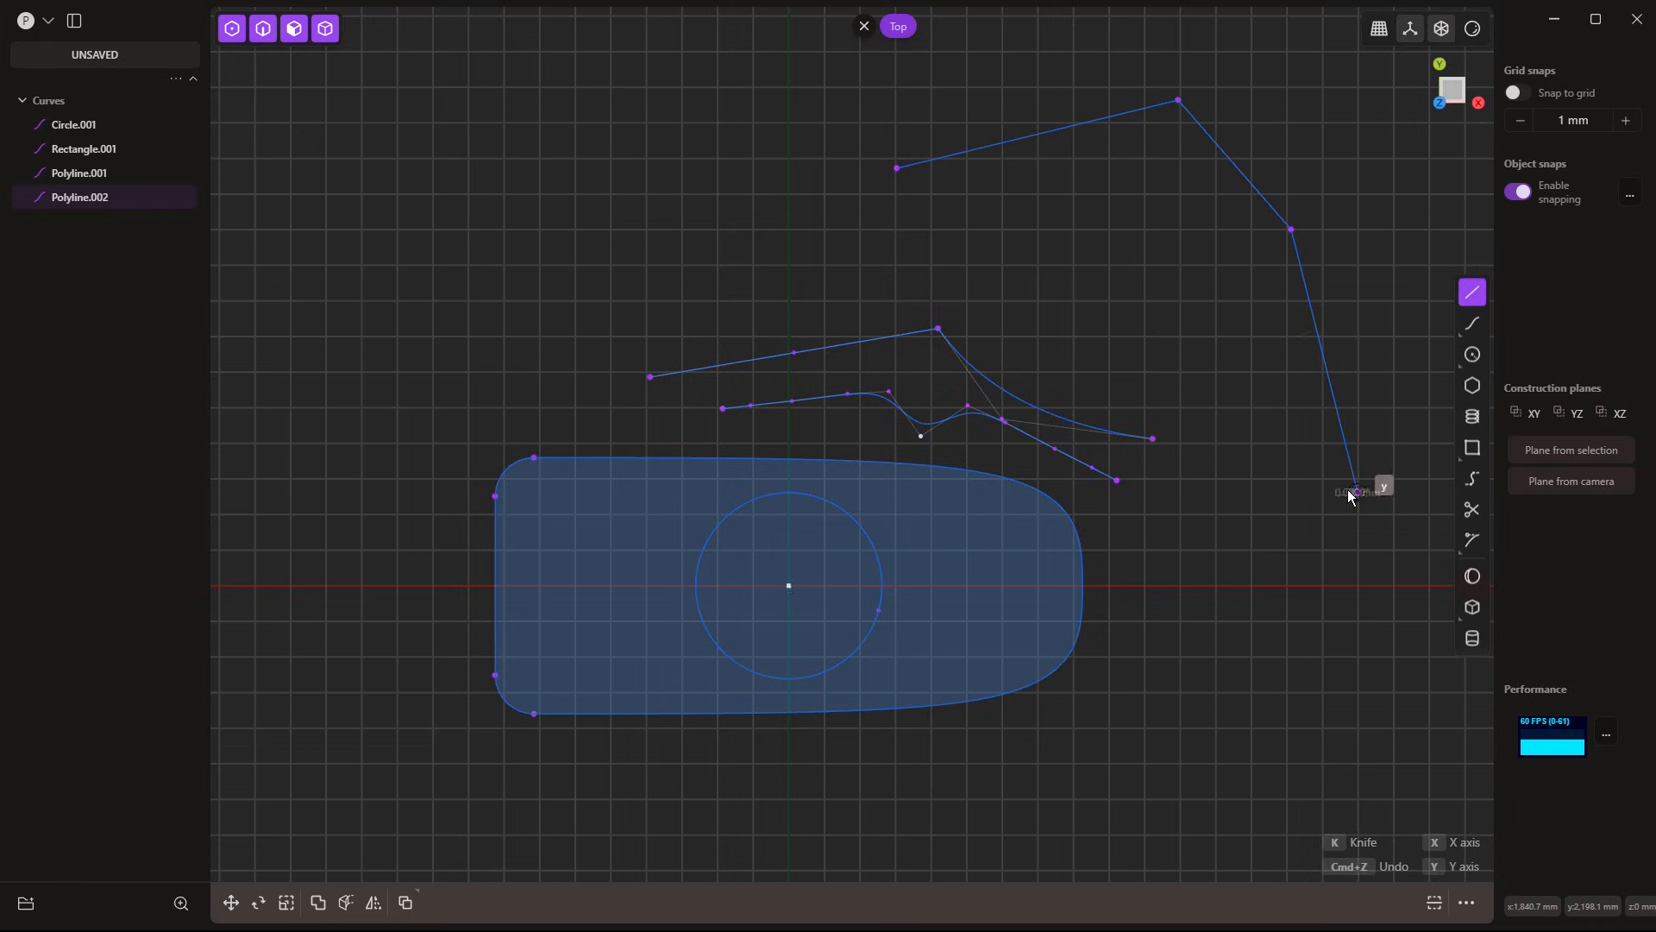
pyautogui.click(1052, 281)
pyautogui.press('Return')
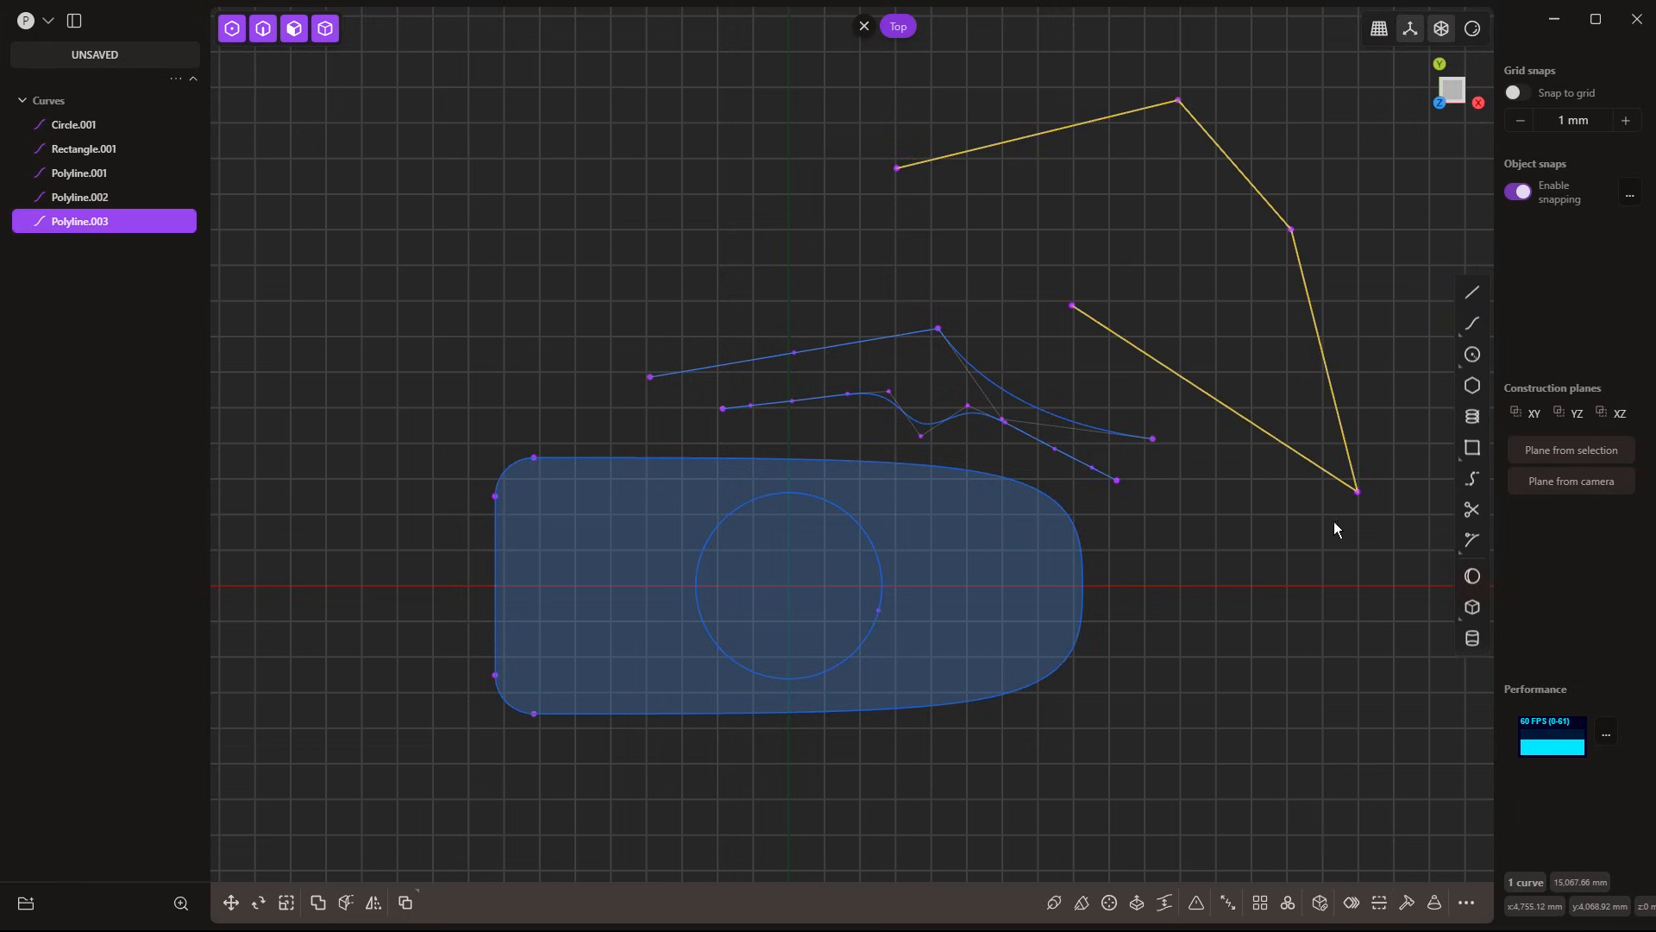
# Rebuild the four-segment polyline with the # Points method at 10 points, and delete the resulting curve
pyautogui.click(1407, 903)
pyautogui.click(435, 753)
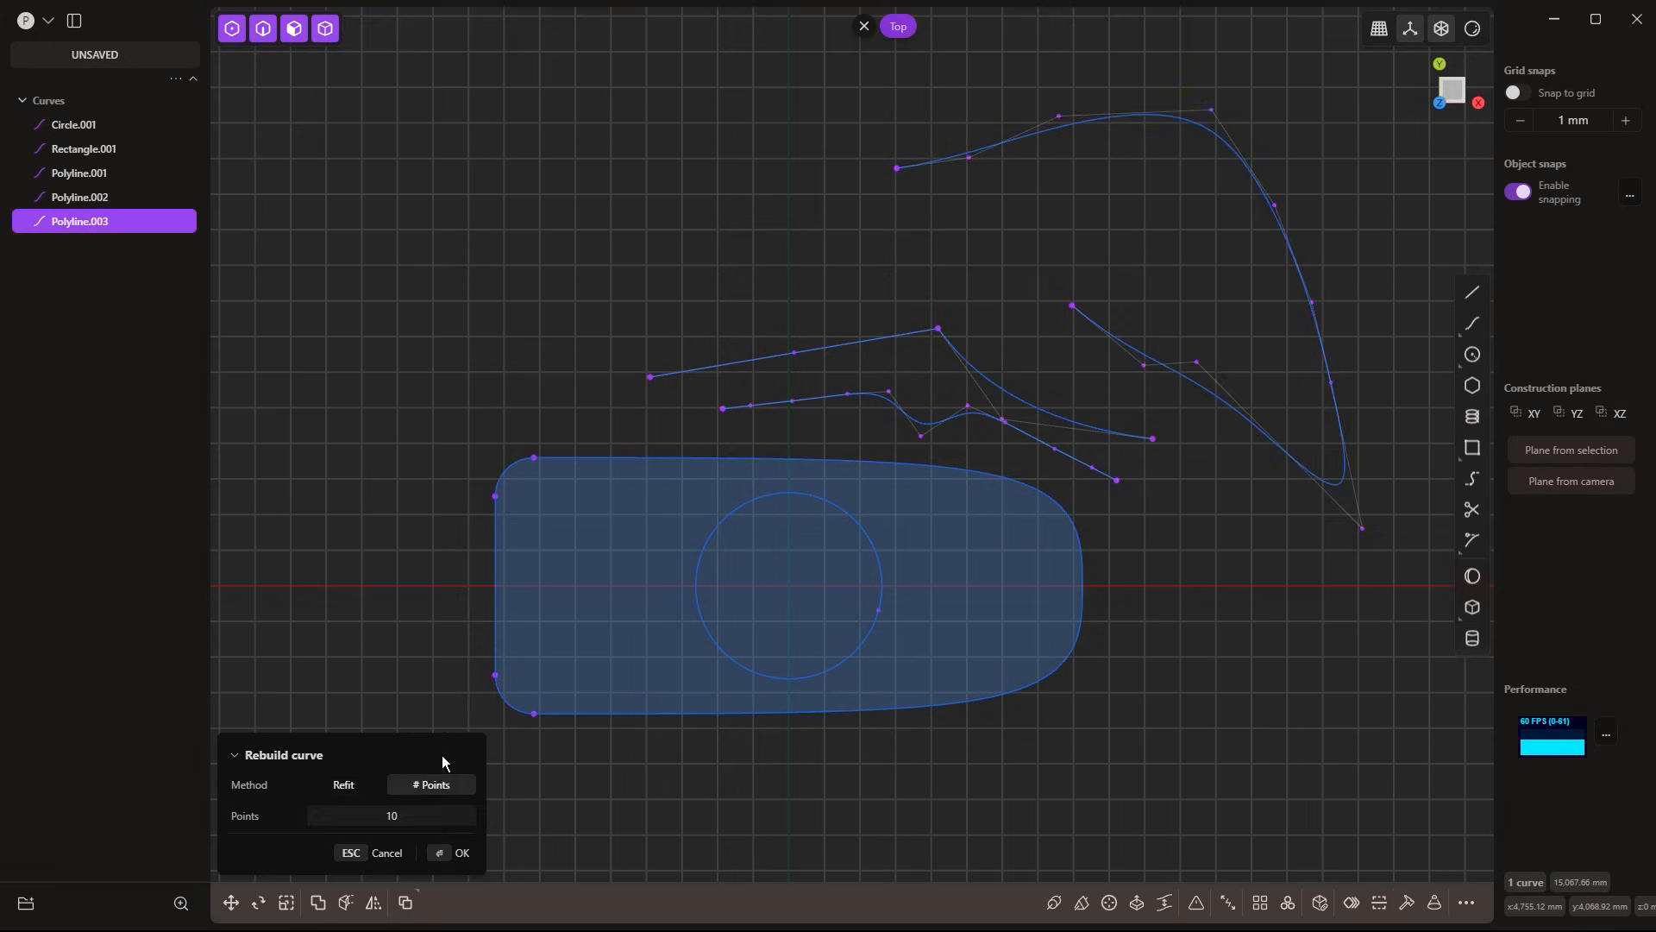
pyautogui.press('Return')
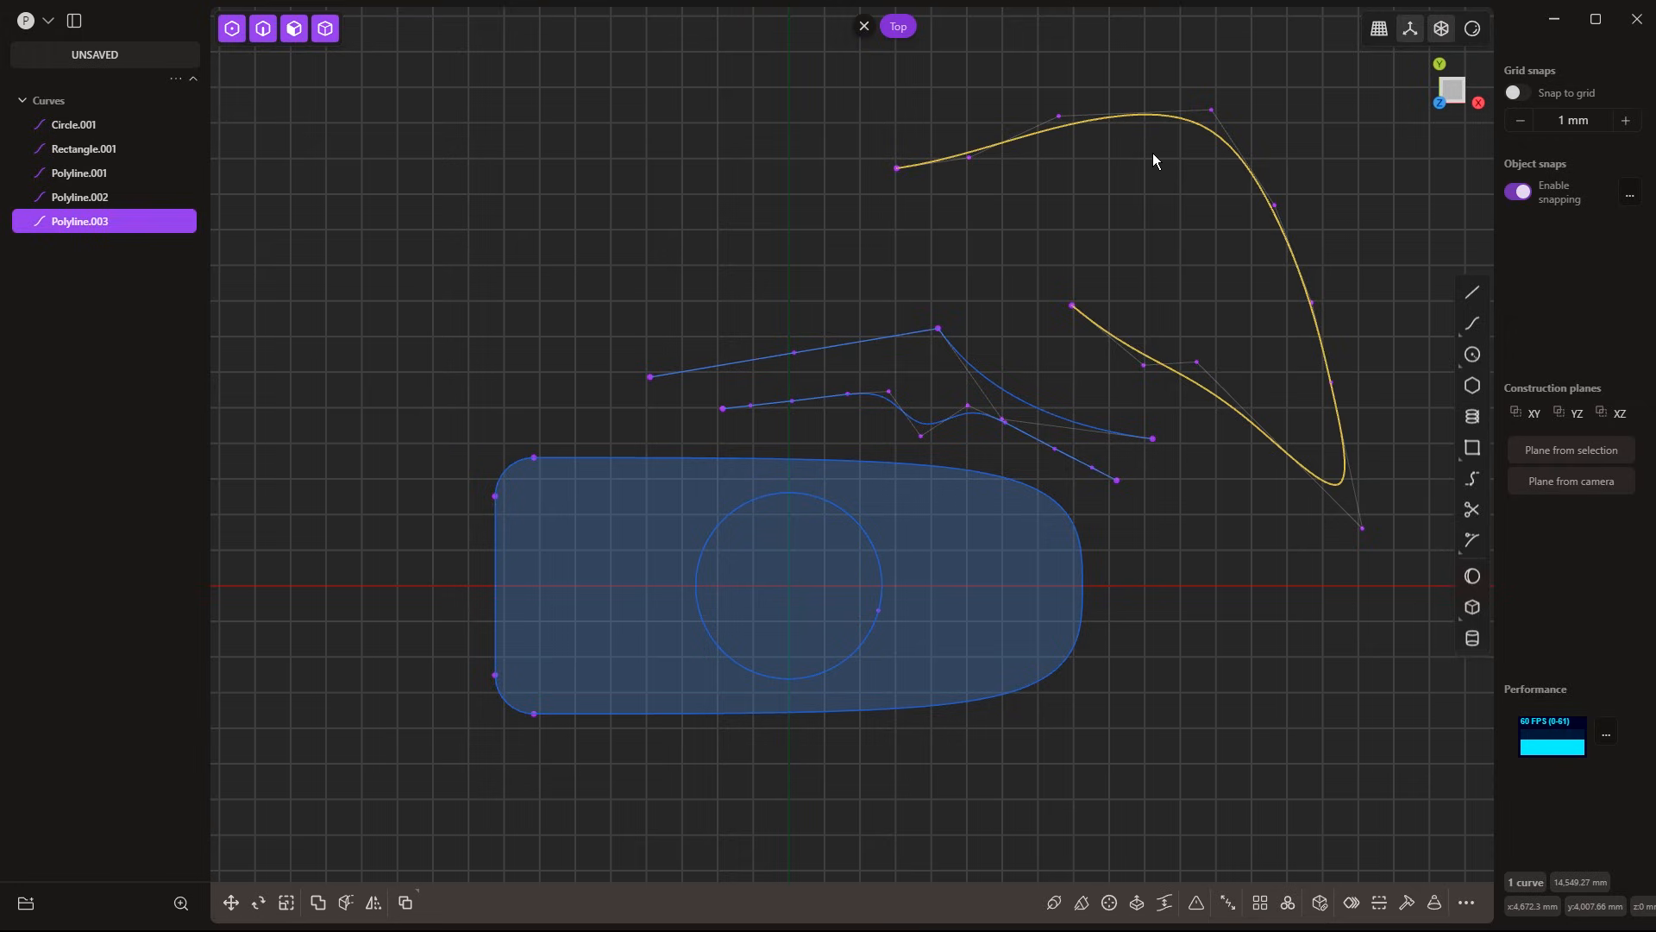
pyautogui.press('Delete')
# Draw a seven-point control-point curve about 13,200 mm long, arching over and down the right side of the existing curves
pyautogui.click(1472, 324)
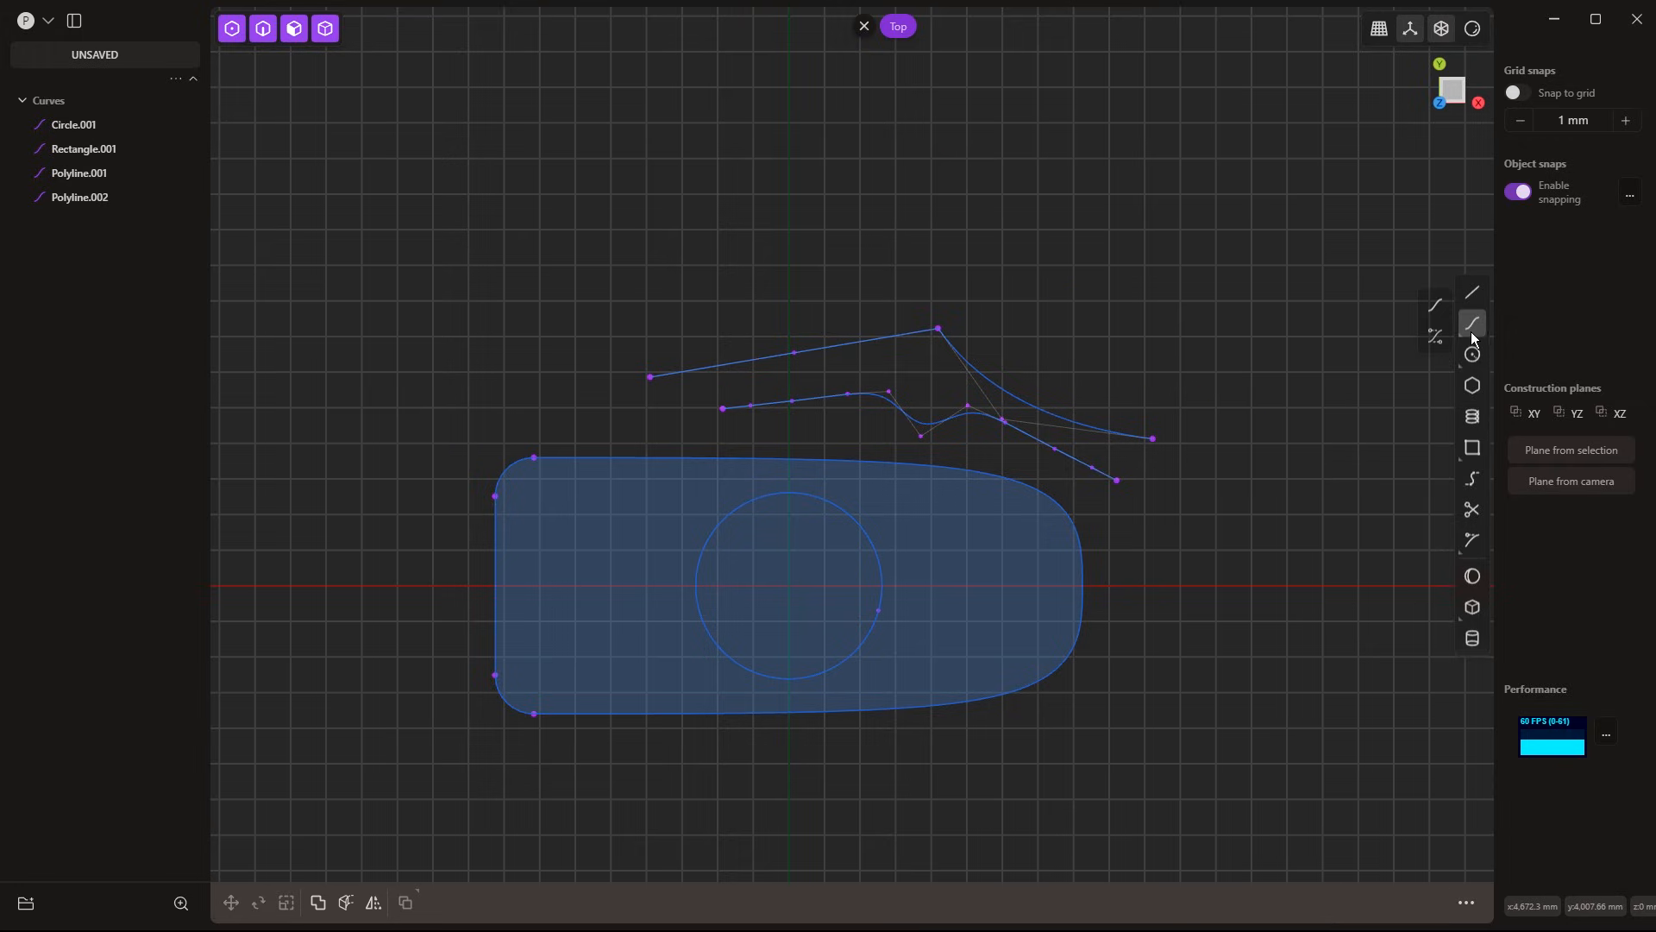
pyautogui.click(1435, 336)
pyautogui.click(775, 244)
pyautogui.click(1000, 154)
pyautogui.click(1149, 187)
pyautogui.click(1259, 303)
pyautogui.click(1258, 482)
pyautogui.click(1233, 586)
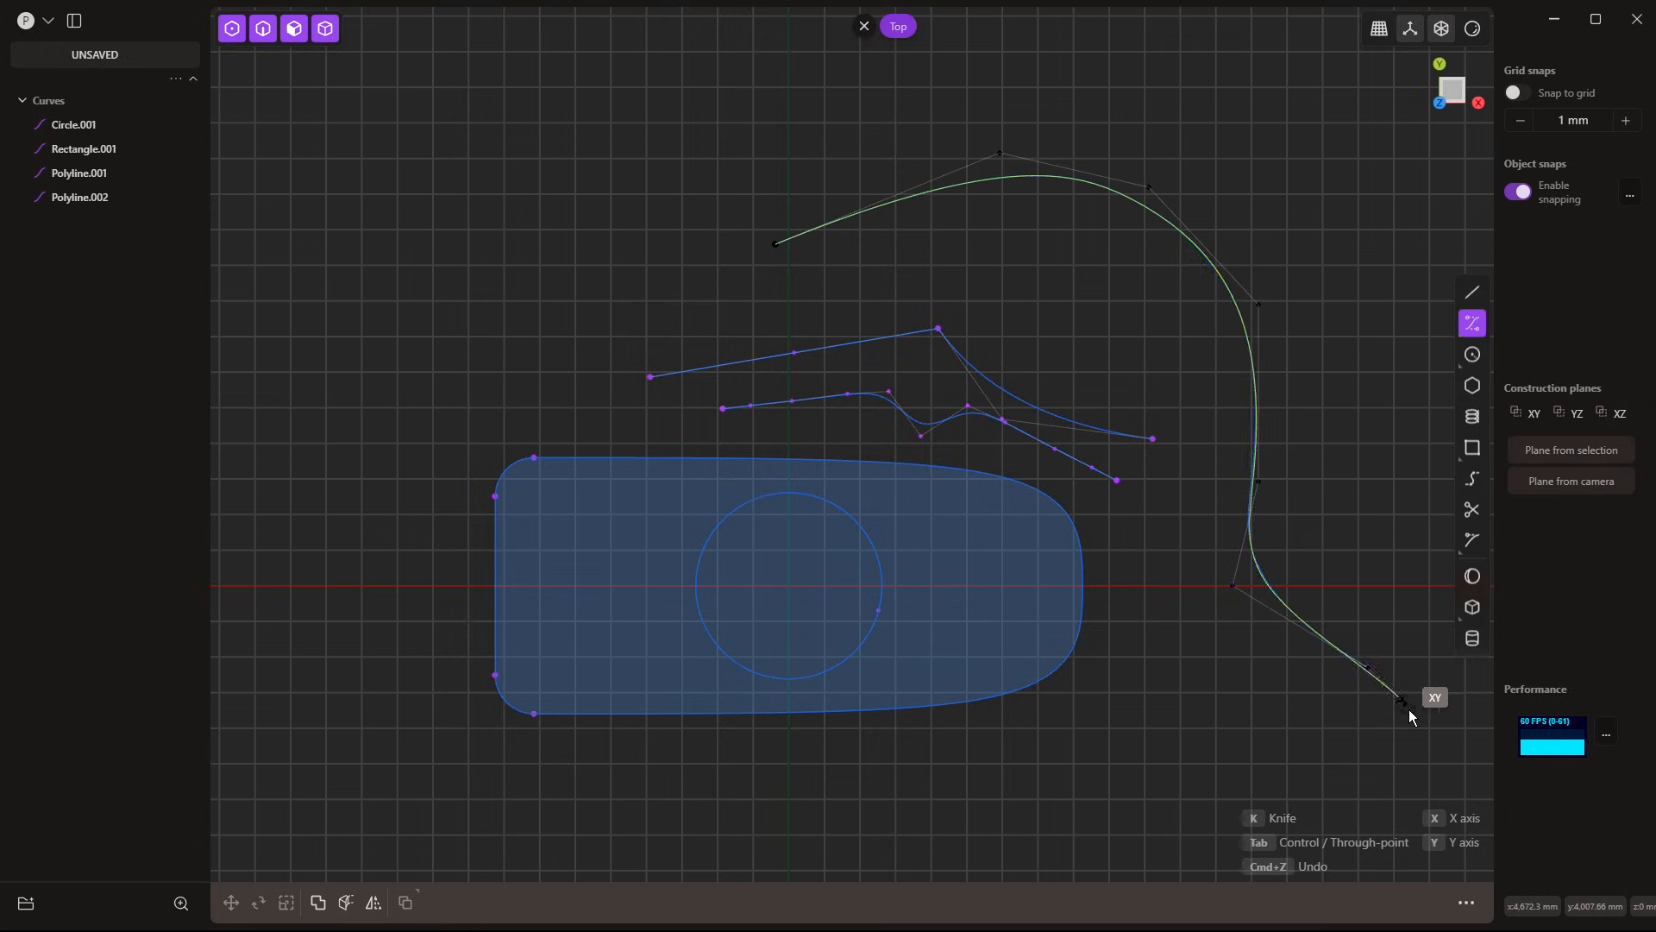
pyautogui.press('Return')
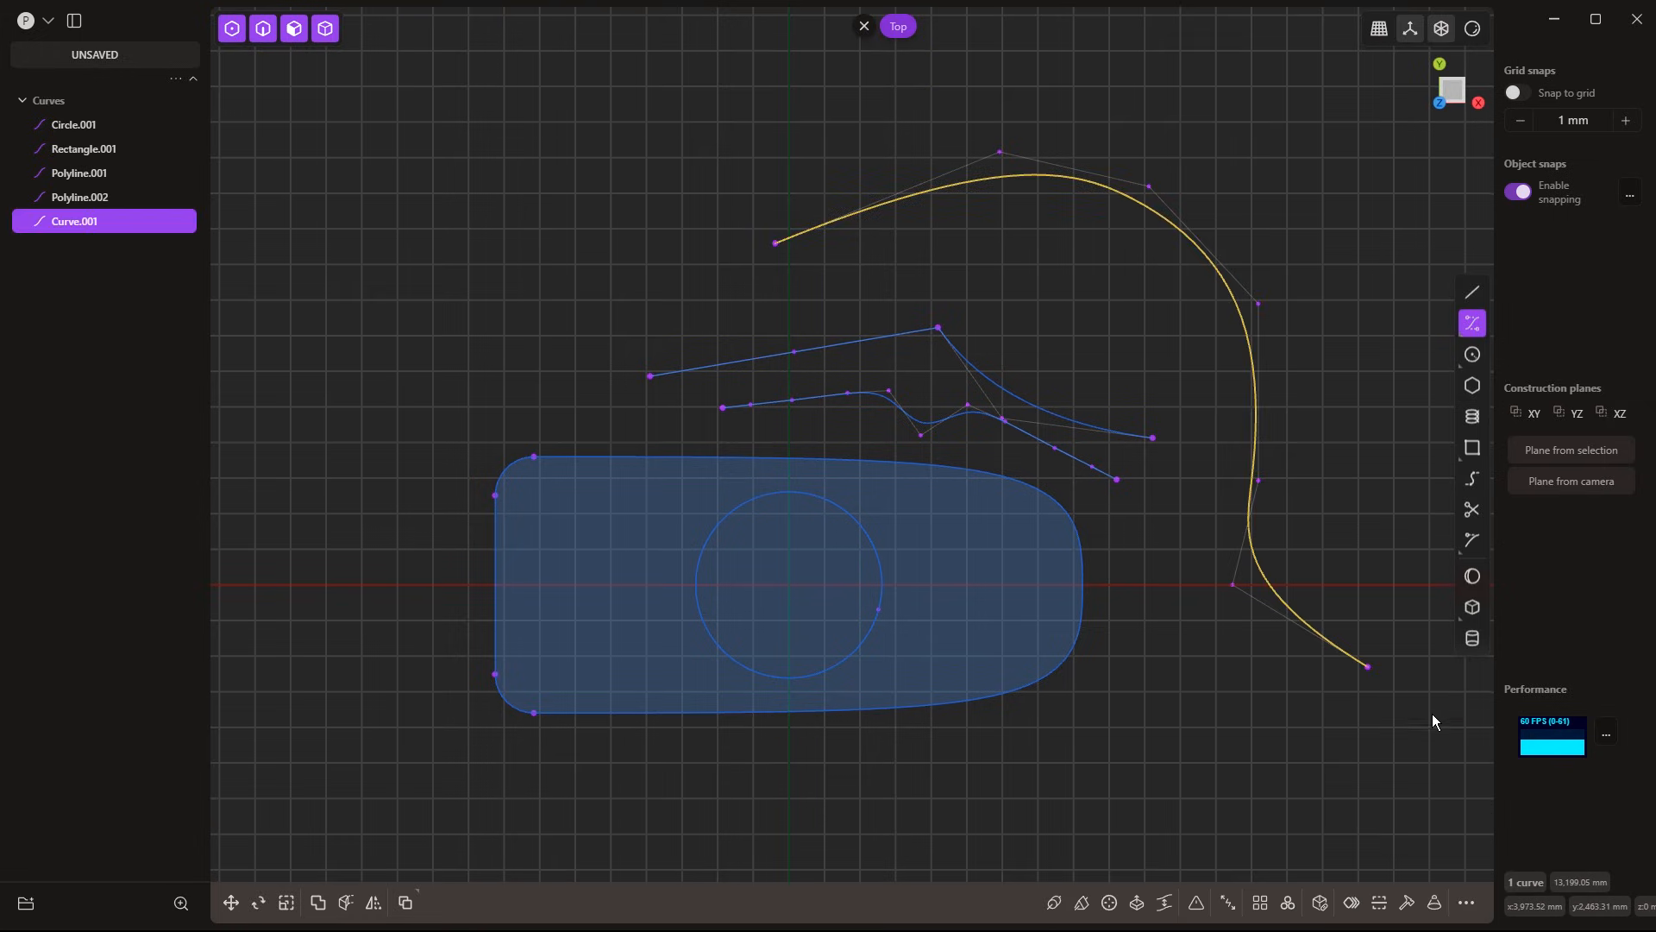
# Draw an open six-segment polyline about 14,620 mm long in total, following the outside of the control-point curve
pyautogui.click(1472, 291)
pyautogui.click(818, 157)
pyautogui.click(1011, 66)
pyautogui.click(1161, 99)
pyautogui.click(1328, 223)
pyautogui.click(1344, 478)
pyautogui.click(1314, 584)
pyautogui.click(1396, 642)
pyautogui.press('Return')
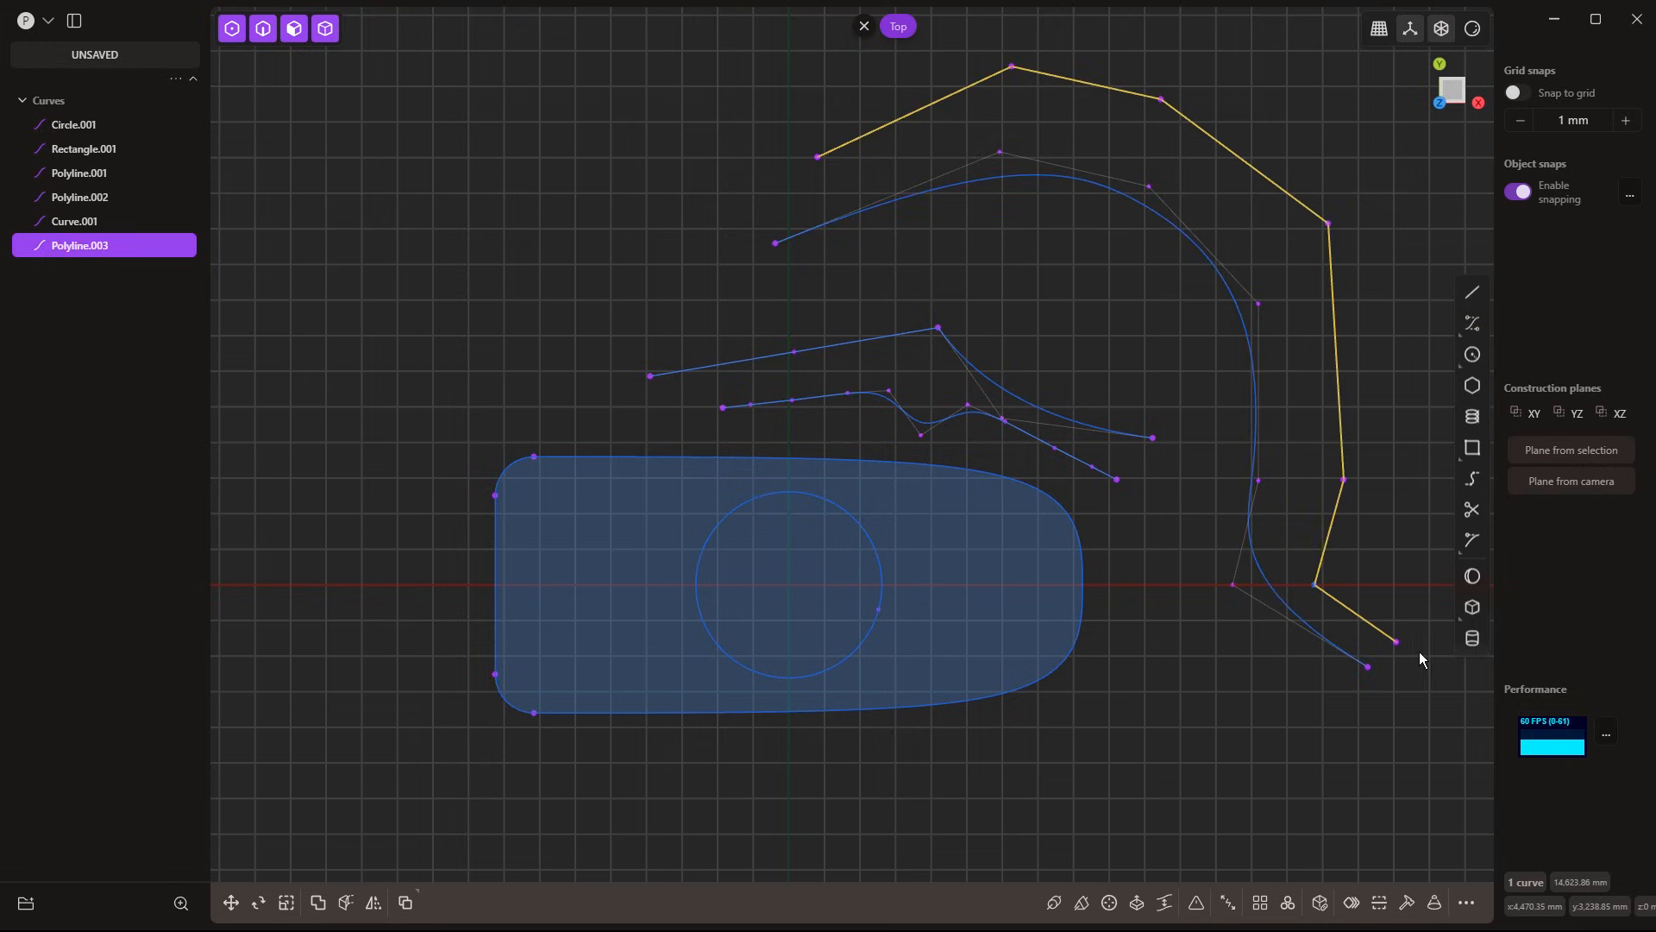
# Rebuild the outer six-segment polyline with the # Points method at 10 points
pyautogui.click(1407, 902)
pyautogui.click(422, 757)
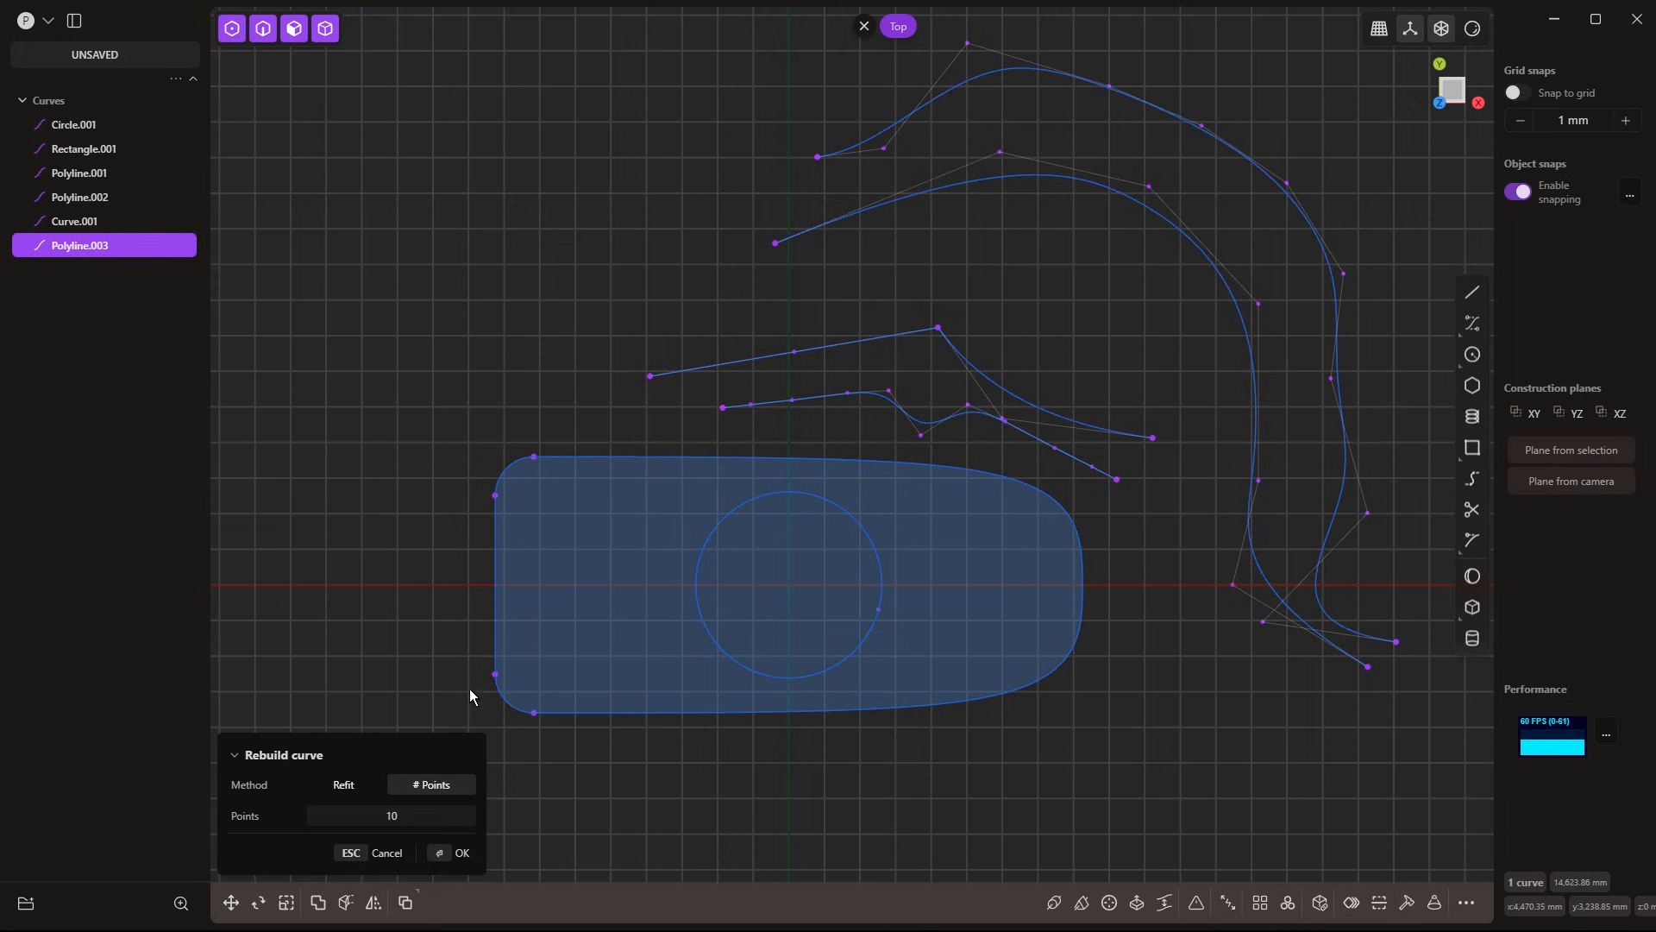
pyautogui.press('Return')
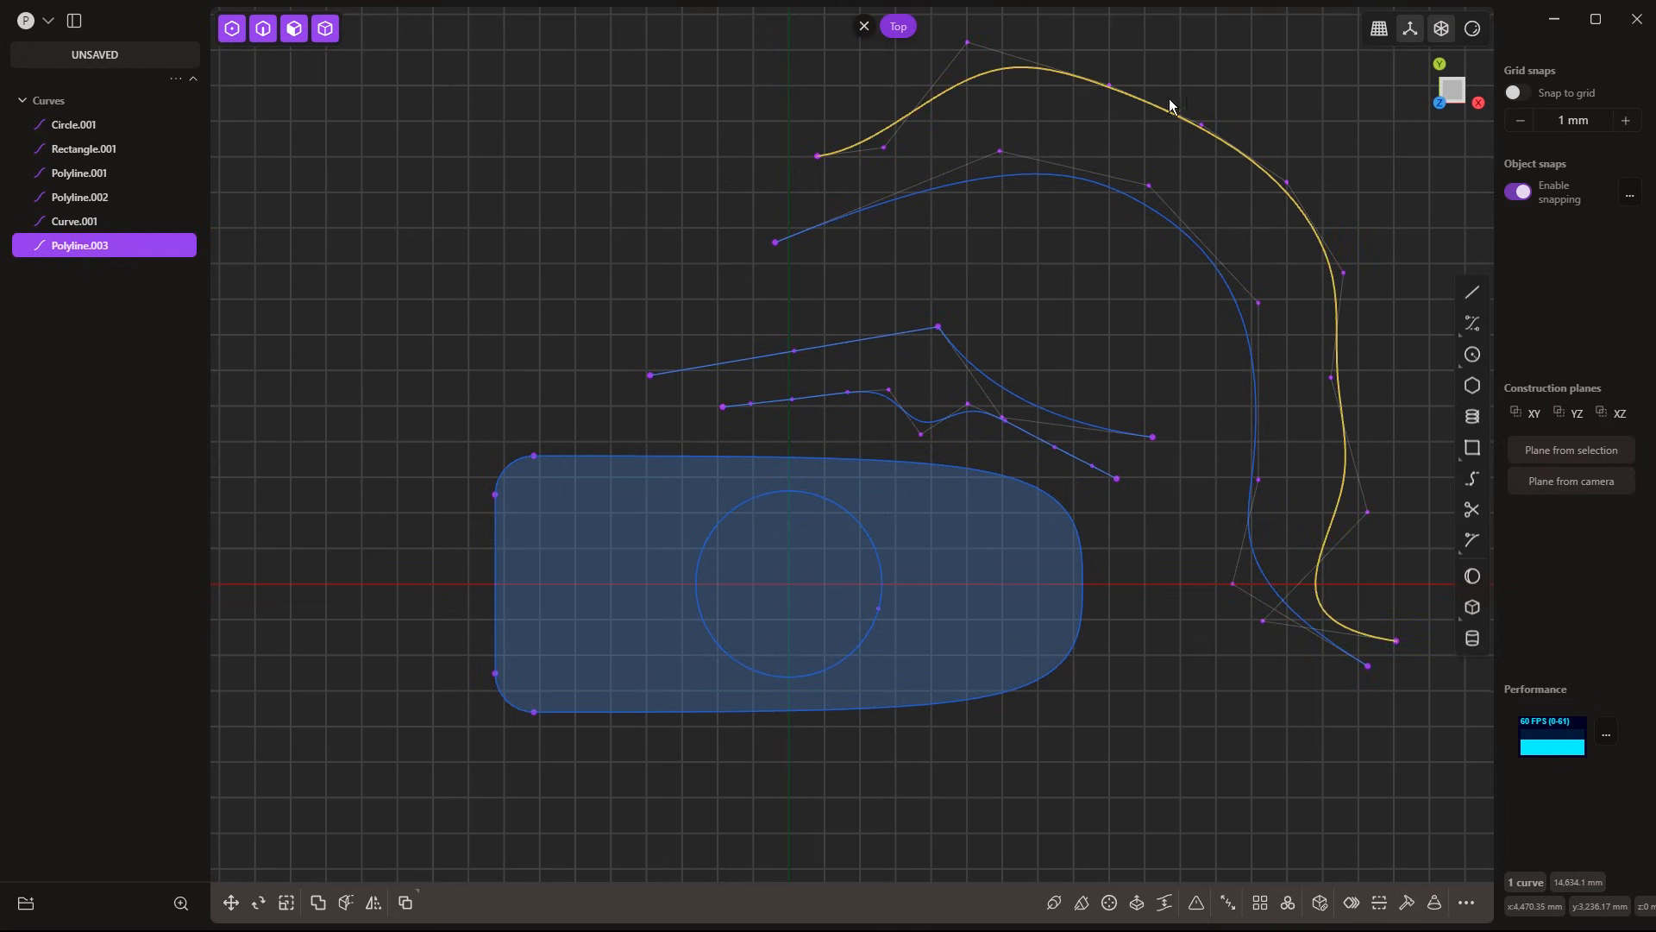
# Delete the four open curves, leaving only the circle and the rounded rectangle
pyautogui.press('Delete')
pyautogui.click(1113, 204)
pyautogui.press('Delete')
pyautogui.click(986, 368)
pyautogui.press('Delete')
pyautogui.click(961, 412)
pyautogui.press('Delete')
# Extrude the region between the rounded rectangle and the circle upward by 1680.88 mm
pyautogui.moveTo(929, 425); pyautogui.dragTo(915, 264, button='middle')
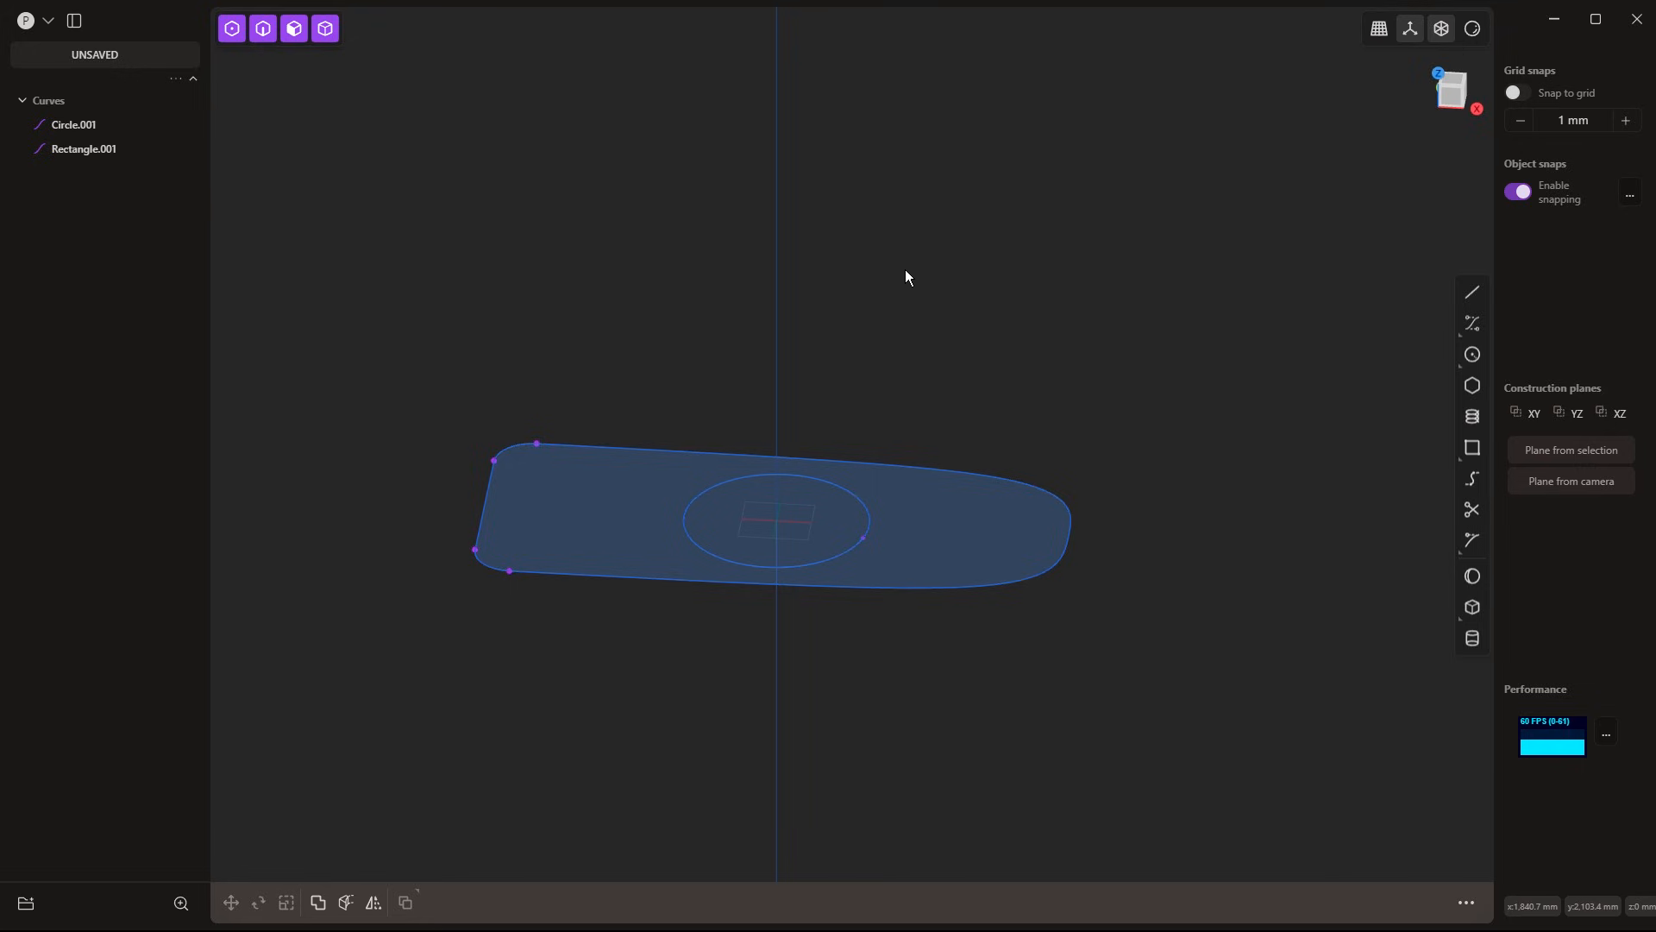
pyautogui.click(973, 511)
pyautogui.press('e')
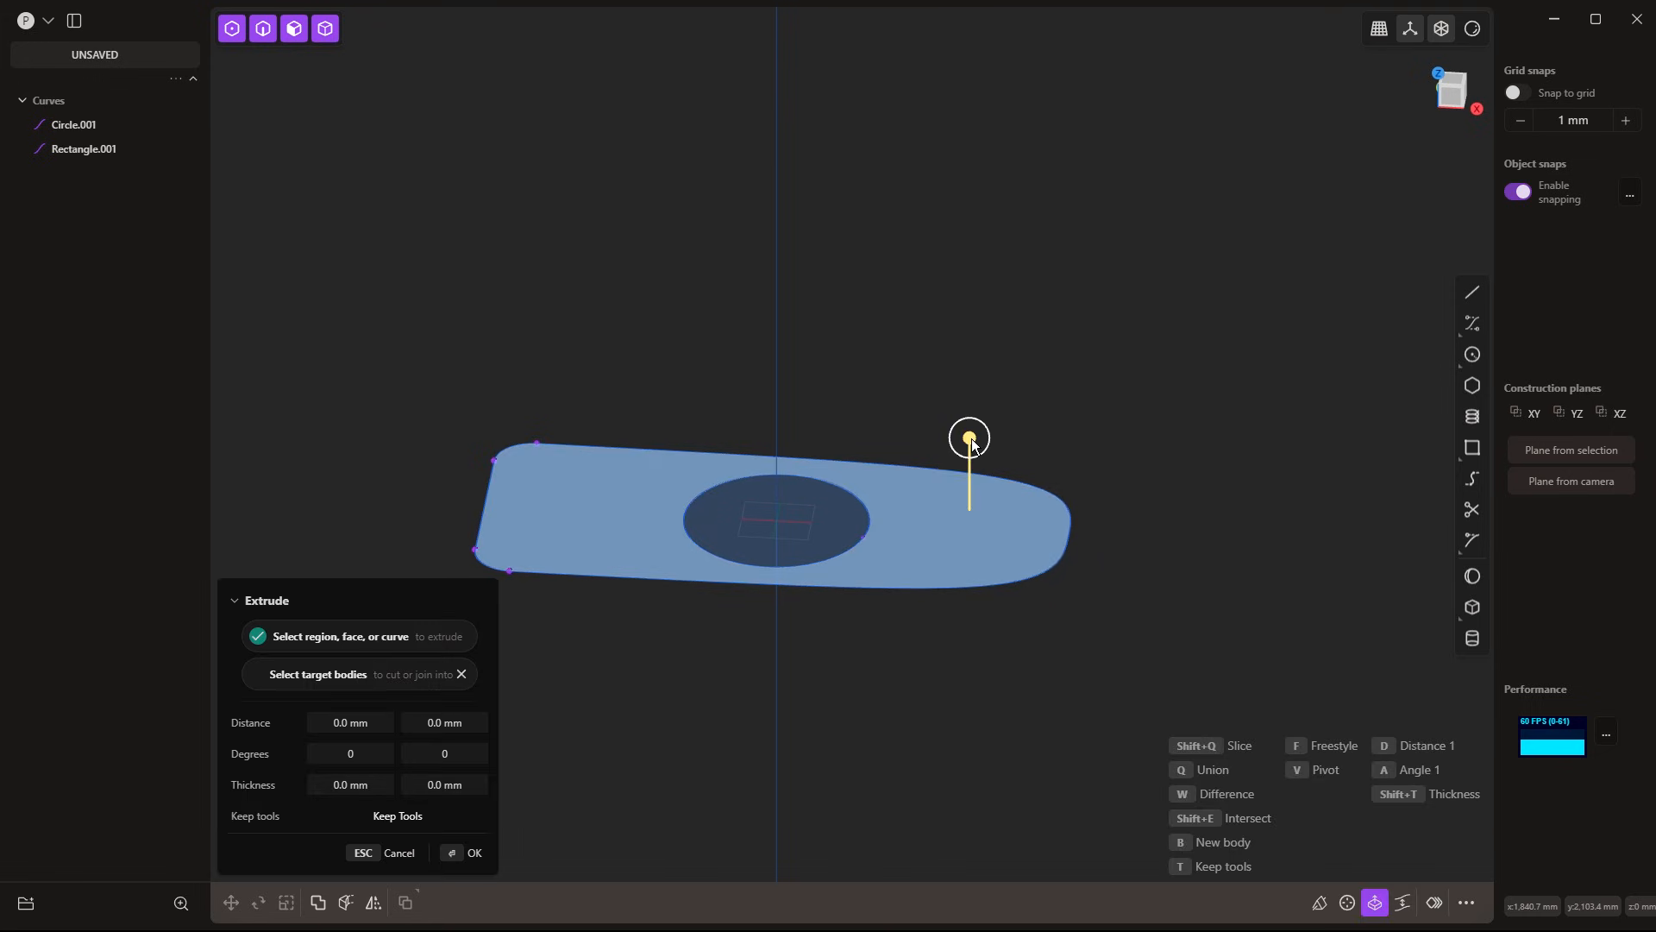
pyautogui.moveTo(971, 440); pyautogui.dragTo(977, 345)
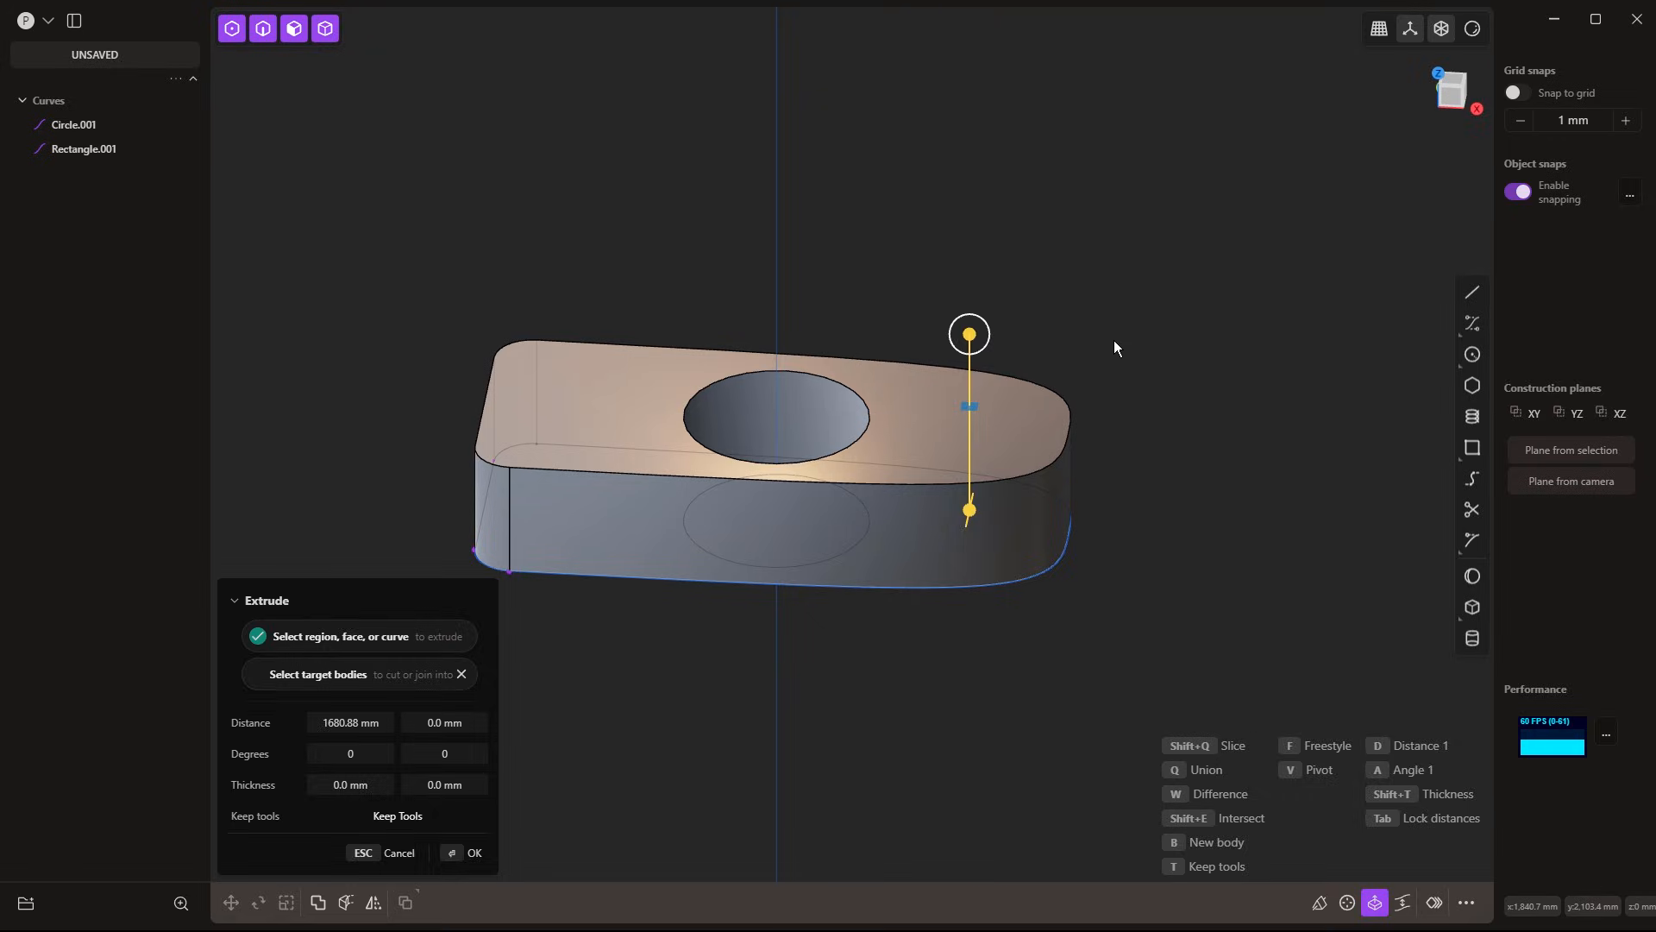
pyautogui.press('Return')
pyautogui.click(1150, 458)
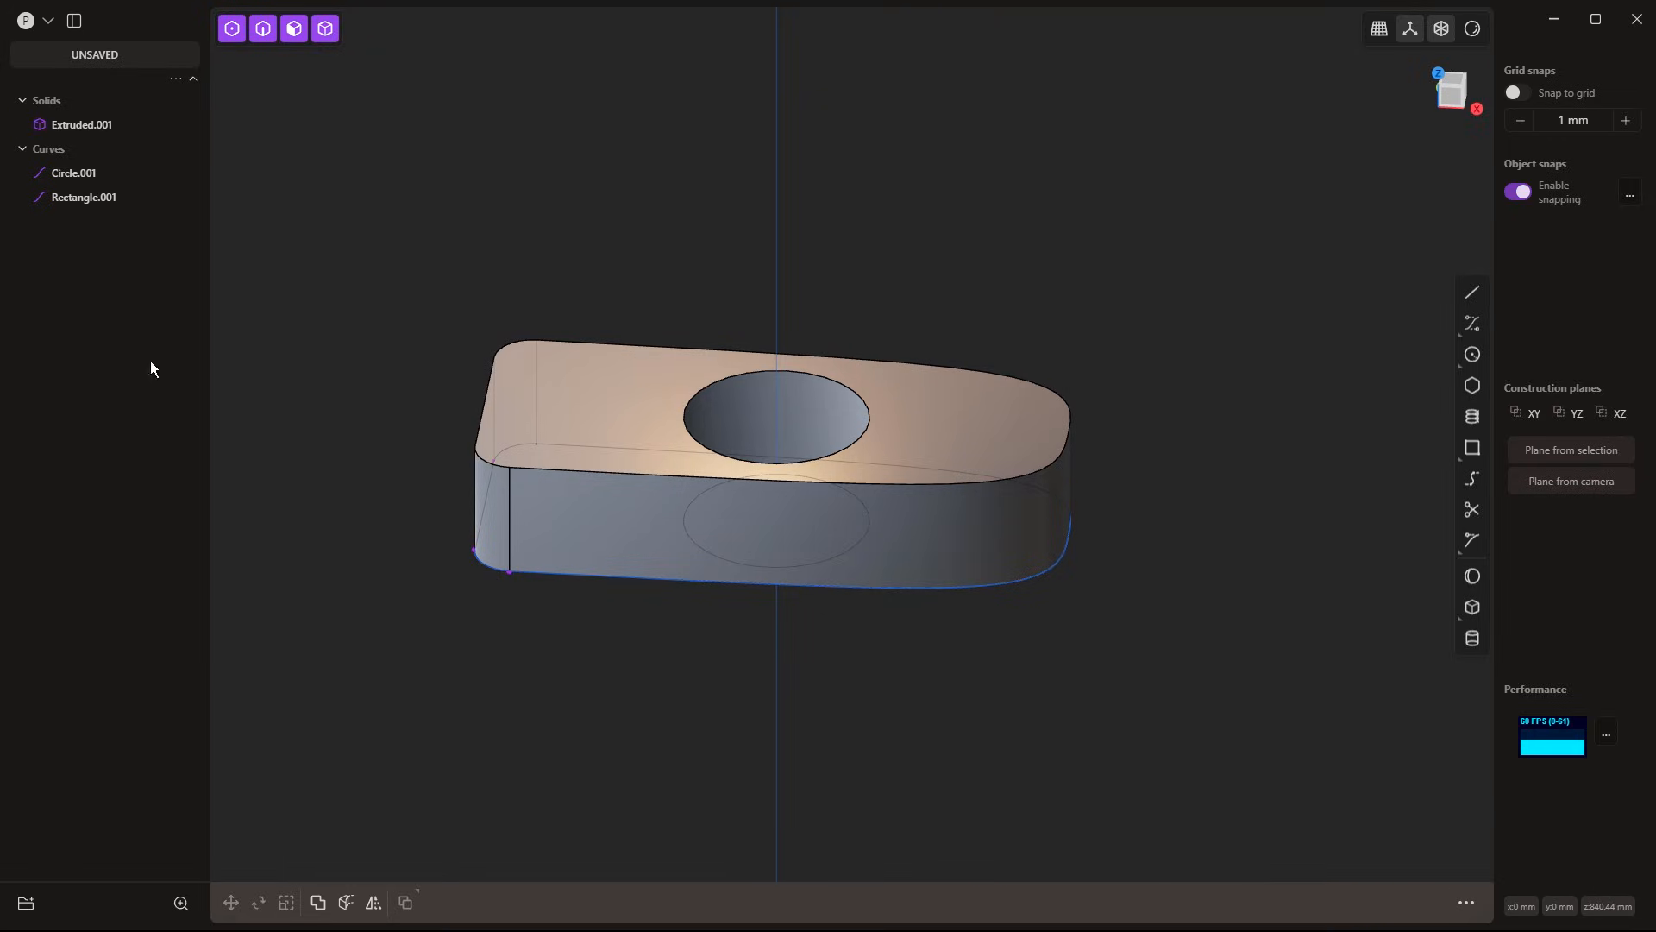
# Delete the source rectangle and circle curves, keeping the extruded solid
pyautogui.click(86, 193)
pyautogui.press('Delete')
pyautogui.click(89, 173)
pyautogui.press('Delete')
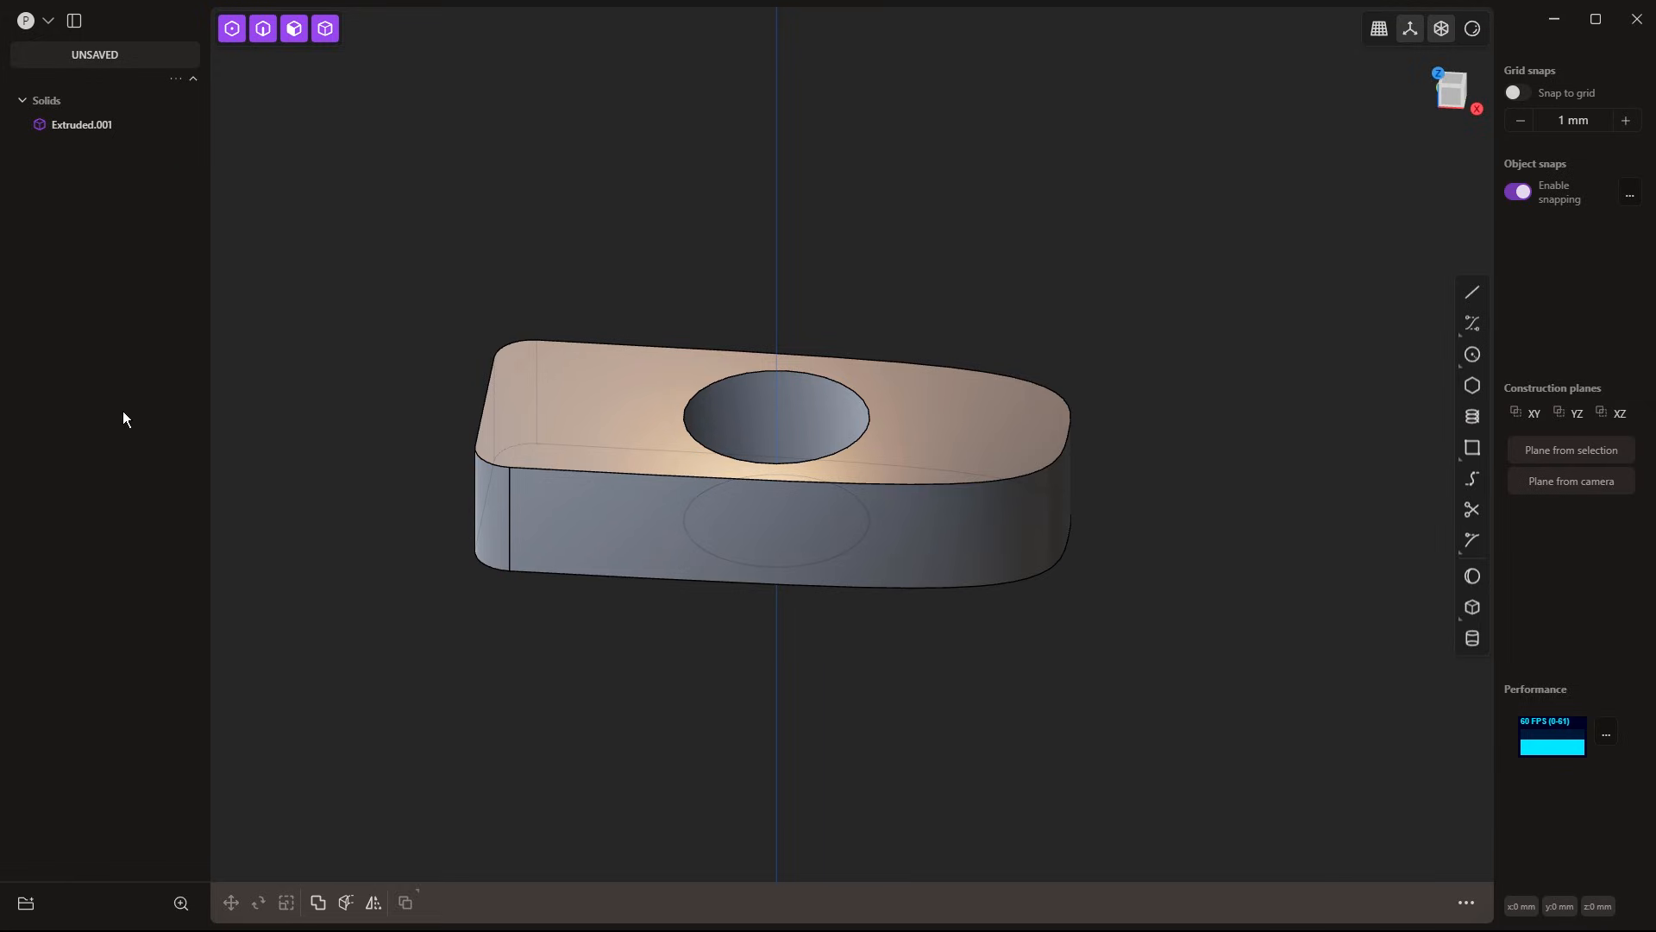
# Rotate the solid's top face about 8.75° around the Y axis, pivoting on the midpoint of its straight end edge
pyautogui.moveTo(810, 328); pyautogui.dragTo(844, 352, button='middle')
pyautogui.keyDown('shift'); pyautogui.moveTo(818, 338); pyautogui.dragTo(947, 274, button='middle'); pyautogui.keyUp('shift')
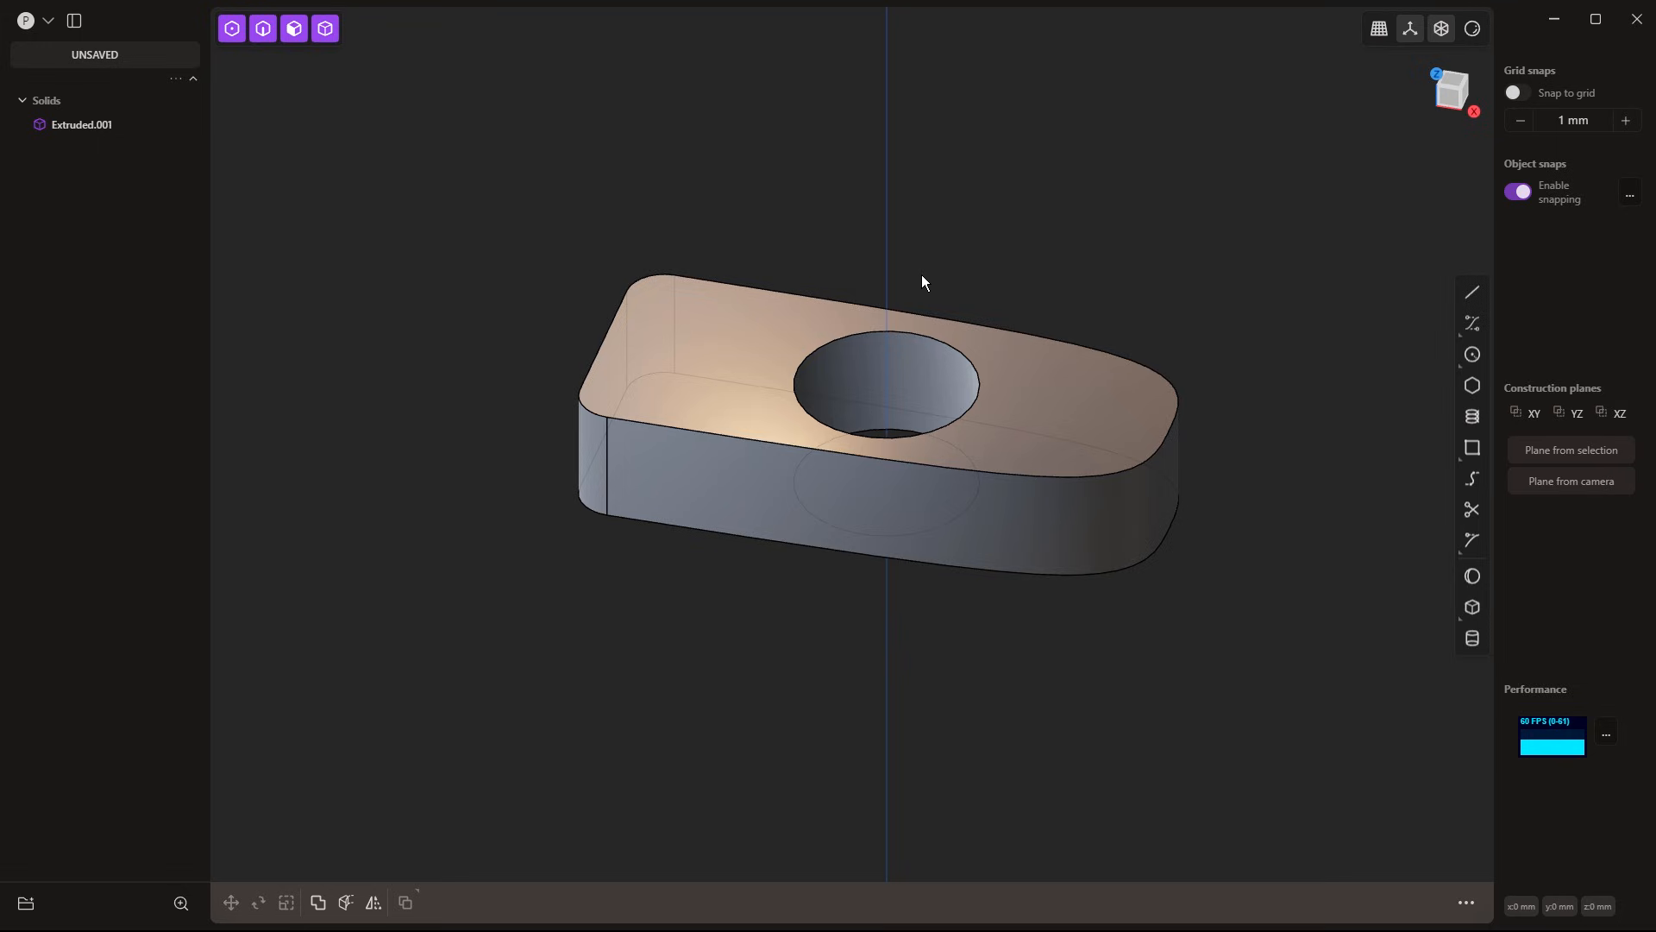
pyautogui.click(732, 339)
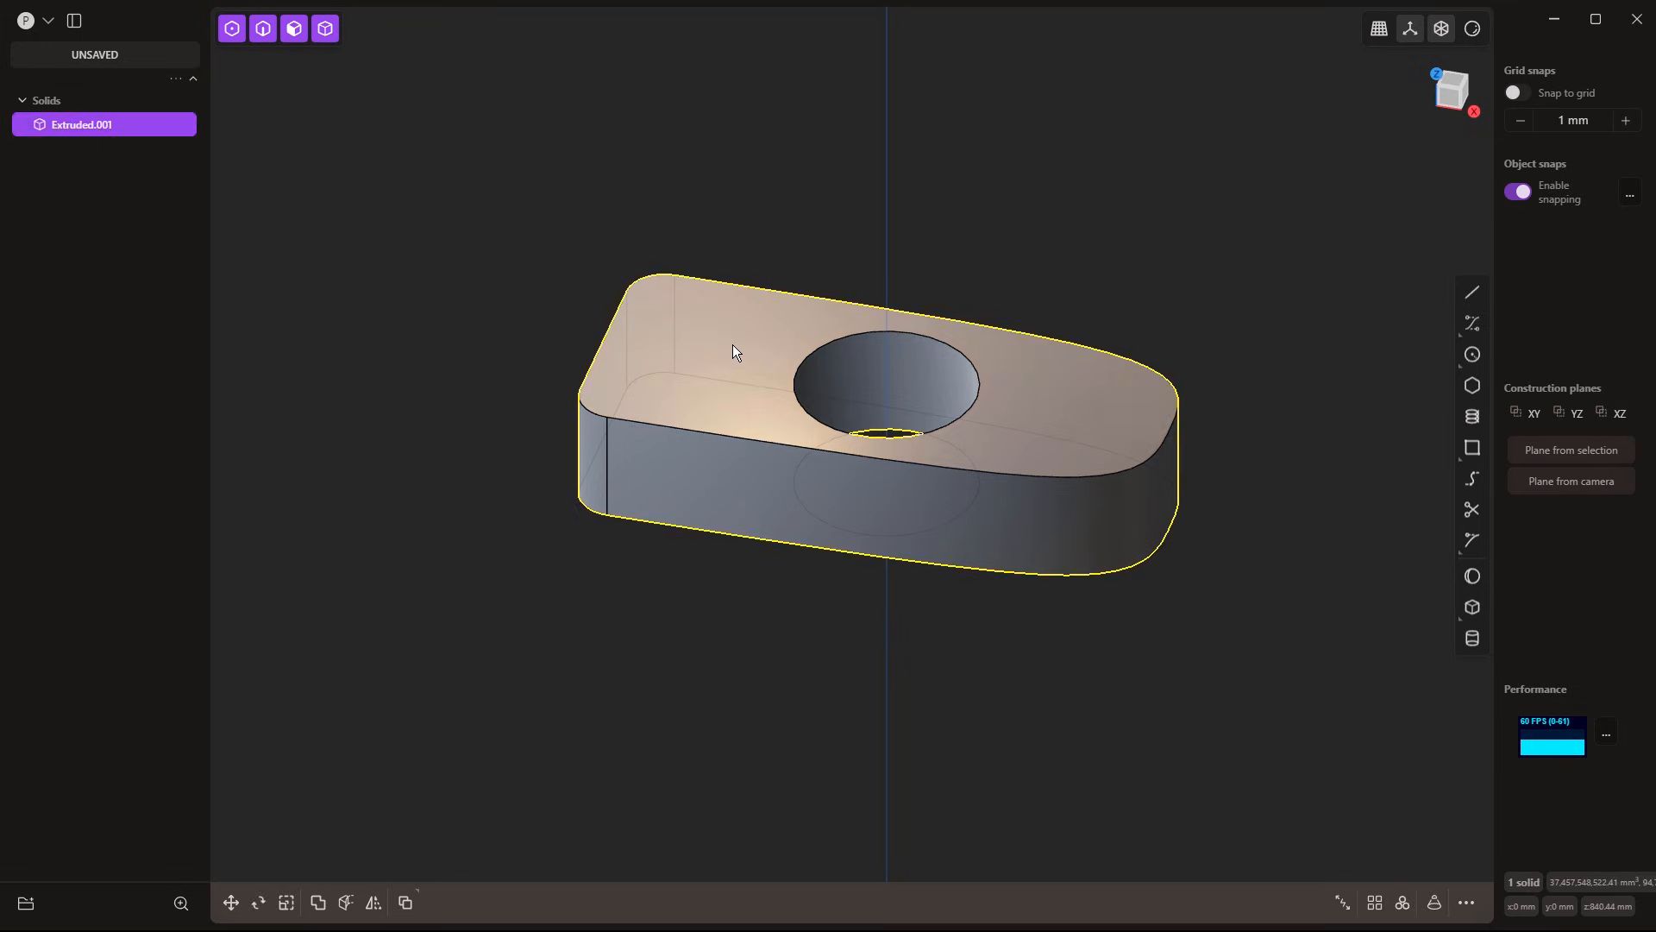
pyautogui.click(733, 338)
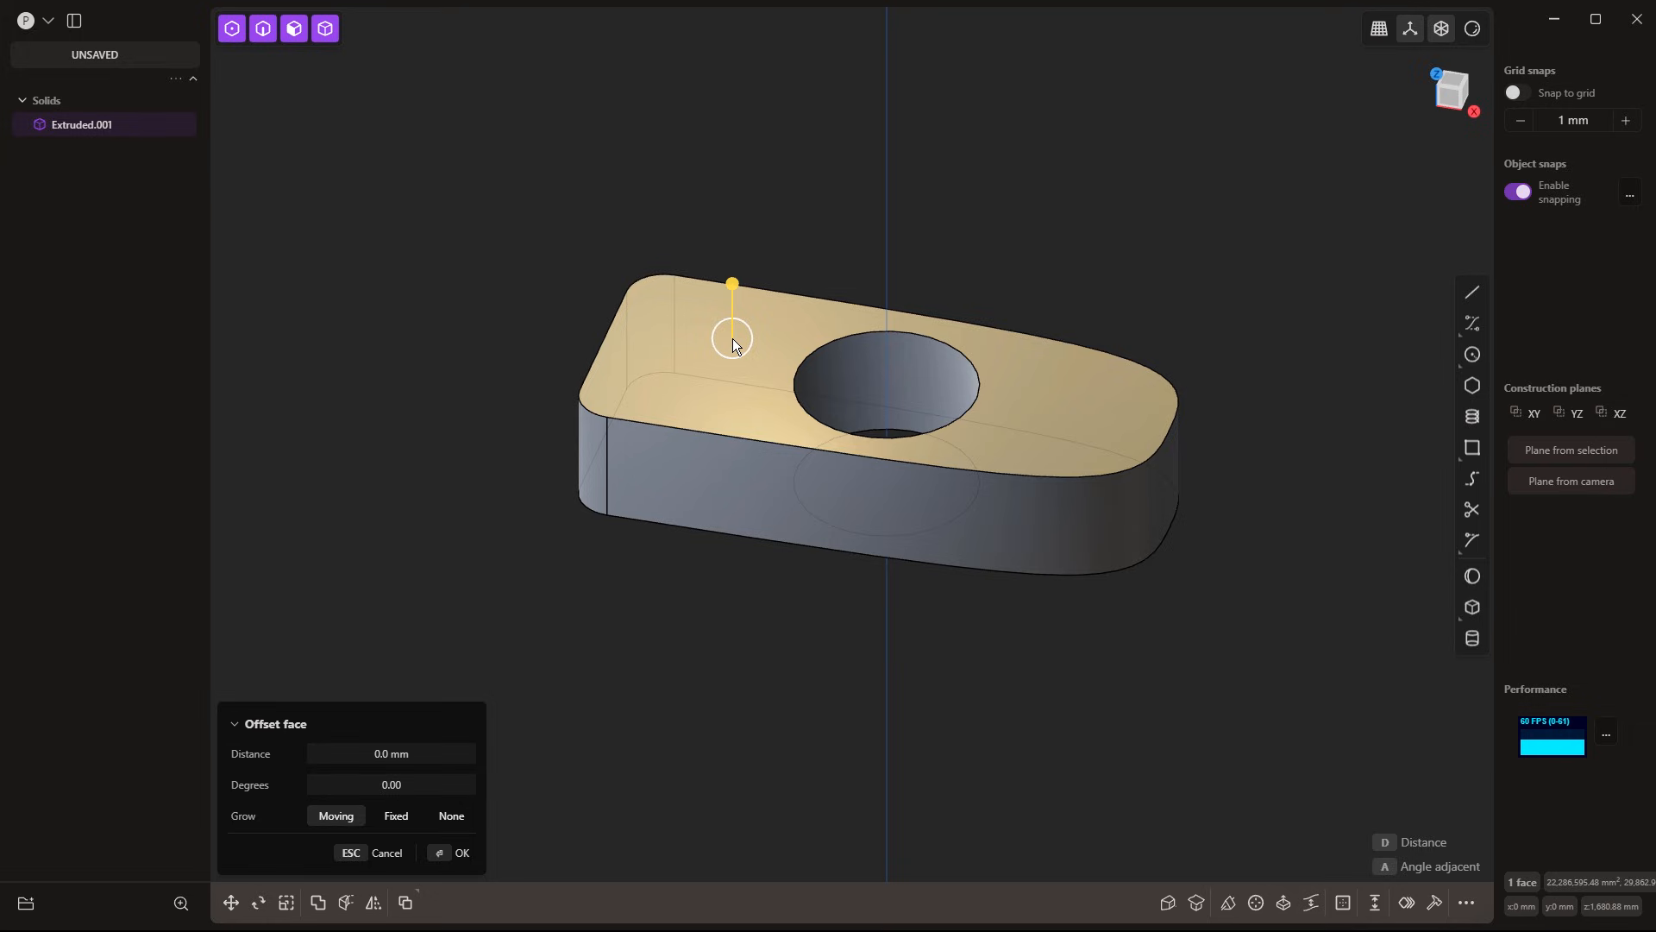
pyautogui.click(259, 903)
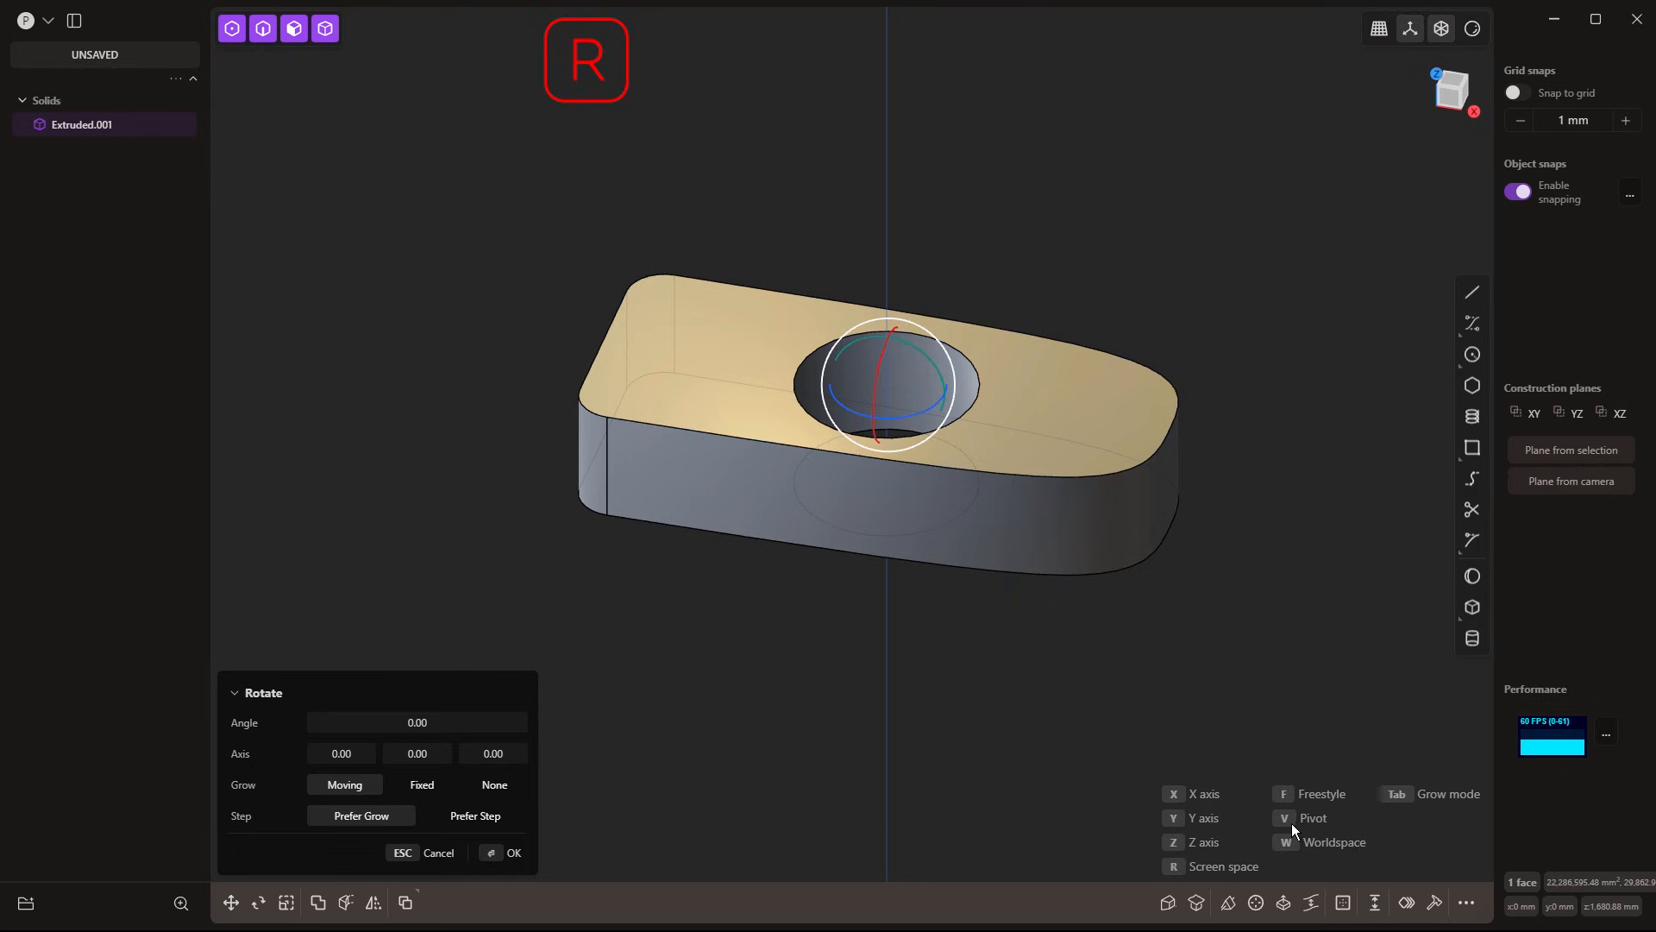
pyautogui.press('v')
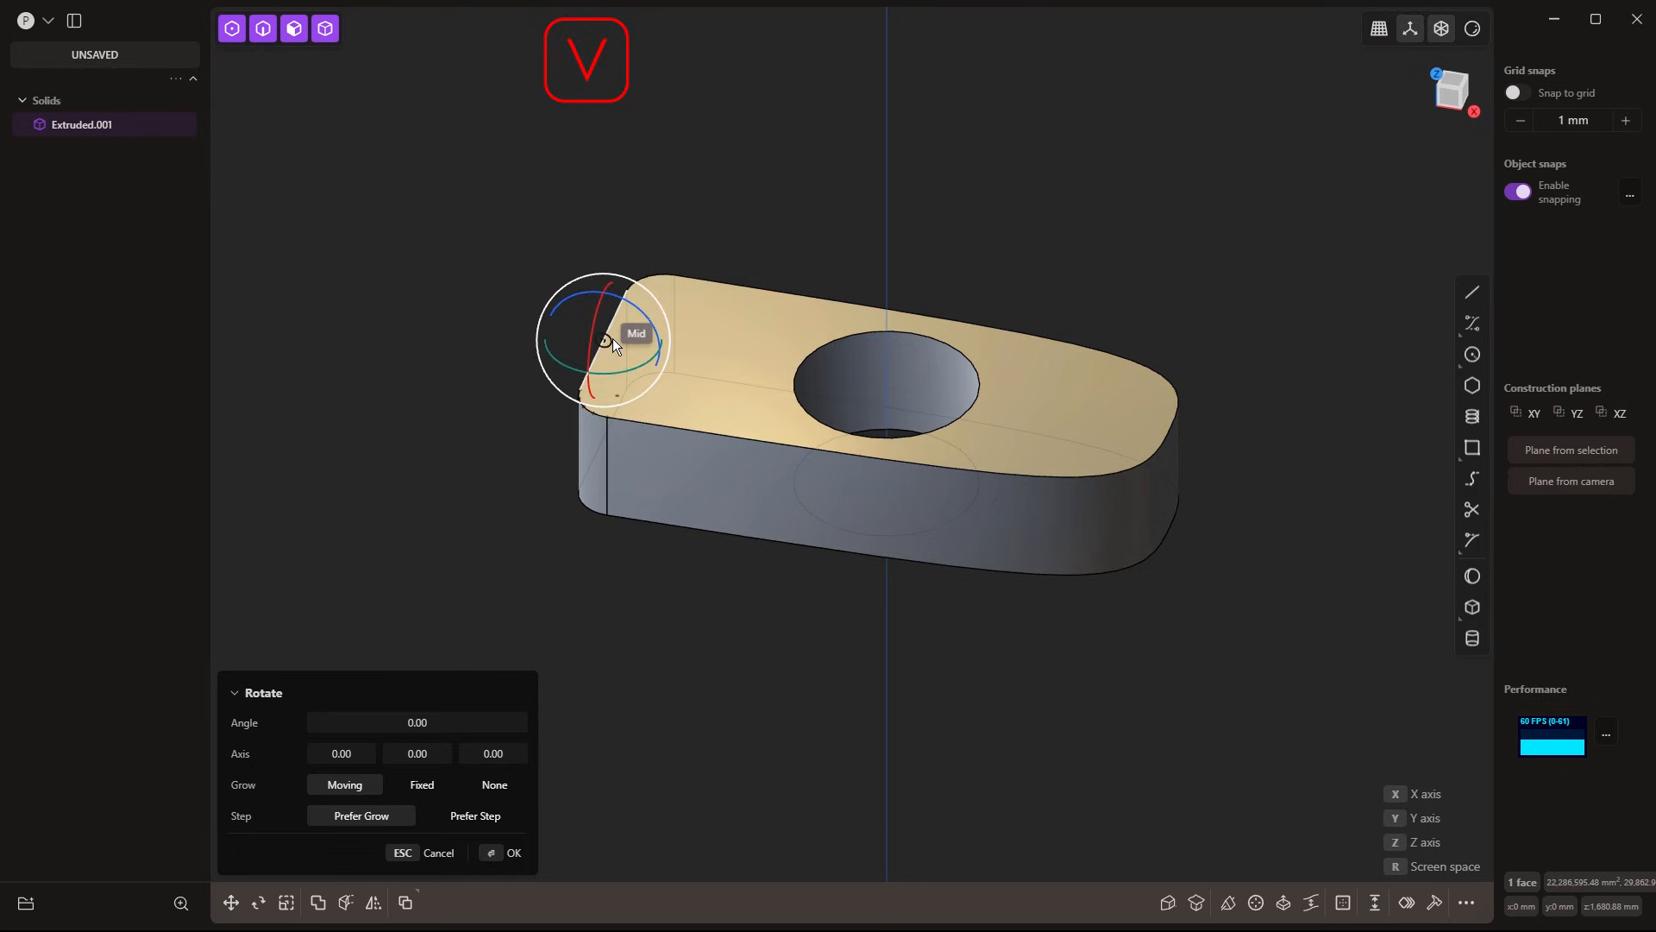
pyautogui.click(611, 338)
pyautogui.moveTo(631, 301); pyautogui.dragTo(637, 307)
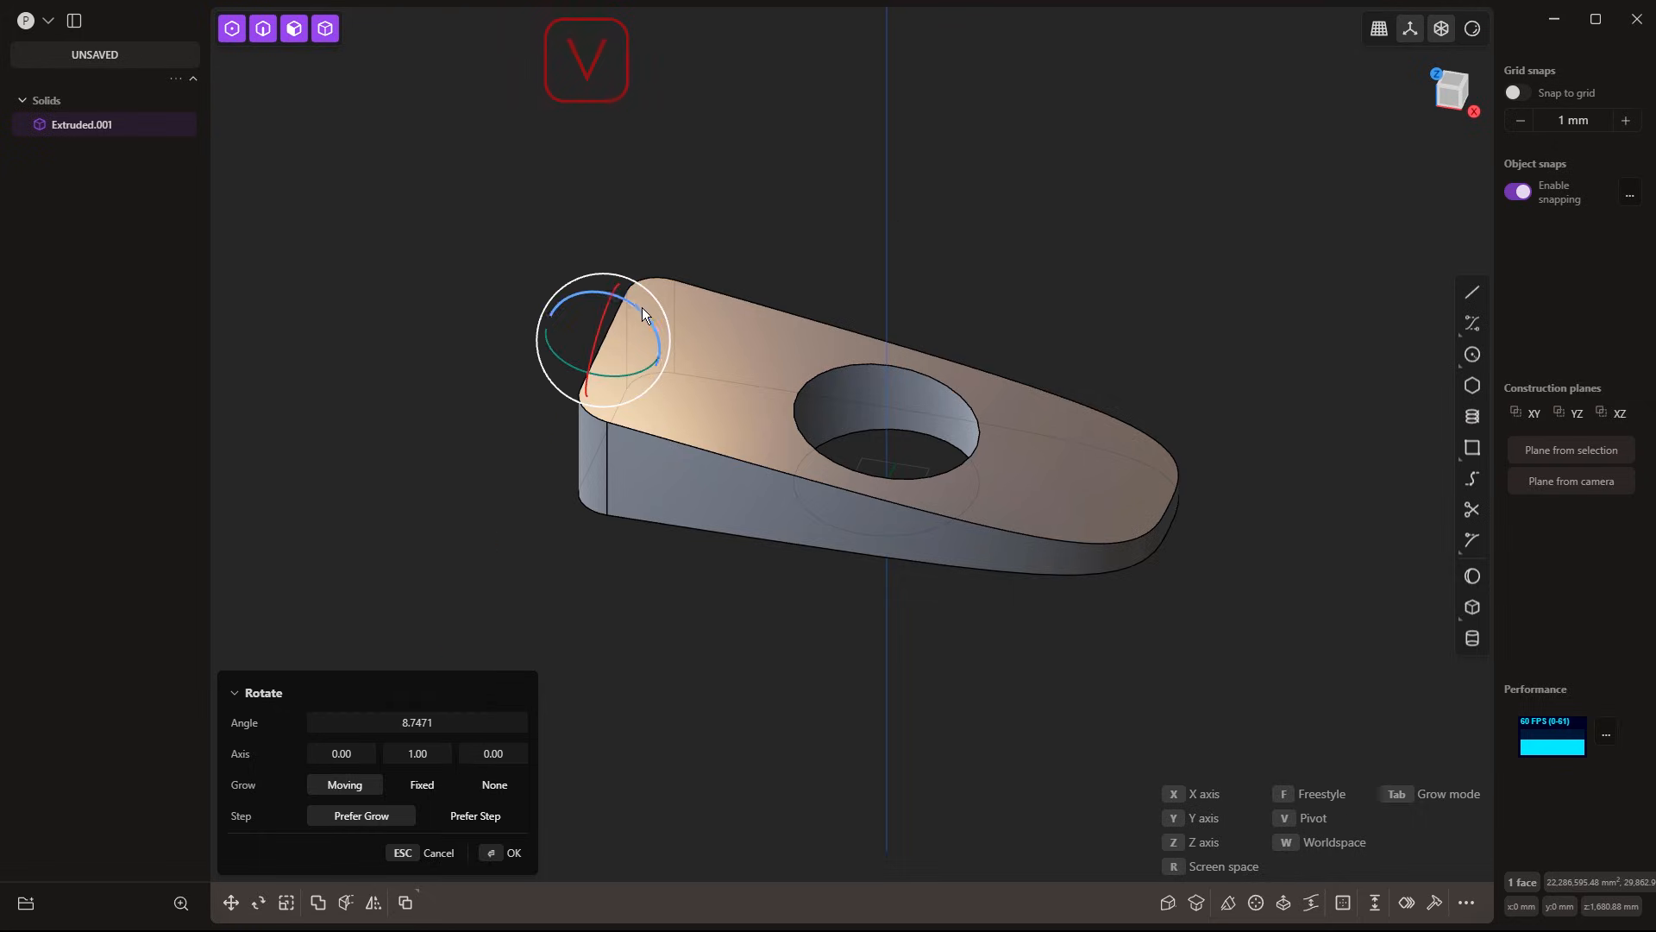
pyautogui.rightClick(898, 225)
pyautogui.moveTo(1203, 406); pyautogui.dragTo(1218, 373, button='middle')
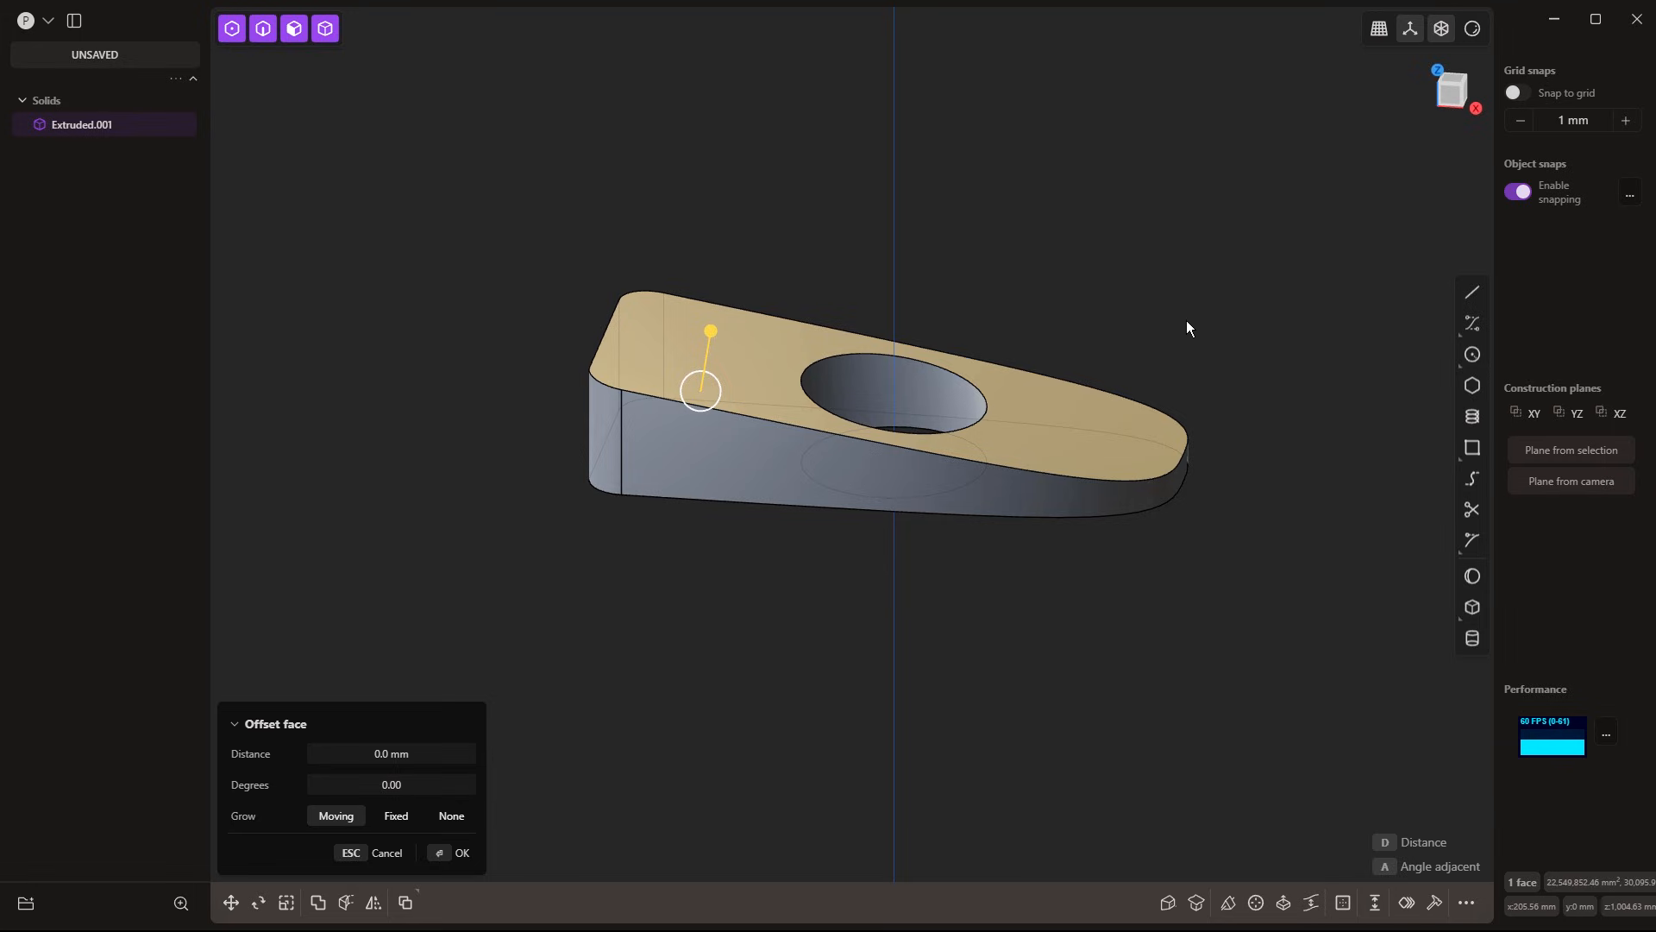
pyautogui.press('Escape')
# Create a camera-aligned temporary construction plane from the solid's sloped top face
pyautogui.moveTo(1202, 355); pyautogui.dragTo(1142, 390, button='middle')
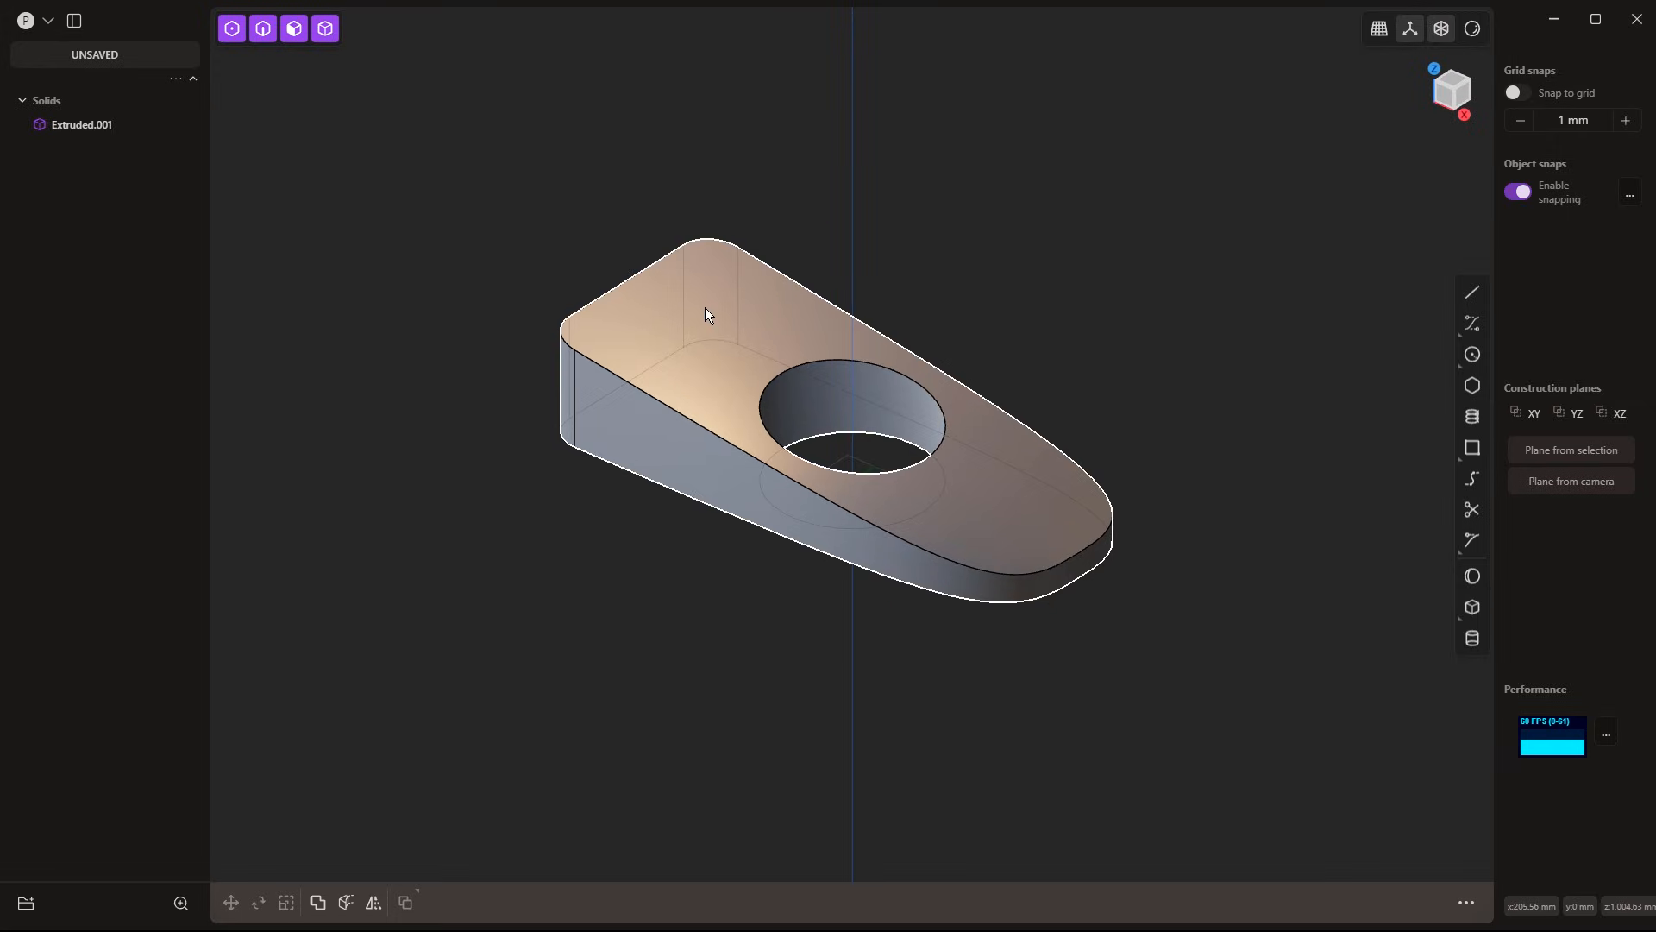
pyautogui.click(672, 311)
pyautogui.click(667, 308)
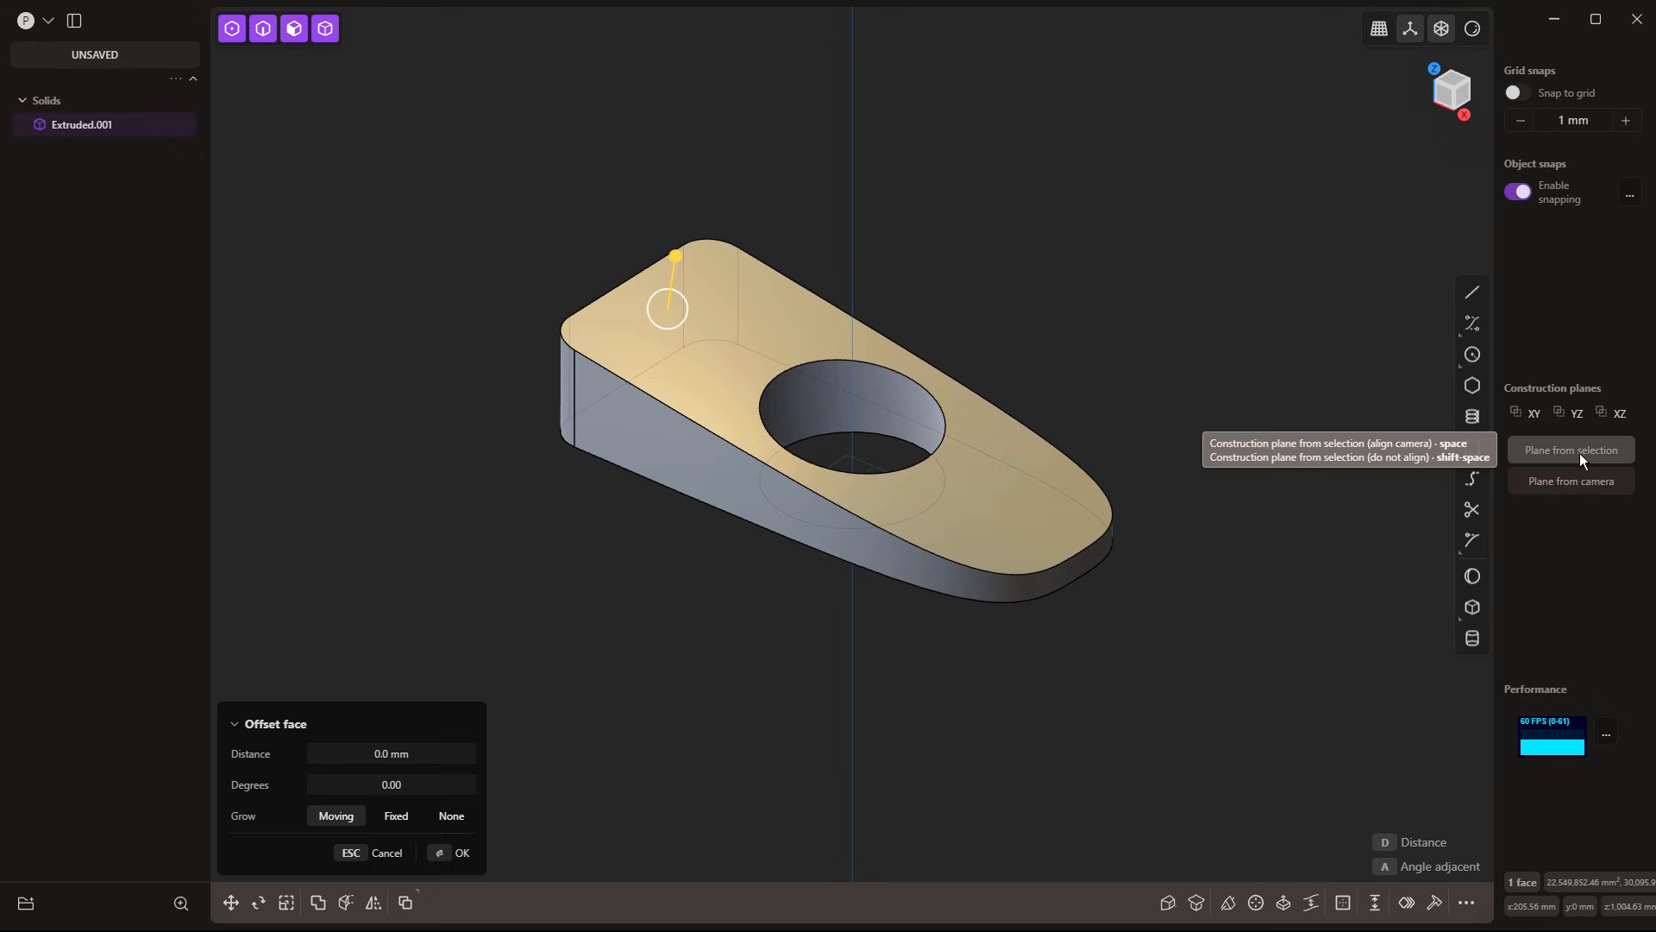
pyautogui.press('space')
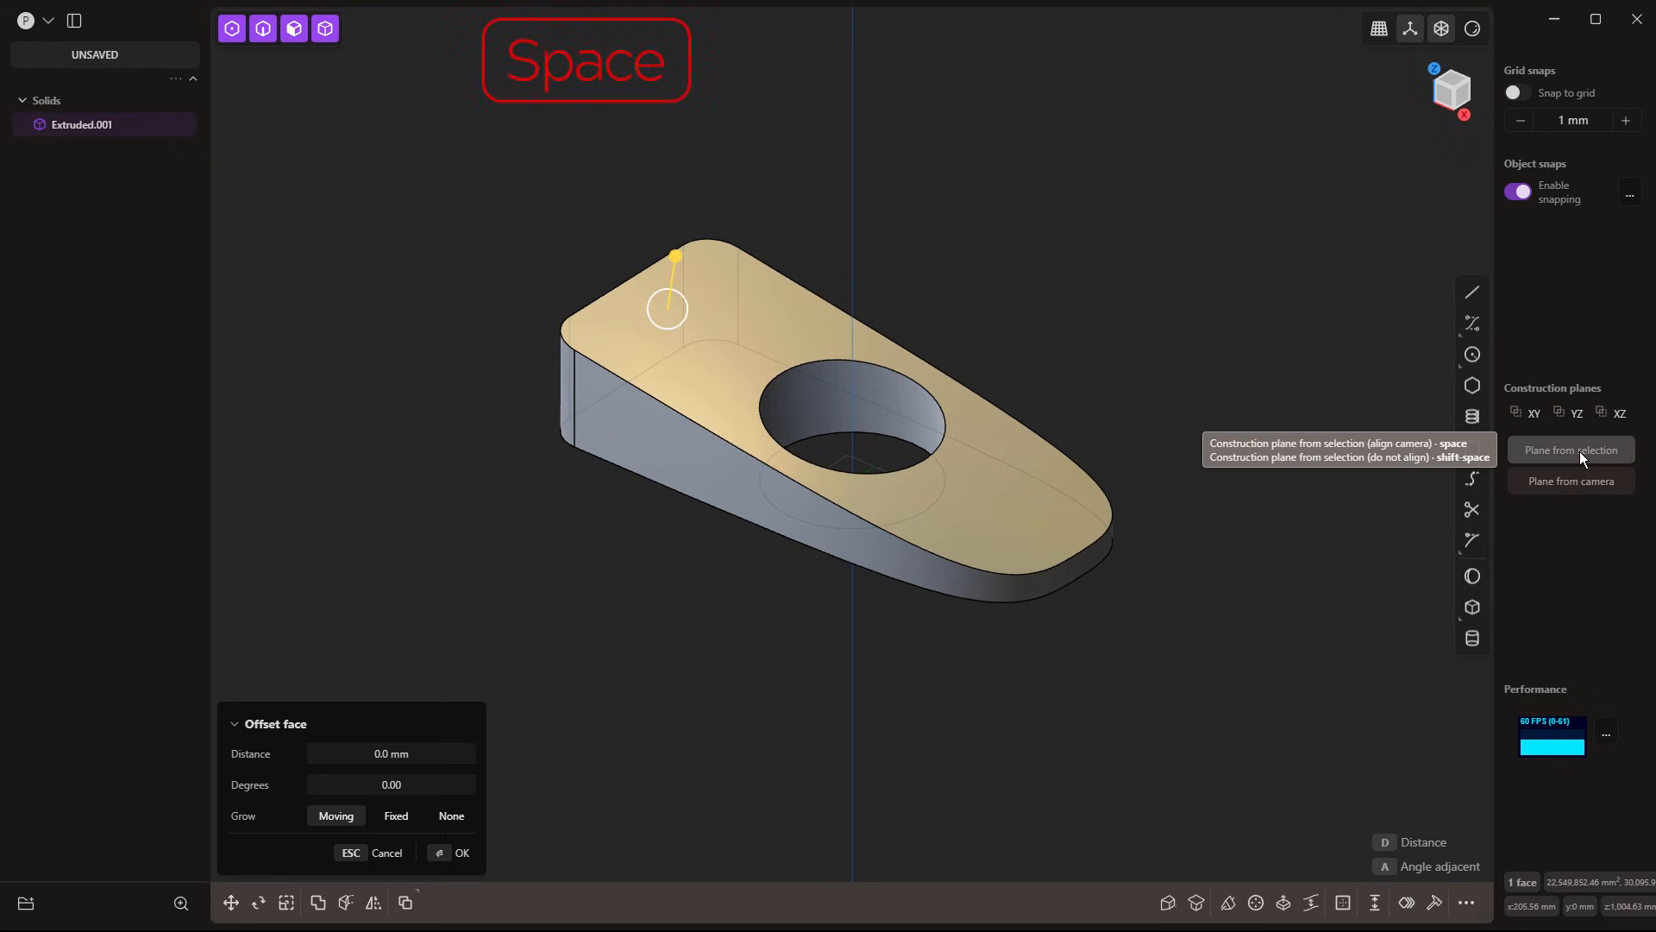
pyautogui.click(1575, 451)
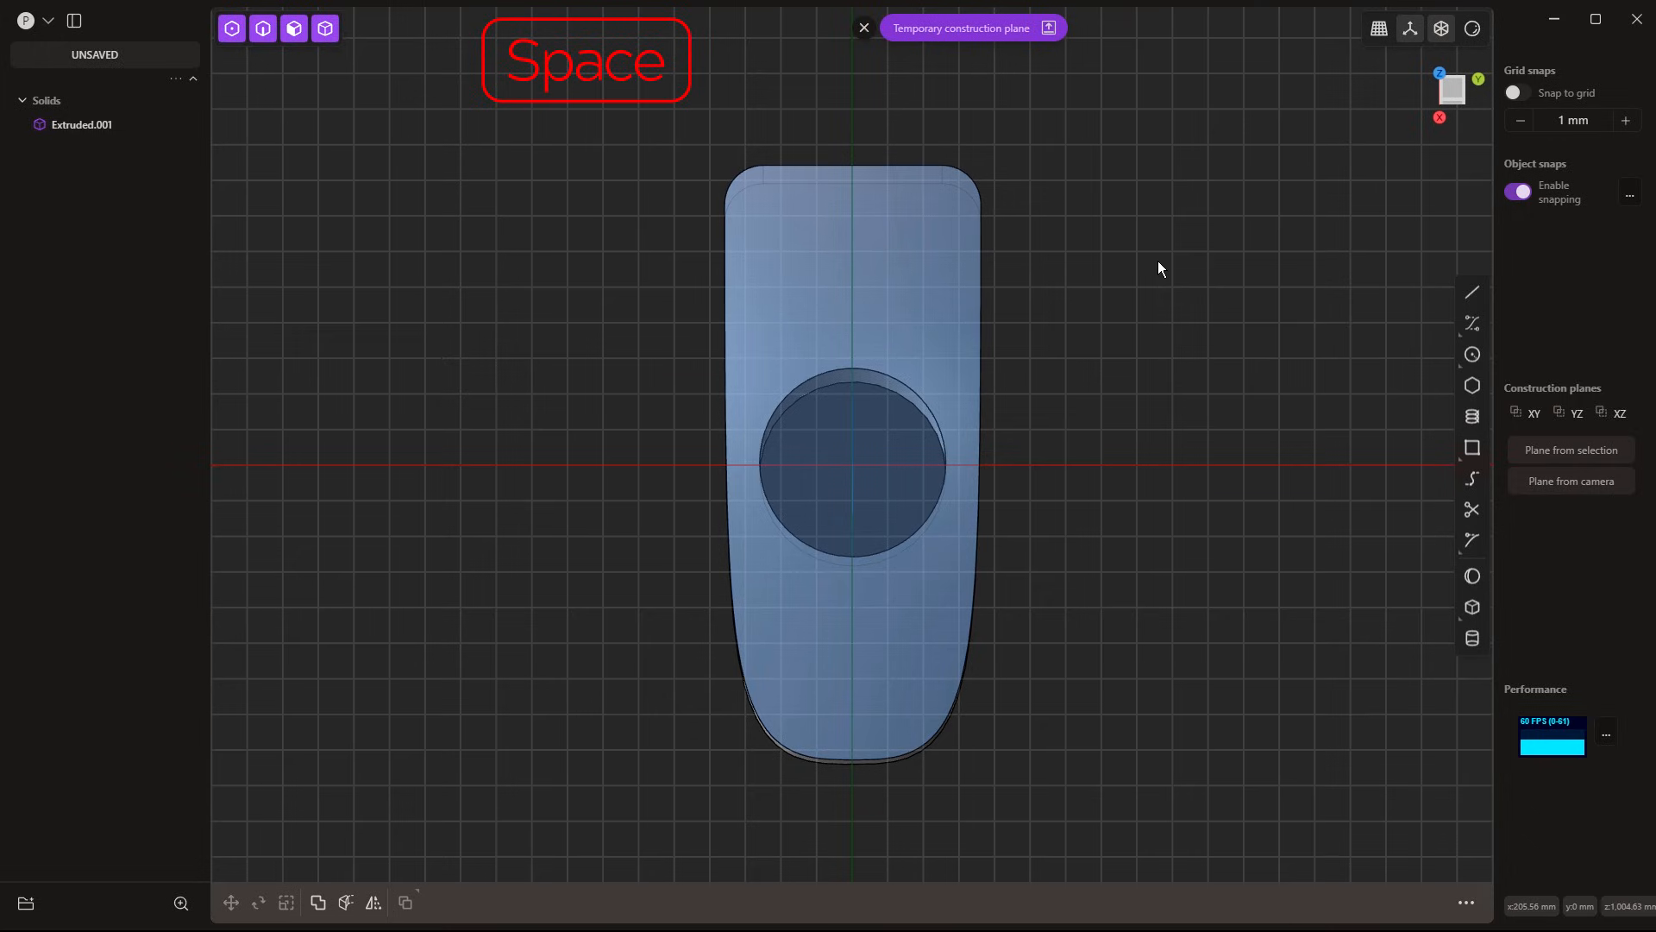
# Draw a closed rectangular polyline on the sloped face between its straight end and the circular hole, and exit the temporary construction plane
pyautogui.click(1472, 292)
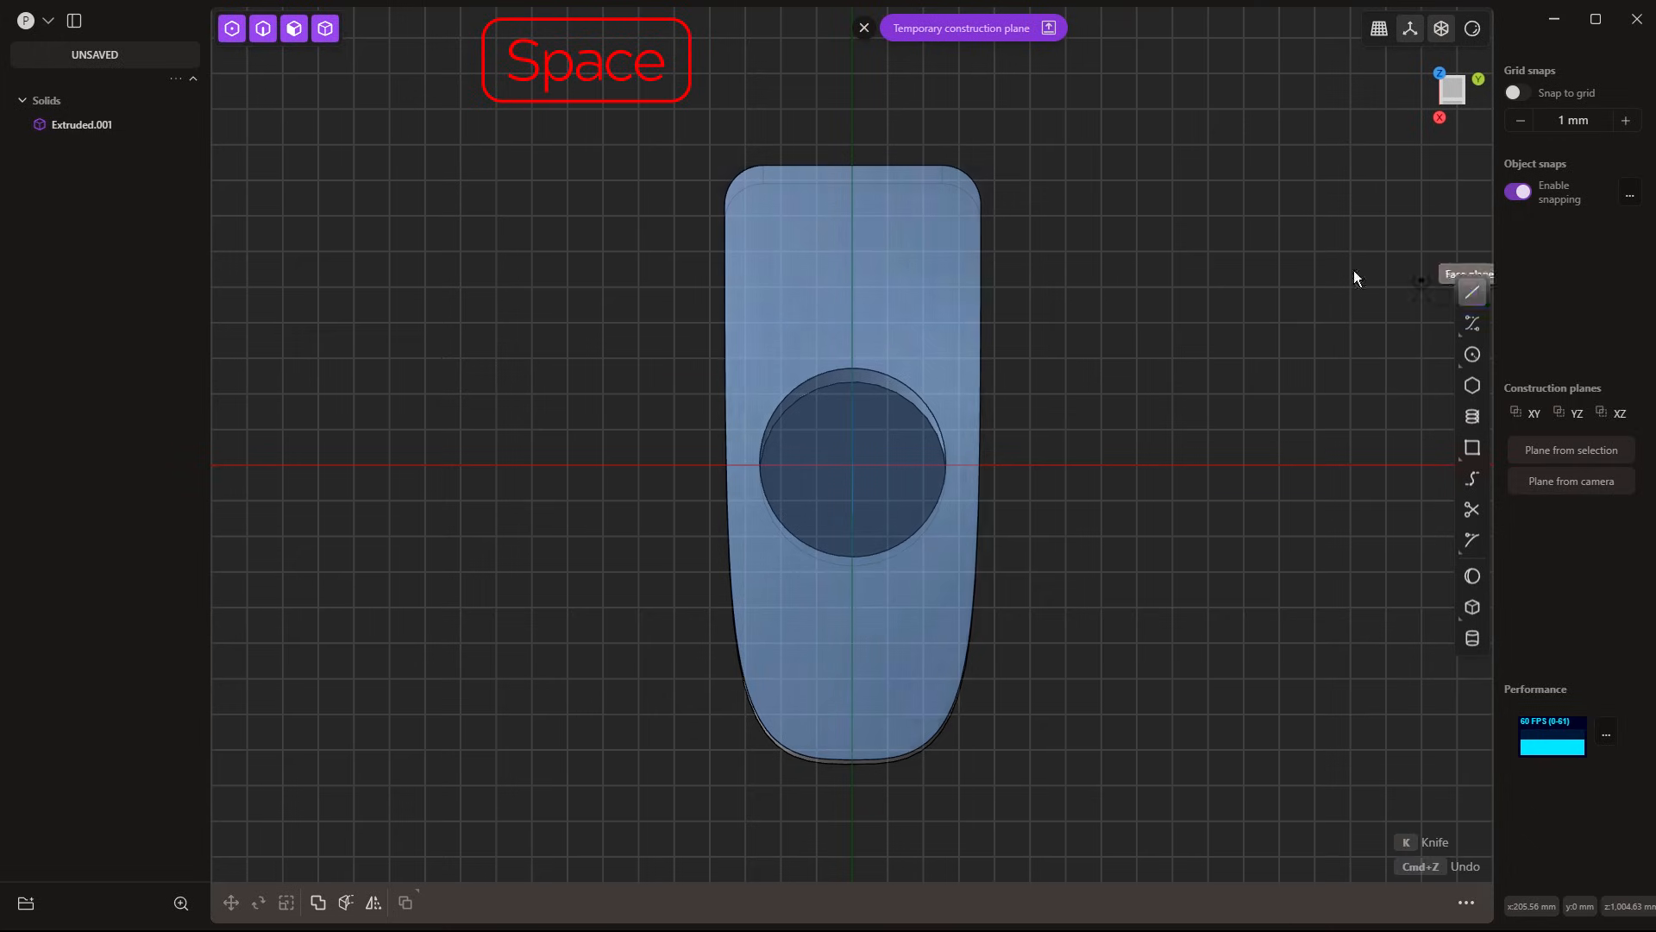
pyautogui.click(763, 222)
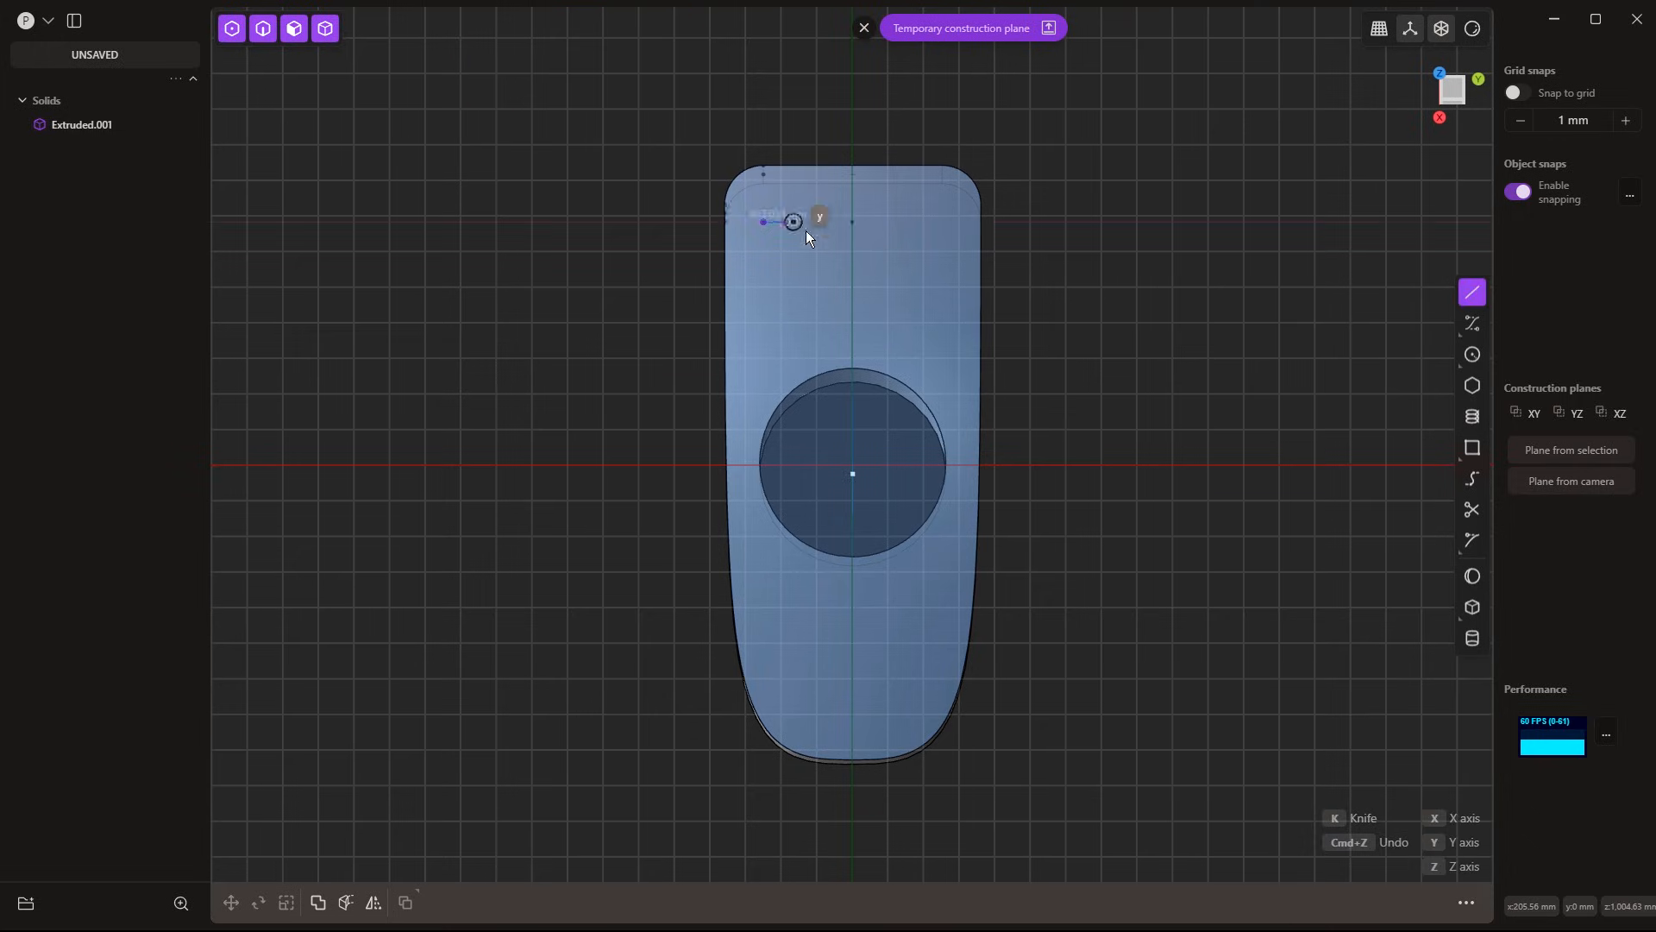
pyautogui.click(942, 222)
pyautogui.scroll(3, 938, 300)
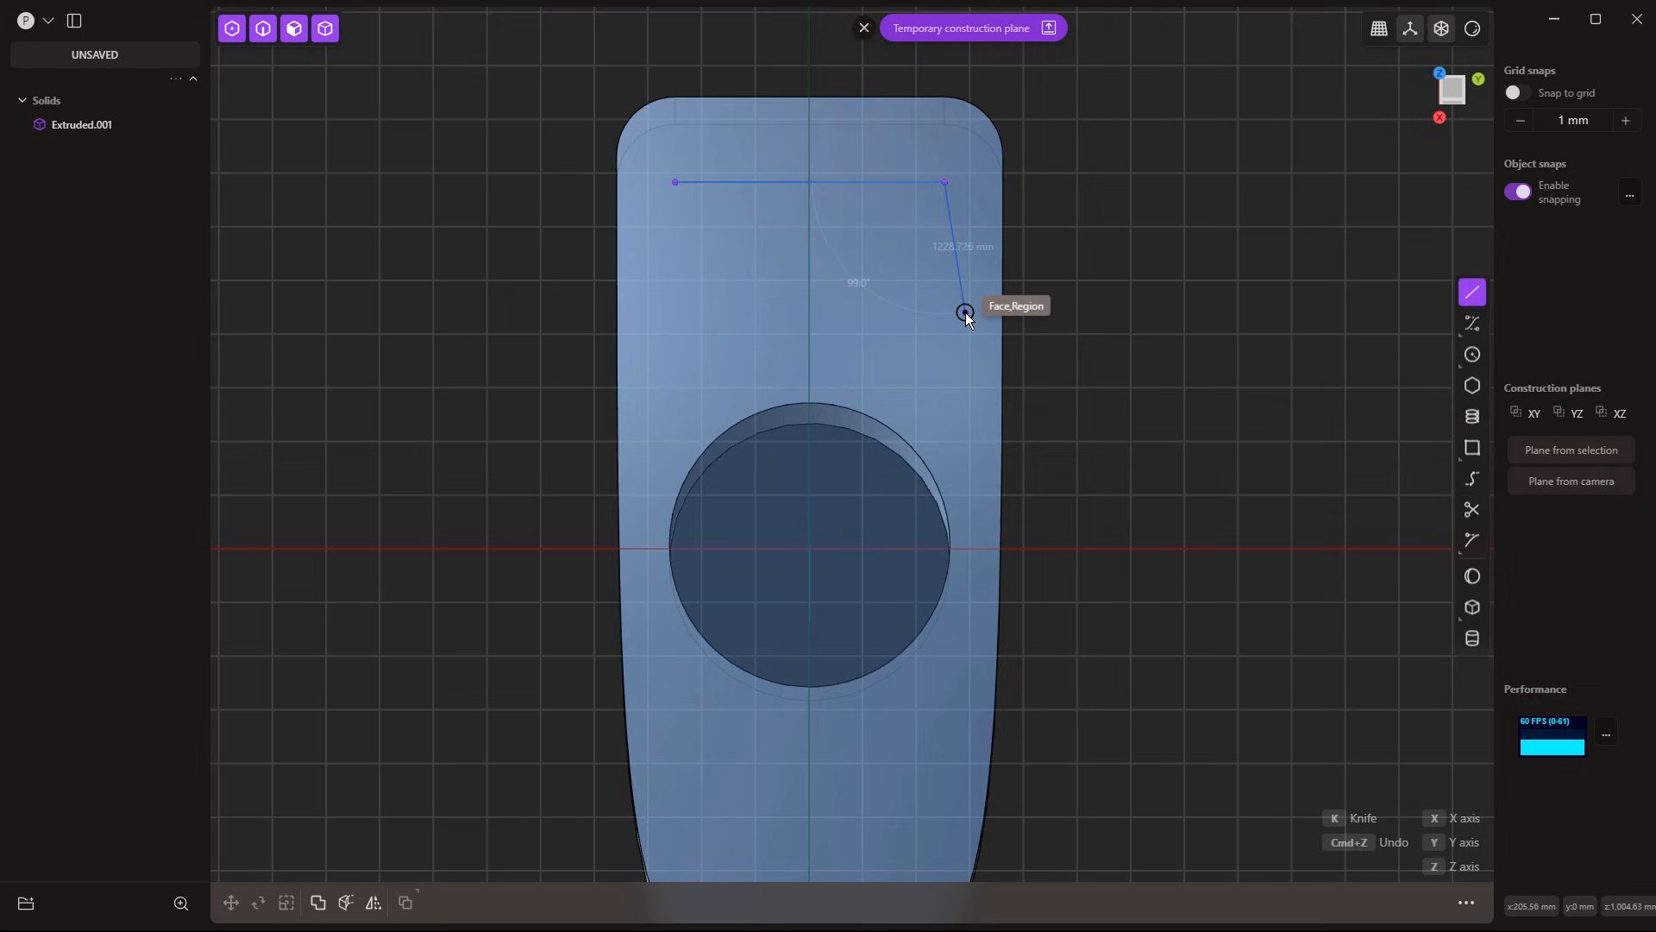
pyautogui.hotkey('ctrl', 'z')
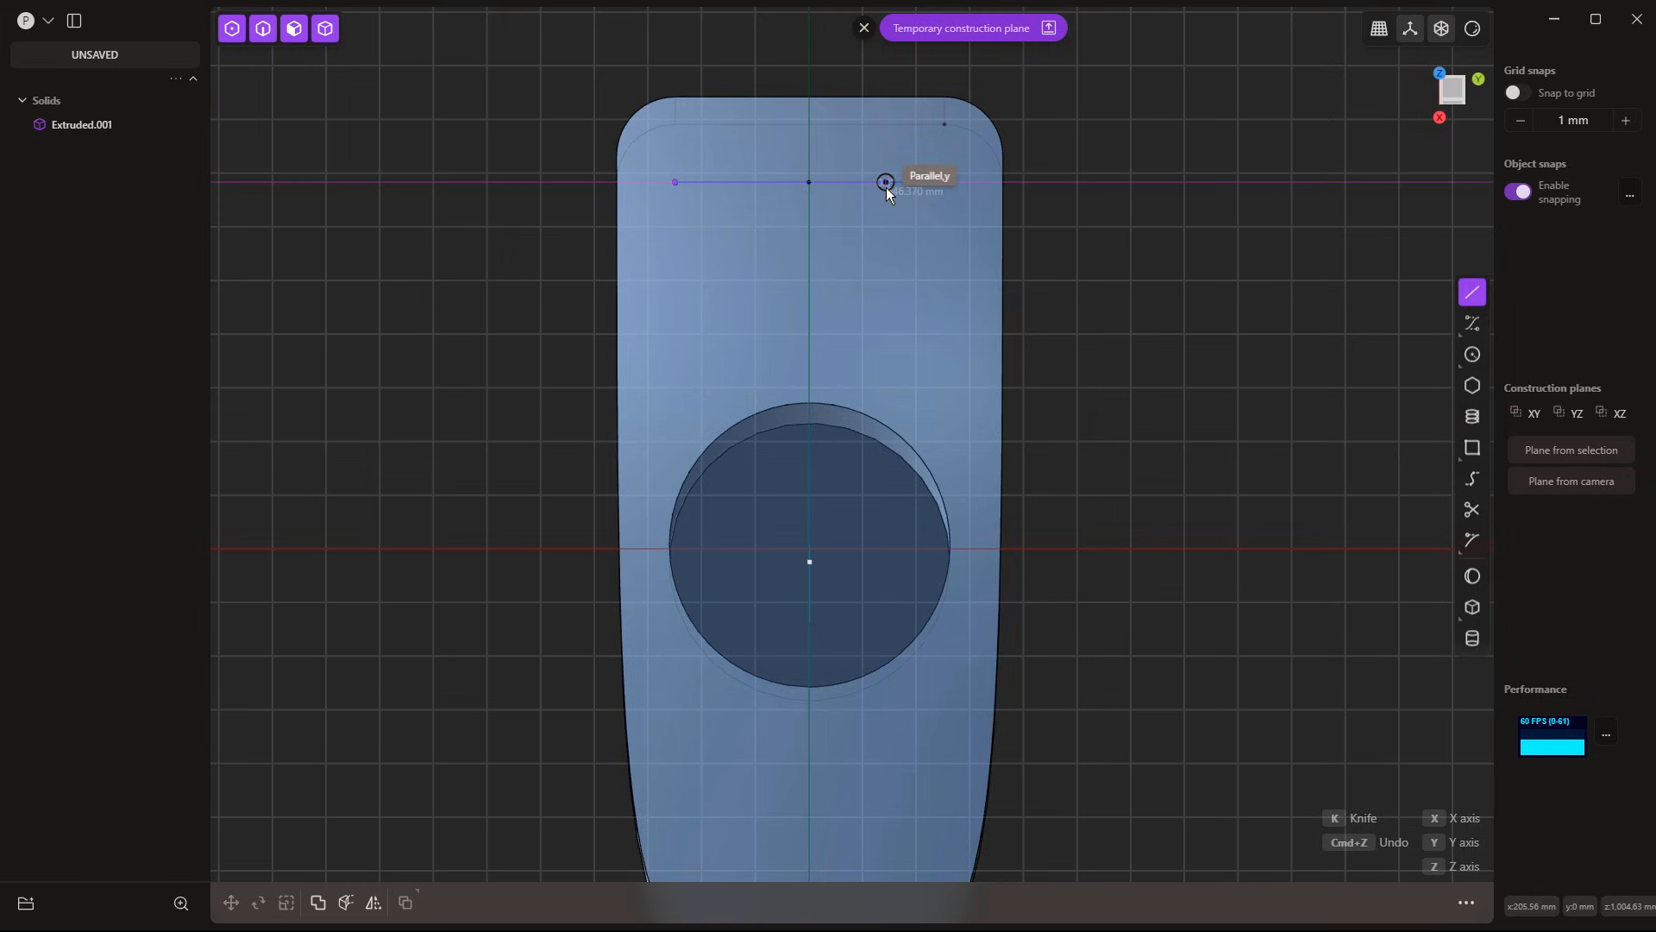
pyautogui.hotkey('ctrl', 'shift', 'z')
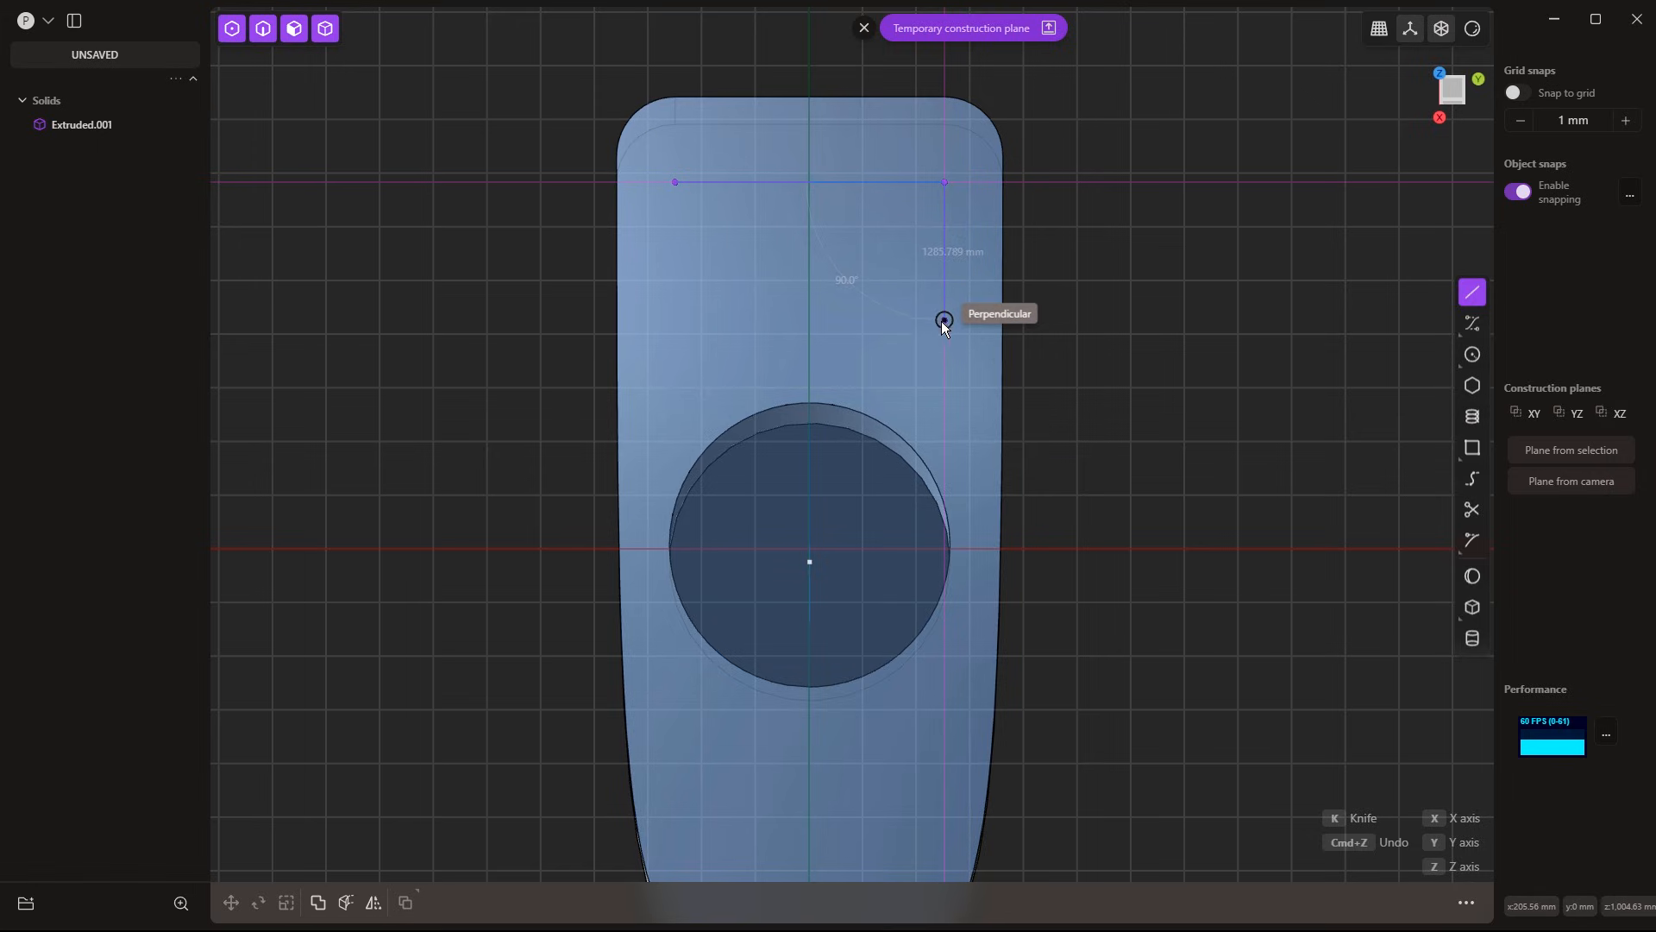
pyautogui.click(946, 370)
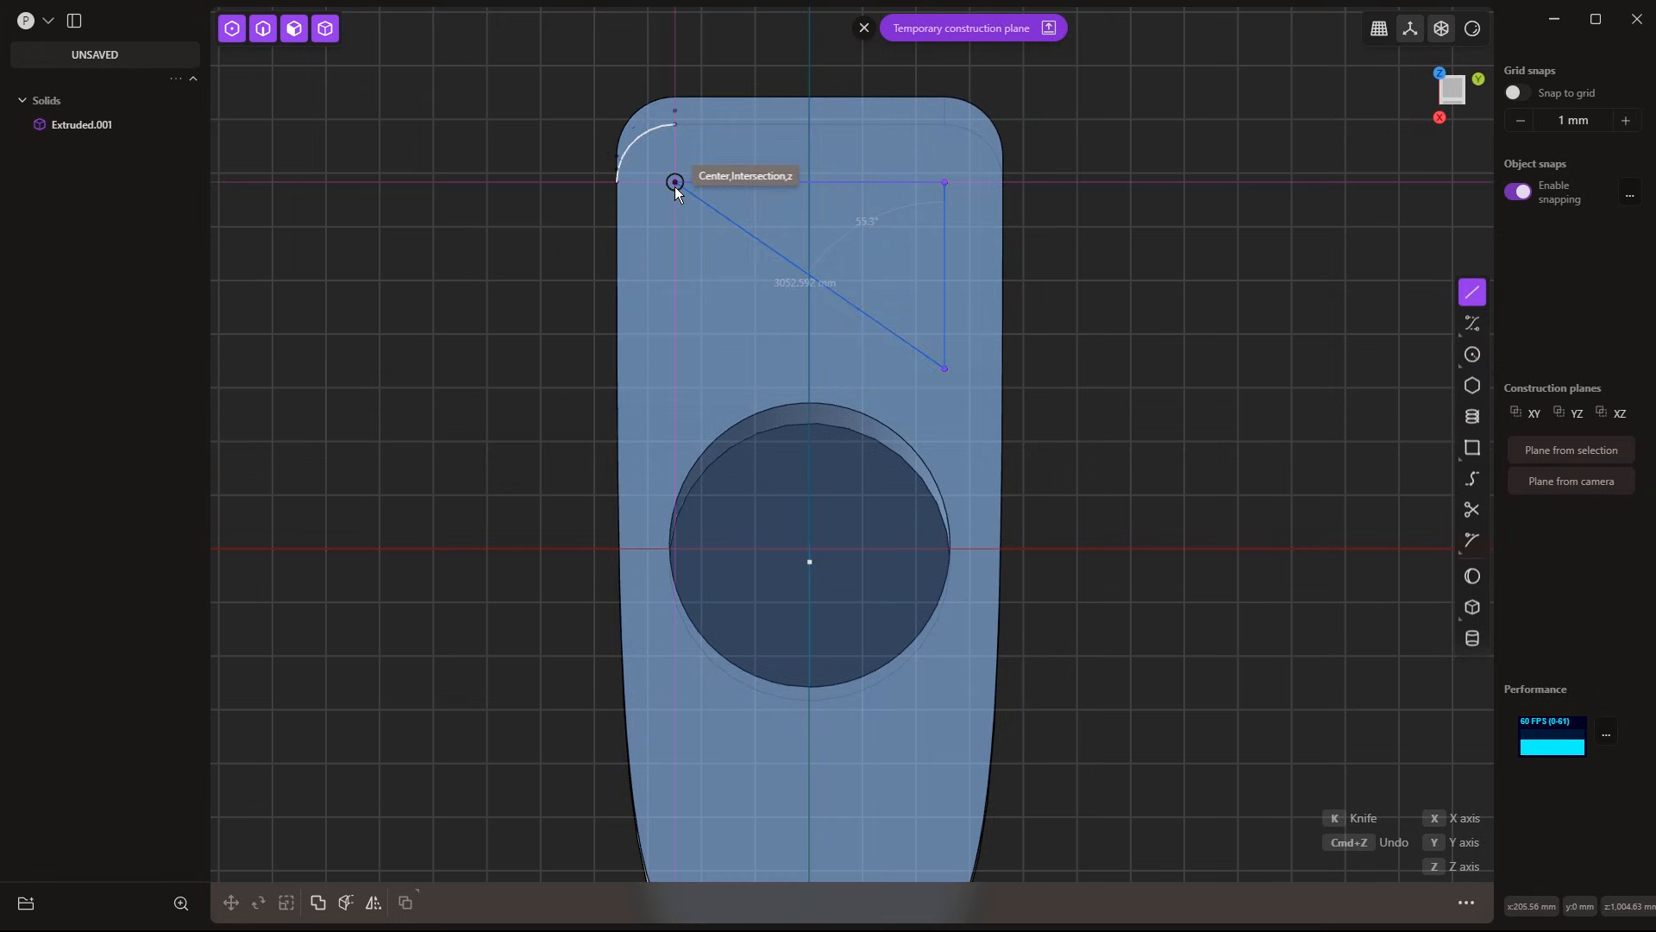
pyautogui.click(675, 368)
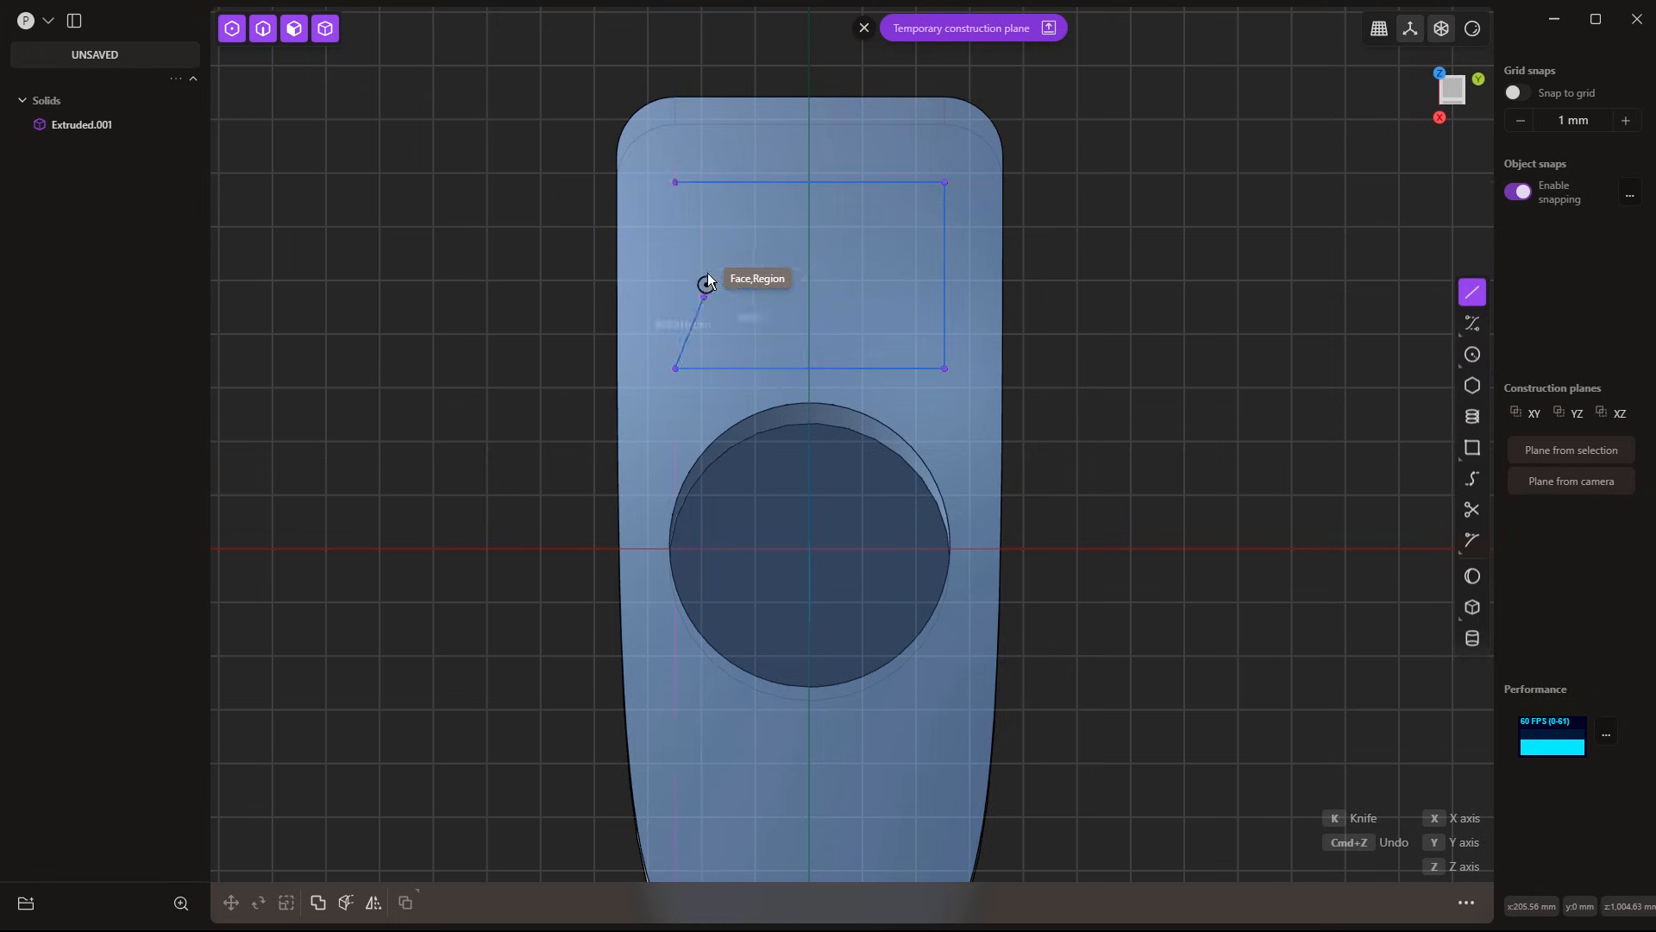
pyautogui.click(674, 182)
pyautogui.moveTo(481, 444); pyautogui.dragTo(924, 248, button='middle')
pyautogui.click(863, 27)
# Cut the rectangular region 865.27 mm into the solid with a difference extrude, and delete the source polyline
pyautogui.press('e')
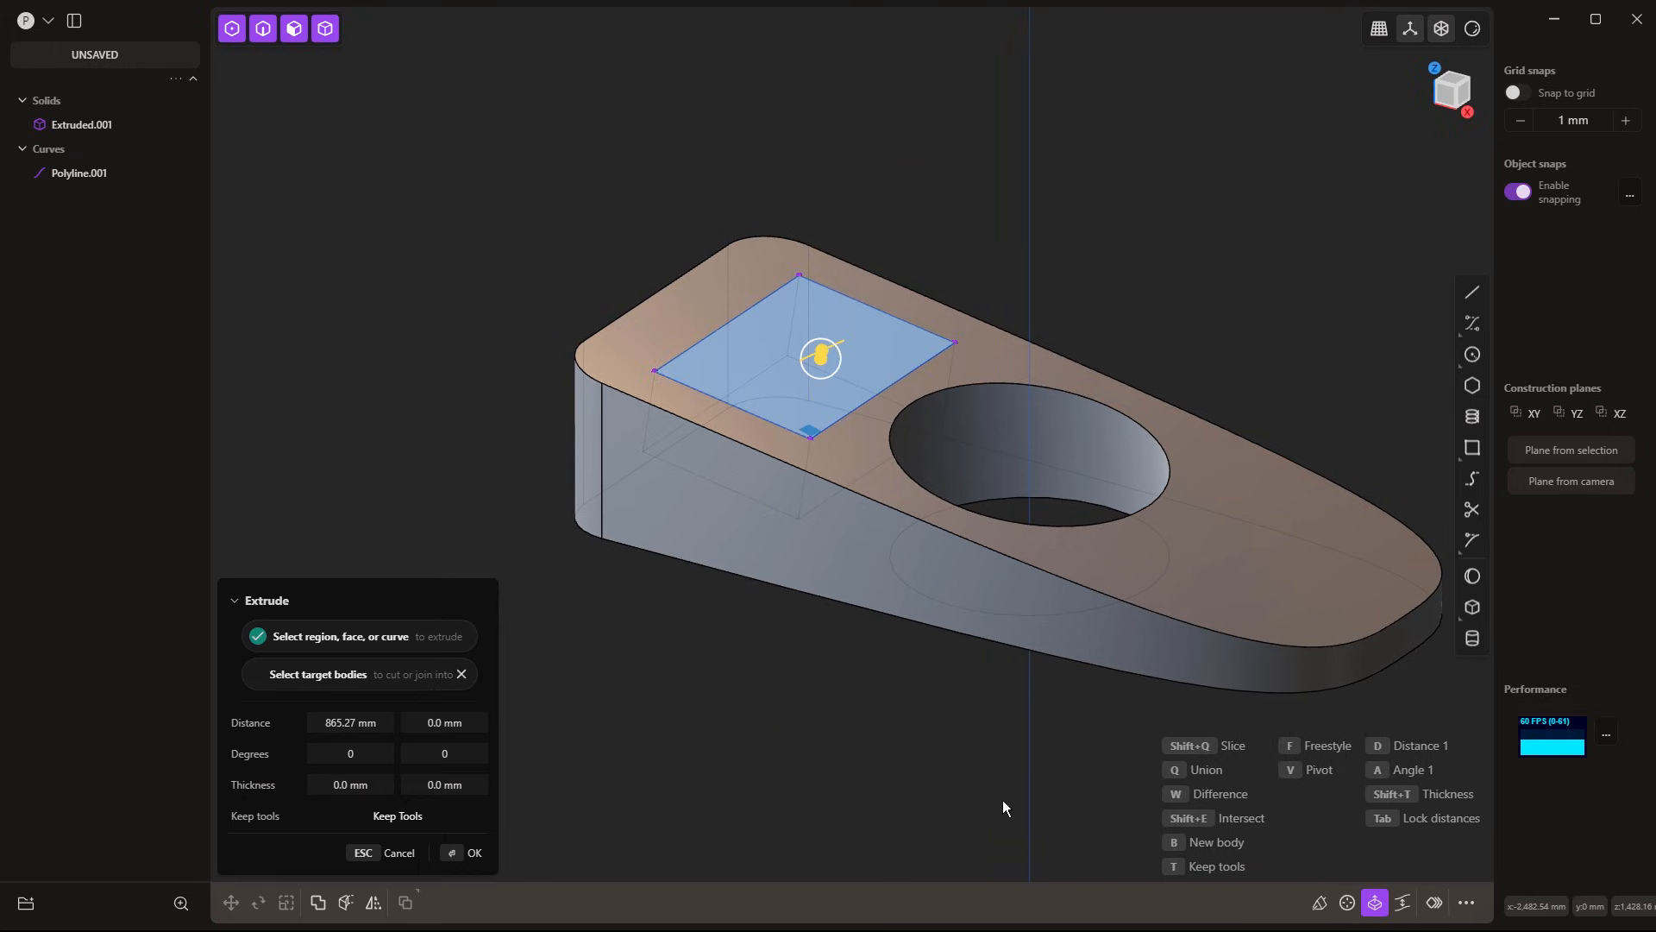
pyautogui.press('w')
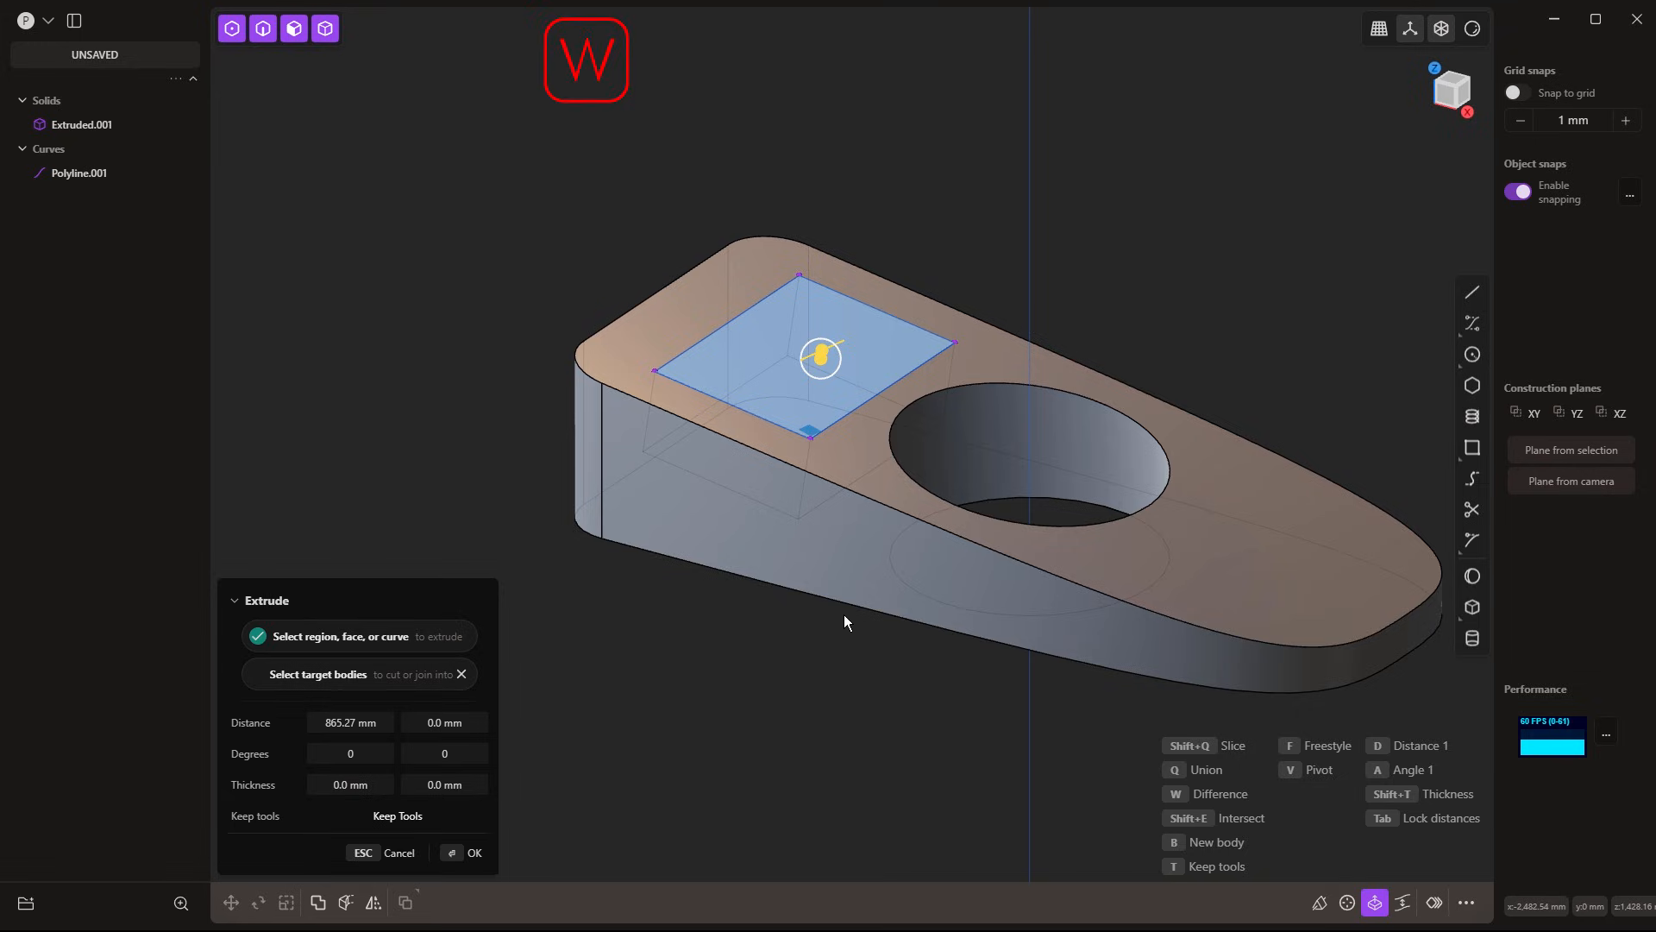
pyautogui.click(830, 543)
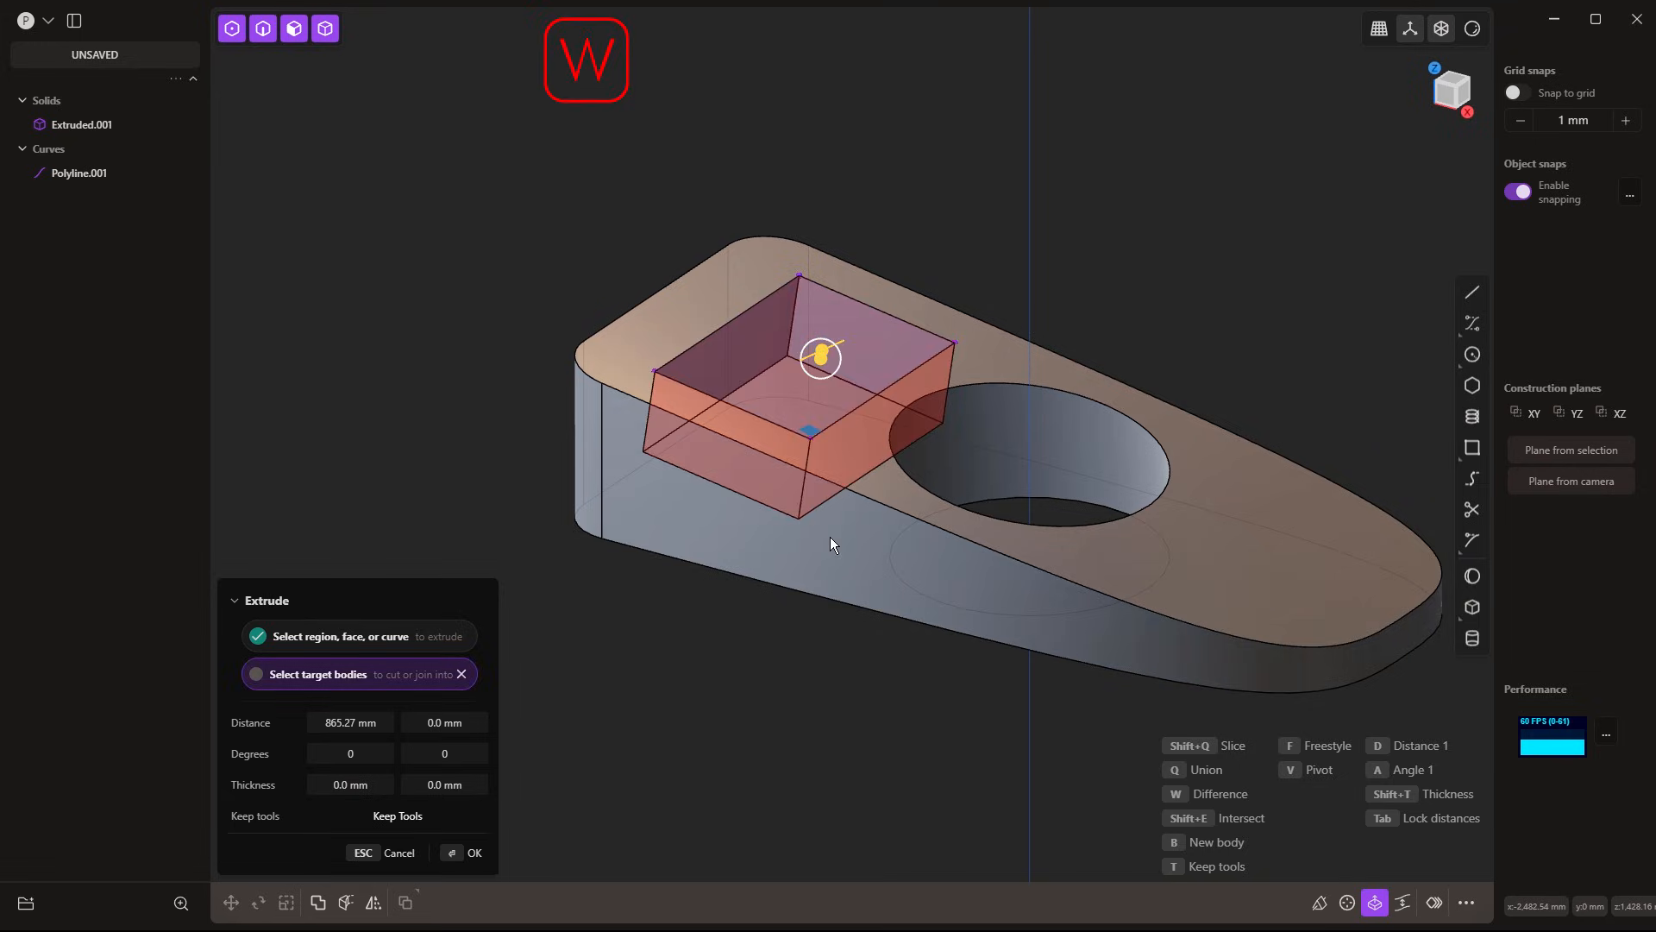
pyautogui.press('Return')
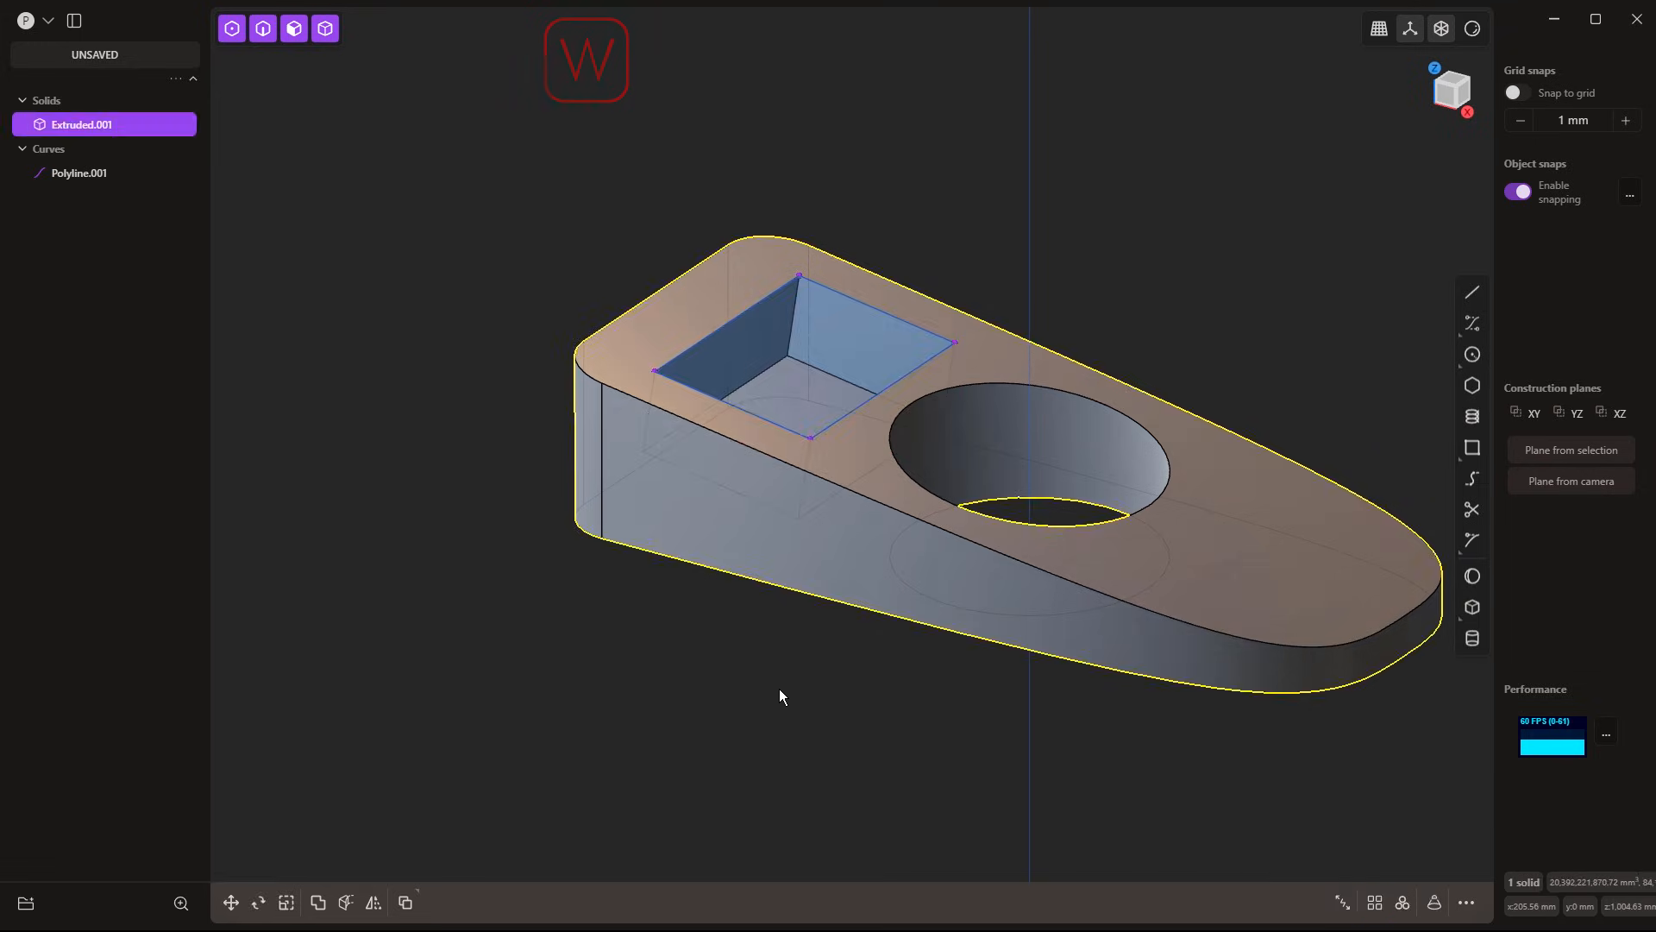
pyautogui.click(80, 178)
pyautogui.press('Delete')
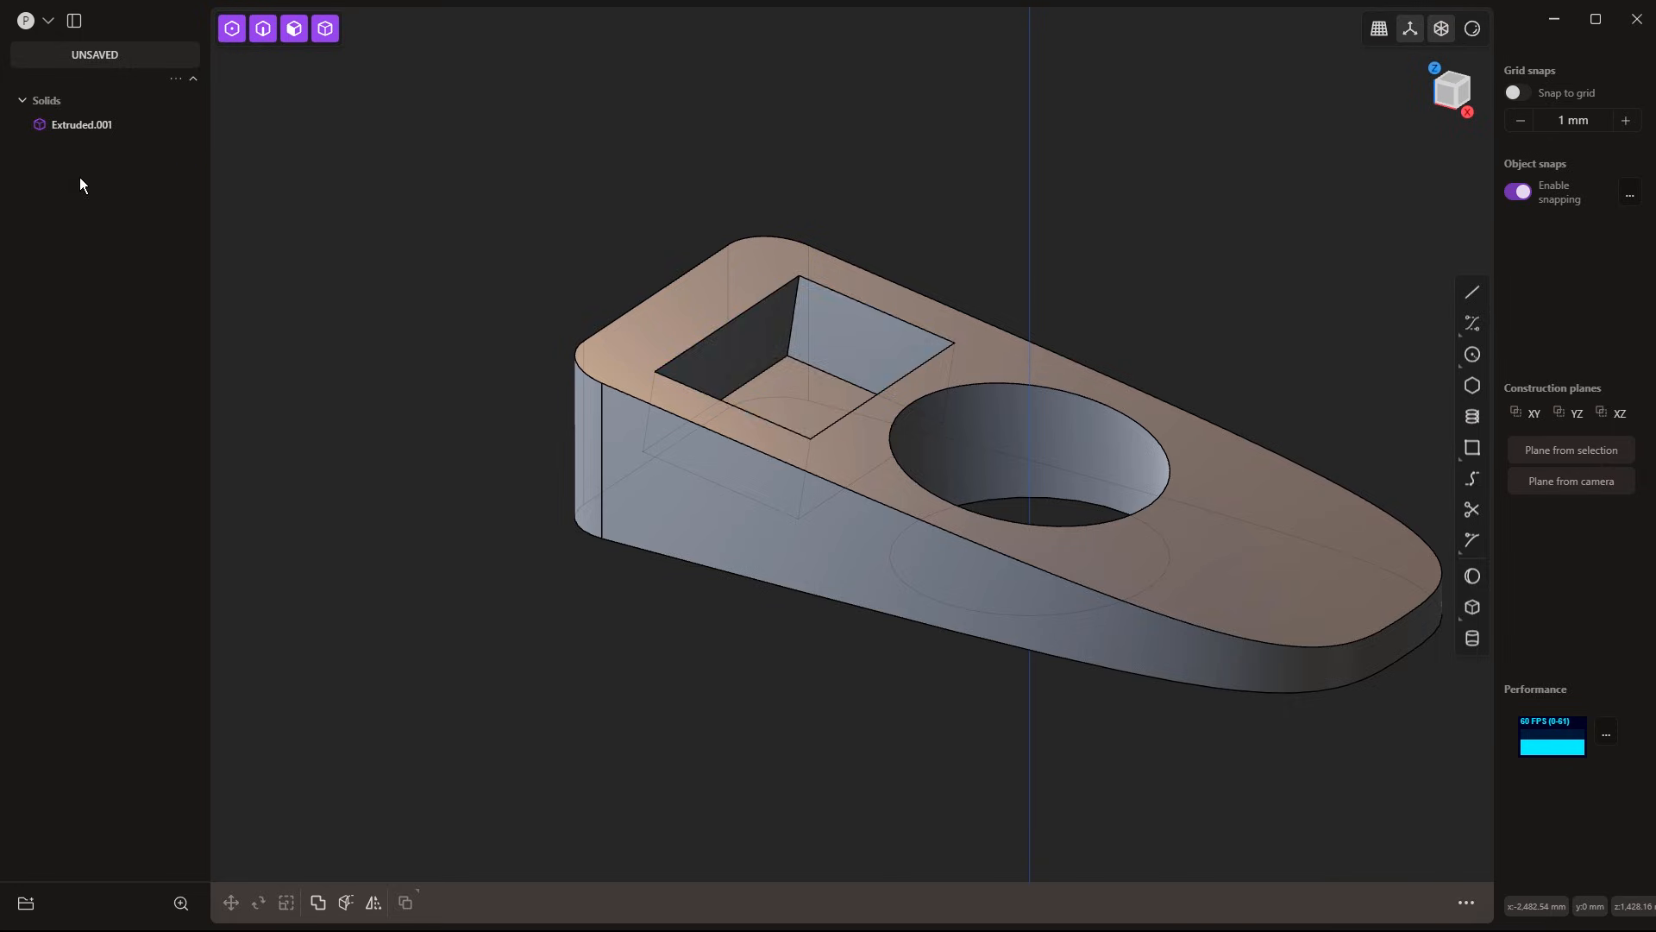
# Offset the rectangular pocket's floor face by -1556.45 mm to open the pocket through the solid
pyautogui.moveTo(654, 448); pyautogui.dragTo(676, 495, button='middle')
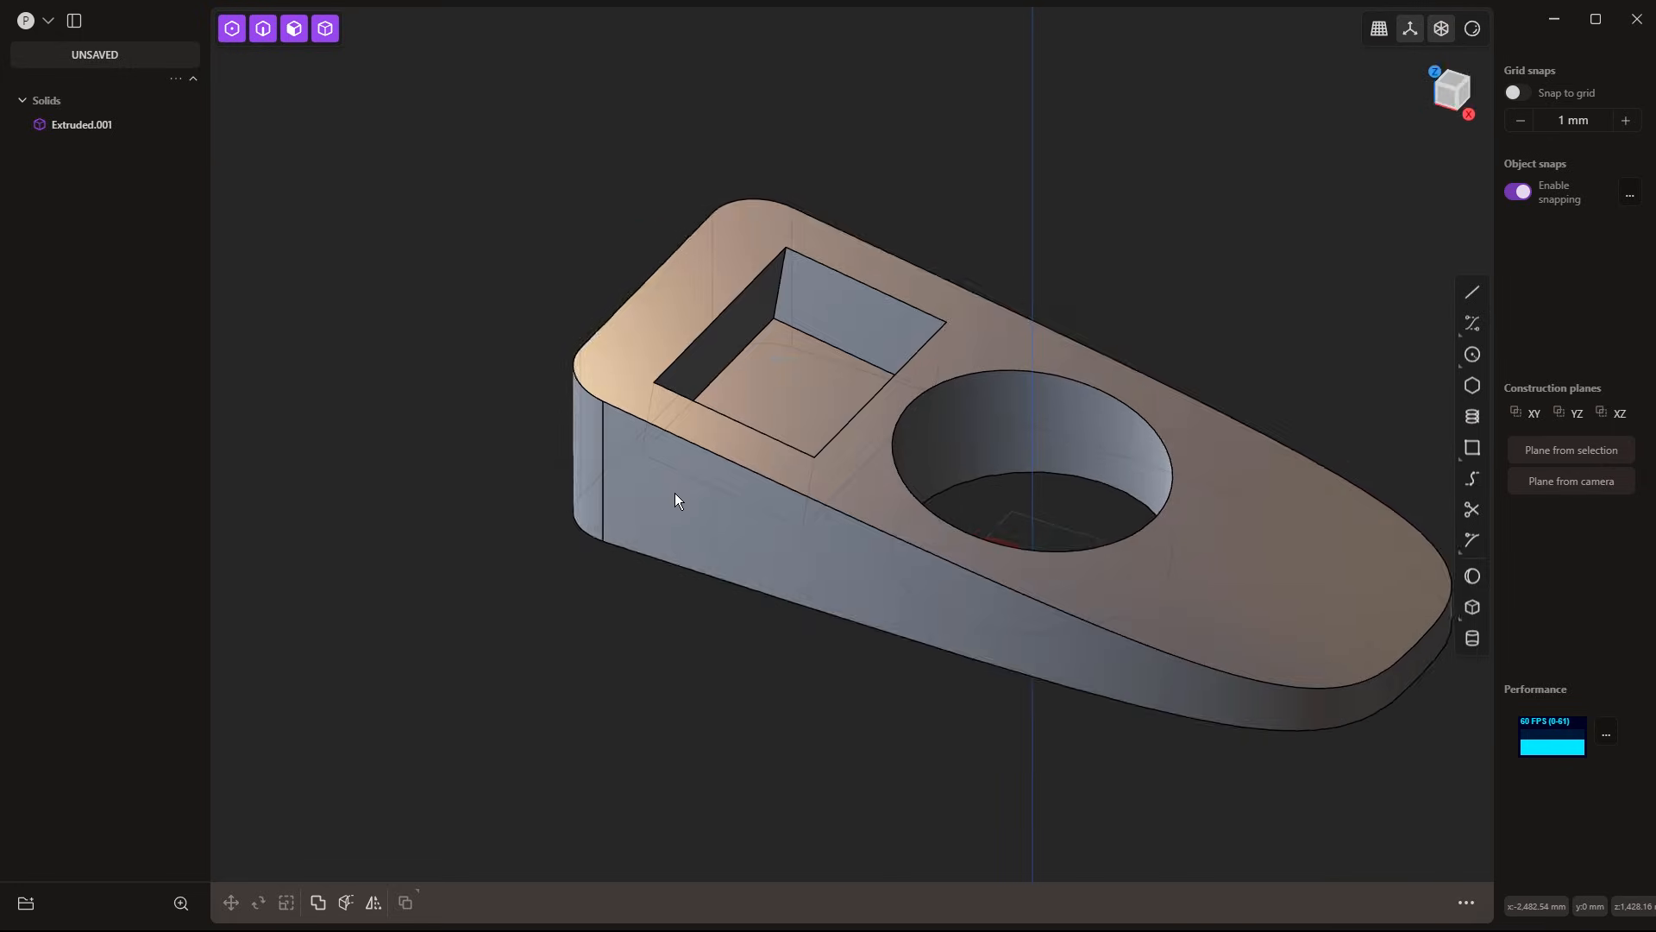
pyautogui.click(774, 386)
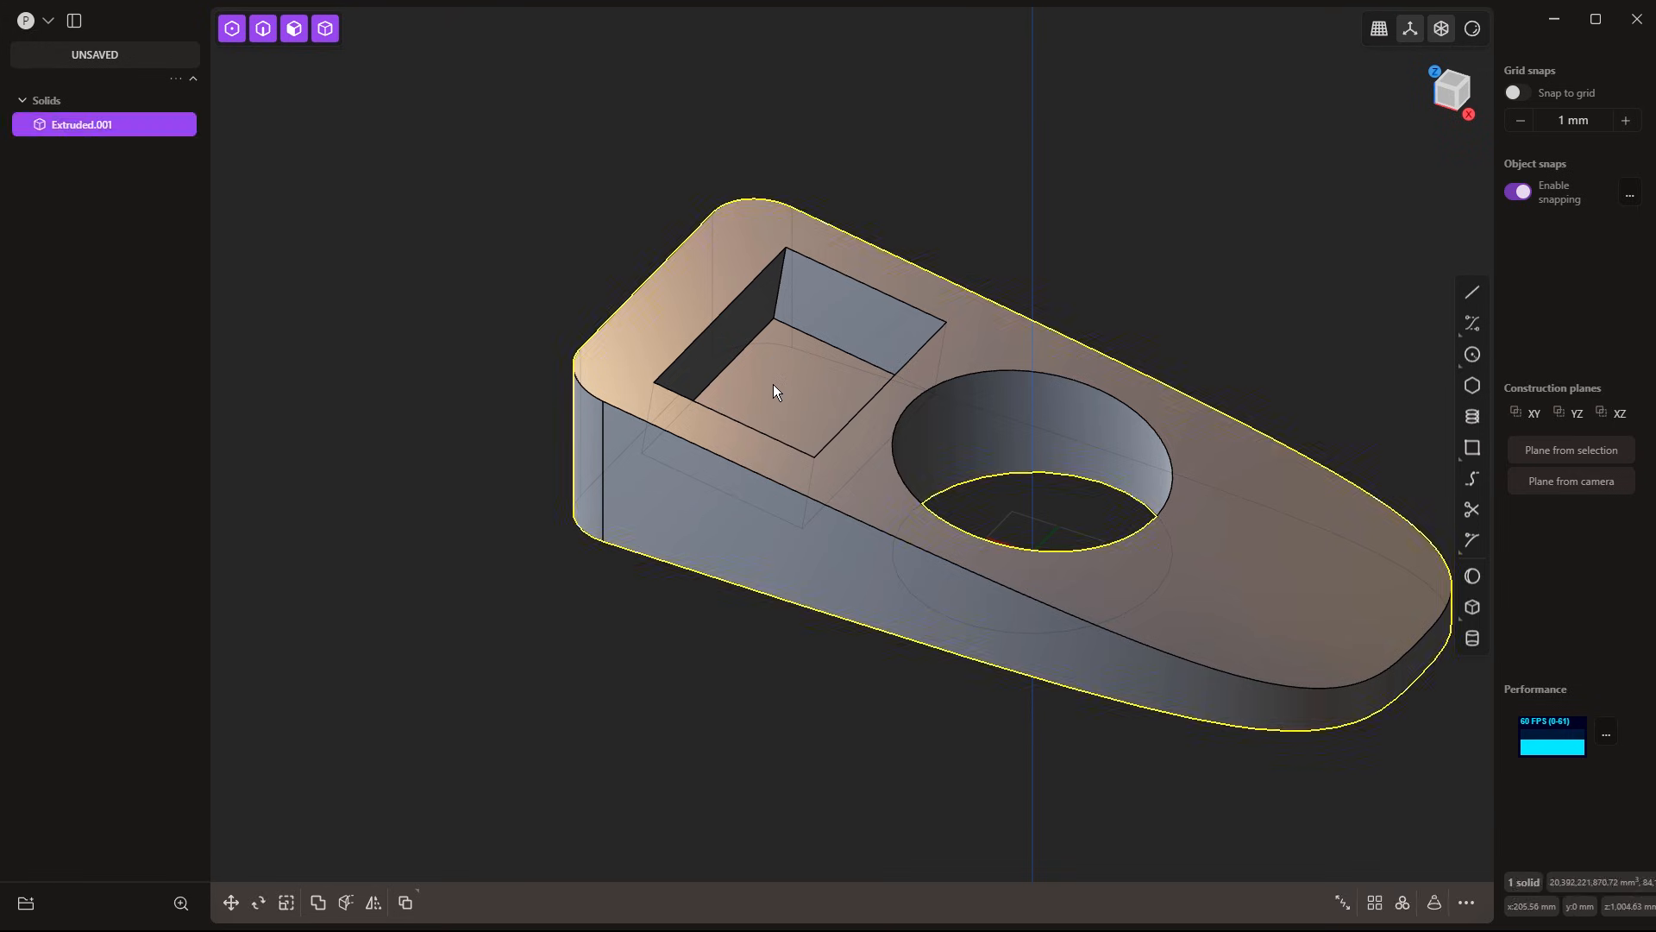
pyautogui.click(785, 387)
pyautogui.moveTo(788, 345); pyautogui.dragTo(761, 475)
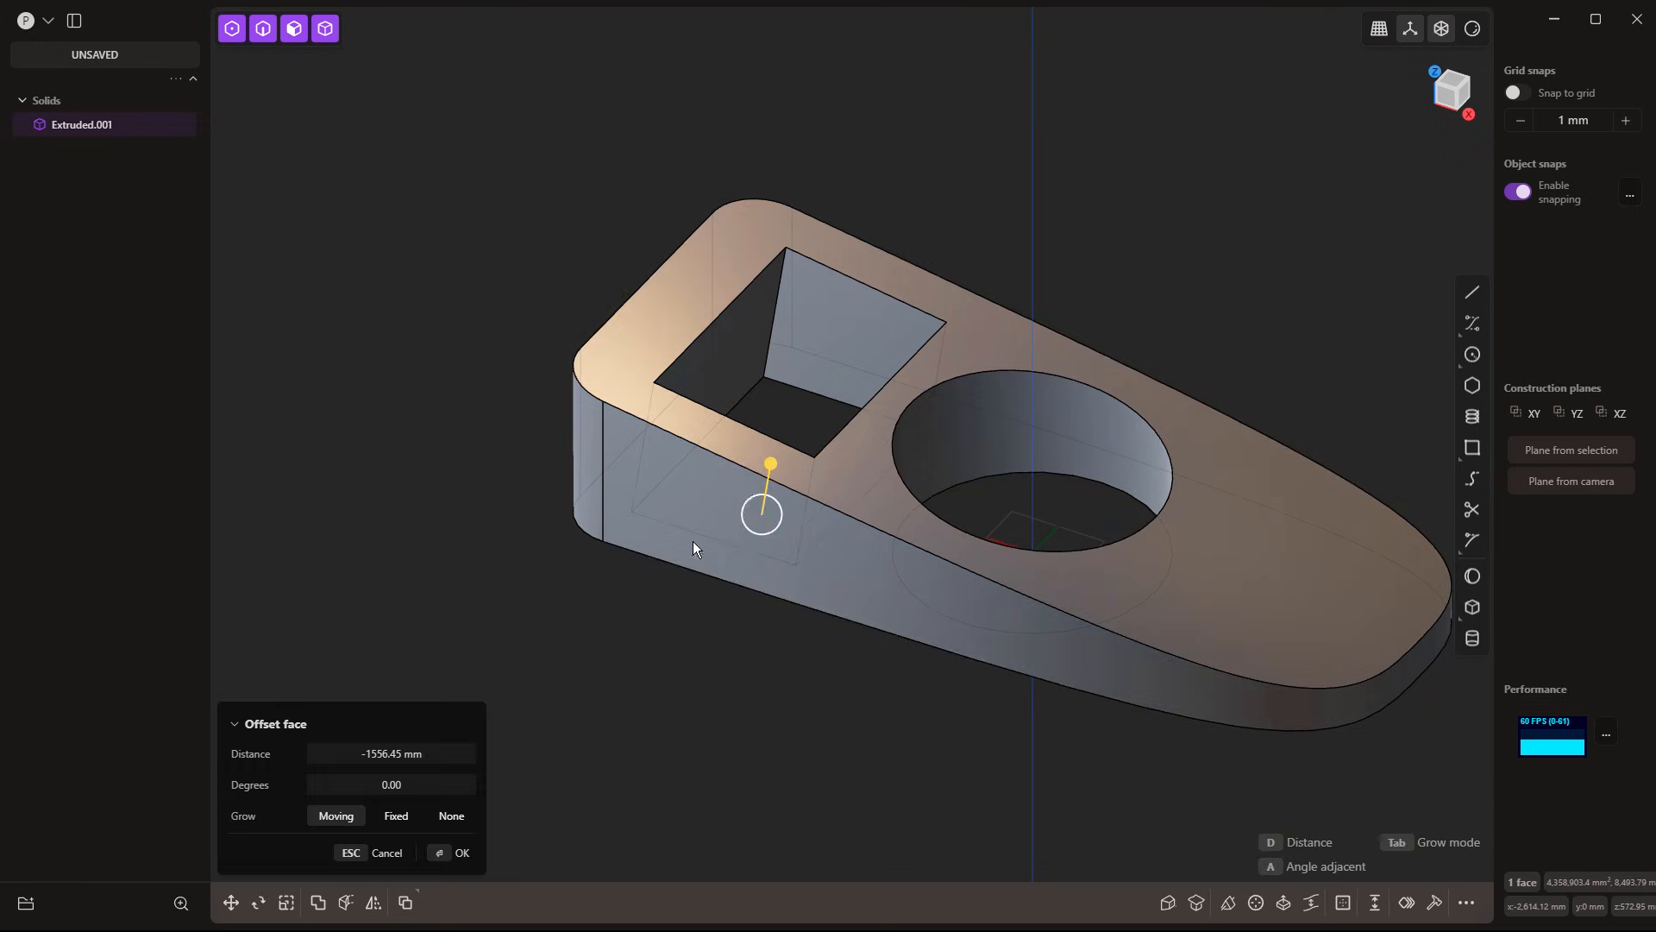
pyautogui.press('Return')
# Fillet the four upright corner edges of the rectangular opening by 497.73 mm
pyautogui.moveTo(739, 732); pyautogui.dragTo(836, 787, button='middle')
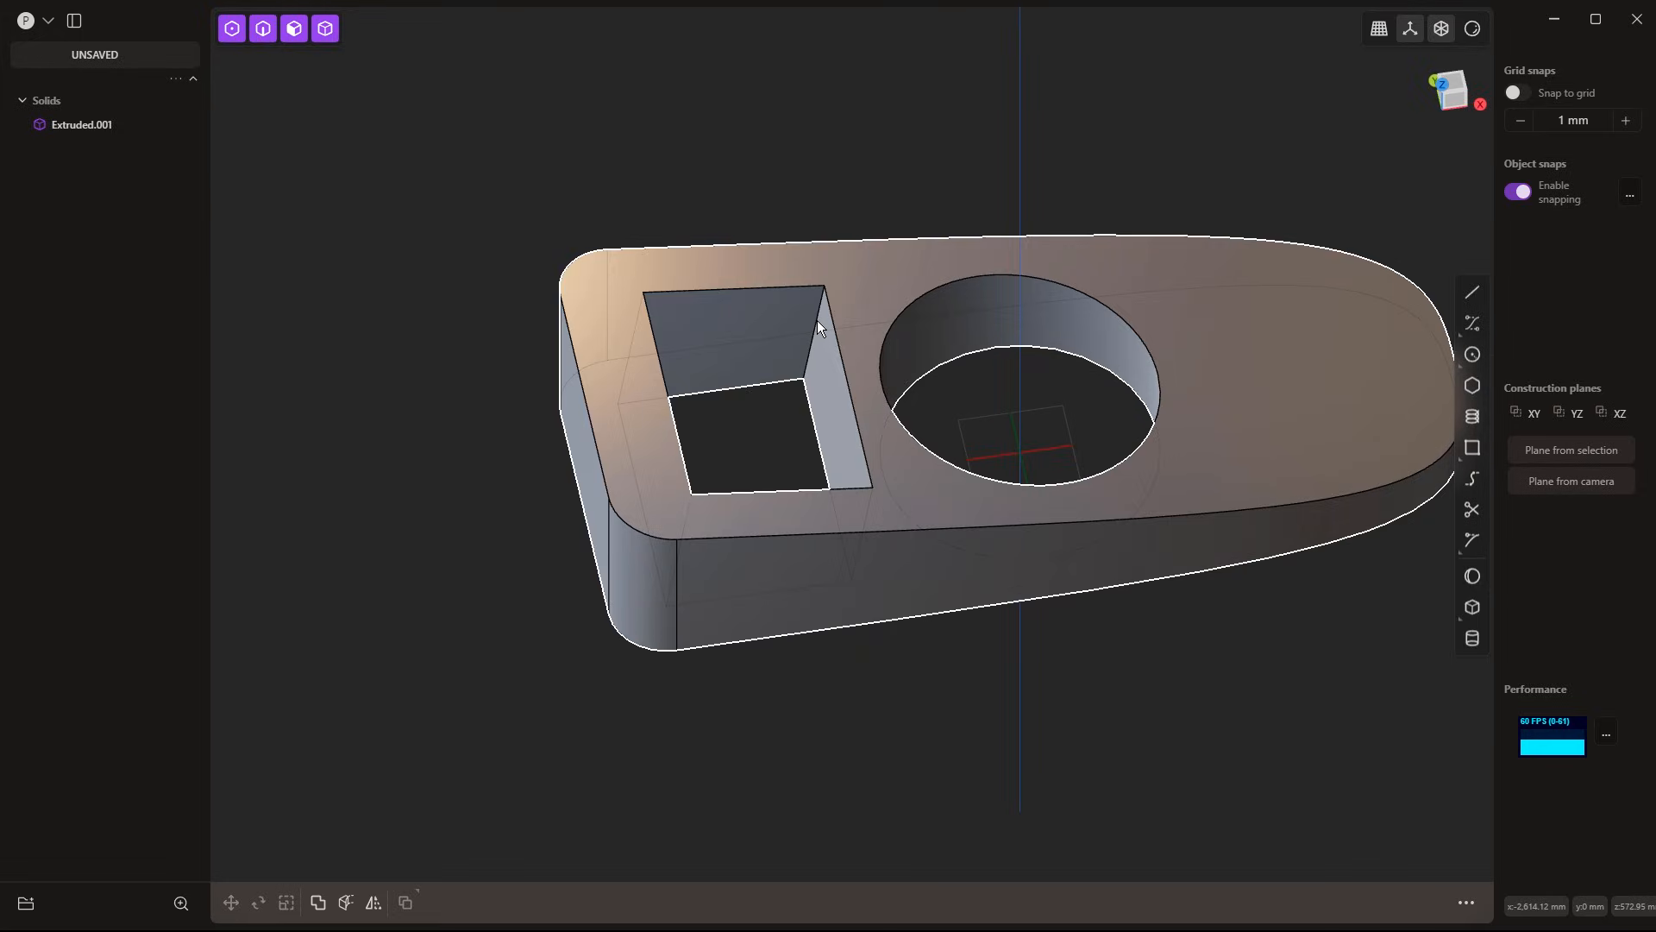
pyautogui.press('2')
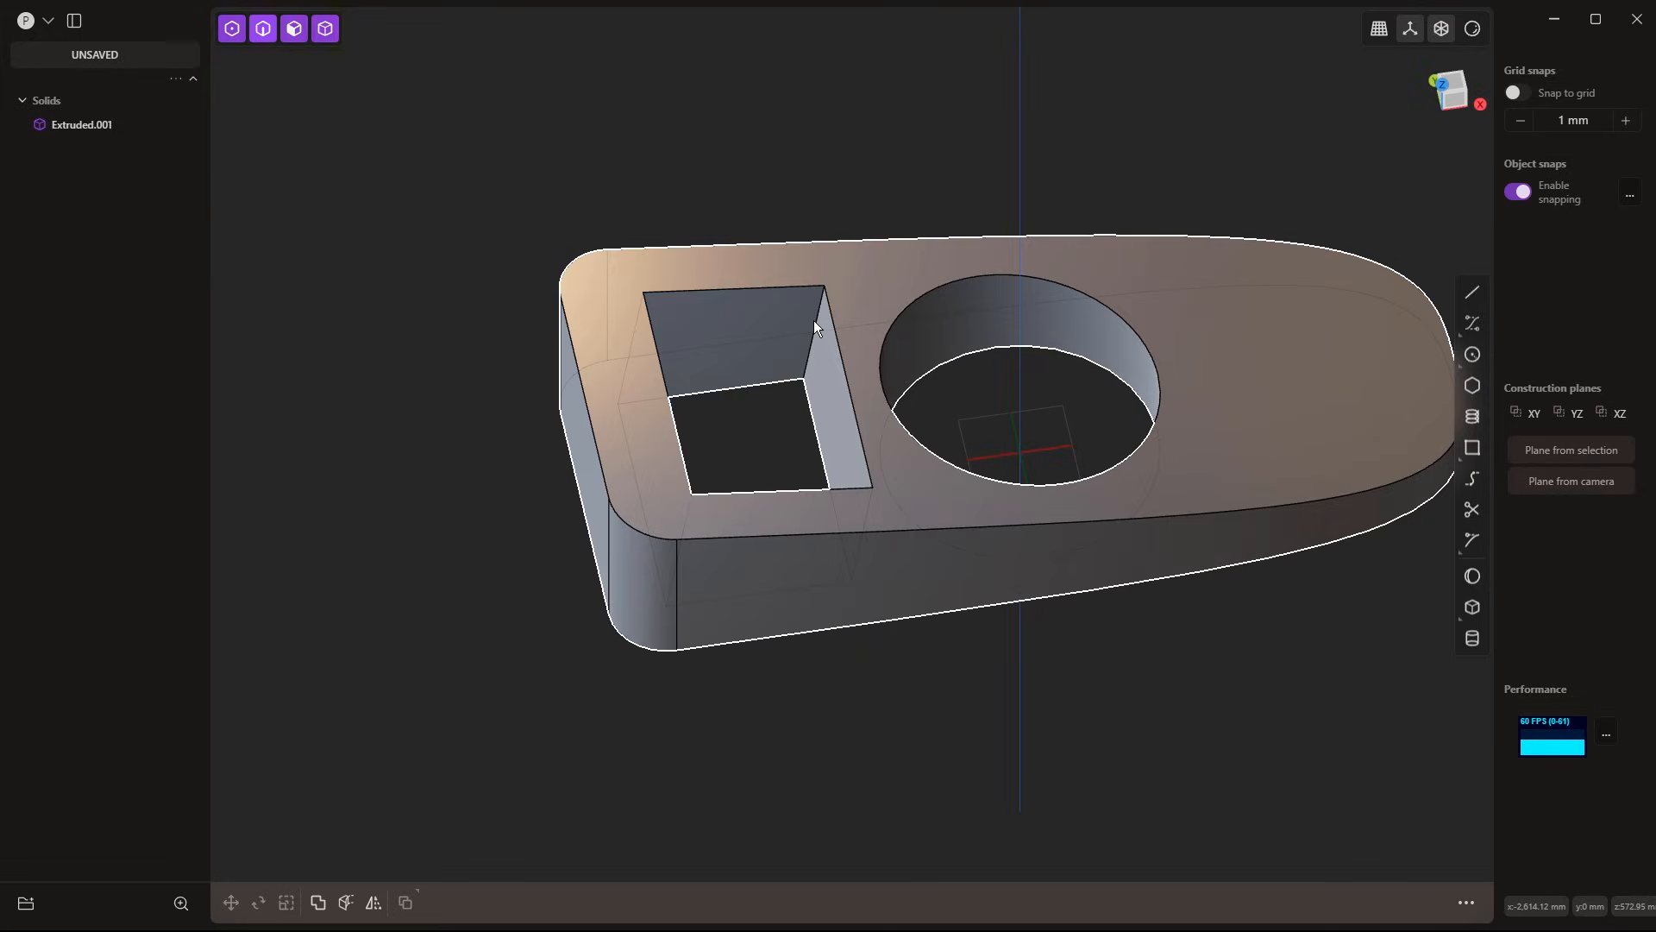
pyautogui.click(815, 323)
pyautogui.press('f')
pyautogui.click(631, 338)
pyautogui.click(683, 521)
pyautogui.click(860, 506)
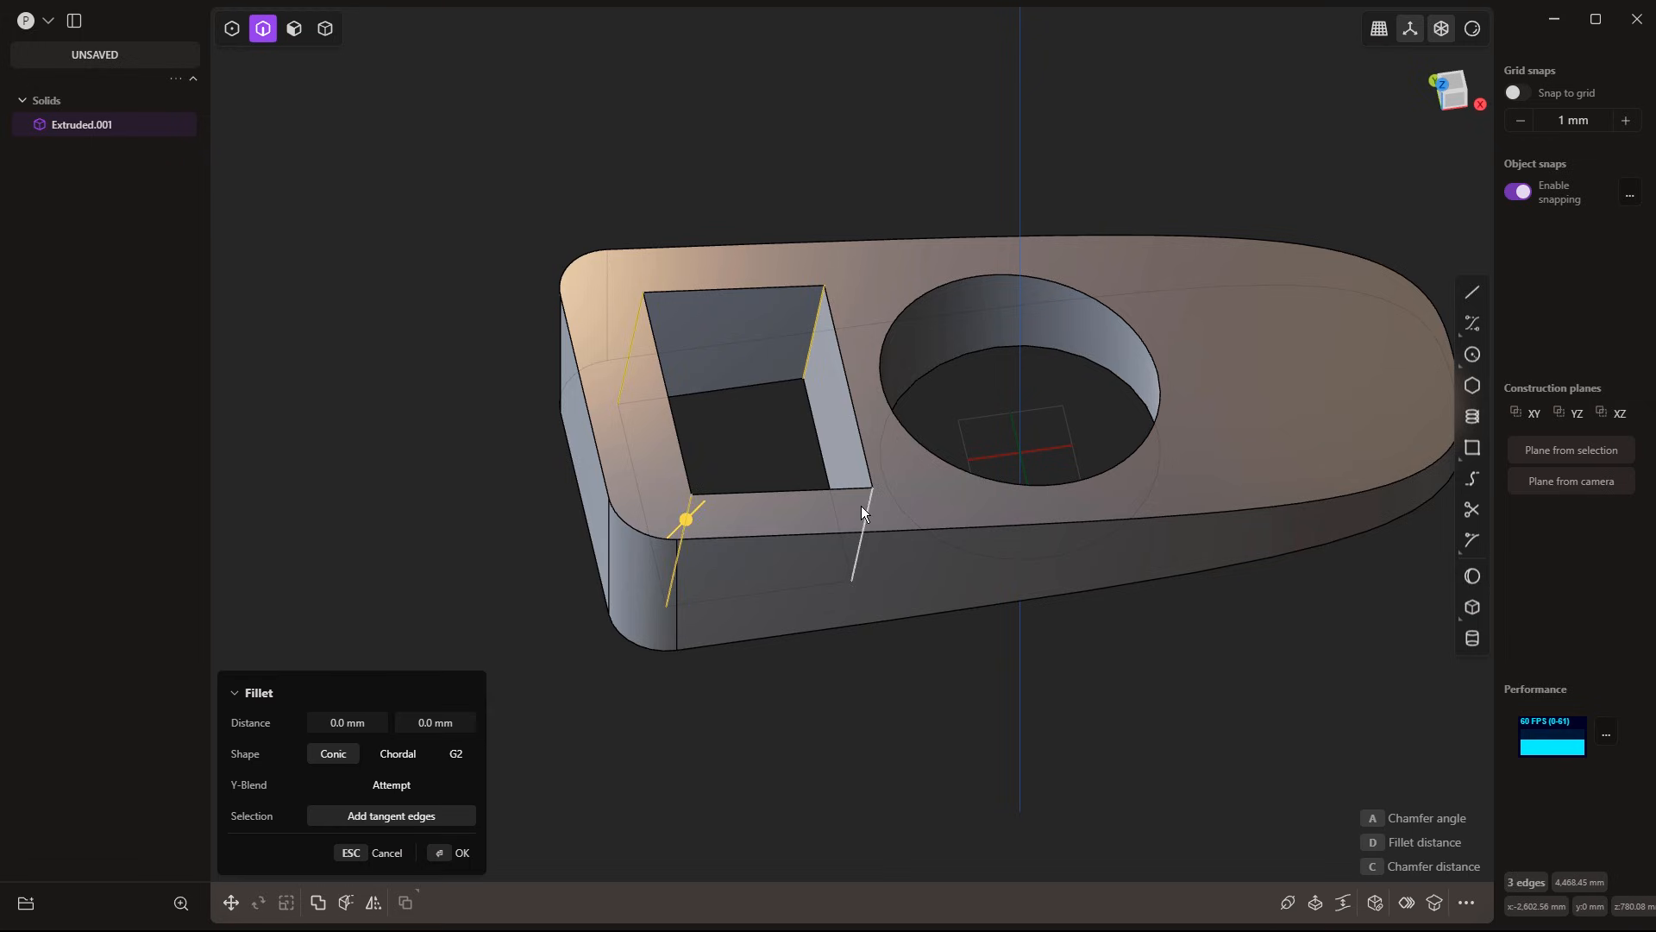
pyautogui.moveTo(872, 503); pyautogui.dragTo(827, 477)
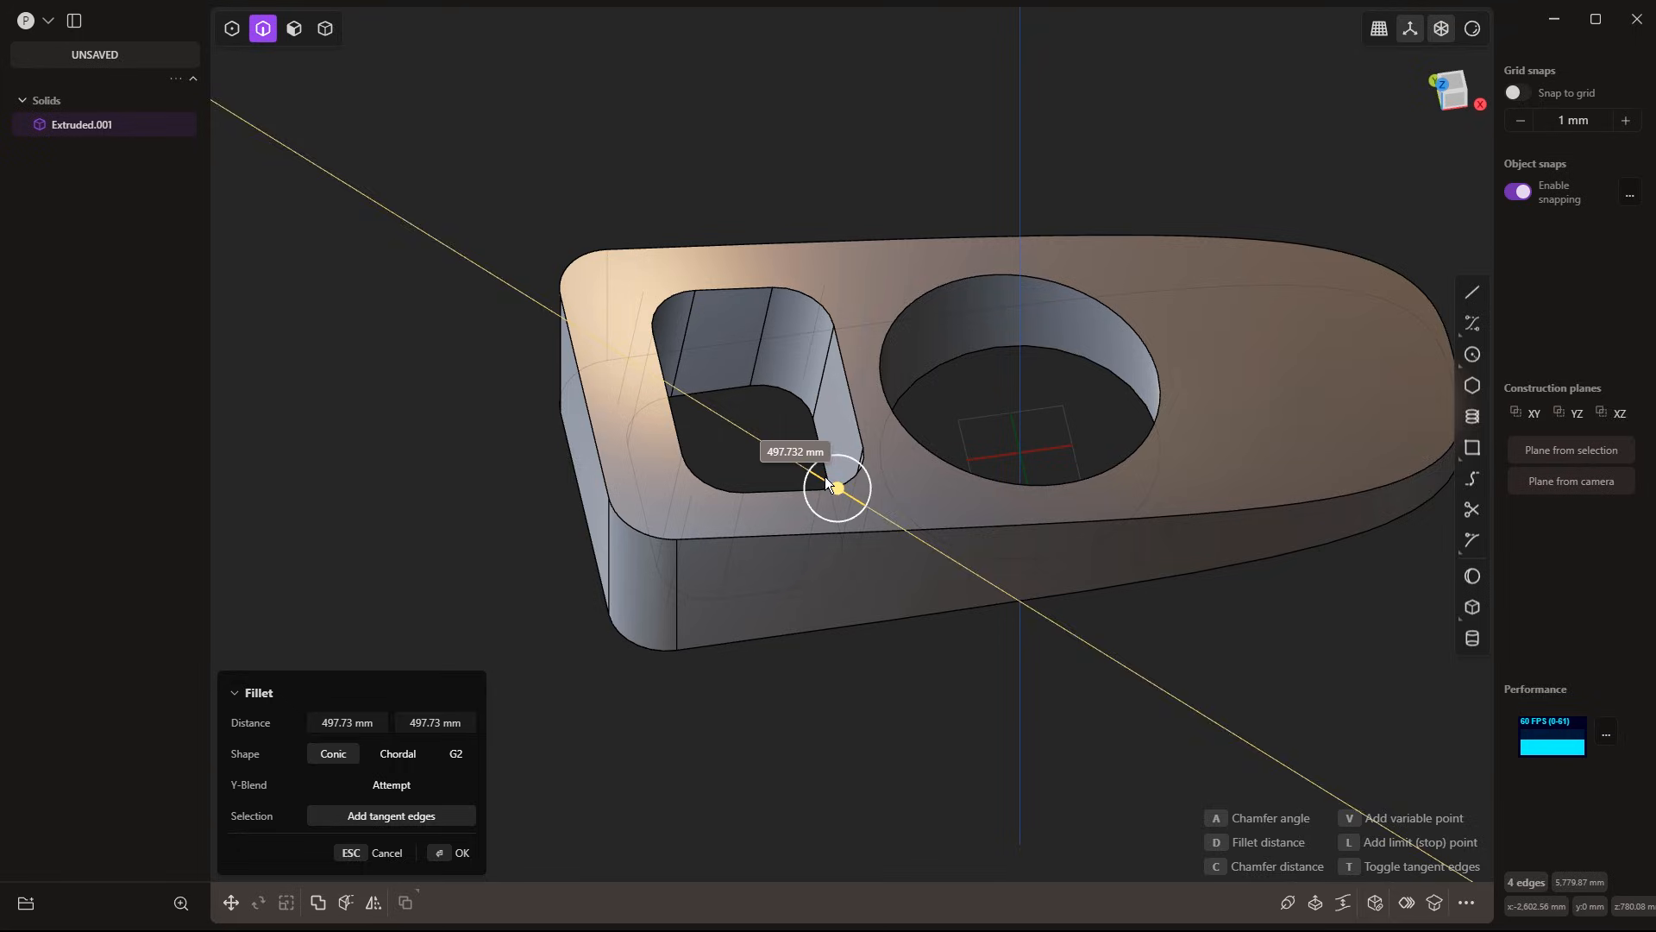
pyautogui.rightClick(870, 707)
pyautogui.click(892, 717)
# Try to chamfer the top edge loops of the rounded opening and the circular hole by -319.86 mm
pyautogui.moveTo(892, 718); pyautogui.dragTo(886, 724, button='middle')
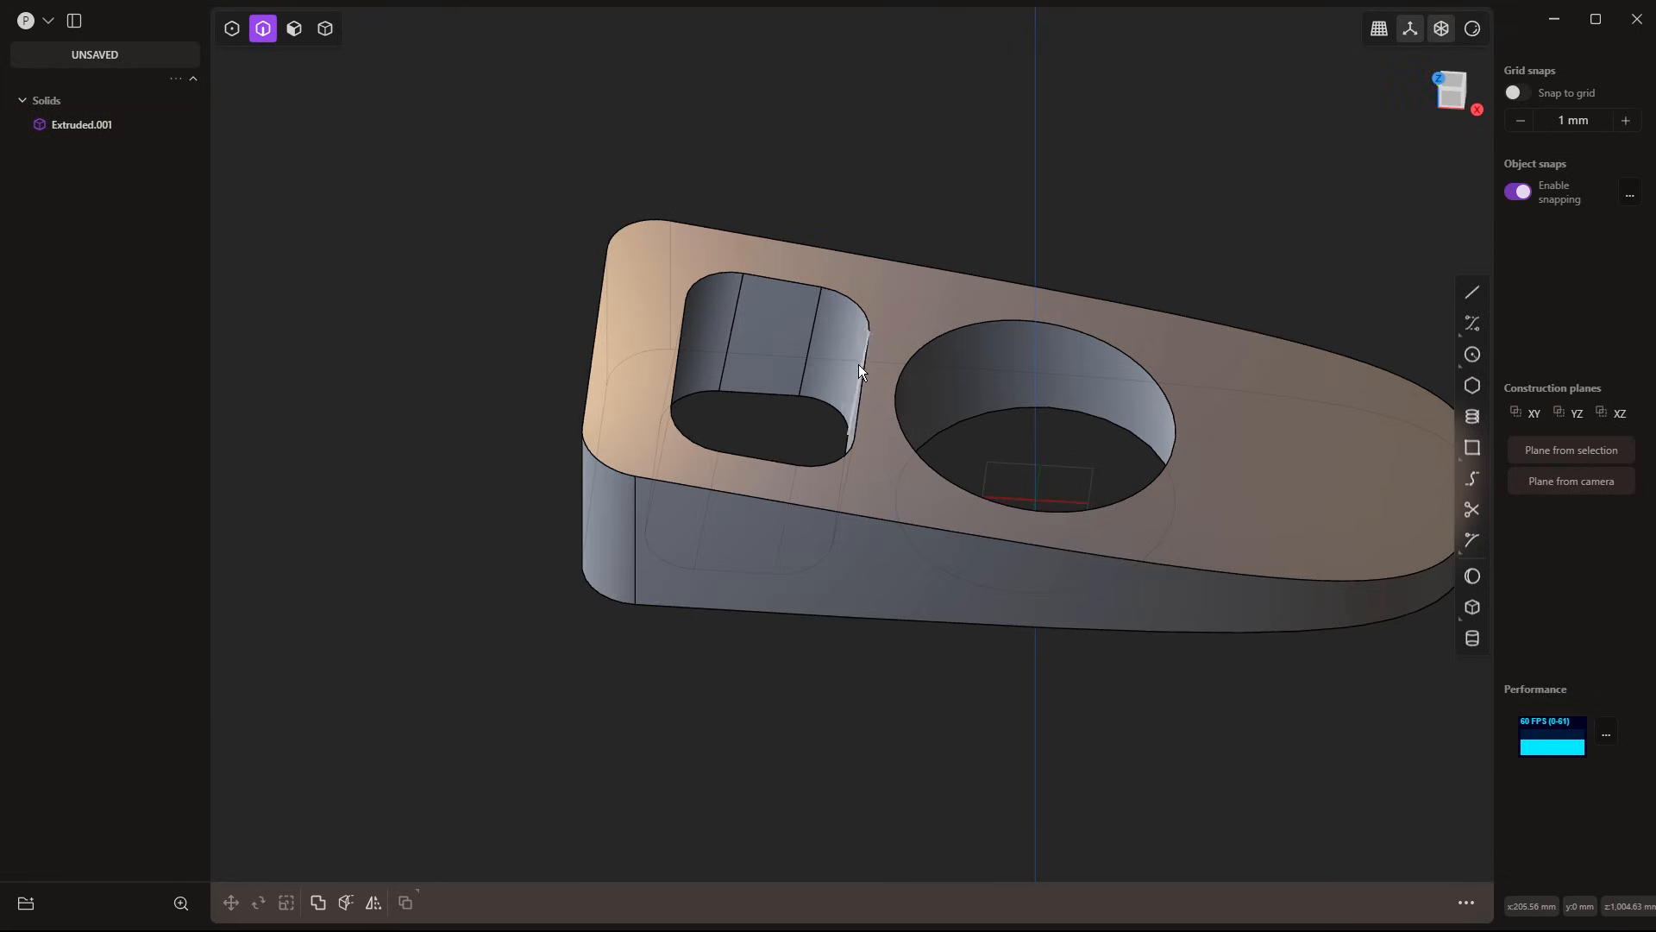
pyautogui.click(866, 320)
pyautogui.keyDown('shift'); pyautogui.click(934, 339); pyautogui.keyUp('shift')
pyautogui.moveTo(935, 338); pyautogui.dragTo(921, 354)
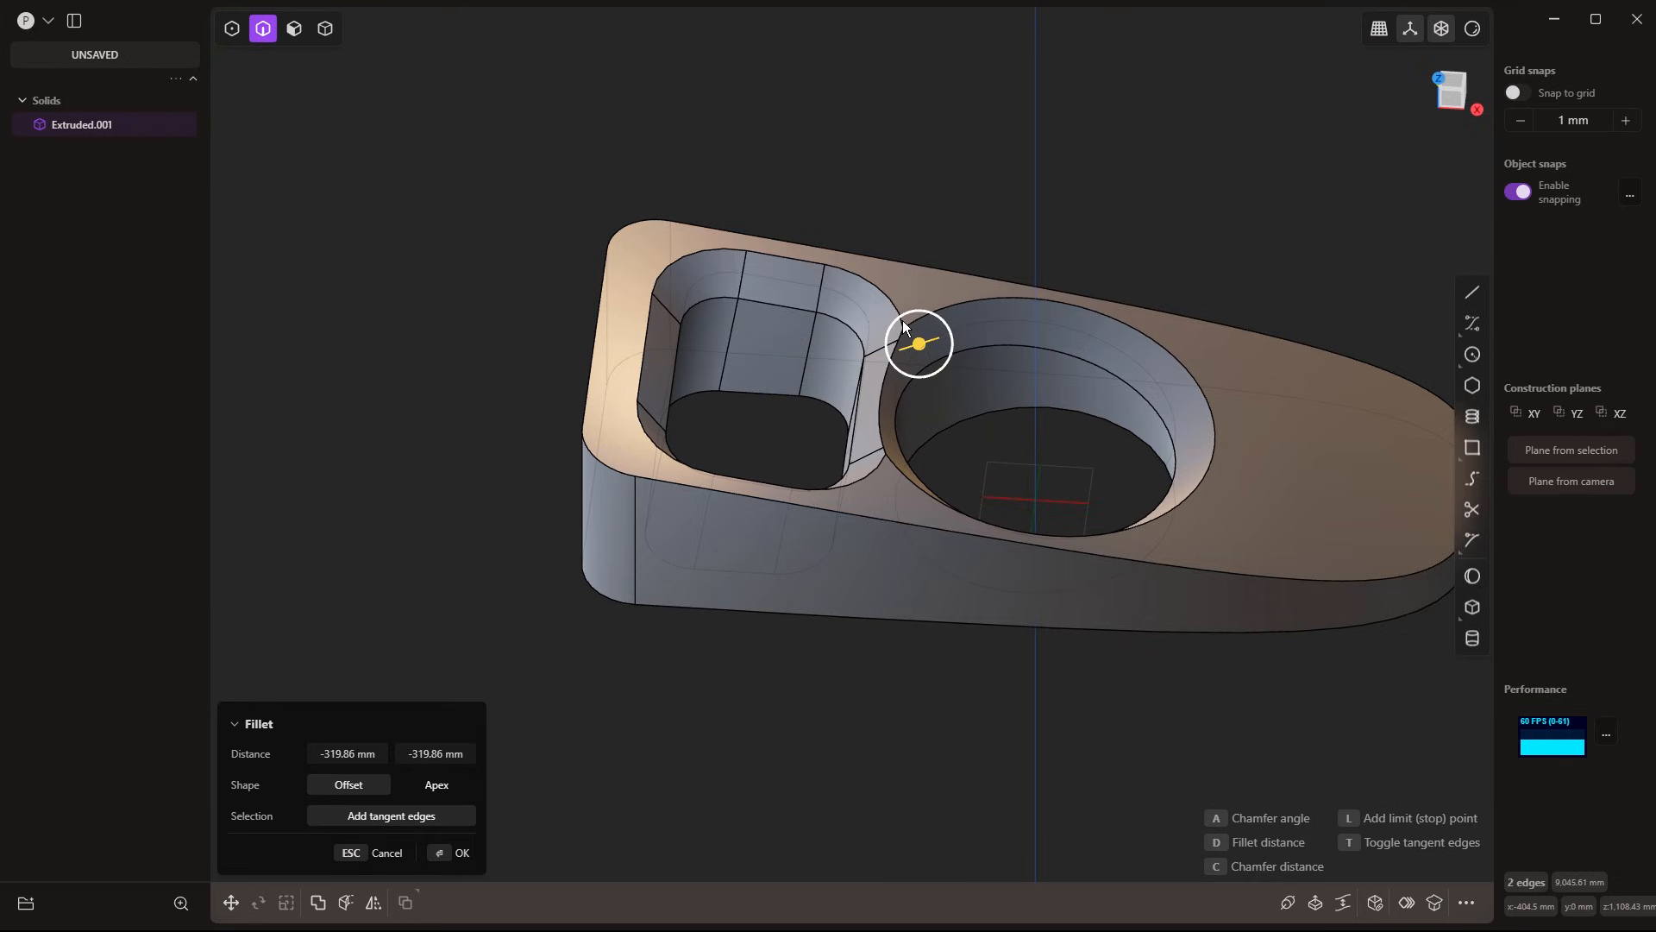
pyautogui.moveTo(878, 504); pyautogui.dragTo(842, 366, button='middle')
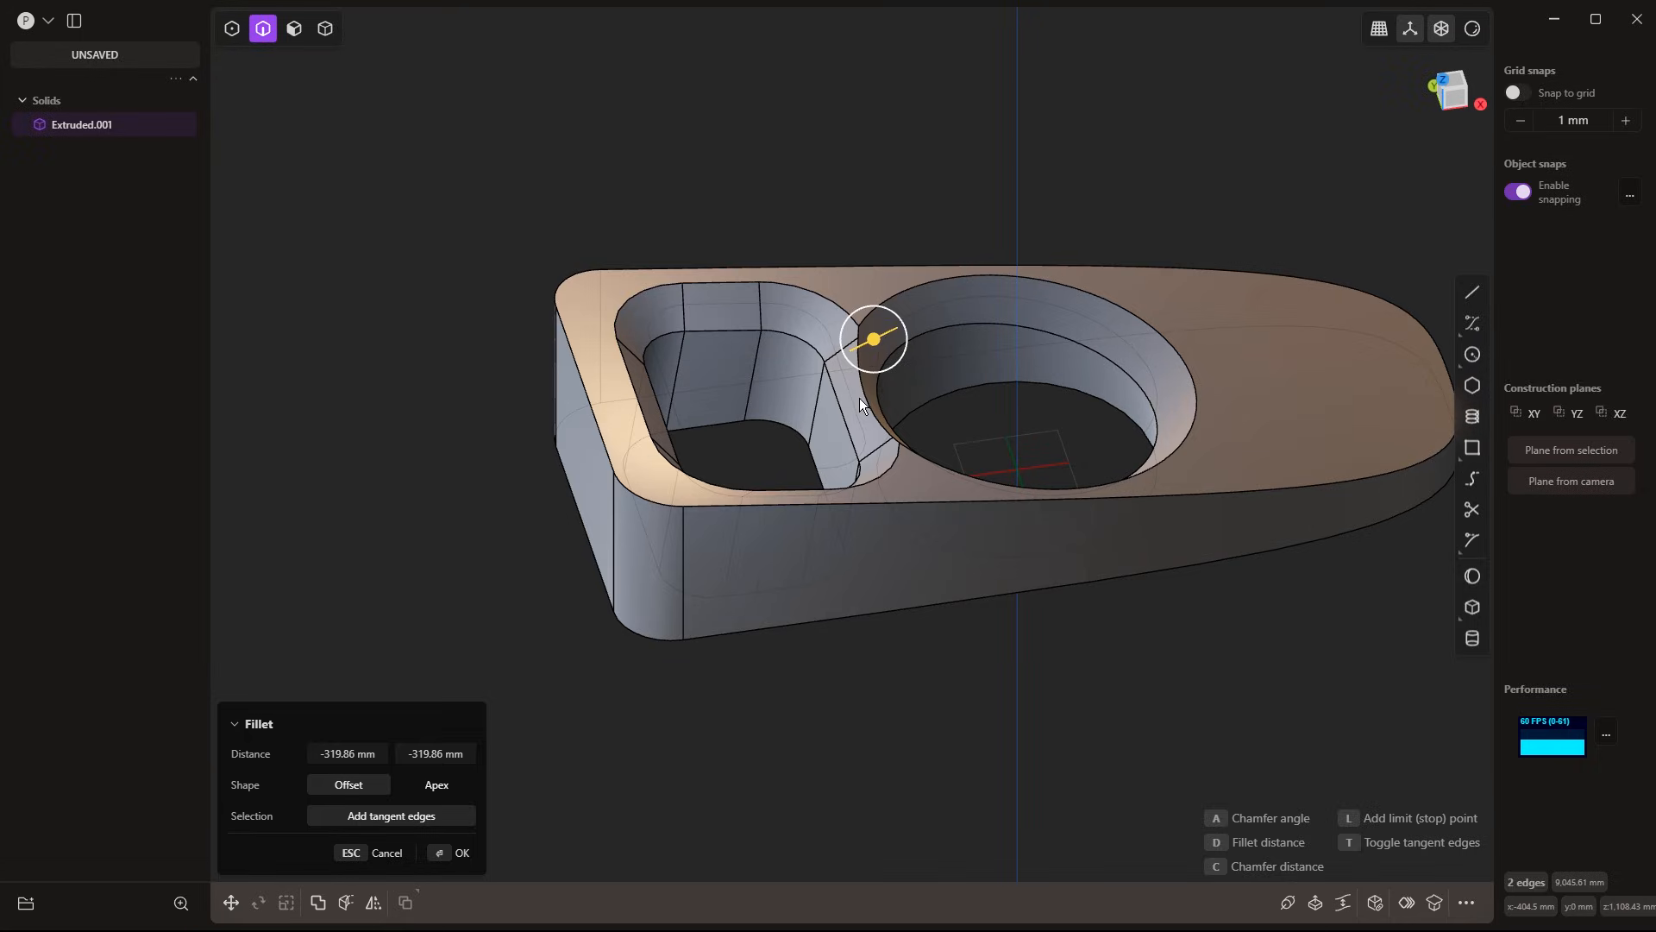
pyautogui.press('Escape')
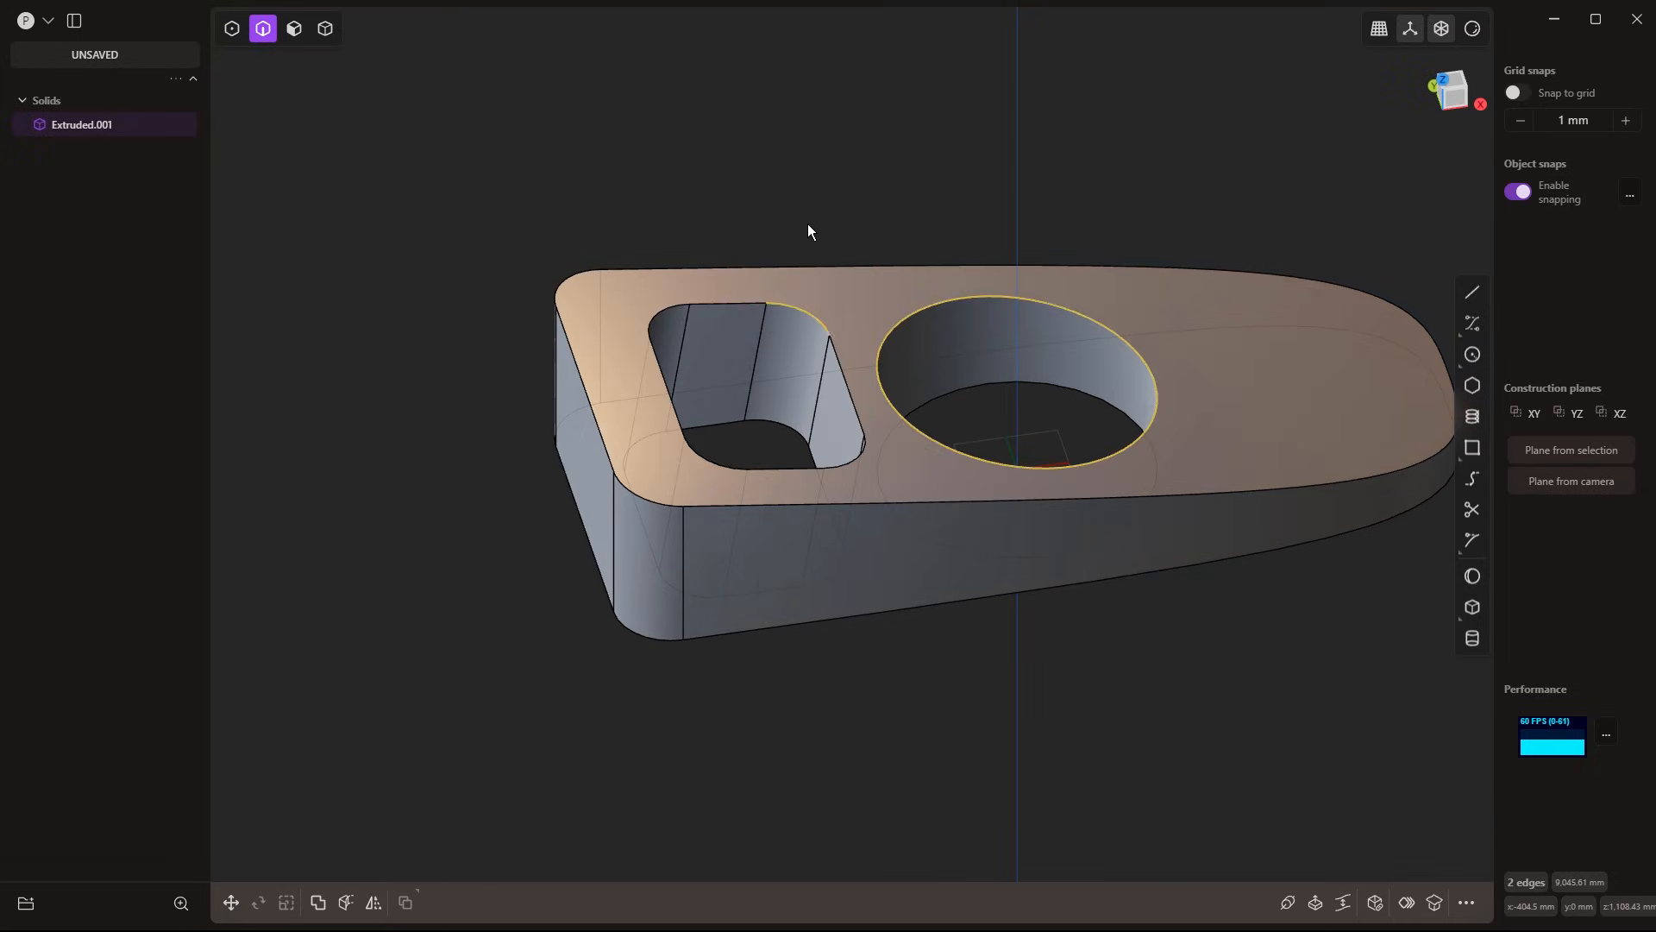
pyautogui.click(809, 180)
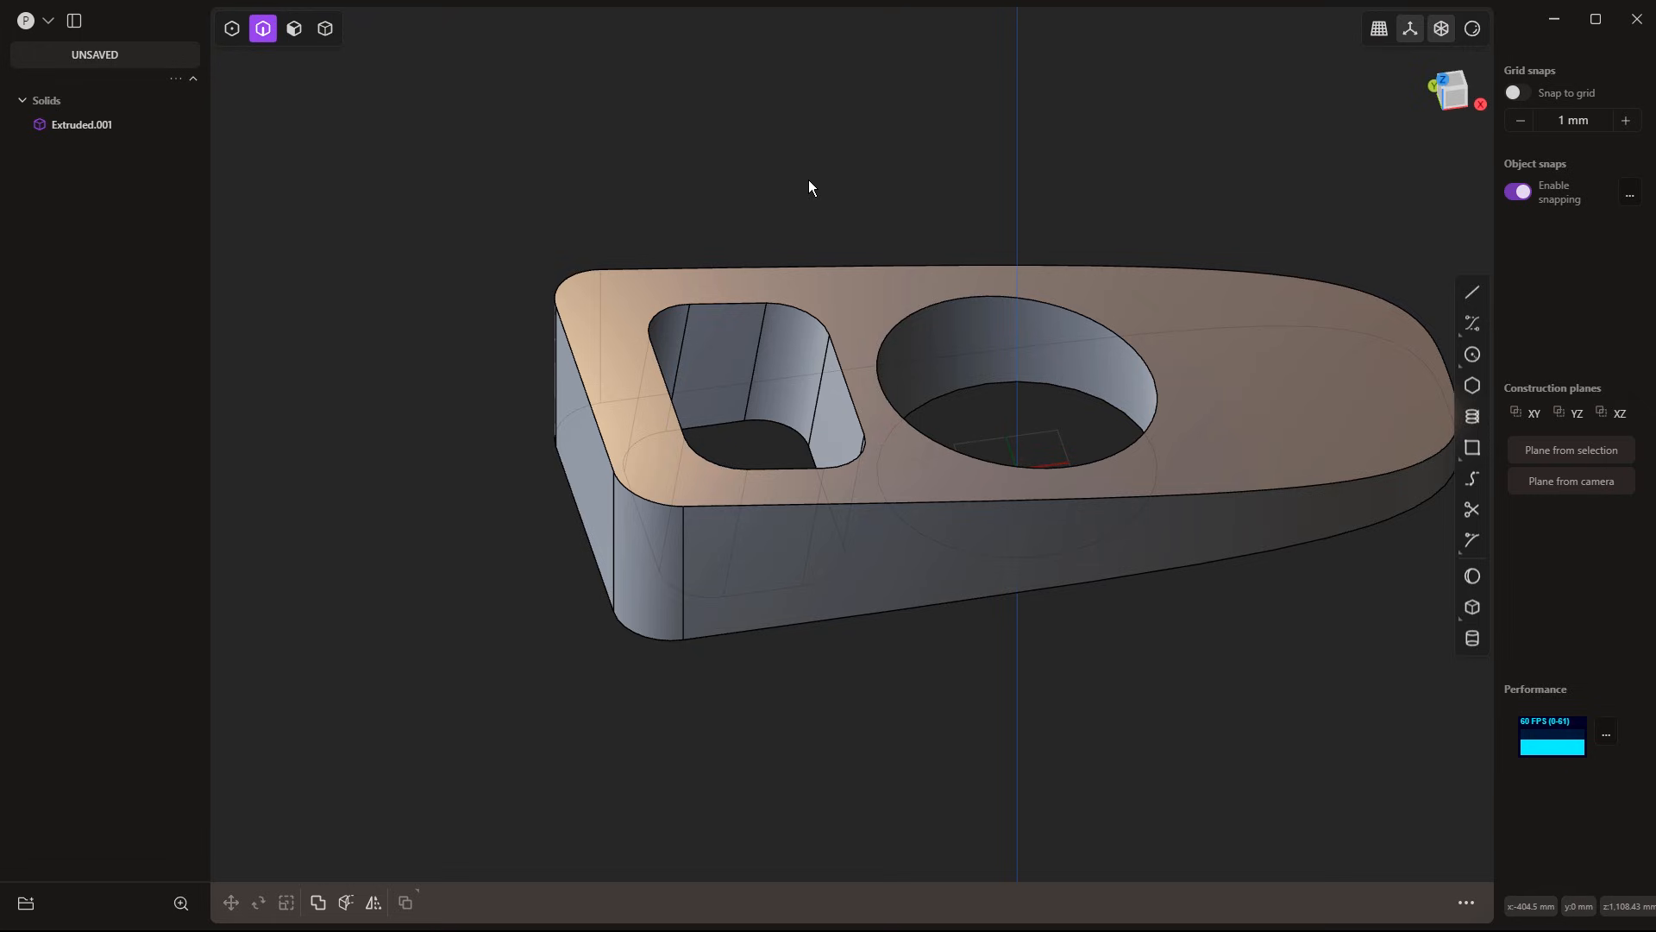
# Offset the rounded opening's flat wall face nearest the circular hole by 213.88 mm
pyautogui.moveTo(808, 182); pyautogui.dragTo(860, 210, button='middle')
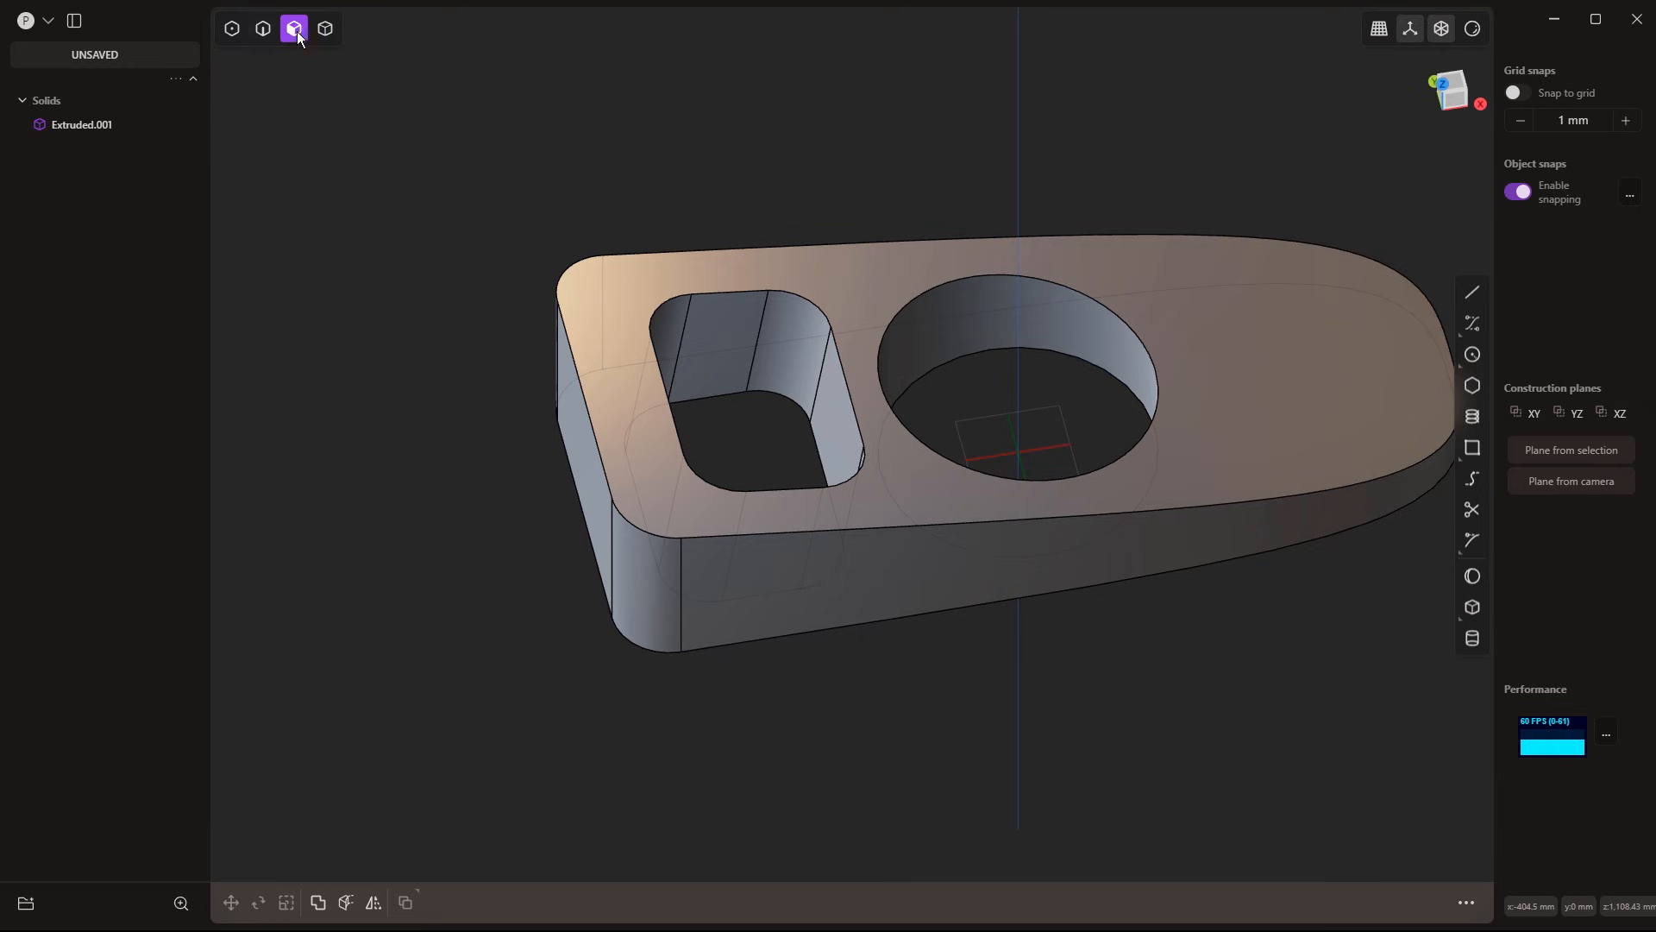
pyautogui.click(825, 417)
pyautogui.moveTo(763, 419)
pyautogui.mouseDown()
pyautogui.moveTo(638, 428)
pyautogui.moveTo(738, 418)
pyautogui.mouseUp()
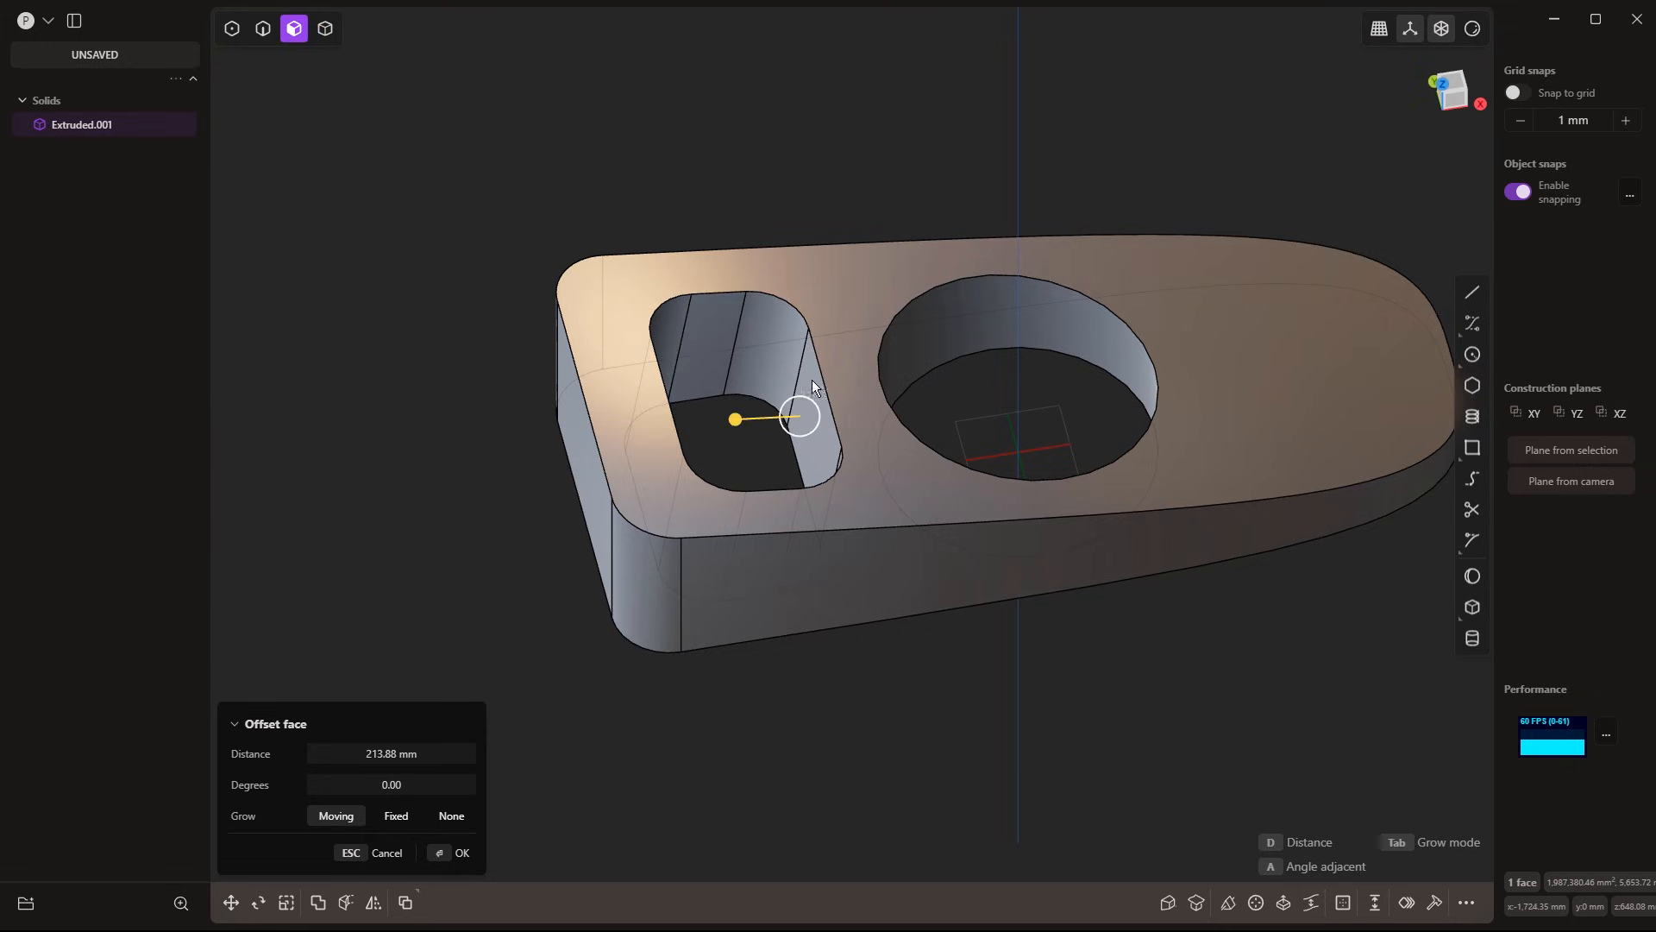
pyautogui.scroll(2, 799, 334)
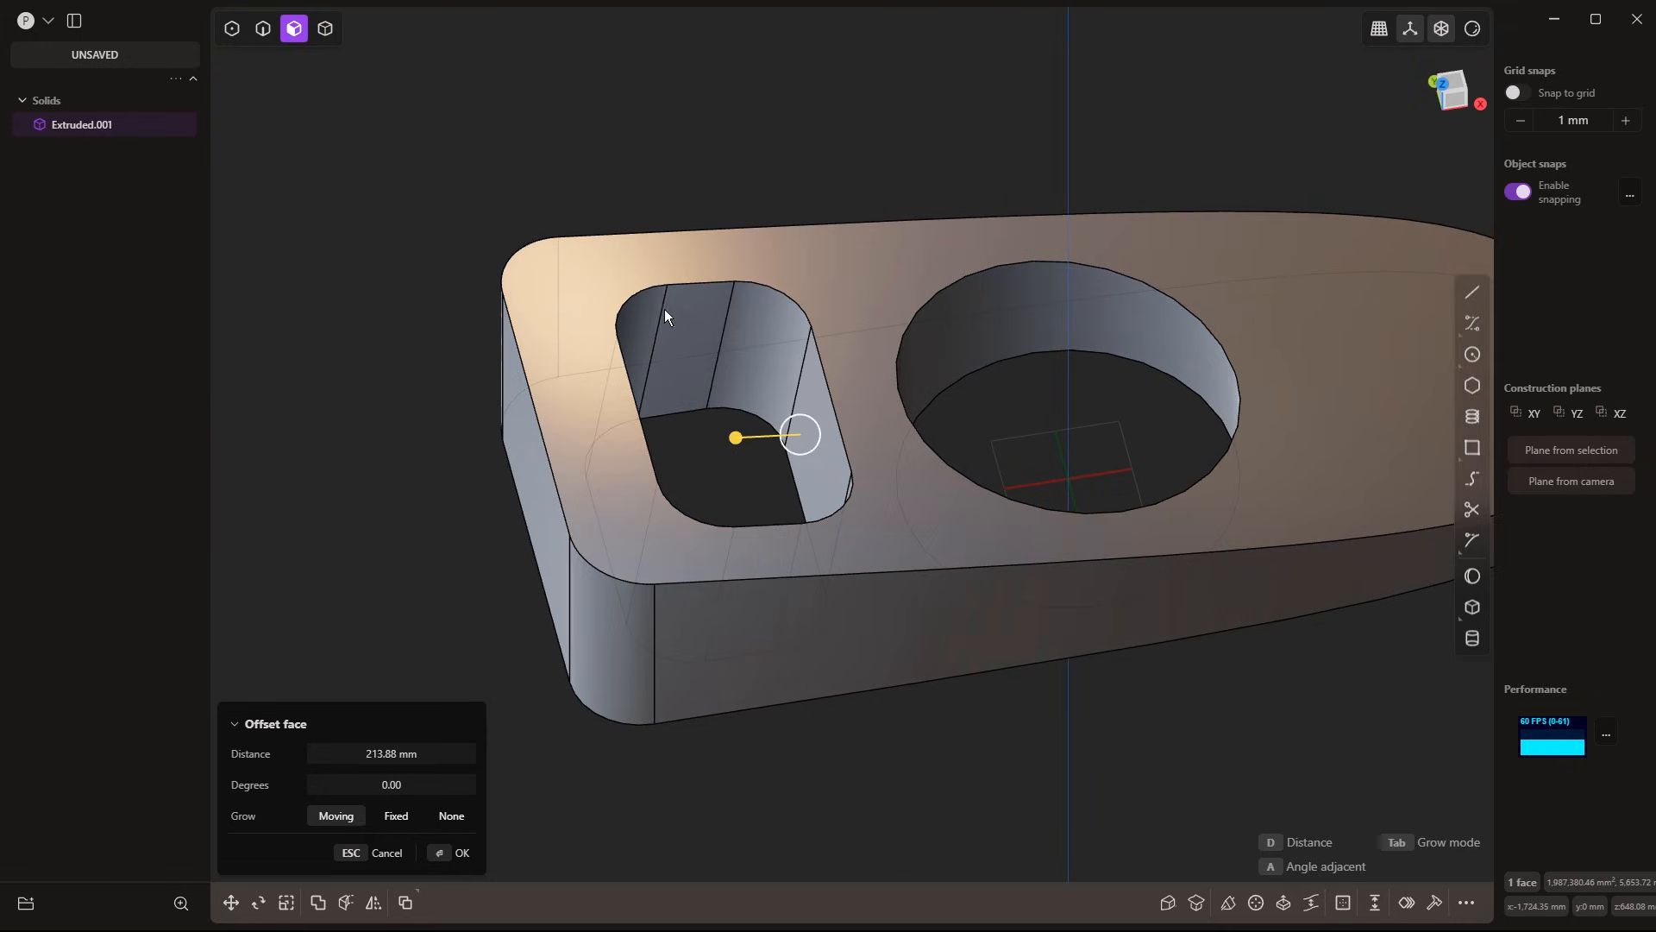
pyautogui.rightClick(493, 170)
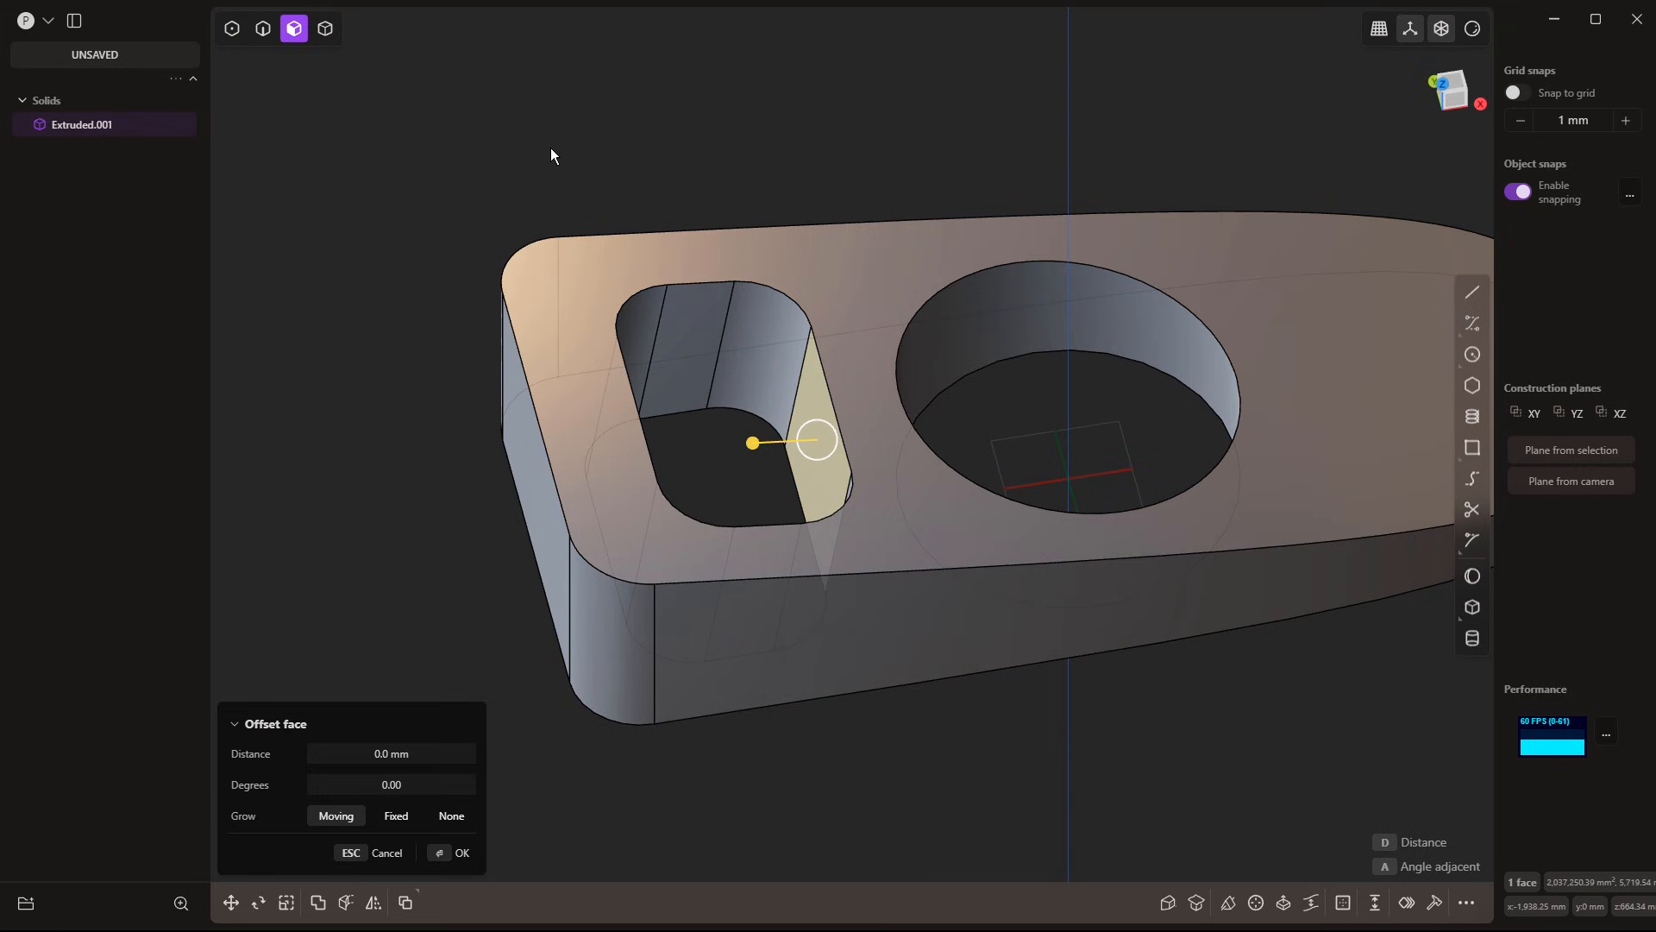
# Move that wall face with Freestyle, snapping to the start of the opposite corner fillets to form a slot with rounded ends
pyautogui.click(230, 903)
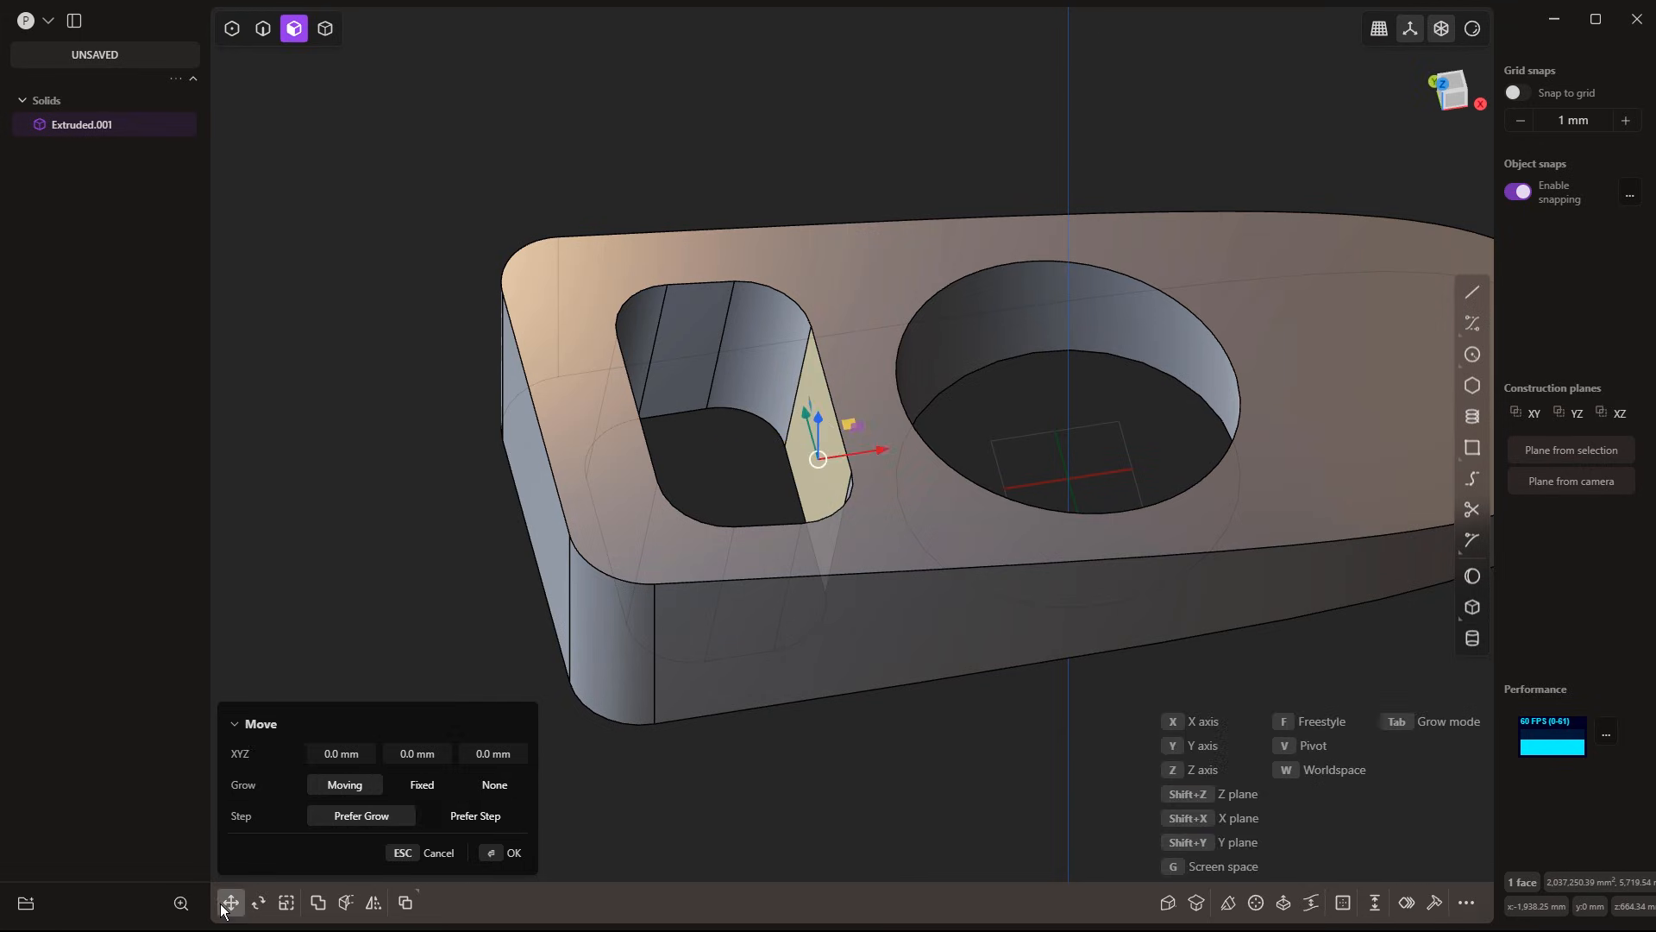
pyautogui.moveTo(878, 452)
pyautogui.mouseDown()
pyautogui.moveTo(842, 460)
pyautogui.moveTo(896, 452)
pyautogui.moveTo(836, 464)
pyautogui.moveTo(879, 458)
pyautogui.moveTo(865, 468)
pyautogui.moveTo(894, 478)
pyautogui.mouseUp()
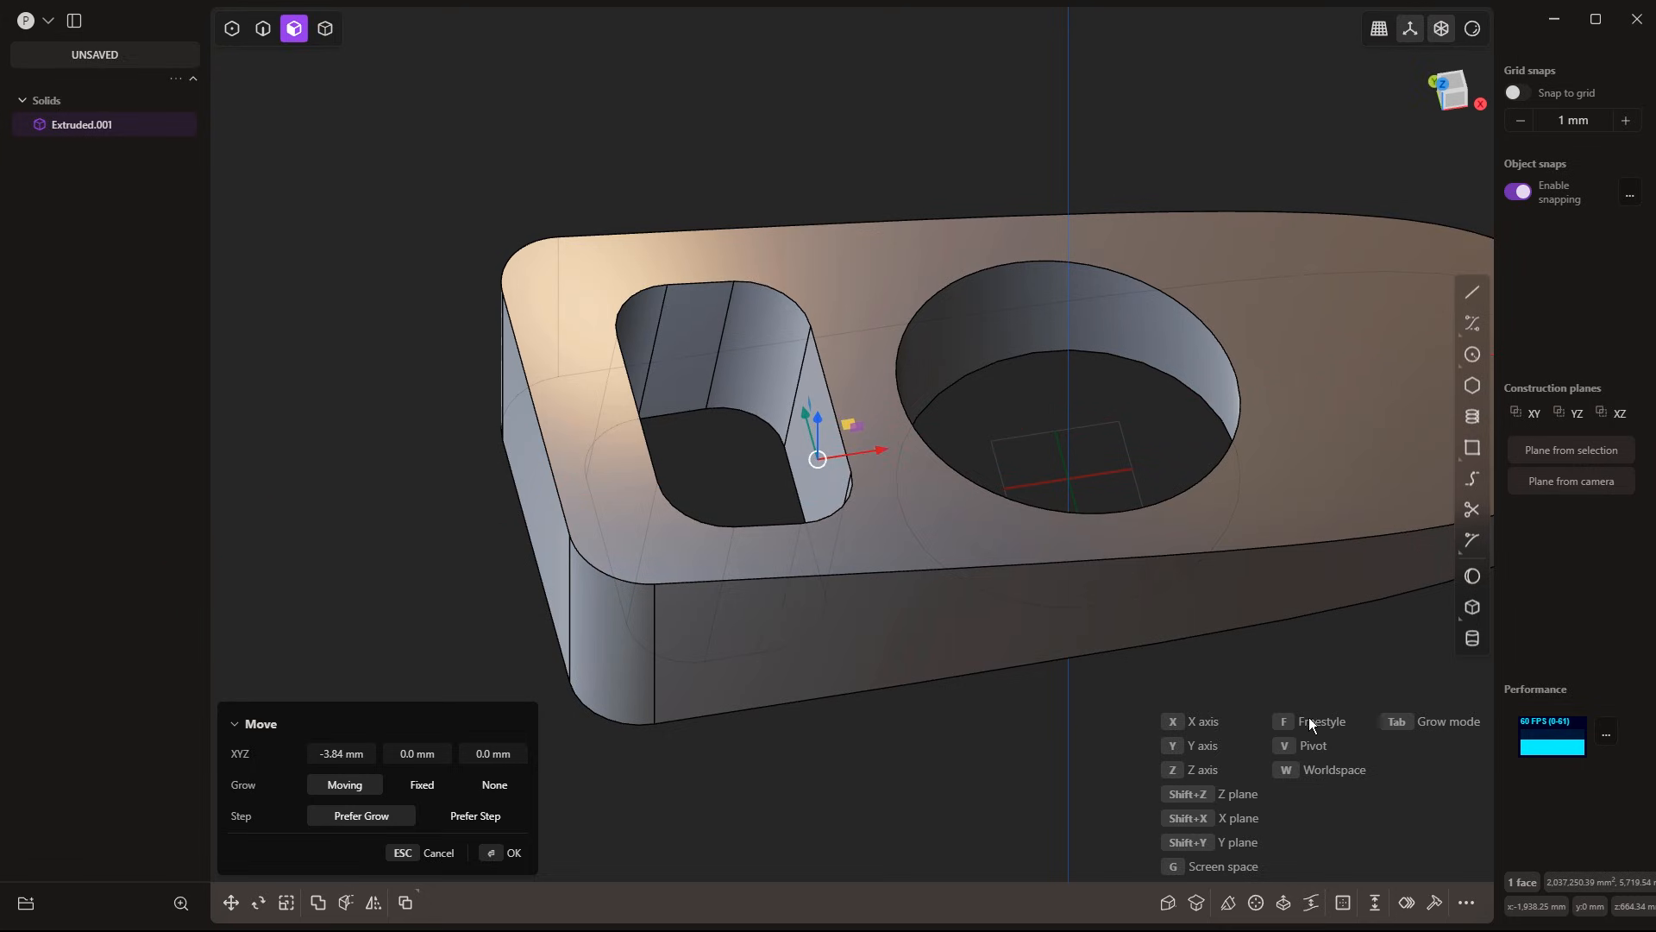
pyautogui.press('f')
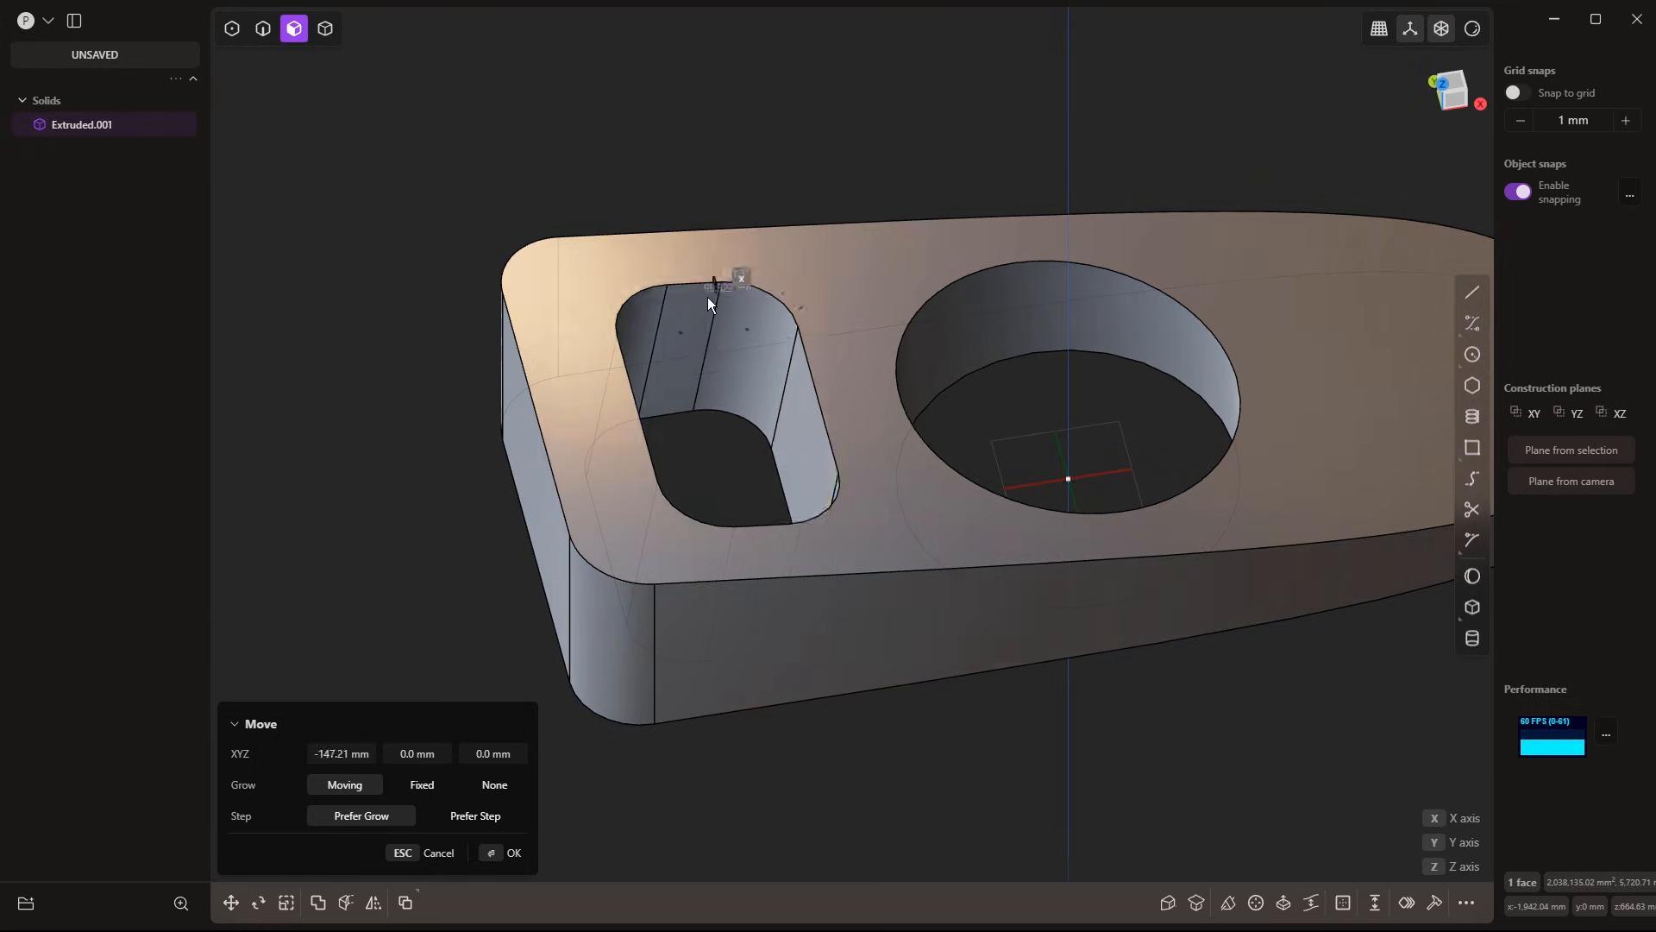
pyautogui.click(675, 286)
pyautogui.press('Return')
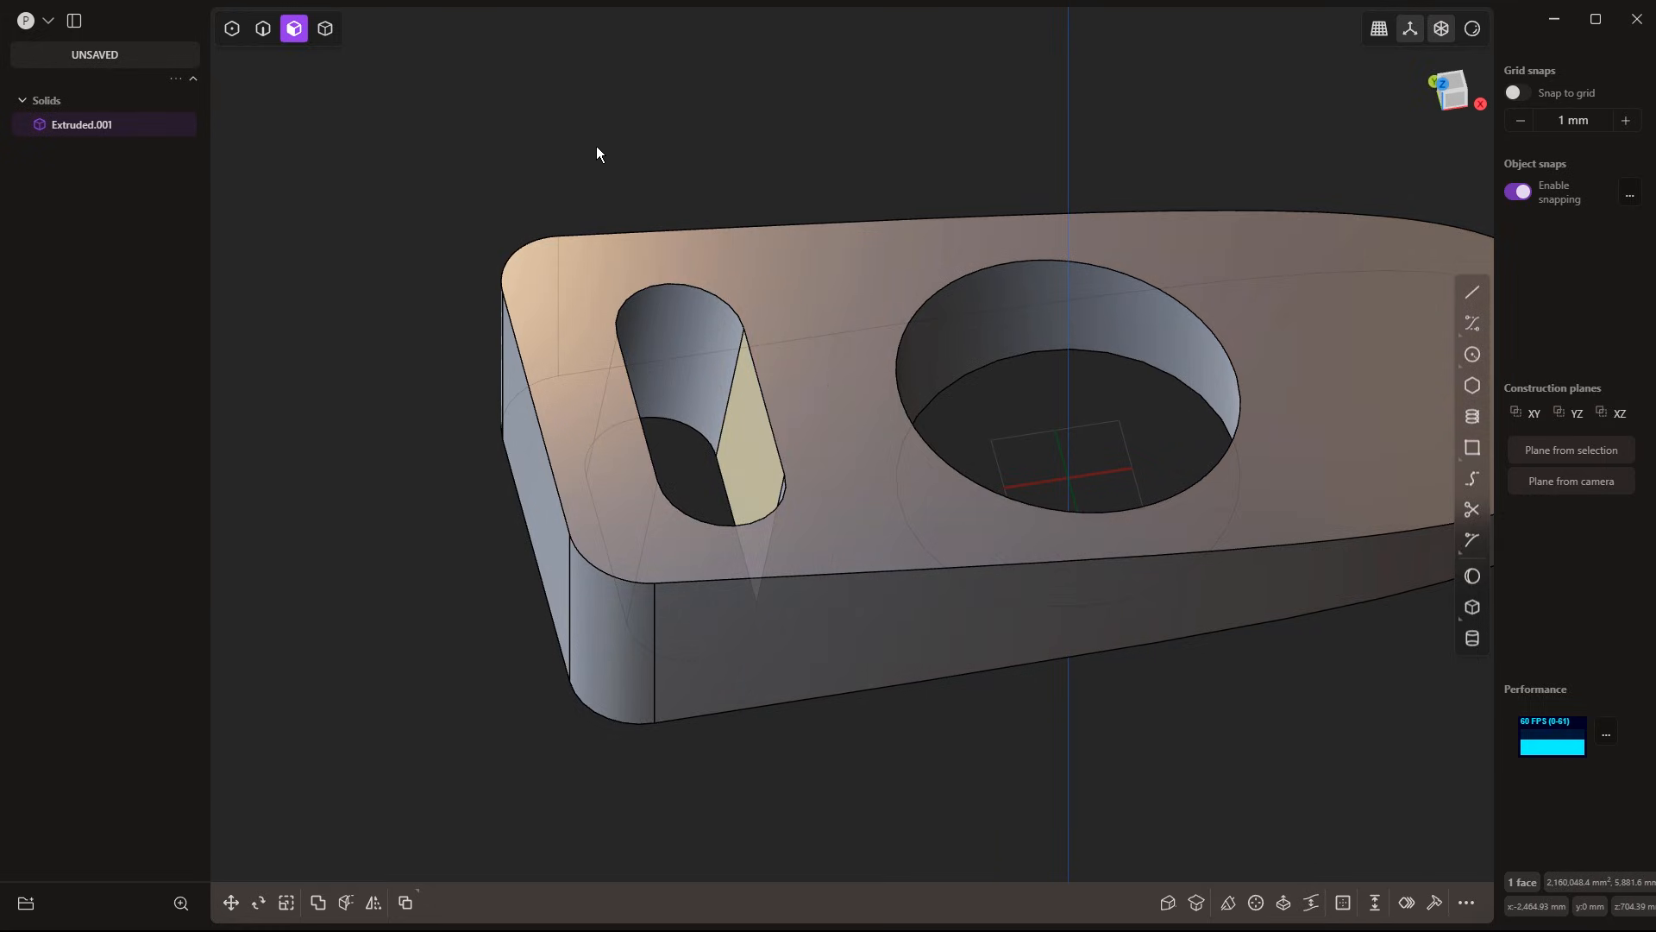
pyautogui.press('Escape')
# Chamfer the top edge loops of the slot and the circular hole by about -142.45 mm
pyautogui.moveTo(913, 261); pyautogui.dragTo(825, 265, button='middle')
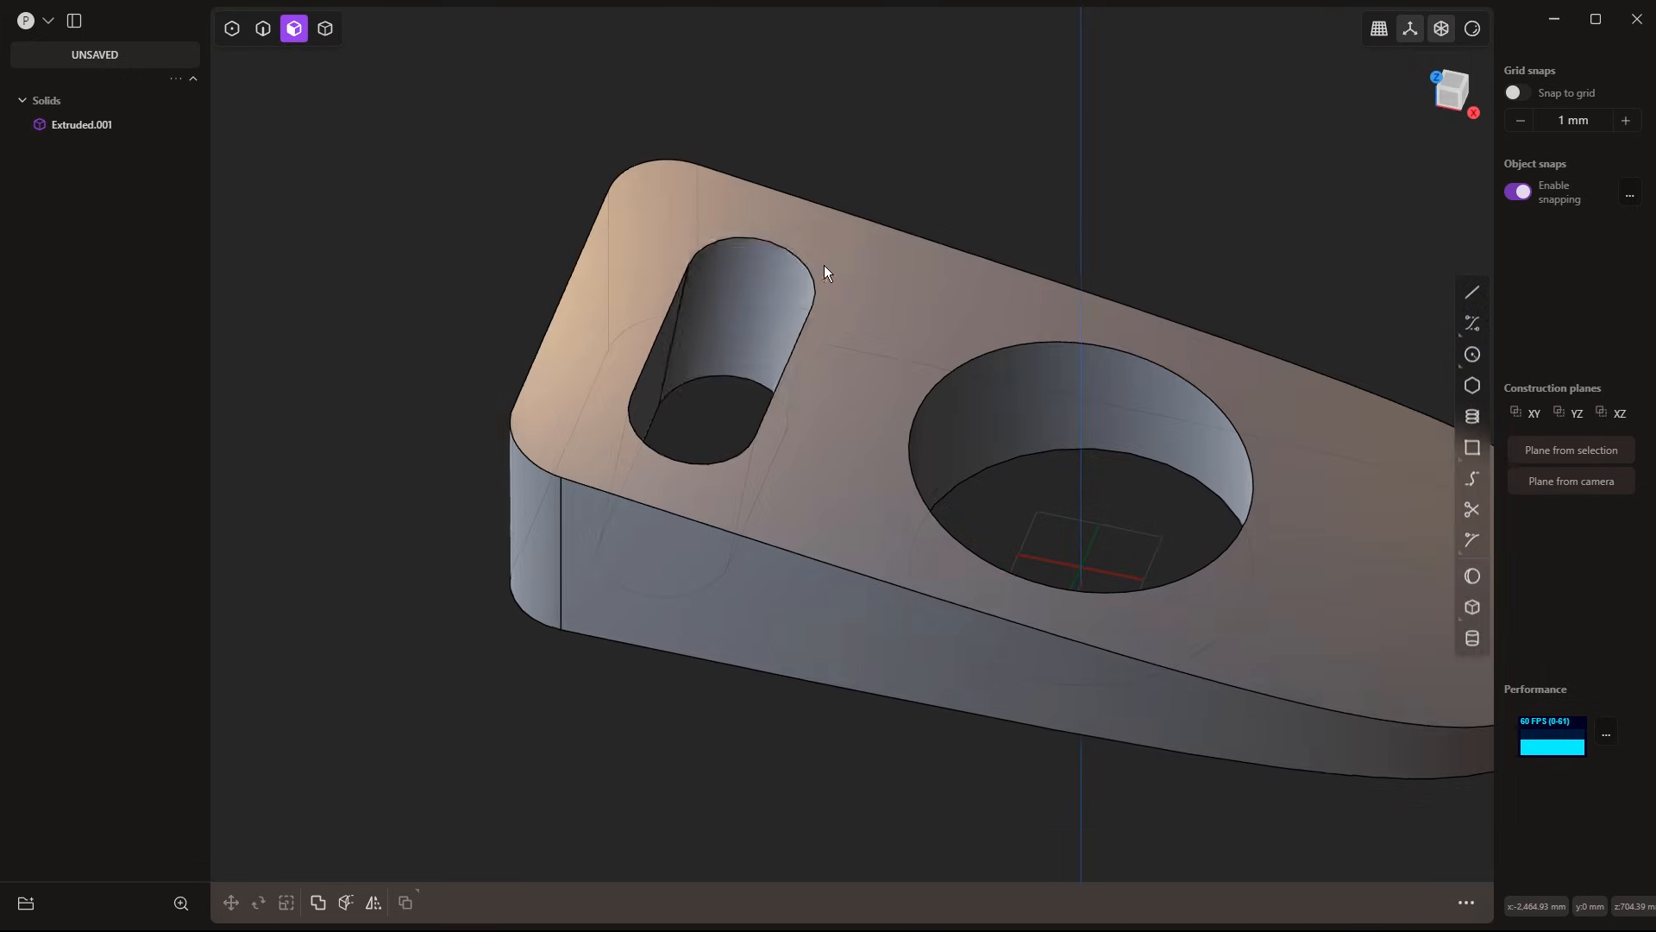
pyautogui.moveTo(688, 278); pyautogui.dragTo(721, 305, button='middle')
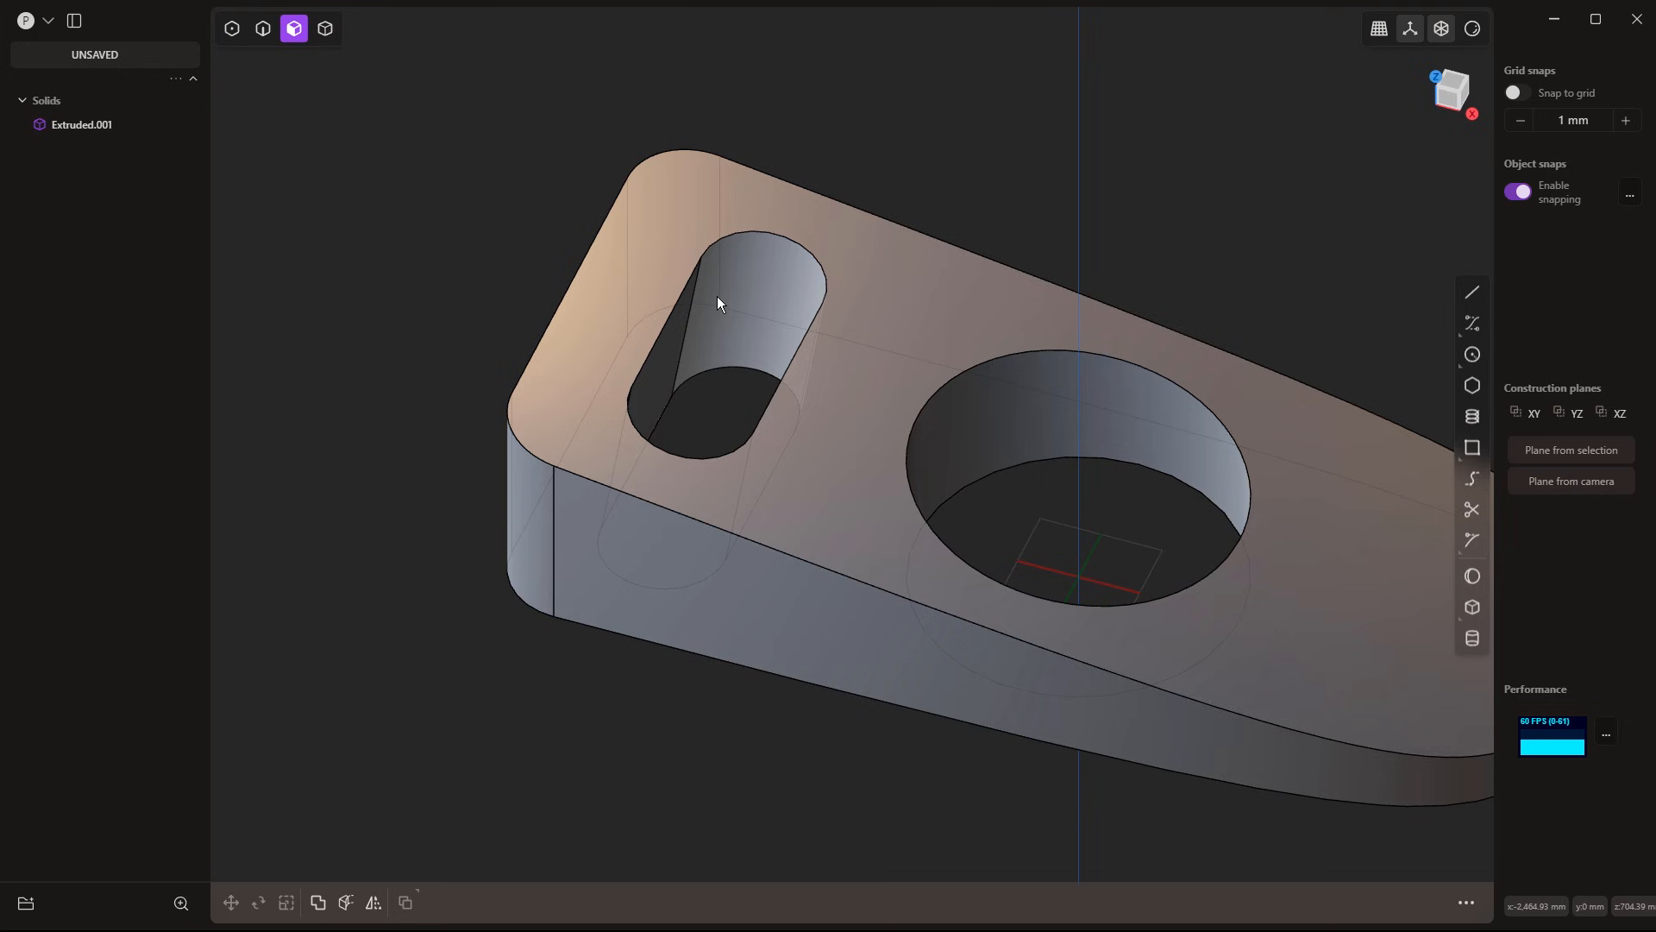
pyautogui.press('2')
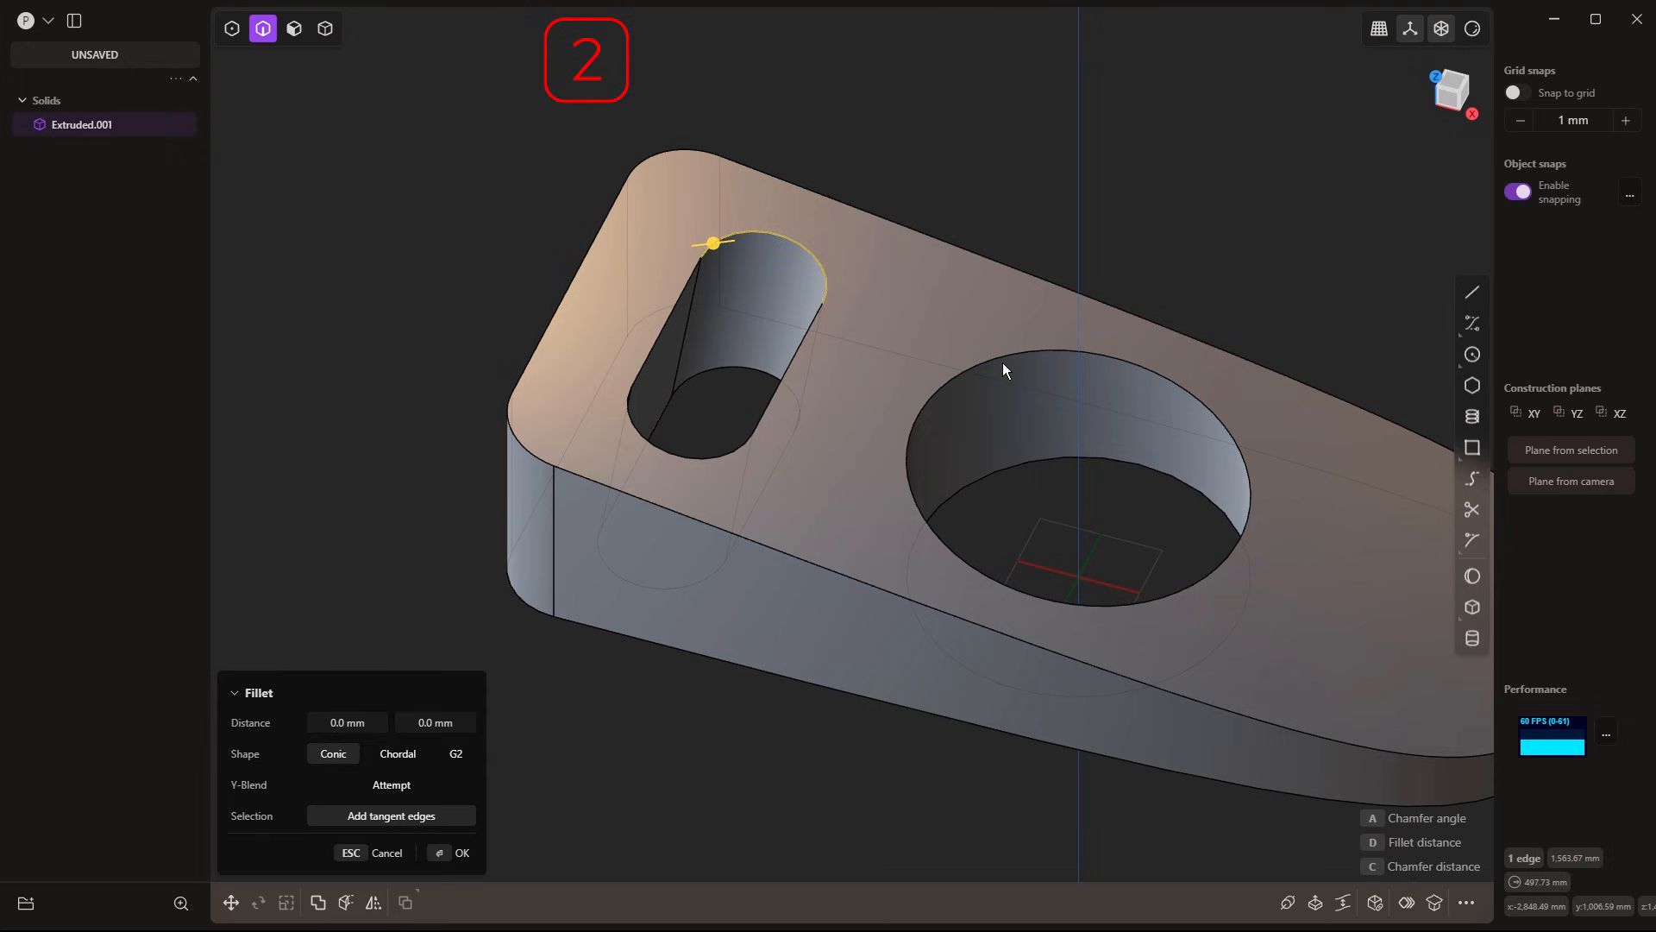
pyautogui.click(1003, 363)
pyautogui.click(1016, 459)
pyautogui.click(760, 371)
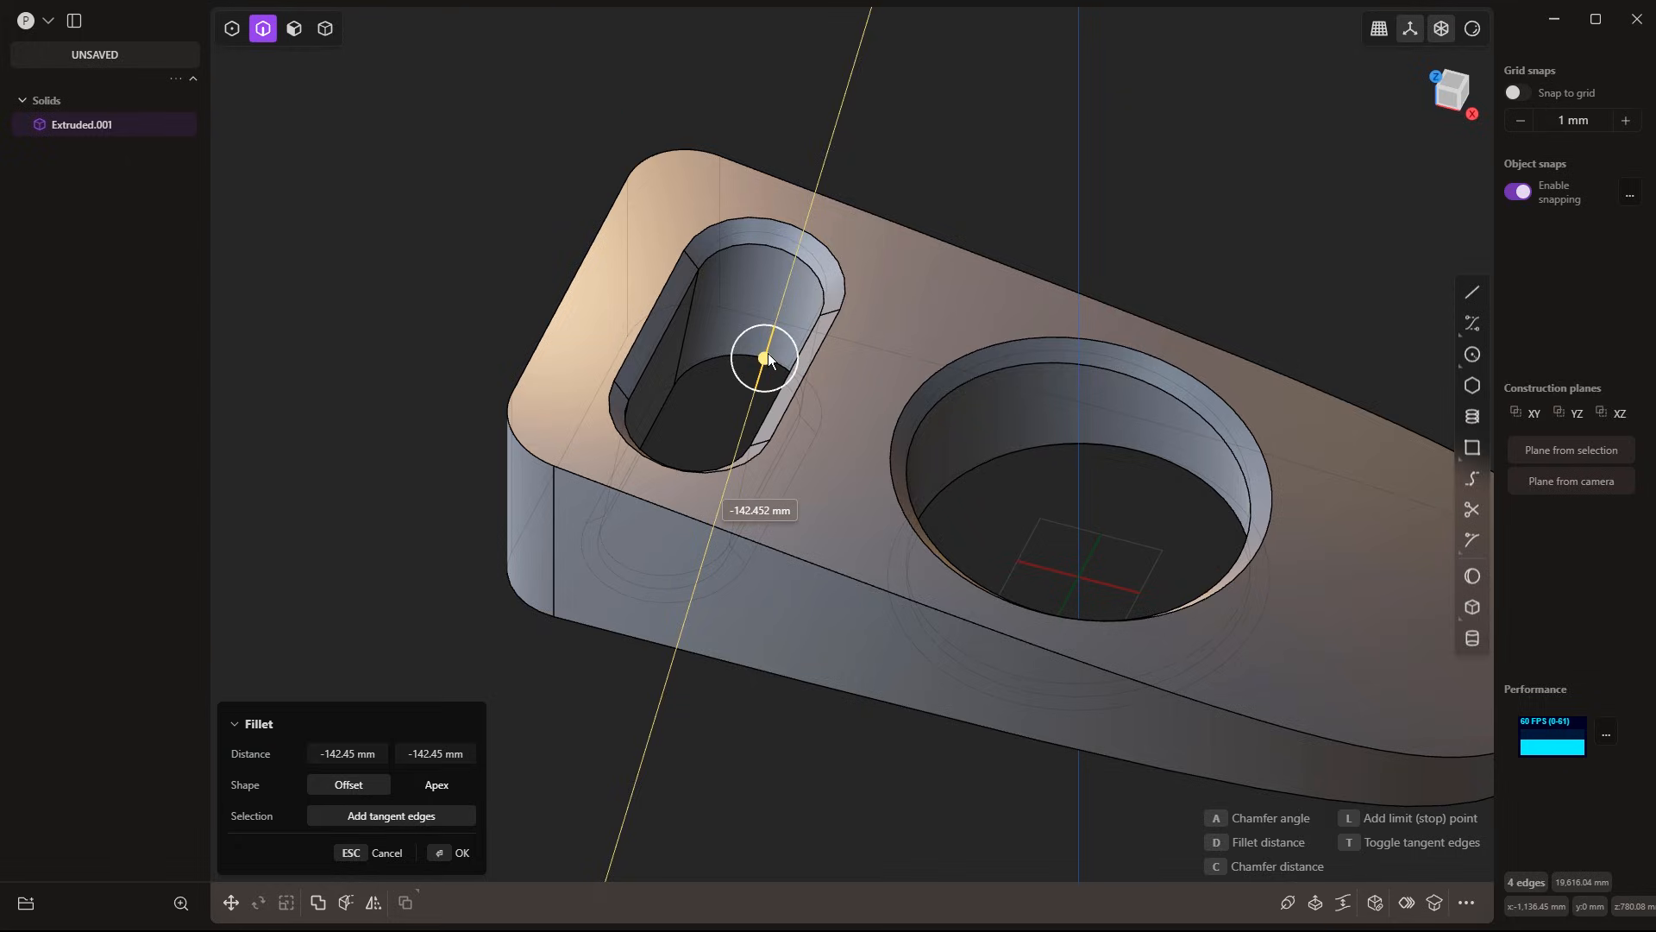
pyautogui.click(768, 350)
pyautogui.press('Return')
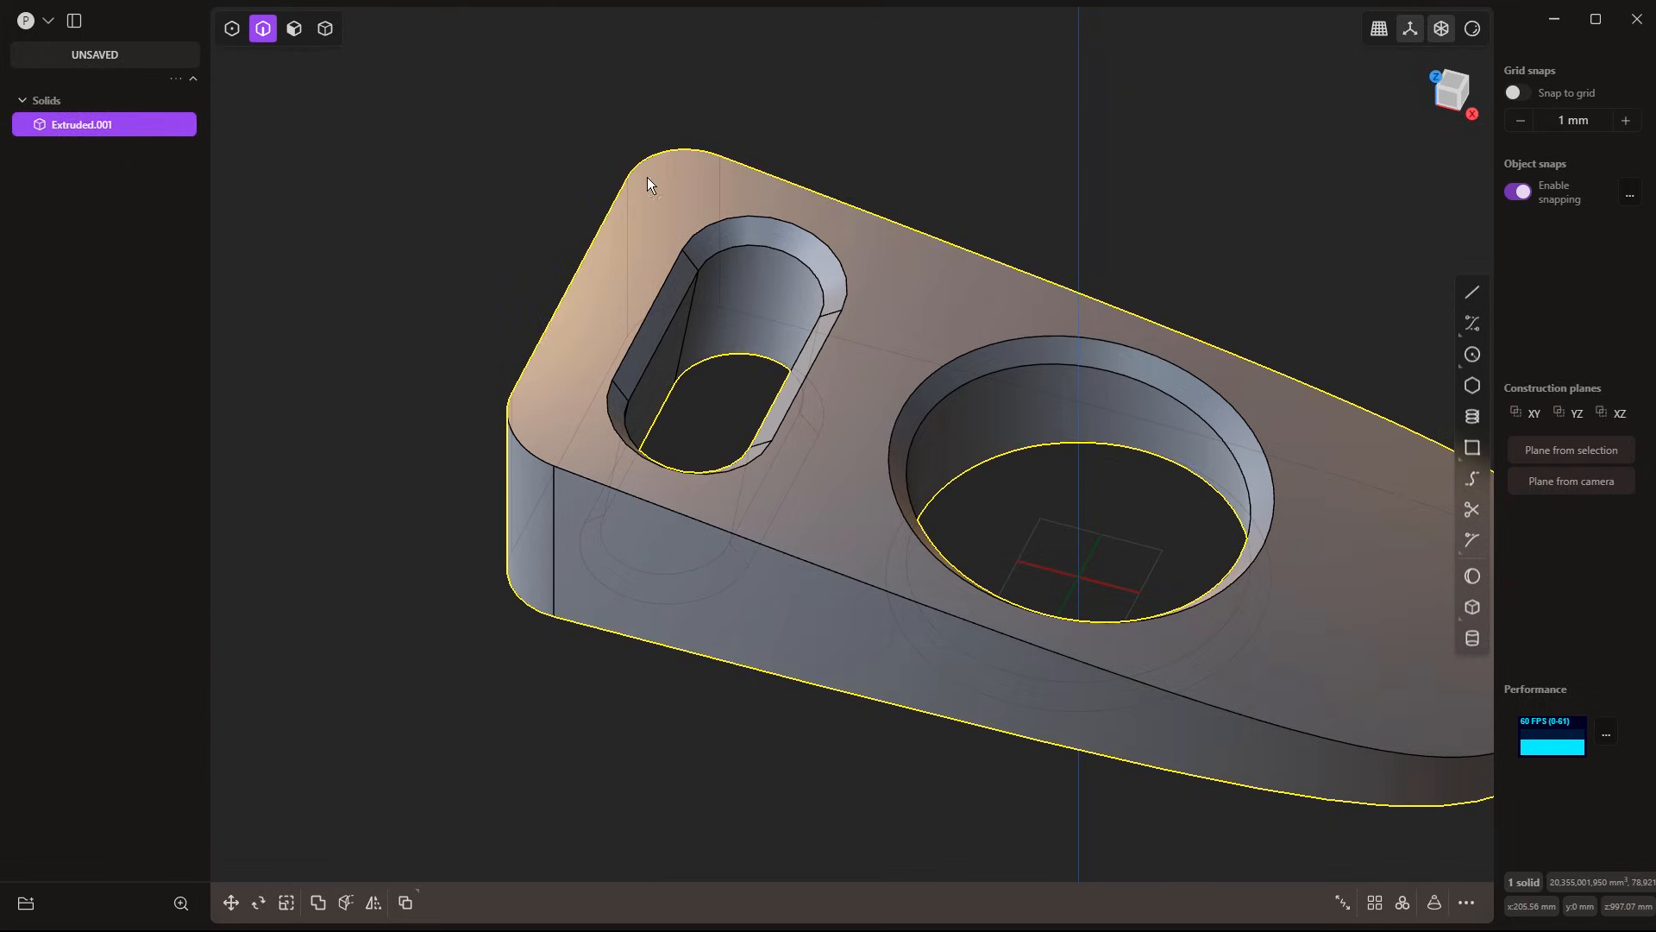
# Fillet the outer top and bottom edge loops of the wedge-shaped body by 170.6 mm
pyautogui.click(692, 147)
pyautogui.press('f')
pyautogui.click(526, 602)
pyautogui.click(525, 602)
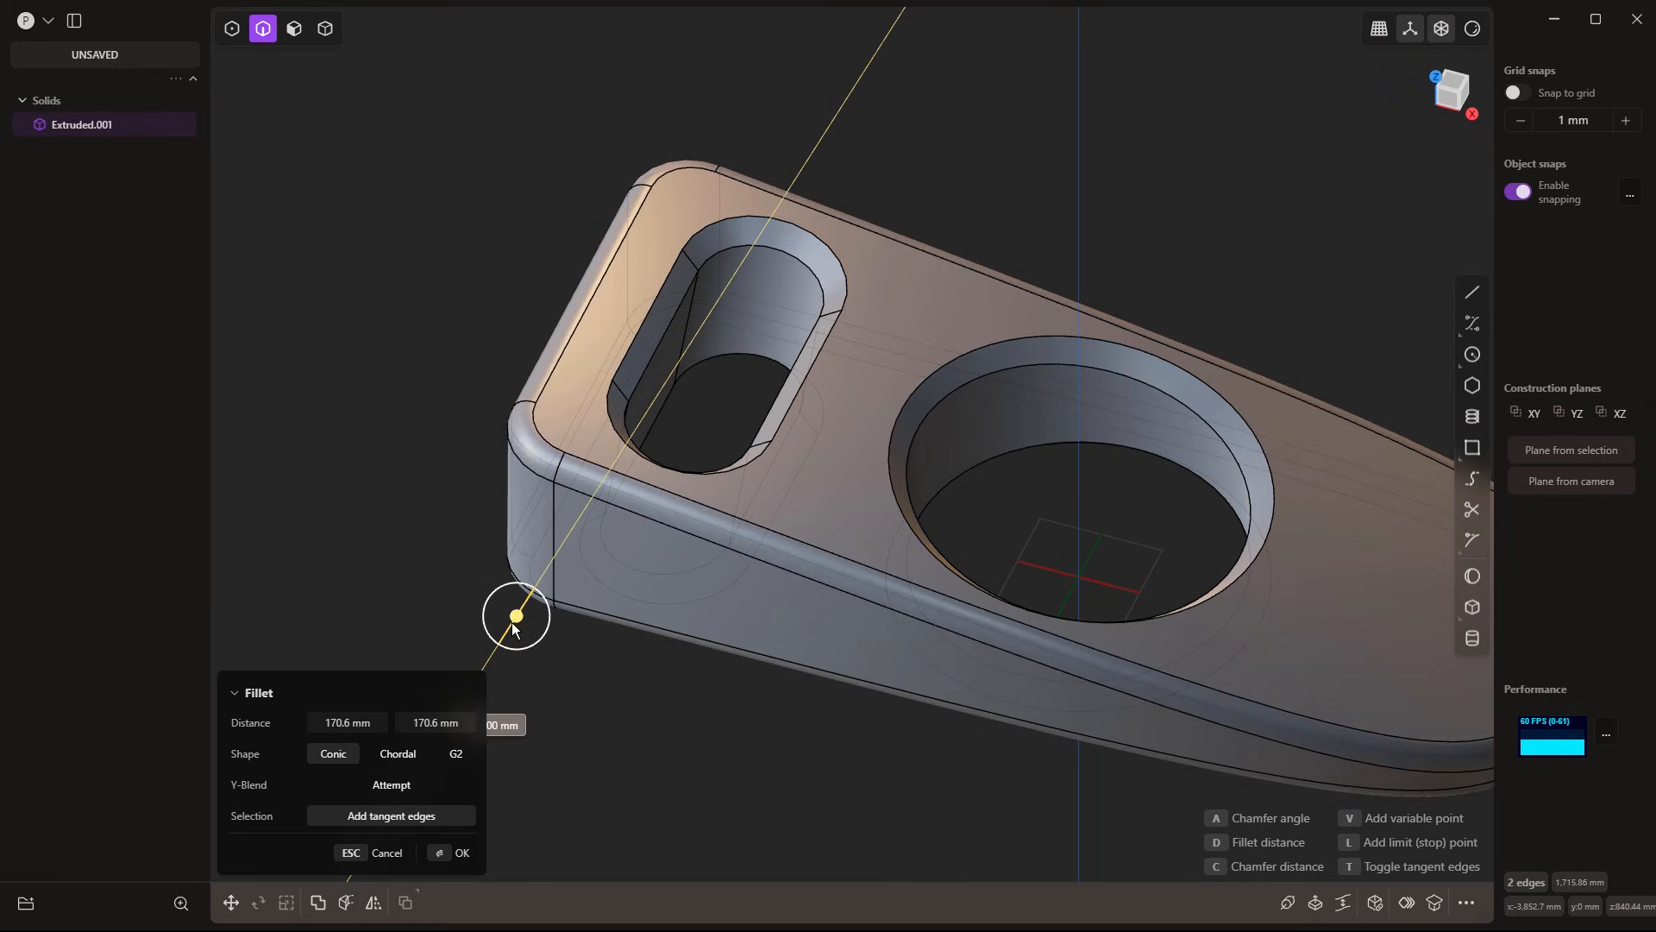
pyautogui.moveTo(512, 623); pyautogui.dragTo(512, 623)
pyautogui.press('Return')
pyautogui.scroll(-3, 483, 307)
pyautogui.click(488, 304)
pyautogui.moveTo(956, 695); pyautogui.dragTo(1018, 652, button='middle')
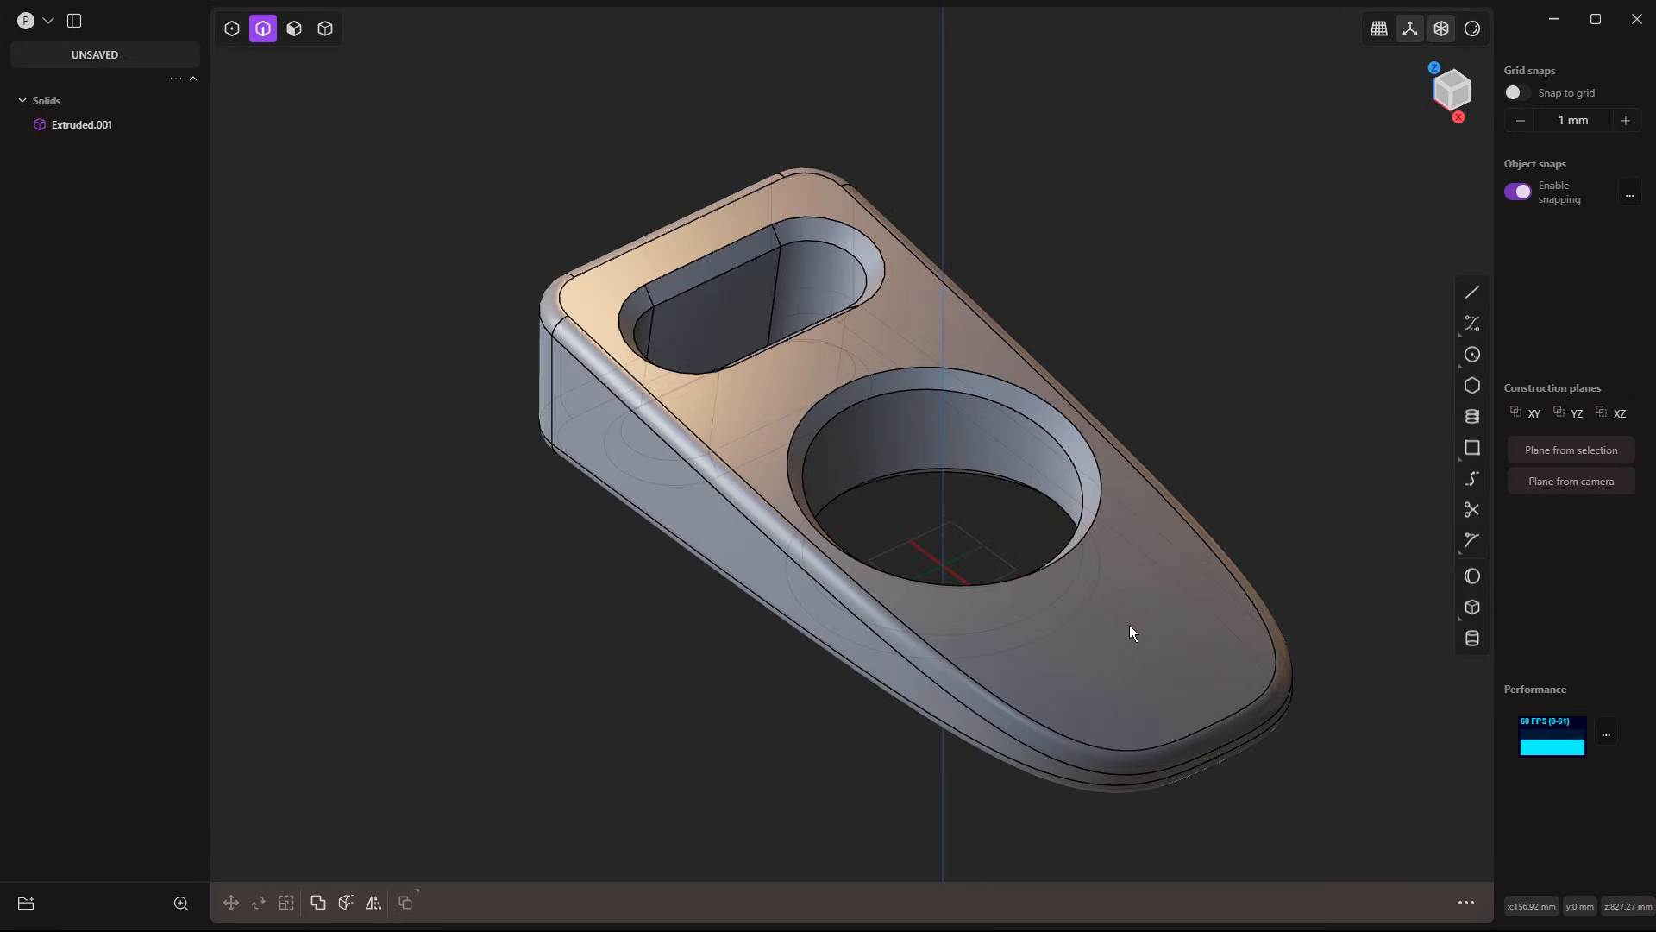
# Enable all selection modes and set a temporary construction plane on the body's sloped top face
pyautogui.press('5')
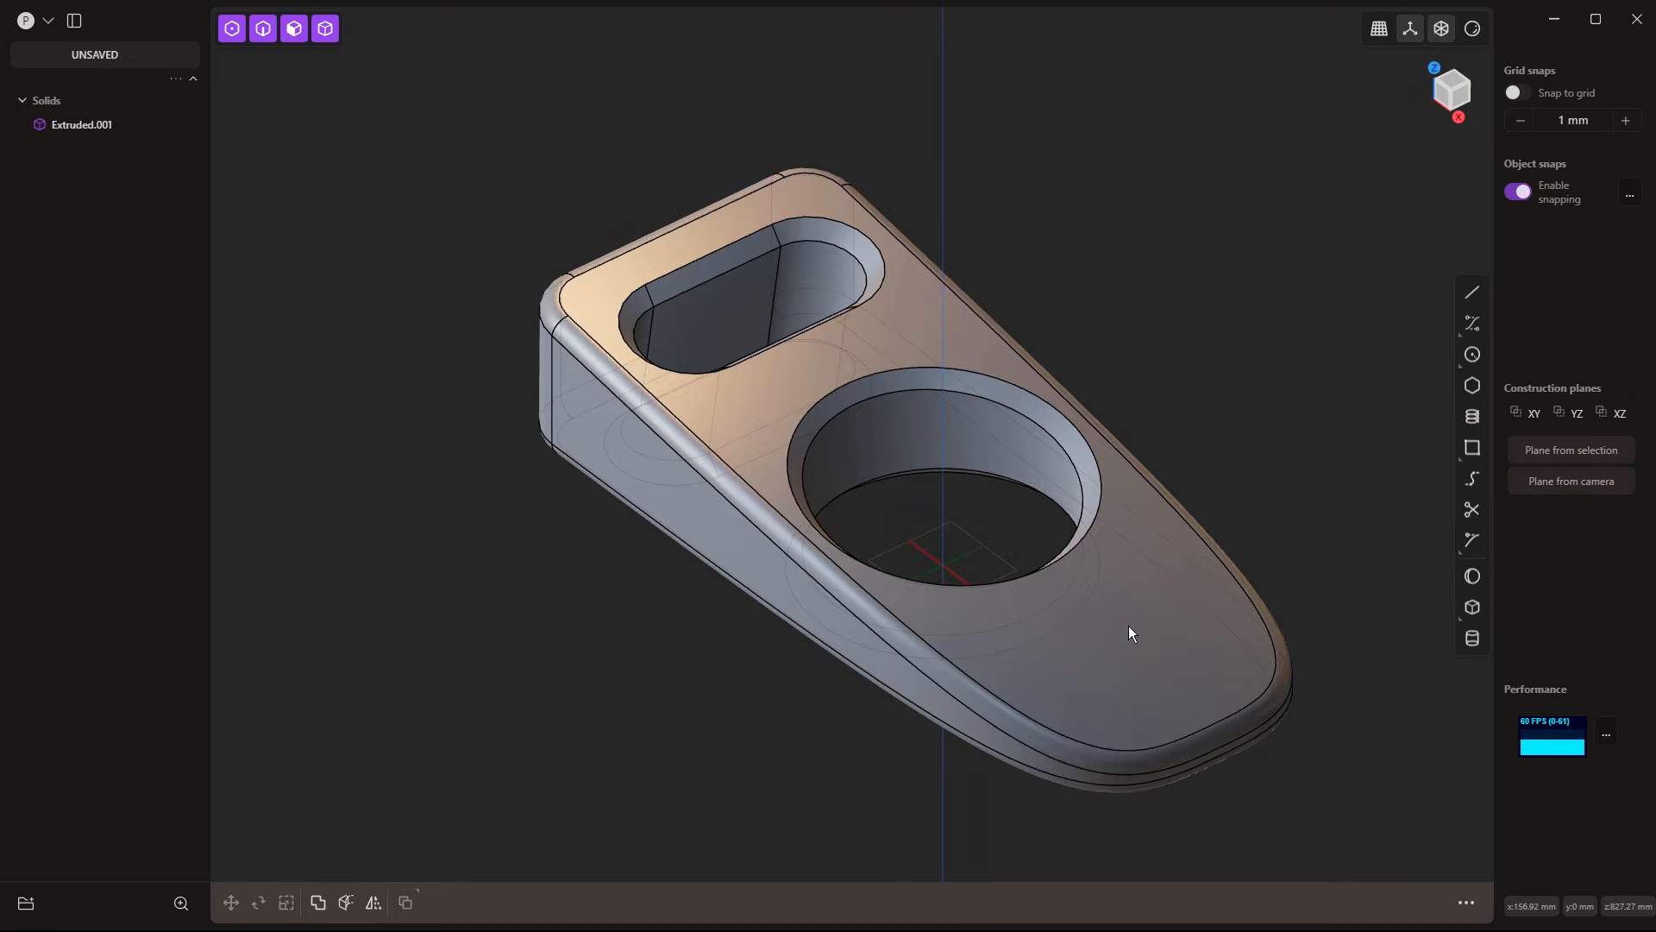
pyautogui.click(1128, 624)
pyautogui.click(1136, 612)
pyautogui.press('space')
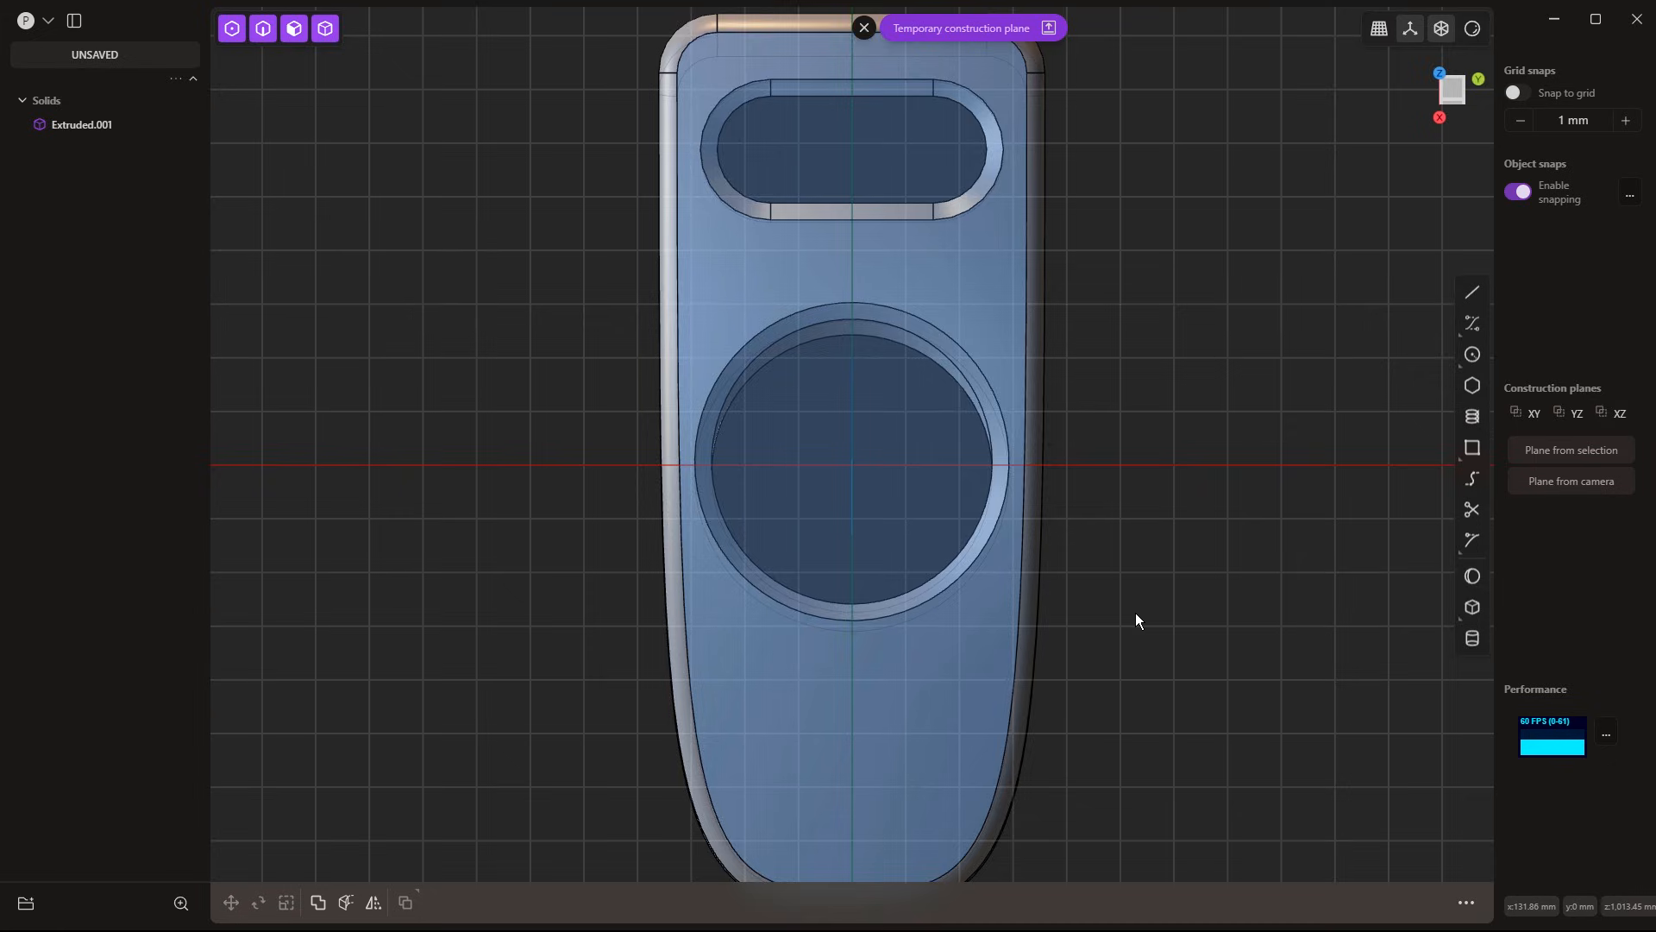
pyautogui.scroll(-1, 1128, 597)
pyautogui.keyDown('shift'); pyautogui.moveTo(1142, 650); pyautogui.dragTo(1397, 520, button='middle'); pyautogui.keyUp('shift')
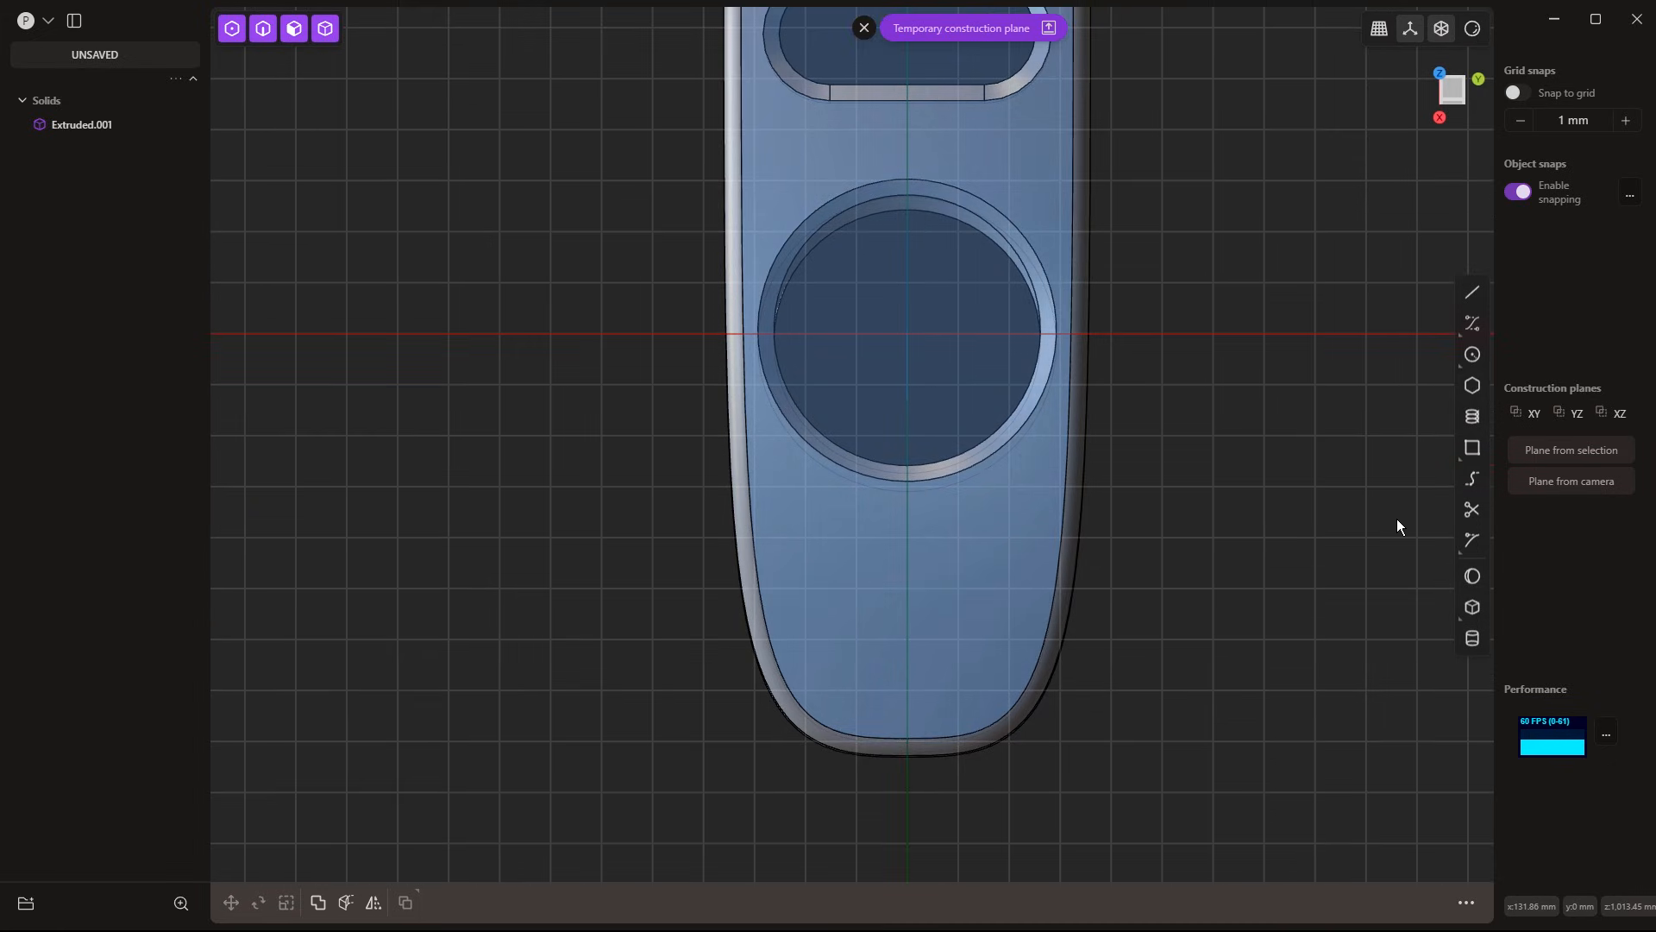
# Draw a centred circle about 1732.94 mm in diameter between the hole and the narrow end, and exit the construction plane
pyautogui.click(1473, 355)
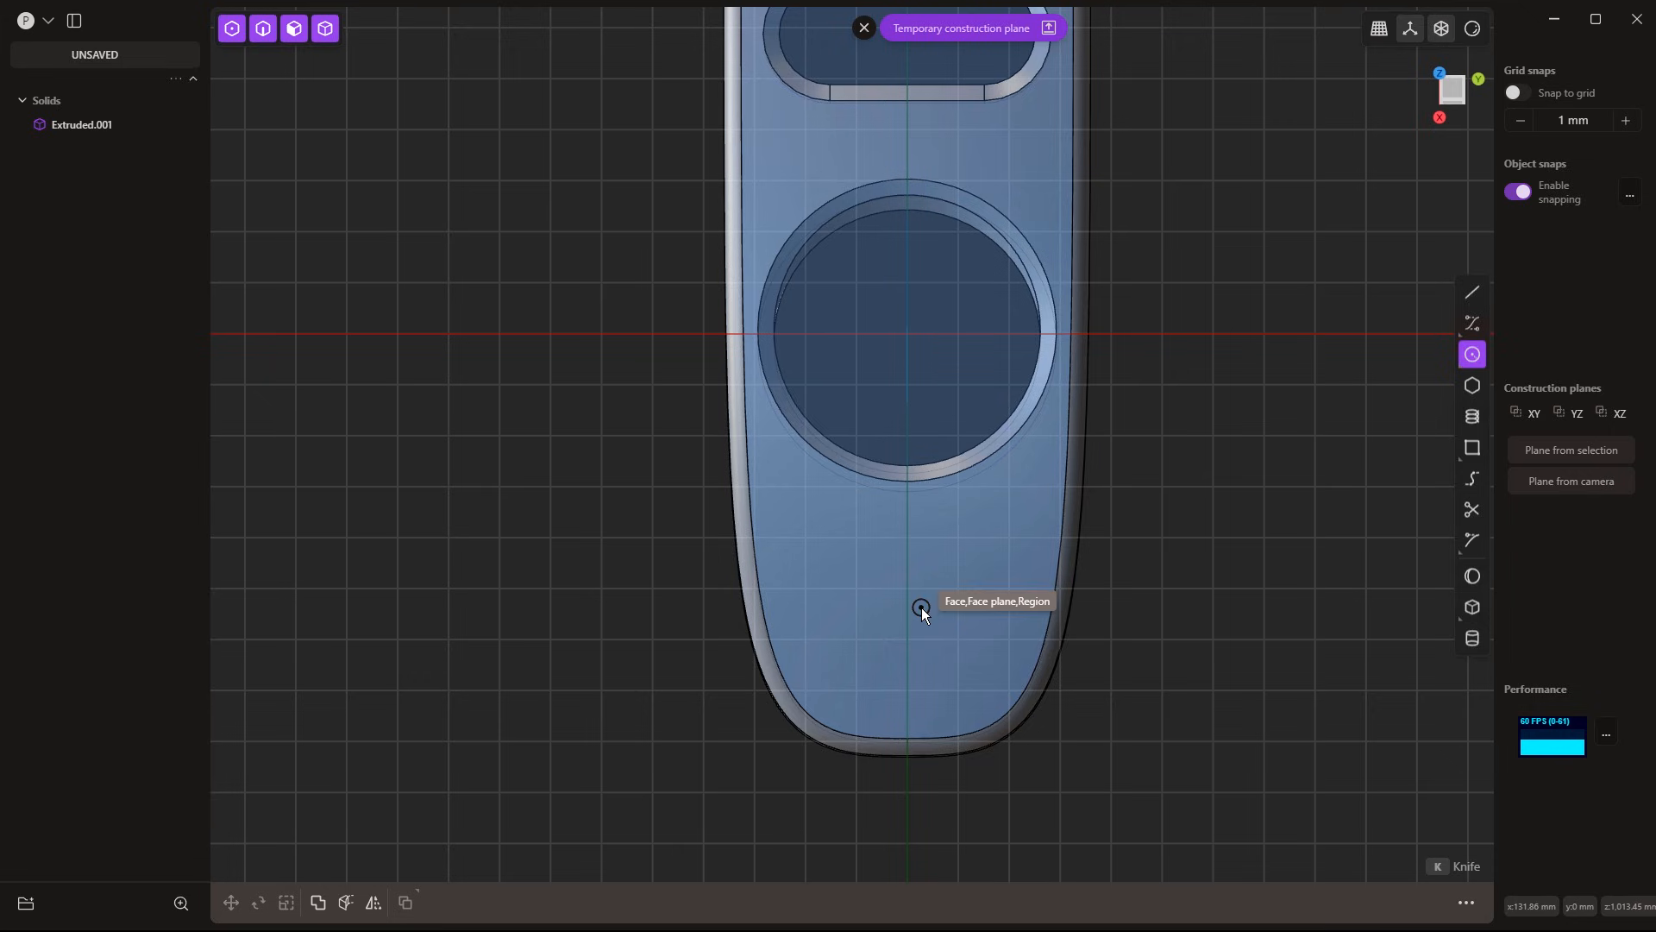
pyautogui.click(908, 605)
pyautogui.click(992, 625)
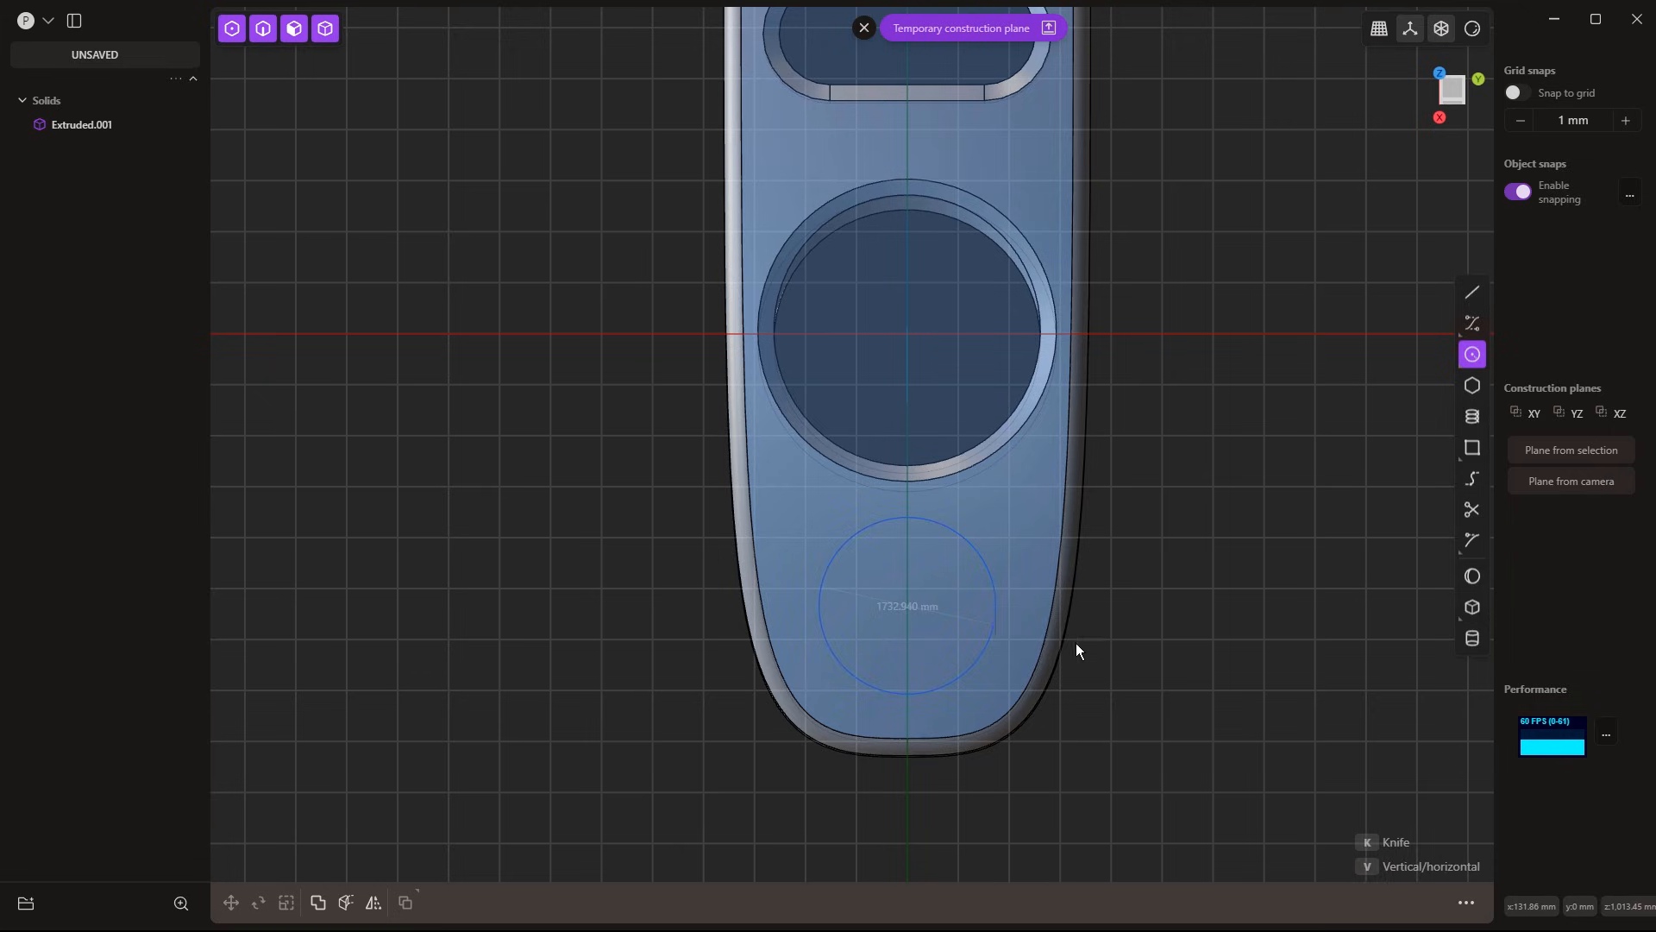
pyautogui.moveTo(1080, 715); pyautogui.dragTo(1244, 390, button='middle')
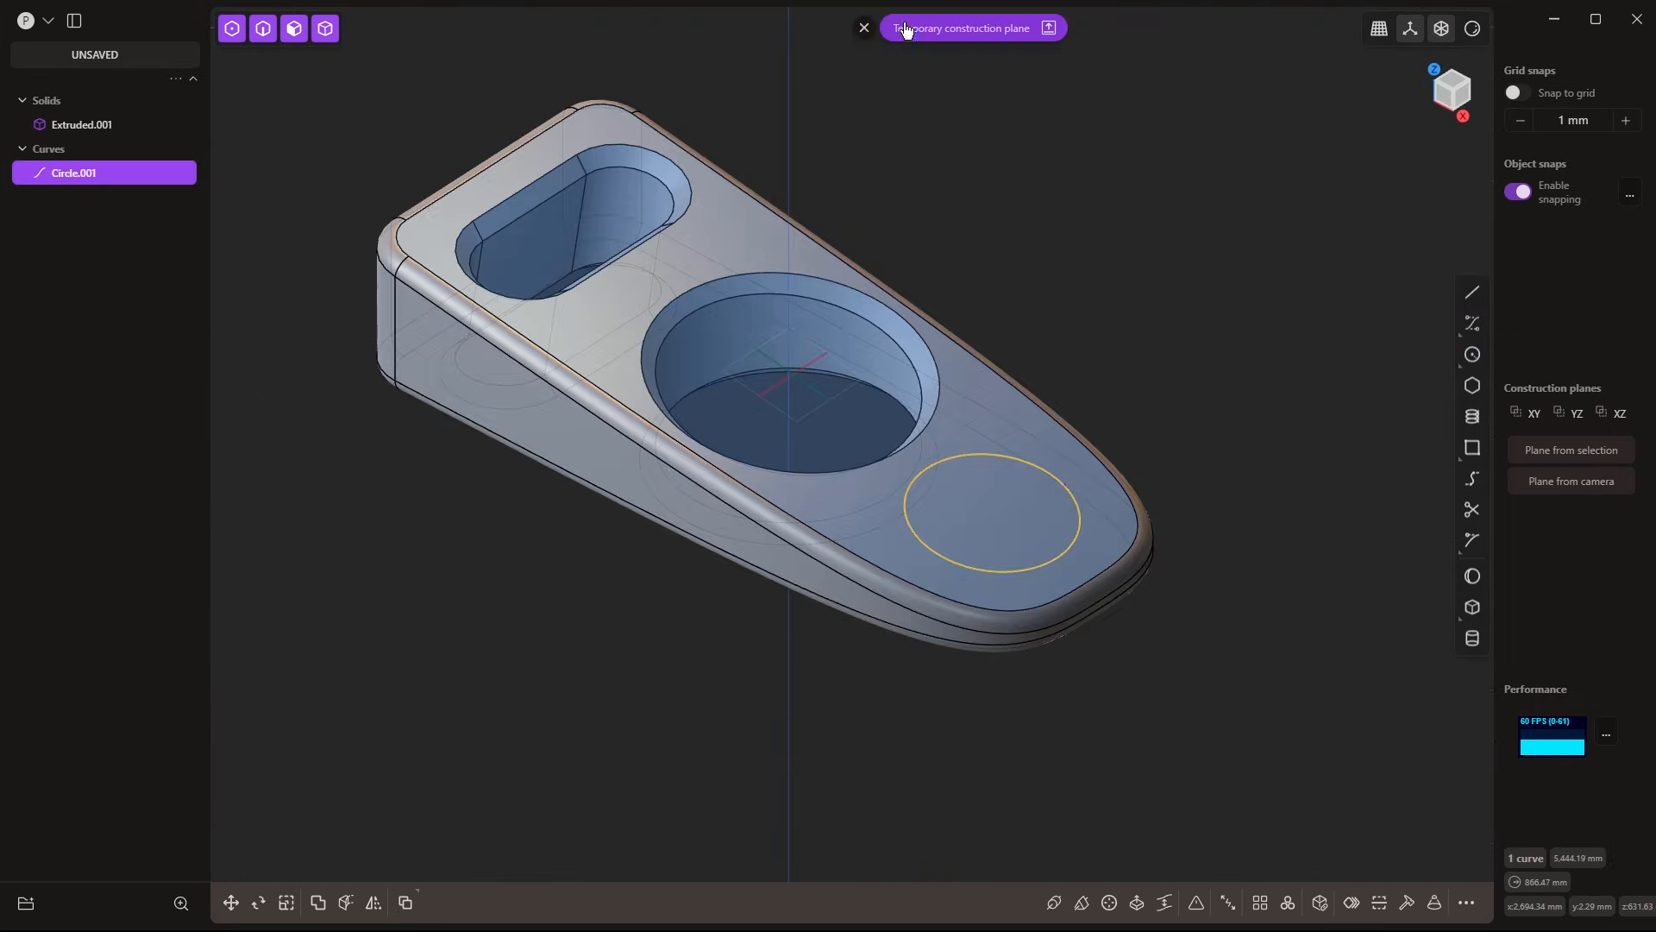
pyautogui.click(864, 28)
# Extrude the circle region 1288.15 mm upward as a boss united with the body, and delete the circle curve
pyautogui.press('e')
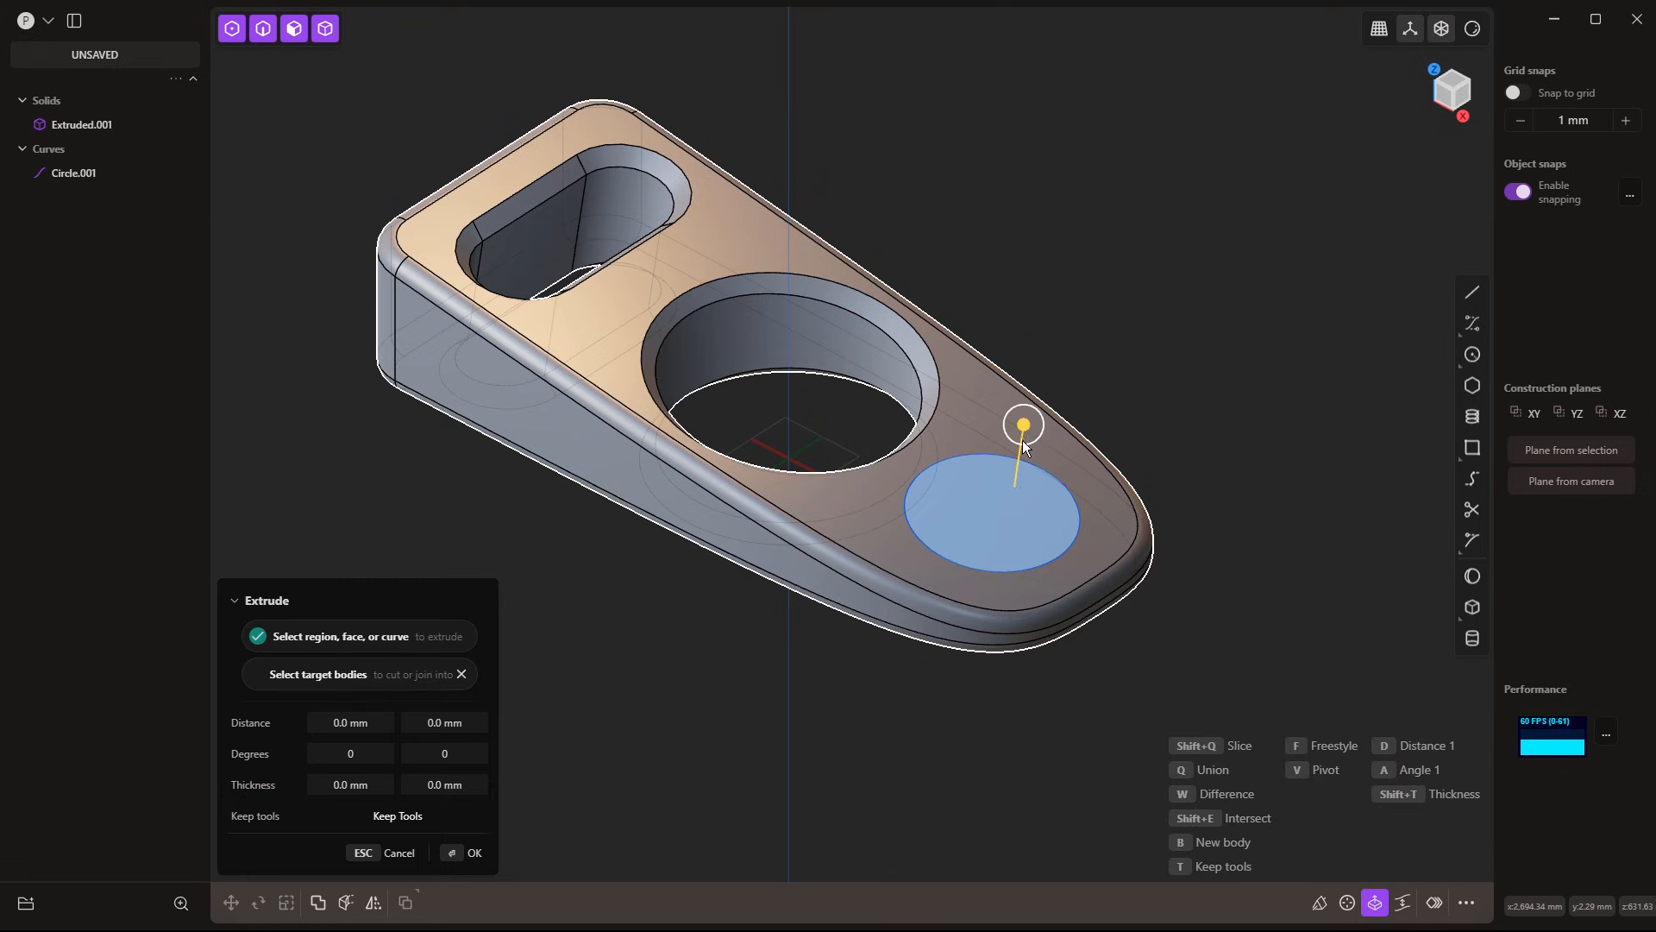
pyautogui.moveTo(1039, 327); pyautogui.dragTo(975, 404, button='middle')
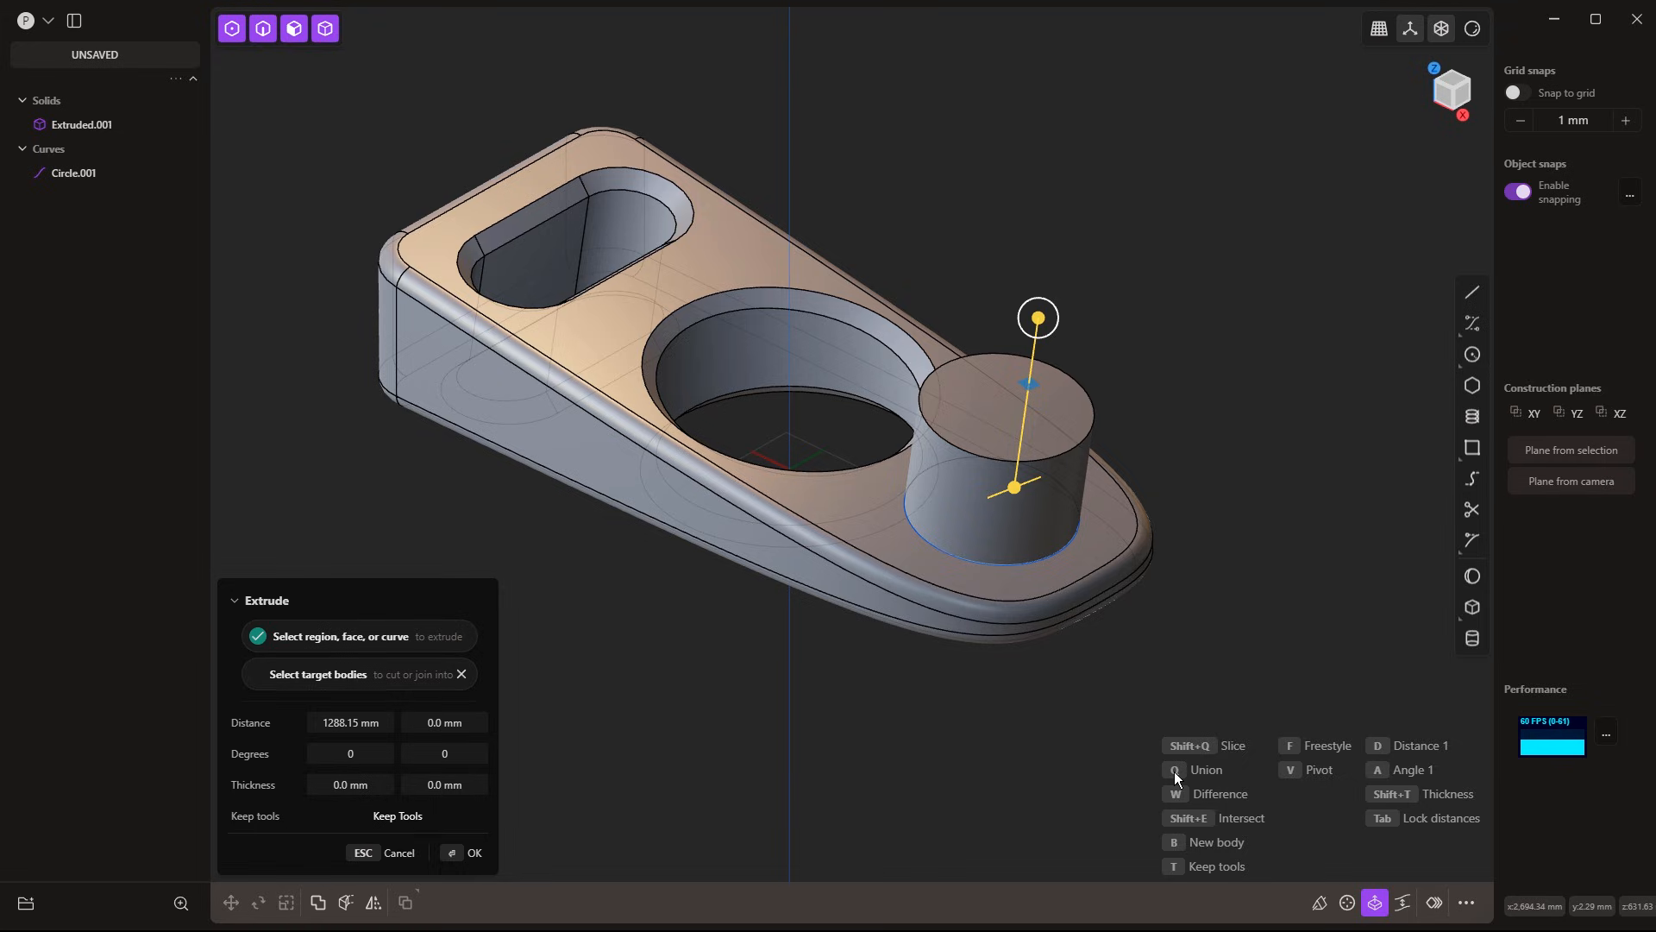
pyautogui.press('q')
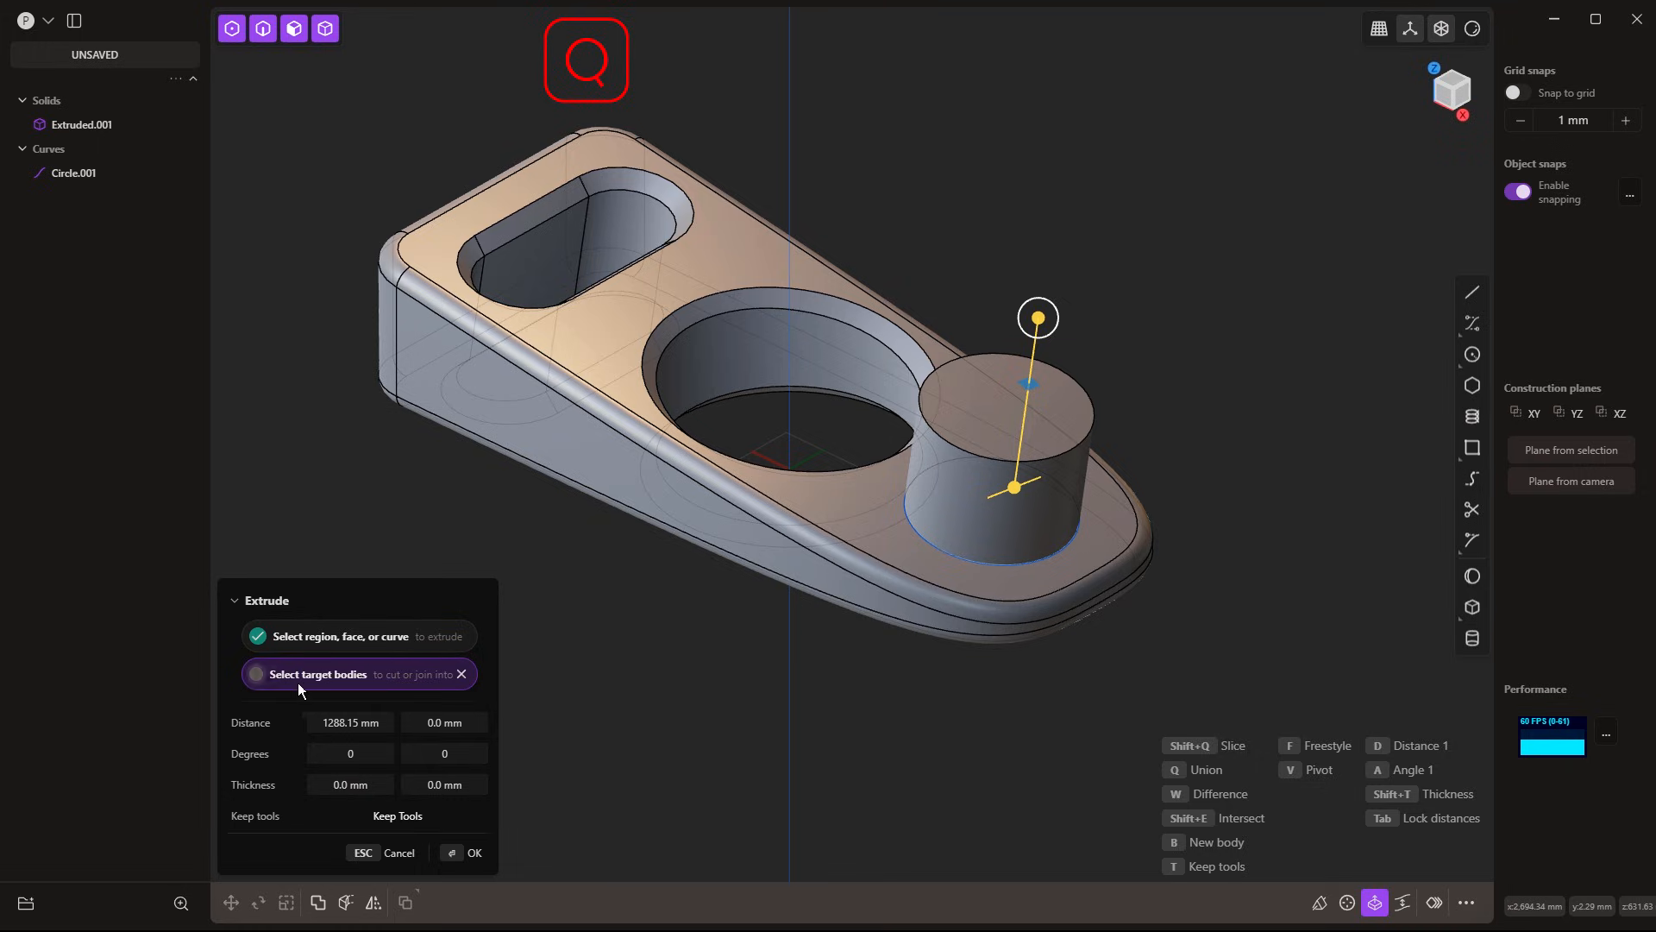
pyautogui.click(897, 588)
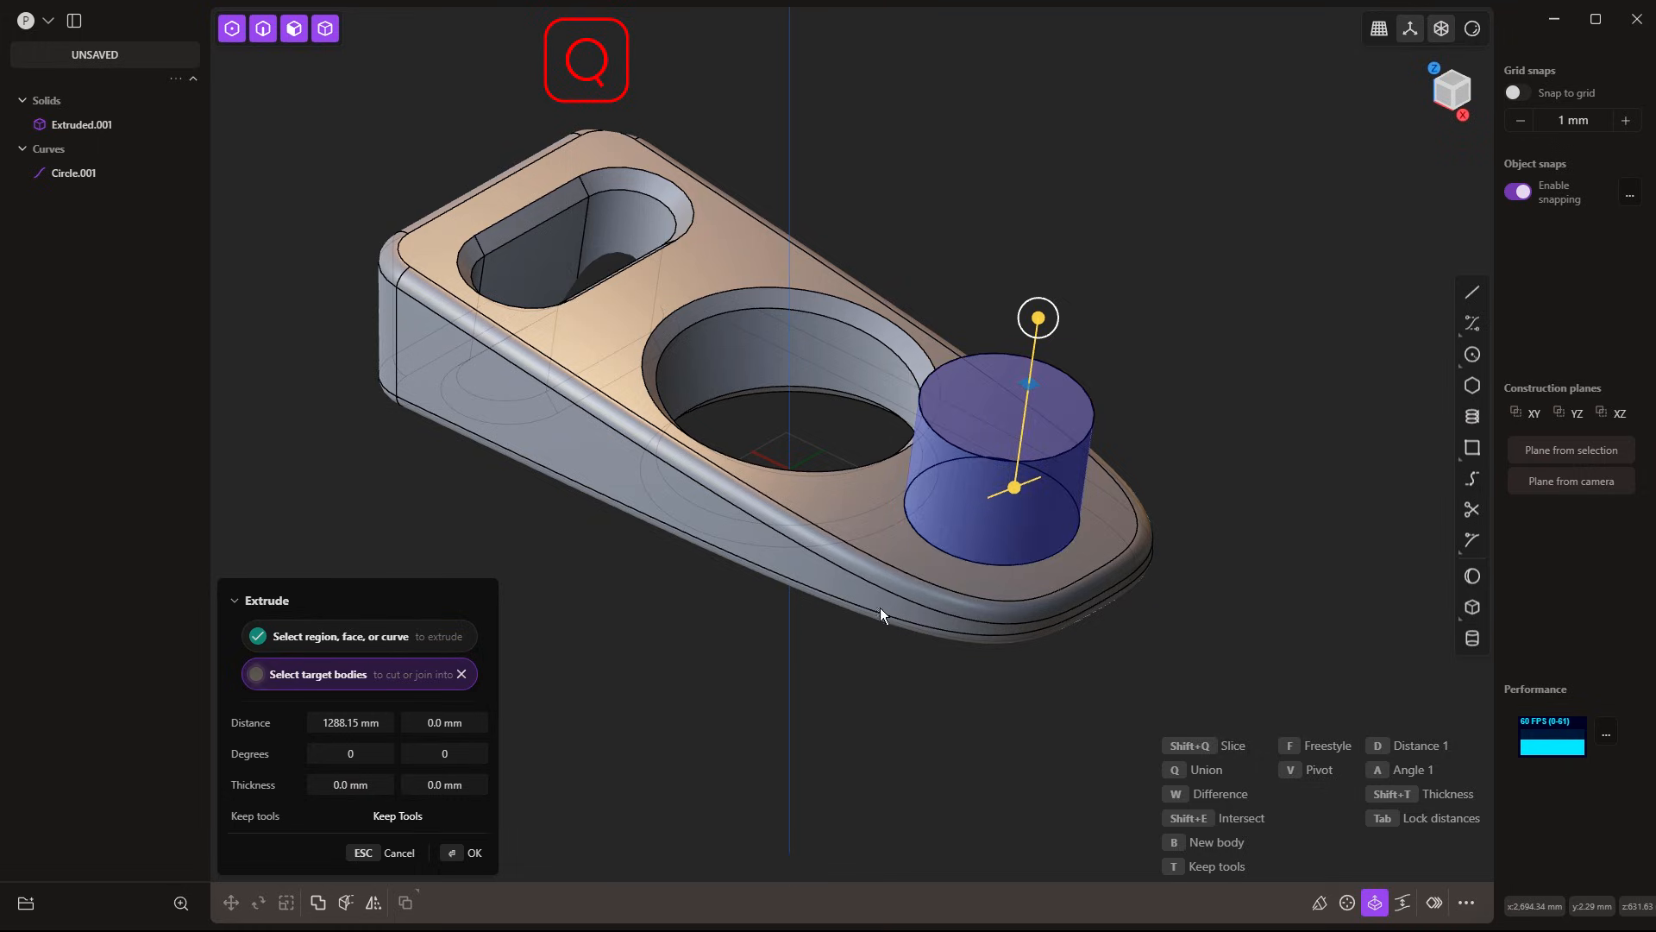
pyautogui.rightClick(804, 692)
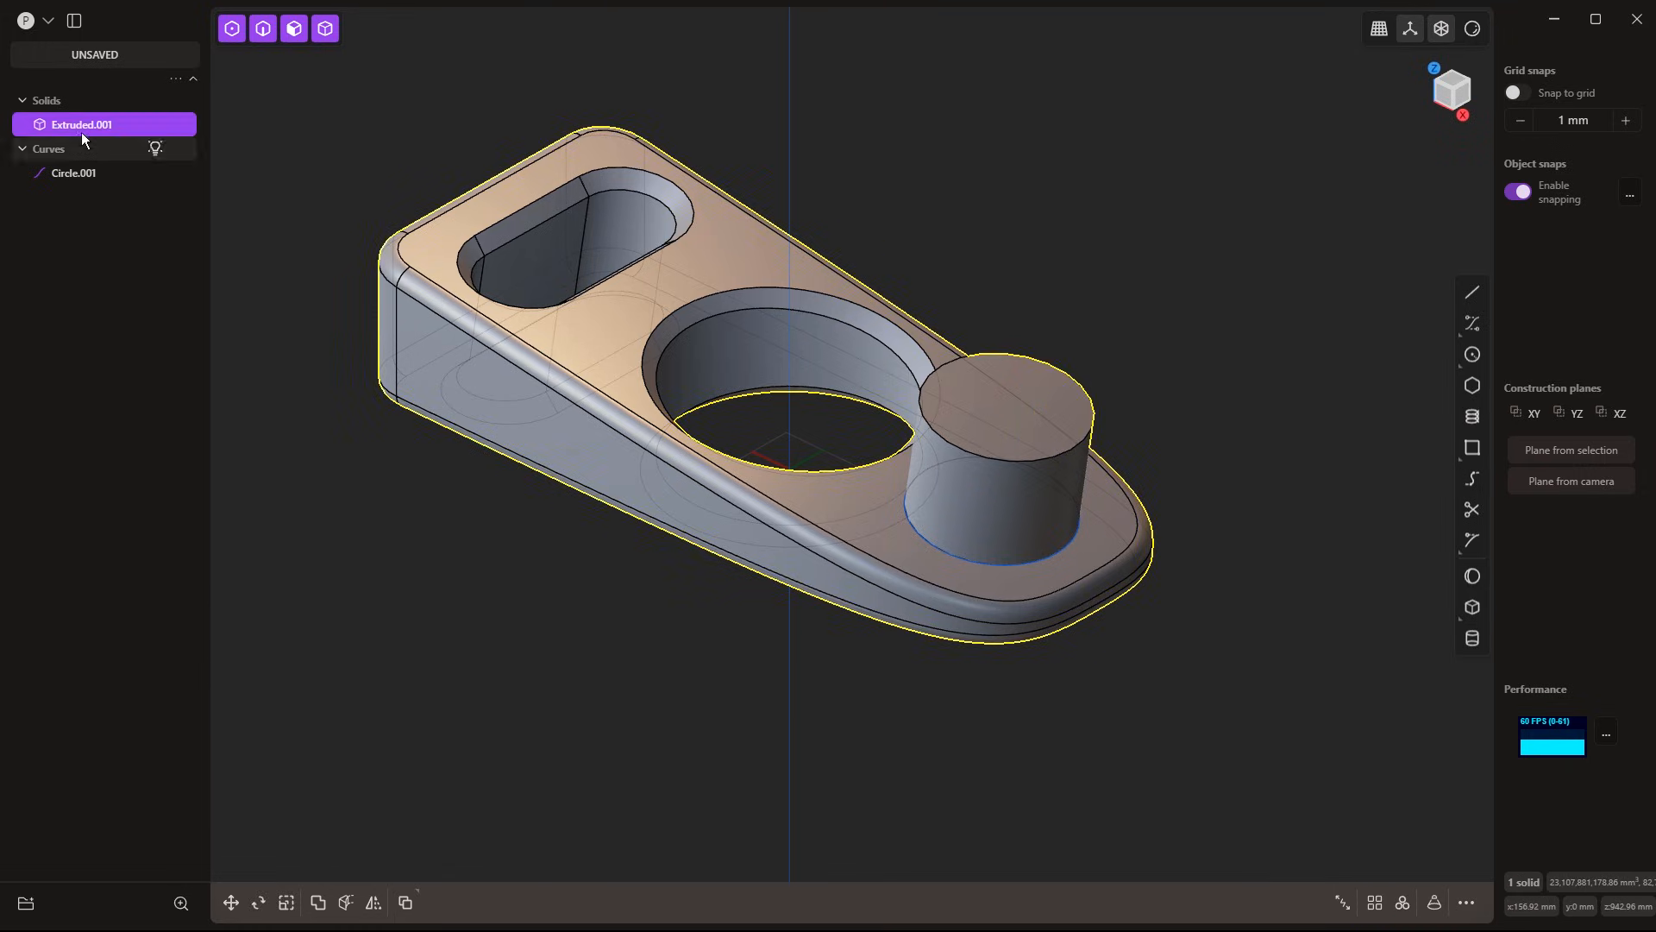
pyautogui.click(91, 171)
pyautogui.press('Delete')
# Fillet the edge where the boss meets the sloped face by 165.4 mm
pyautogui.click(923, 541)
pyautogui.press('f')
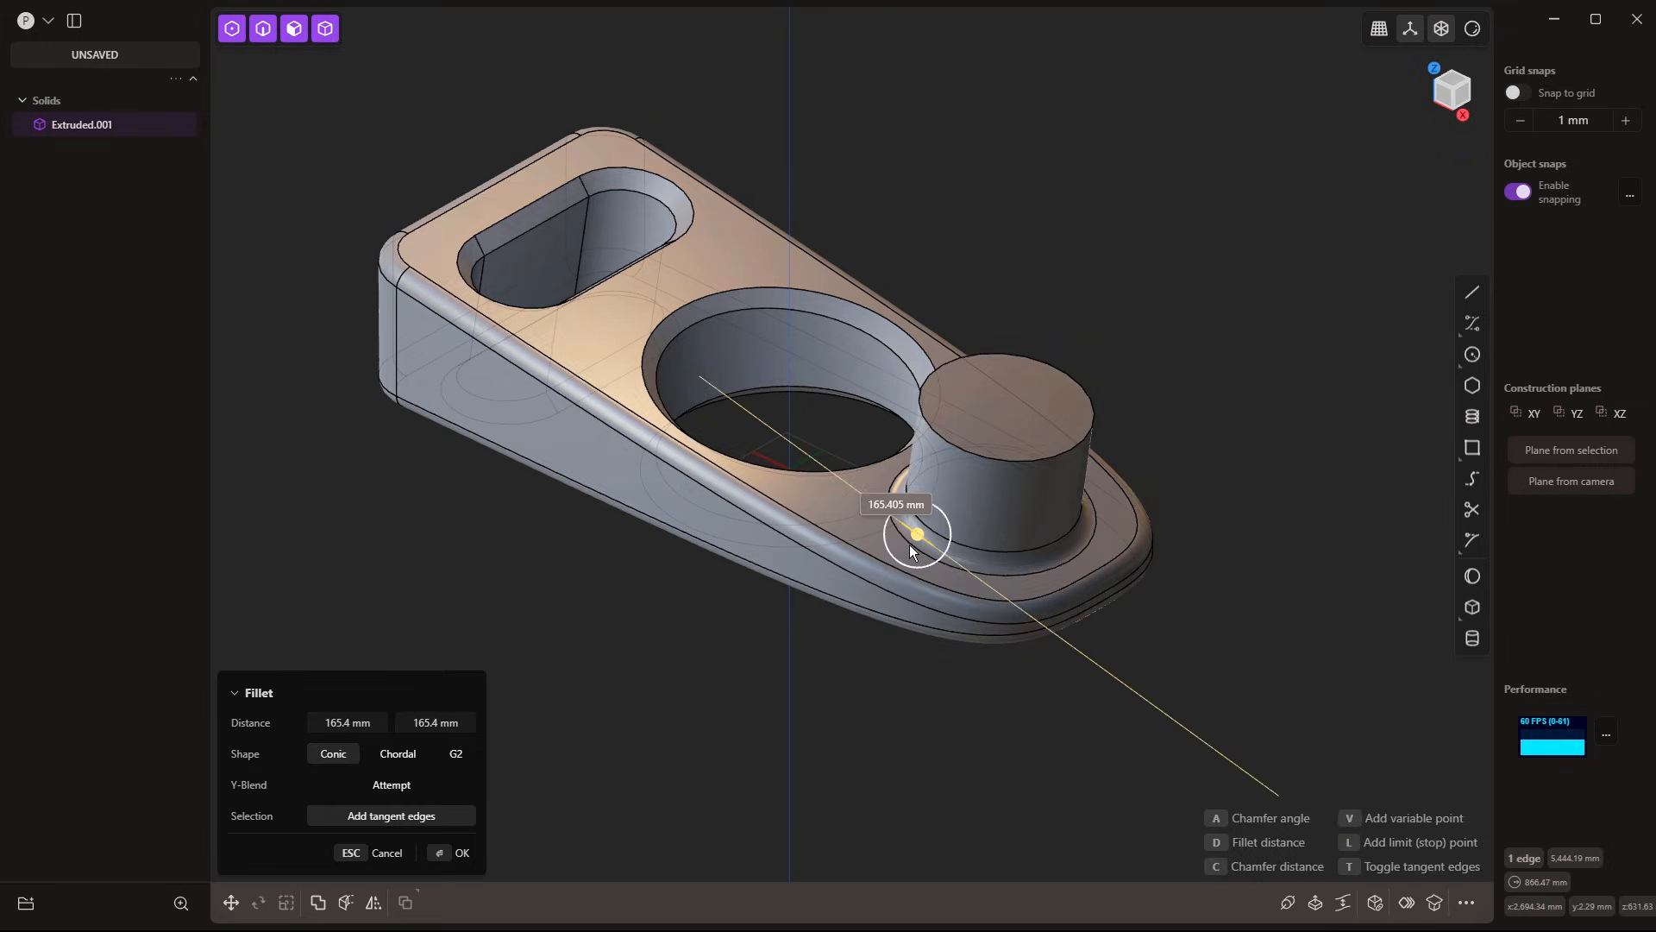
pyautogui.moveTo(910, 546)
pyautogui.mouseDown(button='middle')
pyautogui.moveTo(898, 581)
pyautogui.moveTo(971, 588)
pyautogui.moveTo(858, 577)
pyautogui.moveTo(950, 571)
pyautogui.moveTo(903, 545)
pyautogui.mouseUp(button='middle')
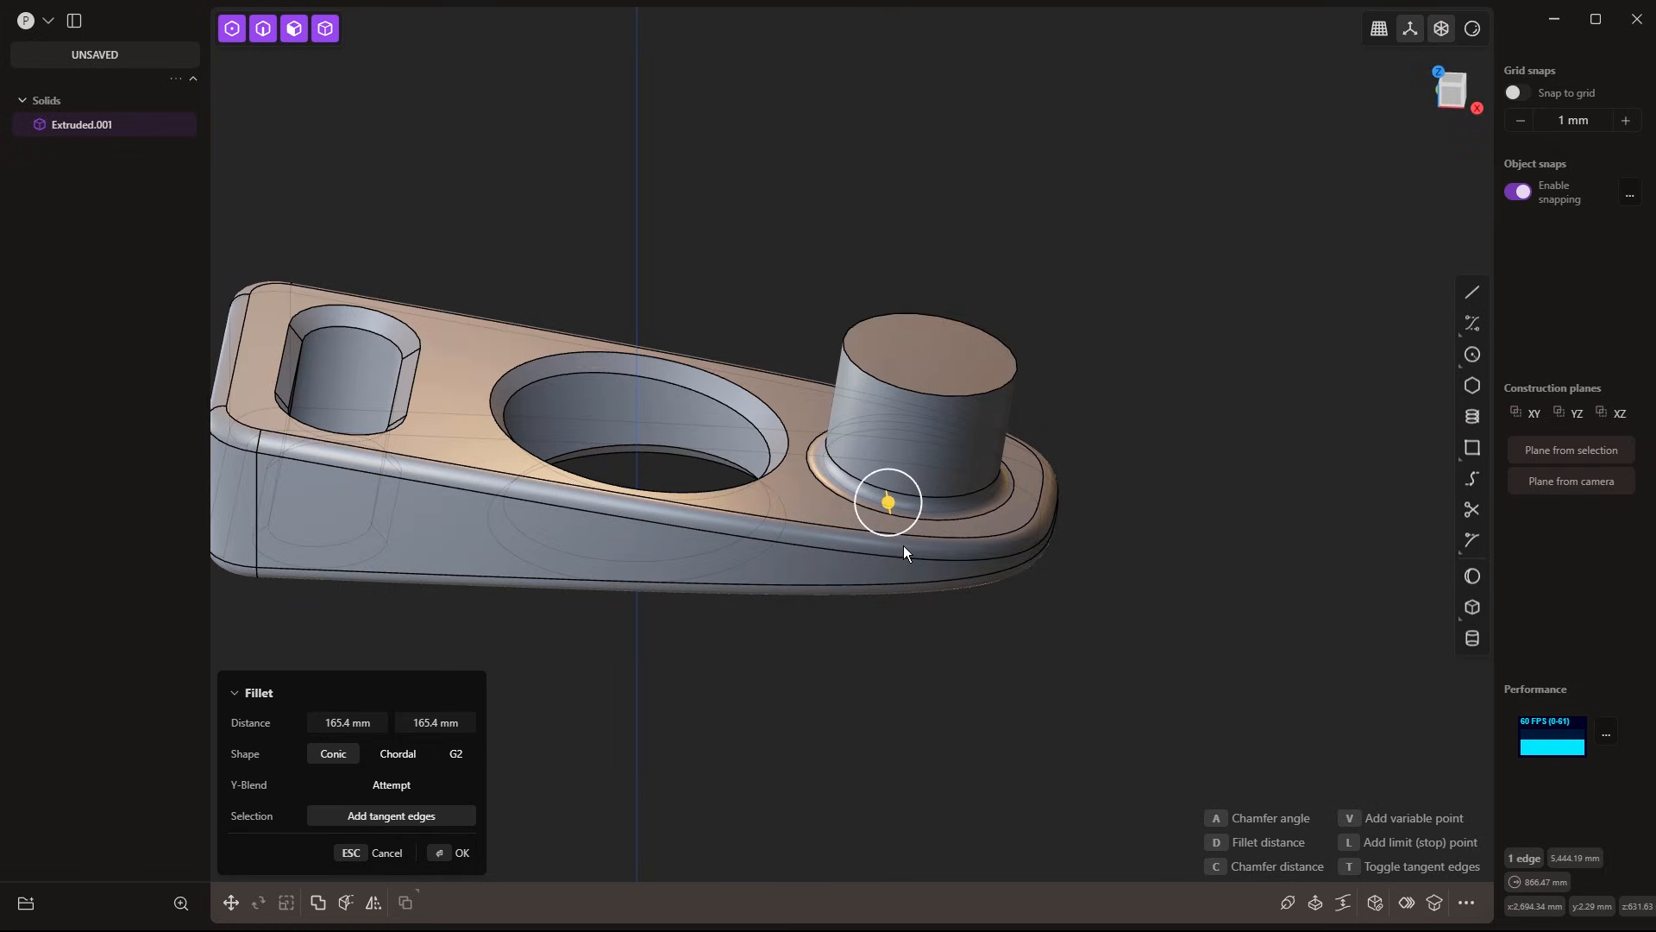
pyautogui.press('Return')
pyautogui.press('Escape')
pyautogui.moveTo(1124, 721); pyautogui.dragTo(1032, 729, button='middle')
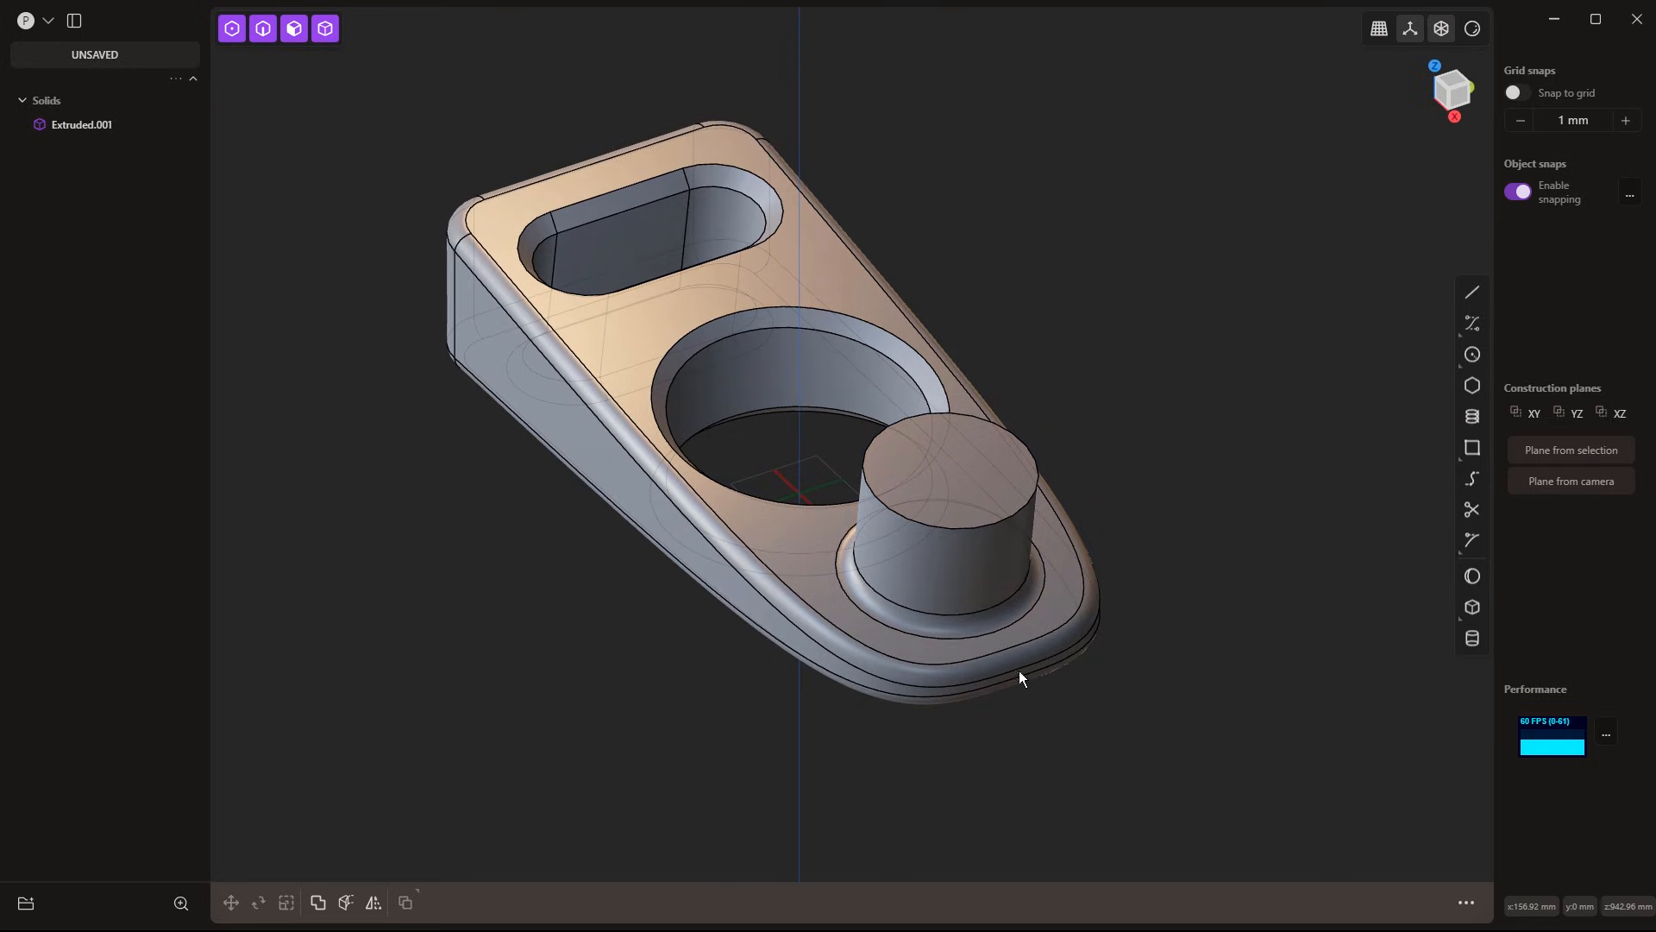
# Offset the boundary of the boss's top face inward by 251.75 mm to split off an inner circle
pyautogui.click(966, 454)
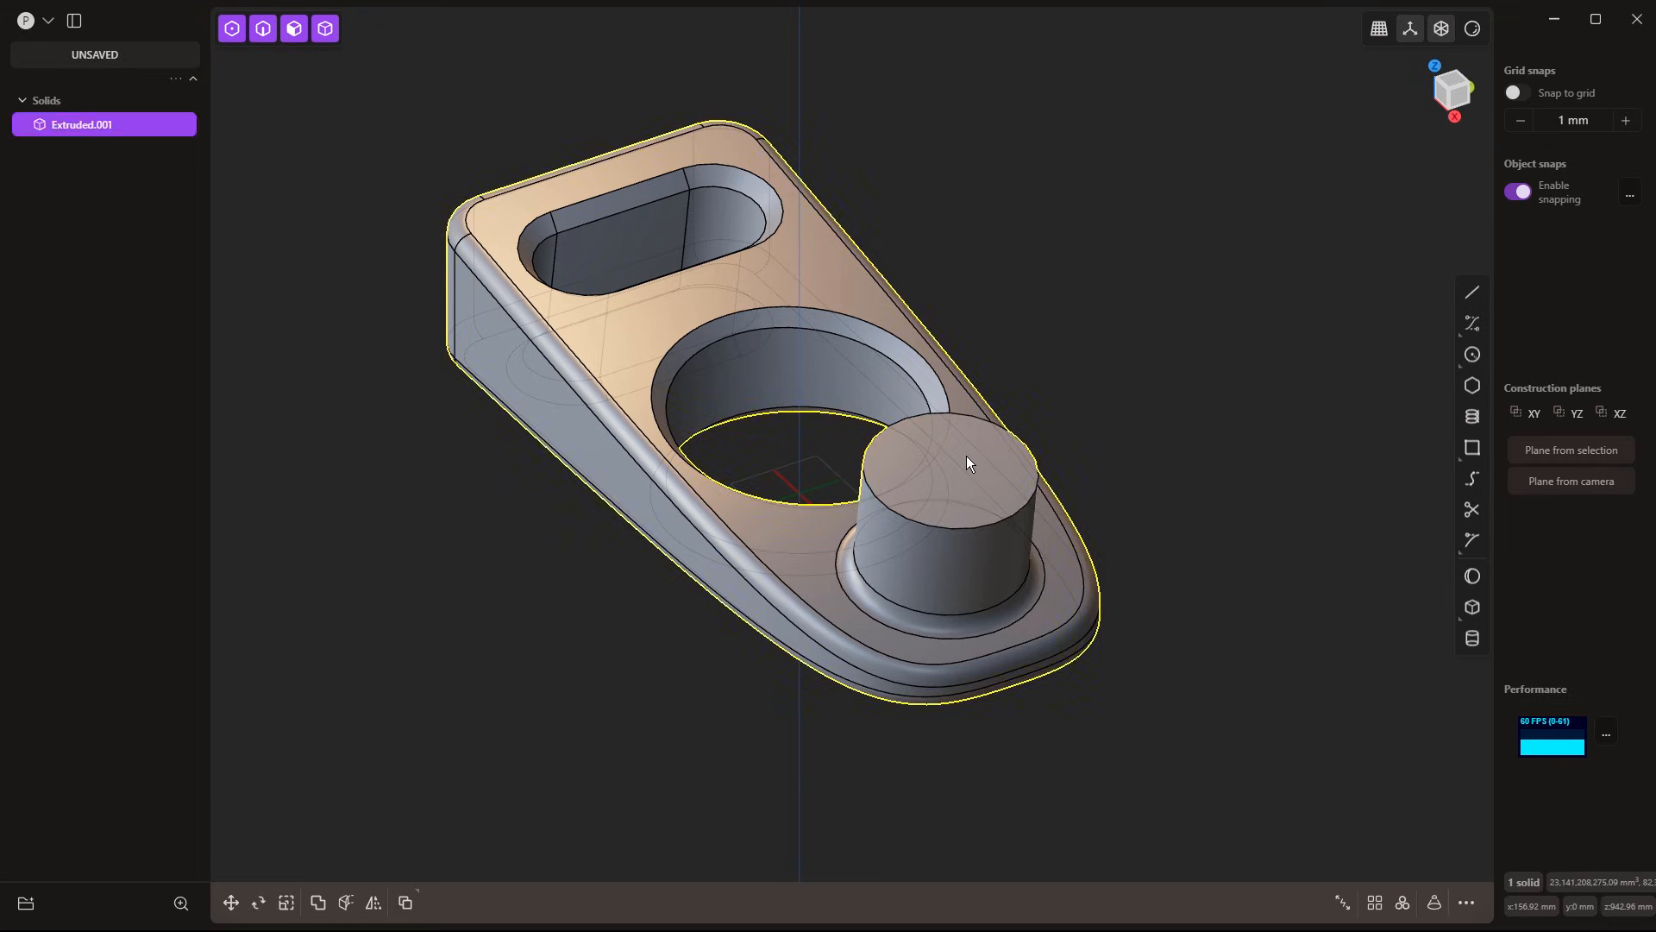
pyautogui.click(966, 455)
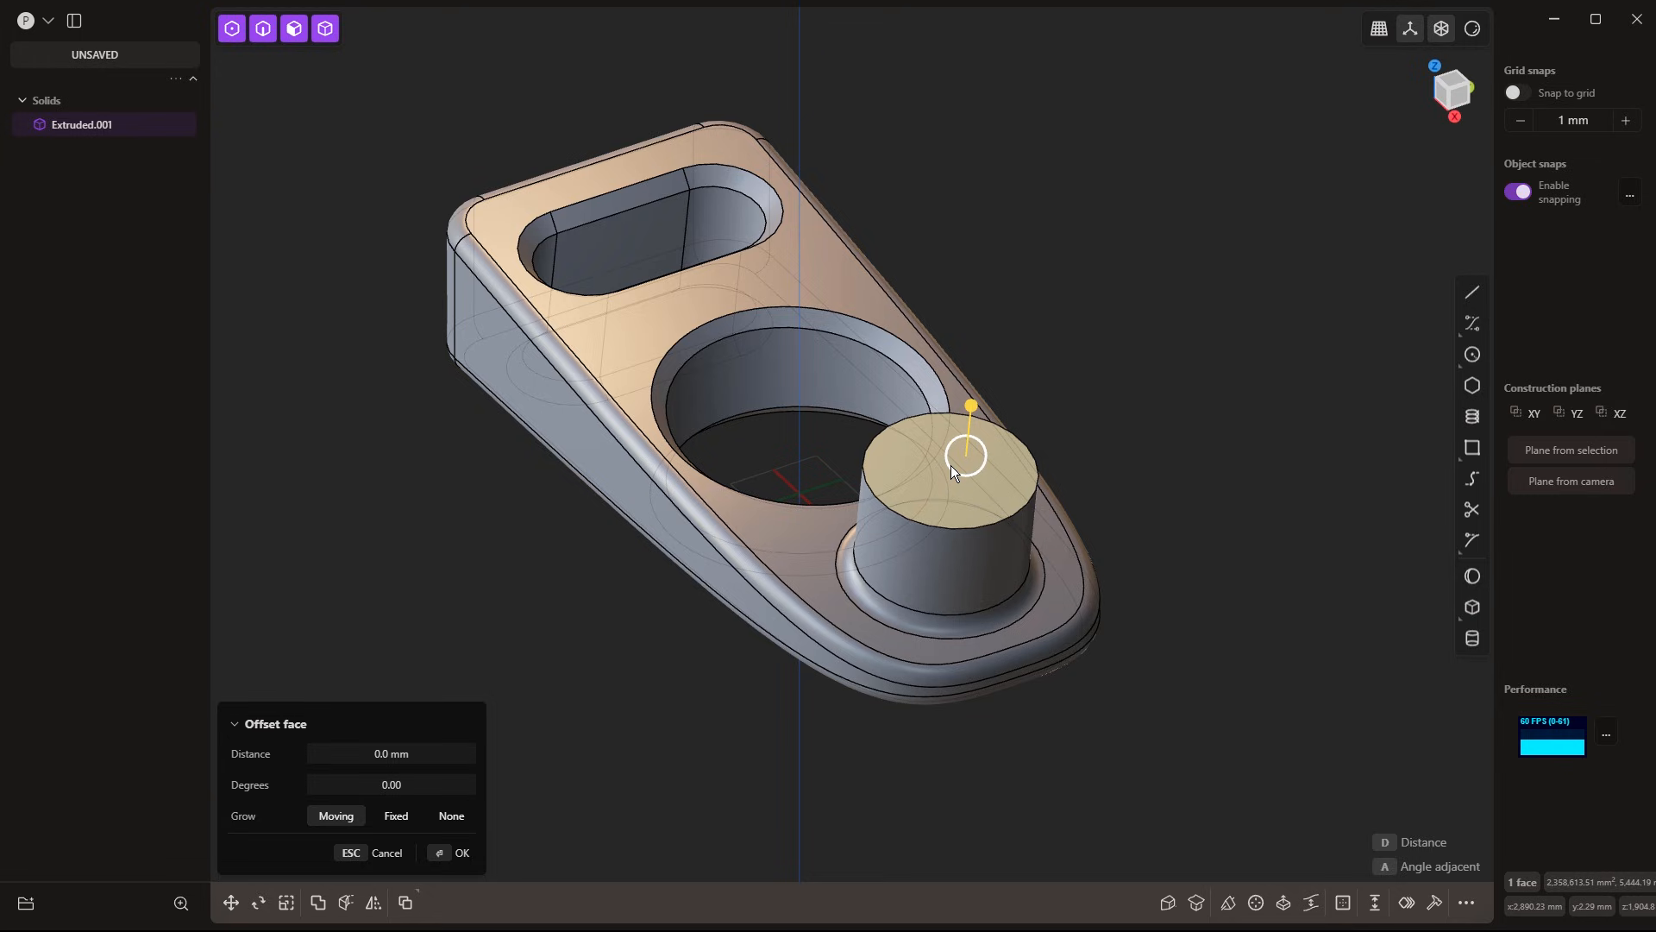
pyautogui.press('o')
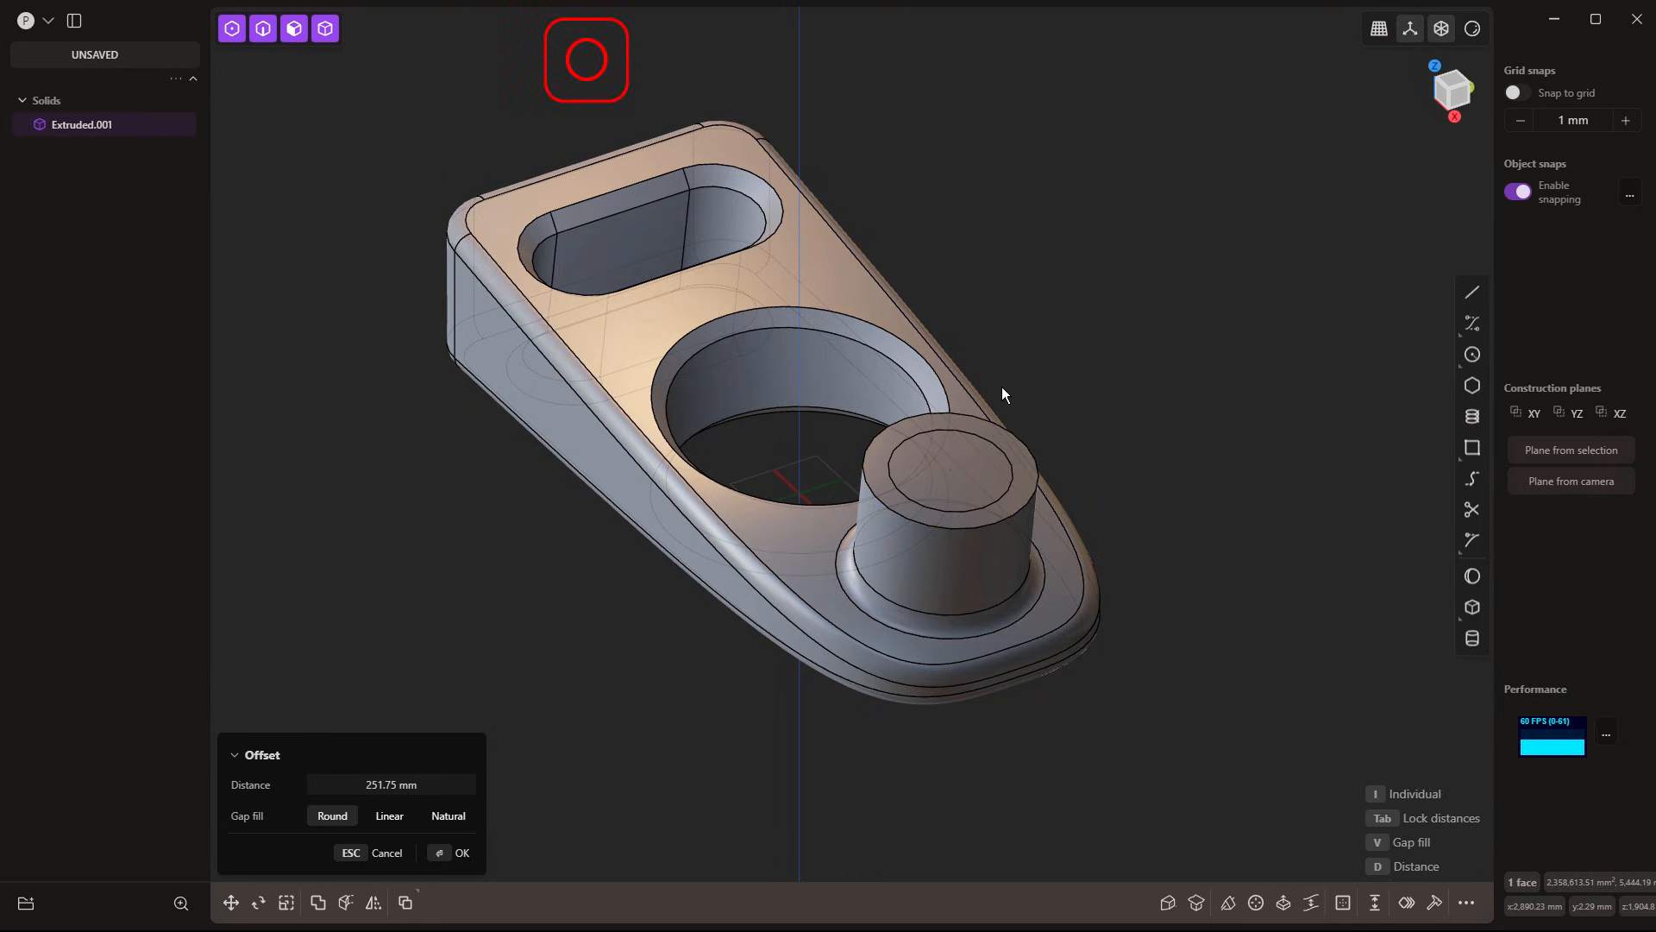
pyautogui.rightClick(1001, 386)
# Offset the inner circular face down into the boss to form a bore
pyautogui.click(954, 448)
pyautogui.moveTo(961, 397); pyautogui.dragTo(924, 655)
pyautogui.moveTo(955, 628); pyautogui.dragTo(1094, 613, button='middle')
pyautogui.press('Return')
# Chamfer the inner and outer rim edges of the hollow boss by about -49.37 mm
pyautogui.click(1030, 475)
pyautogui.press('f')
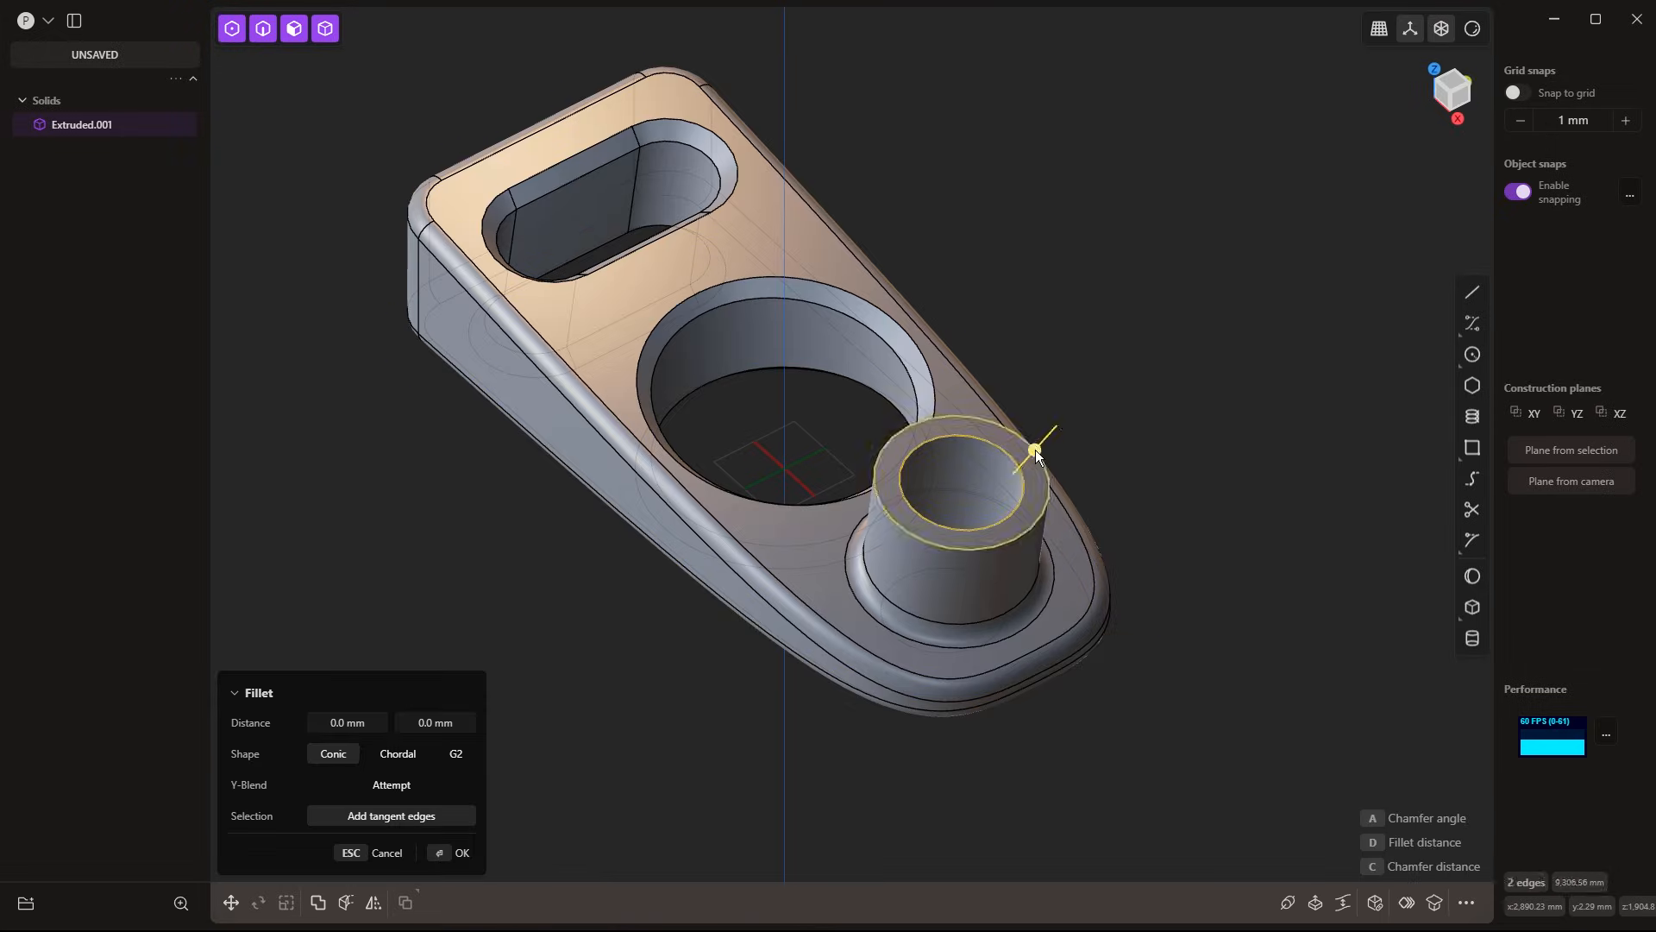
pyautogui.click(1035, 449)
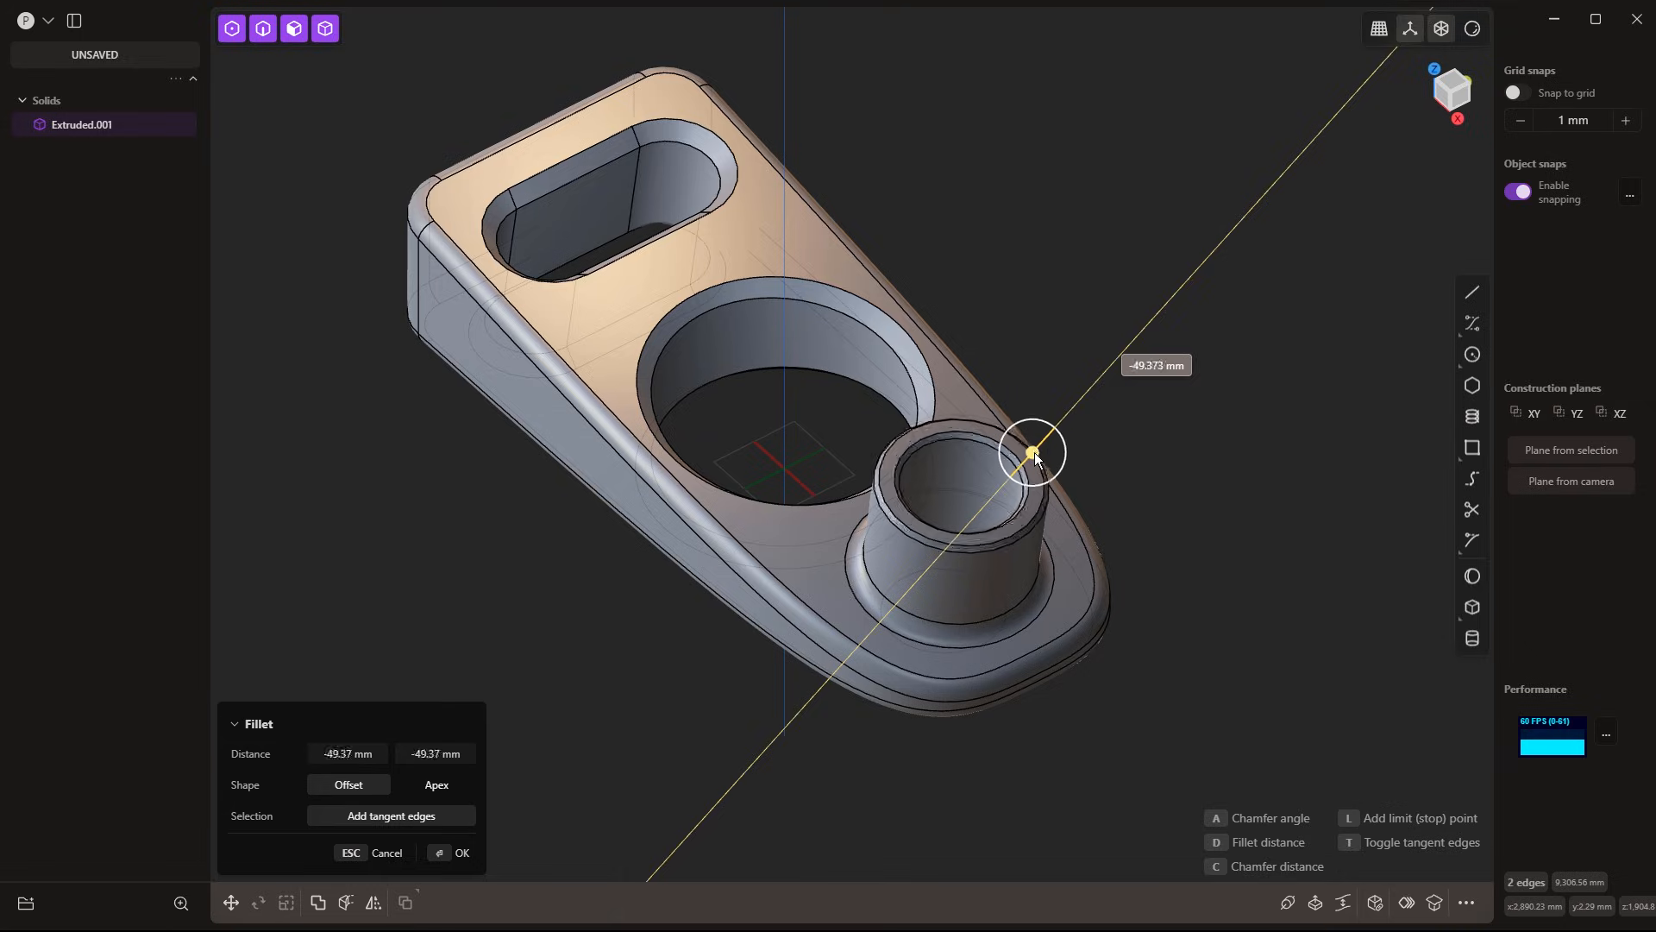
pyautogui.press('Escape')
pyautogui.press('Escape')
pyautogui.moveTo(1147, 528); pyautogui.dragTo(1168, 490, button='middle')
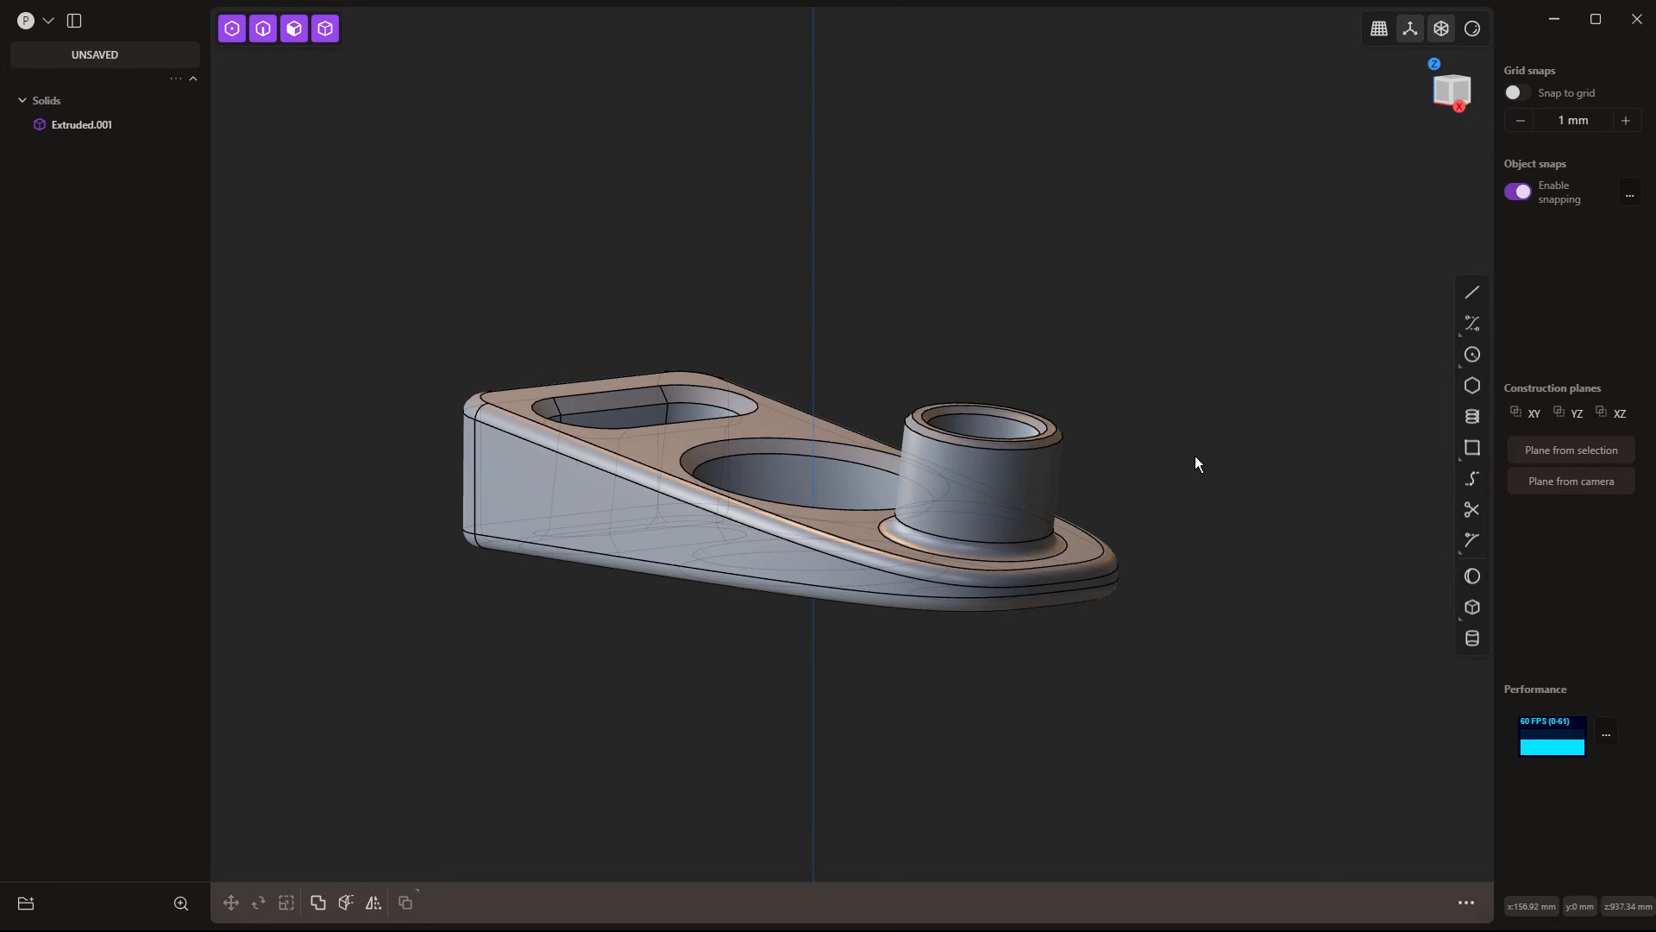
pyautogui.moveTo(1038, 510); pyautogui.dragTo(1122, 522, button='middle')
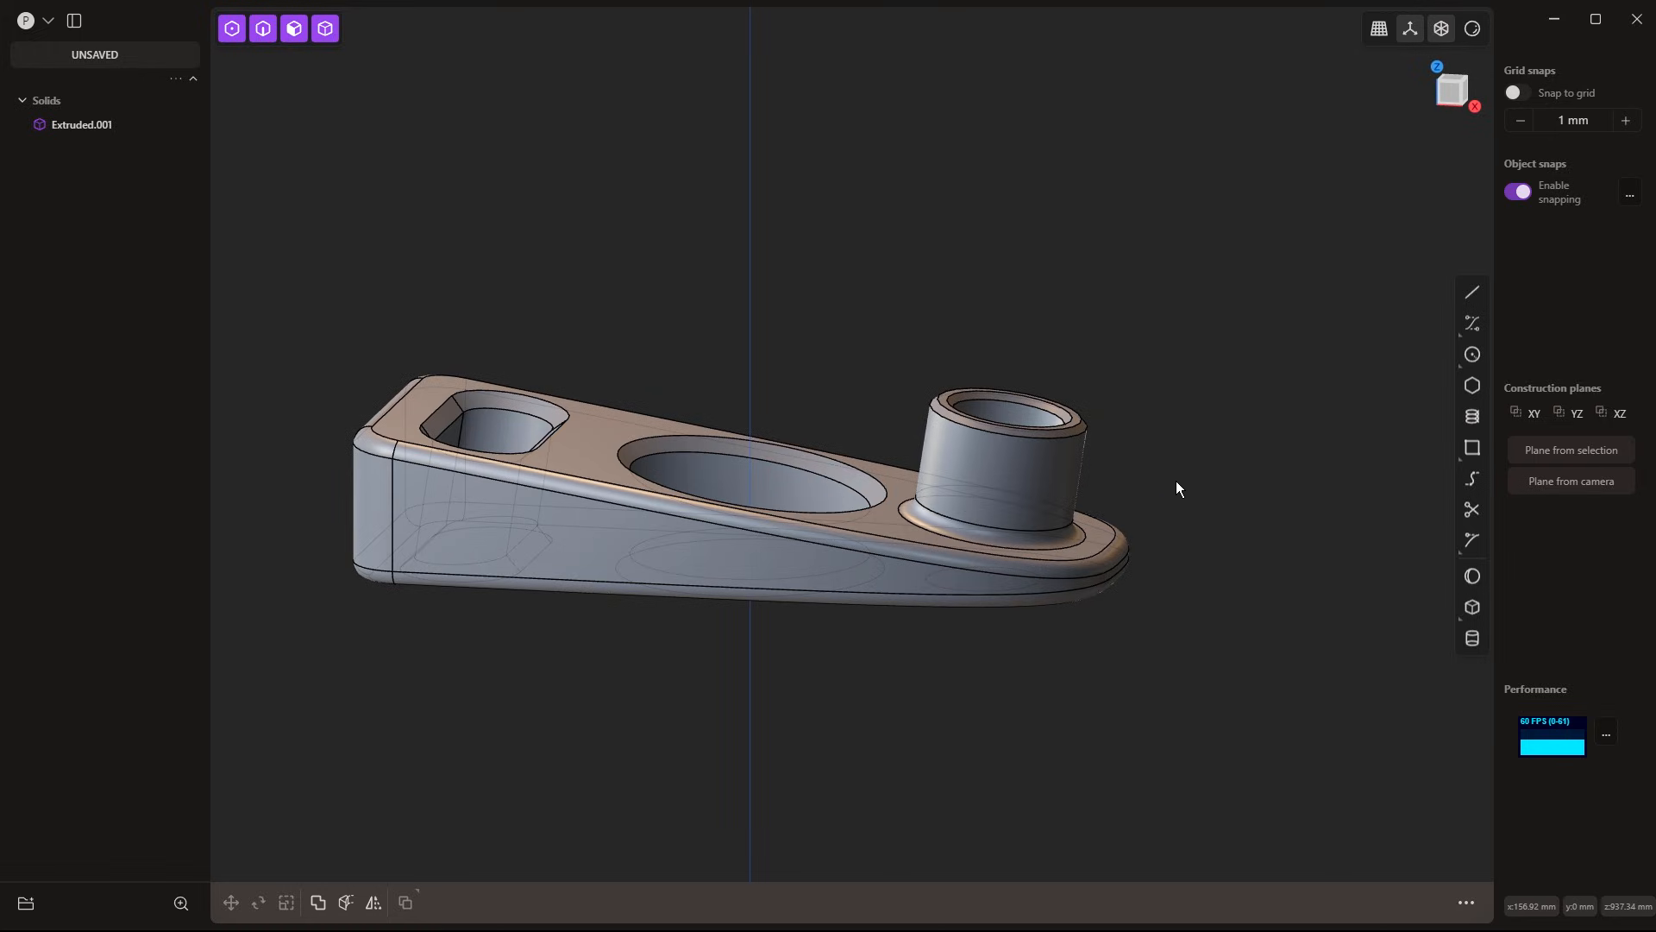
pyautogui.moveTo(1177, 488); pyautogui.dragTo(1290, 344, button='middle')
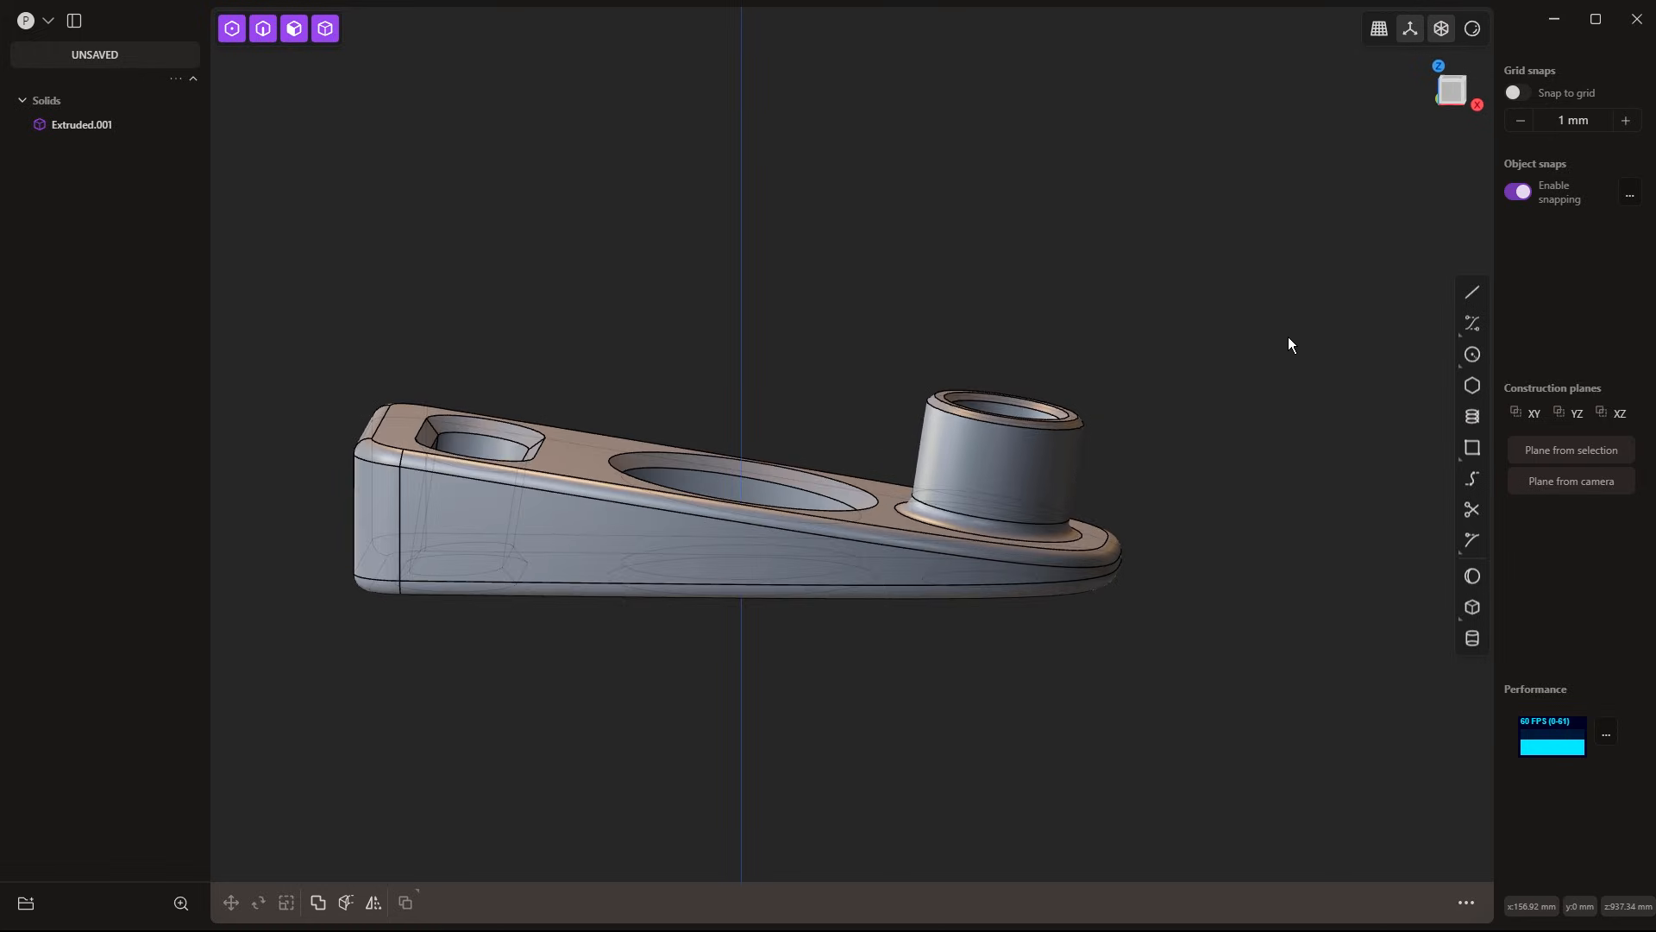
pyautogui.press('KP_1')
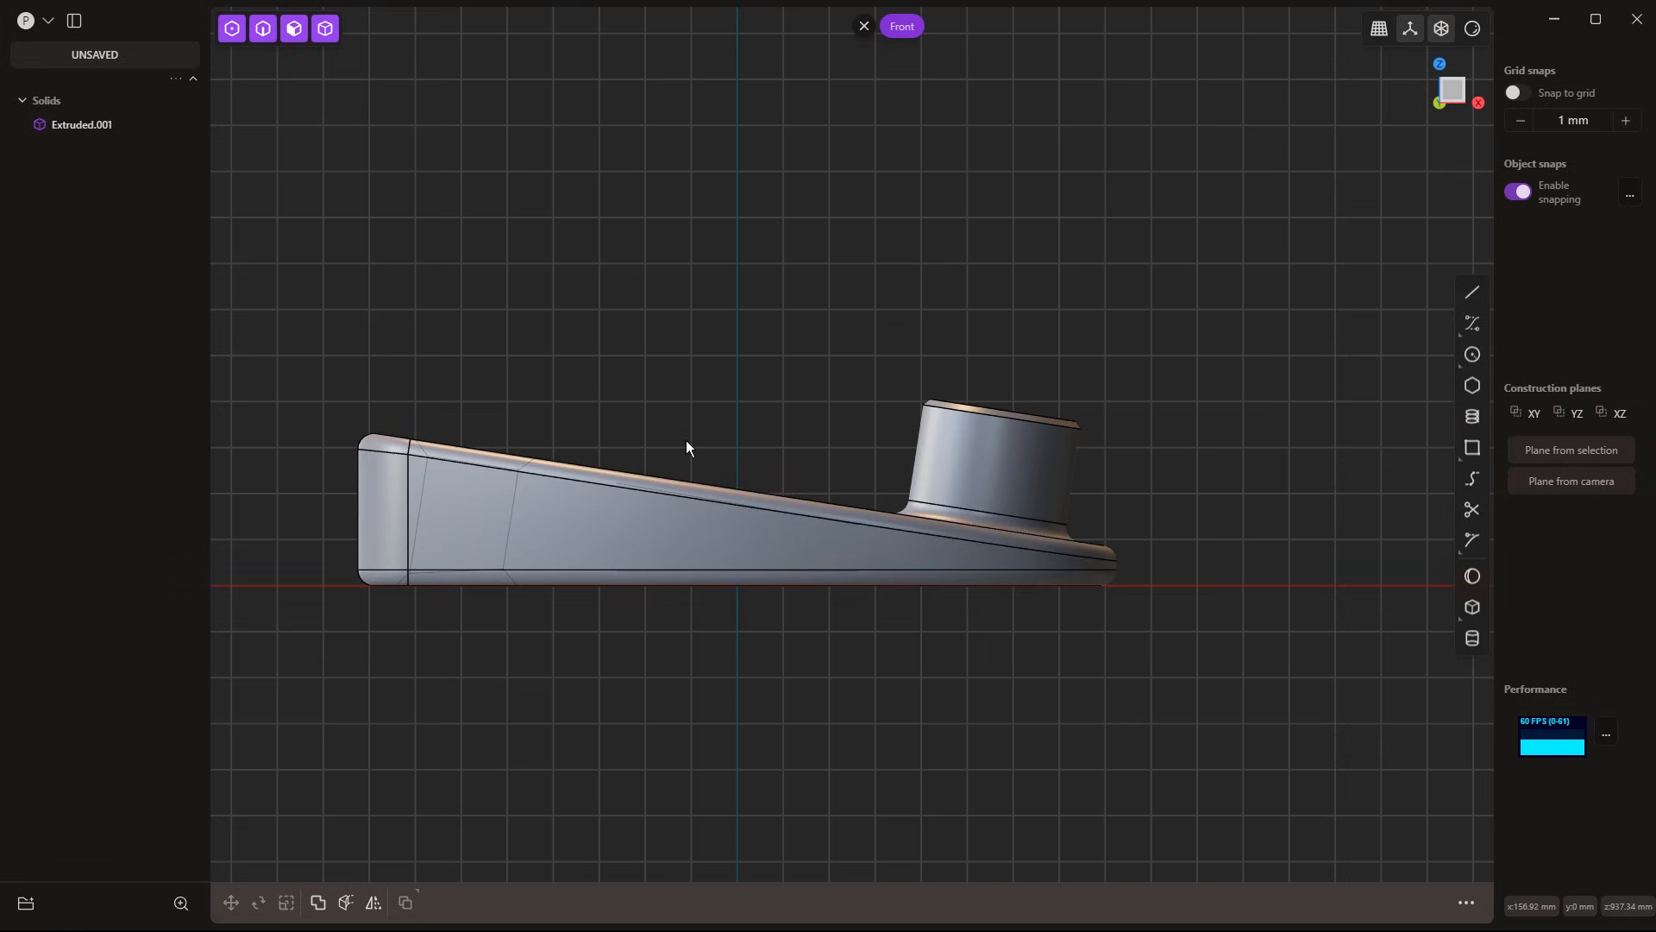
# Split the boss's outer cylindrical face into stacked bands using ring-shaped Isoparam cuts around its circumference
pyautogui.moveTo(1054, 589); pyautogui.dragTo(937, 607, button='middle')
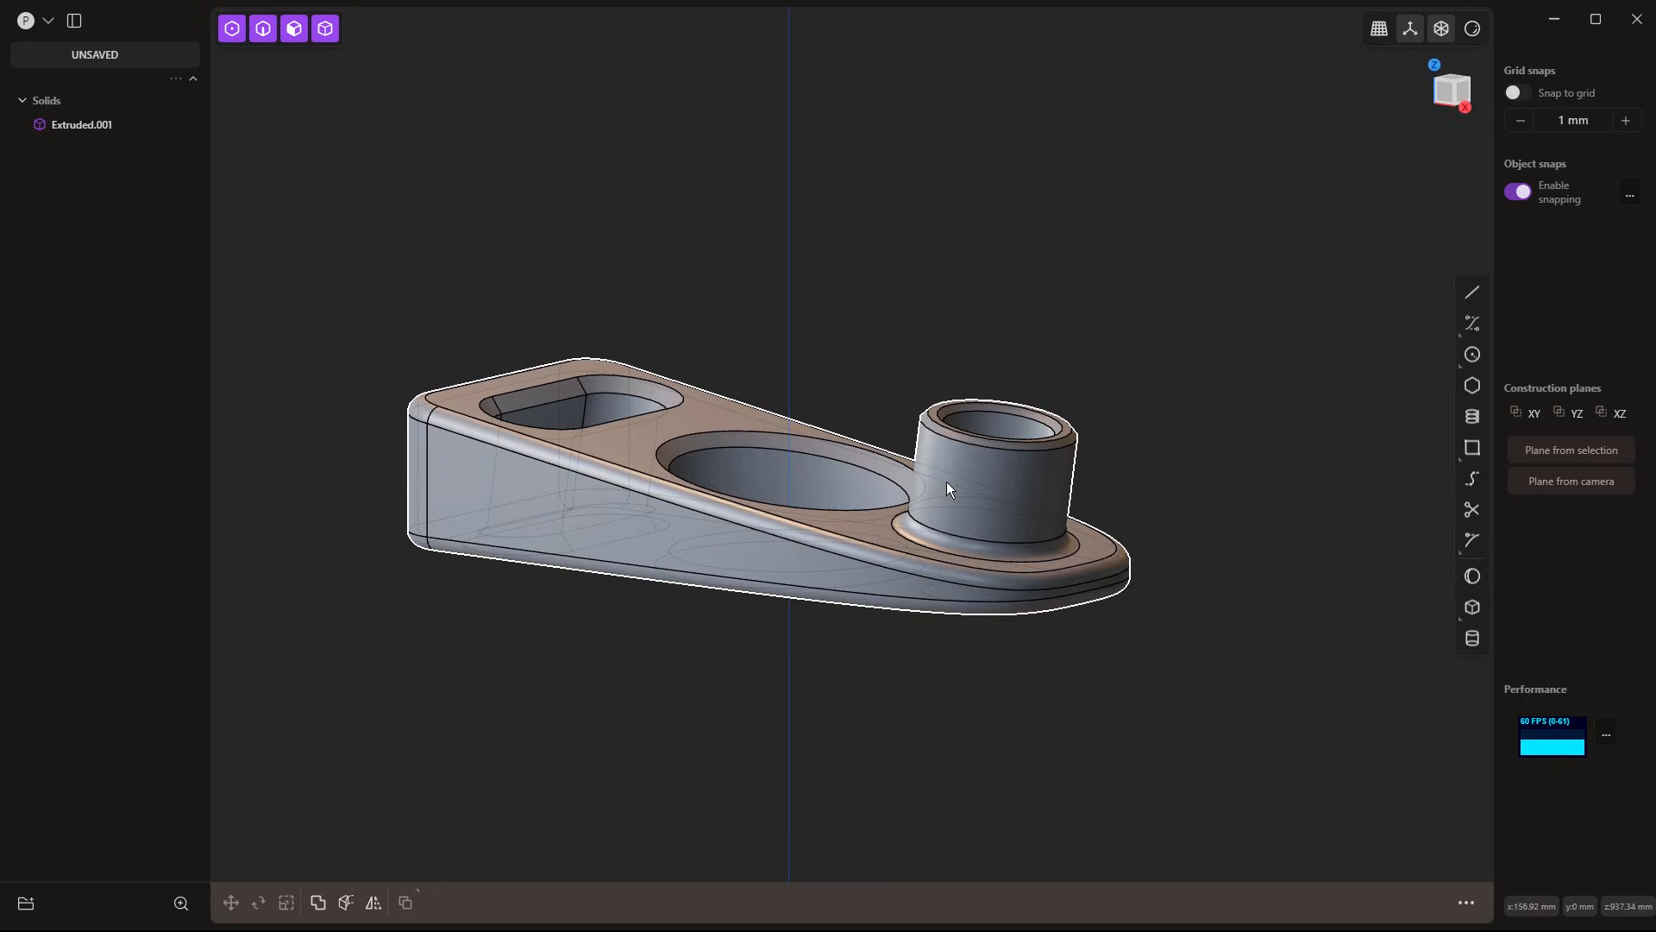
pyautogui.scroll(5, 947, 450)
pyautogui.click(970, 457)
pyautogui.click(976, 458)
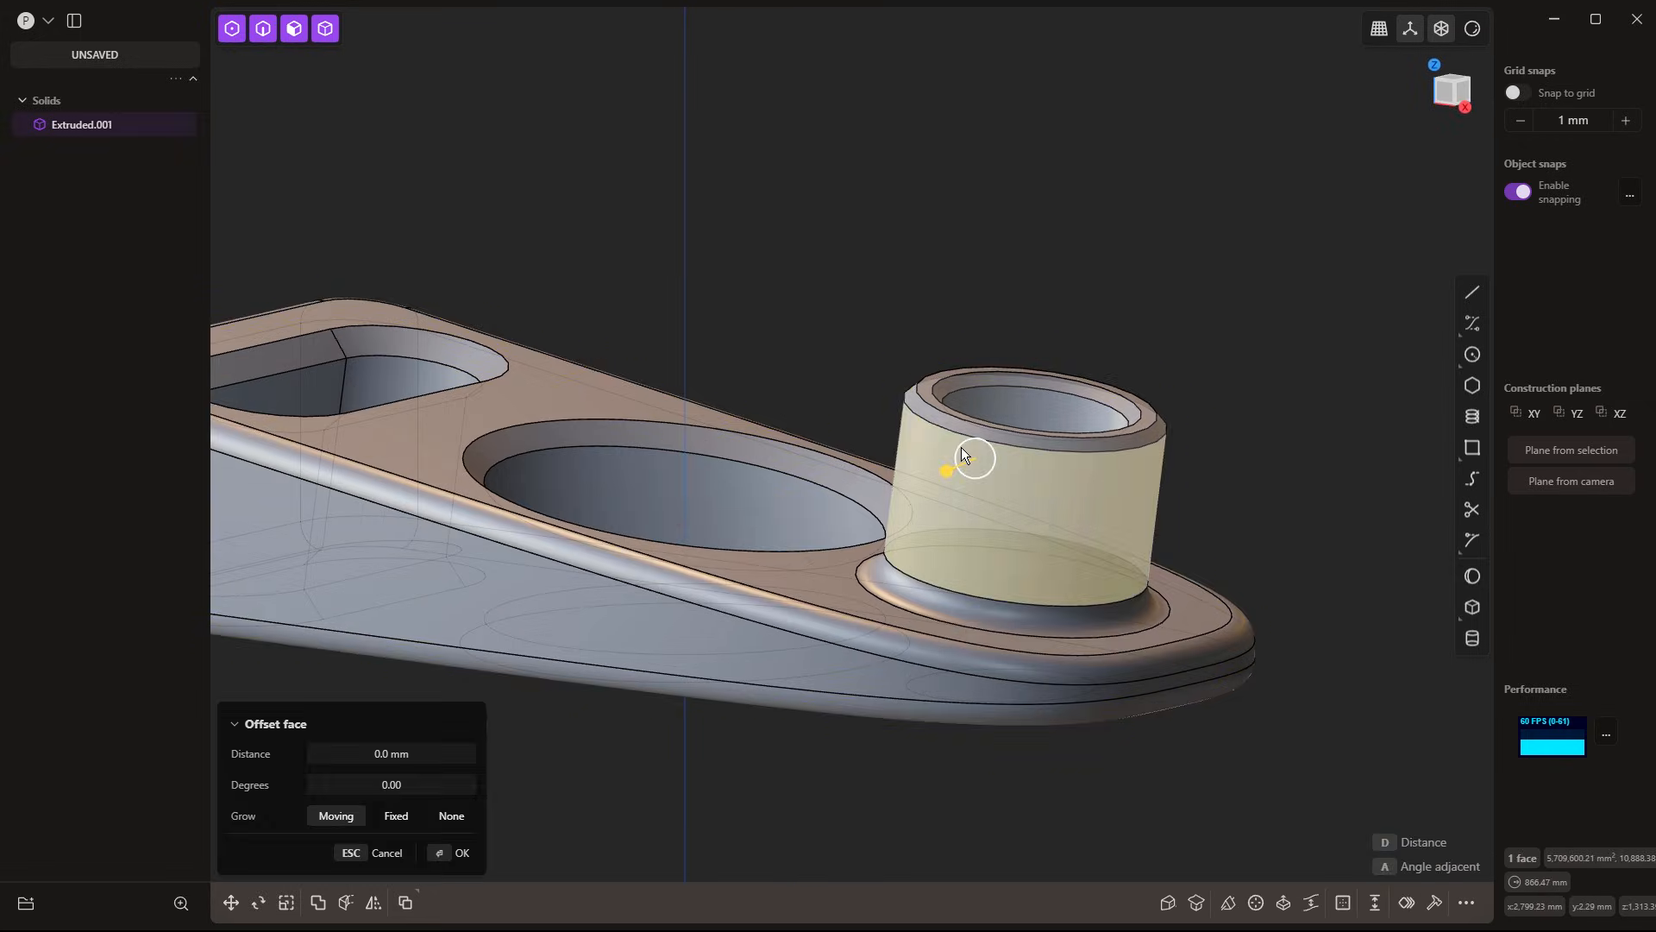
pyautogui.write('f')
pyautogui.write('iso')
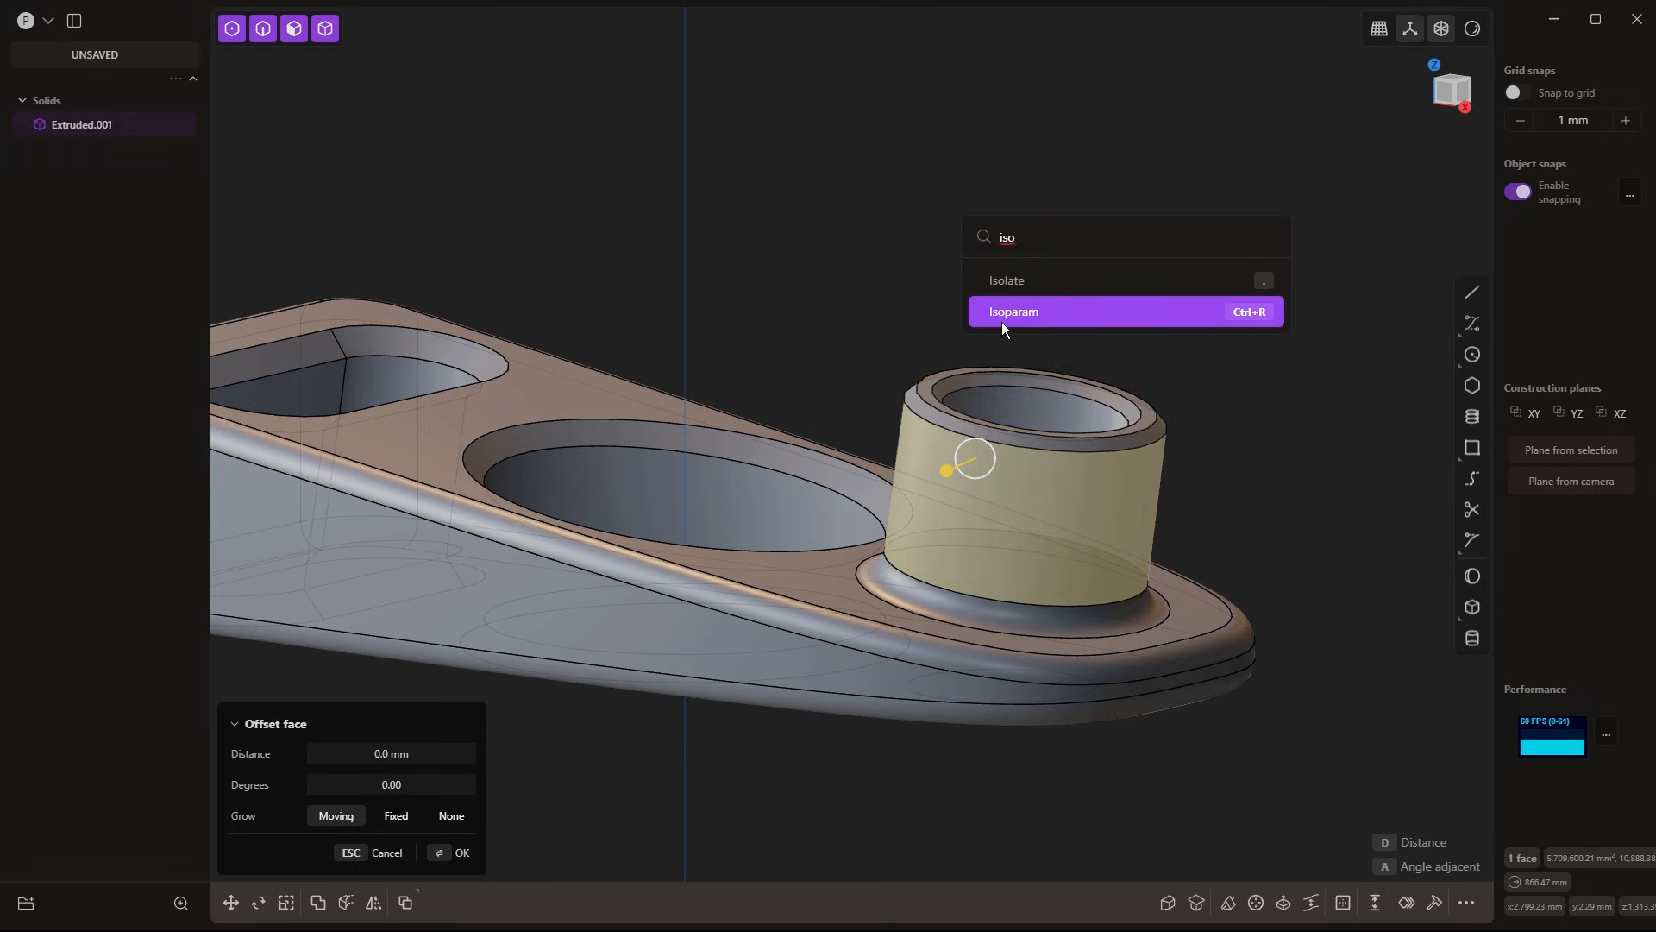
pyautogui.hotkey('ctrl', 'r')
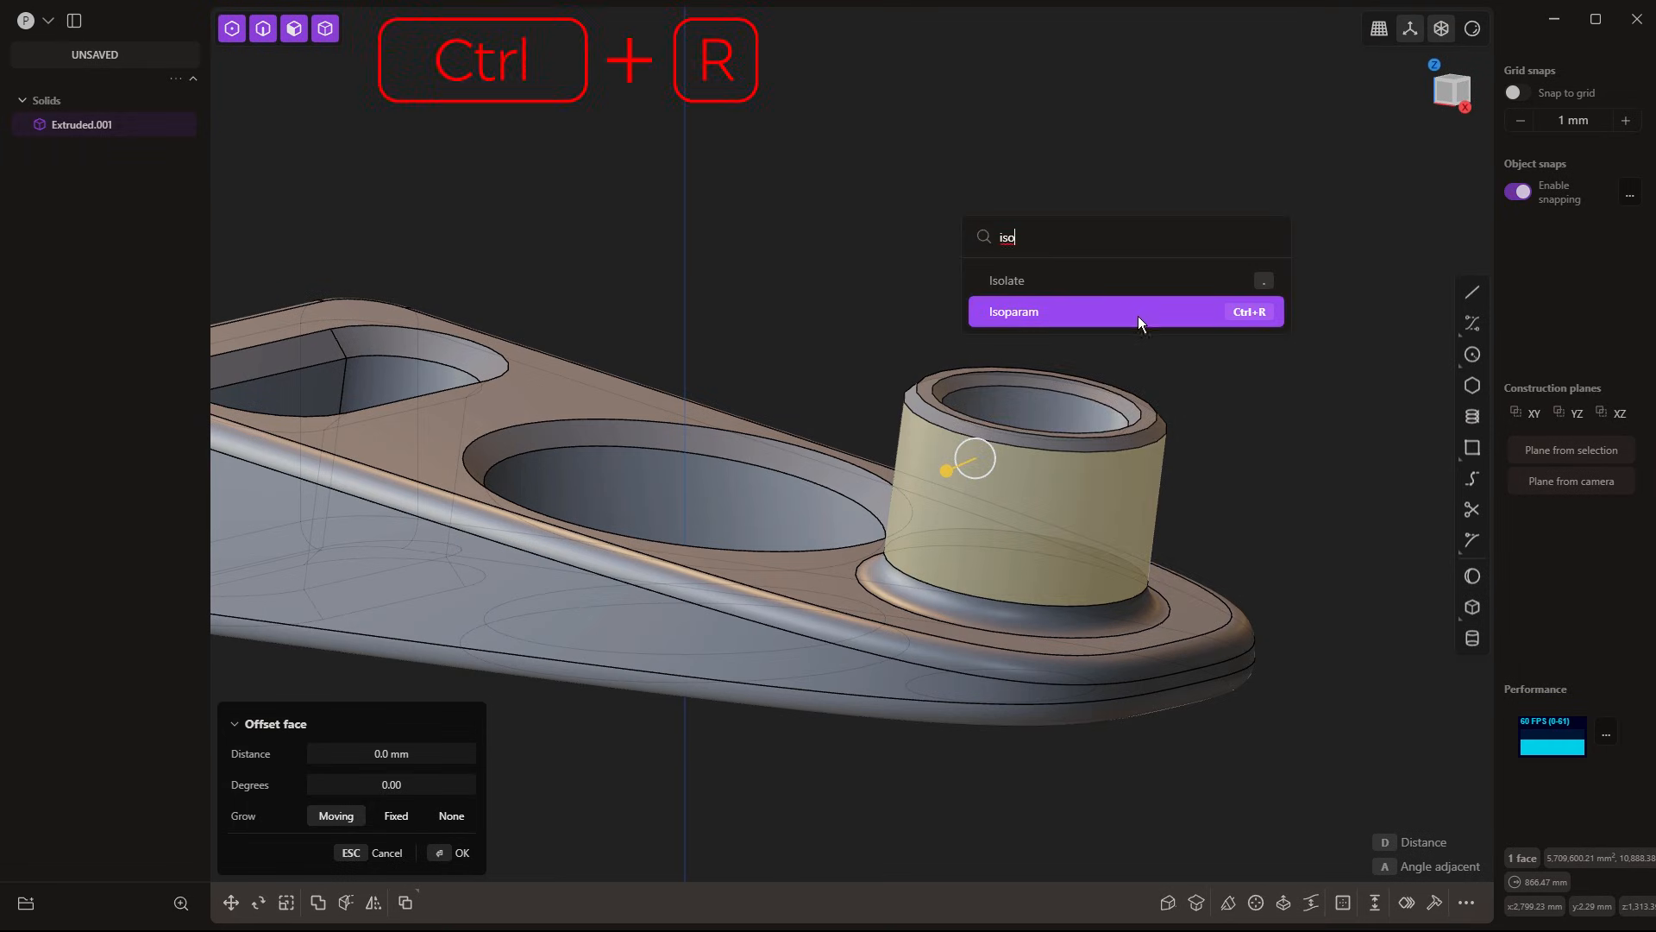
pyautogui.click(1037, 314)
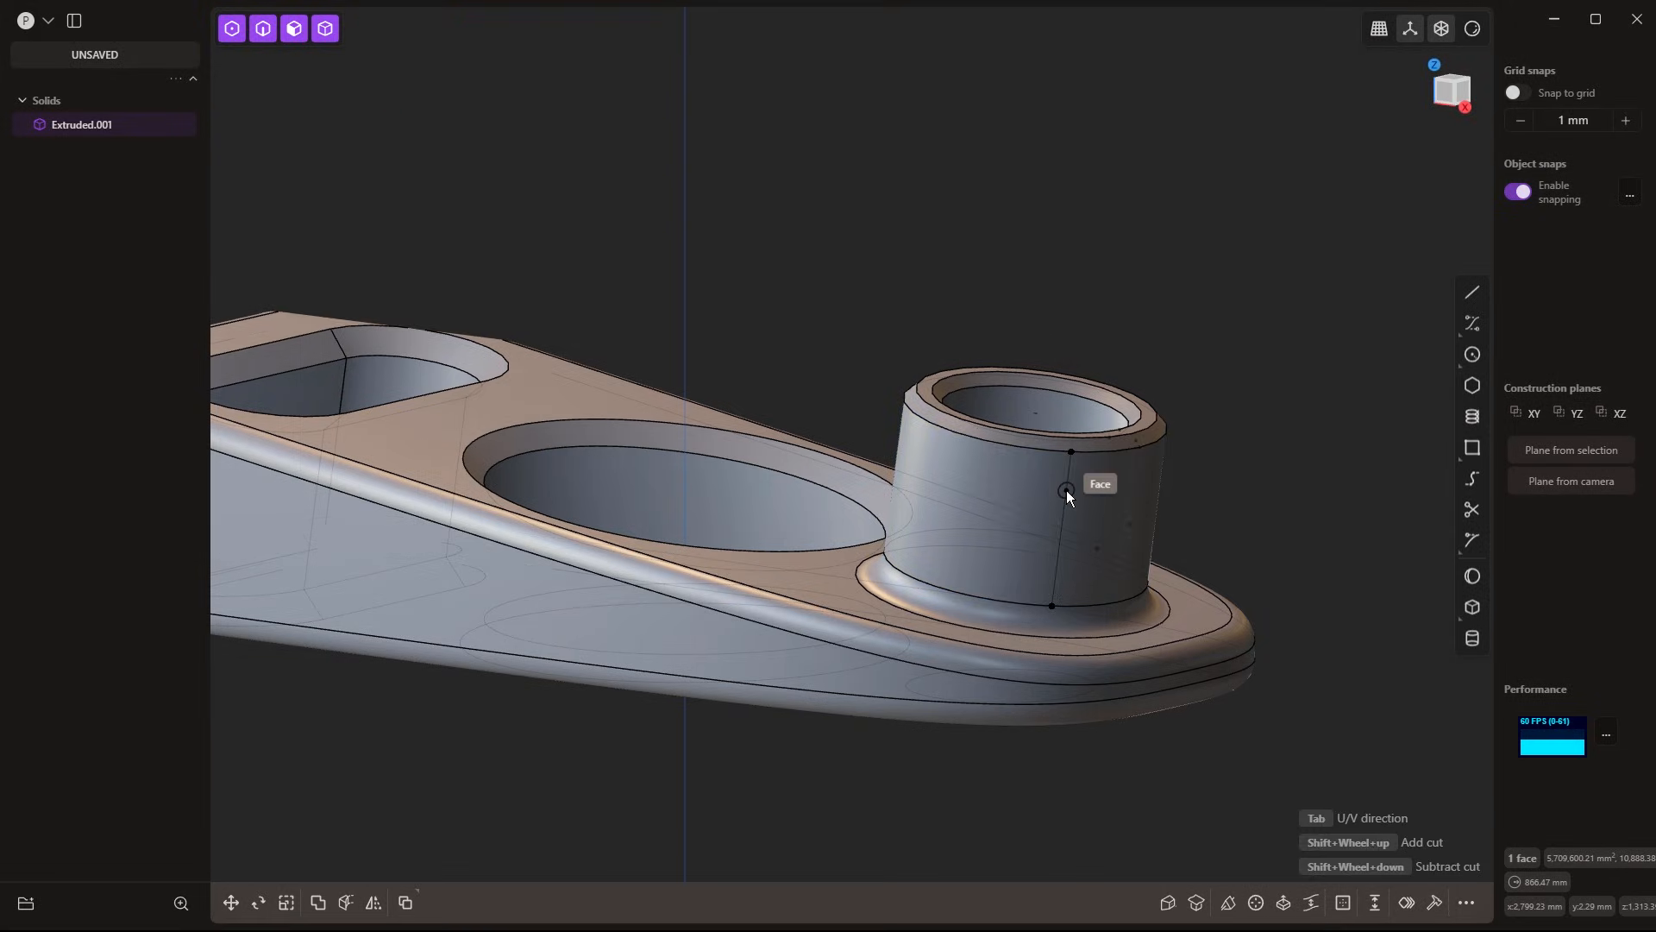
pyautogui.press('Tab')
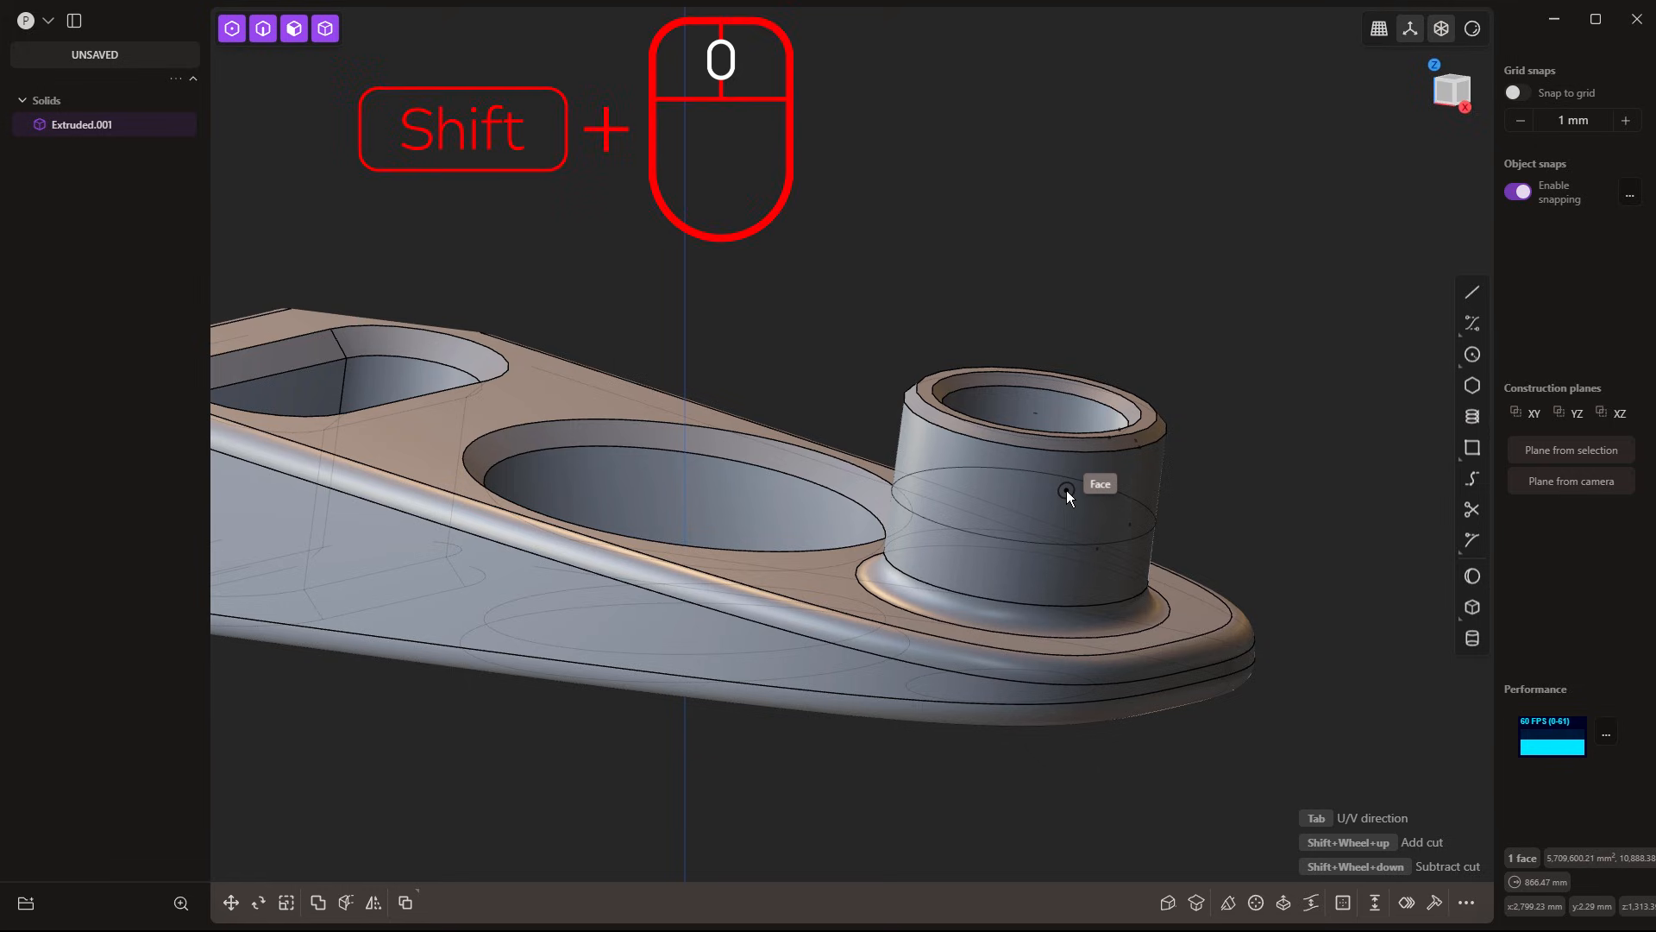
pyautogui.keyDown('shift'); pyautogui.scroll(3, 1066, 490); pyautogui.keyUp('shift')
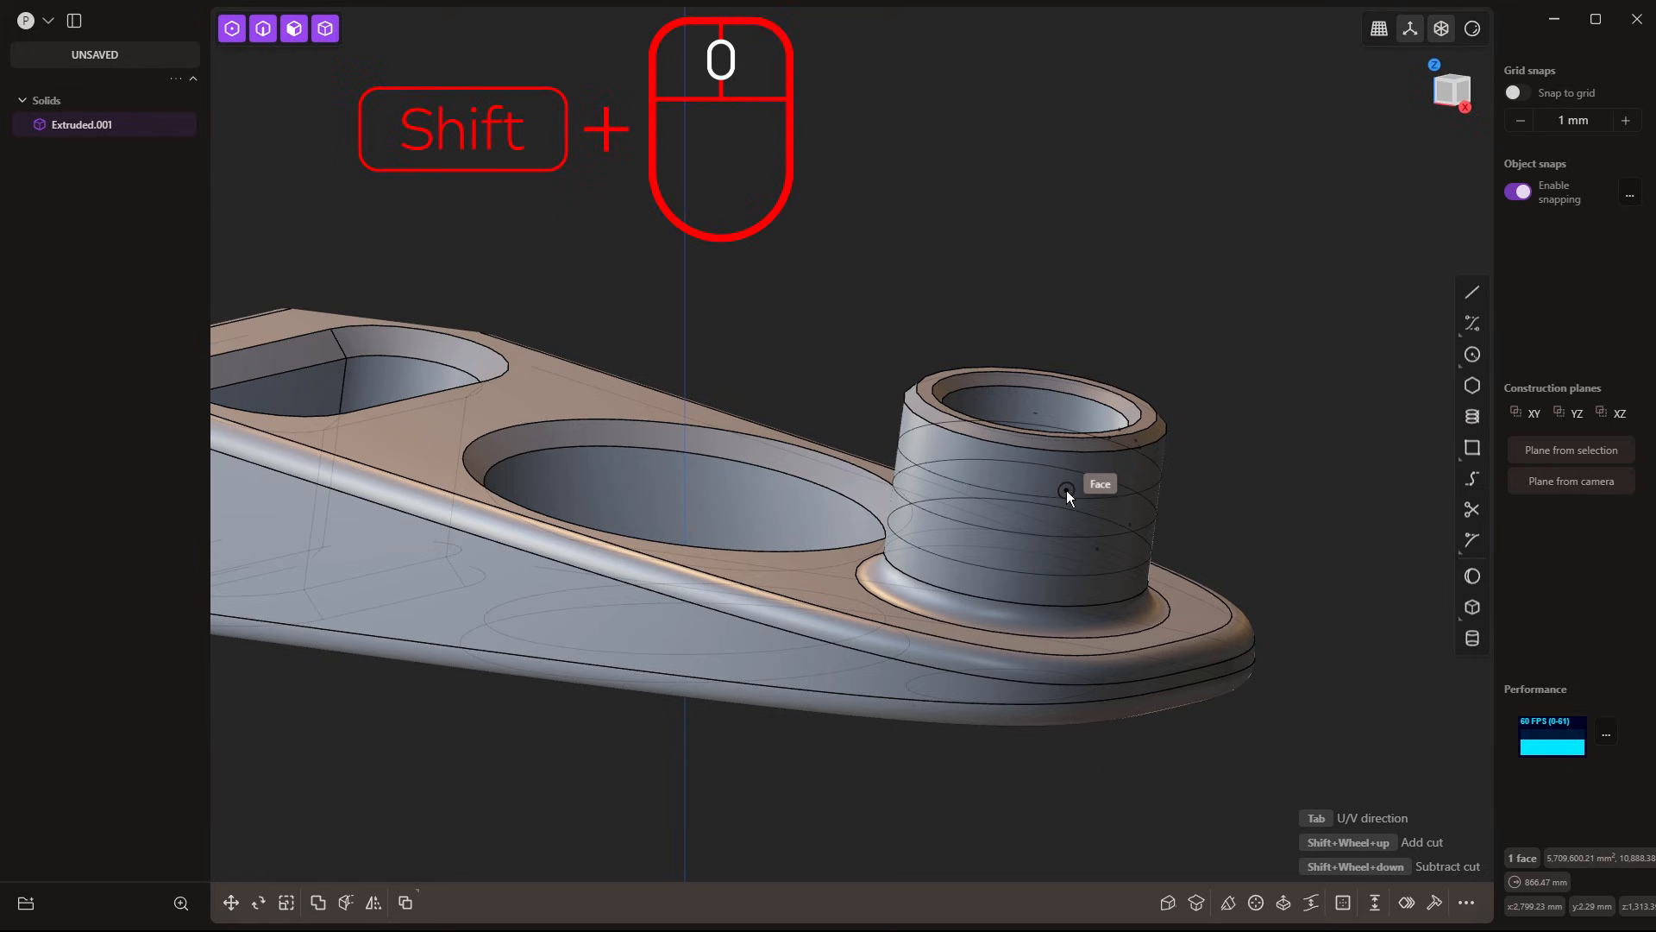
pyautogui.click(1066, 490)
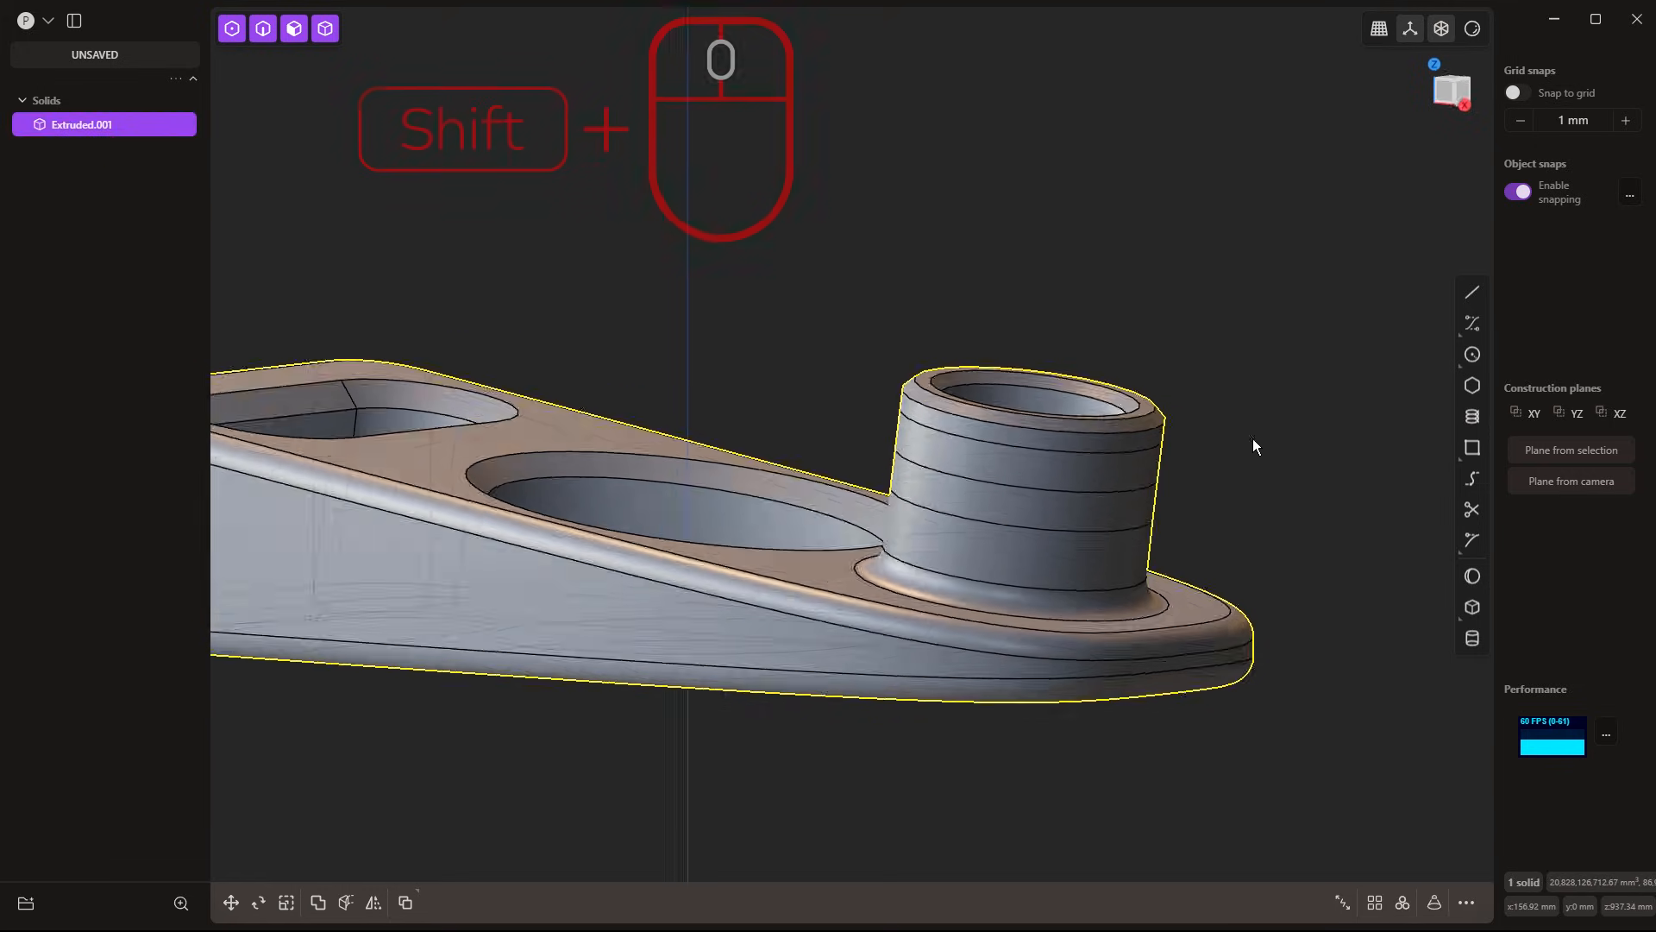
# Offset the middle band of the boss outward to form a raised collar
pyautogui.moveTo(1253, 438); pyautogui.dragTo(1248, 400, button='middle')
pyautogui.click(1093, 481)
pyautogui.moveTo(1094, 481); pyautogui.dragTo(1066, 517, button='middle')
pyautogui.moveTo(1070, 523); pyautogui.dragTo(1075, 526)
pyautogui.click(1234, 490)
pyautogui.moveTo(1234, 489); pyautogui.dragTo(1153, 597, button='middle')
pyautogui.scroll(5, 1149, 608)
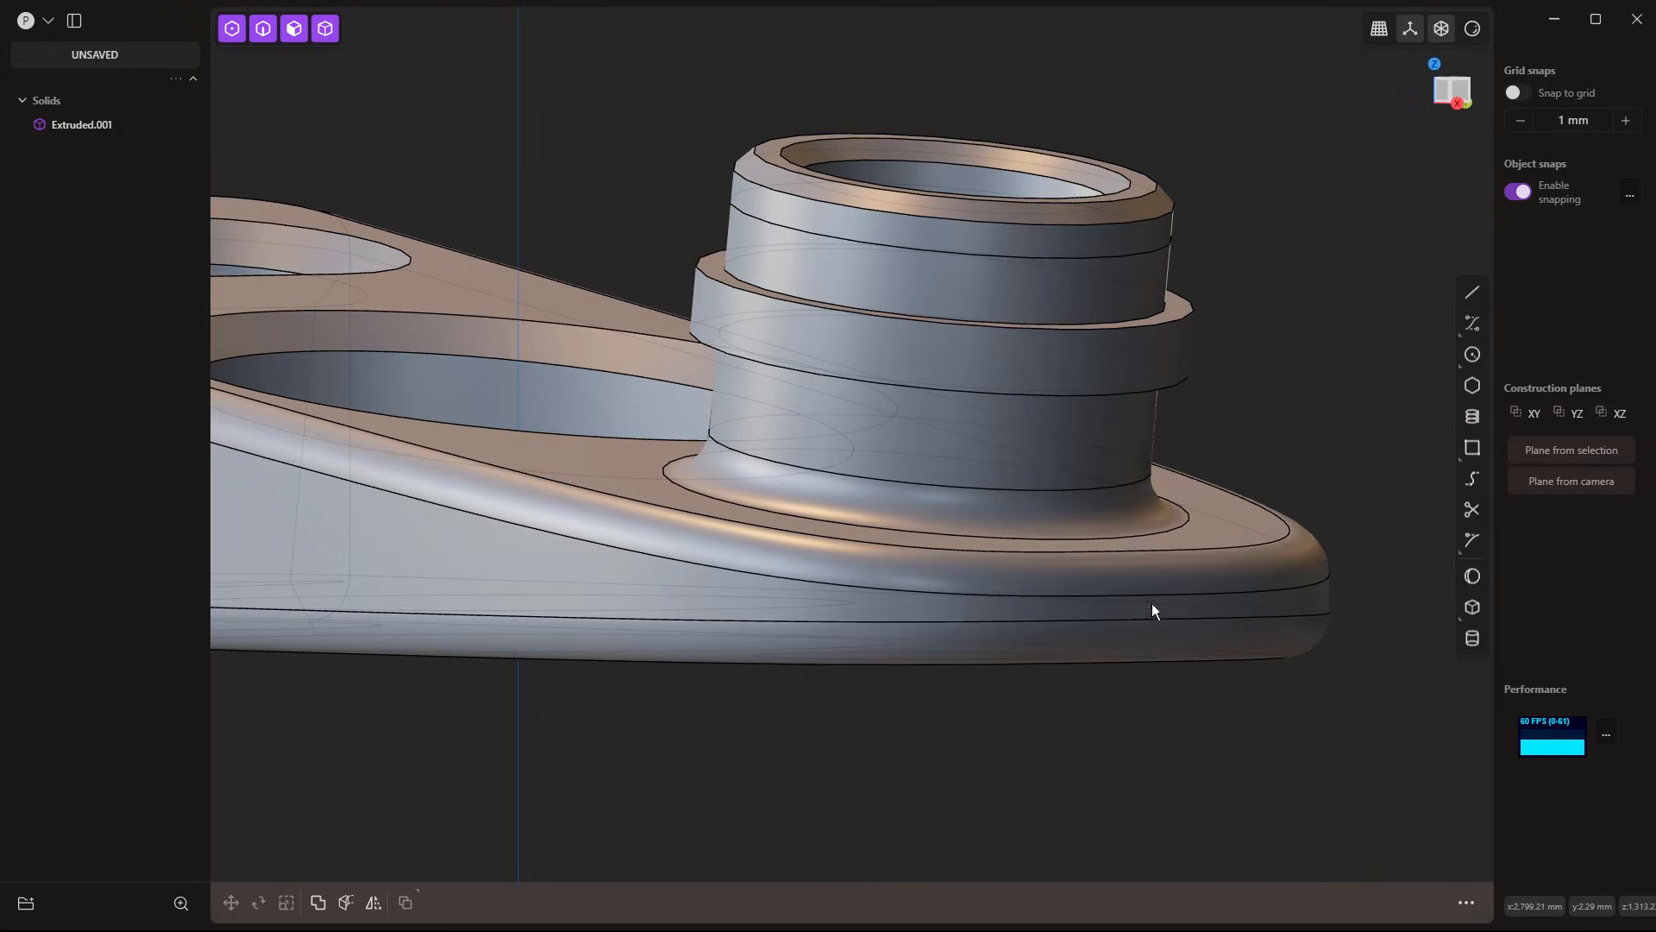
# Knife a short vertical cut across the narrow side face below the boss, and return to the front view
pyautogui.click(1471, 294)
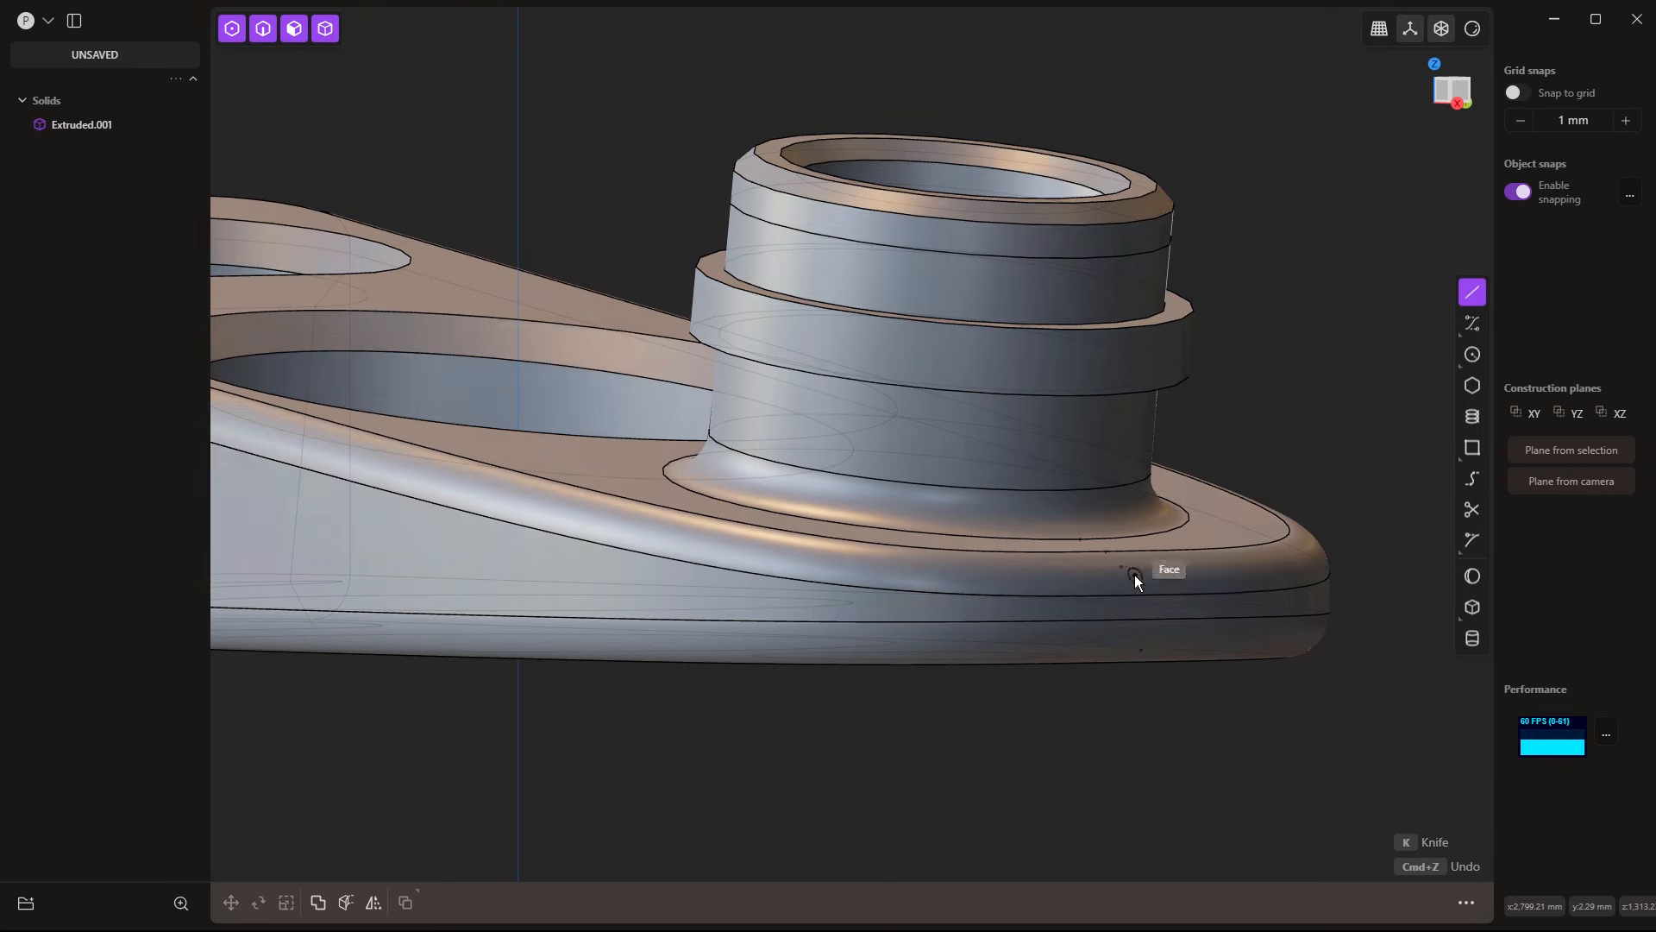
pyautogui.scroll(2, 1137, 582)
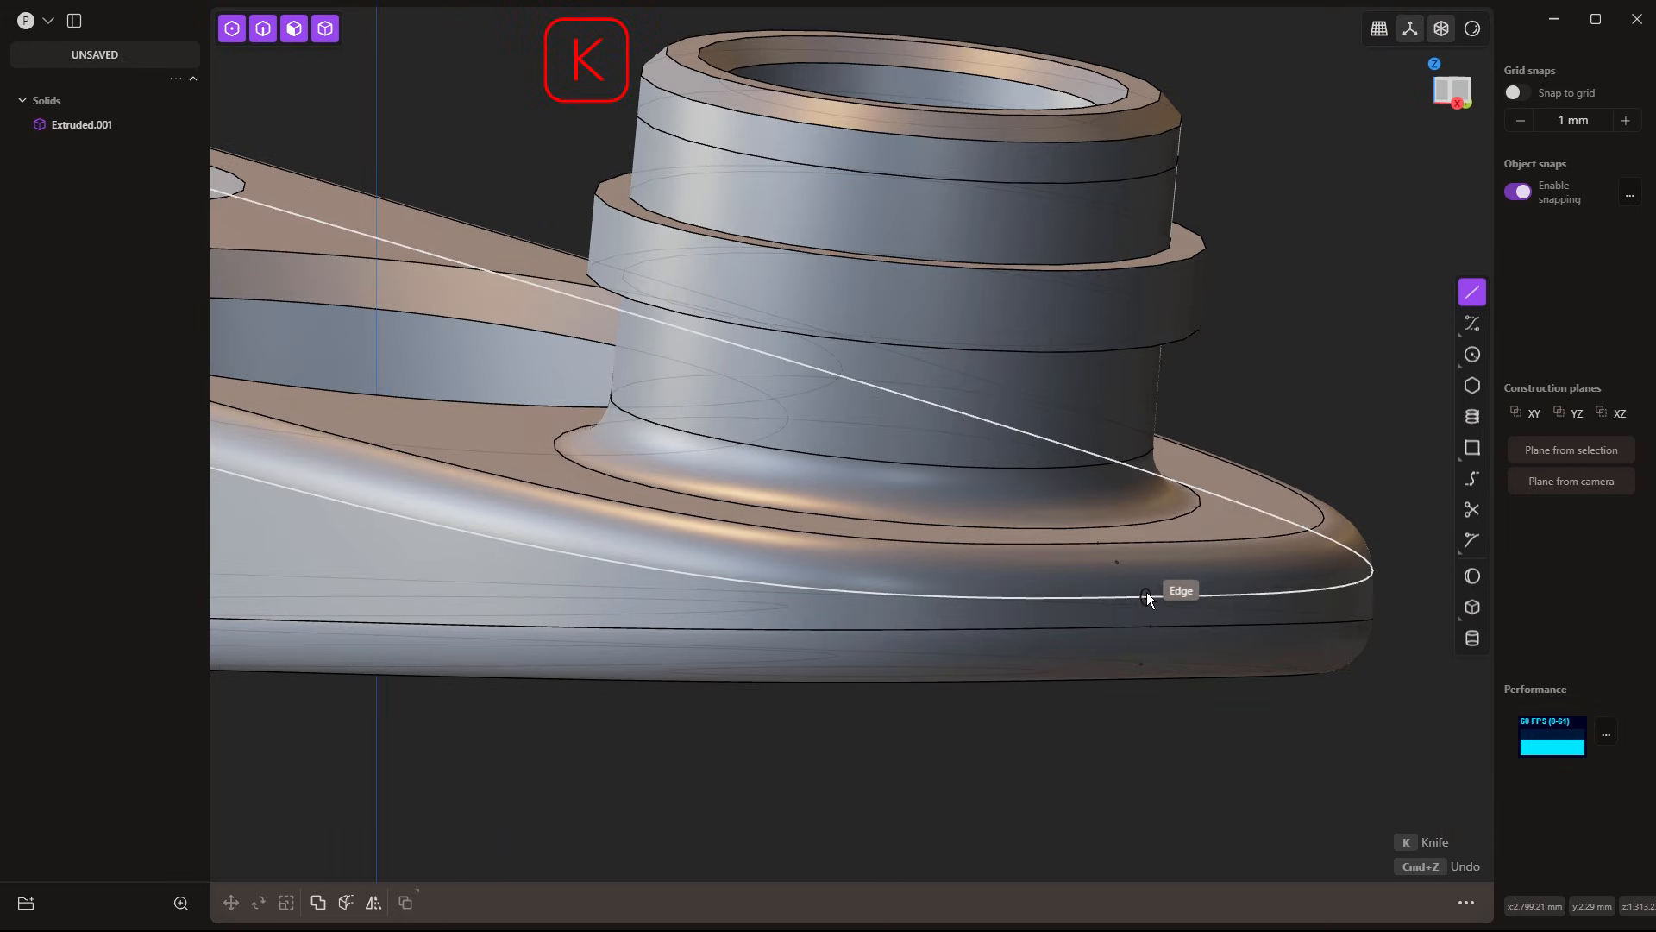
pyautogui.click(1126, 596)
pyautogui.click(1122, 629)
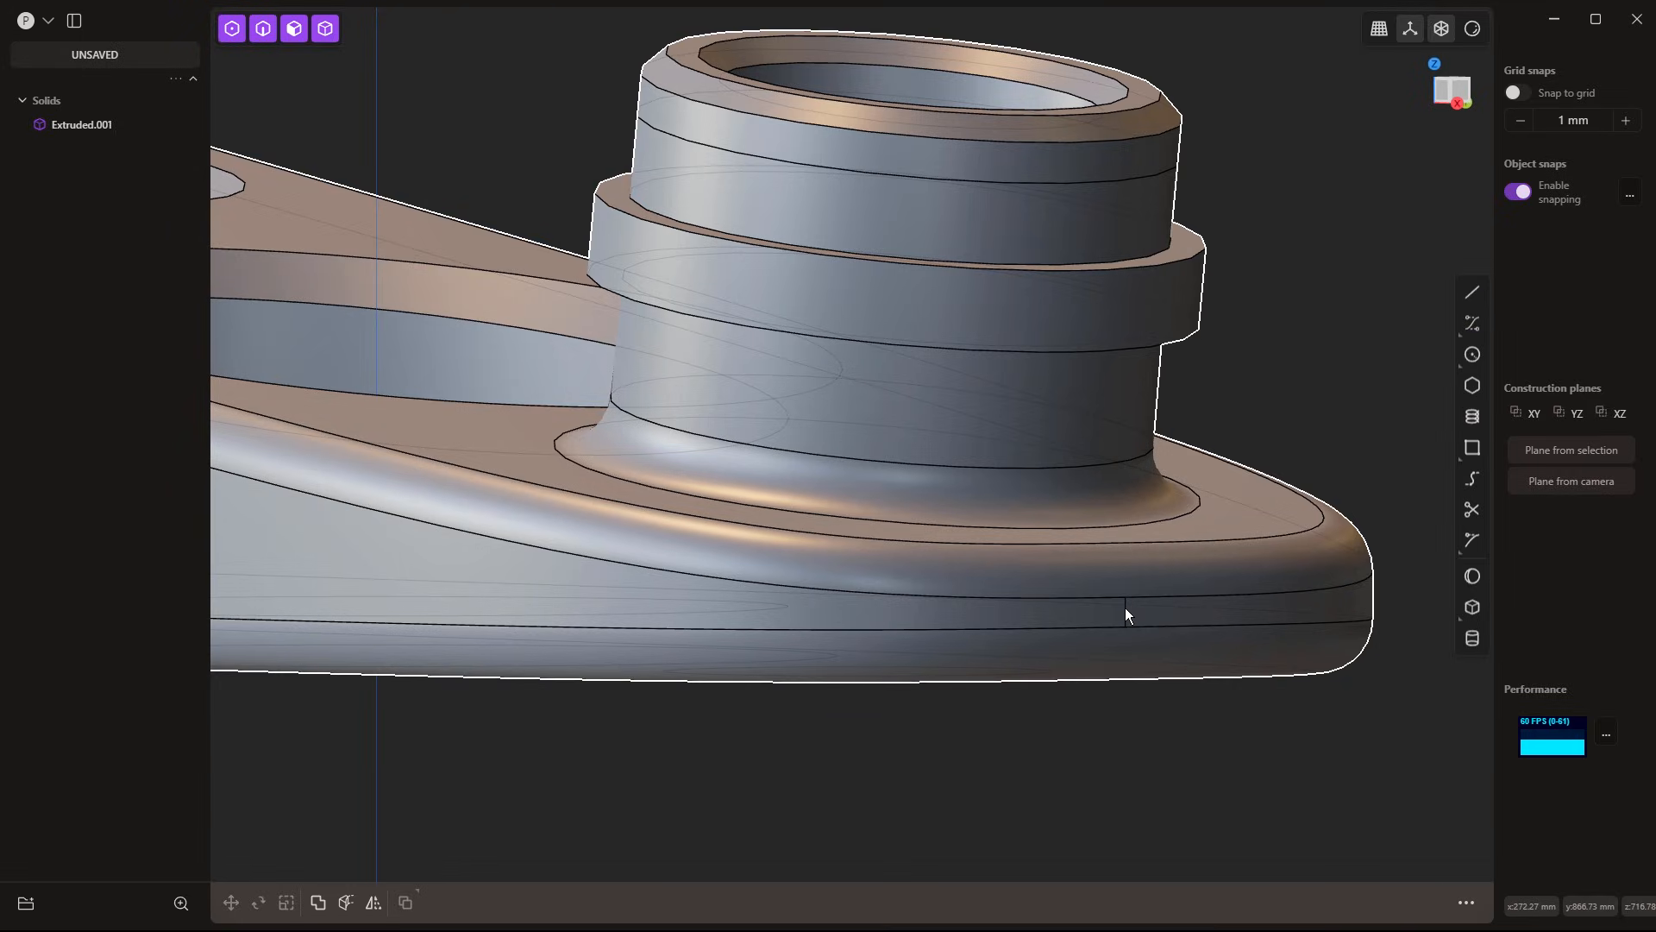
pyautogui.scroll(-8, 1121, 609)
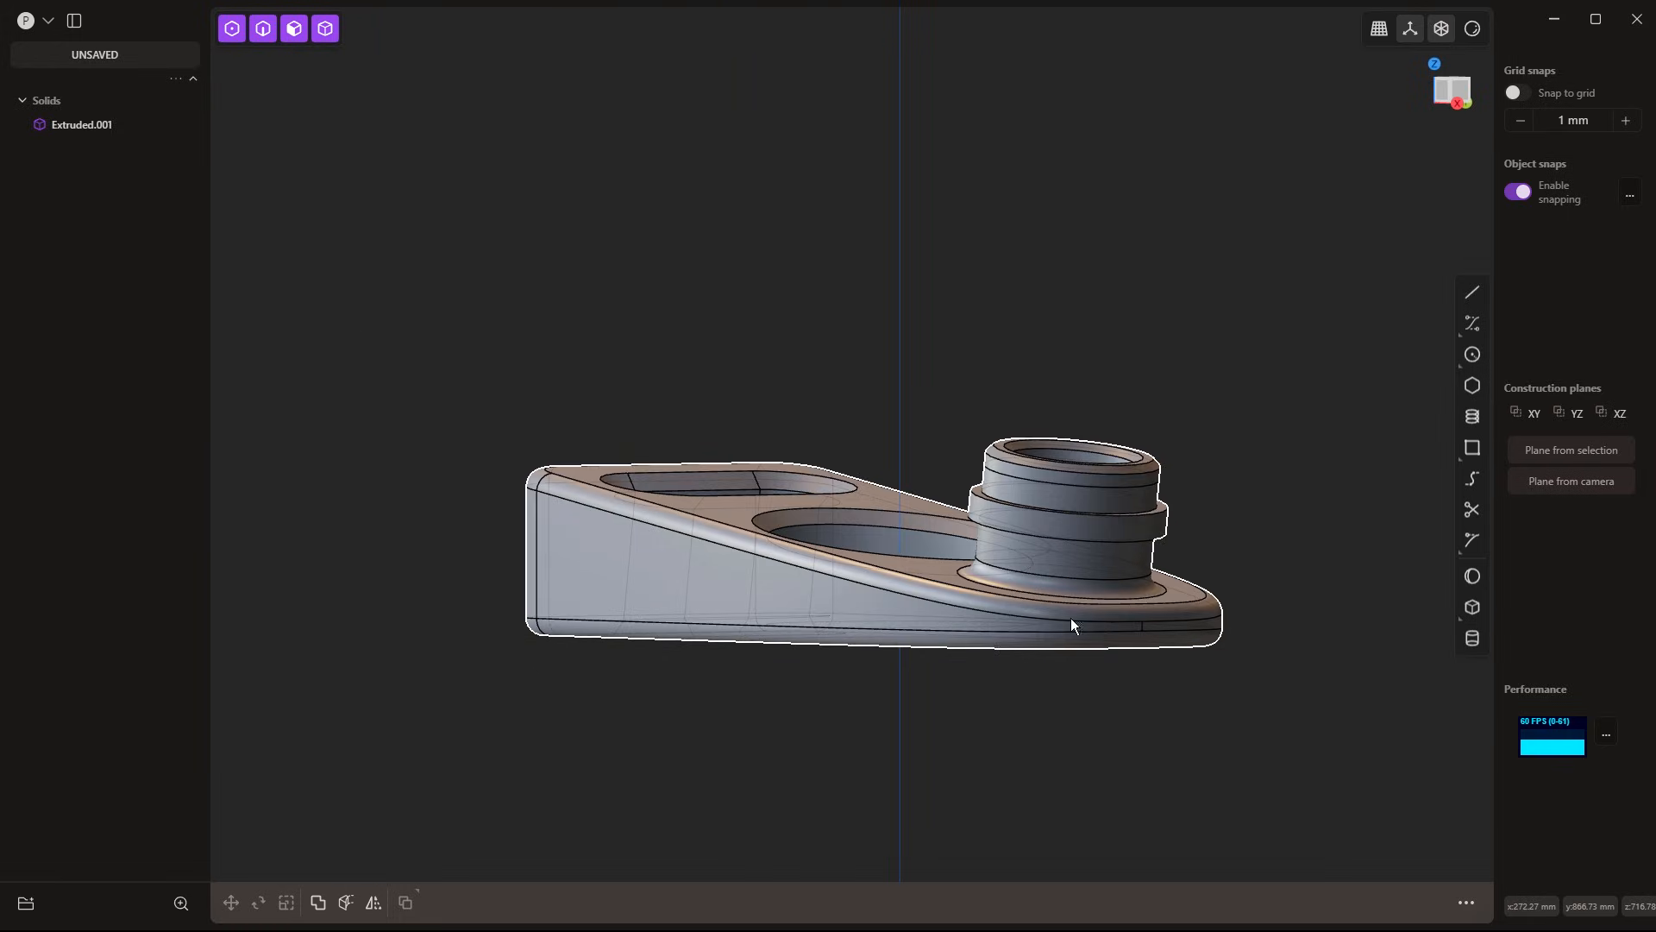
pyautogui.moveTo(1059, 706); pyautogui.dragTo(1147, 713, button='middle')
pyautogui.press('KP_1')
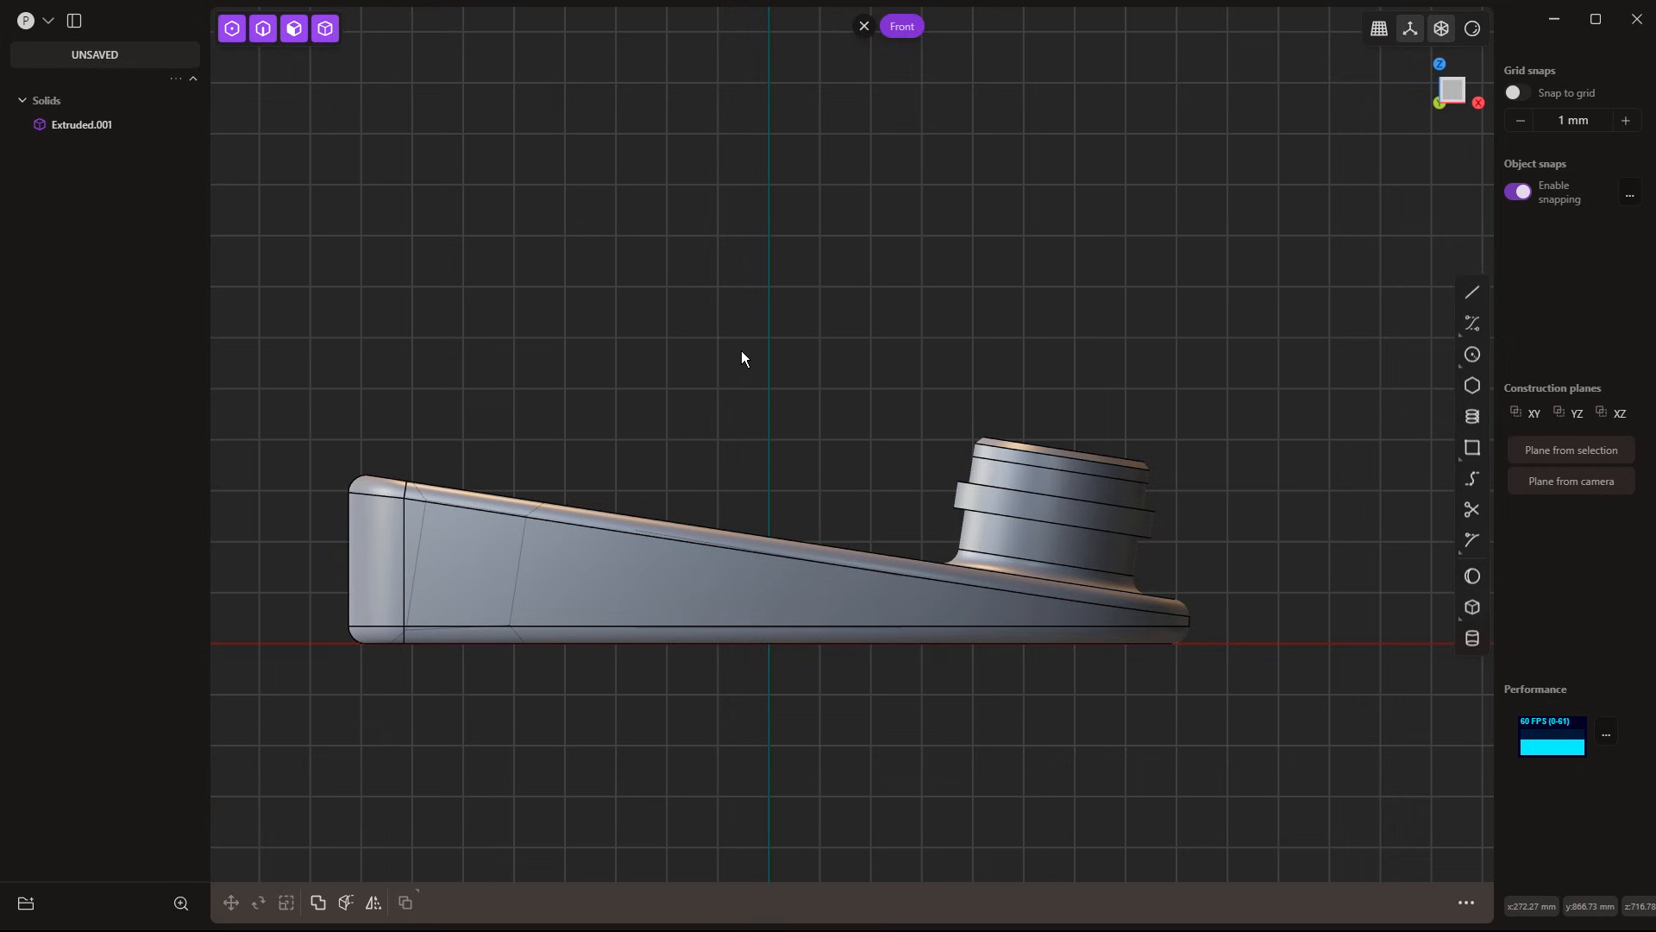
pyautogui.click(557, 546)
pyautogui.click(558, 544)
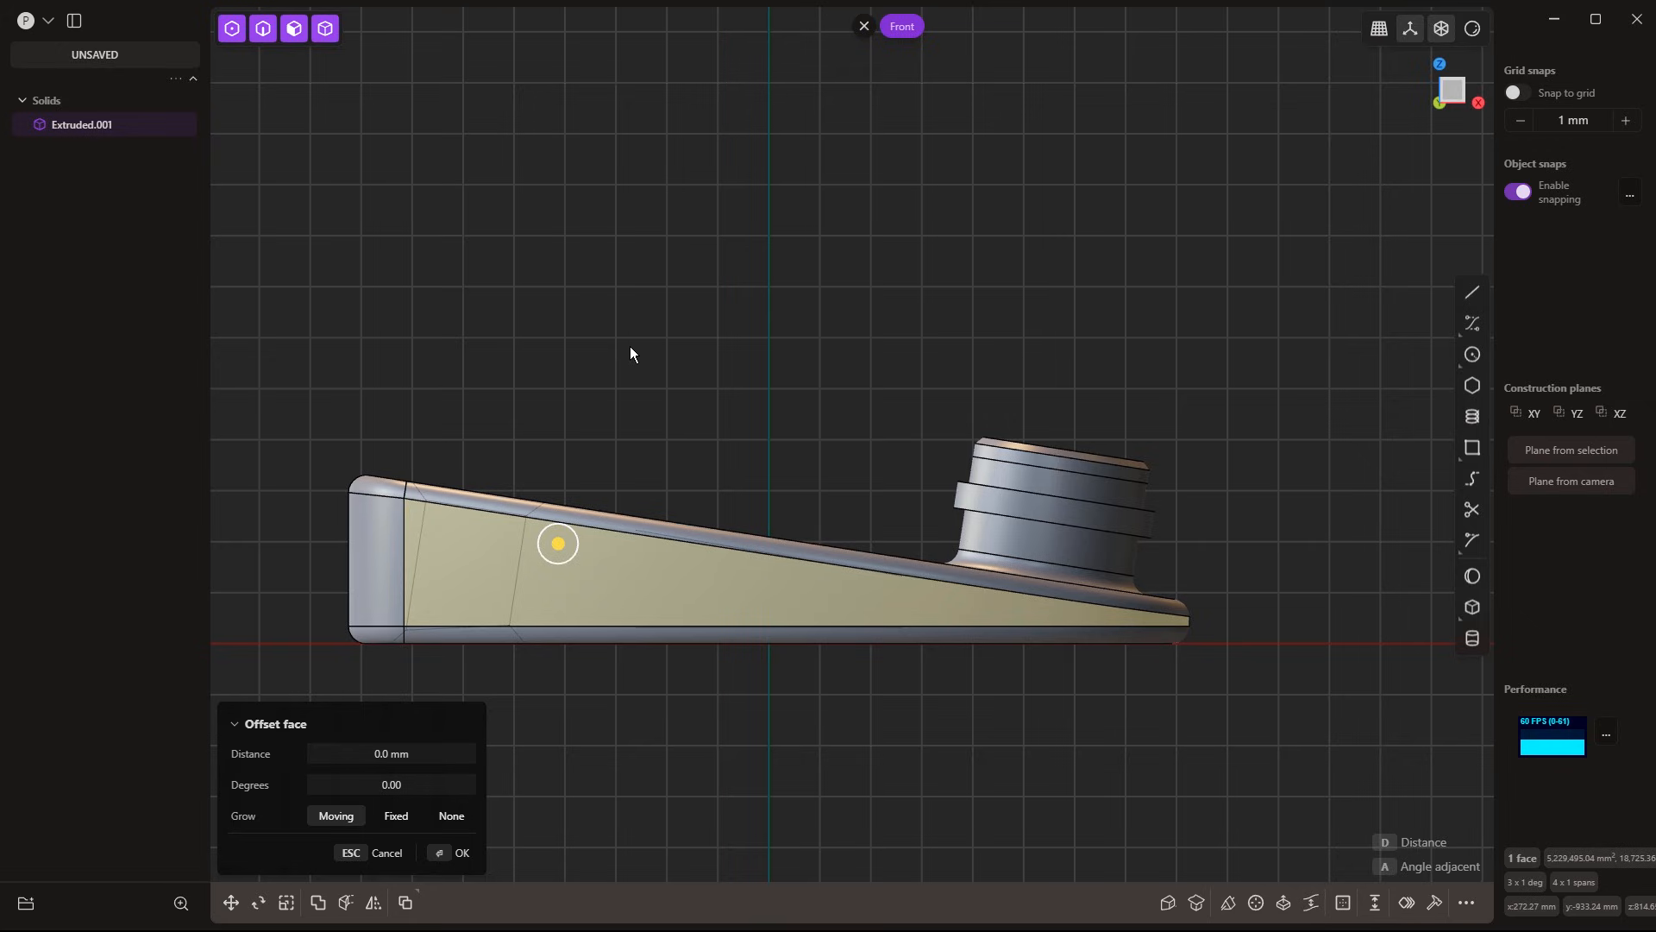
pyautogui.press('o')
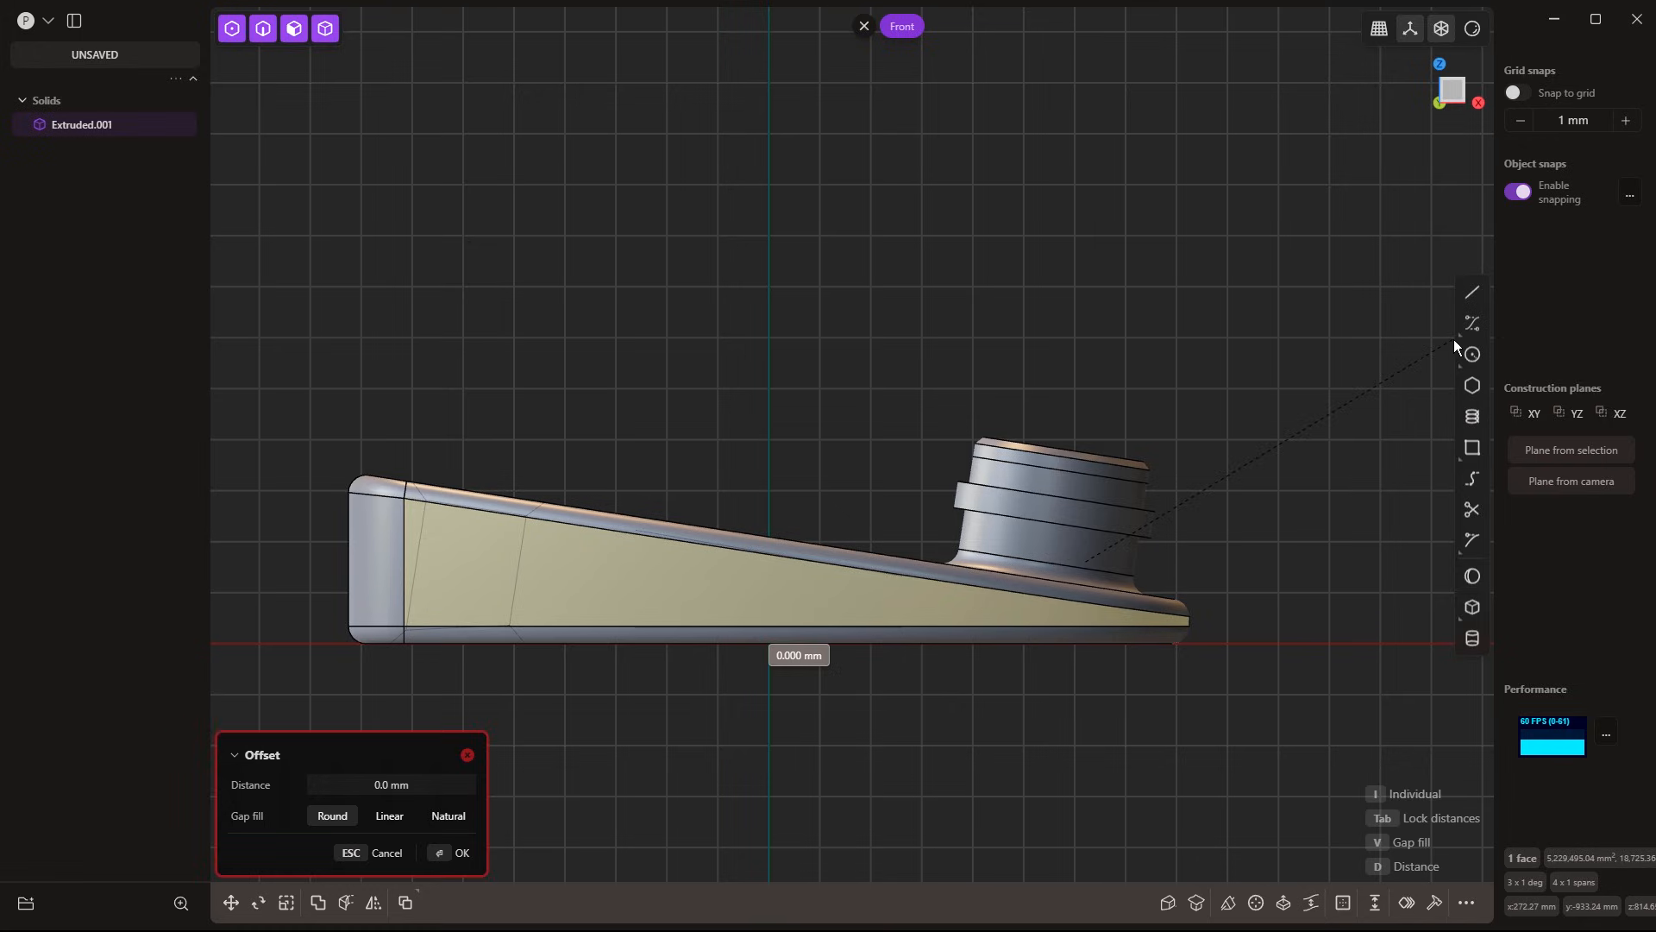
pyautogui.press('Escape')
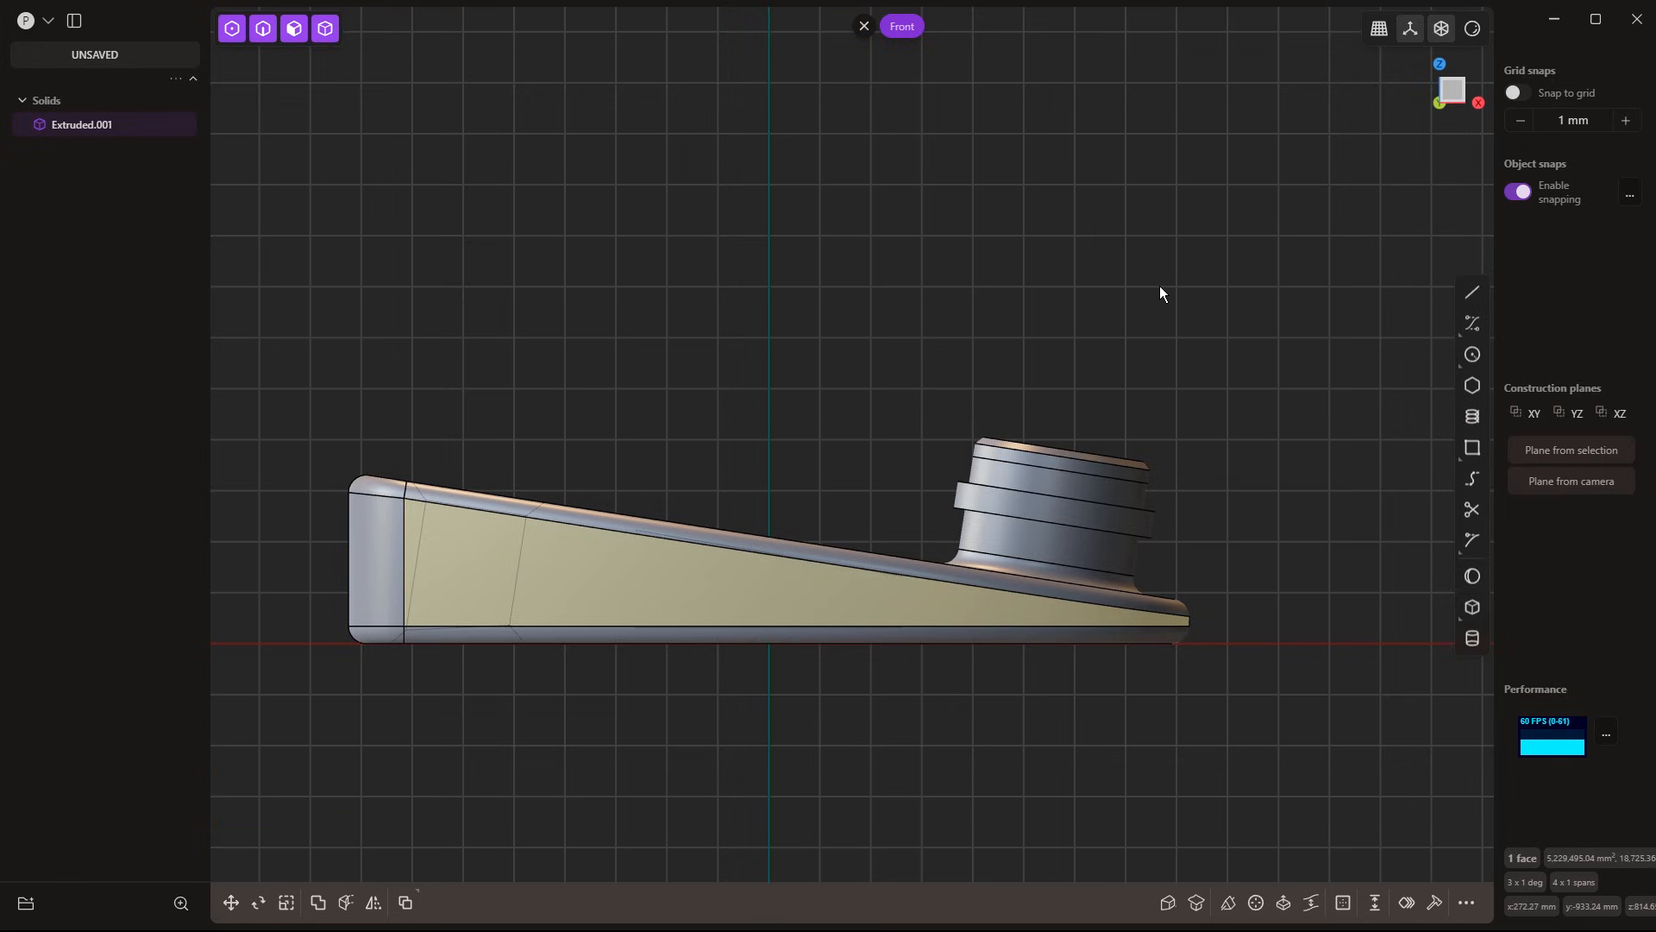
# Draw a four-sided polyline on the wedge's side face with its top parallel to the sloped edge, and select its loose starting corner point
pyautogui.click(1472, 292)
pyautogui.scroll(3, 452, 519)
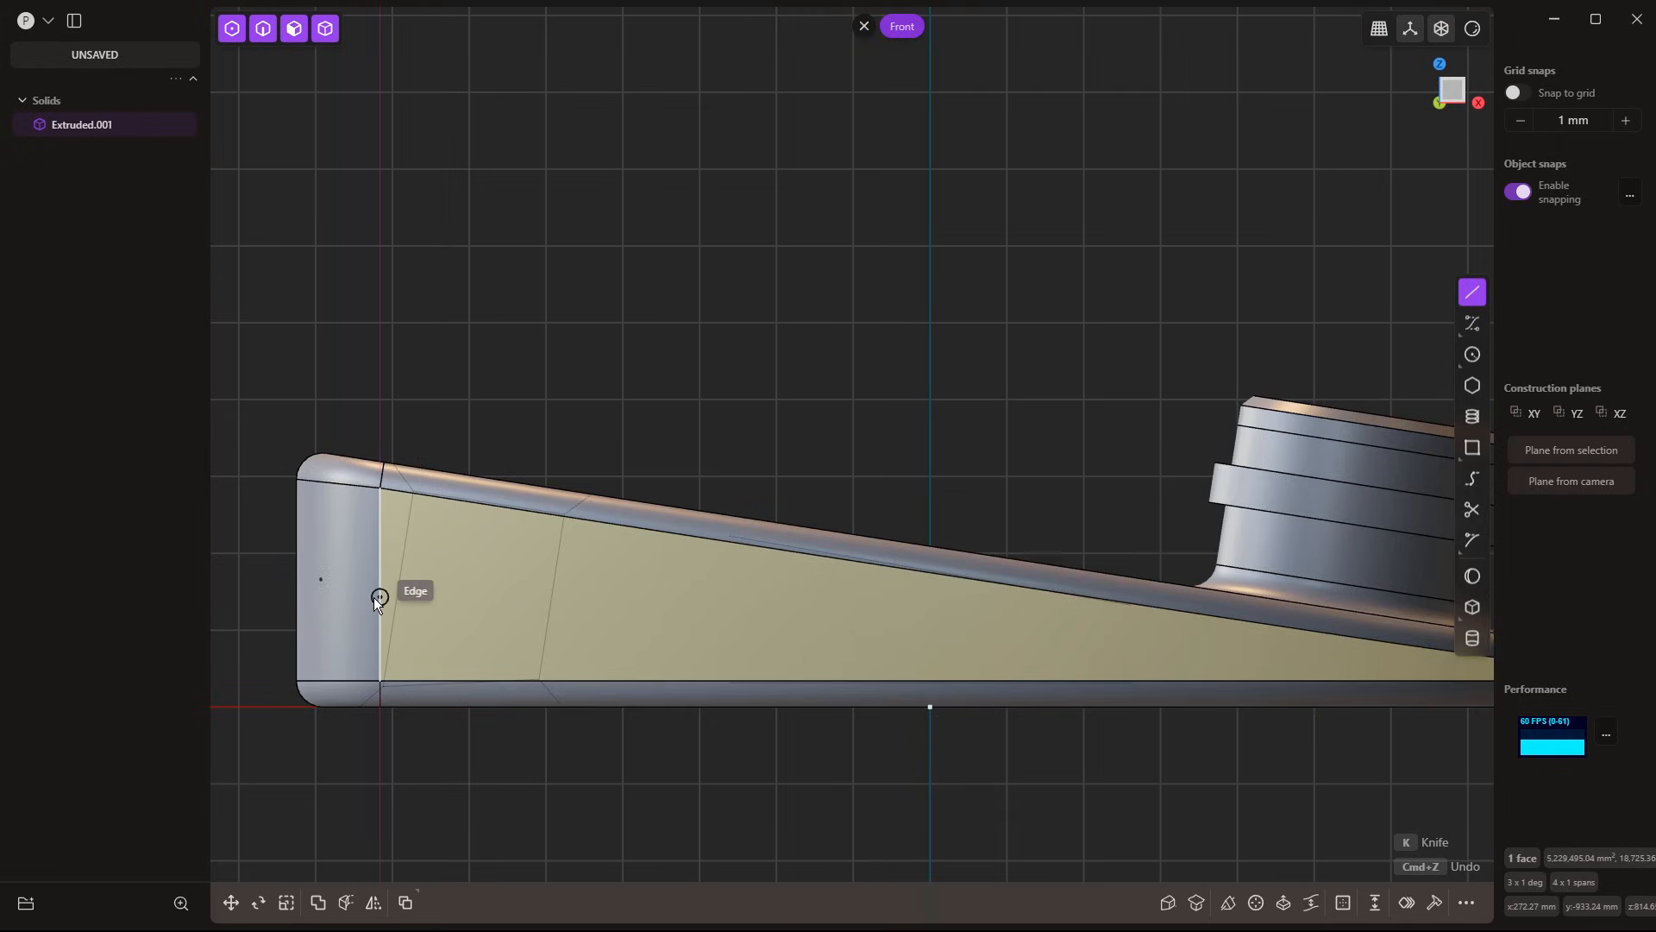
pyautogui.click(436, 528)
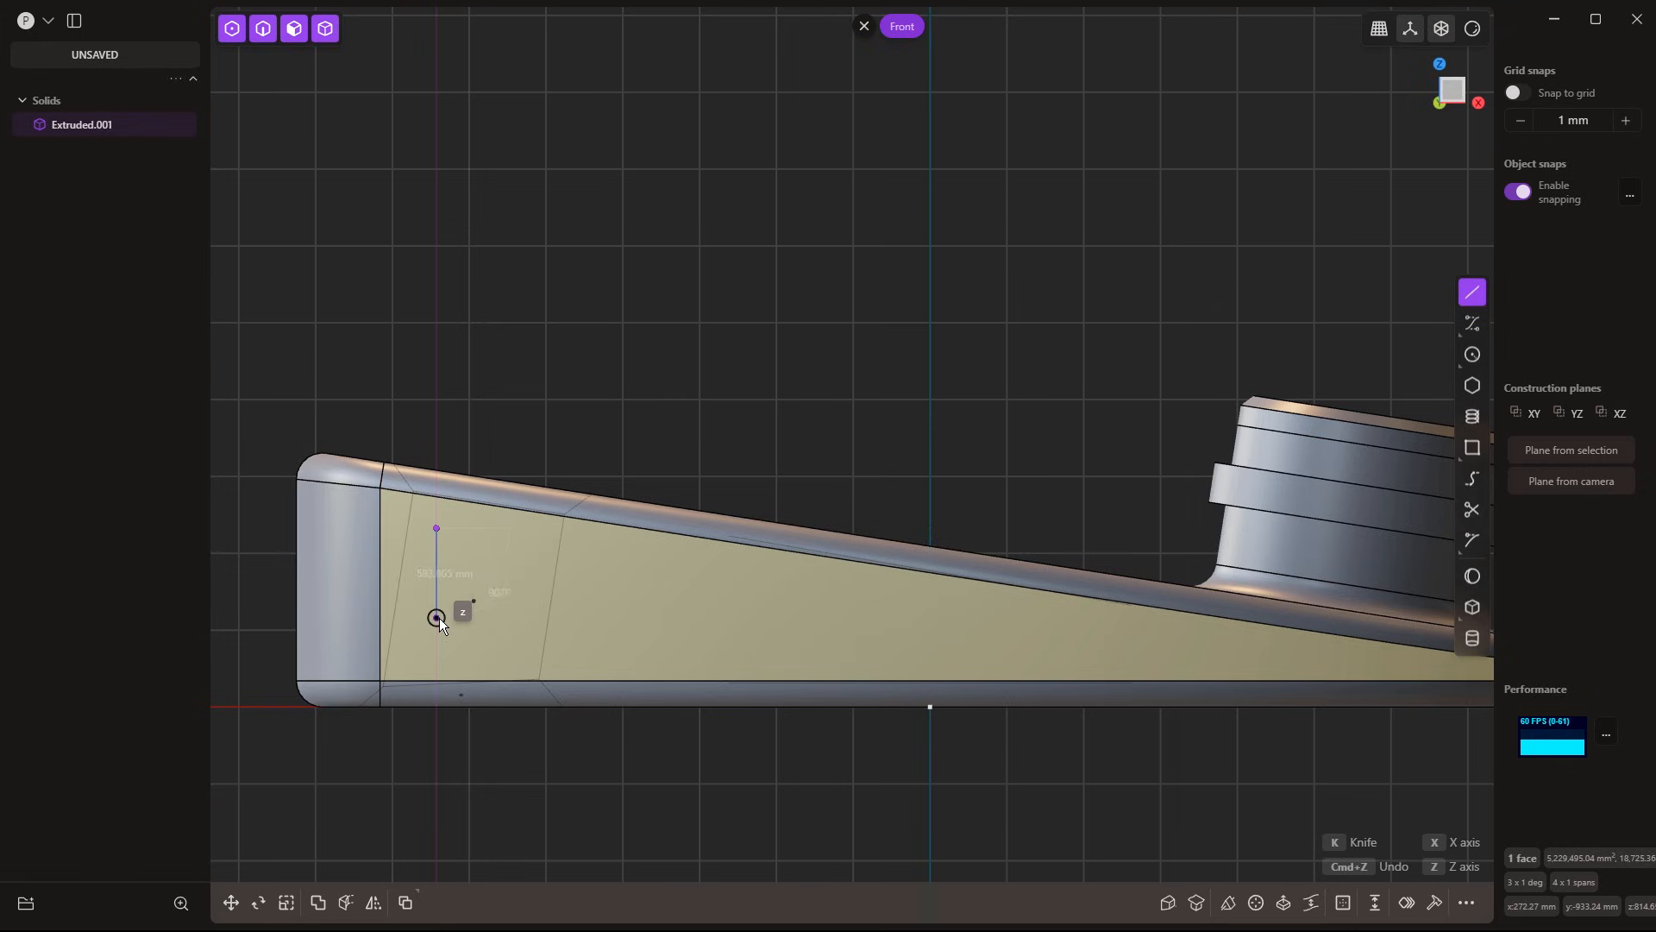
pyautogui.click(436, 648)
pyautogui.click(821, 649)
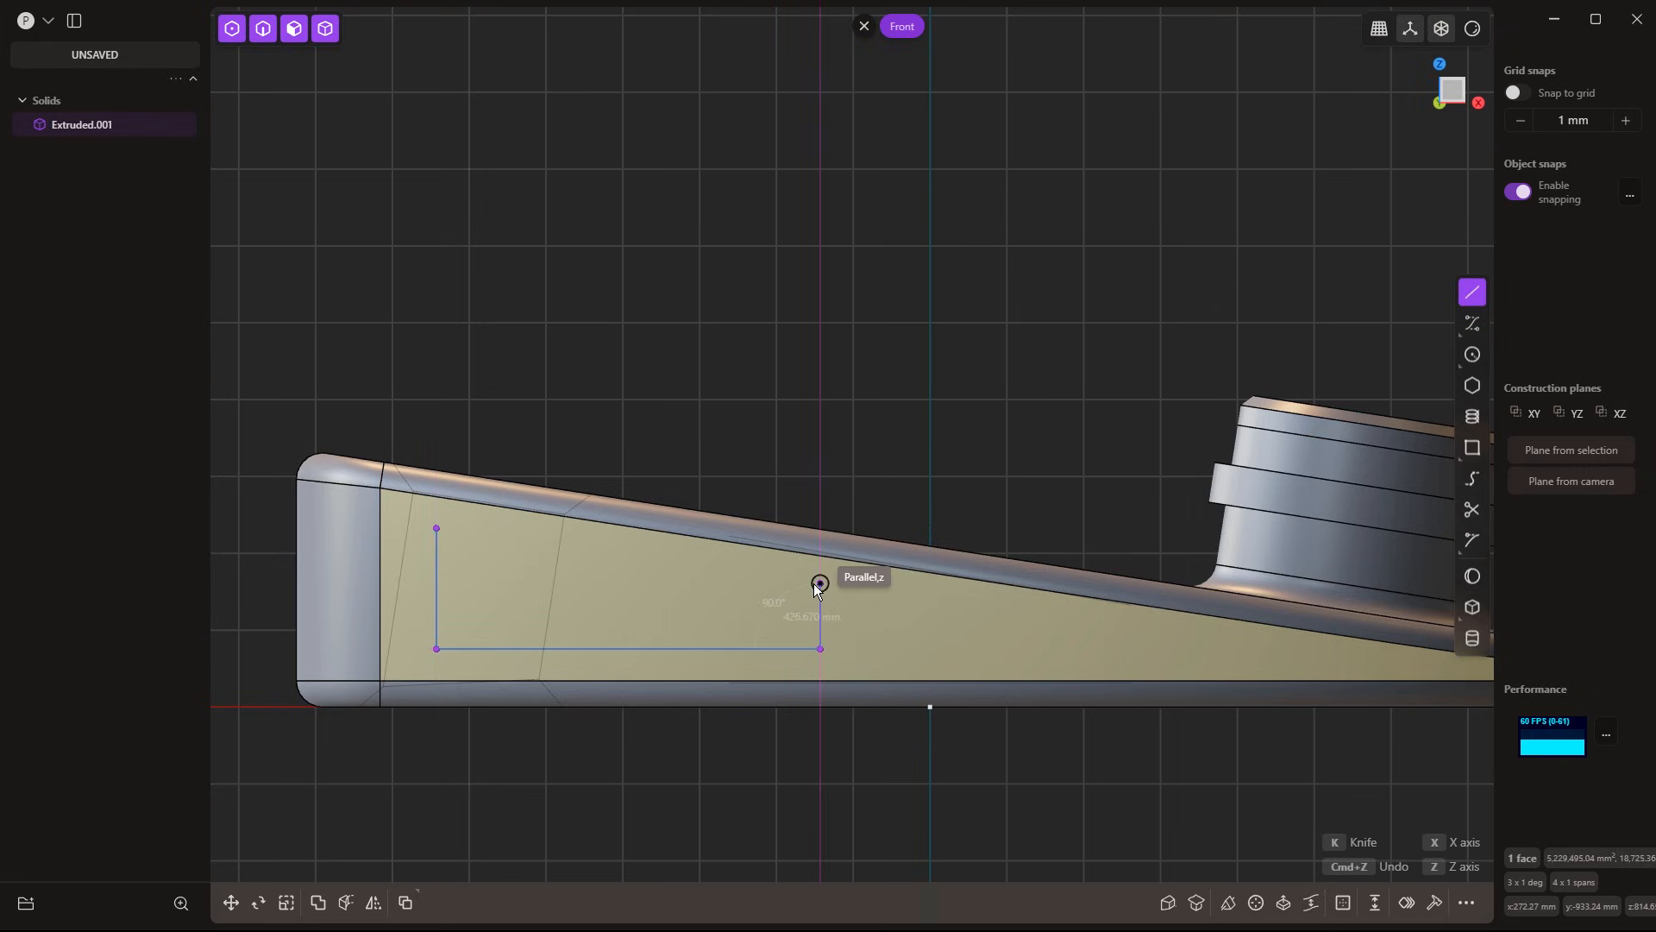
pyautogui.click(818, 584)
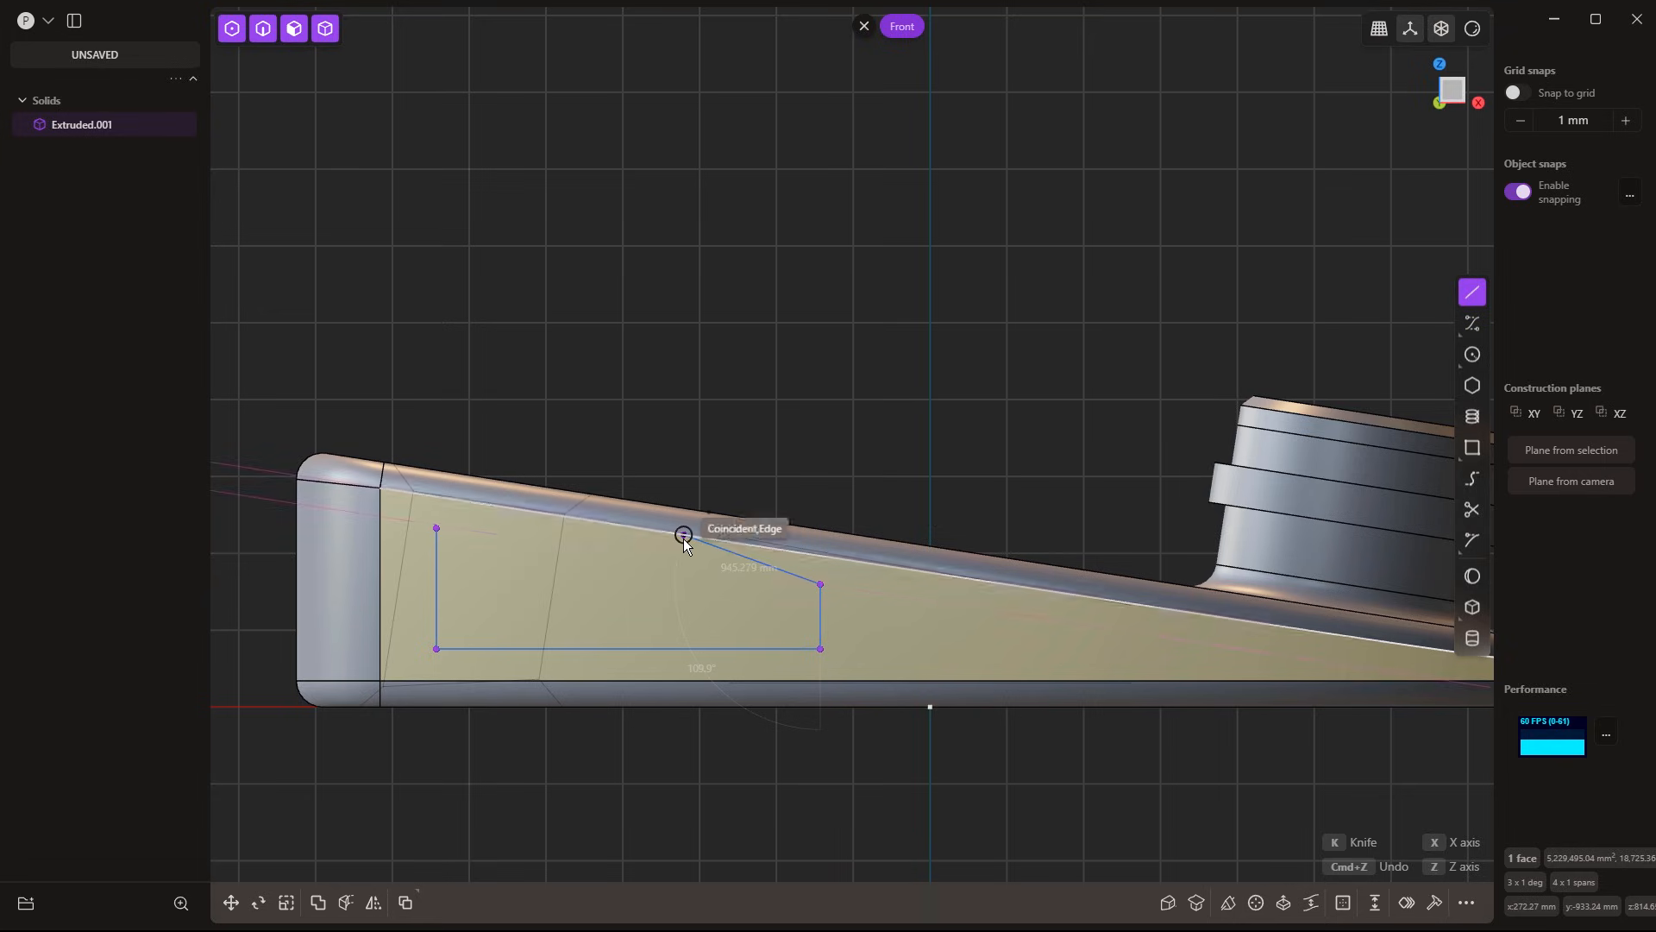
pyautogui.scroll(5, 440, 530)
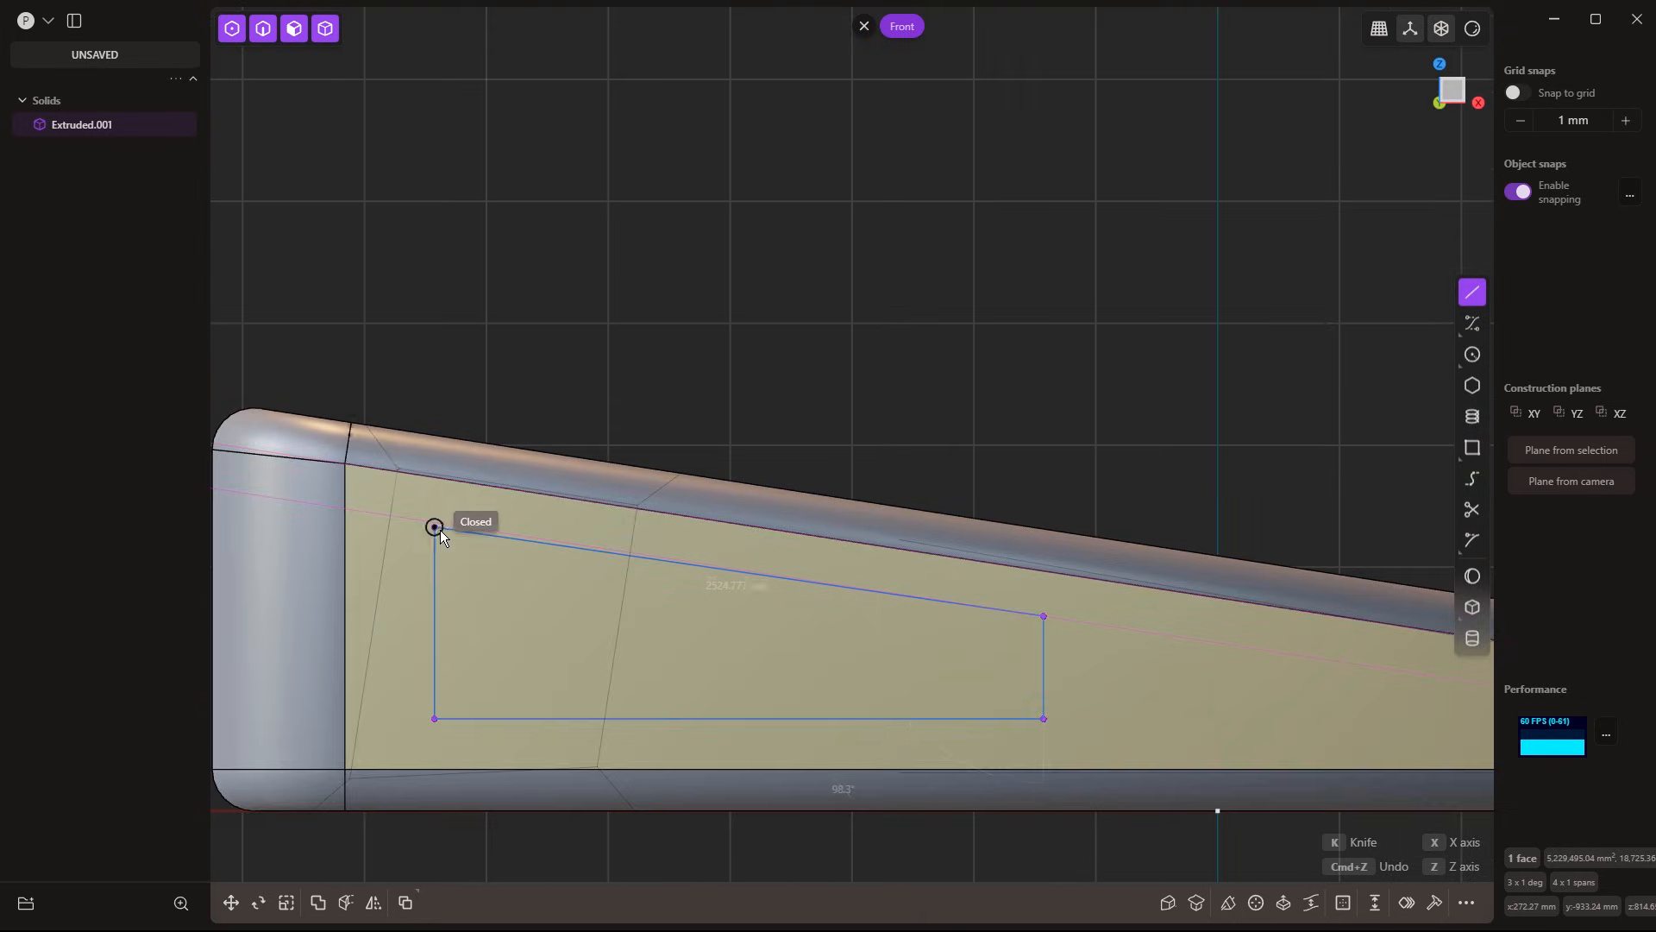
pyautogui.click(435, 518)
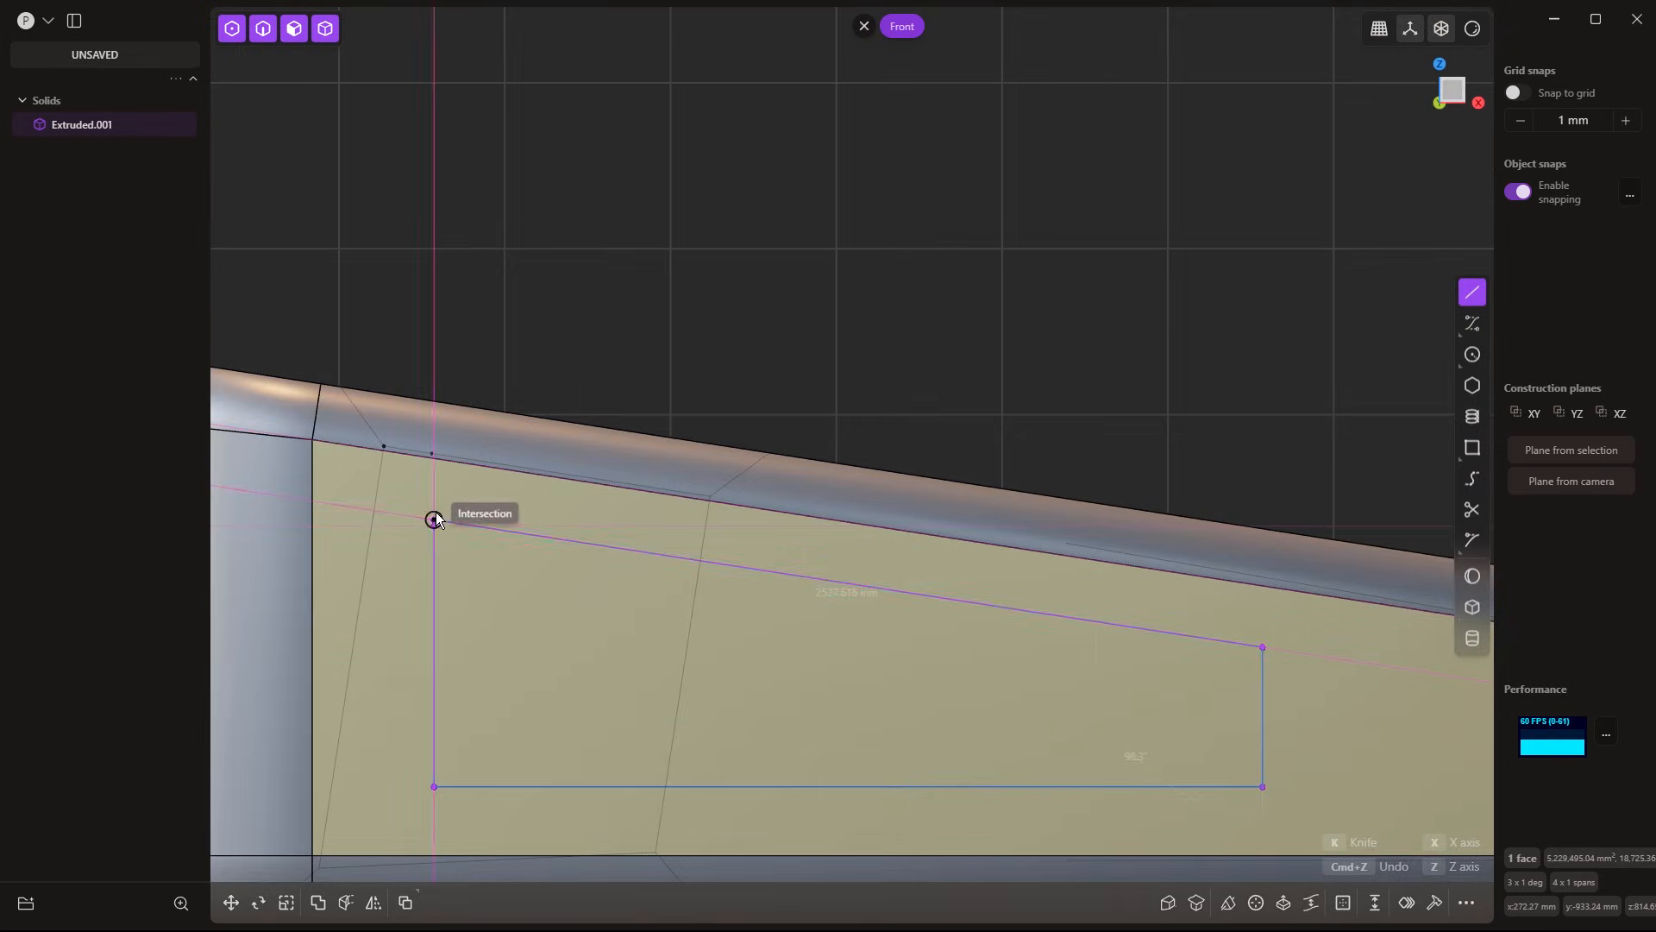
pyautogui.rightClick(697, 283)
pyautogui.scroll(2, 595, 313)
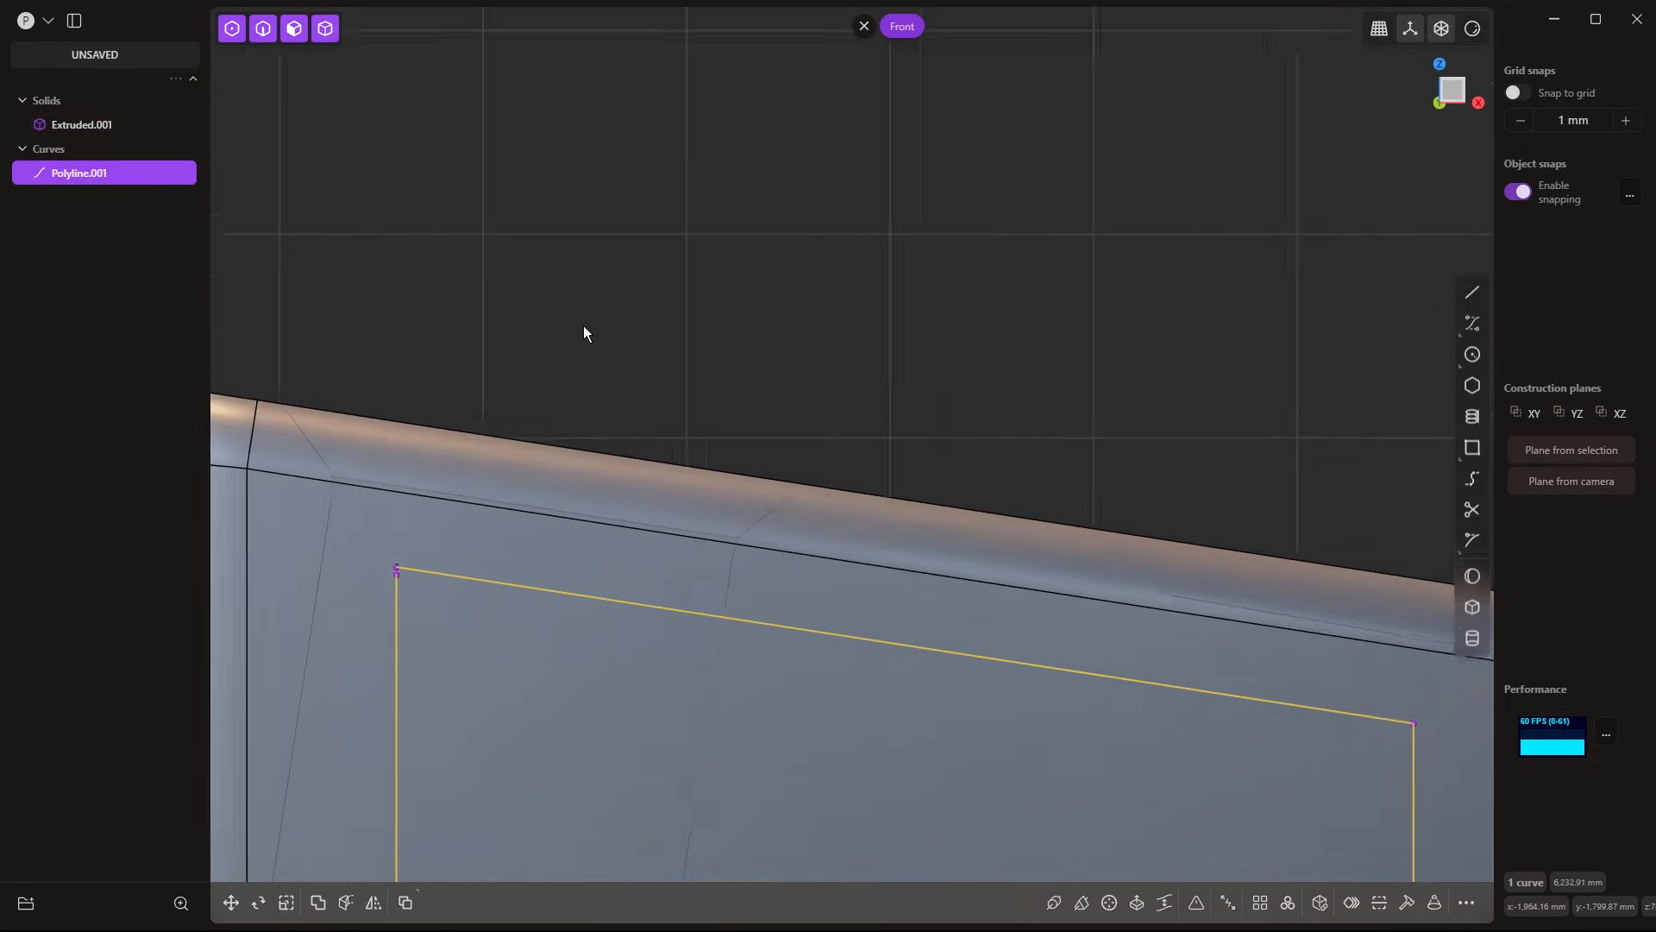
pyautogui.scroll(4, 345, 608)
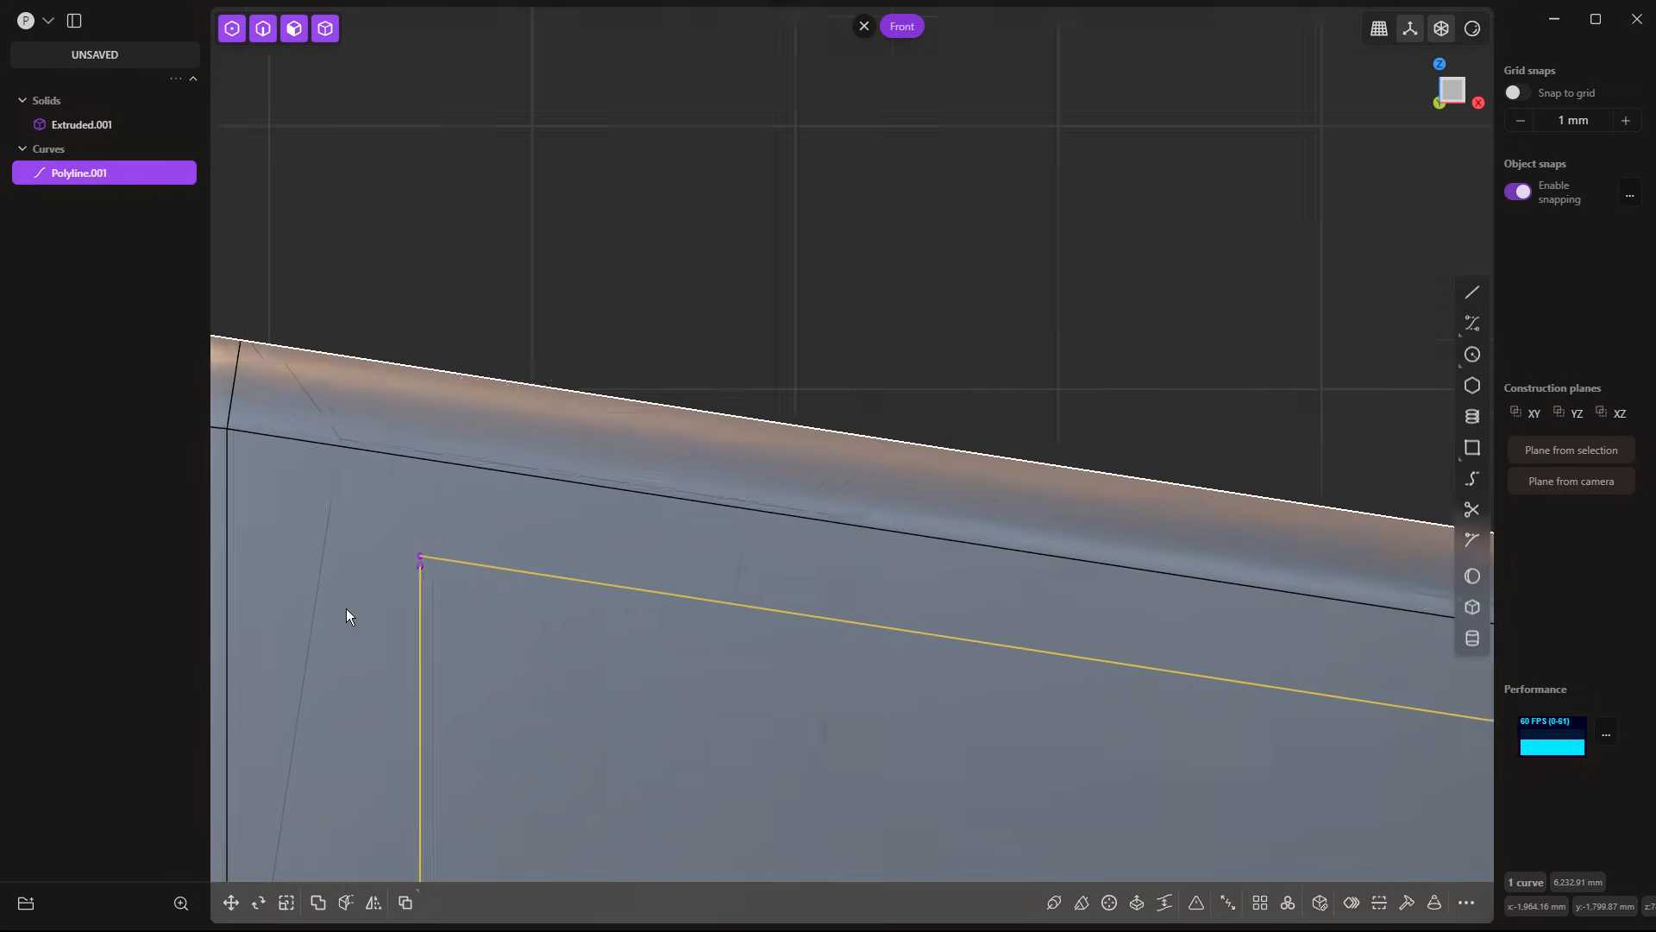
pyautogui.click(432, 558)
pyautogui.press('g')
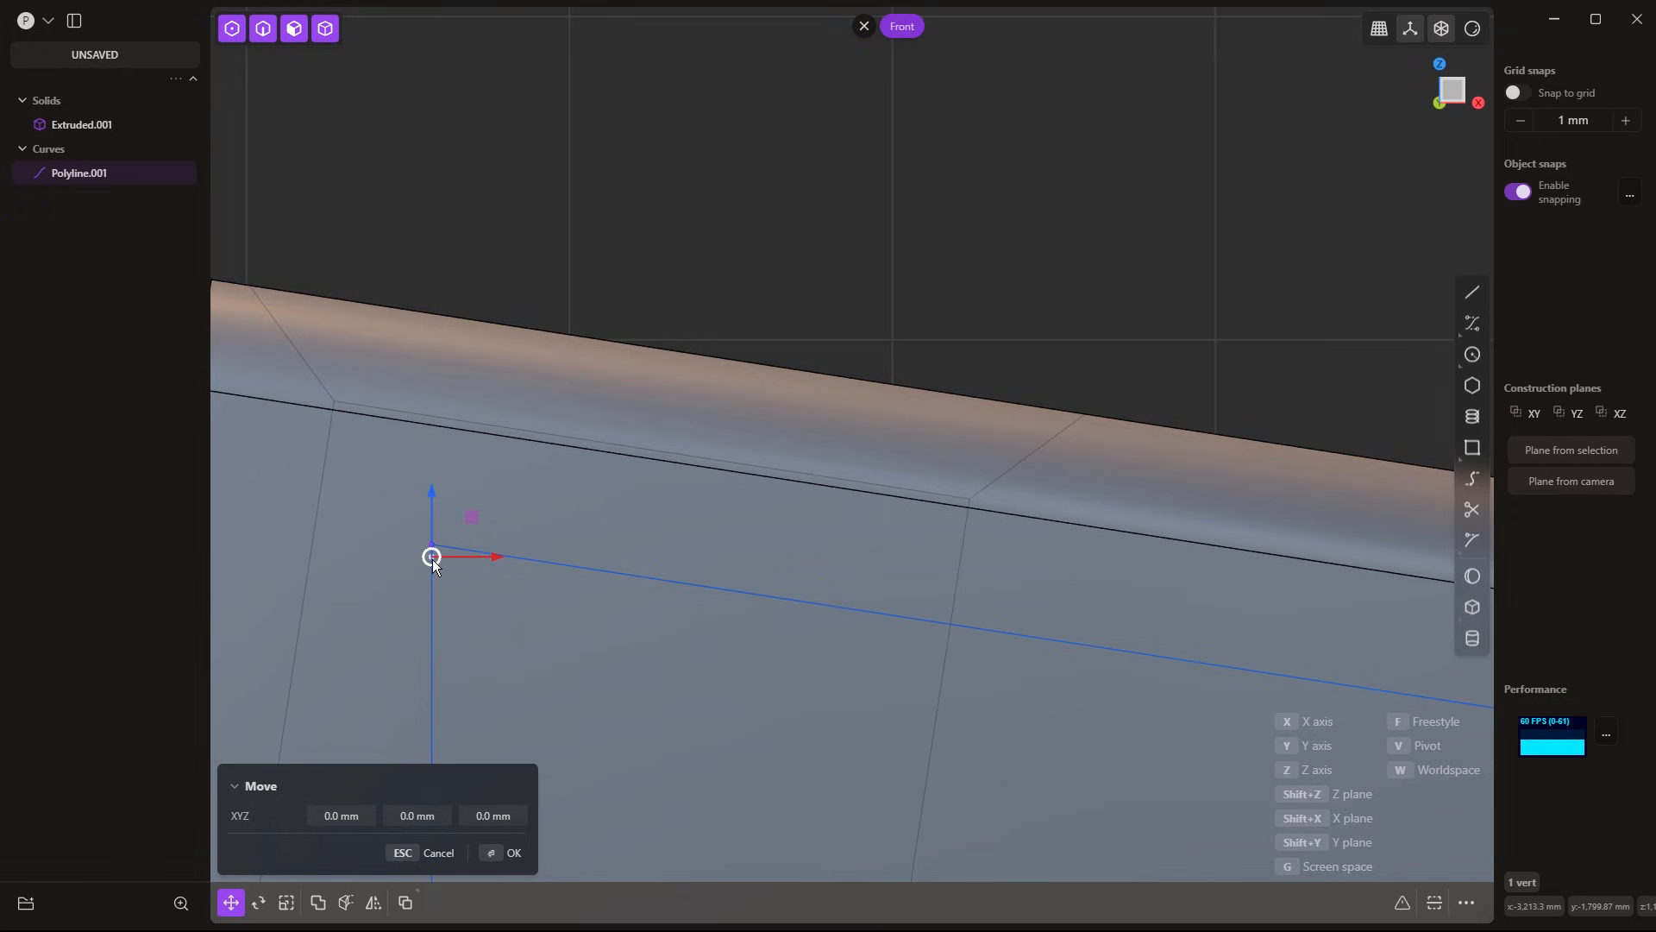
pyautogui.click(432, 558)
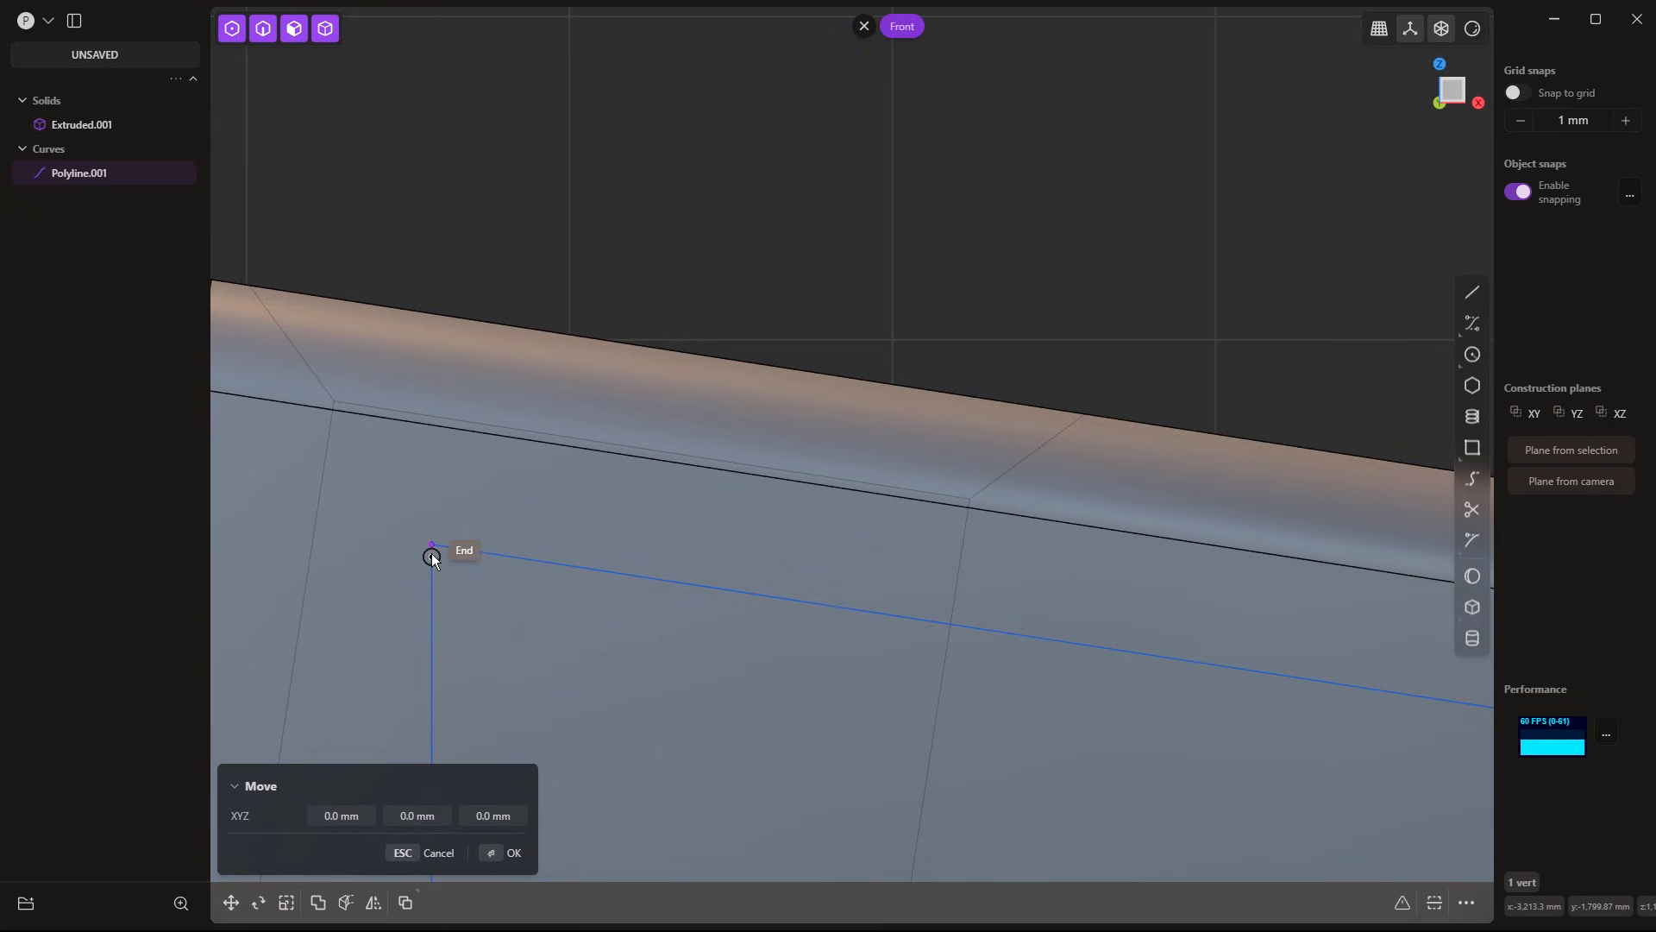
pyautogui.click(433, 544)
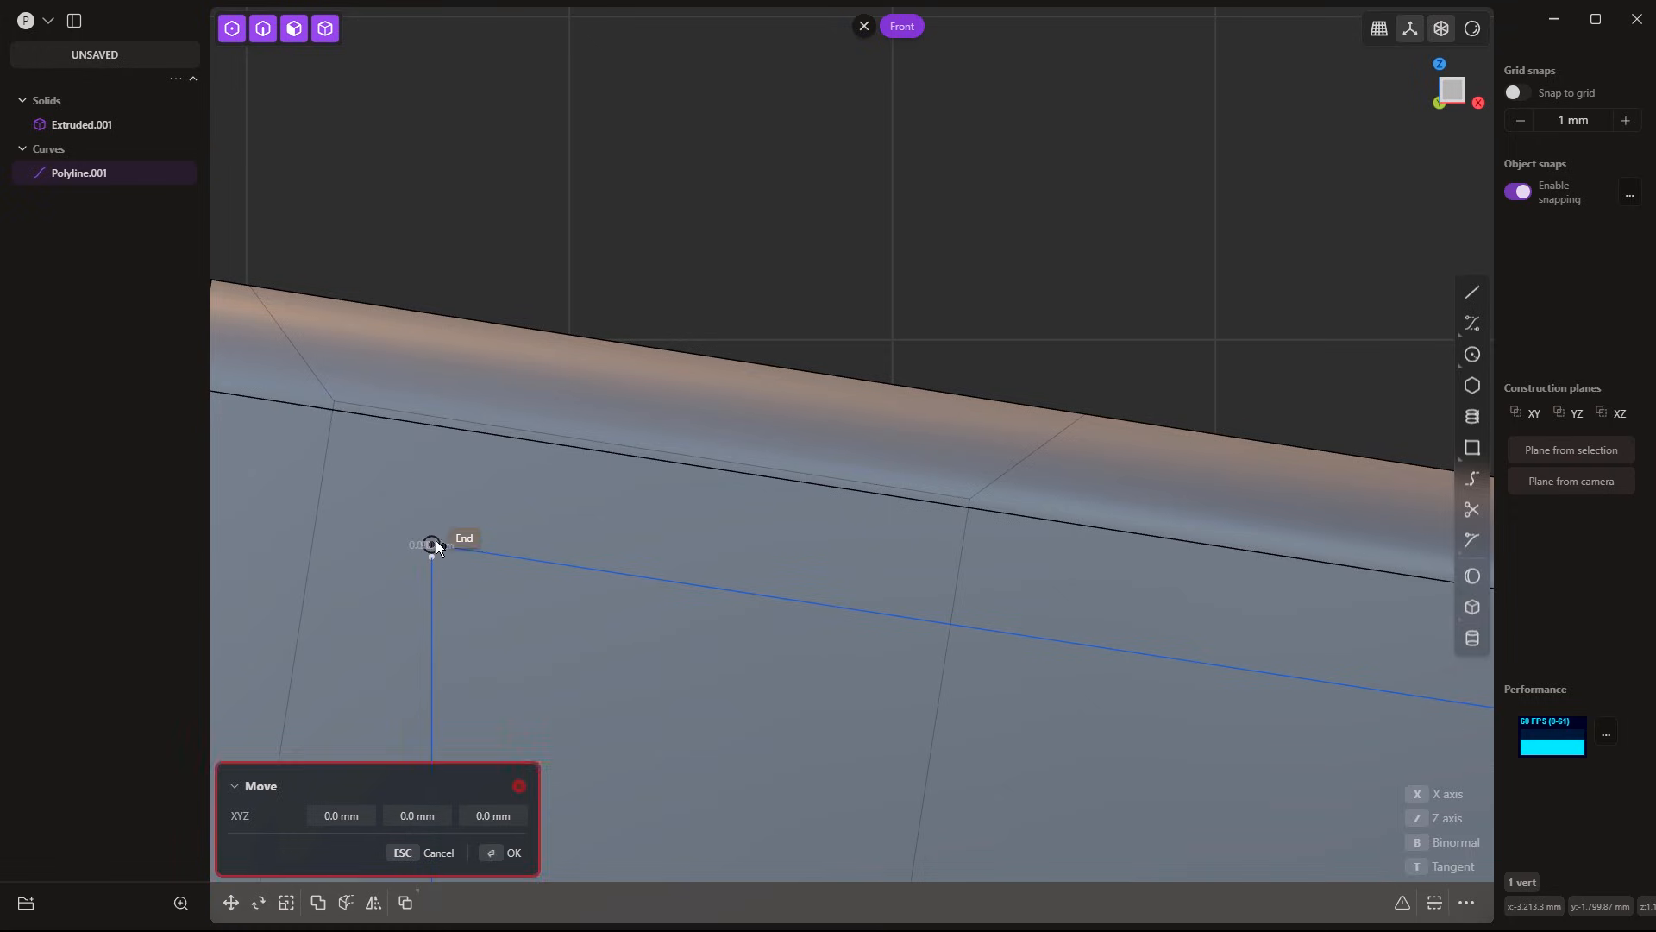
pyautogui.press('Escape')
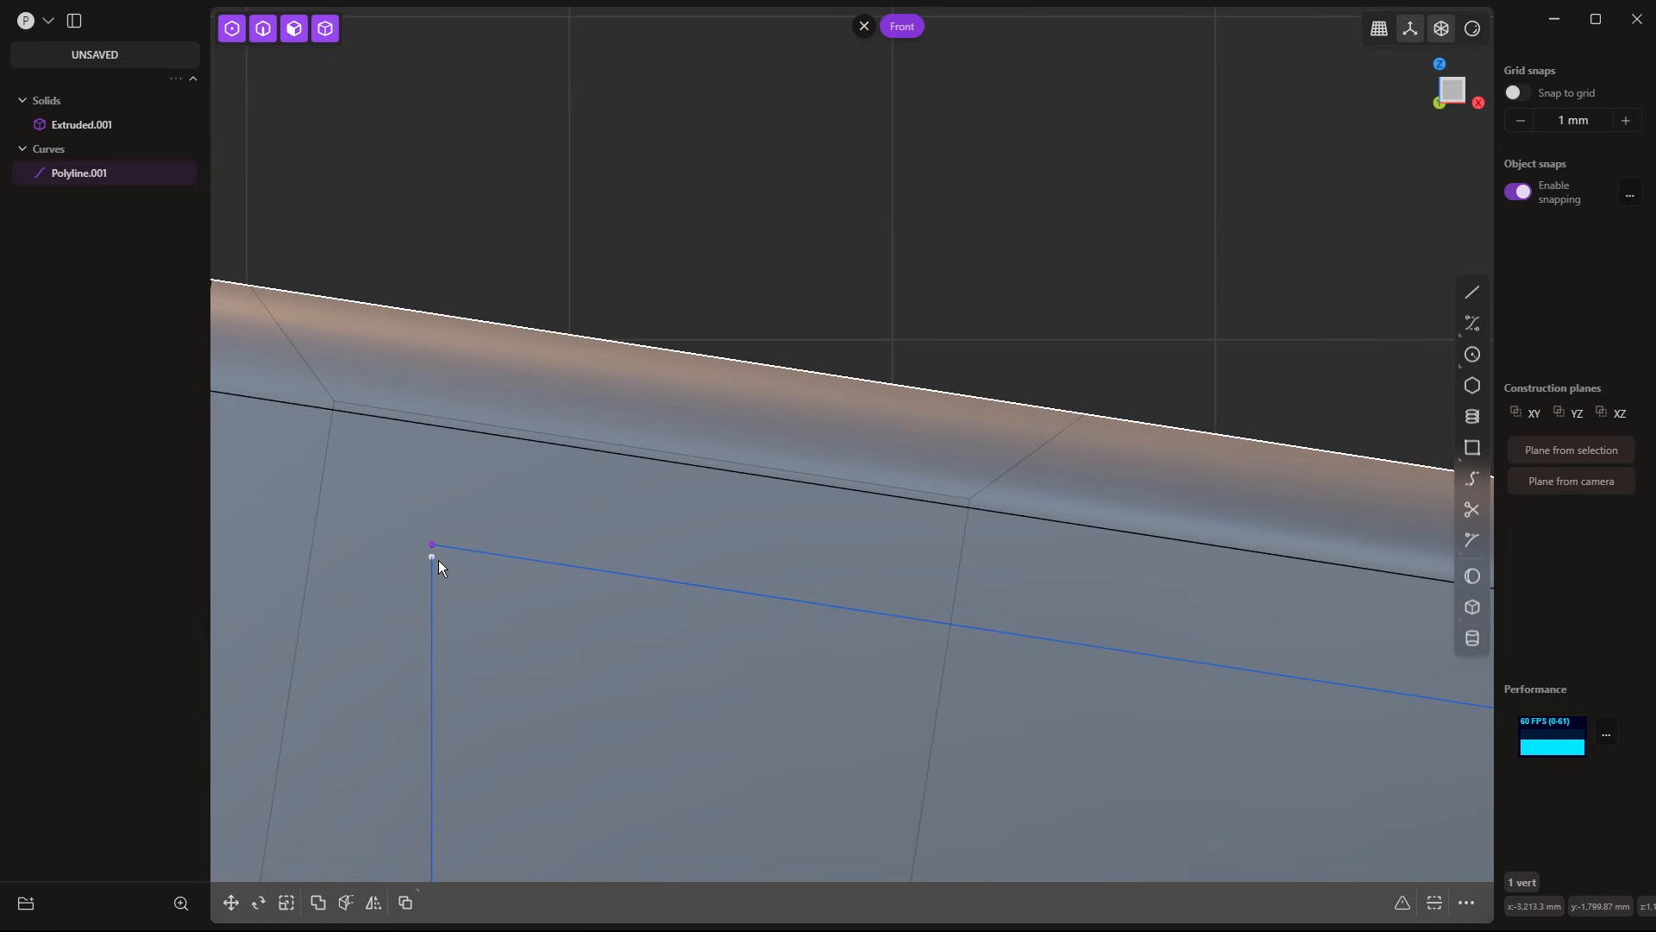
# Move the polyline's loose corner point 19.15 mm in Z with Freestyle, snapping it onto the other end to close the profile
pyautogui.press('g')
pyautogui.scroll(5, 431, 561)
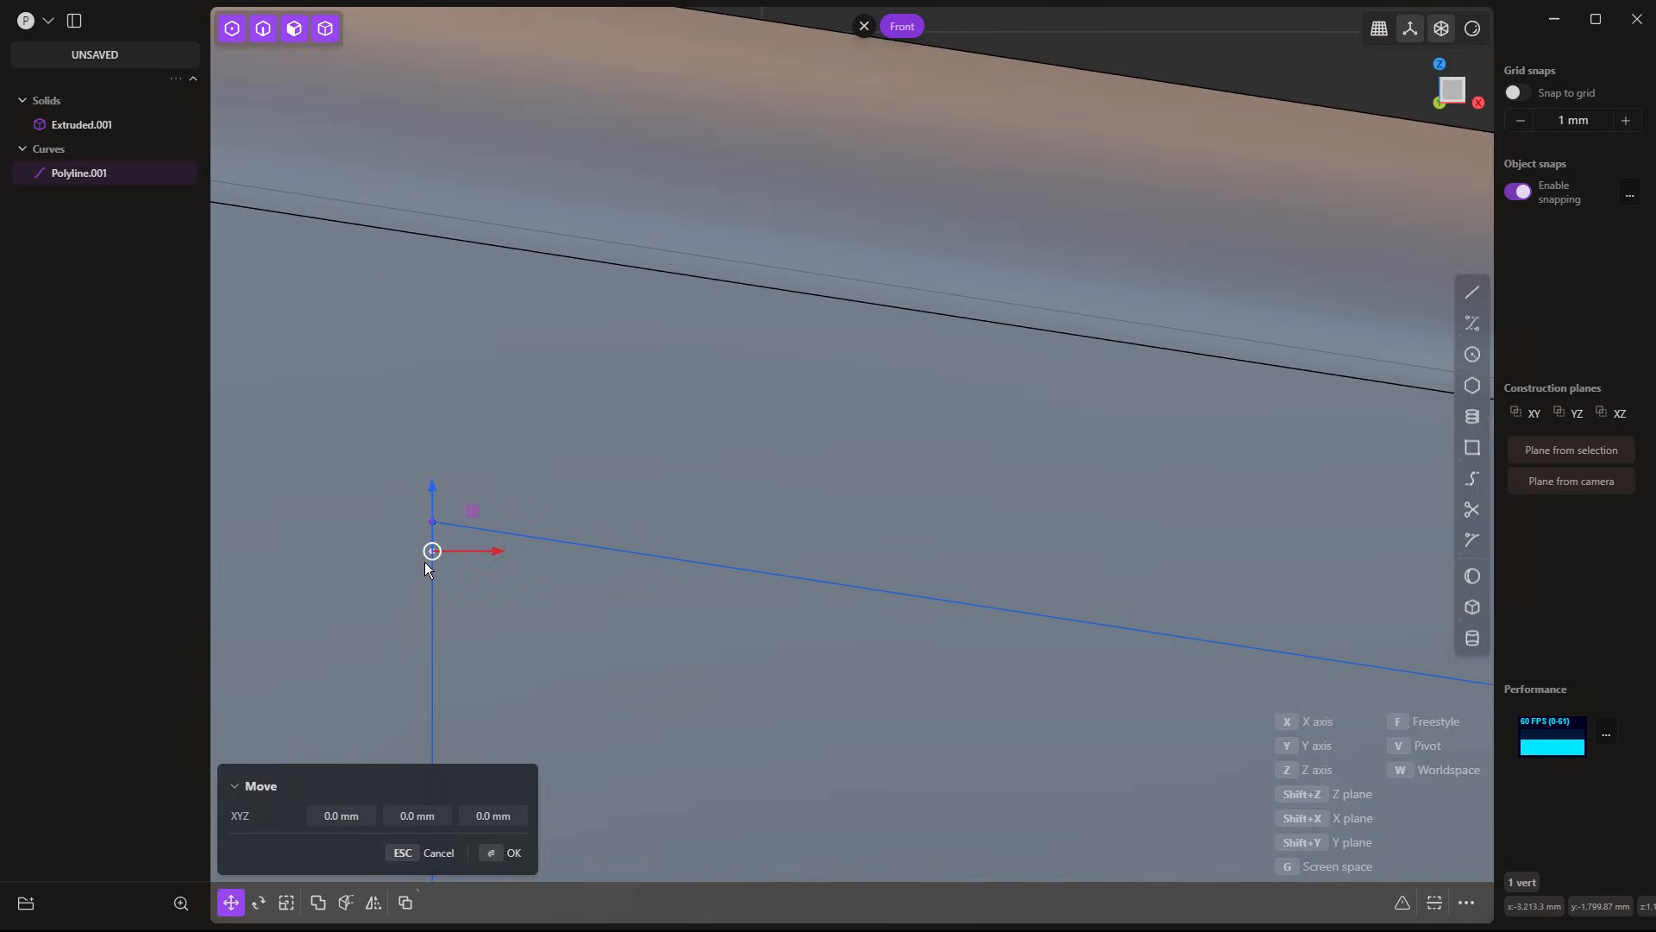
pyautogui.press('f')
pyautogui.click(430, 552)
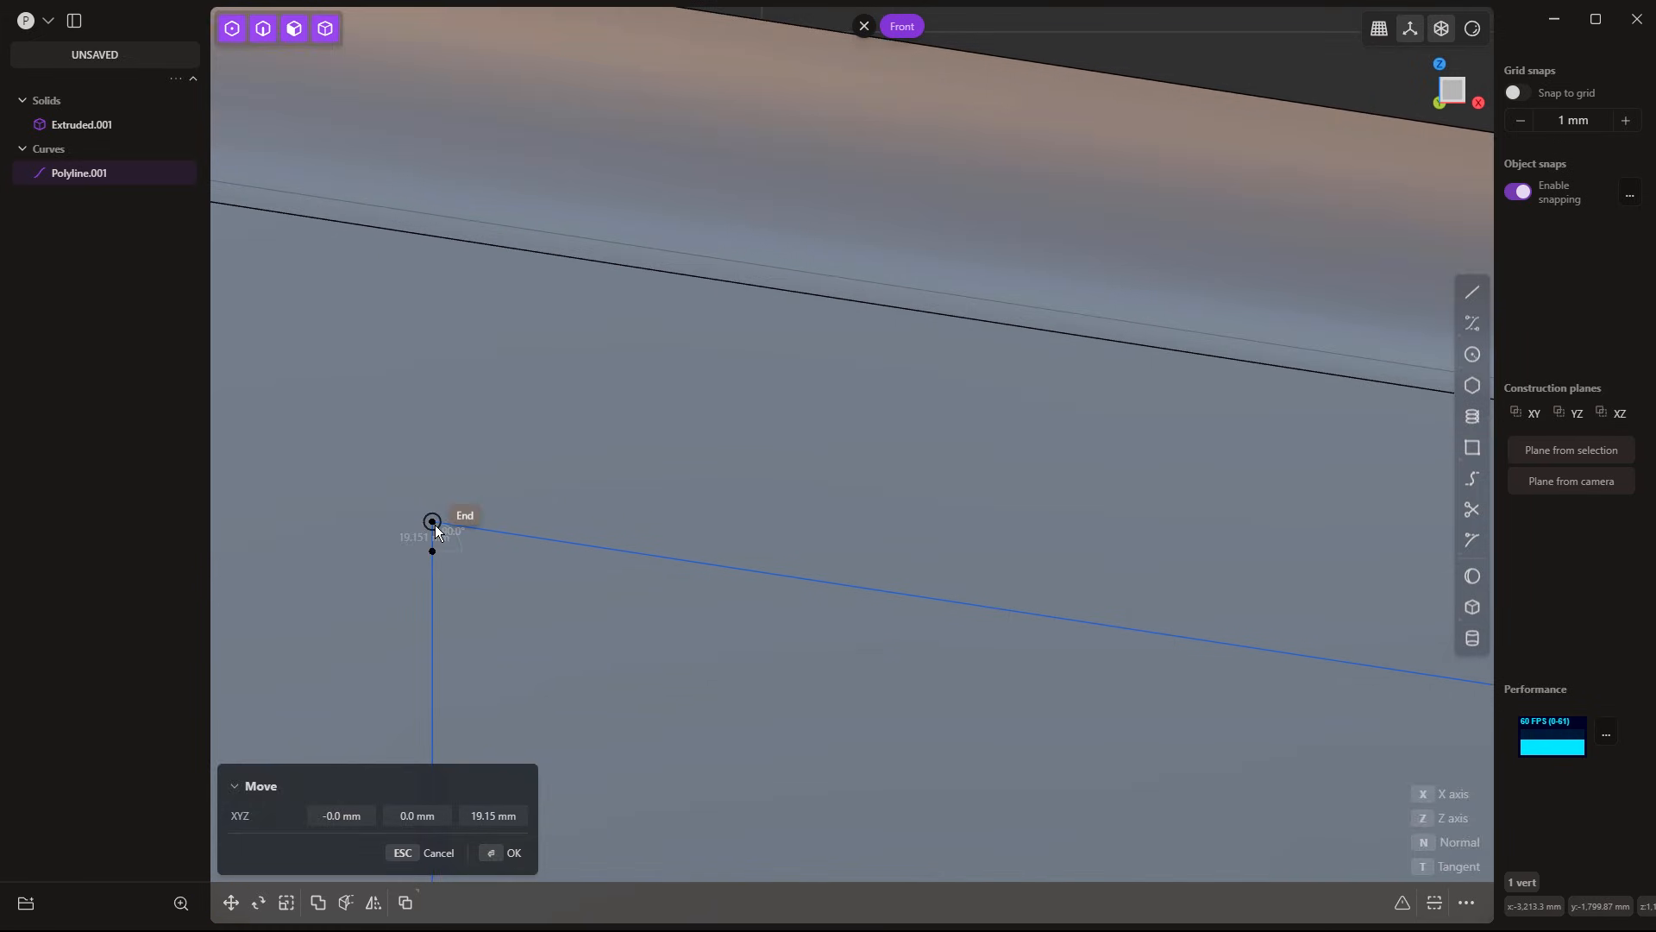
pyautogui.click(437, 523)
pyautogui.press('Return')
pyautogui.scroll(-5, 515, 402)
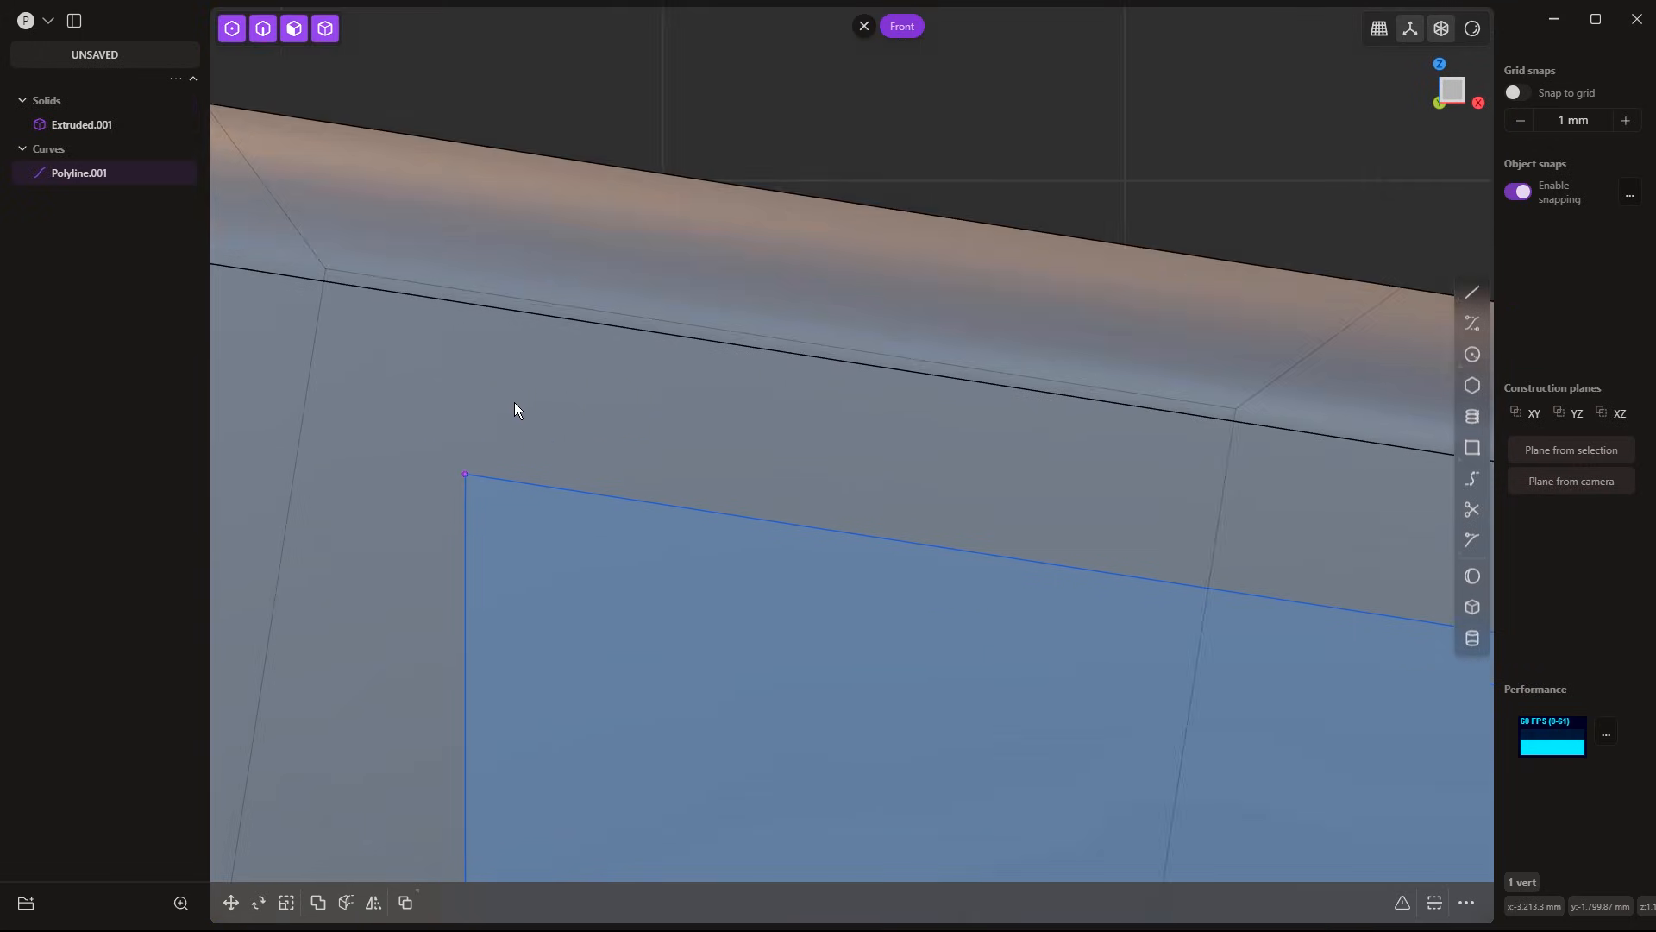
pyautogui.scroll(-5, 505, 400)
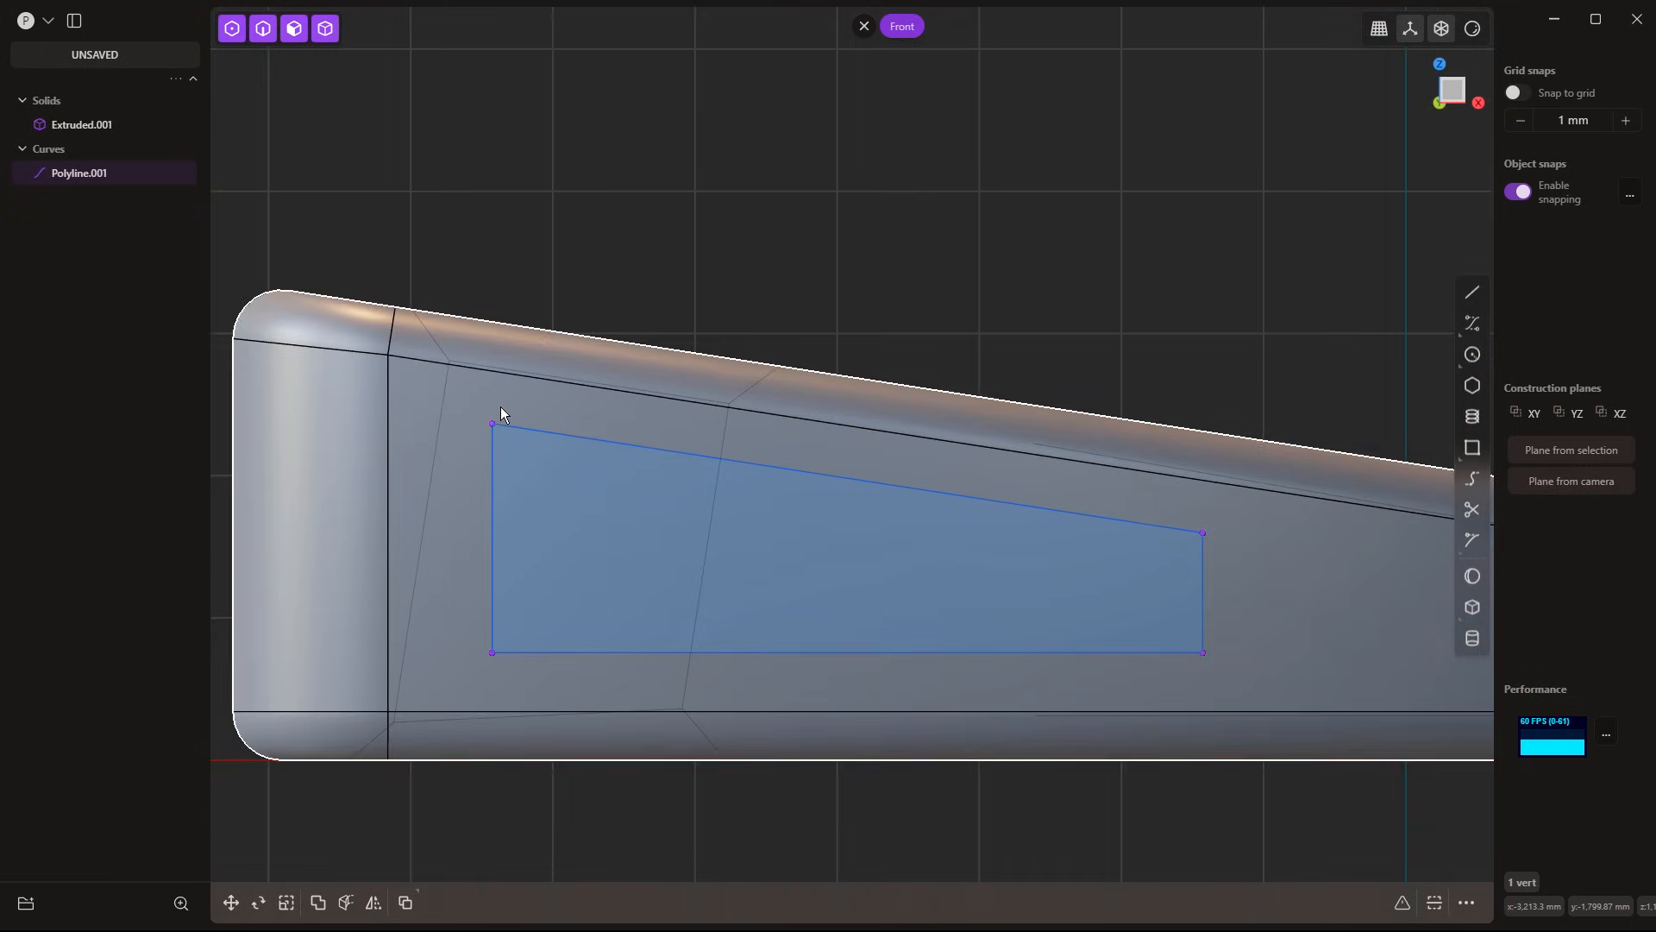
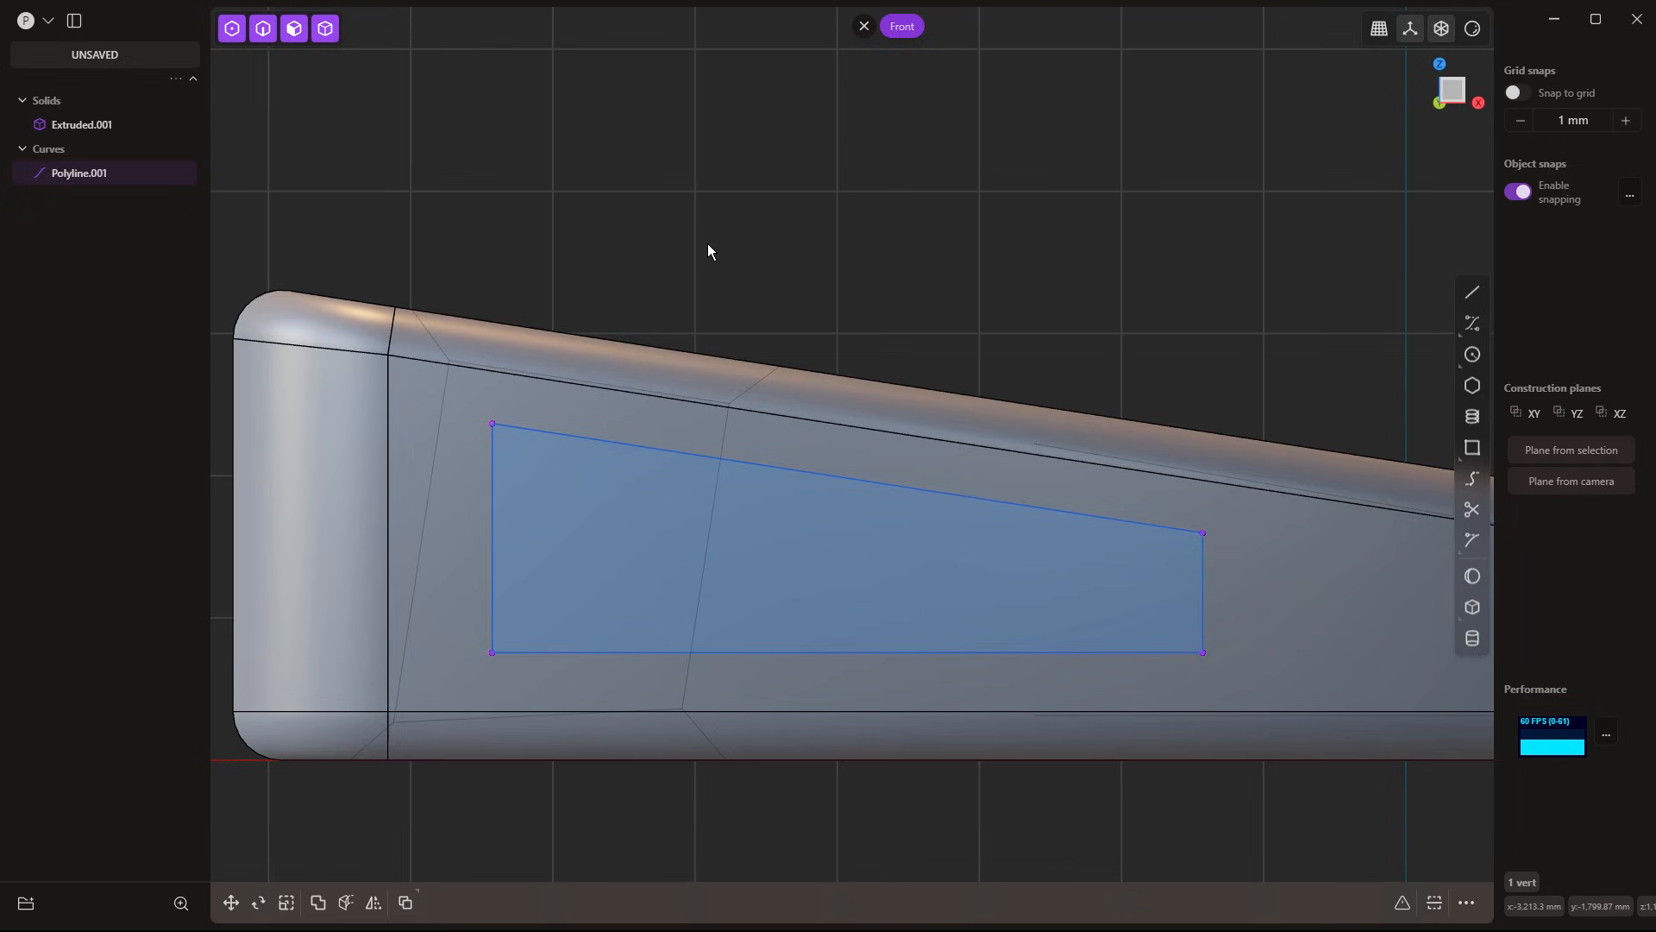
pyautogui.scroll(-5, 622, 256)
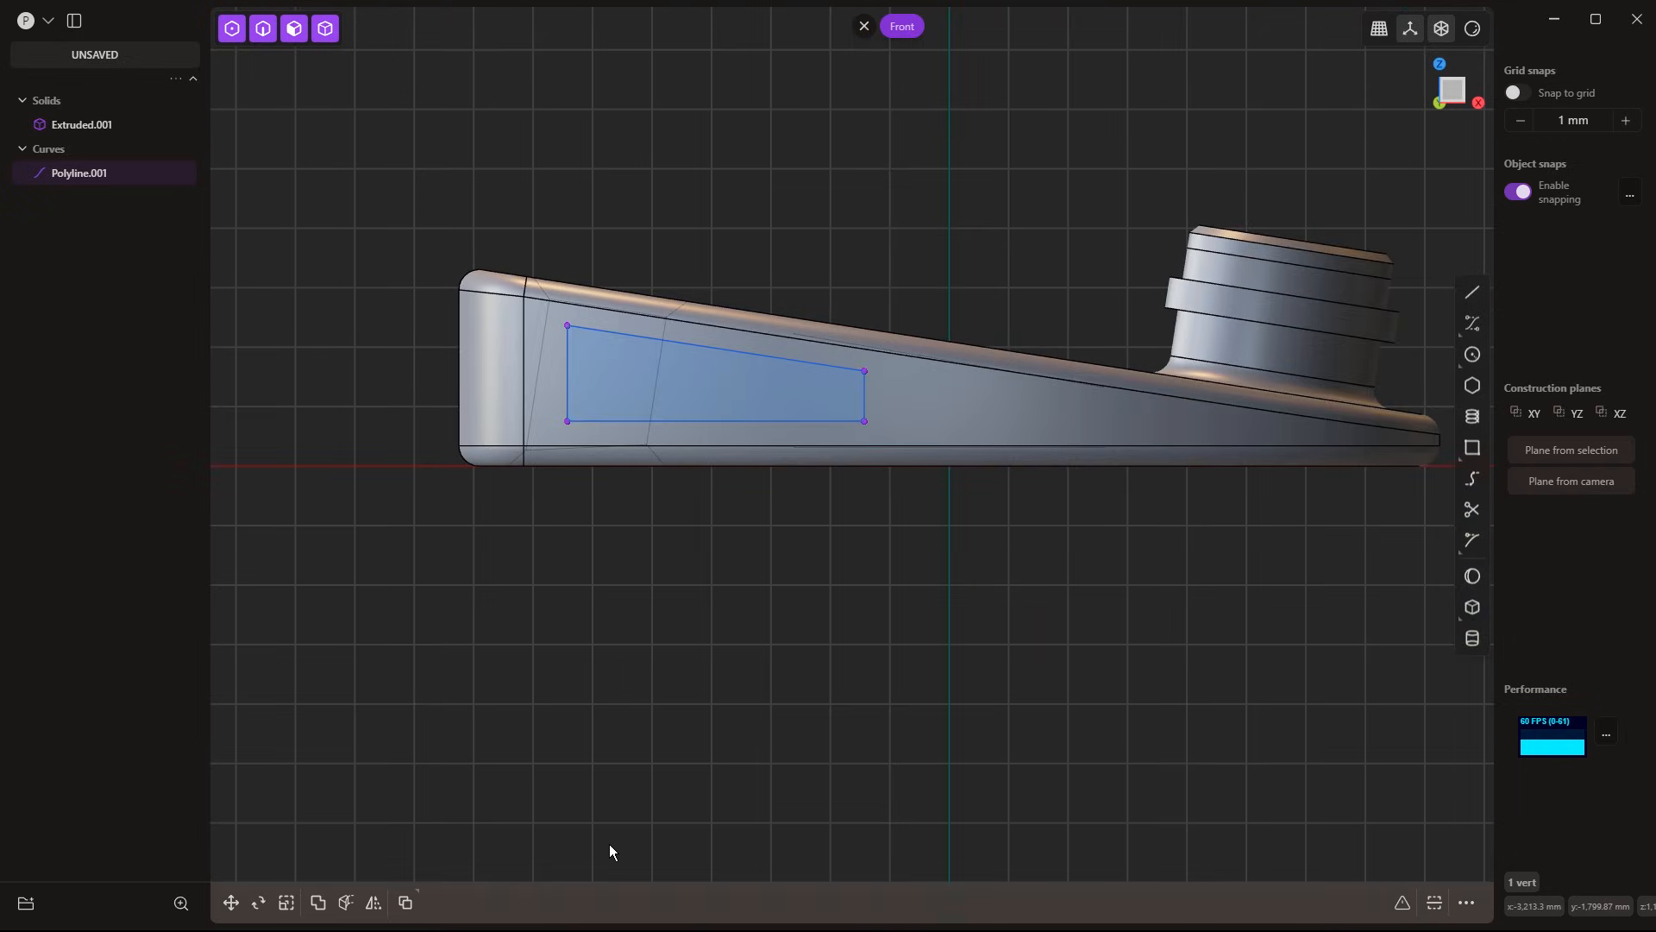
# Extrude the closed side-face profile about 5264.8 mm through the wedge as a Difference cut, and delete the polyline
pyautogui.moveTo(969, 495); pyautogui.dragTo(725, 414, button='middle')
pyautogui.click(720, 395)
pyautogui.click(721, 386)
pyautogui.press('e')
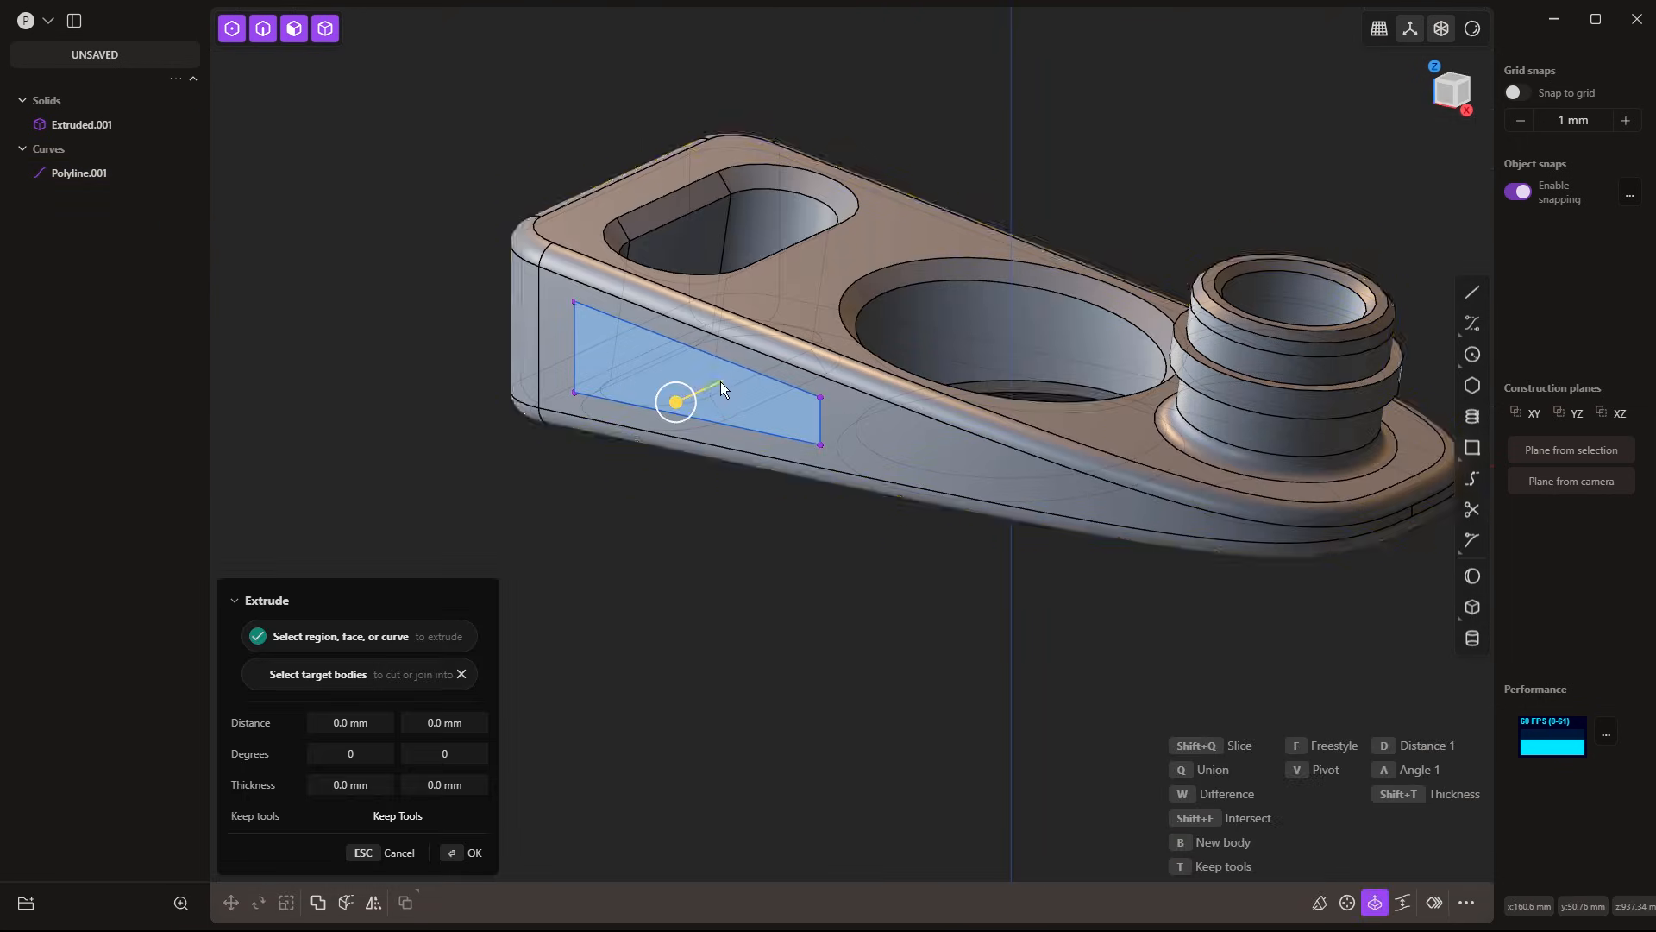
pyautogui.moveTo(721, 385); pyautogui.dragTo(1029, 239)
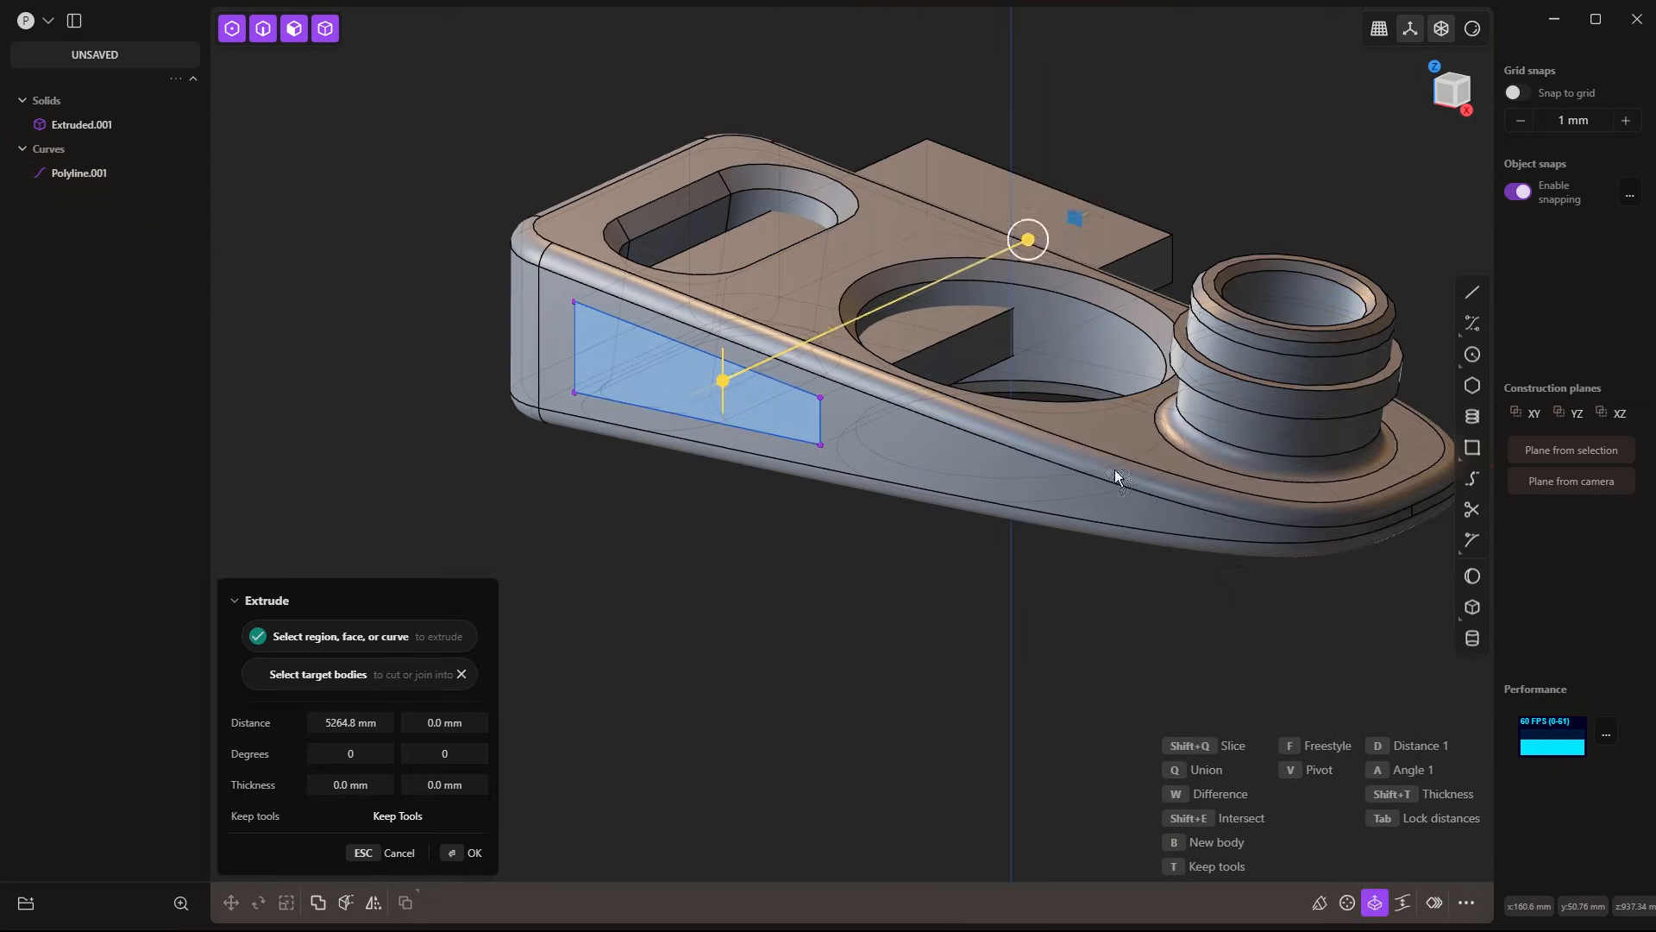
pyautogui.press('w')
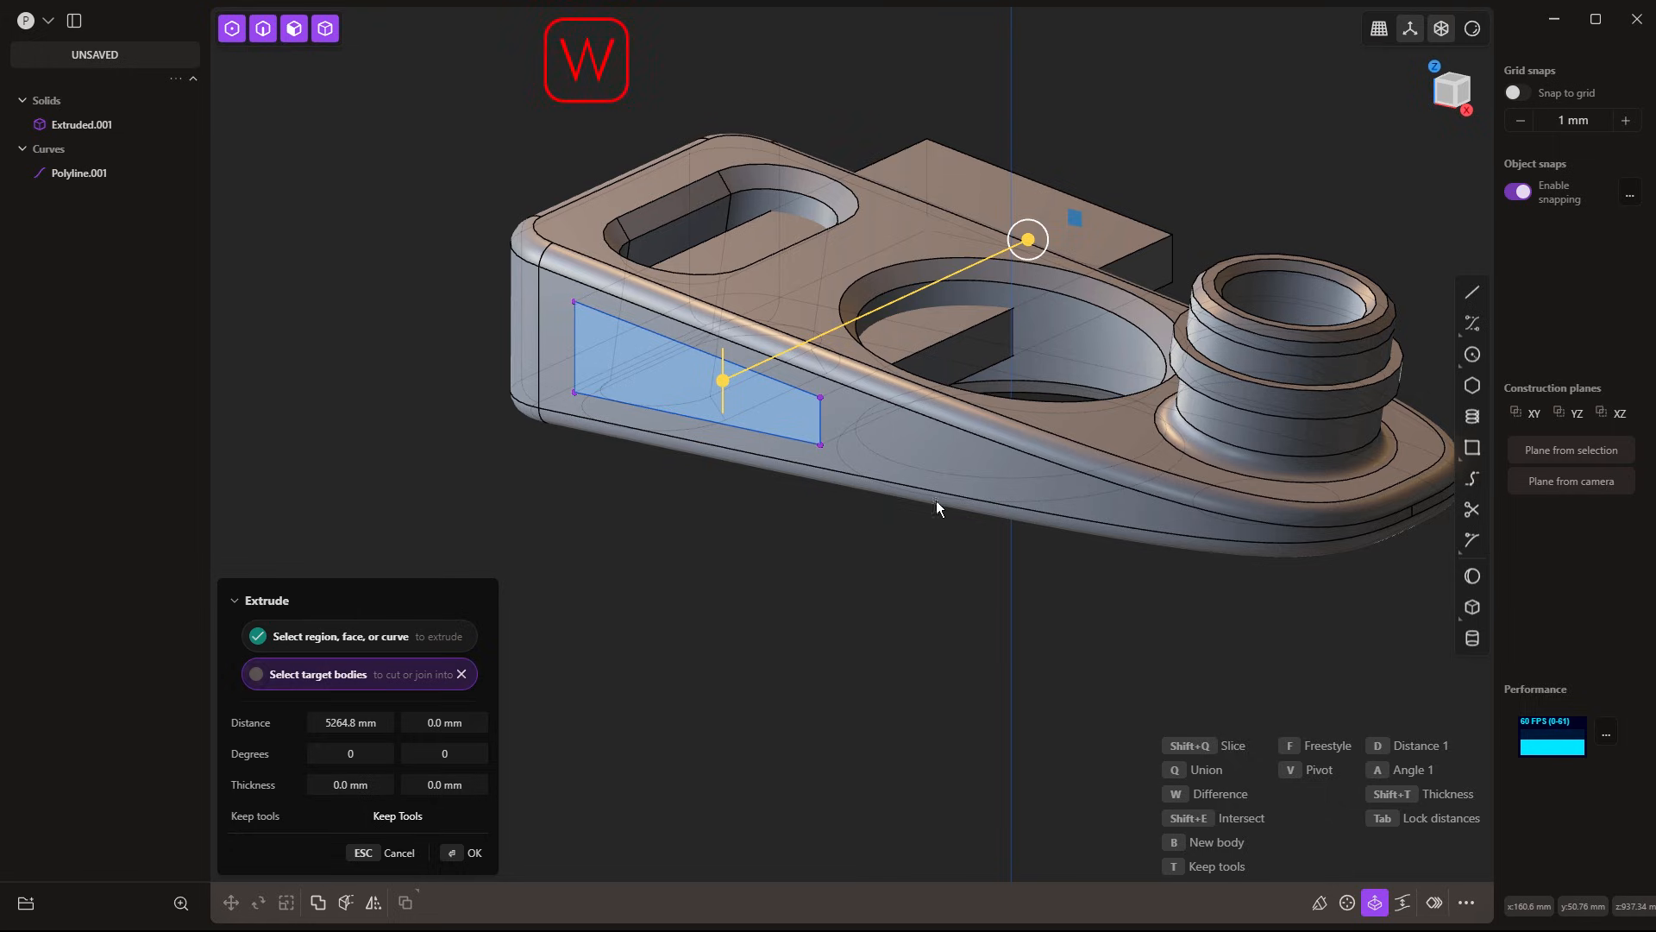
pyautogui.rightClick(848, 609)
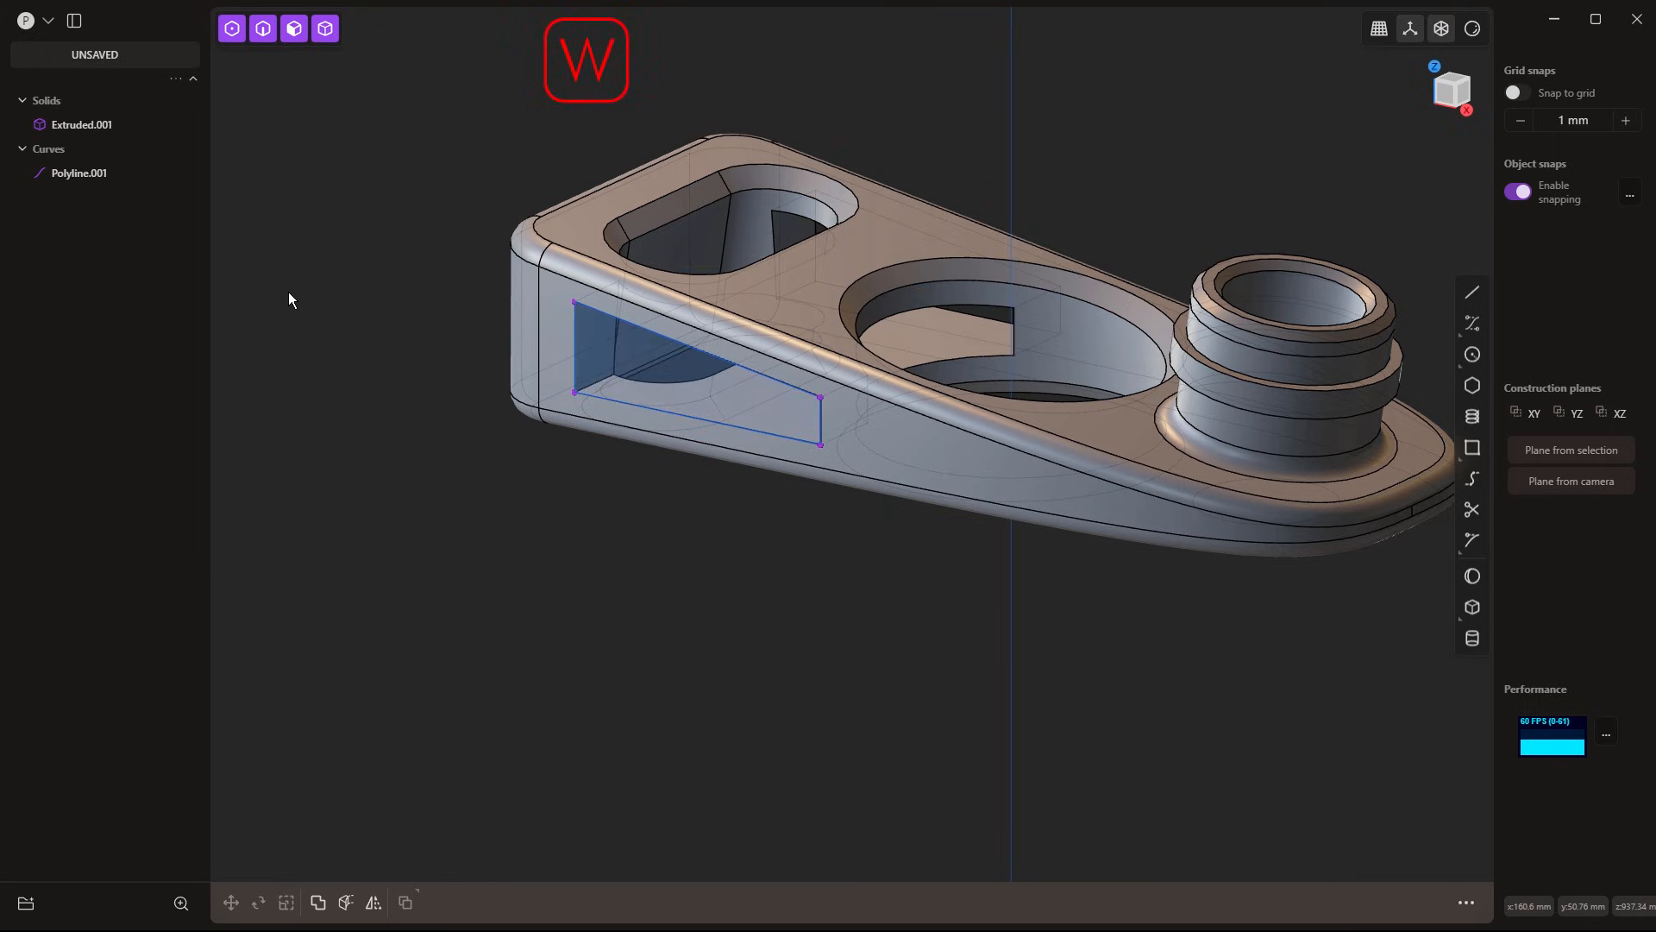
pyautogui.click(94, 175)
pyautogui.press('Delete')
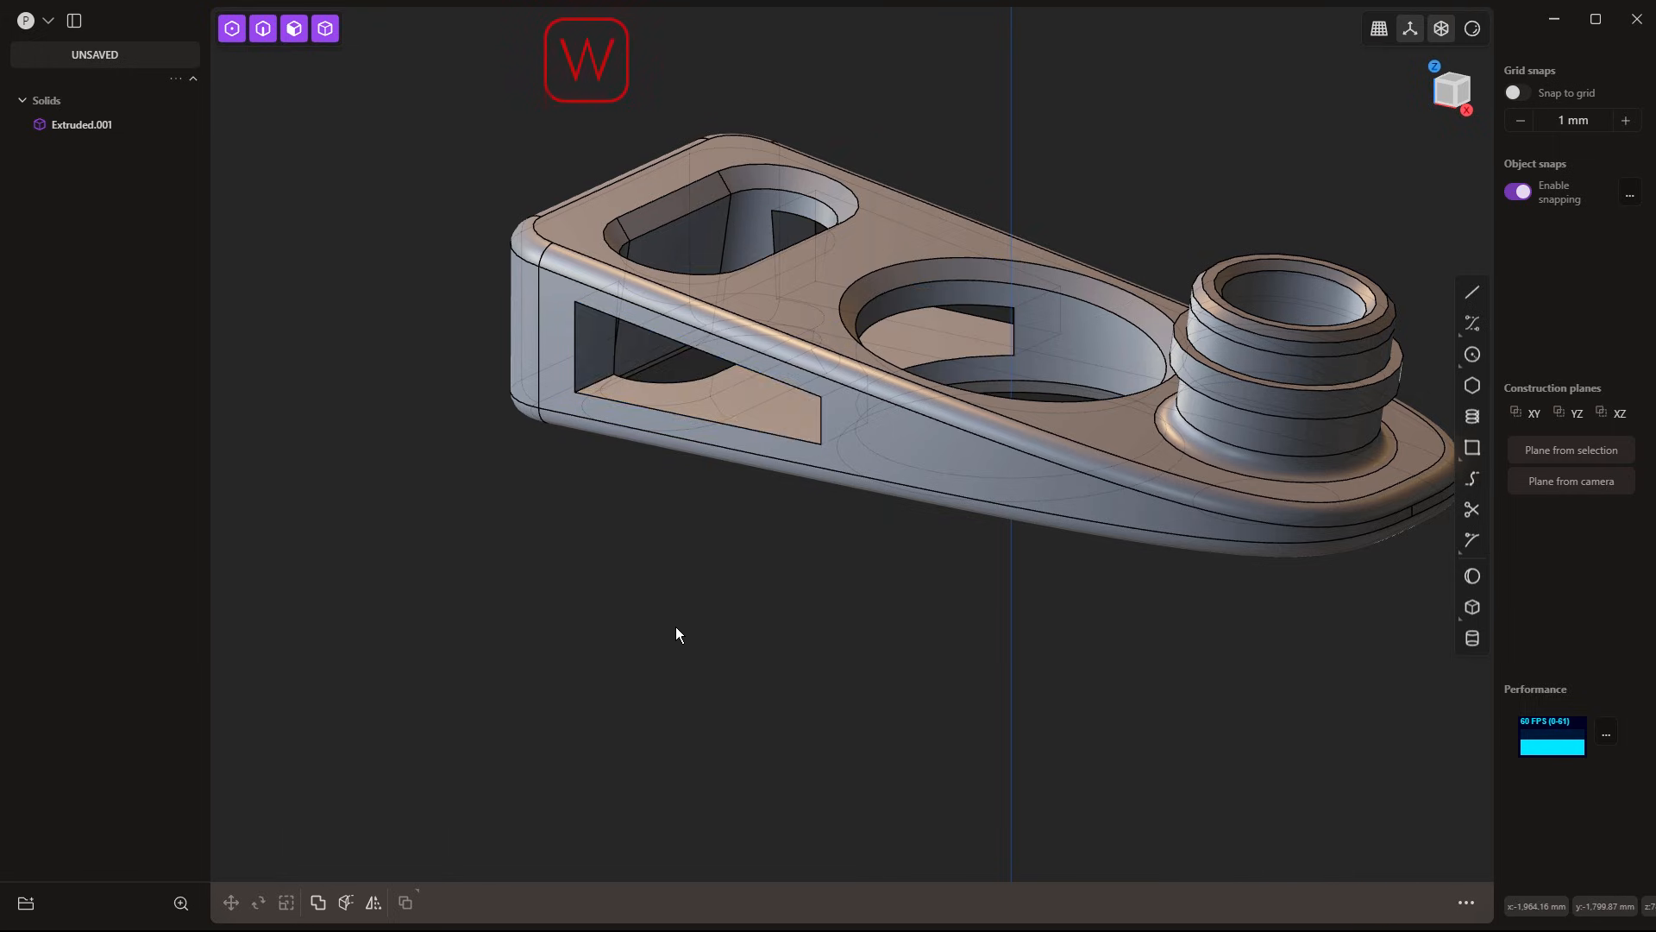
# Fillet the four corner edges of the new side window by about 172.13 mm
pyautogui.moveTo(675, 632); pyautogui.dragTo(714, 538, button='middle')
pyautogui.scroll(3, 587, 370)
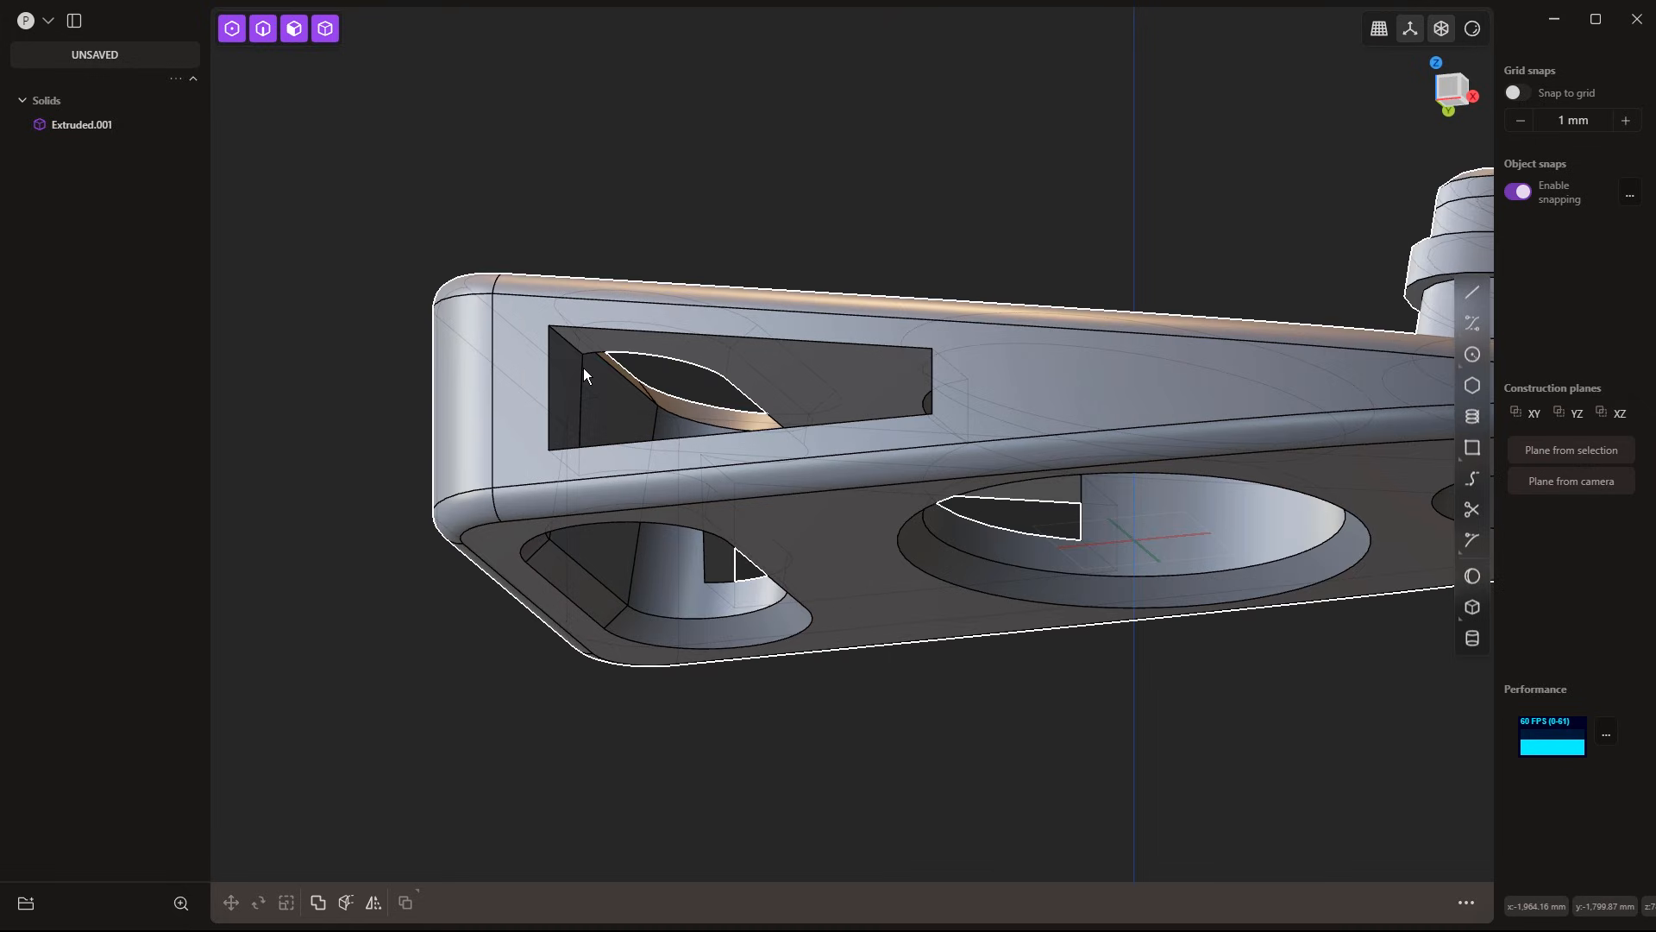
pyautogui.press('2')
pyautogui.click(562, 345)
pyautogui.press('f')
pyautogui.click(556, 462)
pyautogui.click(944, 423)
pyautogui.click(949, 368)
pyautogui.moveTo(914, 379); pyautogui.dragTo(906, 452, button='middle')
pyautogui.moveTo(949, 378); pyautogui.dragTo(924, 395)
pyautogui.moveTo(862, 345)
pyautogui.mouseDown(button='middle')
pyautogui.moveTo(845, 298)
pyautogui.moveTo(832, 339)
pyautogui.mouseUp(button='middle')
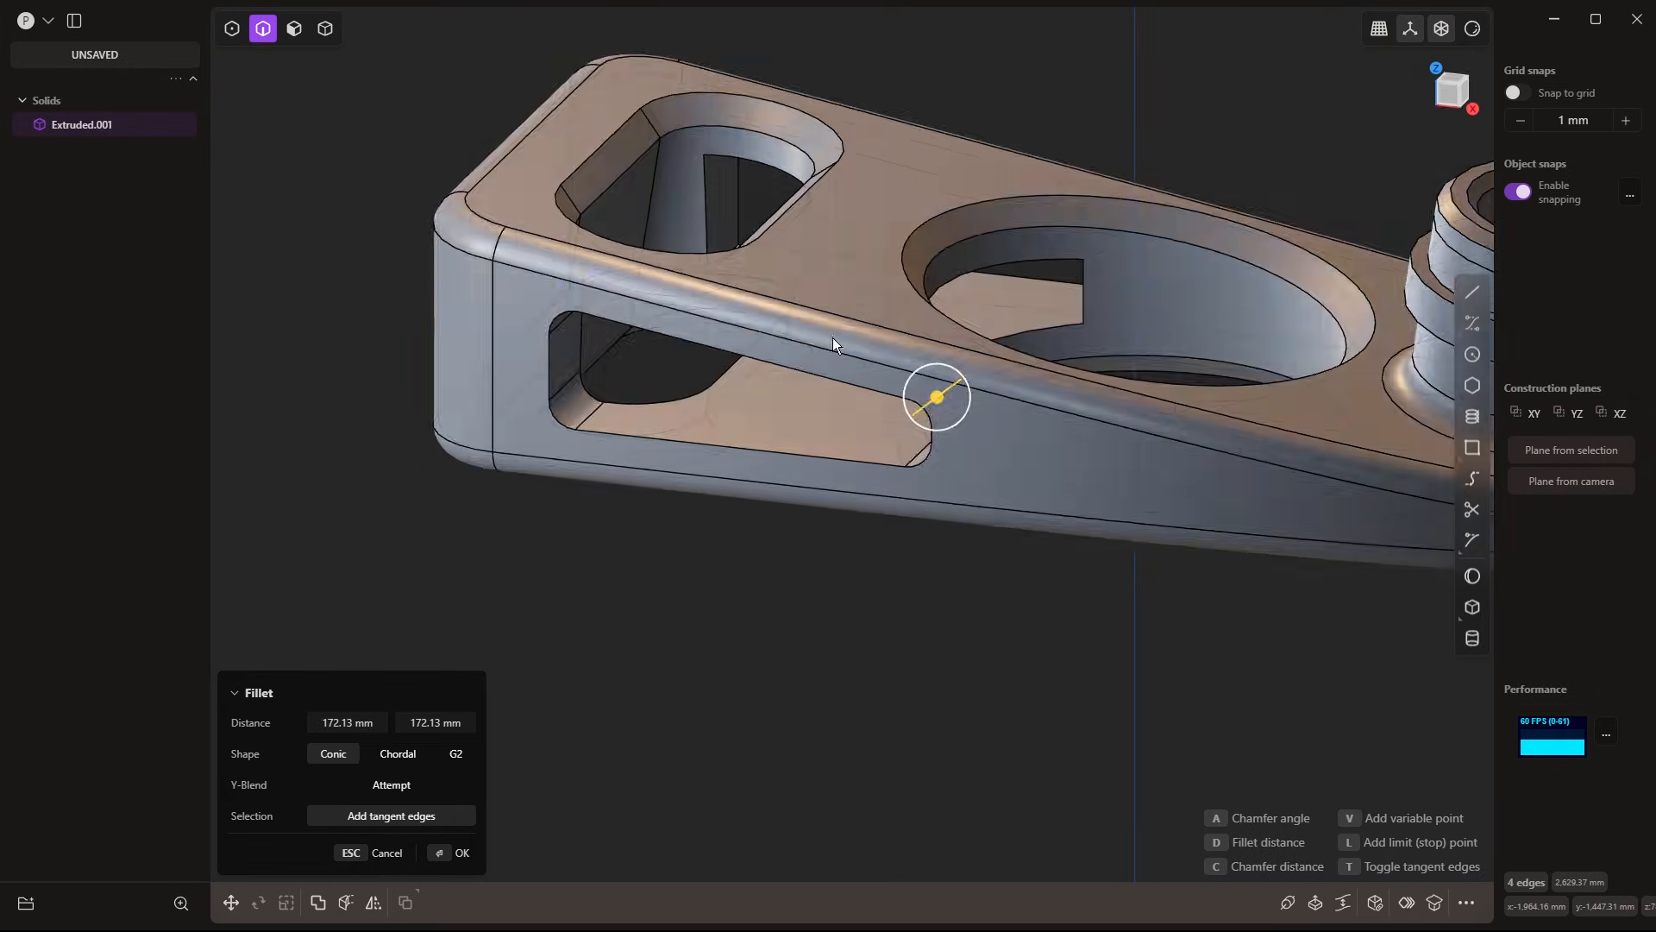
# Add the cutout's matching corner edges inside the slot and large round hole to the fillet, and apply it
pyautogui.keyDown('shift'); pyautogui.click(723, 138); pyautogui.keyUp('shift')
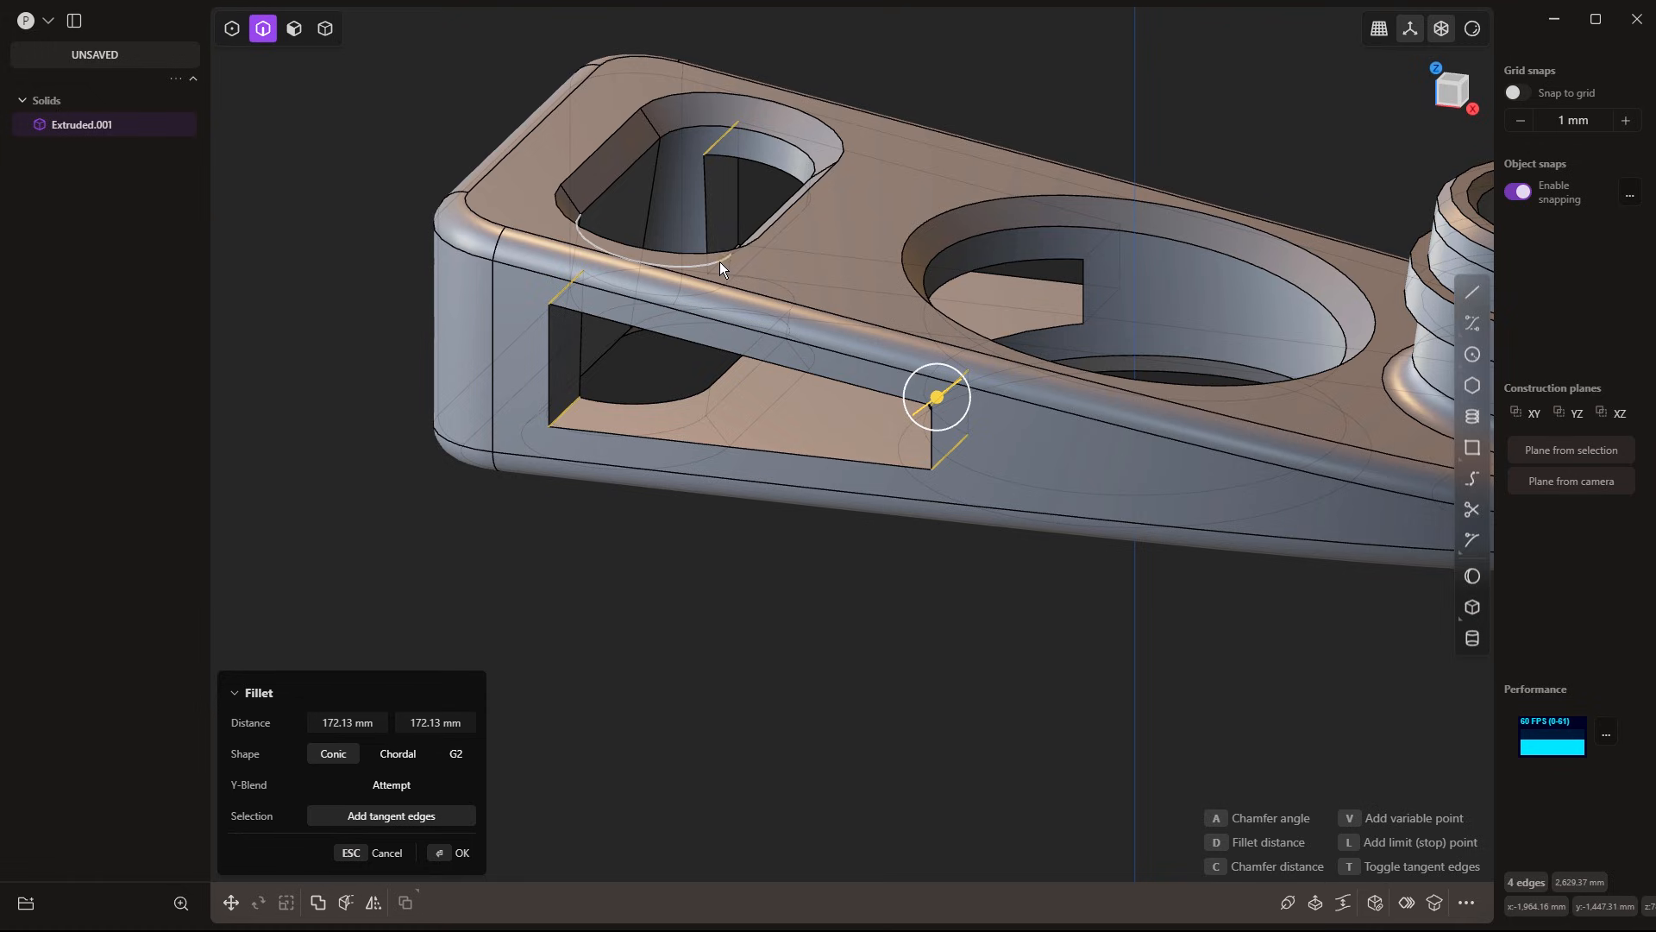
pyautogui.moveTo(720, 266); pyautogui.dragTo(723, 188, button='middle')
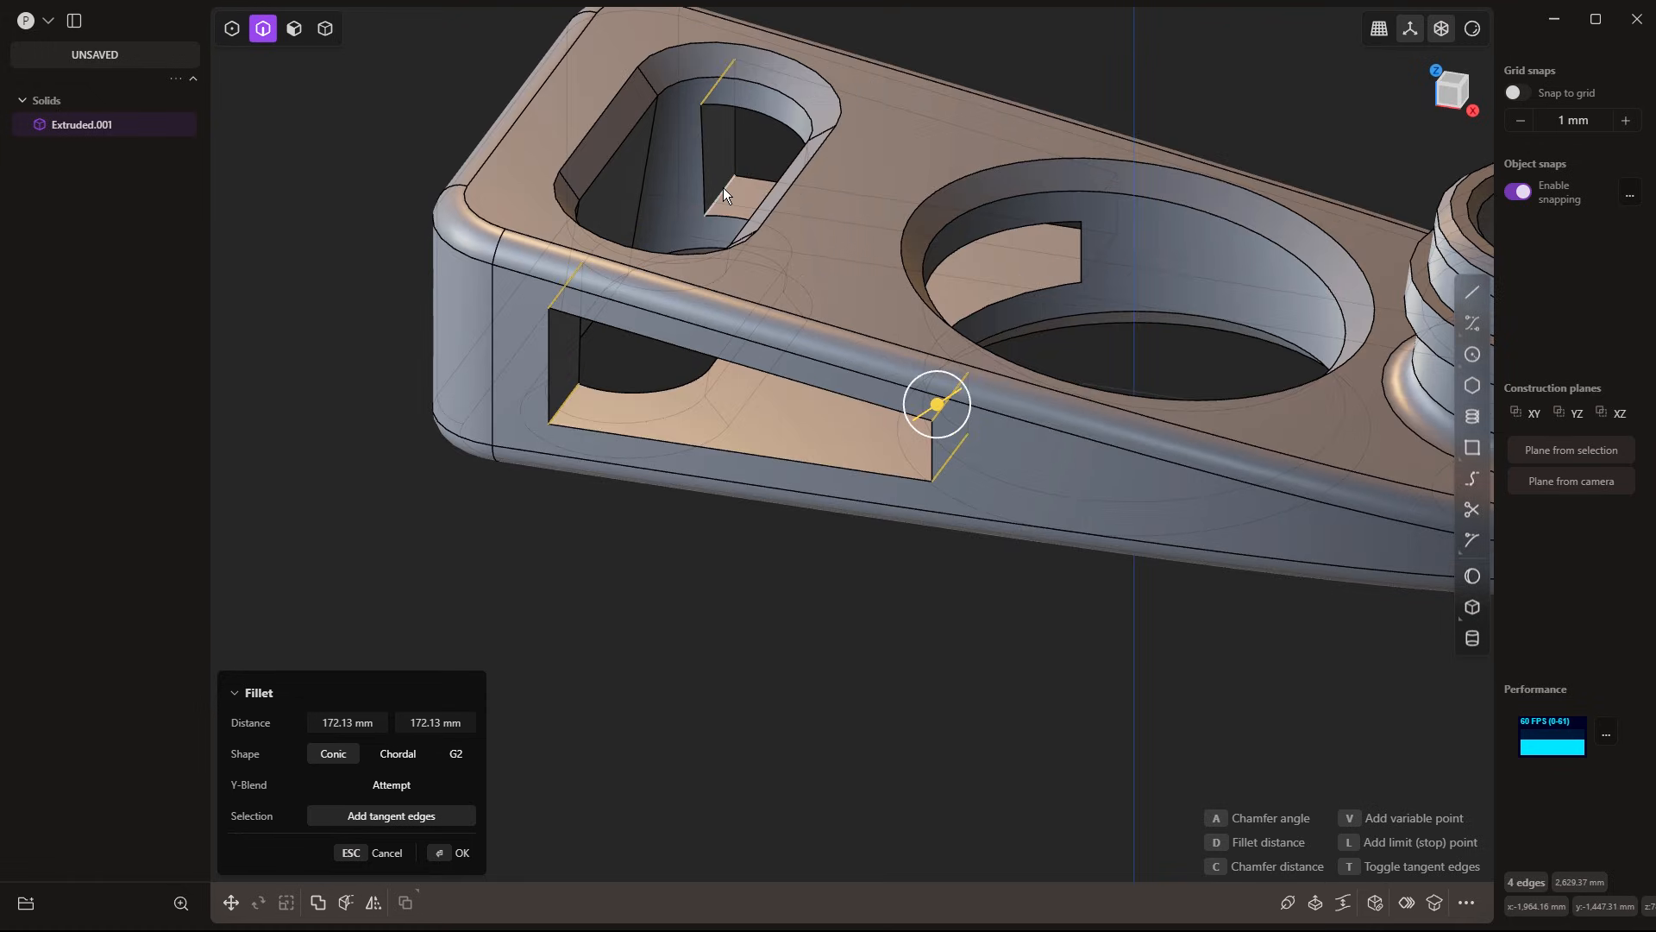
pyautogui.keyDown('shift'); pyautogui.click(1096, 210); pyautogui.keyUp('shift')
pyautogui.scroll(-2, 944, 423)
pyautogui.rightClick(795, 642)
pyautogui.click(798, 643)
# Chamfer the rim of the side window on the outer face with a distance of about -59.48 mm
pyautogui.scroll(-2, 807, 645)
pyautogui.moveTo(814, 649); pyautogui.dragTo(985, 573, button='middle')
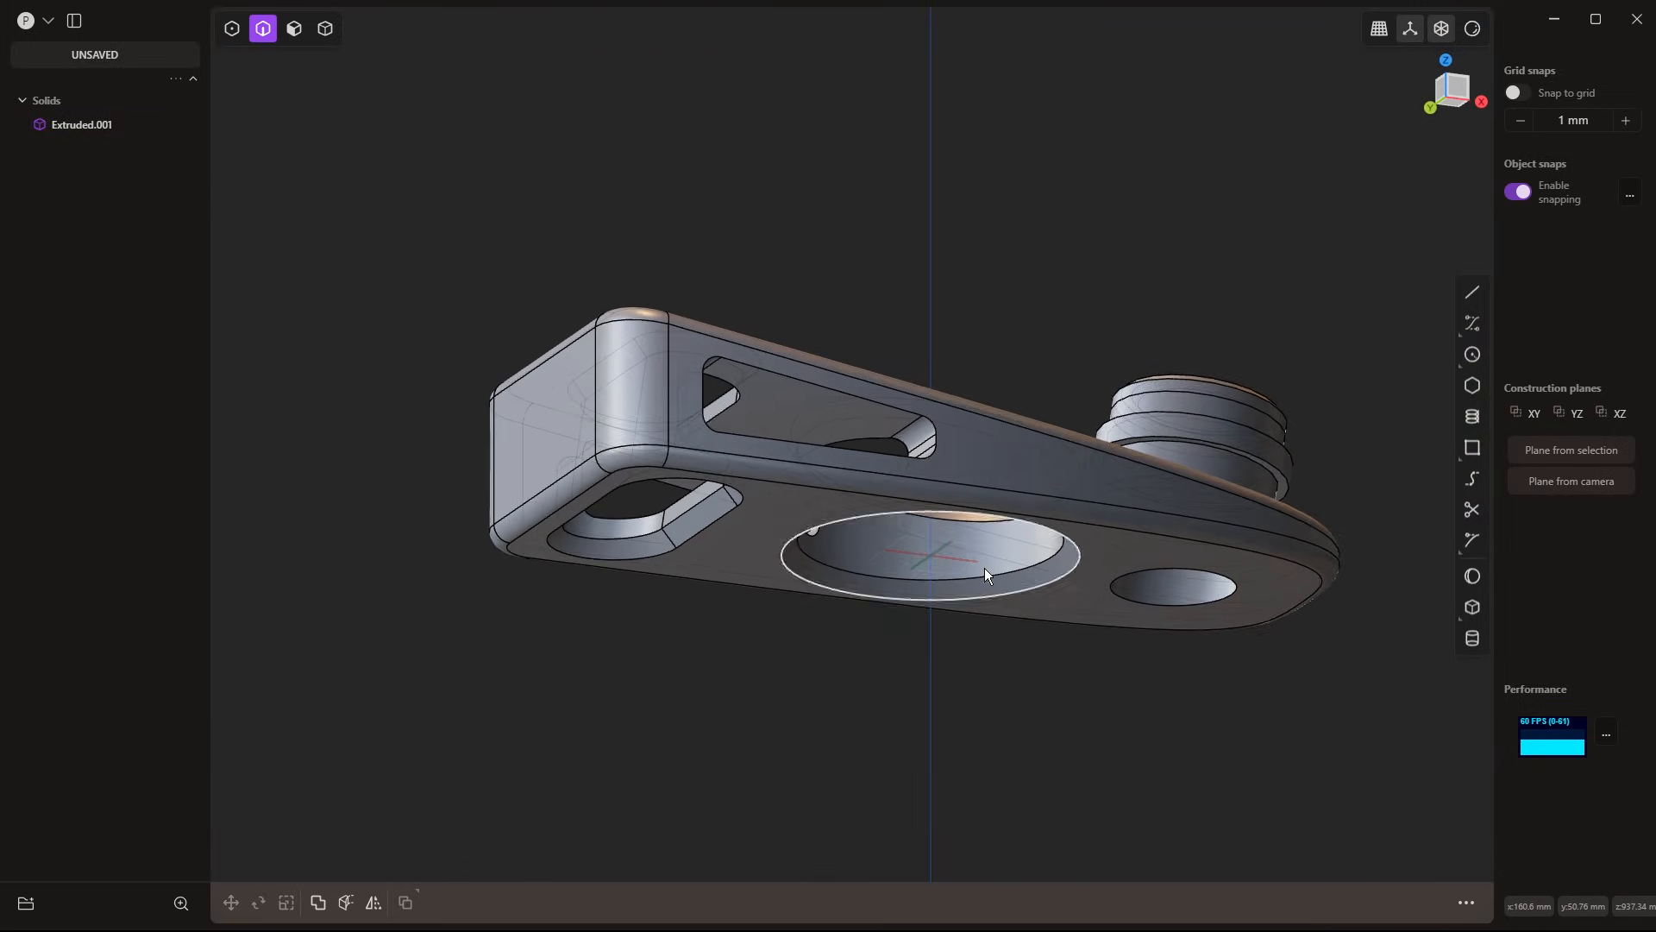
pyautogui.scroll(1, 888, 421)
pyautogui.click(888, 396)
pyautogui.press('f')
pyautogui.moveTo(892, 395); pyautogui.dragTo(897, 403)
pyautogui.scroll(-1, 846, 457)
pyautogui.moveTo(640, 578); pyautogui.dragTo(816, 500, button='middle')
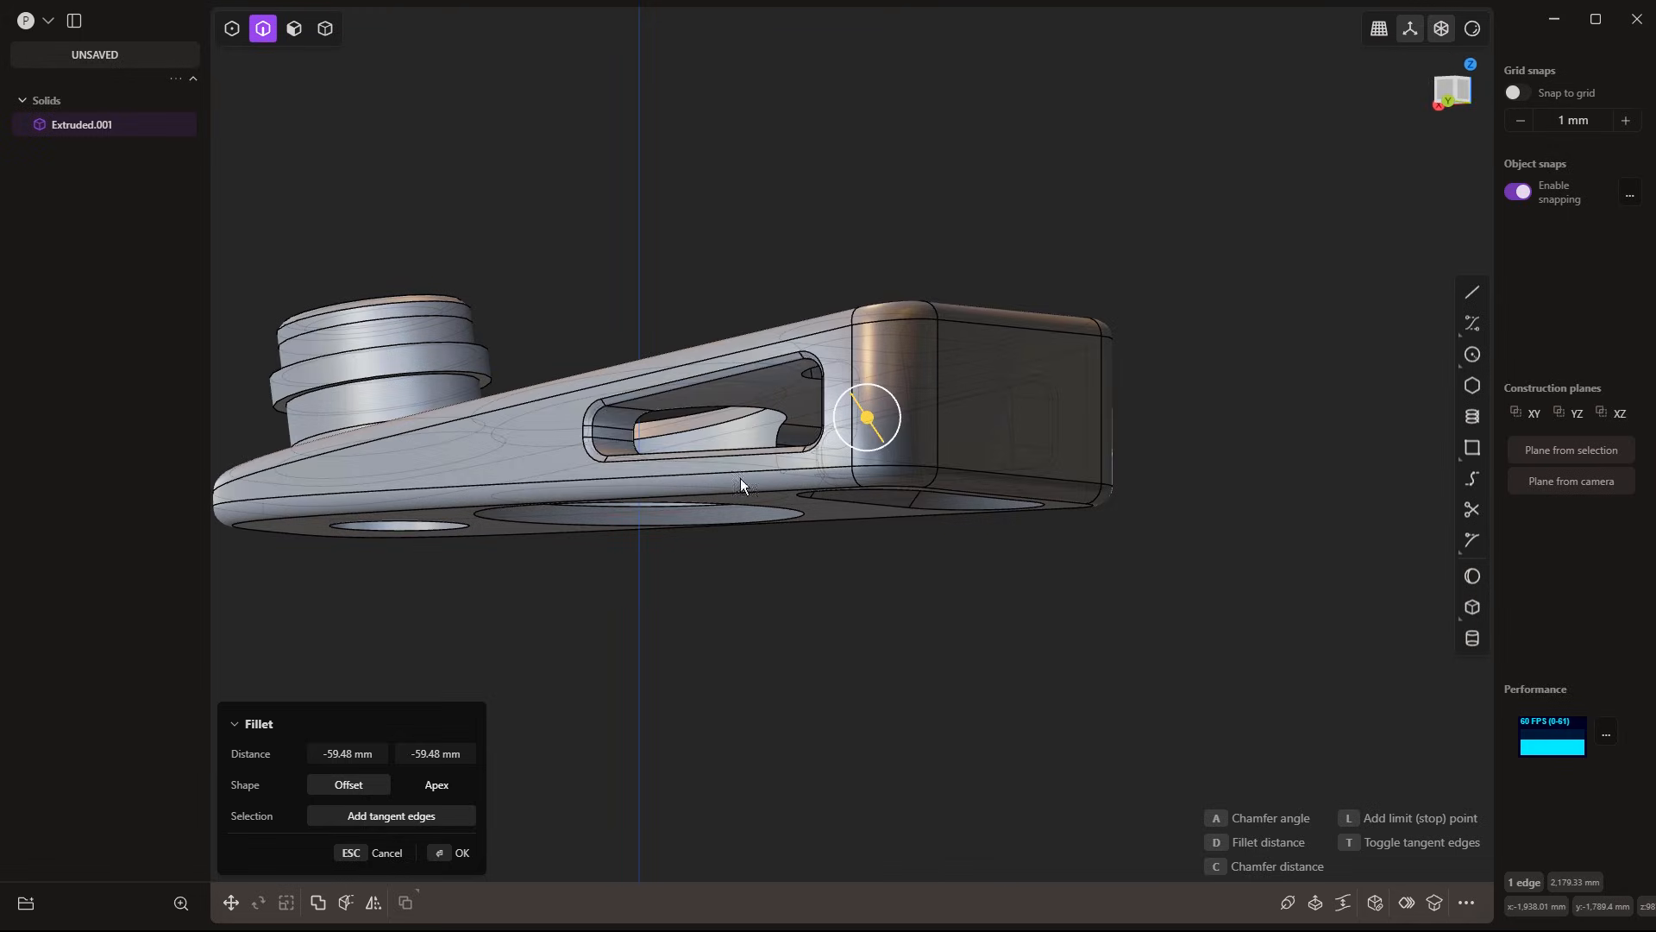
pyautogui.rightClick(1046, 564)
pyautogui.click(1128, 588)
# Enable all selection types again: points, edges, faces and solids
pyautogui.moveTo(1131, 588); pyautogui.dragTo(733, 707, button='middle')
pyautogui.moveTo(972, 632); pyautogui.dragTo(943, 613, button='middle')
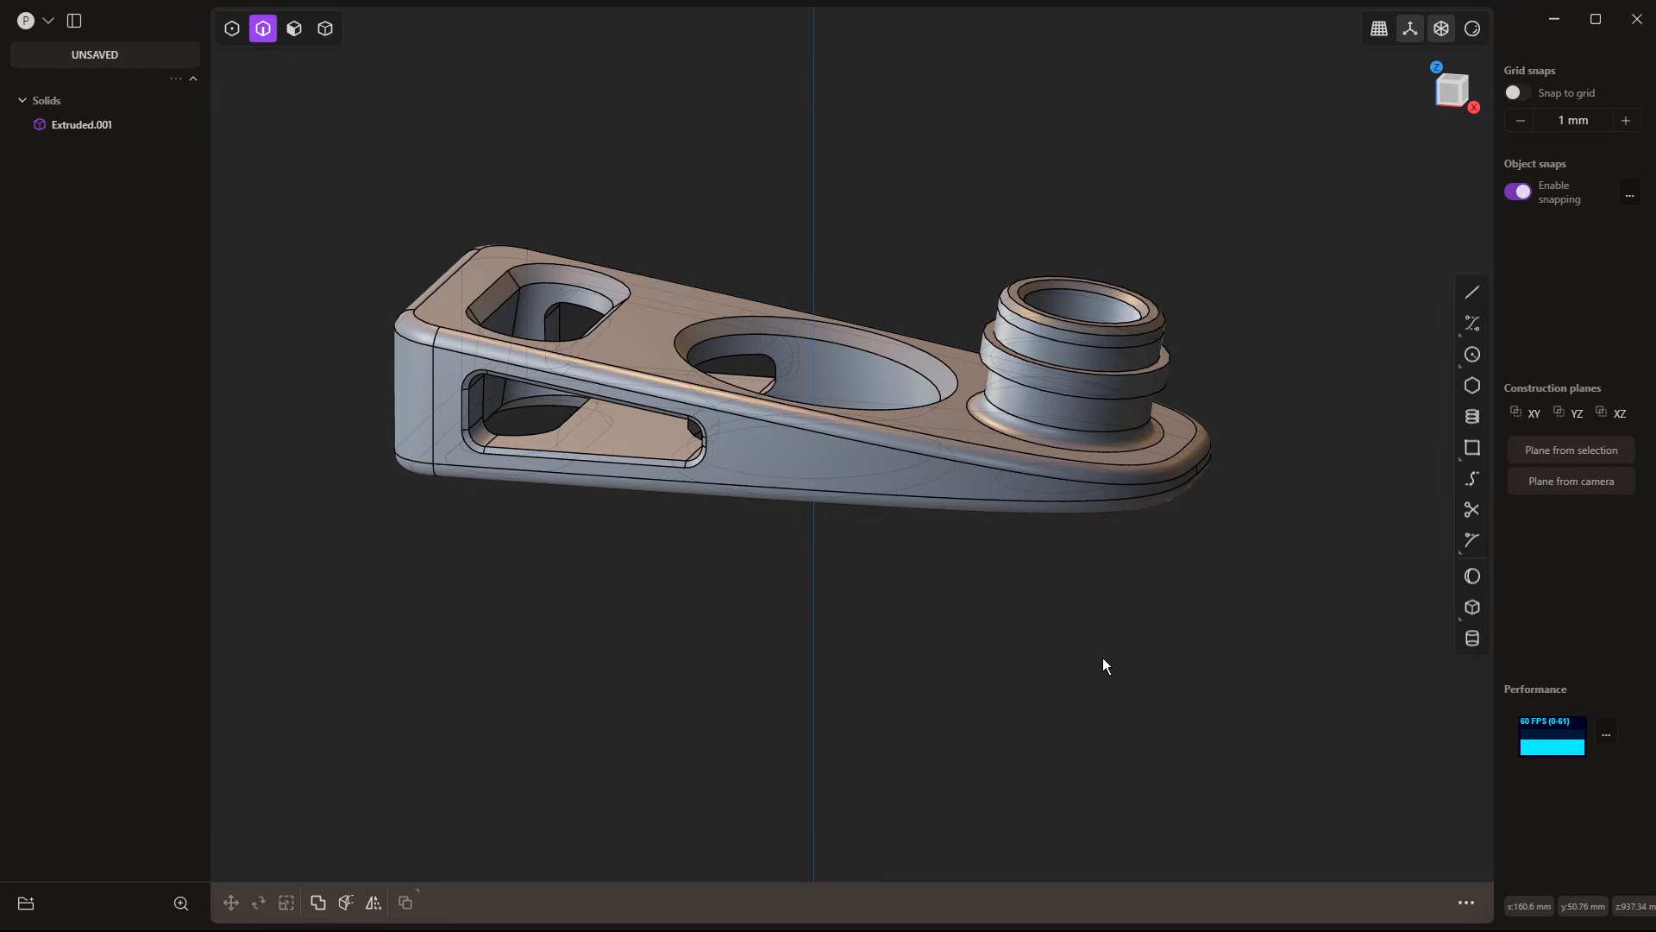
pyautogui.moveTo(1115, 578); pyautogui.dragTo(1079, 668, button='middle')
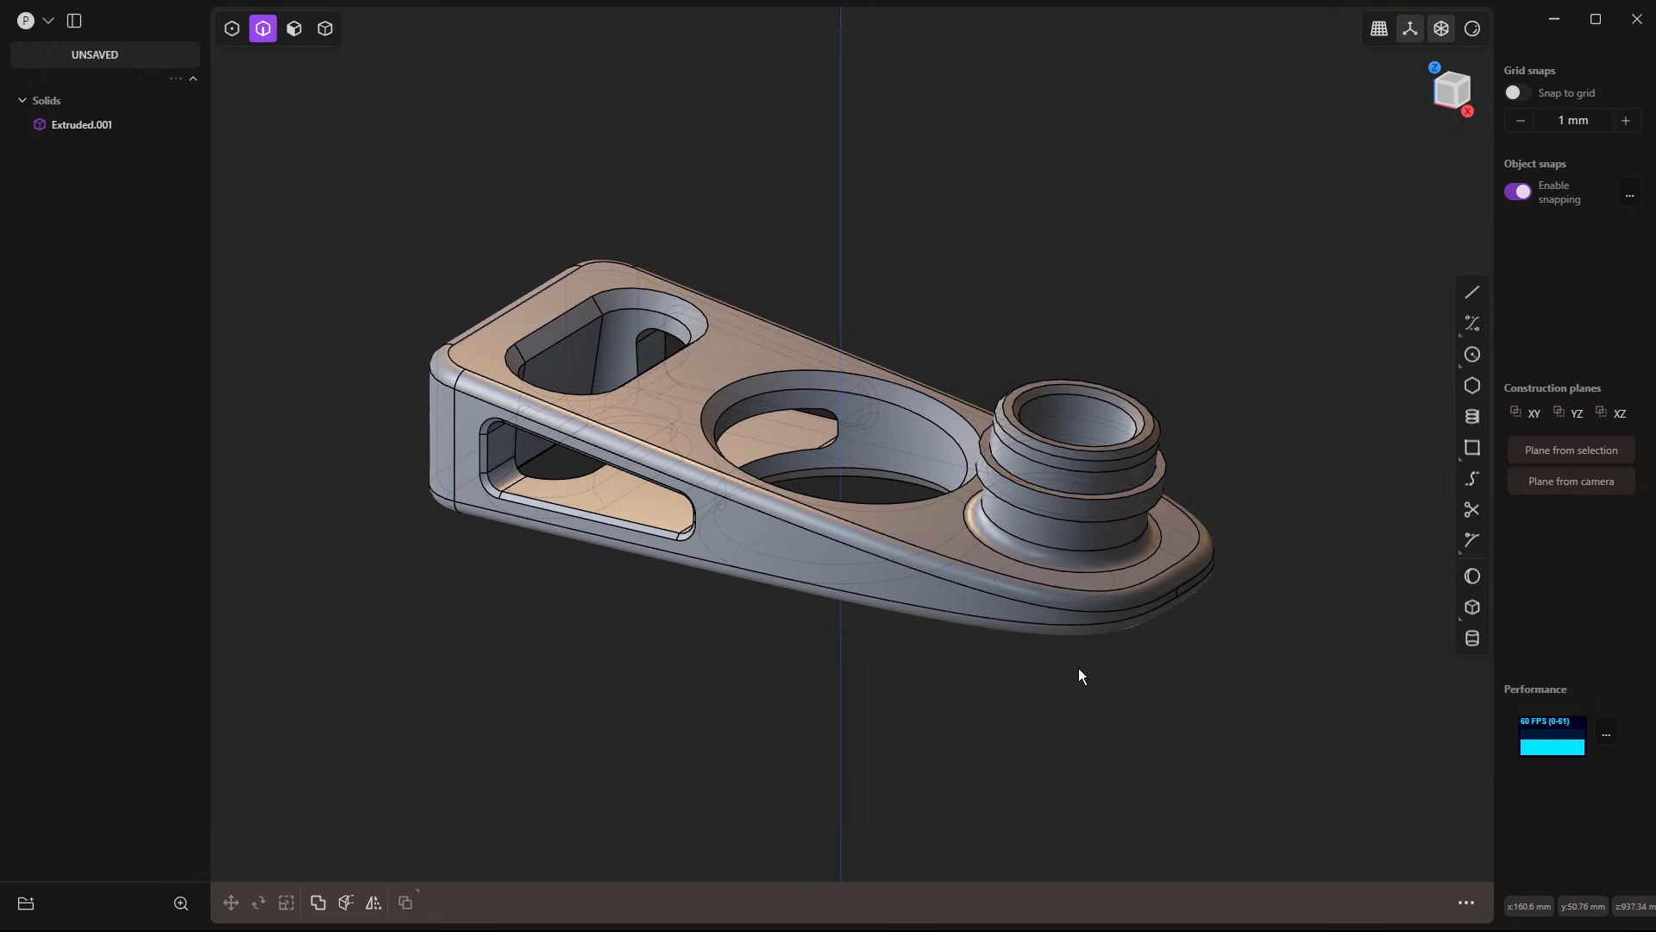
pyautogui.press('5')
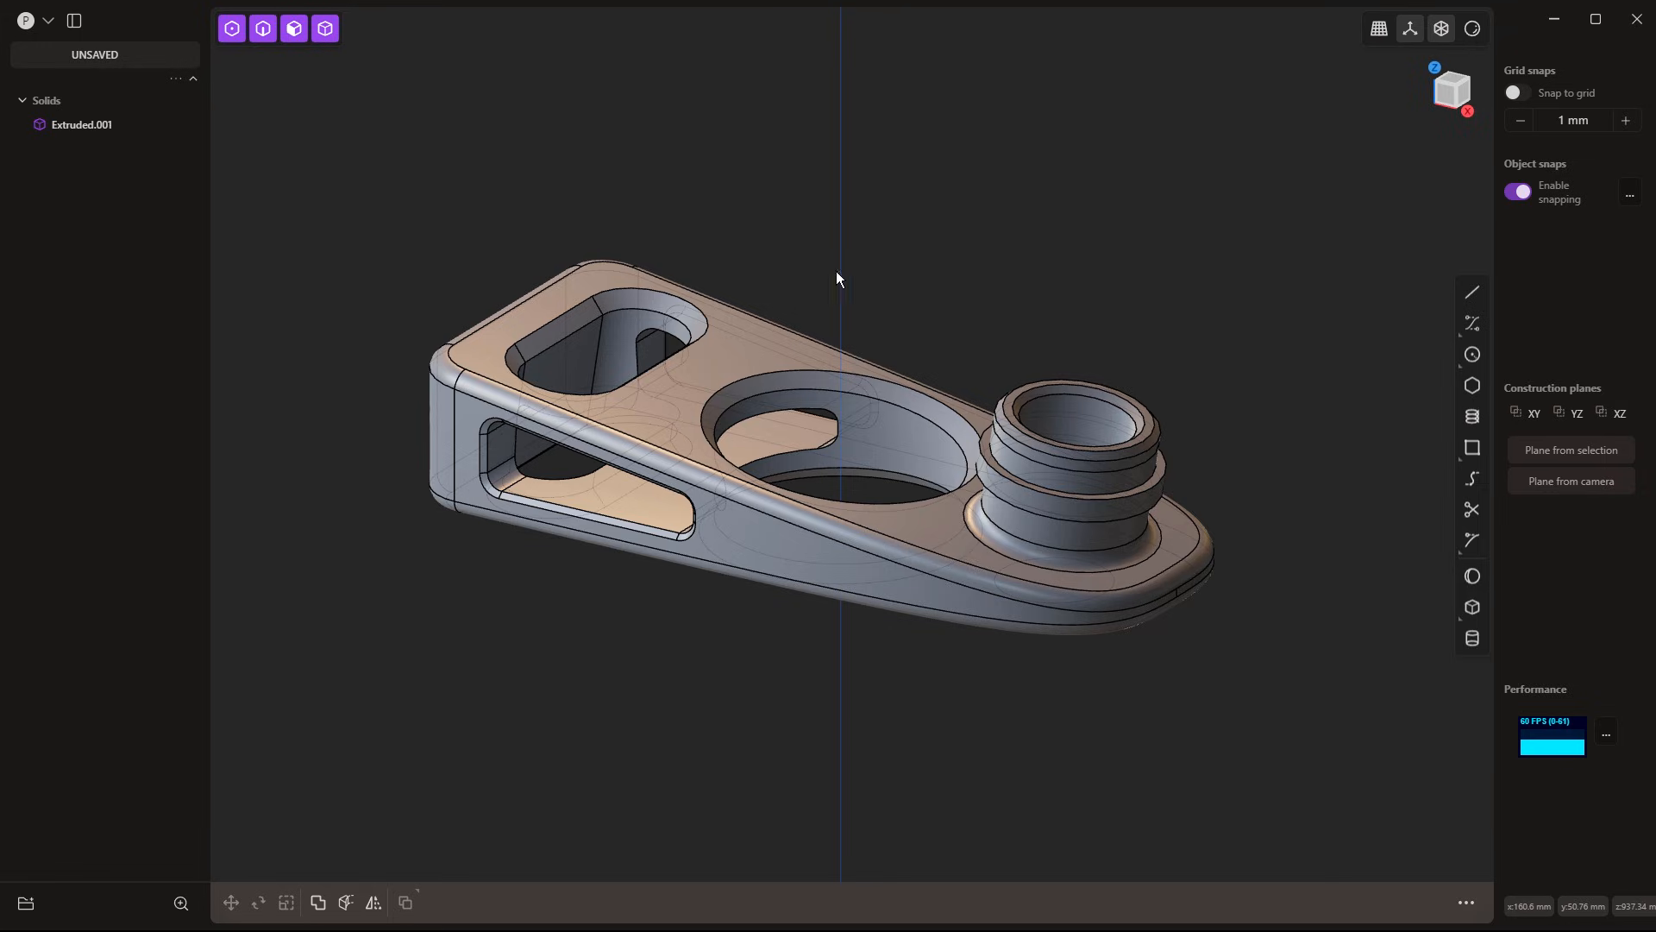
# Browse the searchable command list from the bridge commands through the freestyle commands, and close it
pyautogui.press('f')
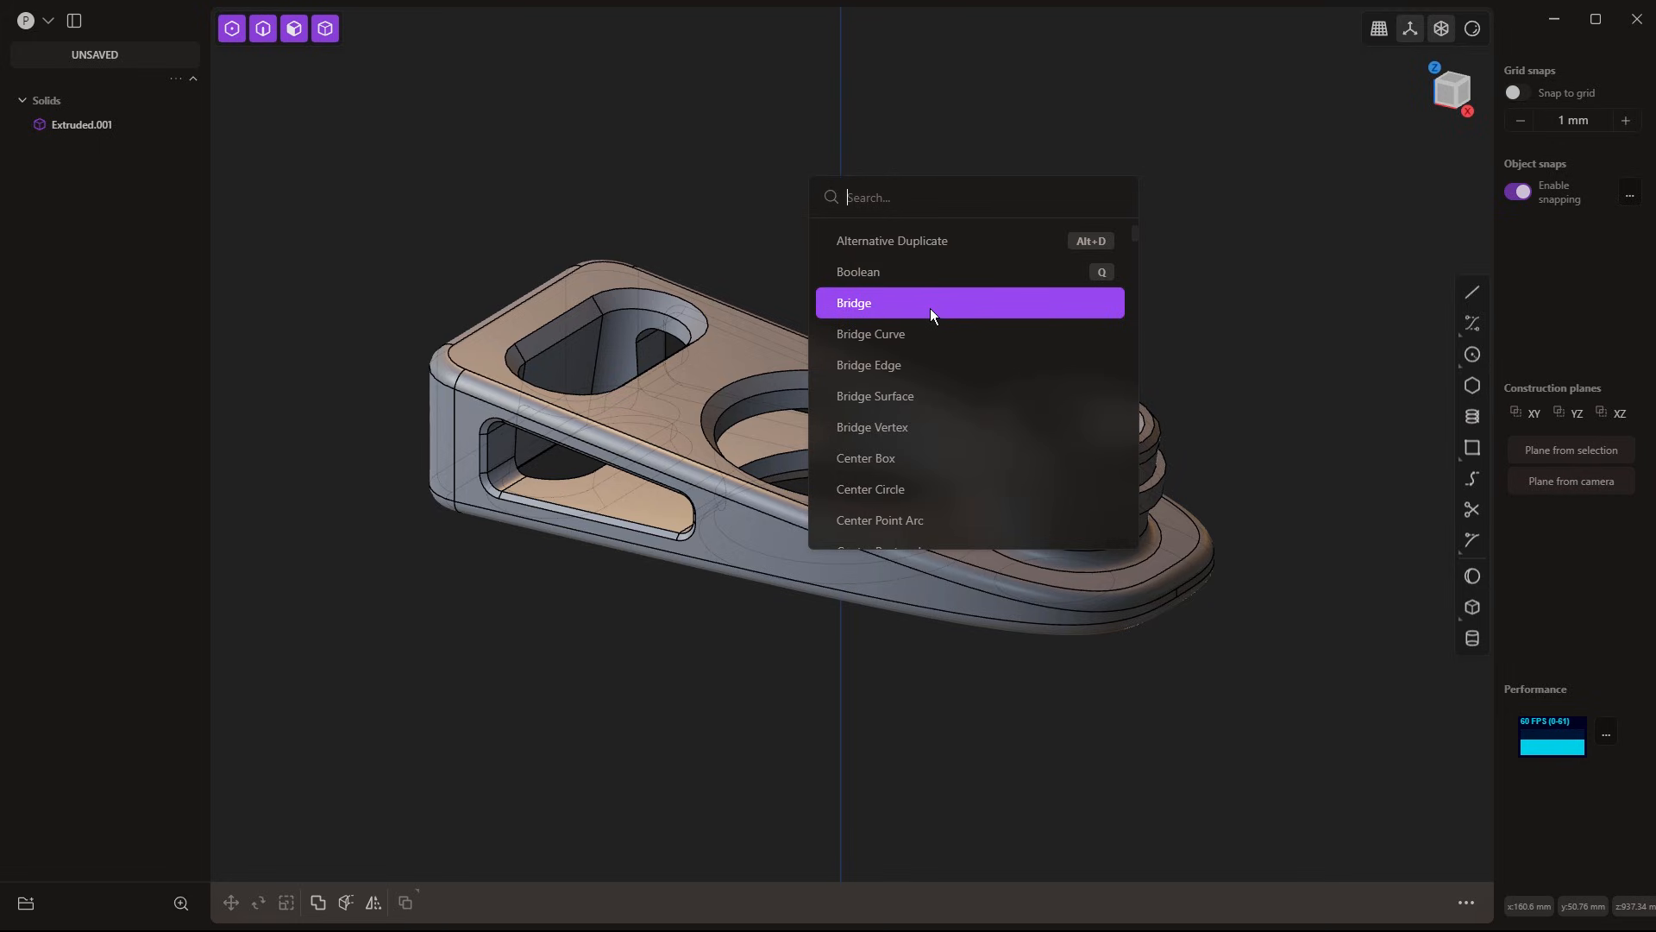
pyautogui.scroll(-4, 945, 386)
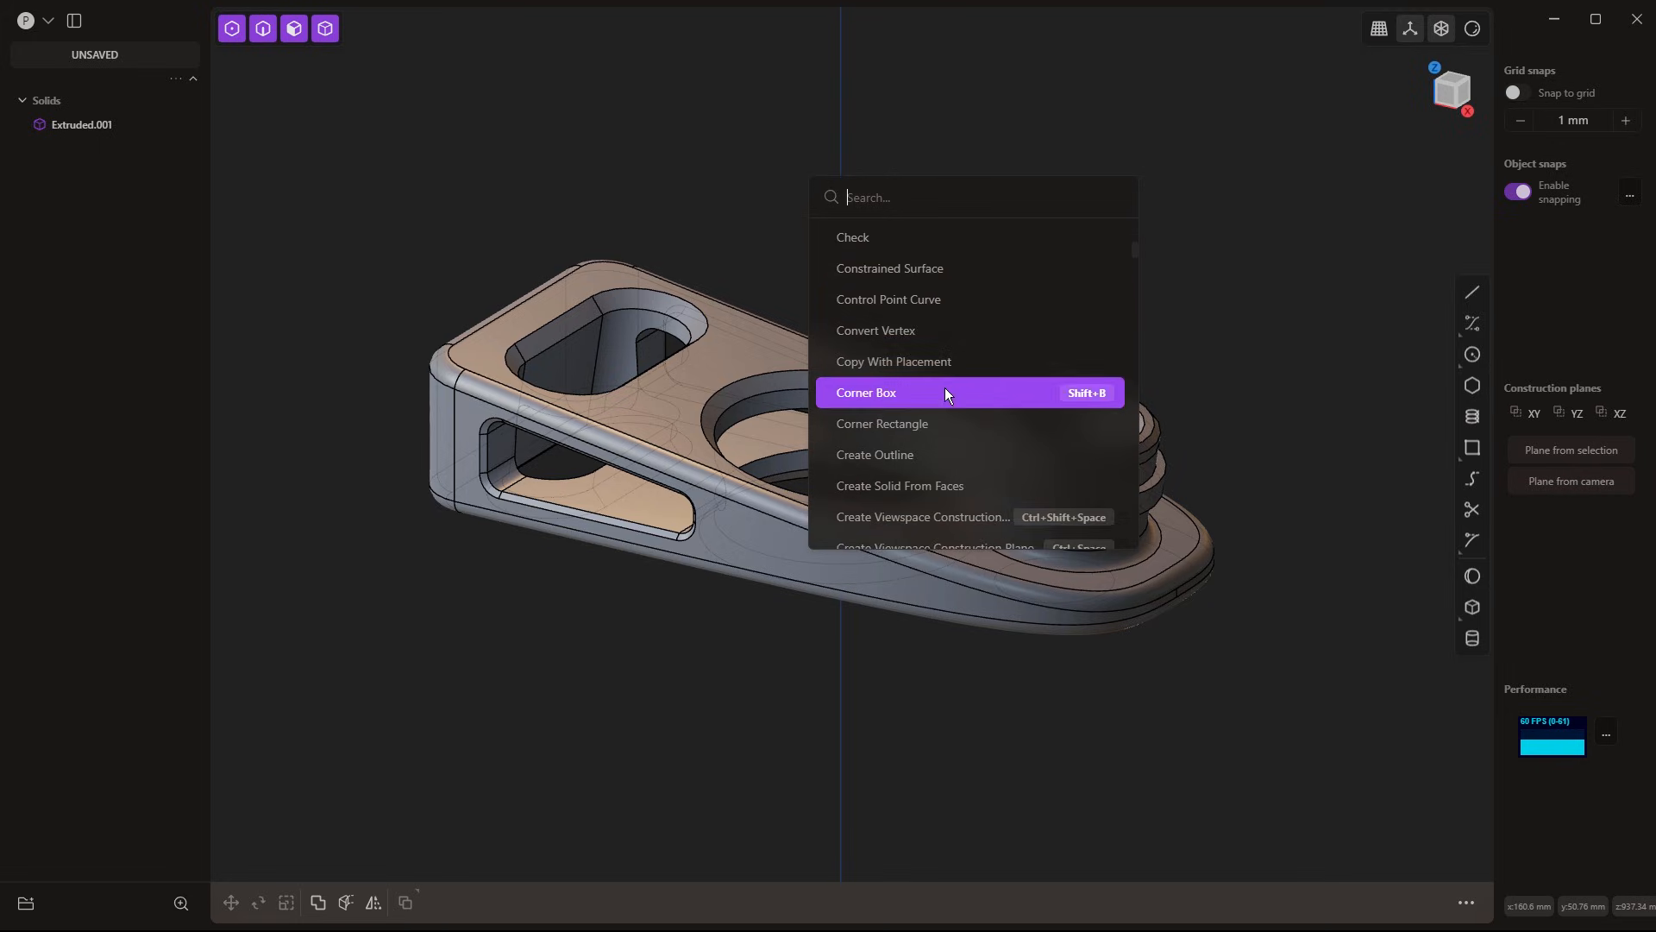
pyautogui.scroll(-2, 951, 401)
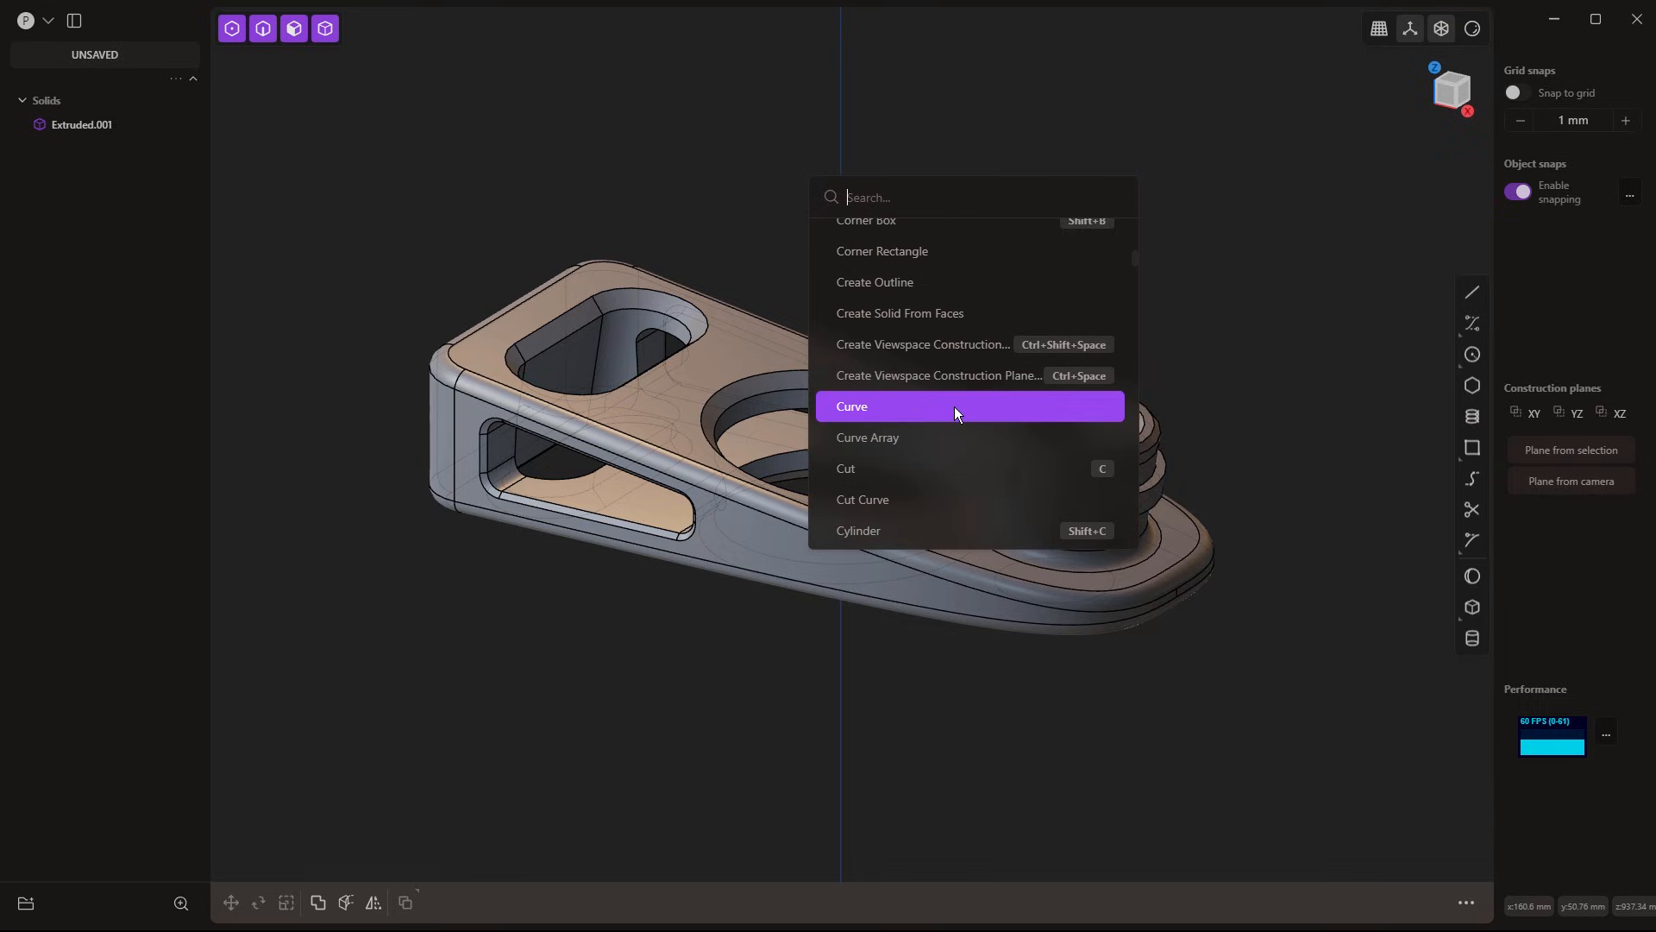
pyautogui.scroll(-4, 954, 407)
pyautogui.scroll(-4, 954, 406)
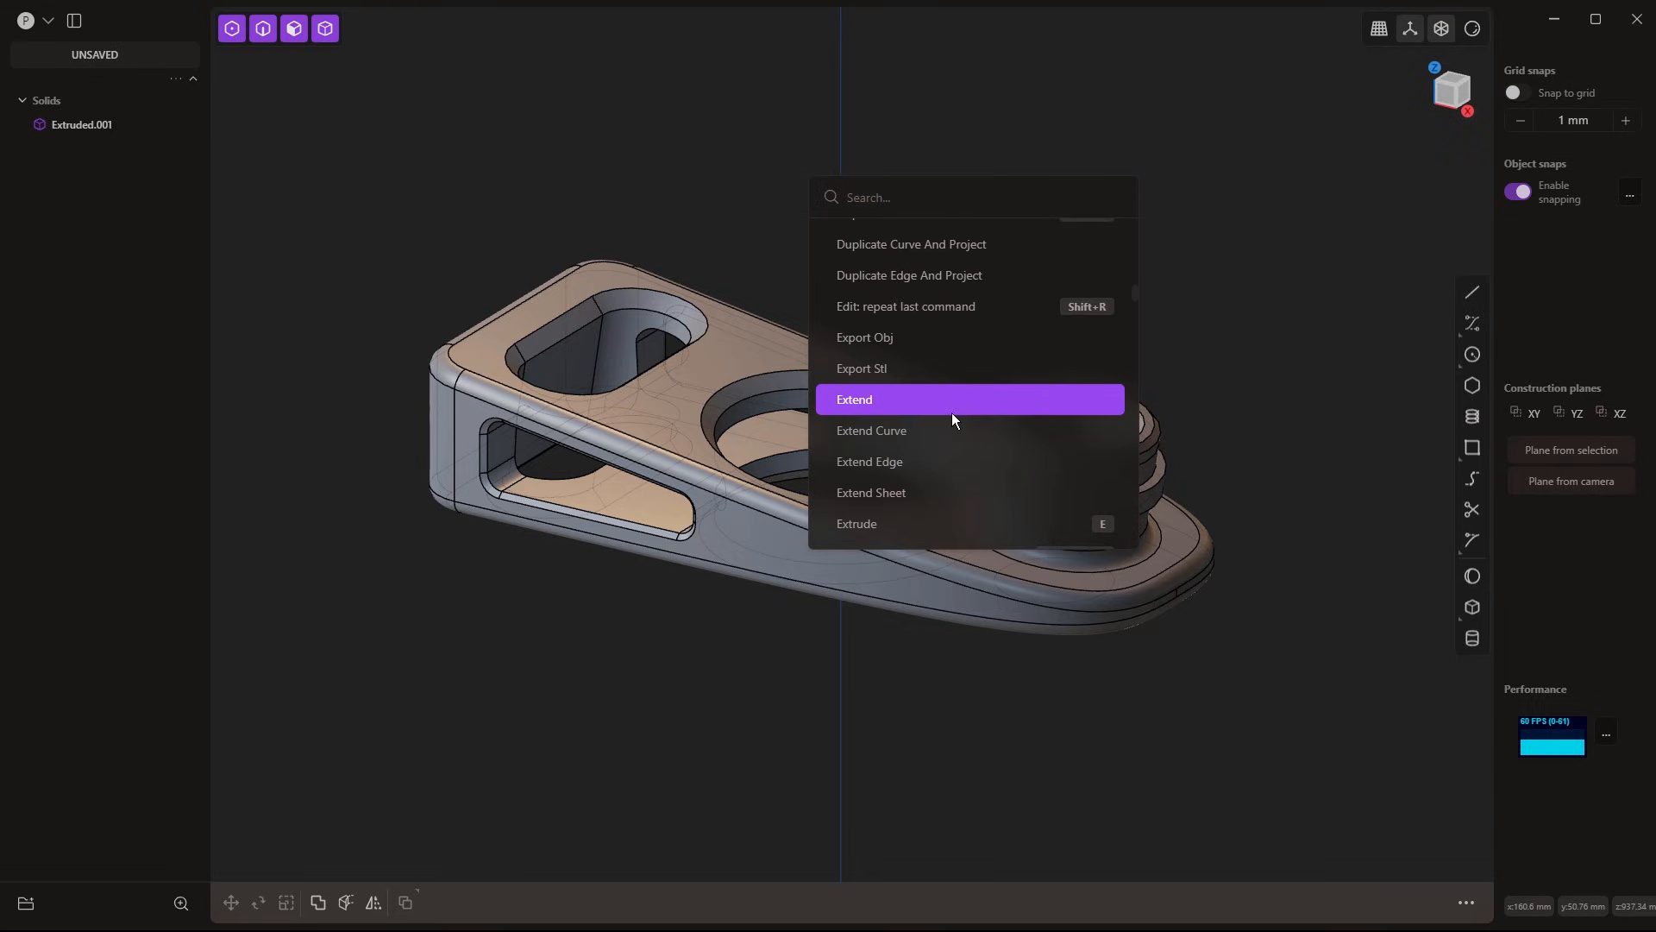
pyautogui.scroll(-7, 959, 424)
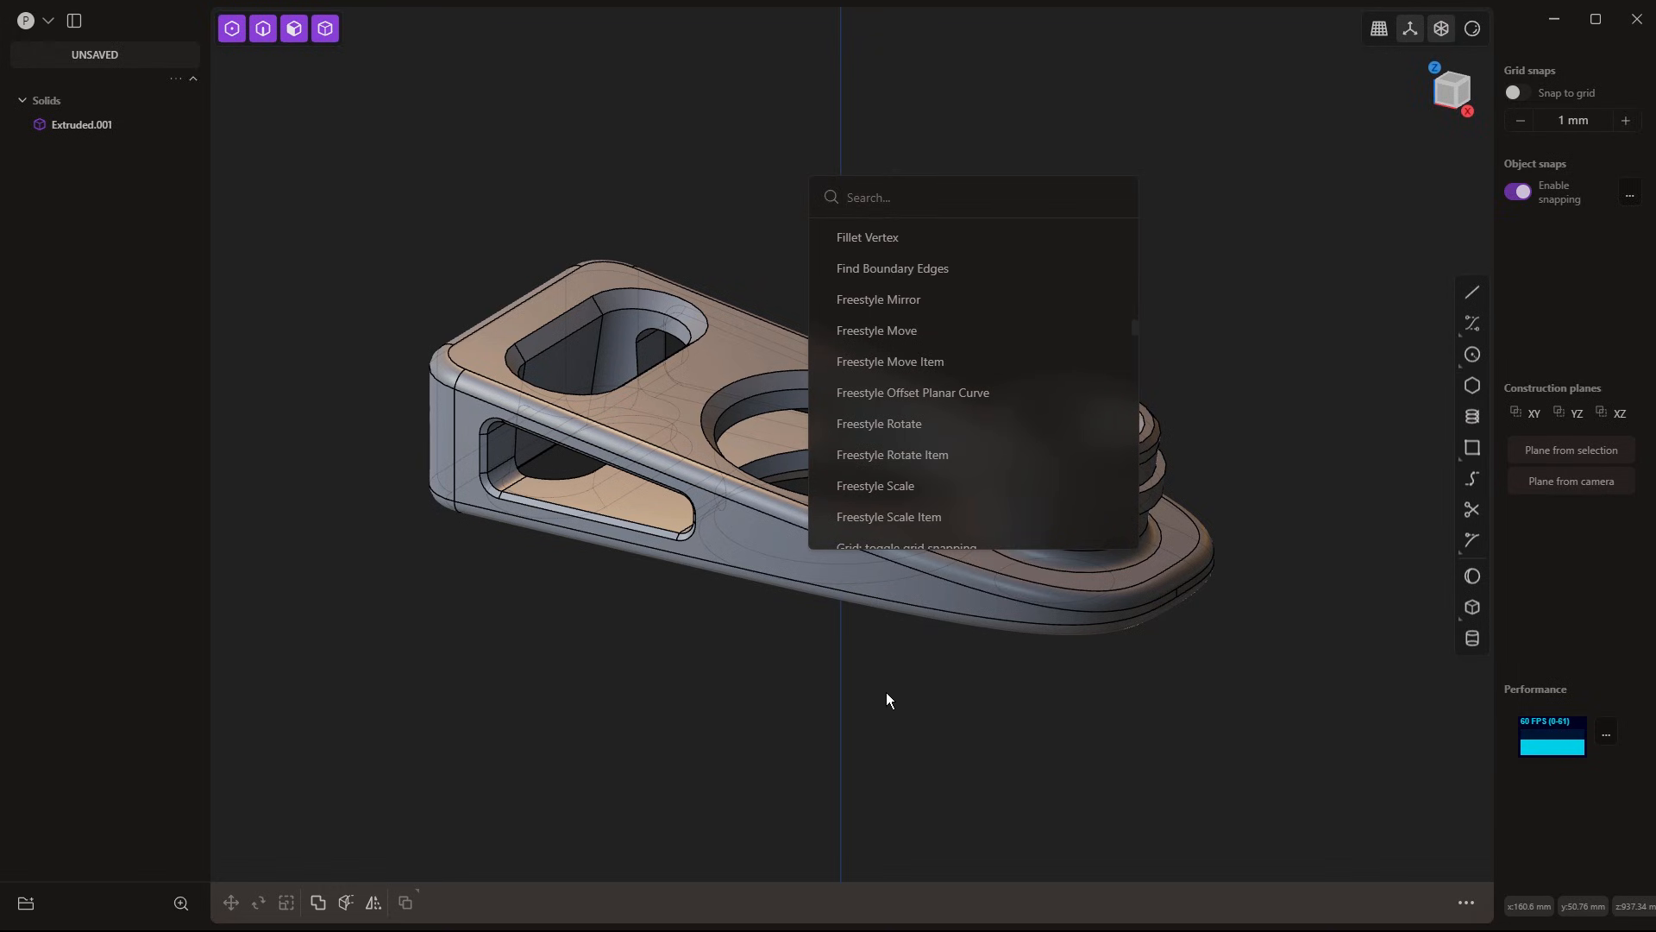
pyautogui.click(887, 694)
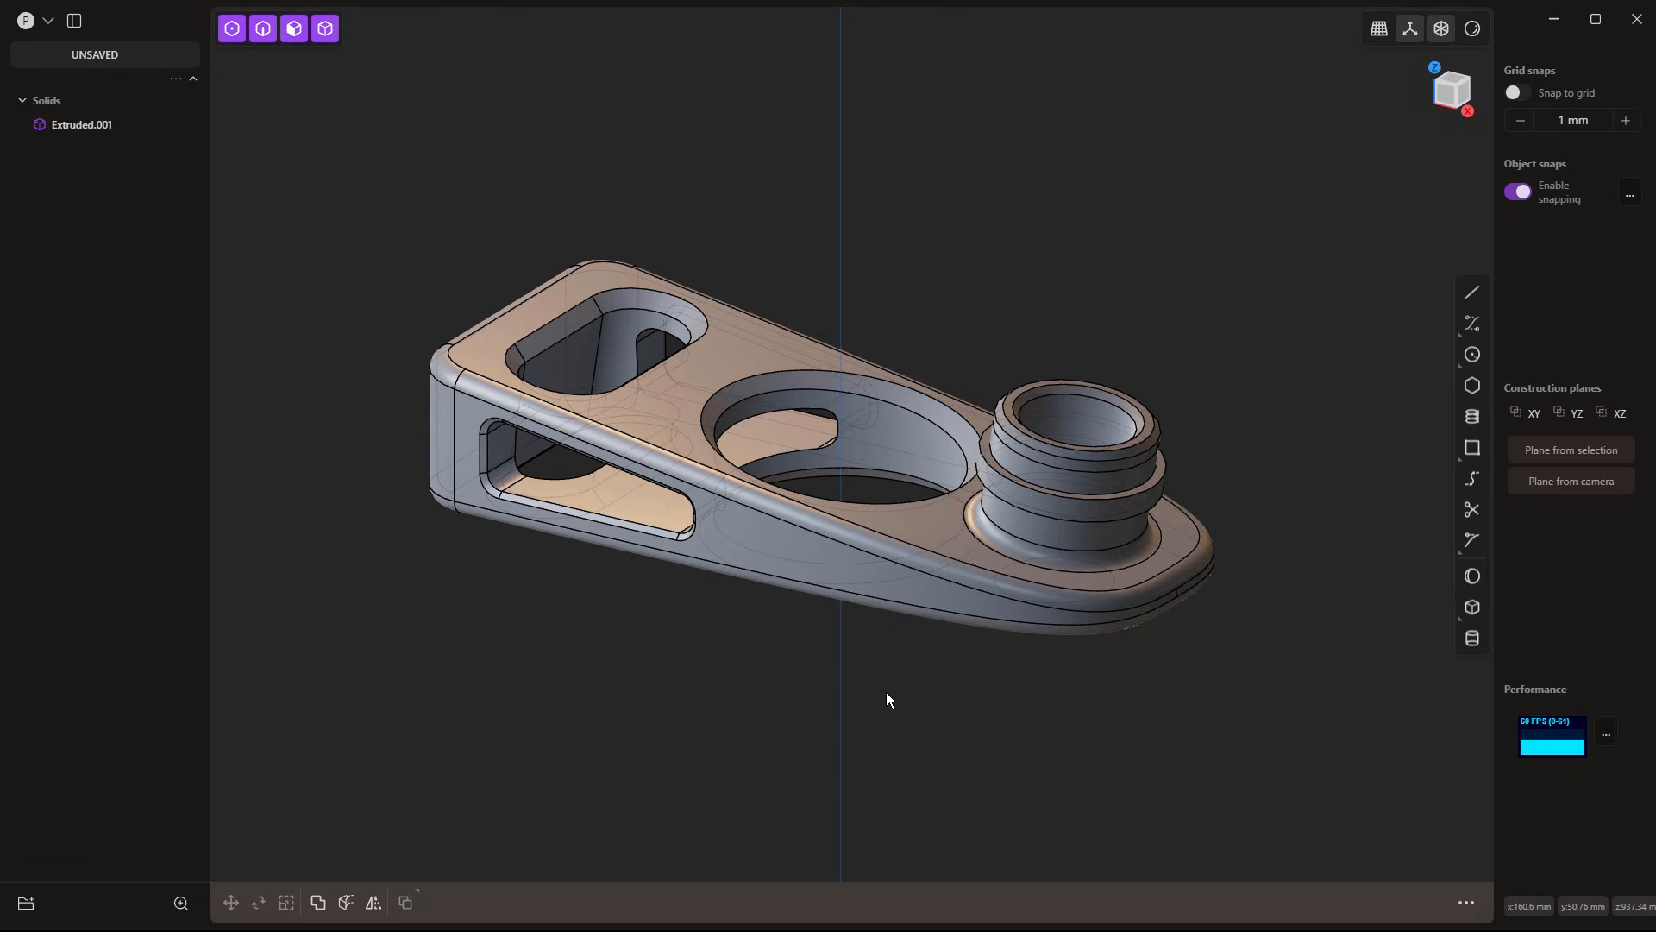